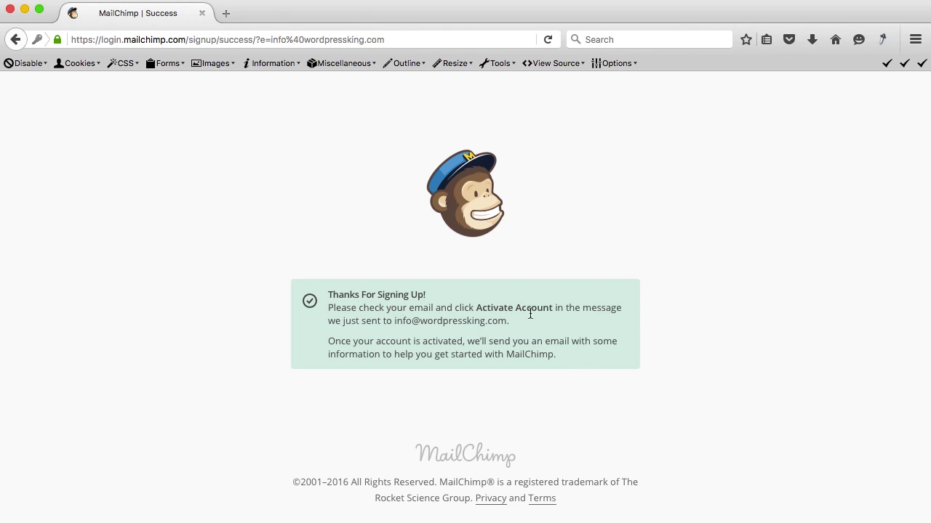
Load wordpressking.com/roundcube in a new Firefox tab to check for the activation mail.
left_click_drag(507, 320, 385, 321)
left_click(230, 14)
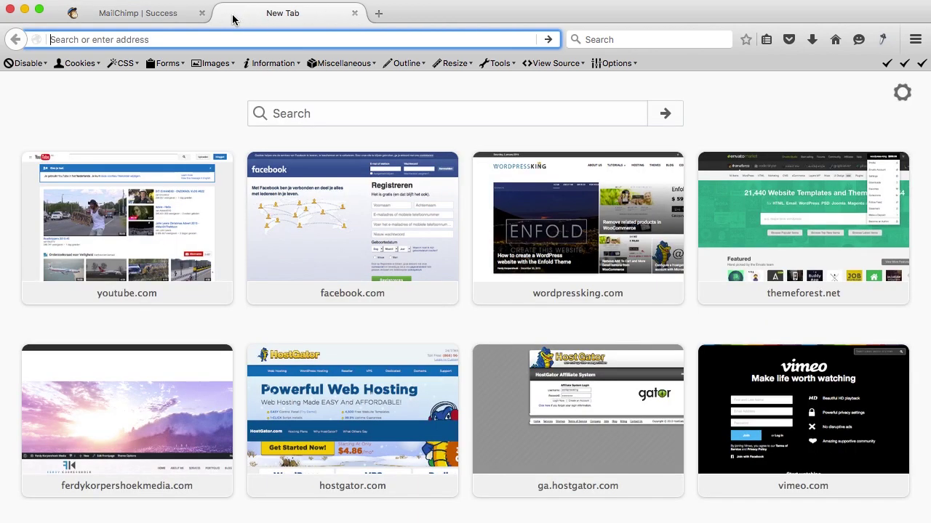
type("wordpressking.com/")
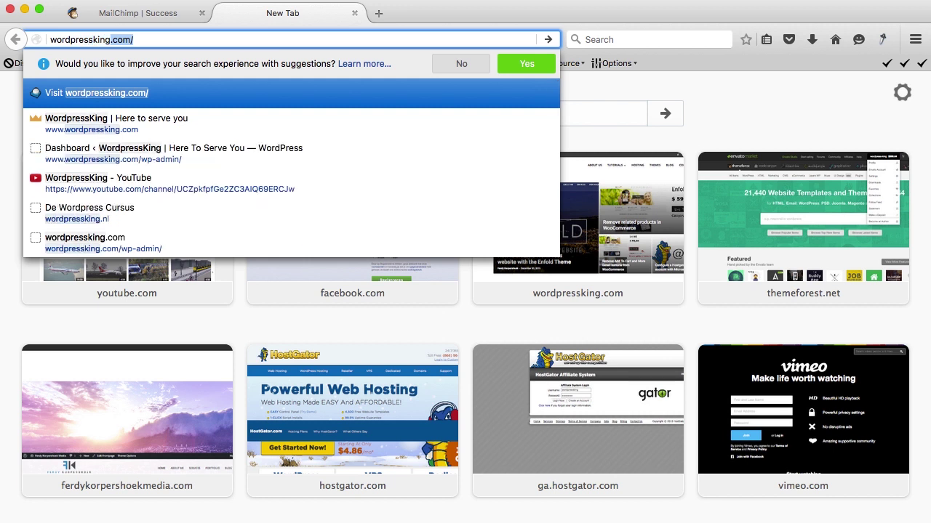
type("roundcube")
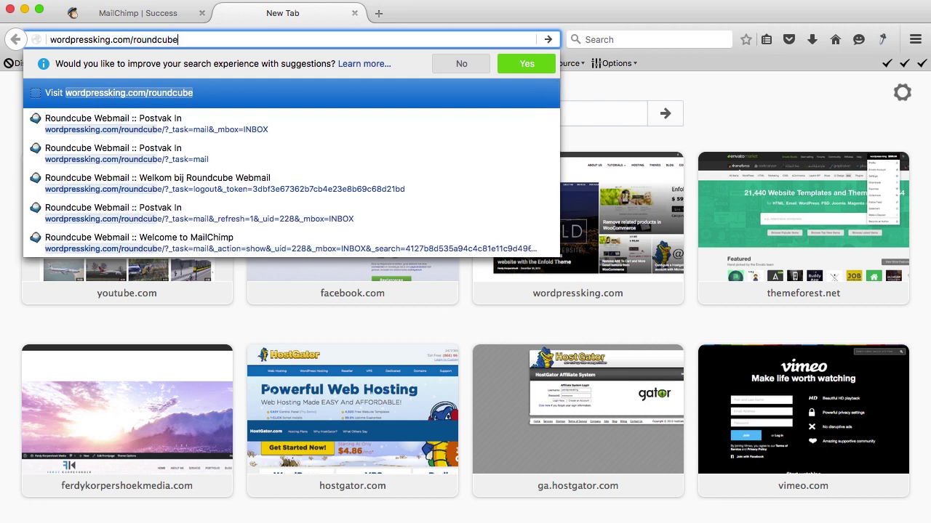
key("Return")
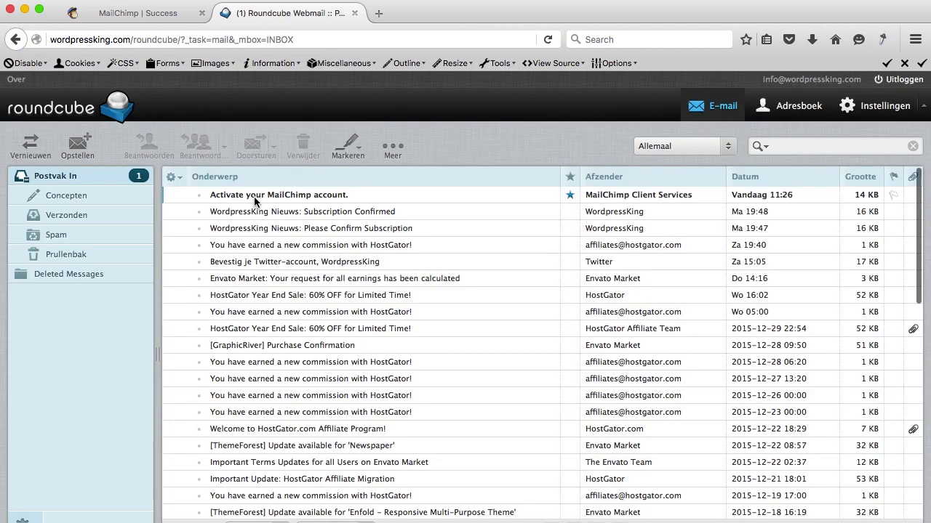
Open the 'Activate your MailChimp account' email, show its images, and follow Activate Account.
double_click(296, 203)
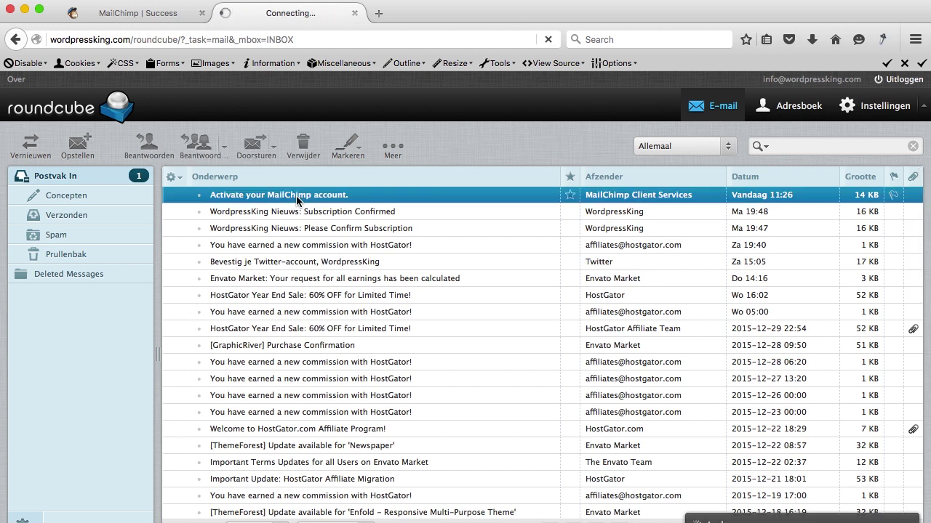
left_click(582, 257)
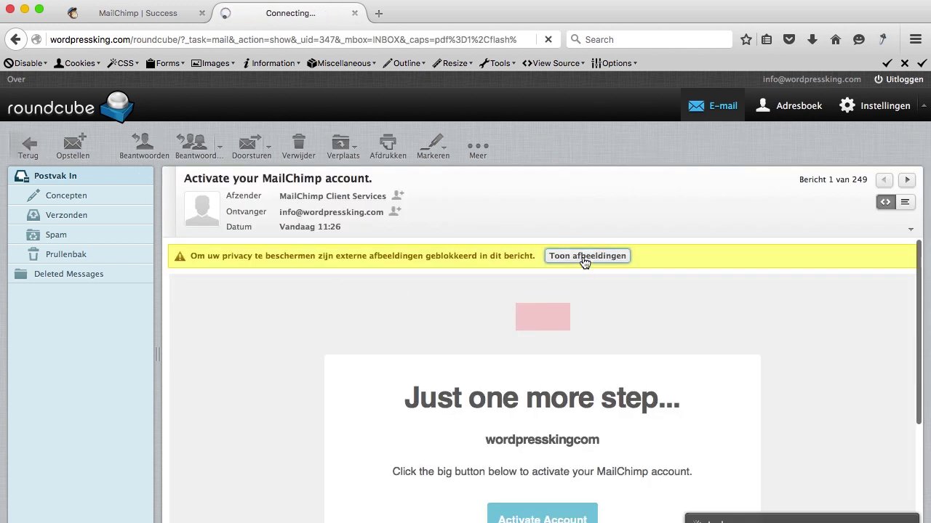
scroll(579, 268, "down", 3)
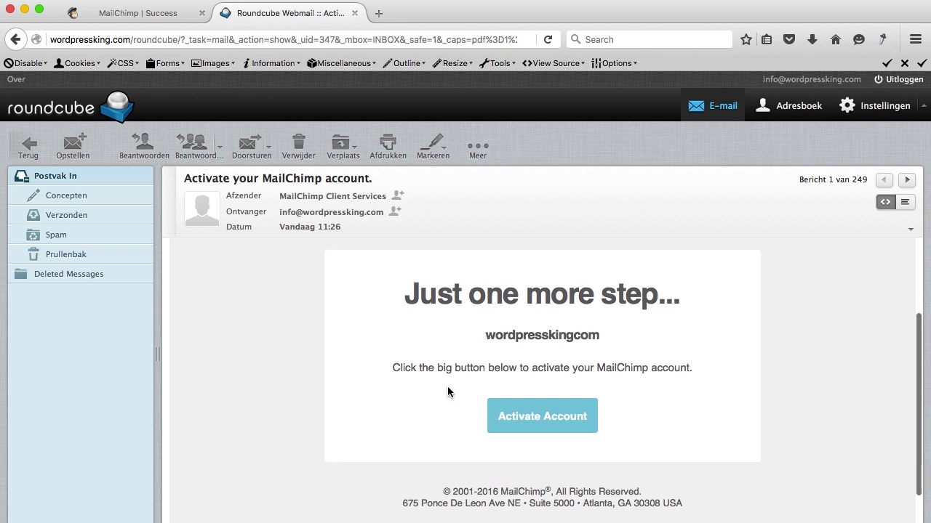
left_click(541, 417)
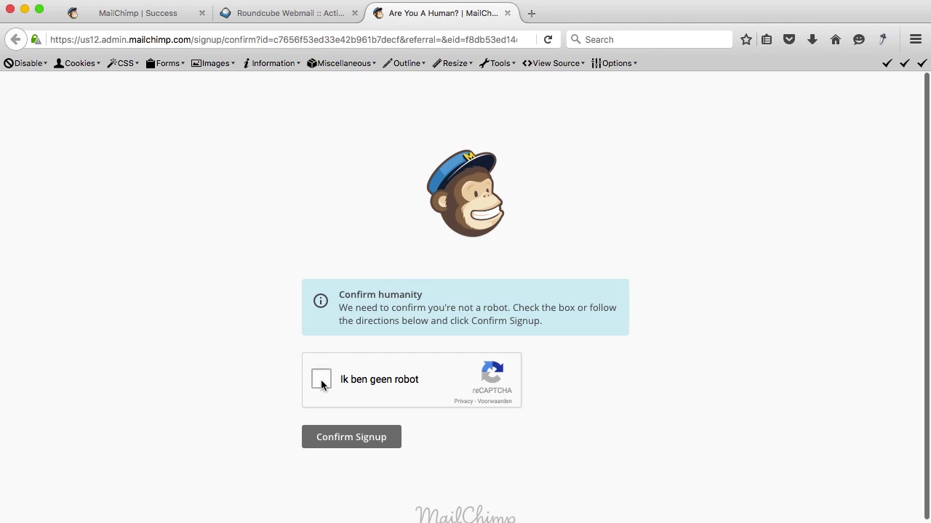
Pass the reCAPTCHA, confirm signup, and enter the owner's first and last name.
left_click(320, 379)
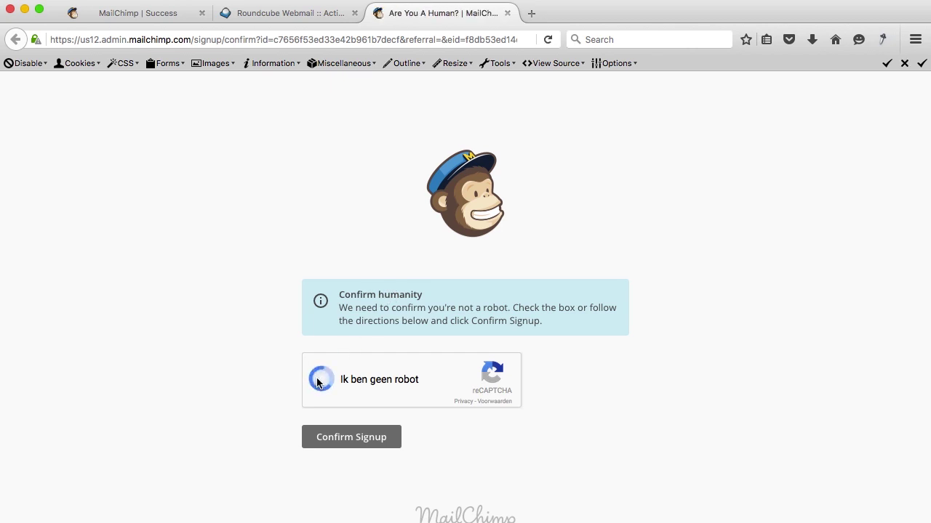
left_click(349, 445)
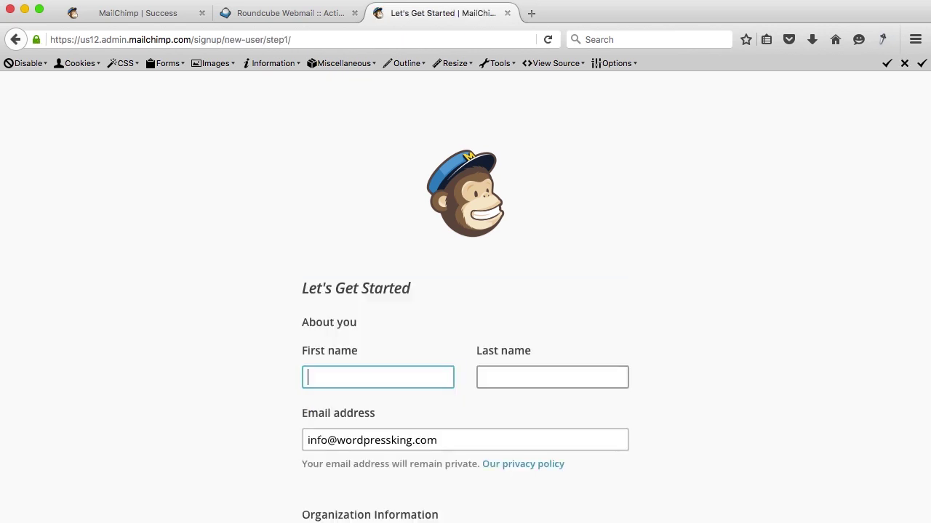
key("Tab")
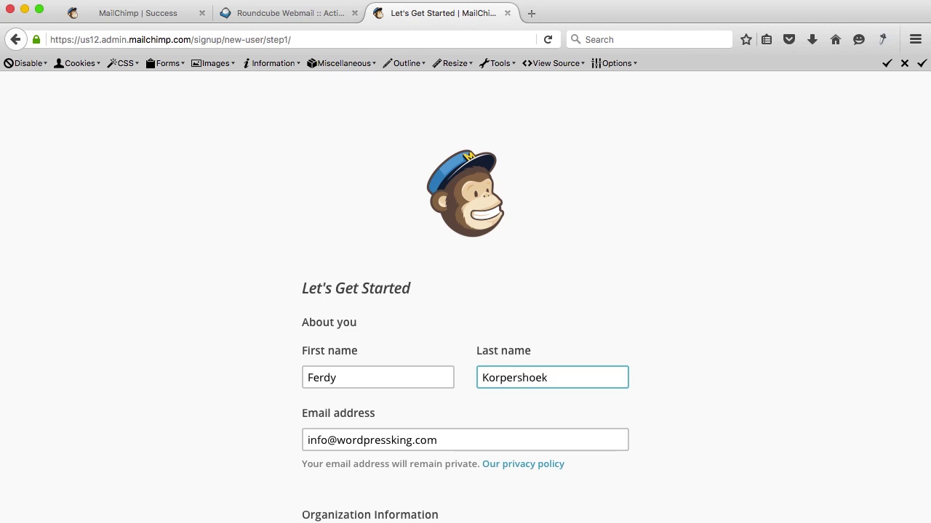
Set organization size to 1-5 people and organization age to 1-2 years.
scroll(529, 393, "down", 5)
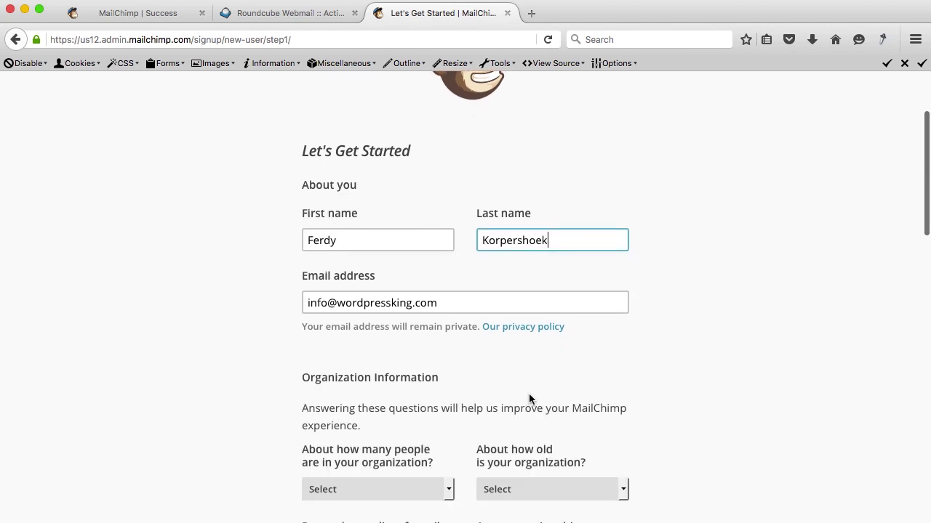
scroll(405, 327, "down", 2)
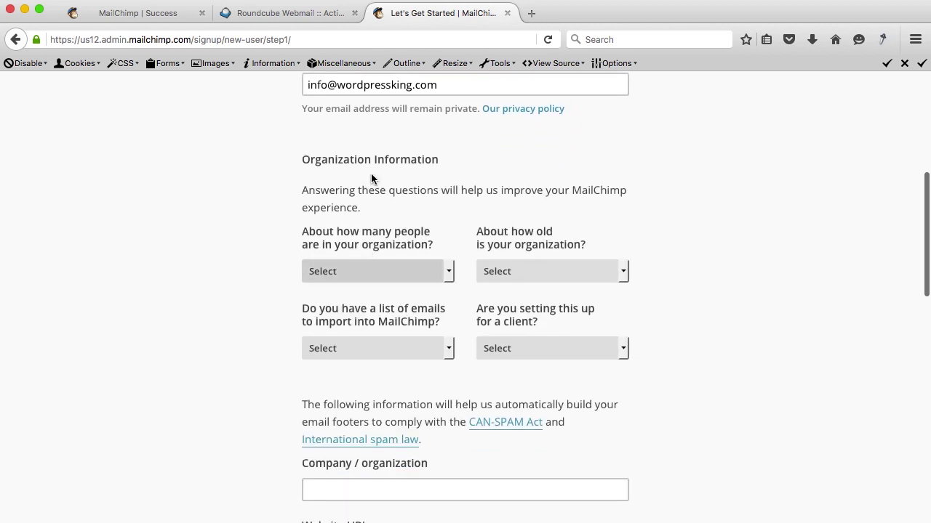
scroll(374, 179, "down", 1)
left_click(373, 210)
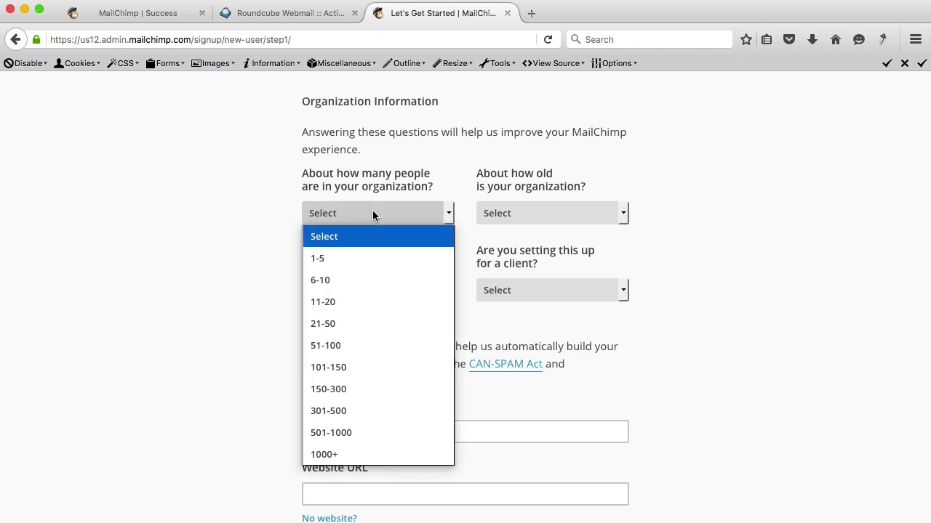
left_click(336, 257)
left_click(522, 214)
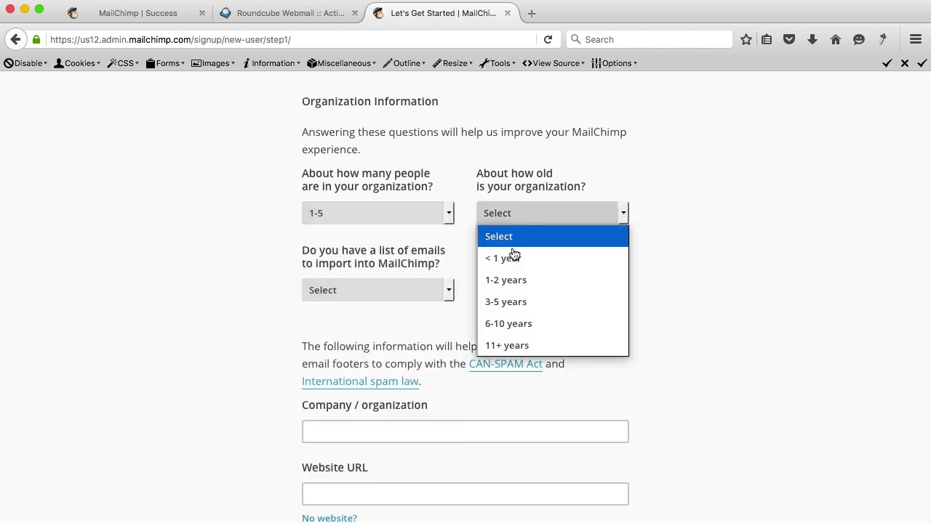
left_click(504, 285)
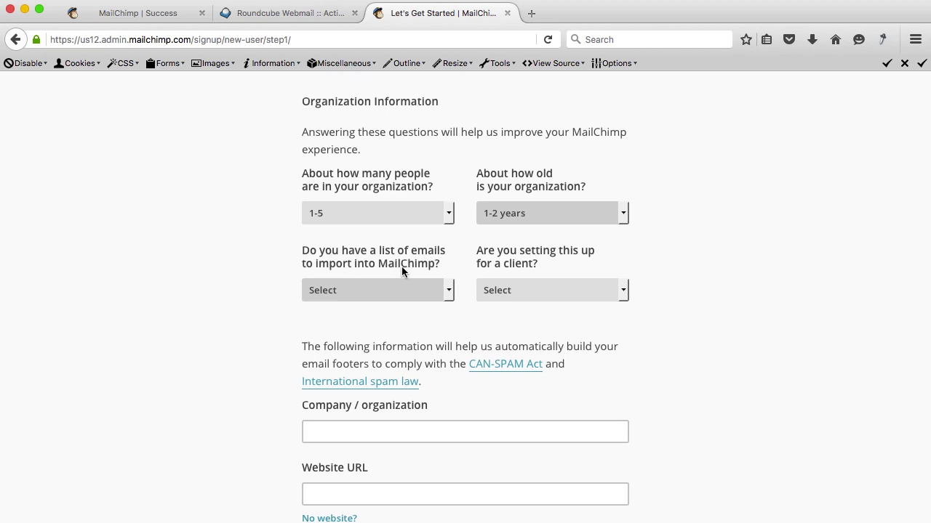
Answer No to importing an email list and No to setting up for a client.
scroll(399, 259, "down", 1)
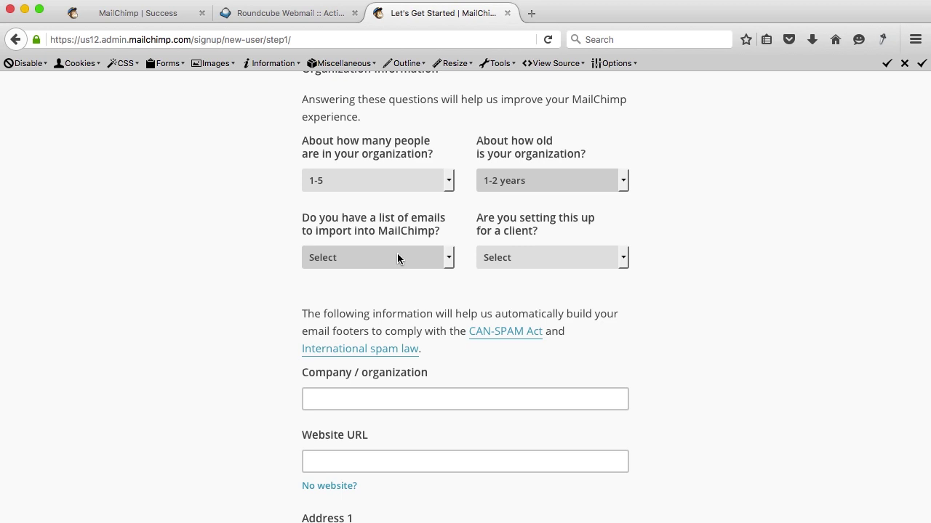
left_click(398, 258)
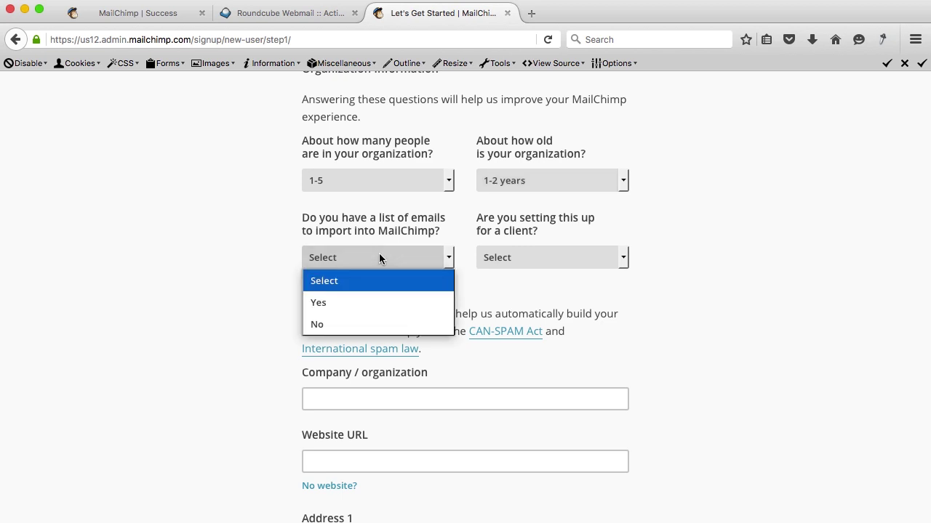
left_click(329, 327)
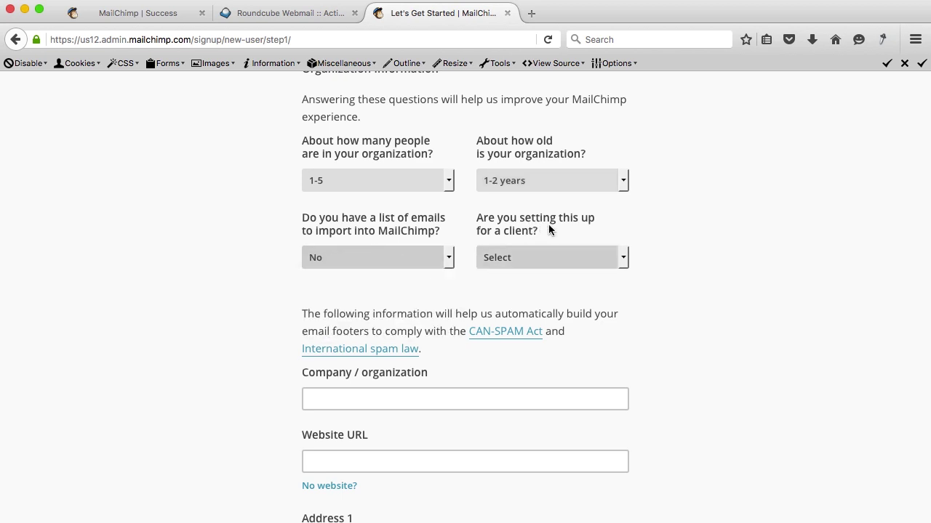
left_click(517, 254)
left_click(501, 327)
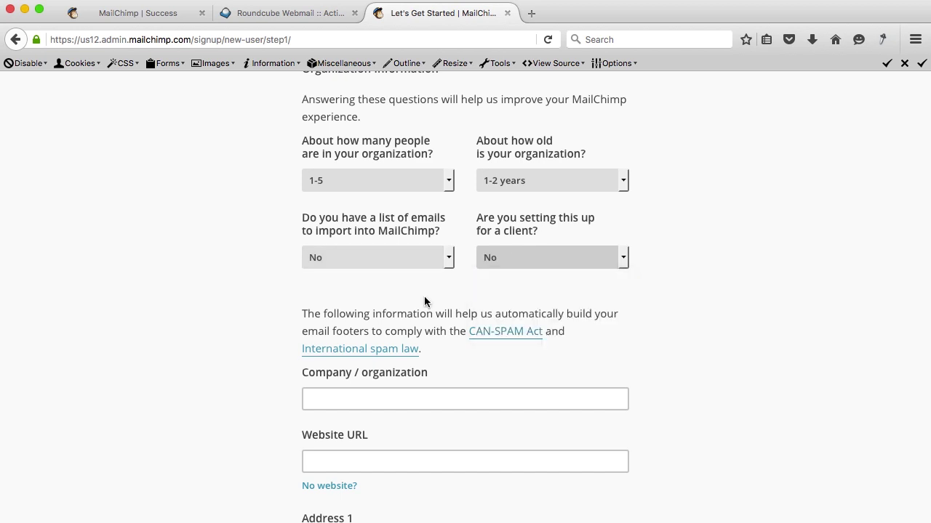
scroll(411, 274, "down", 4)
Enter WordpressKing as organization name and wordpressking.com as website URL.
left_click(374, 254)
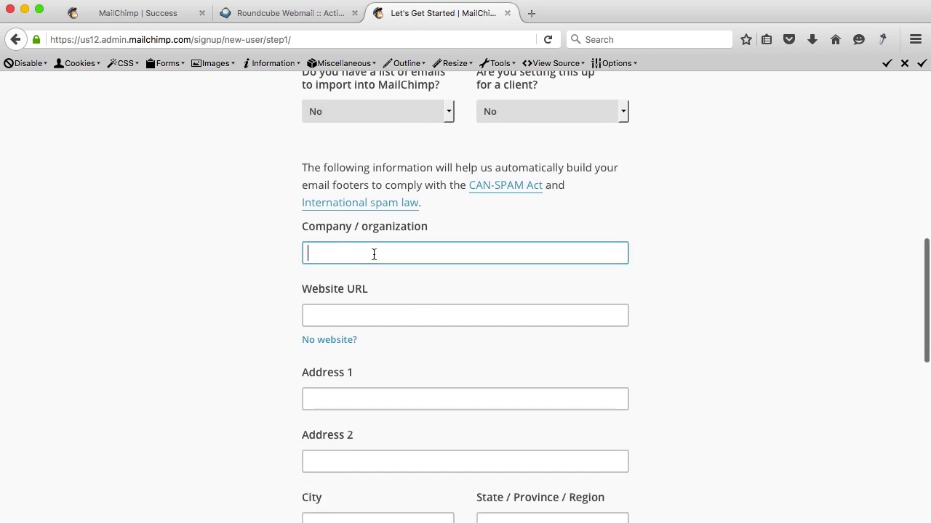
type("WordpressK")
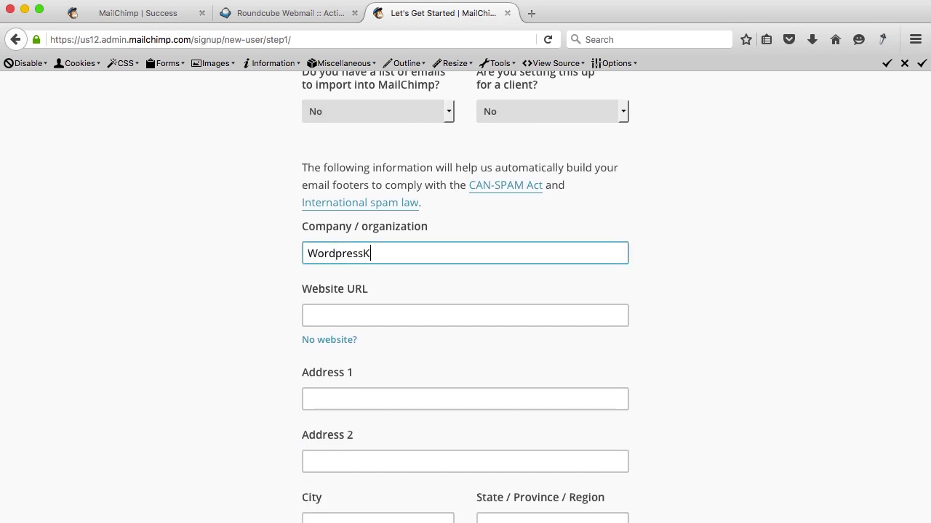
type("ing")
key("Tab")
type("wordpres")
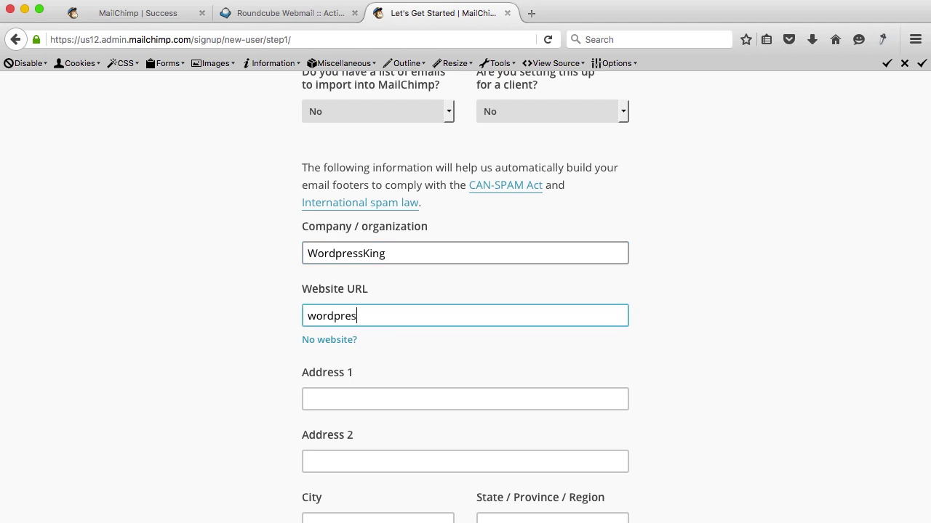
type("sking.com")
scroll(356, 317, "down", 5)
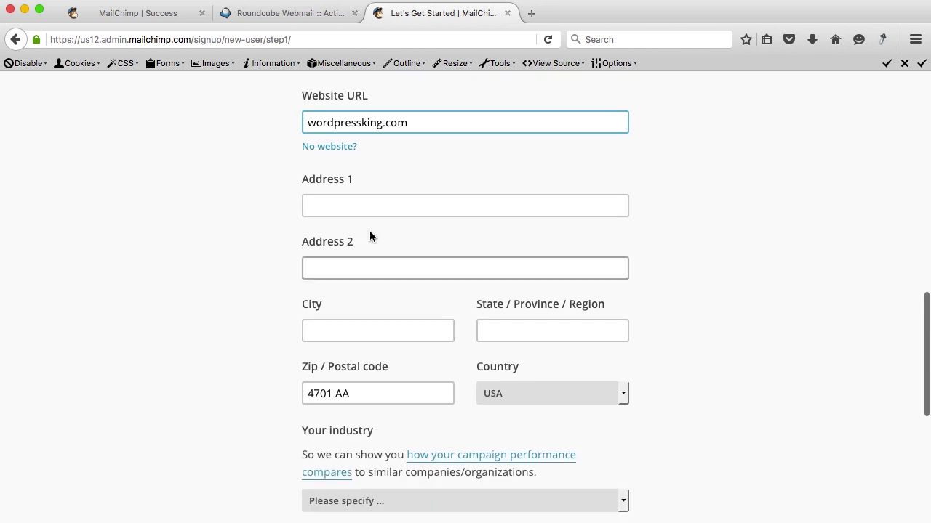
Fill in the business street address, city, region and postal code, with Netherlands as country.
left_click(369, 207)
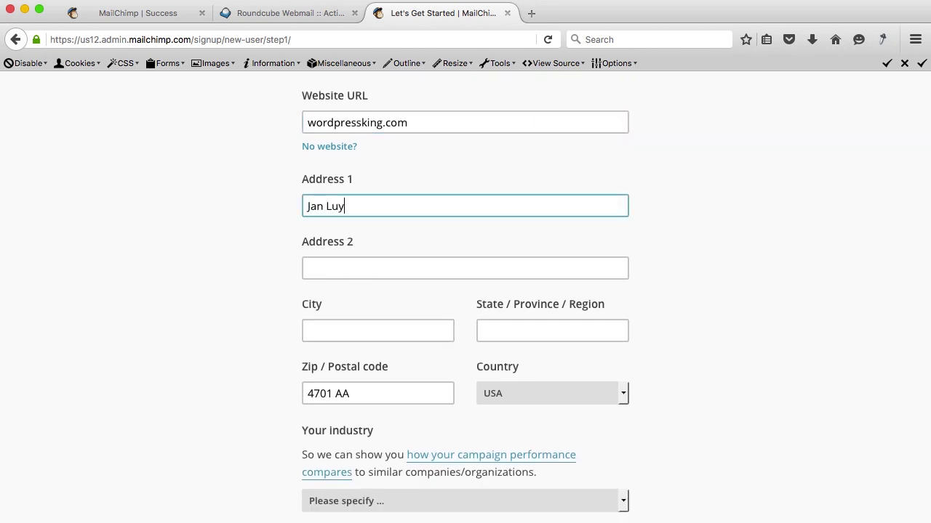
left_click(377, 330)
type("Maassluis")
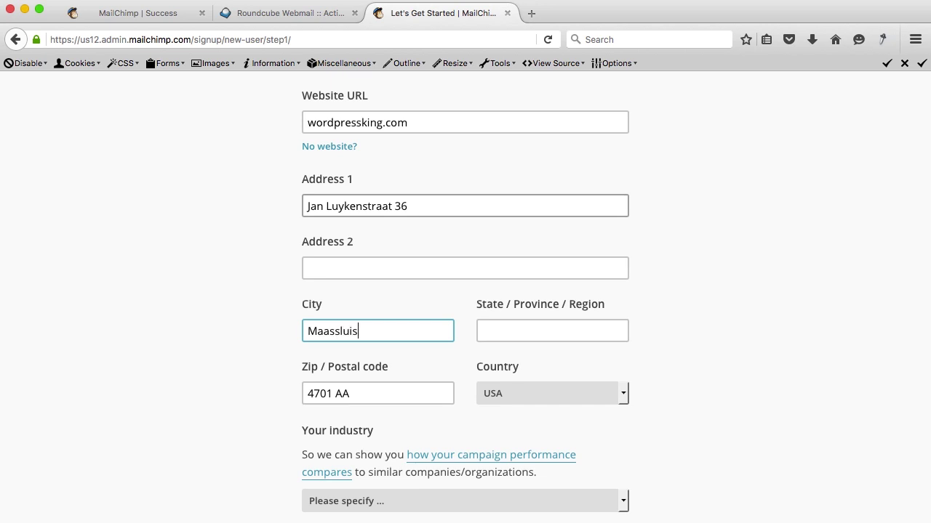
left_click(552, 330)
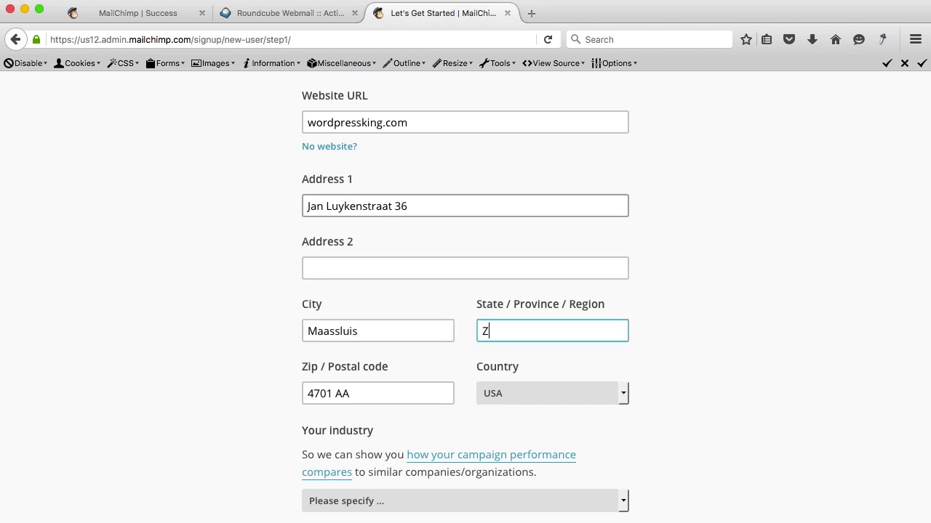
key("Tab")
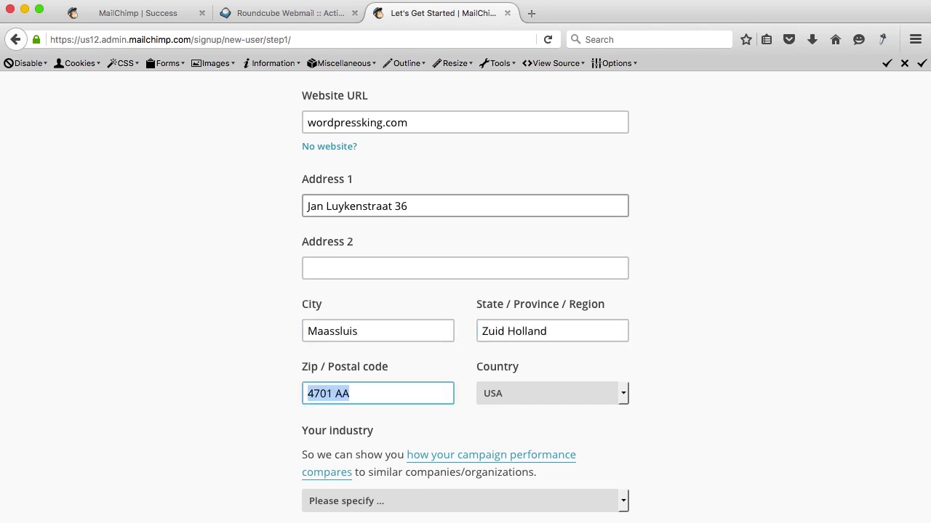
key("Tab")
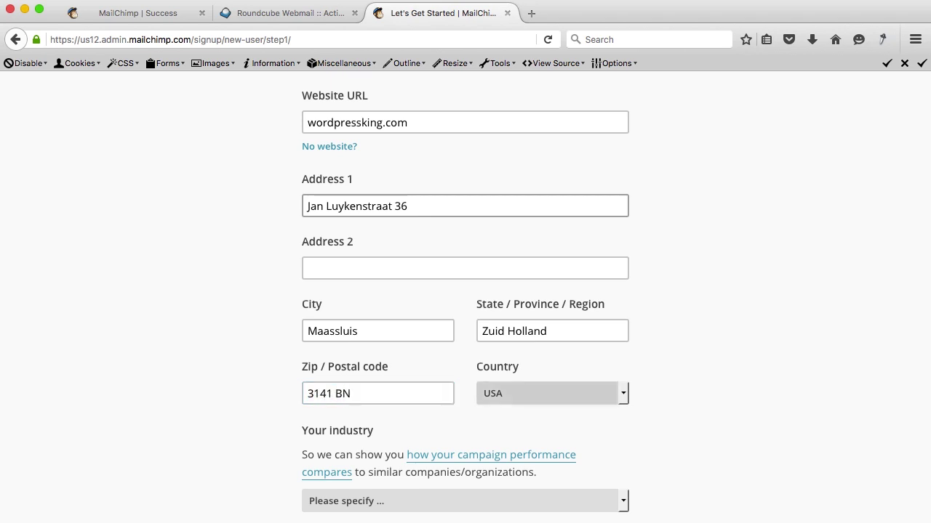
key("Tab")
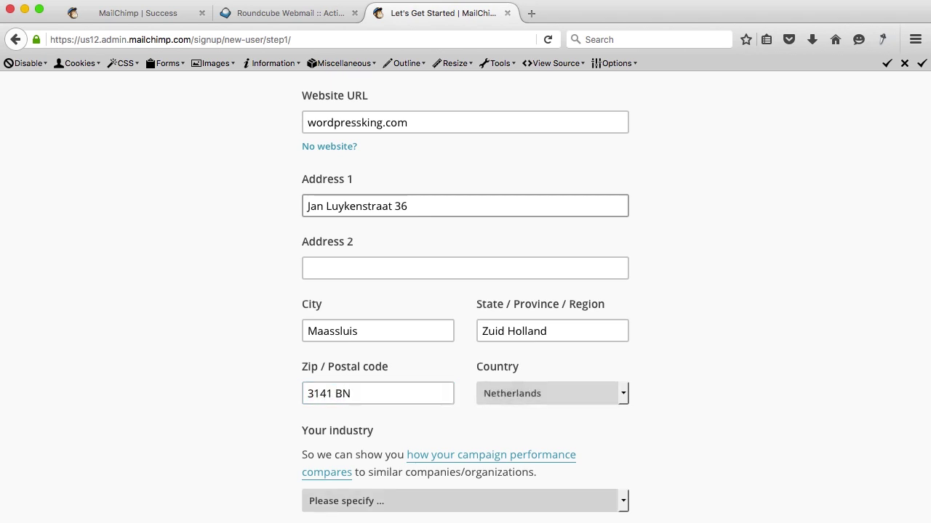
scroll(238, 247, "down", 10)
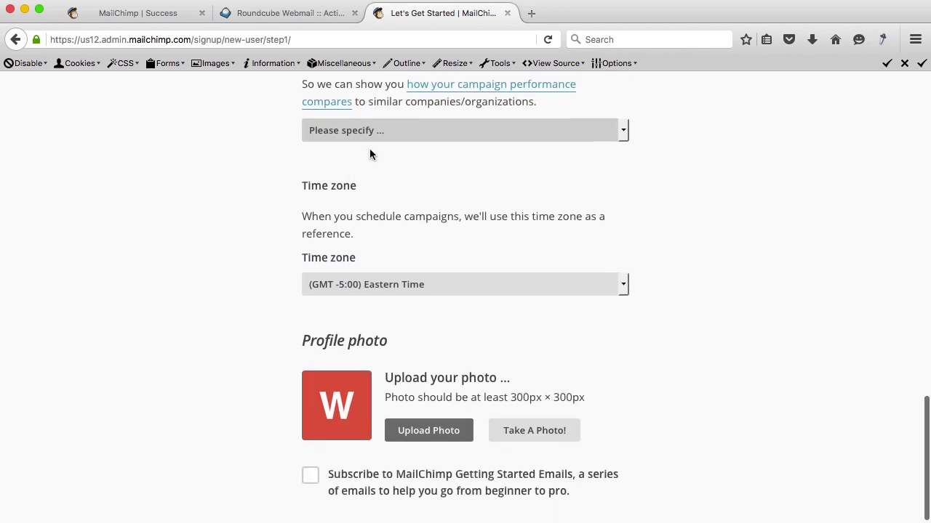
Pick Education and Training as industry and (GMT +1:00) Western European Time as time zone.
left_click(402, 133)
scroll(404, 199, "down", 1)
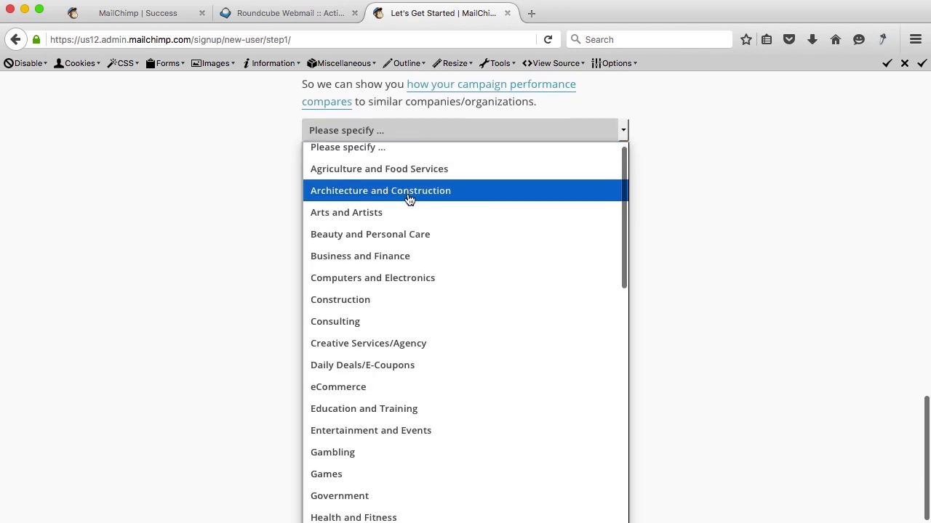
scroll(407, 193, "up", 1)
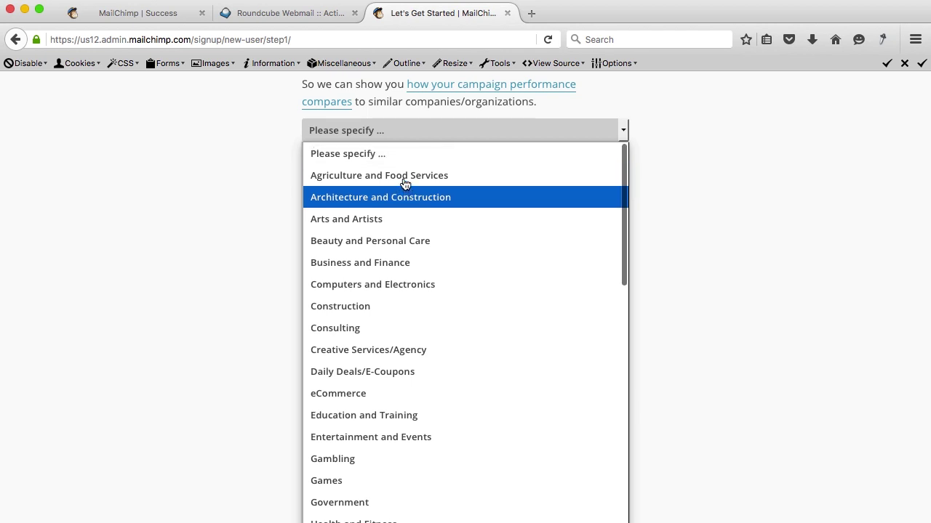
left_click(353, 415)
scroll(281, 254, "down", 3)
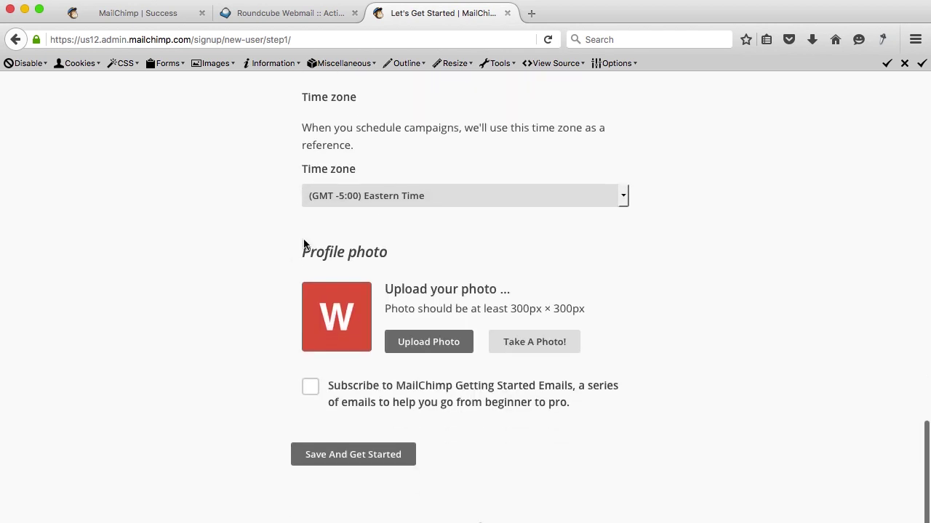
left_click(362, 156)
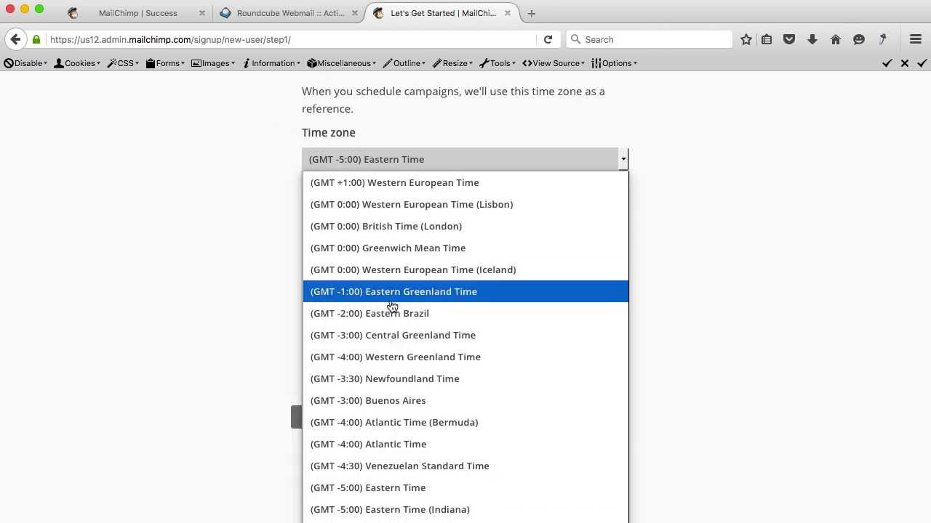
scroll(385, 211, "up", 1)
left_click(385, 211)
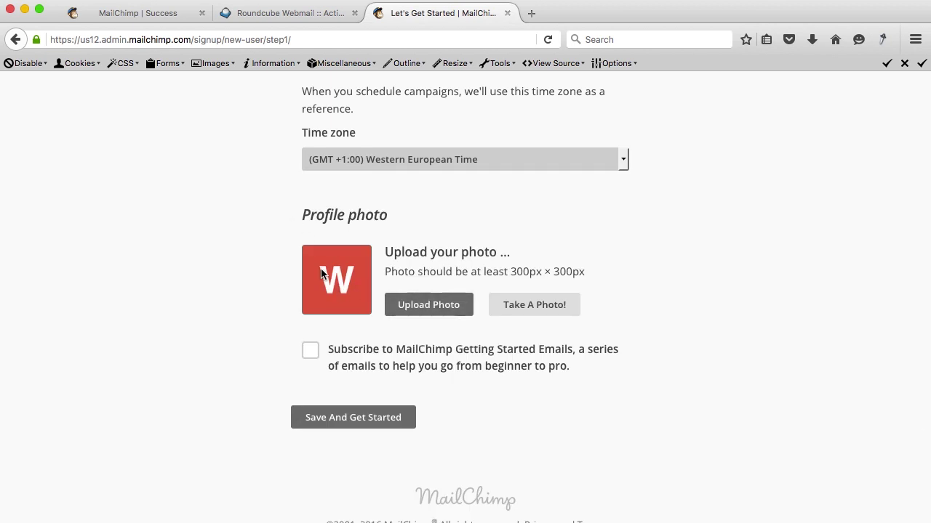
Upload the Desktop portrait JPG as profile photo and submit with Save And Get Started.
left_click(414, 309)
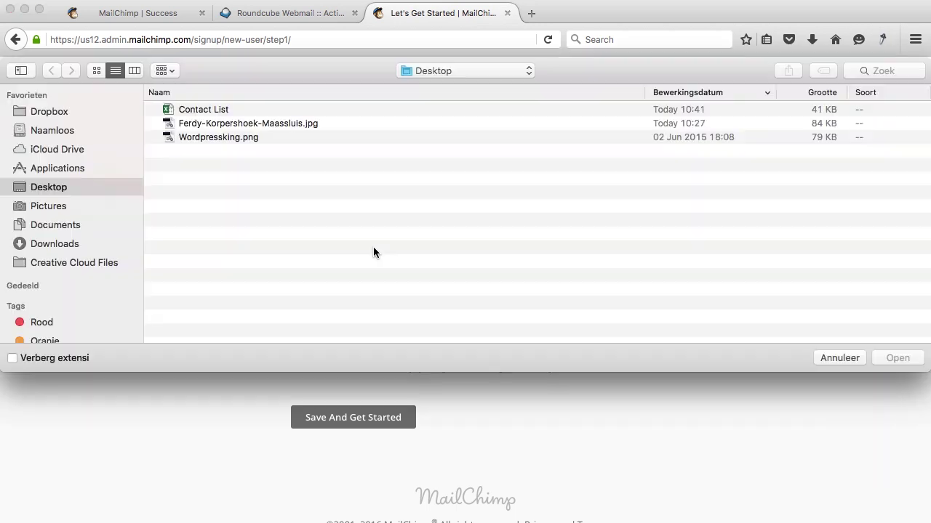
double_click(221, 123)
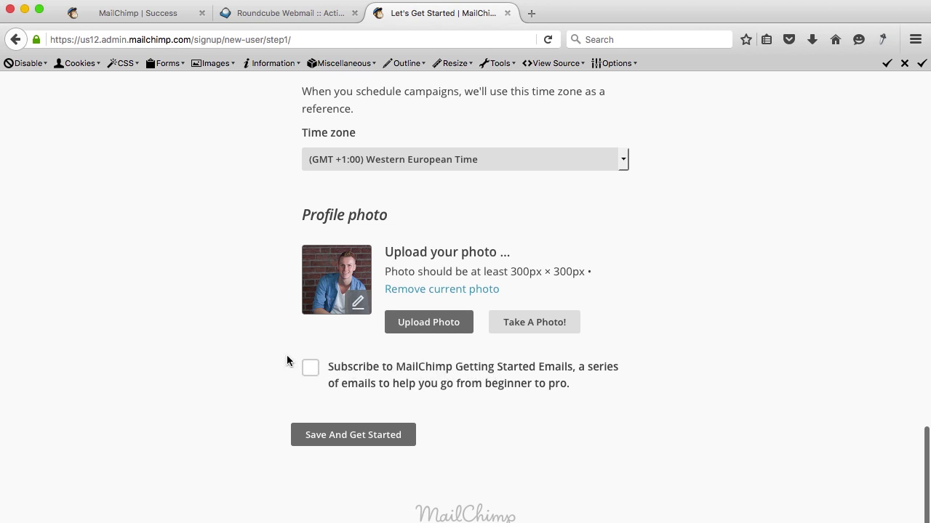
scroll(287, 360, "down", 1)
left_click(343, 420)
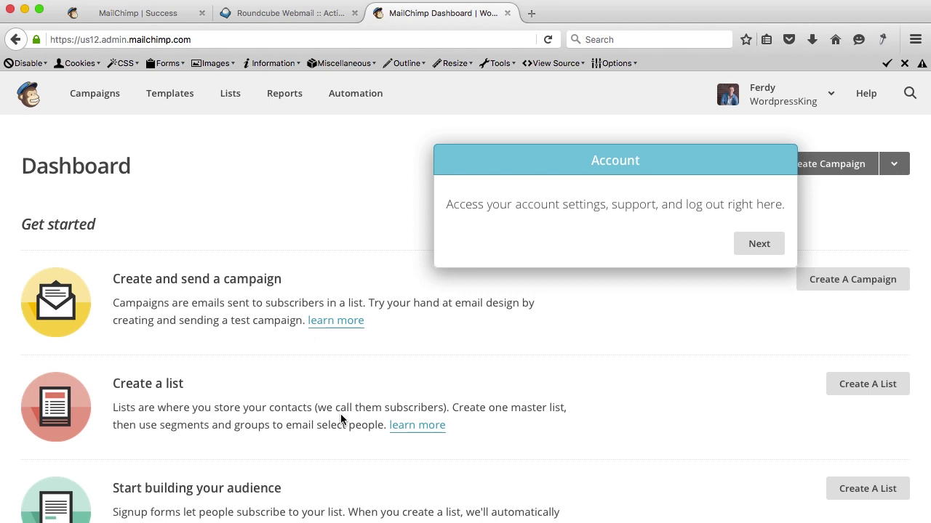
Dismiss the dashboard tour tips and go to the Lists page via Create A List.
left_click(751, 245)
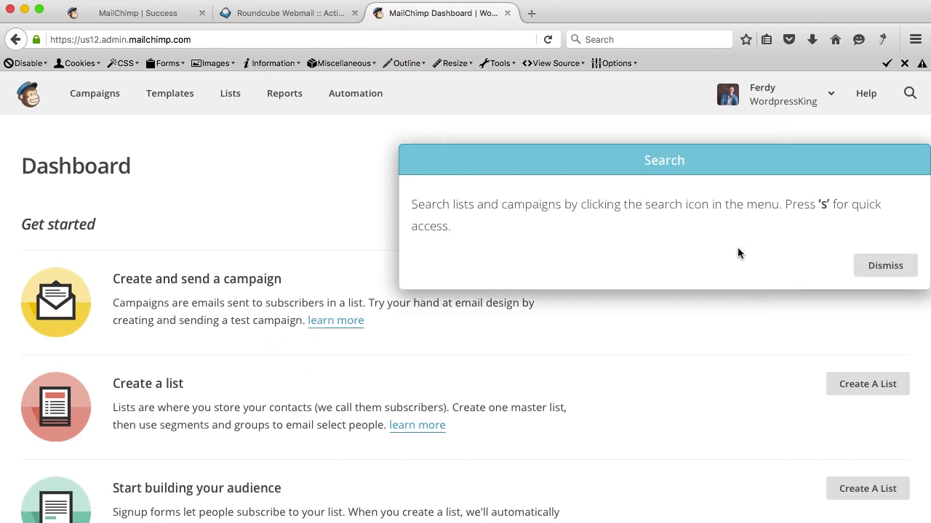
left_click(889, 265)
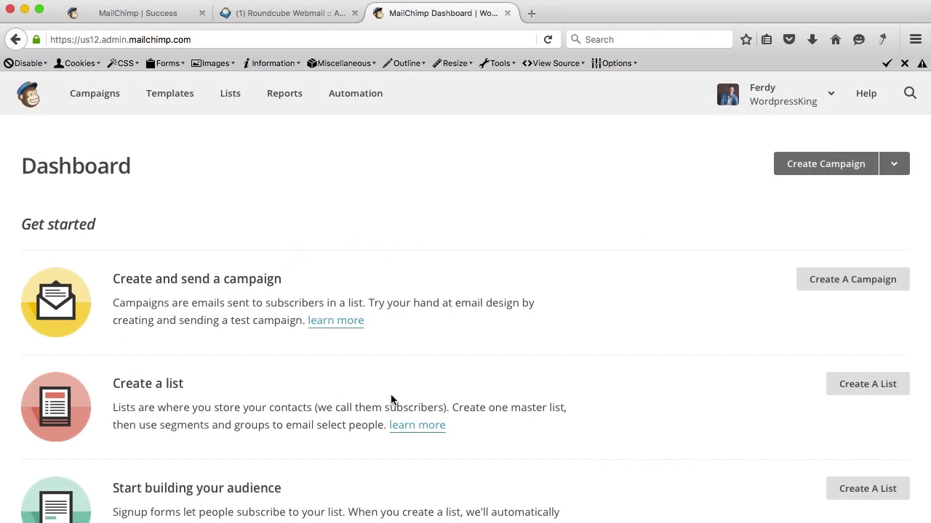
left_click(868, 385)
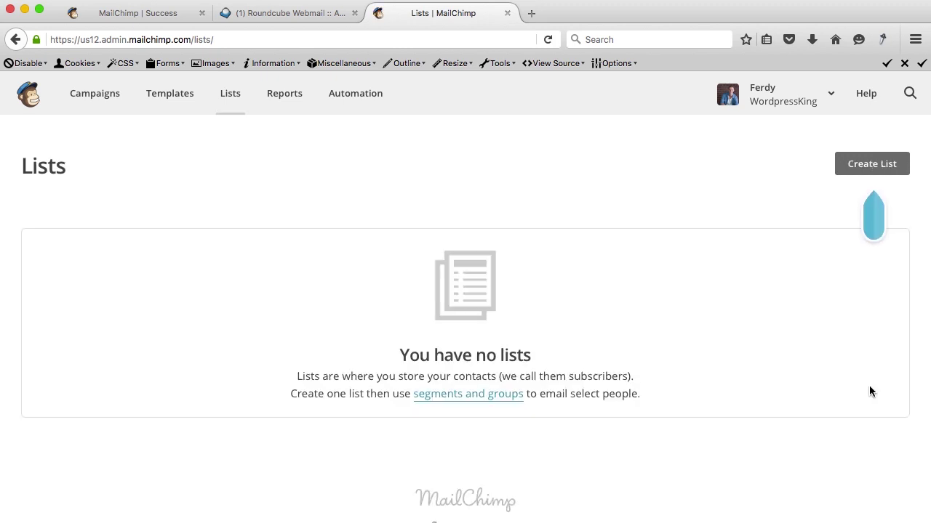
Start a new list named WordpressKing Newsletter.
left_click(870, 166)
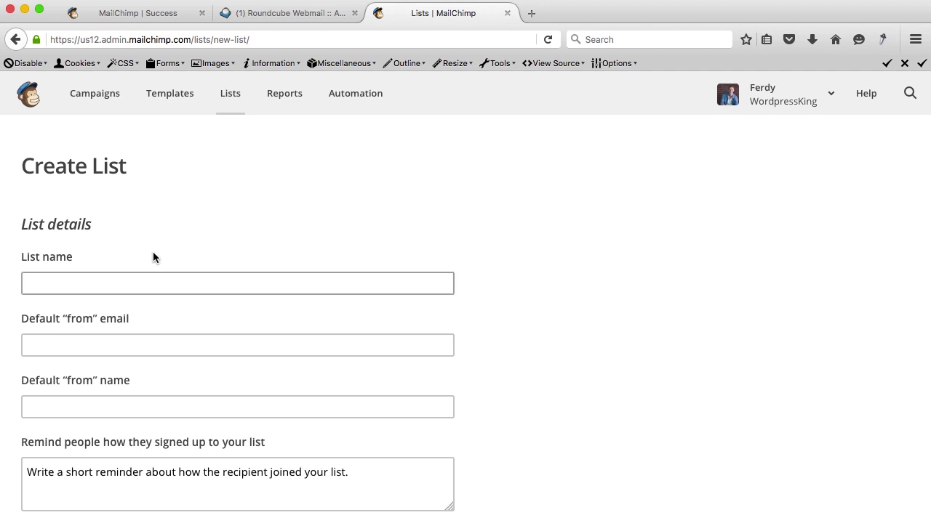
scroll(114, 282, "down", 3)
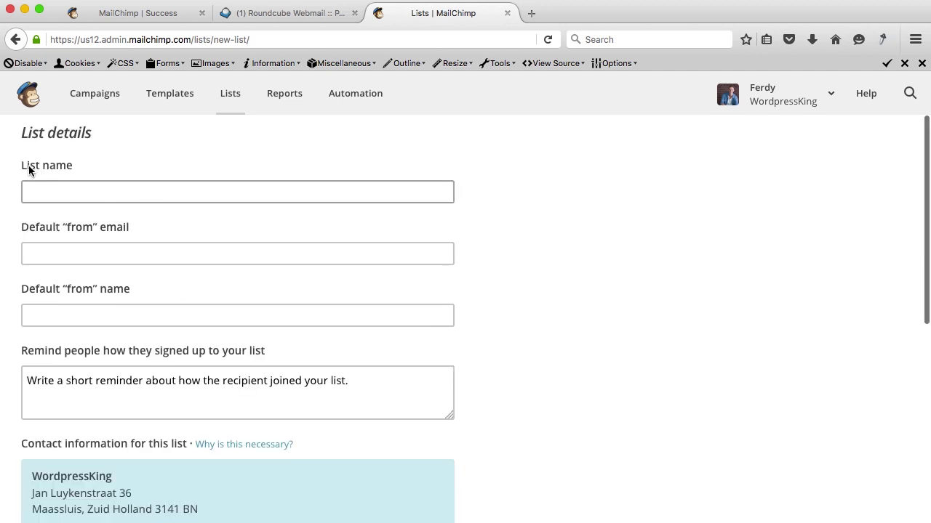
left_click(58, 193)
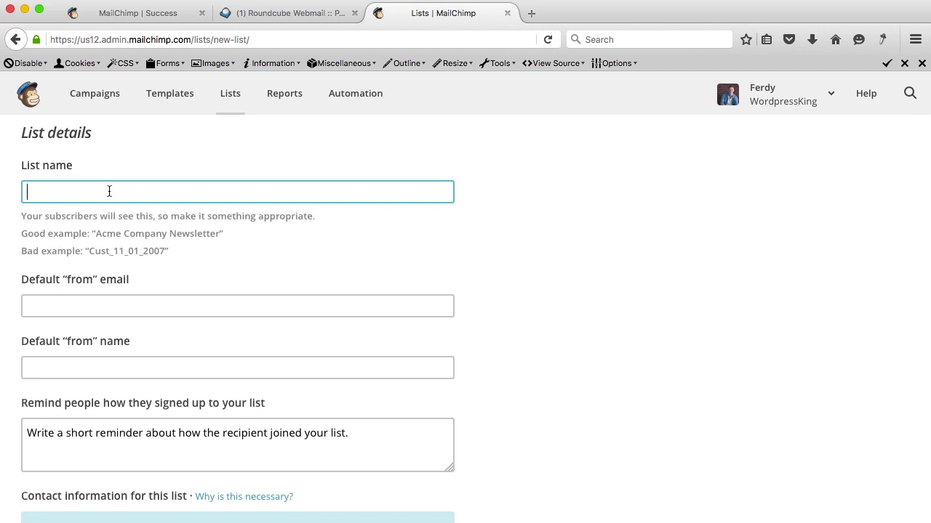
type("Wordp")
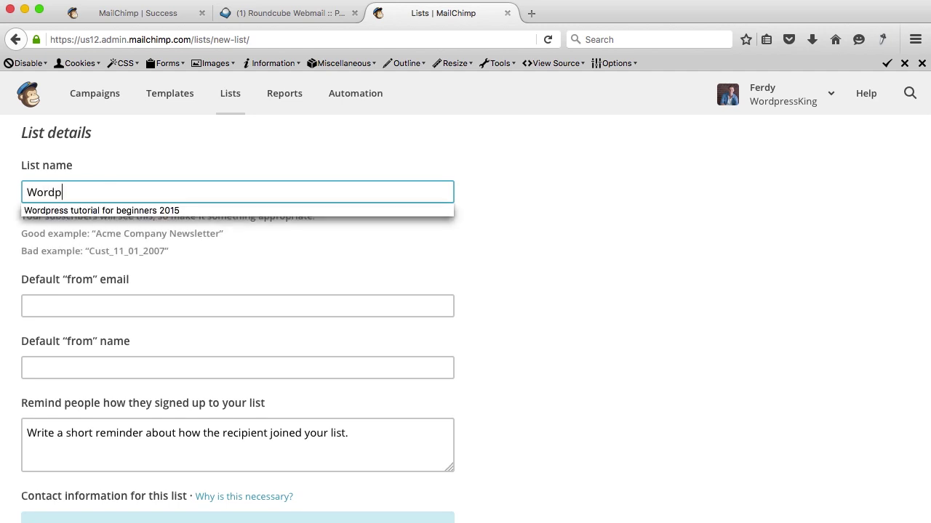
type("ressKing Newsletter")
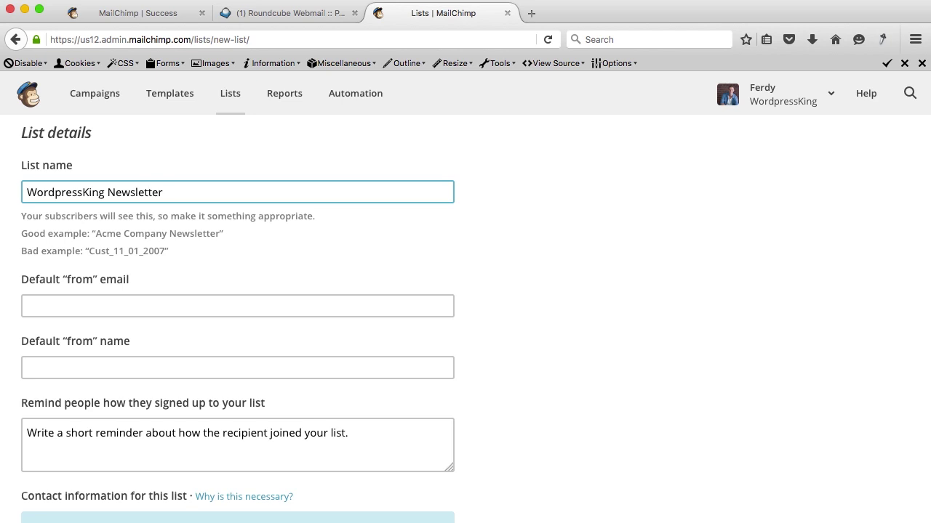
scroll(63, 211, "down", 3)
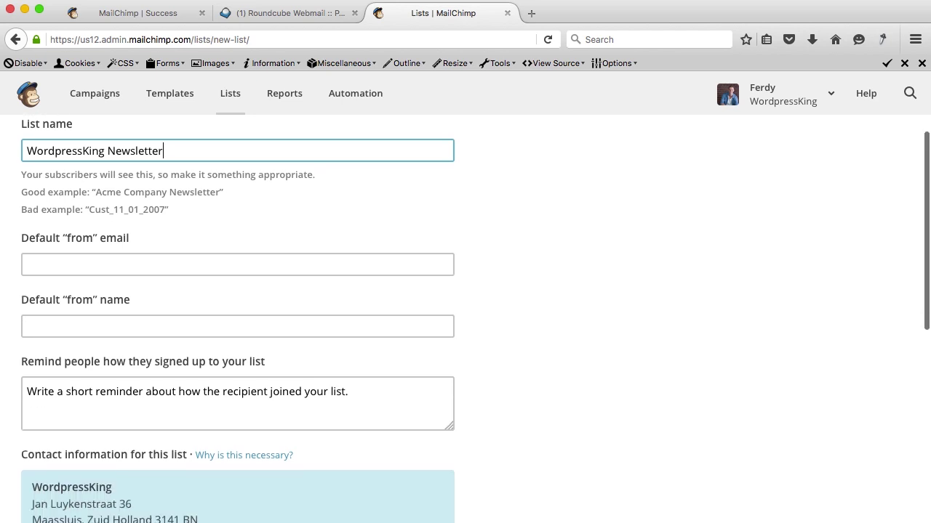
Set the default from address to the site's info e-mail and from name to WordpressKing.
left_click(65, 178)
scroll(65, 181, "down", 1)
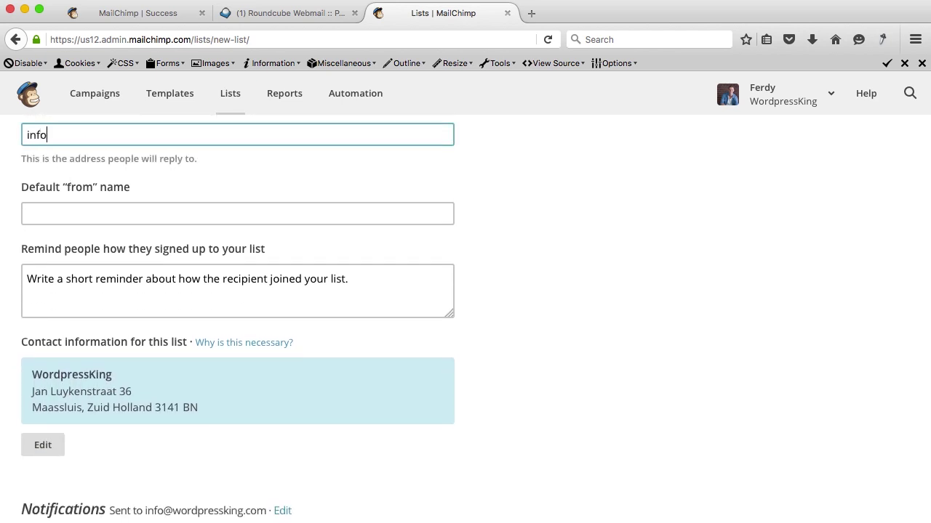
key("super+a")
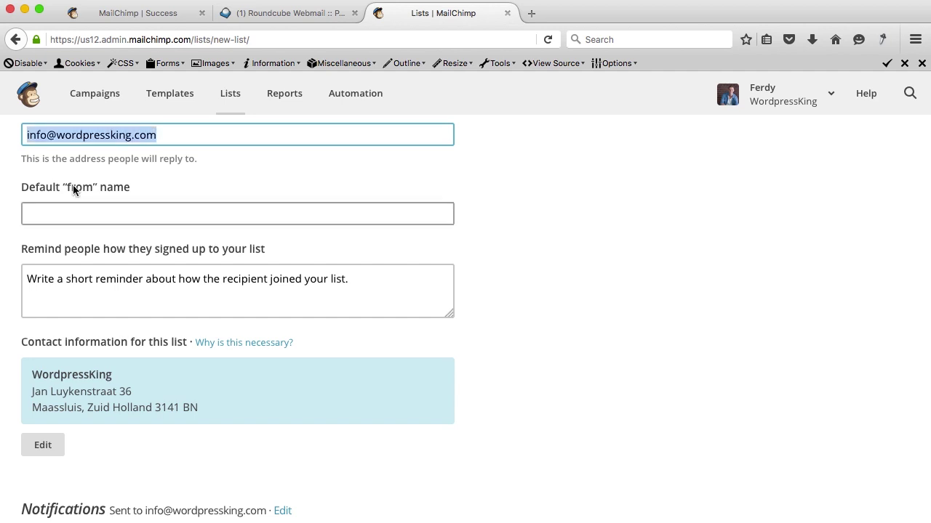
left_click(72, 189)
scroll(81, 285, "up", 3)
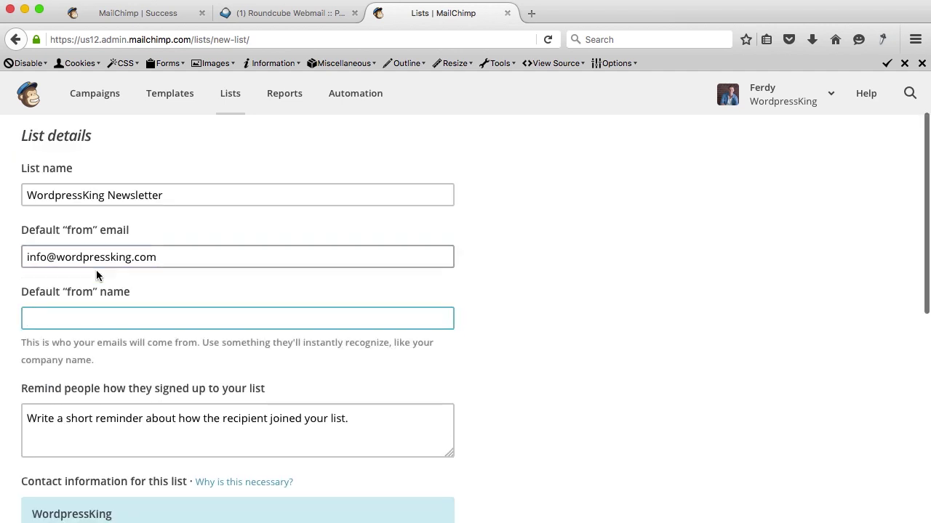
type("WordpressKing")
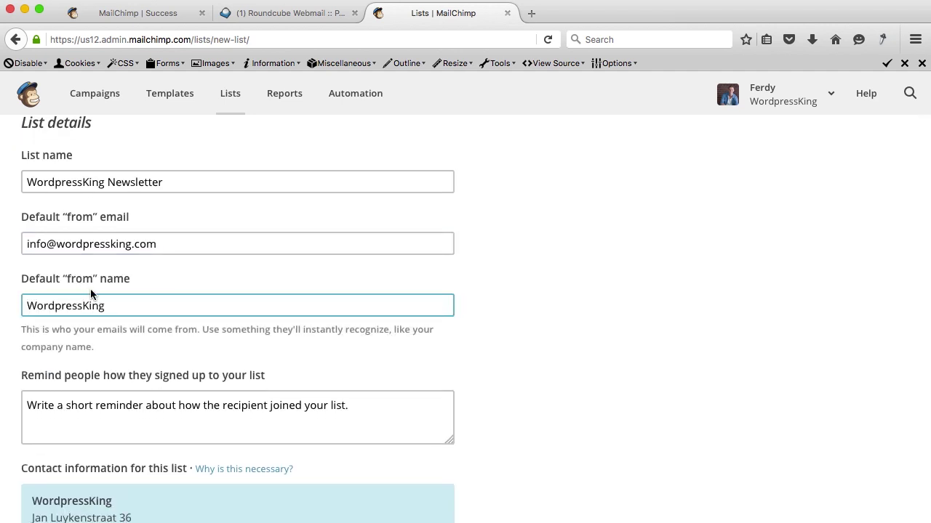
Add the reminder 'You signed up for this list at wordpressking.com'.
scroll(150, 301, "down", 3)
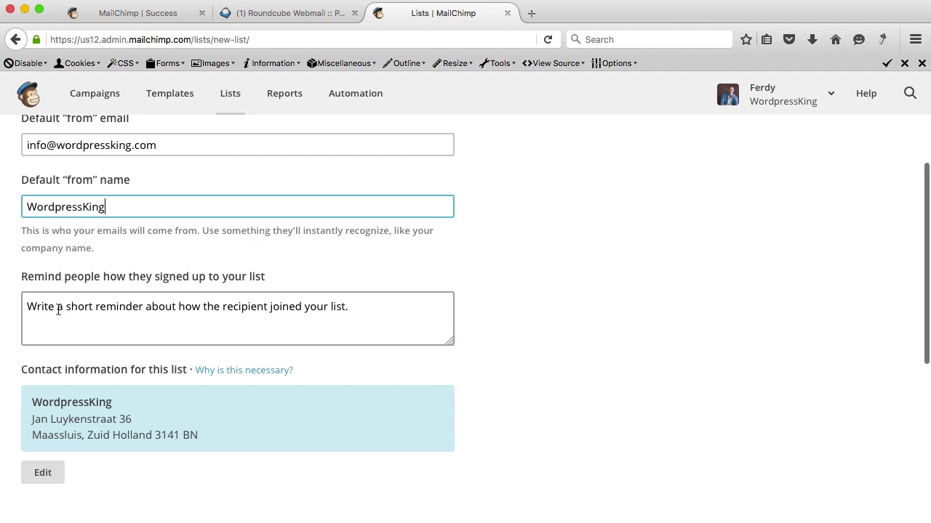
left_click(115, 315)
type("You signe")
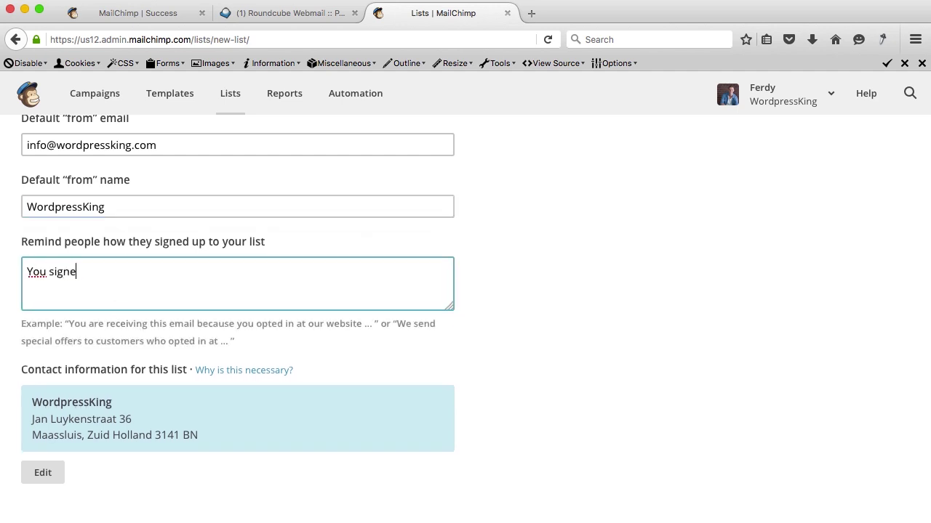
type("d up for this")
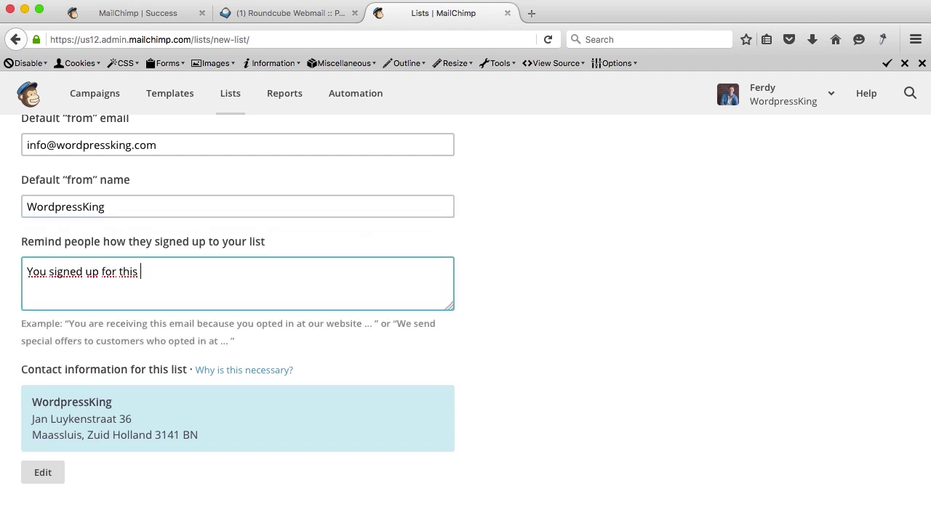
type(" list at wordpressking.com")
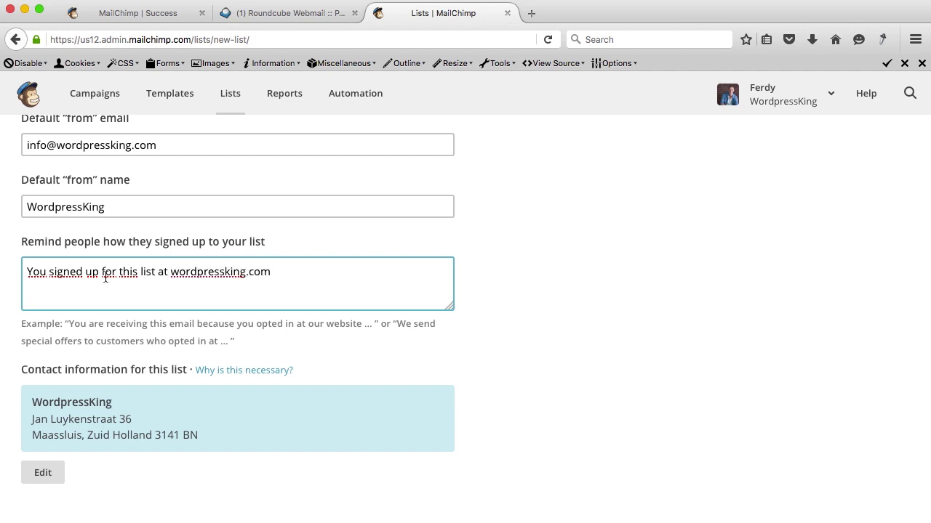
scroll(105, 277, "down", 3)
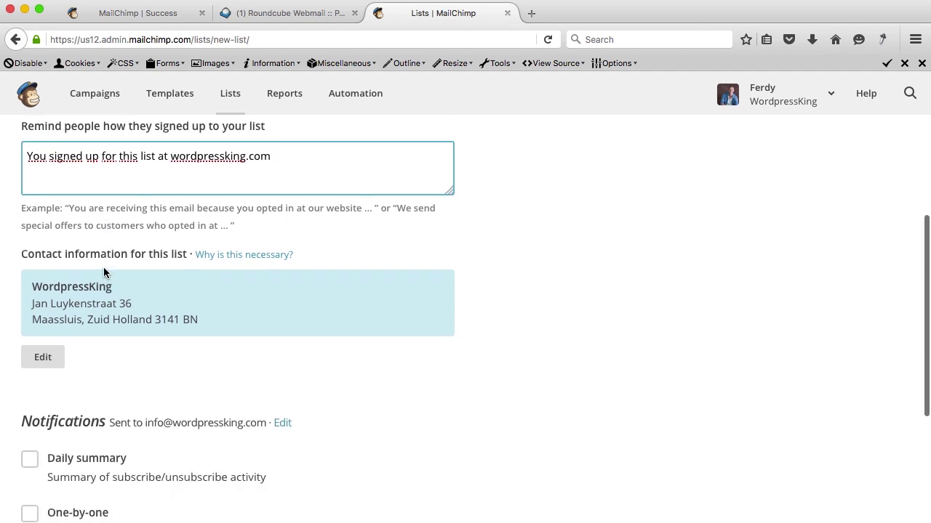
Enable only one-by-one subscribe notifications, leaving daily summary off, and save the list.
left_click(114, 253)
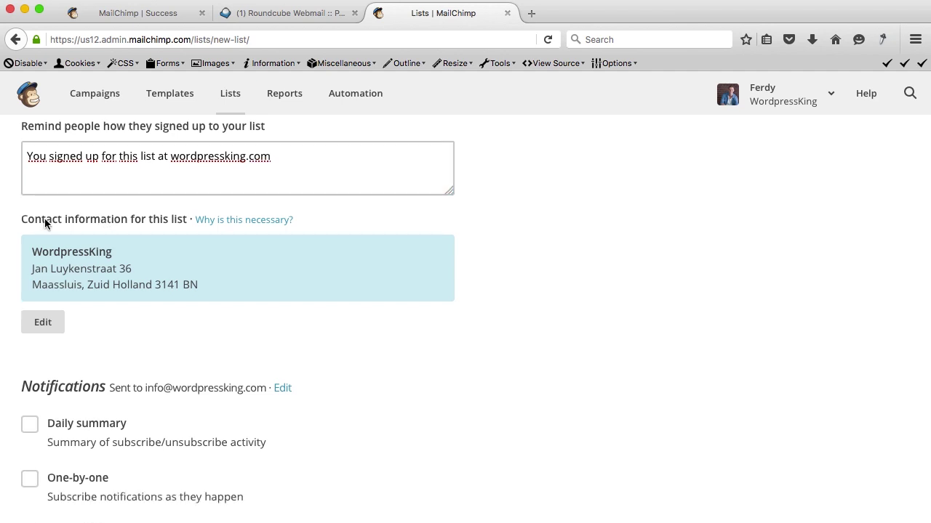
scroll(117, 284, "down", 5)
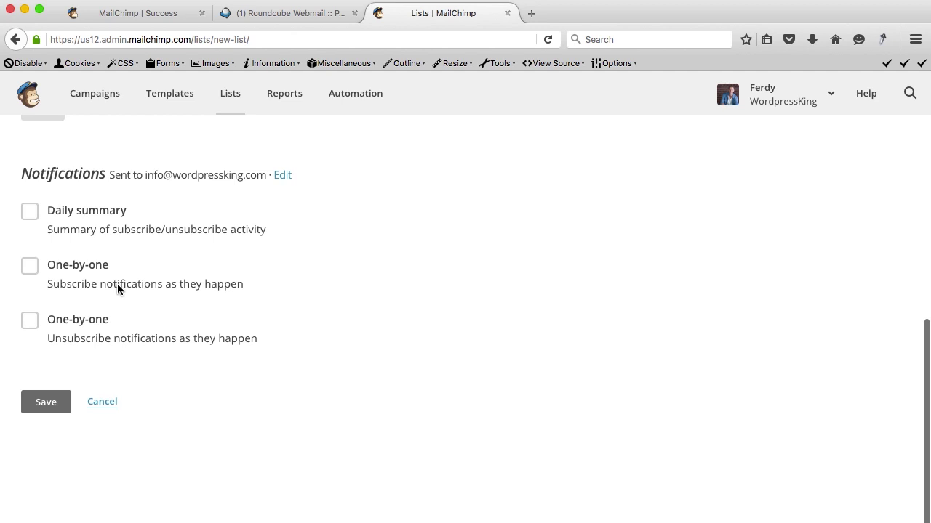
scroll(118, 289, "down", 1)
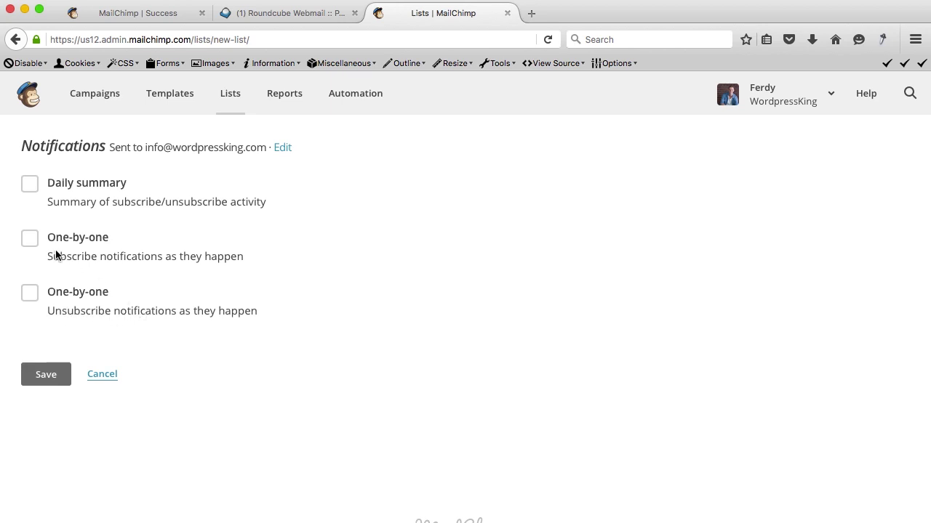
left_click(31, 241)
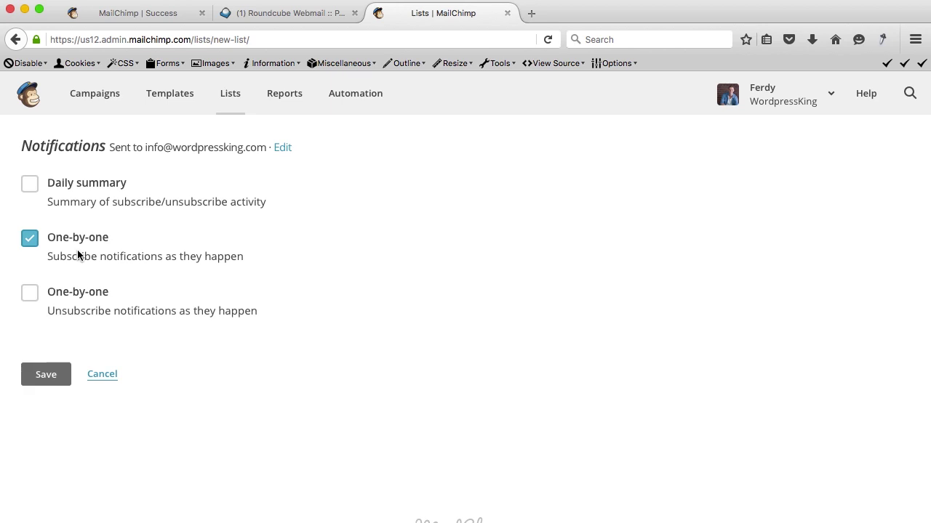
left_click(37, 241)
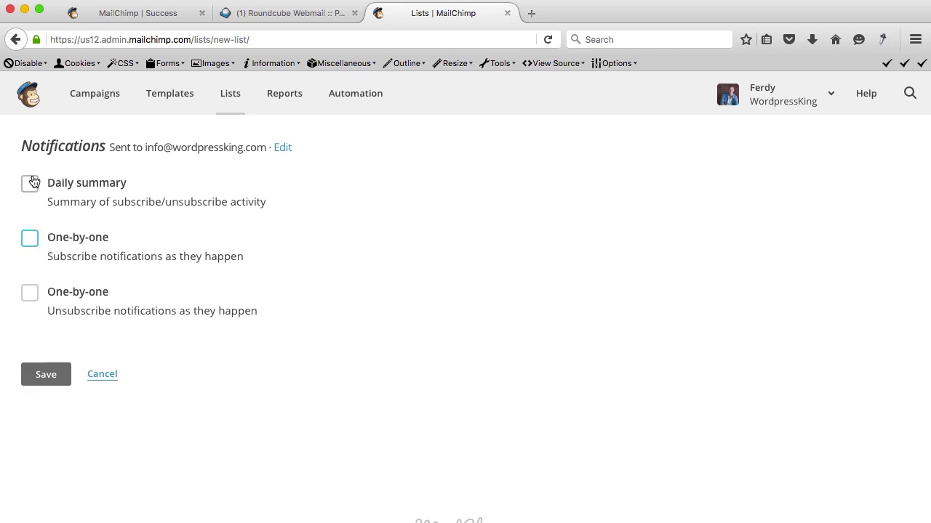
left_click(31, 184)
left_click(30, 186)
left_click(29, 244)
left_click(48, 377)
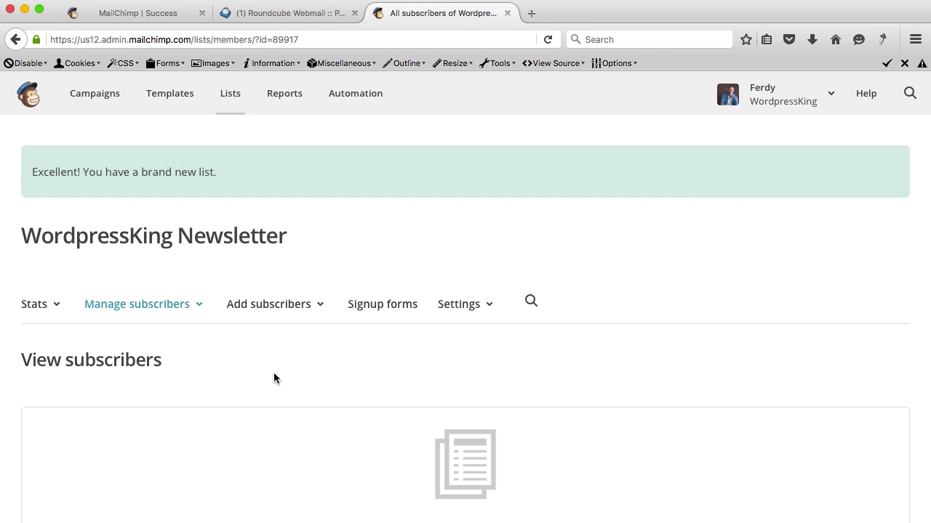
Open the Settings dropdown on the new WordpressKing Newsletter list page.
scroll(274, 375, "down", 5)
scroll(274, 374, "up", 4)
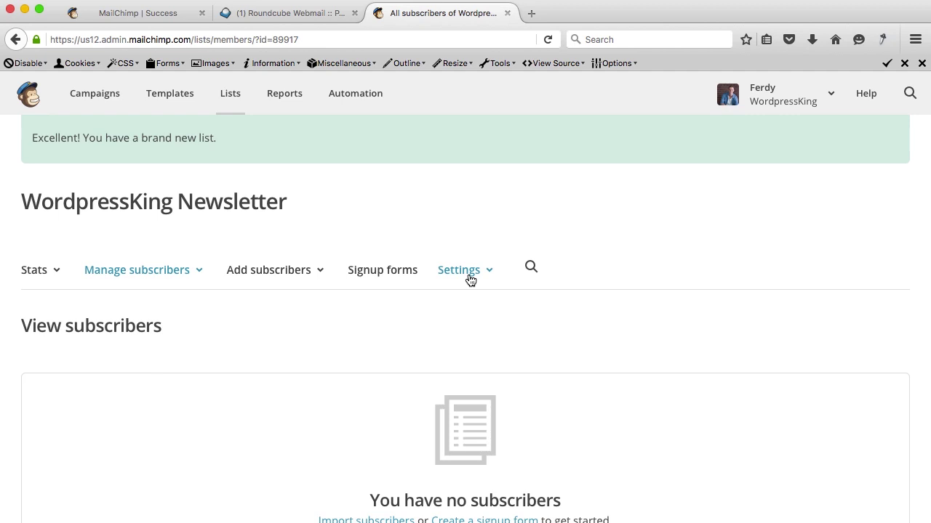
scroll(499, 289, "down", 2)
left_click(461, 193)
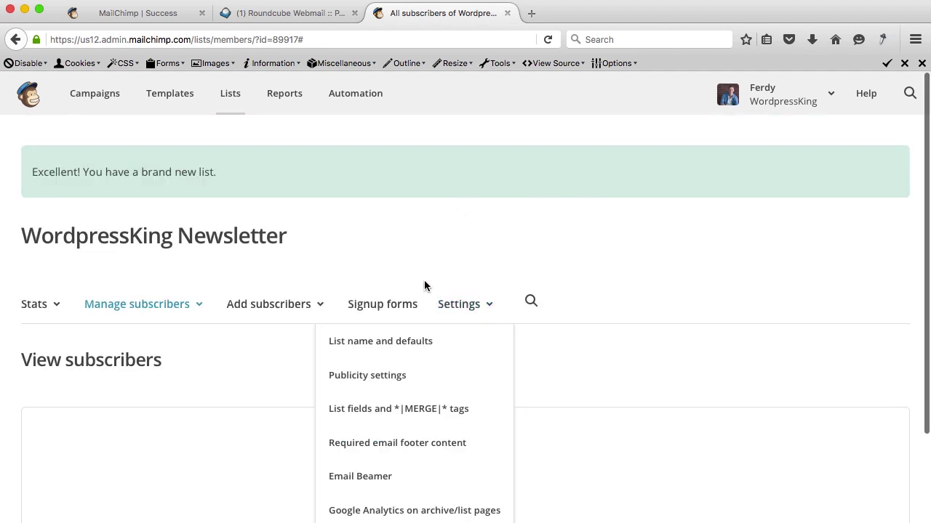
Tick 'Send a final welcome email' in the list's name and defaults, leave unsubscribe confirmations off, and save.
left_click(382, 341)
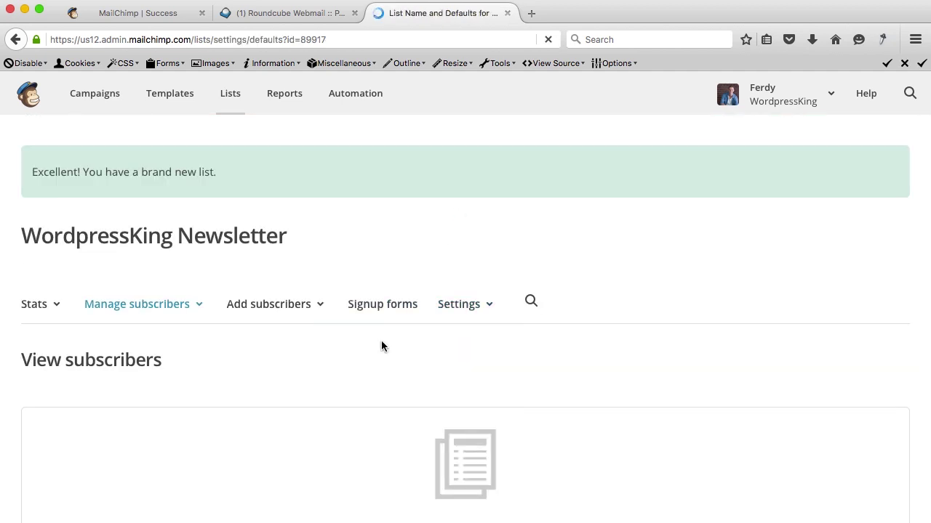
scroll(469, 294, "down", 5)
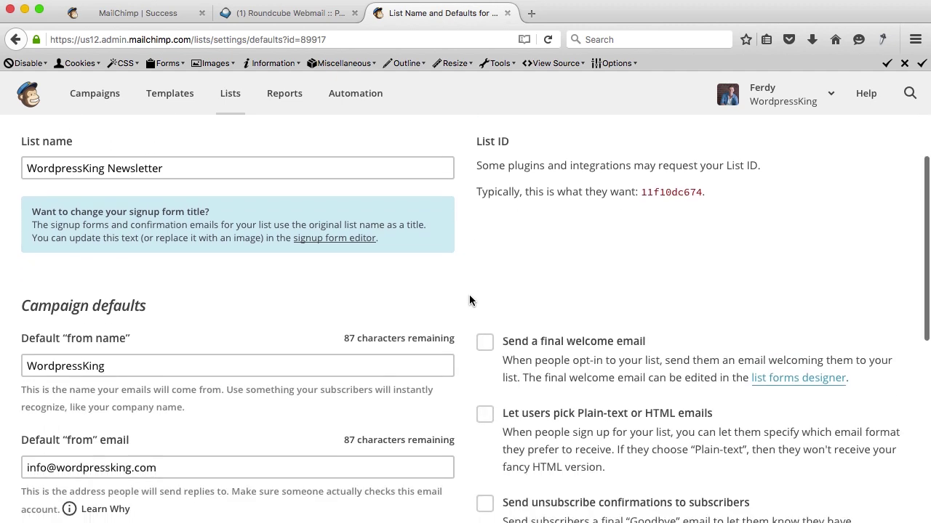
scroll(469, 295, "down", 4)
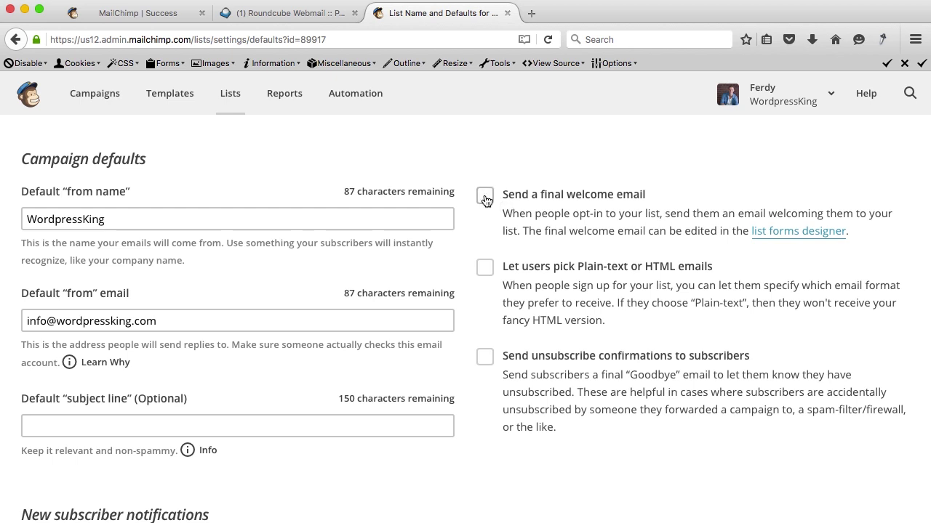
left_click(485, 196)
scroll(509, 211, "down", 2)
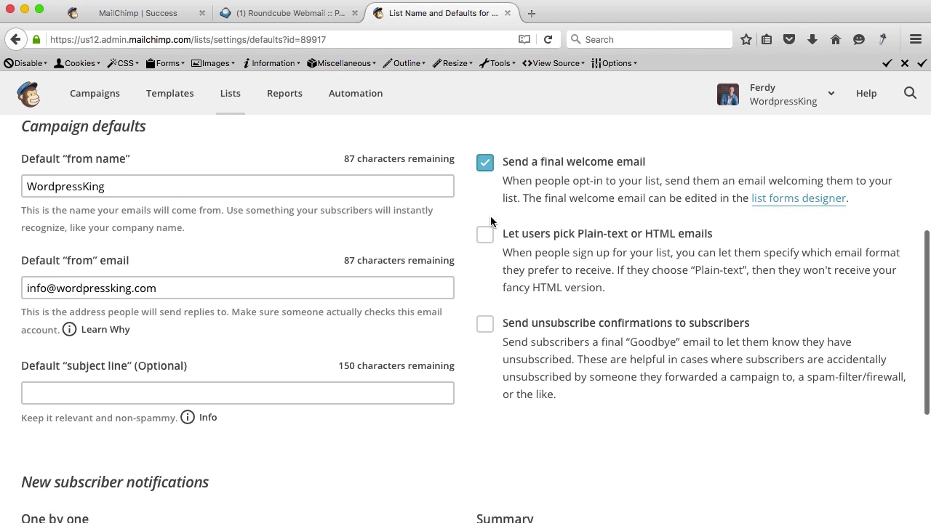
scroll(491, 221, "down", 1)
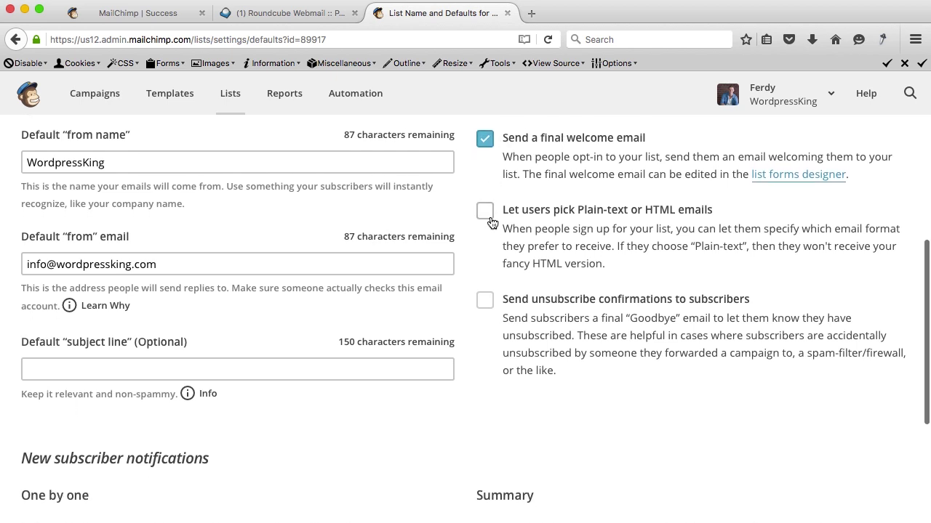
left_click(487, 303)
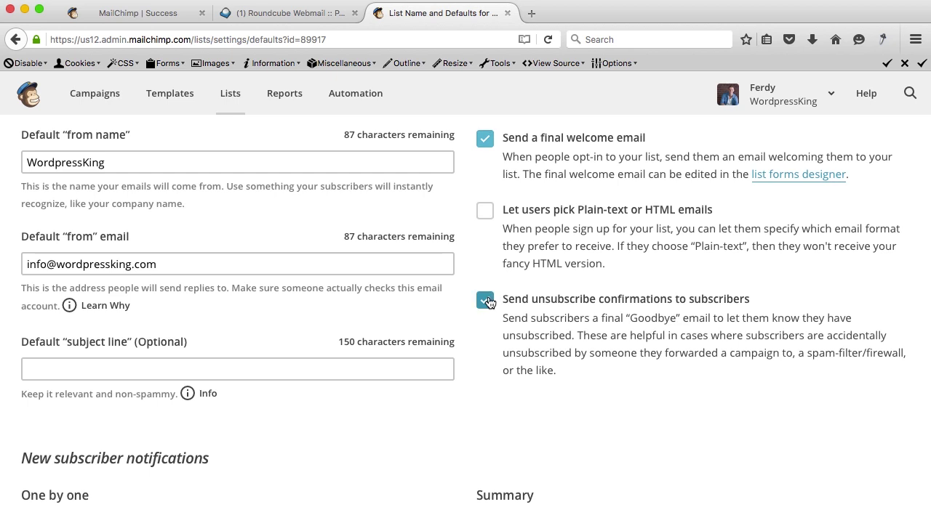
left_click(487, 302)
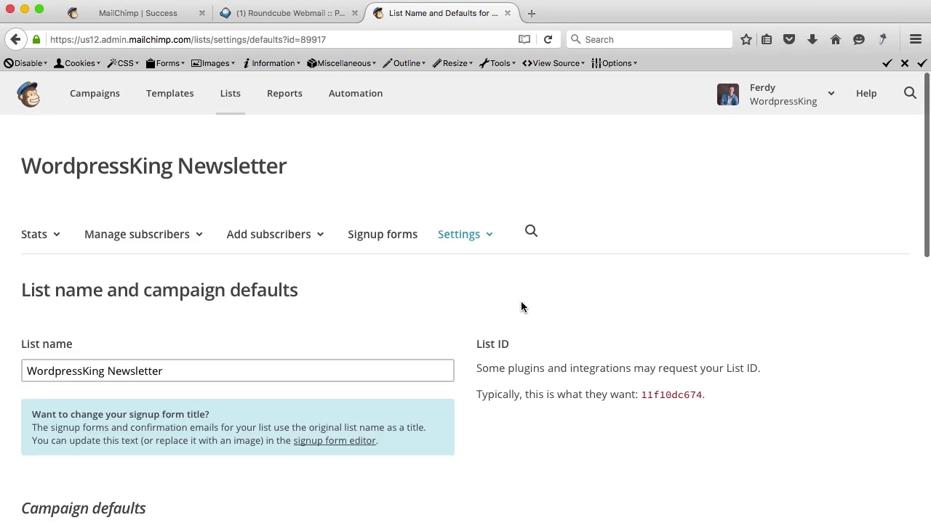
scroll(520, 305, "down", 15)
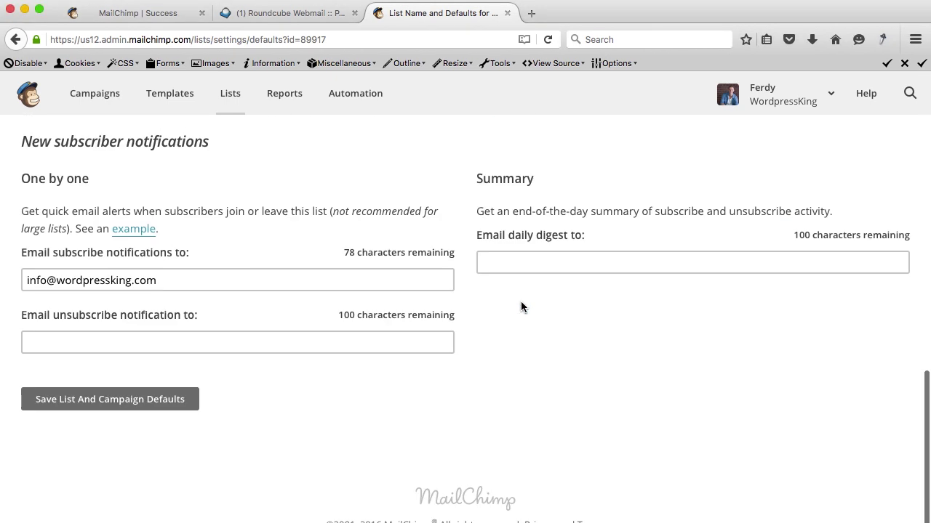
left_click(108, 399)
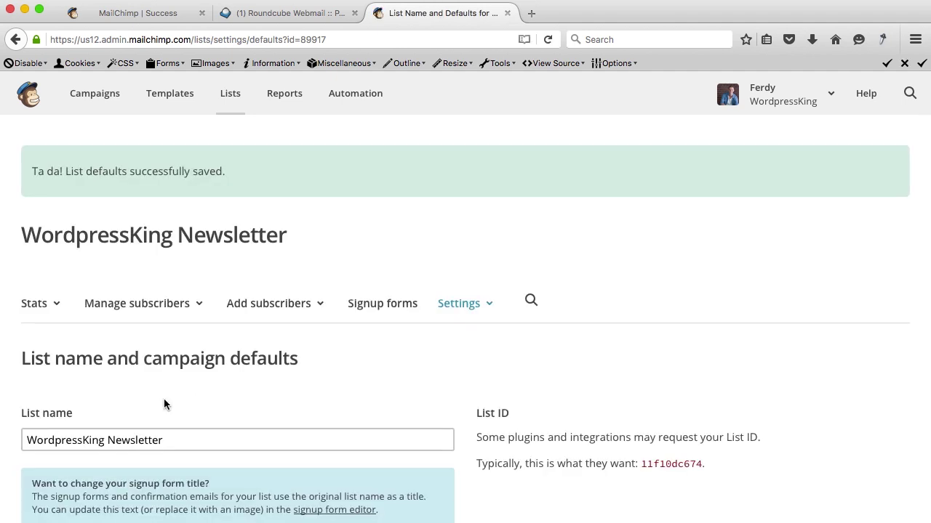
left_click(383, 306)
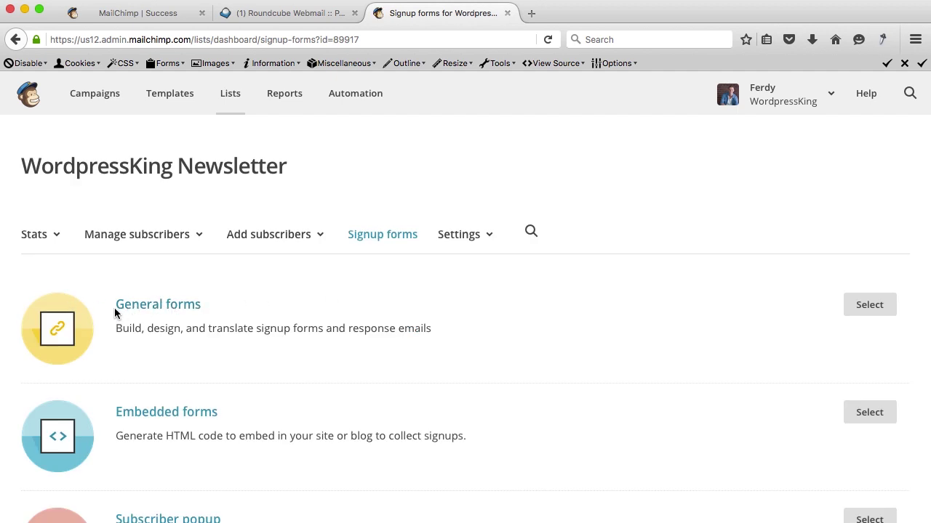
In the General forms designer, switch to the Signup "thank you" page.
left_click(855, 310)
scroll(83, 322, "down", 1)
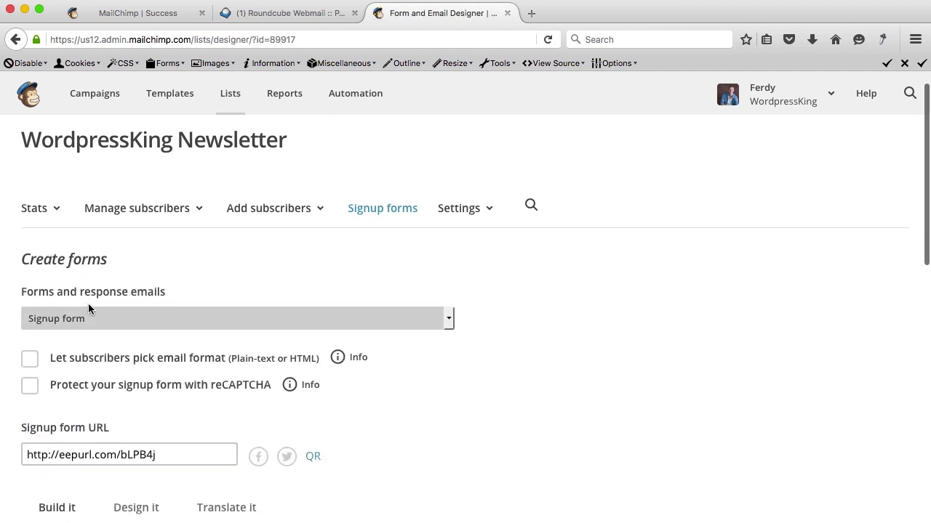
left_click(135, 318)
scroll(195, 335, "down", 2)
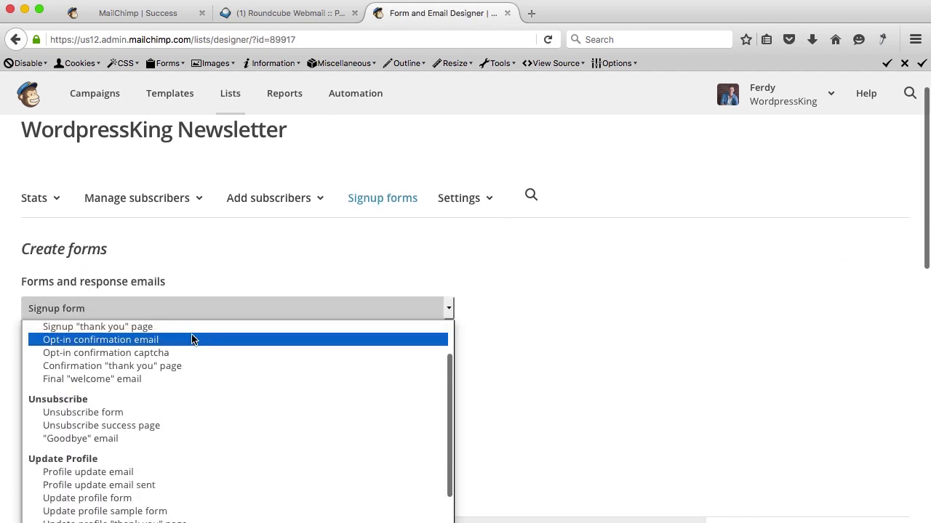
scroll(193, 339, "up", 1)
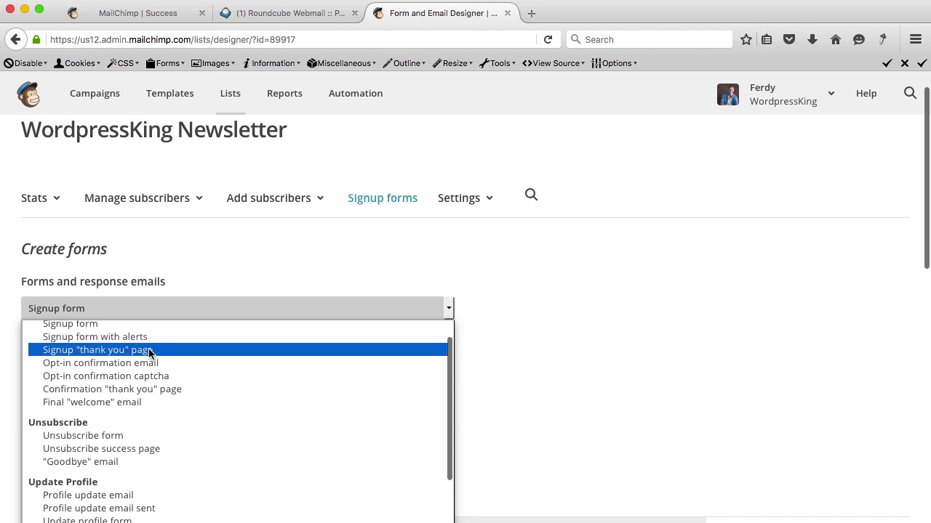
scroll(142, 390, "up", 1)
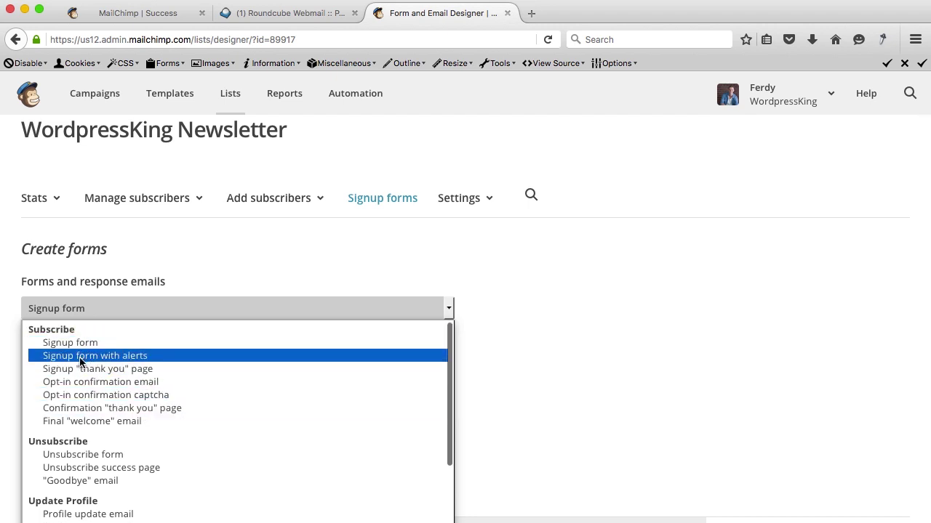
left_click(111, 373)
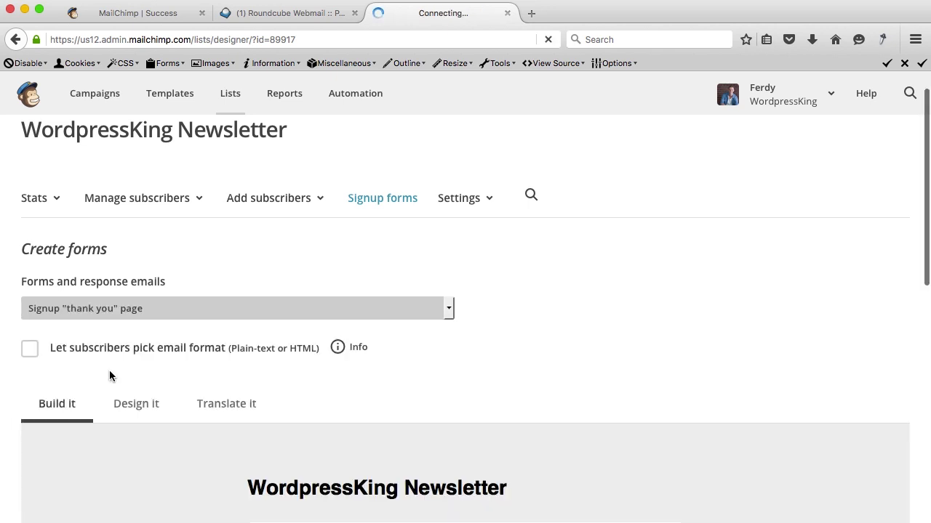
scroll(484, 362, "down", 5)
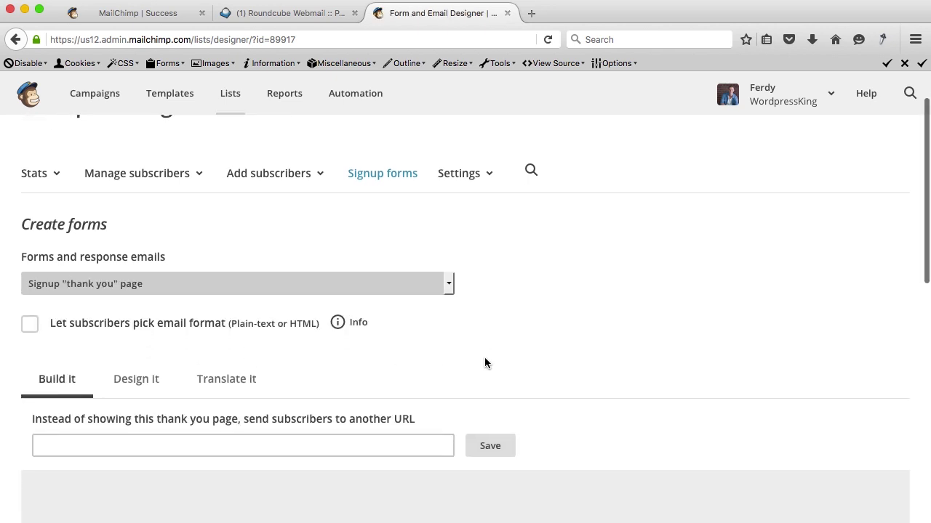
scroll(484, 358, "down", 4)
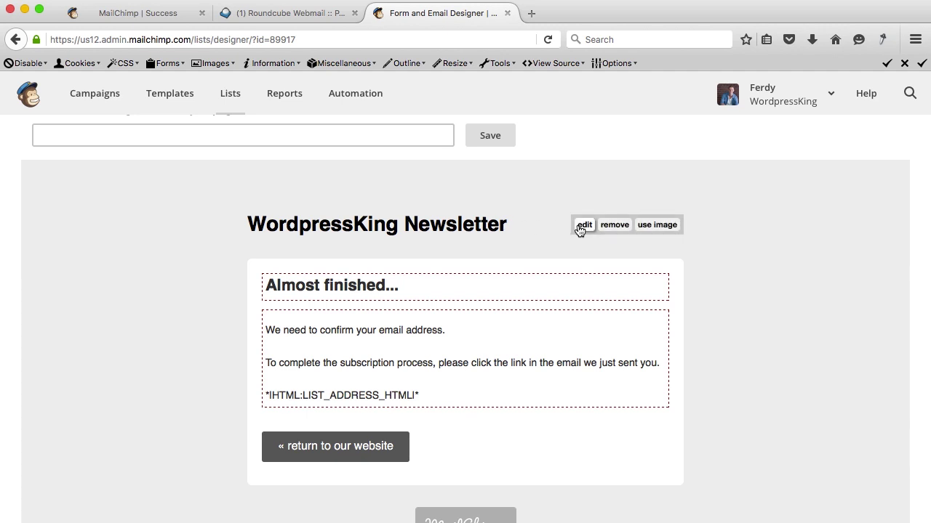
Delete the WordpressKing Newsletter heading text and bring up the File Manager for an image.
left_click(583, 226)
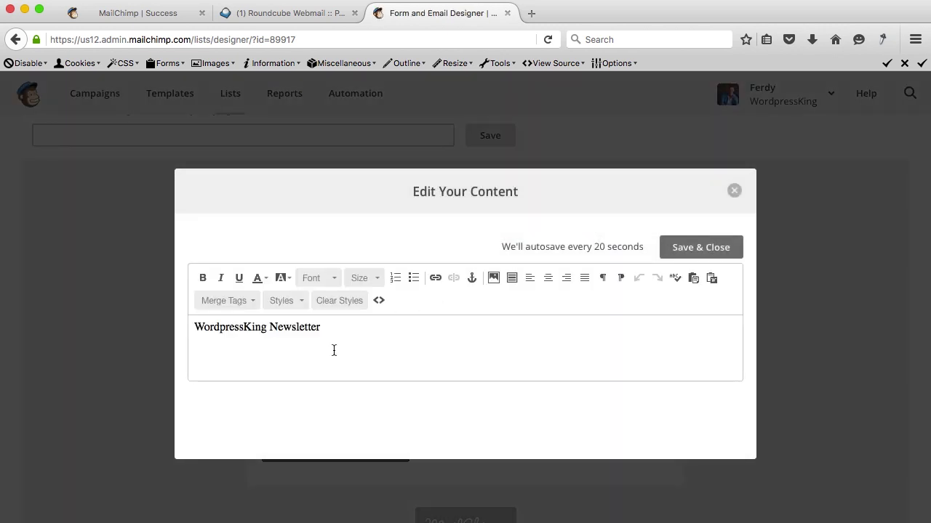
key("super+a")
key("BackSpace")
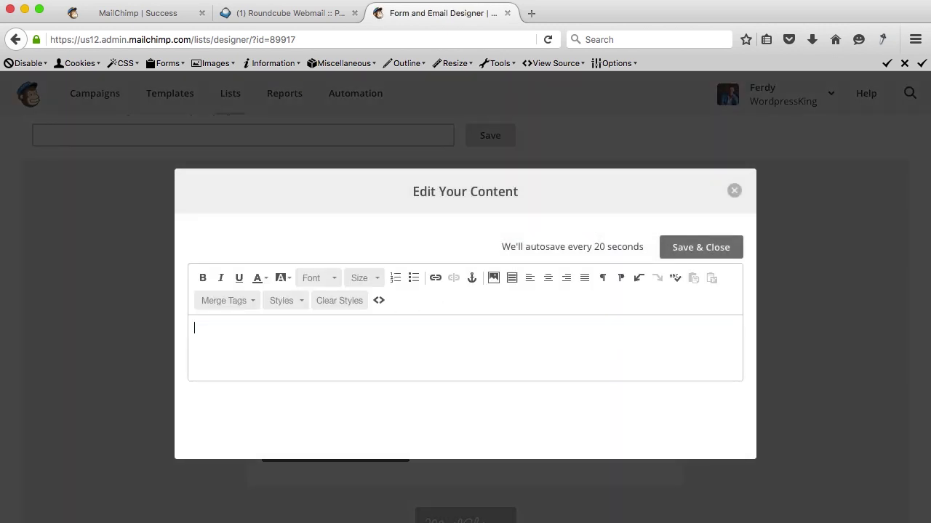
left_click(493, 278)
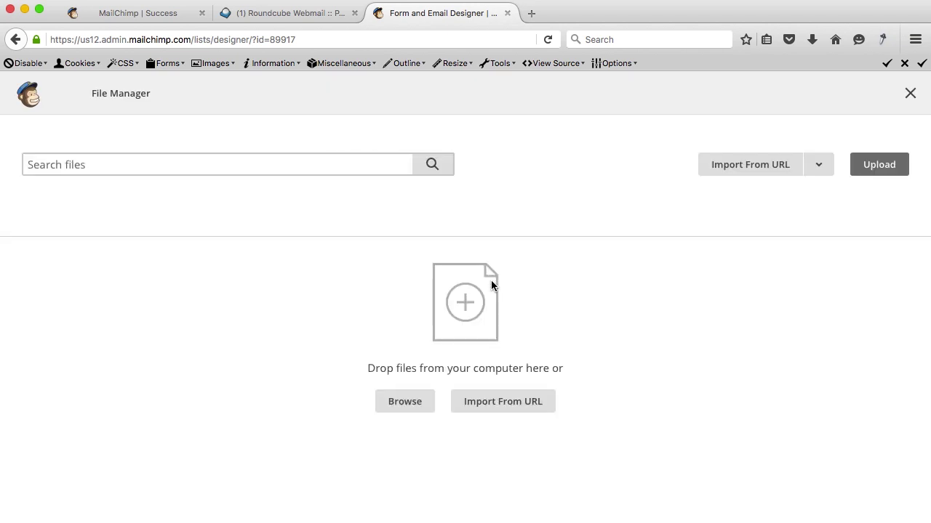
Upload Wordpressking.png from the Desktop into the File Manager.
left_click(401, 402)
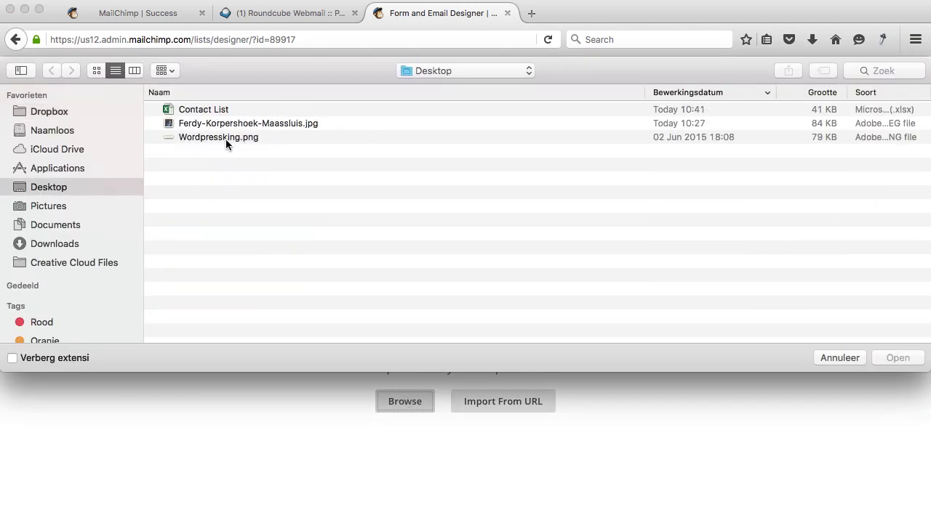
left_click(213, 139)
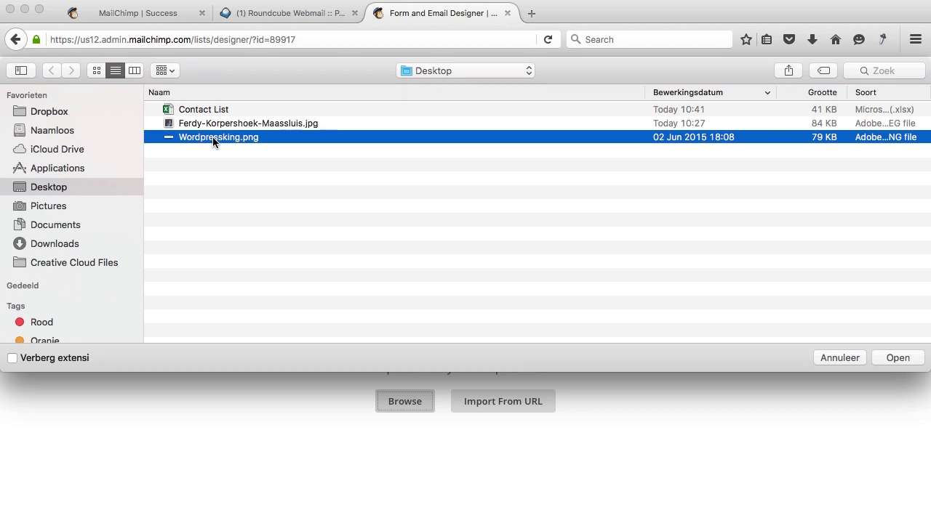
left_click(896, 359)
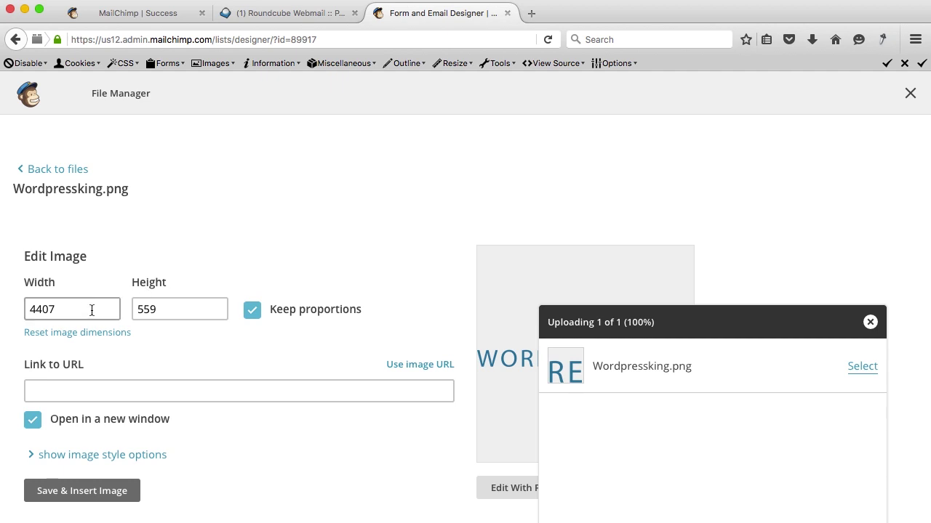
Resize the Wordpressking.png logo to 400 × 50 with proportions kept and insert it.
double_click(42, 307)
type("40")
key("Tab")
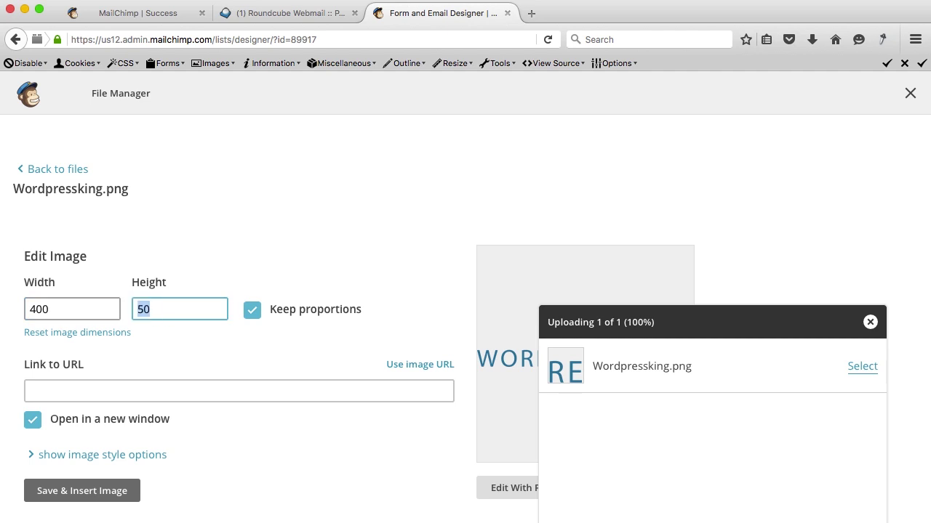
left_click(71, 492)
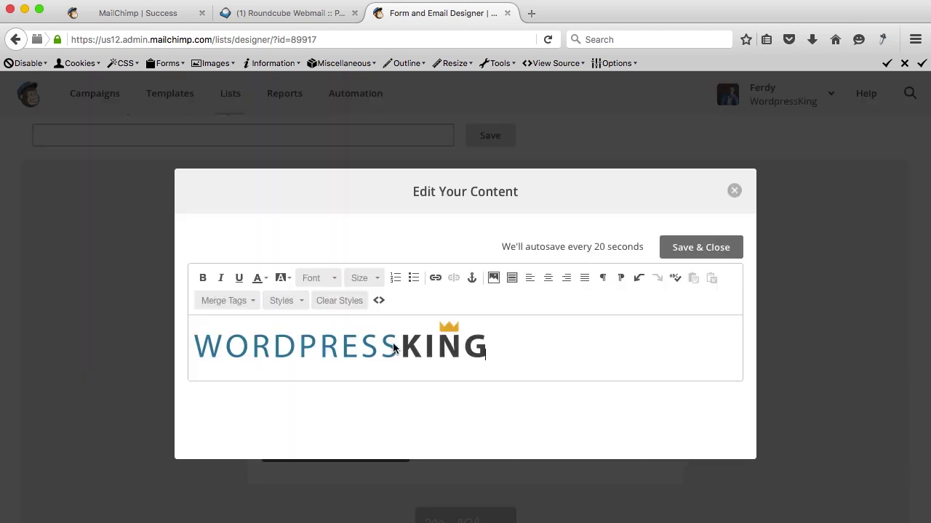
Save the logo into the thank-you page header and centre it horizontally.
left_click(700, 248)
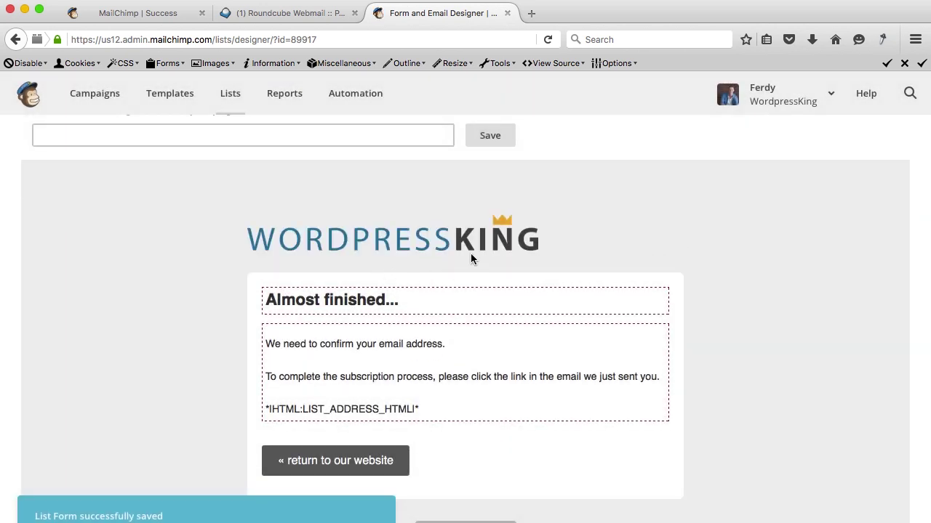
mouse_move(469, 240)
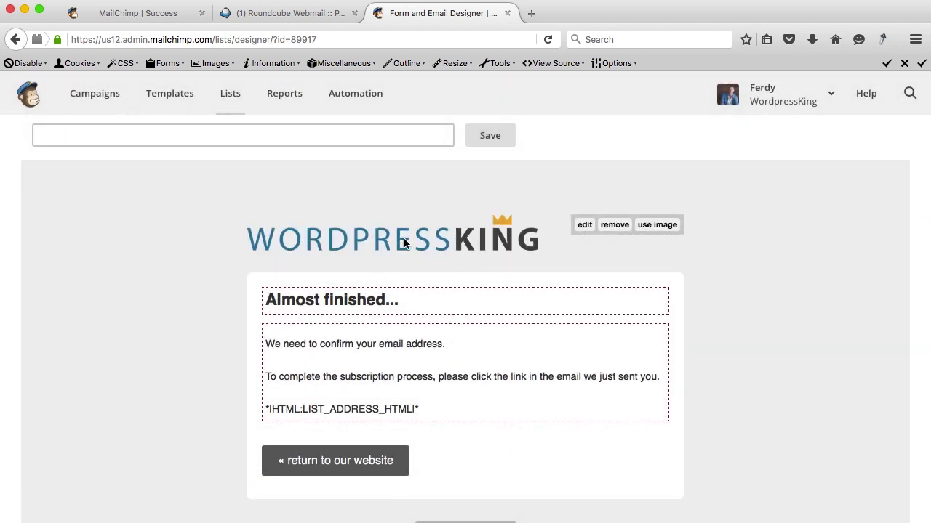
left_click(583, 227)
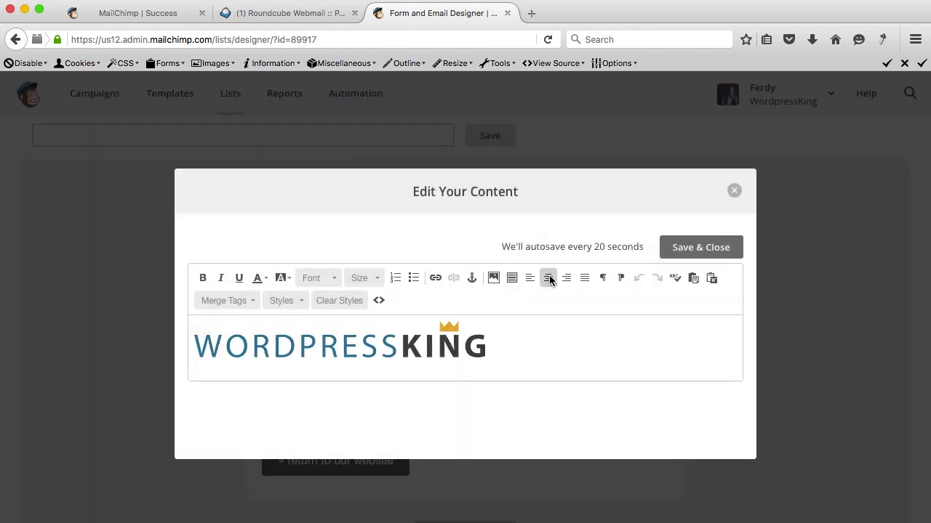
left_click(549, 279)
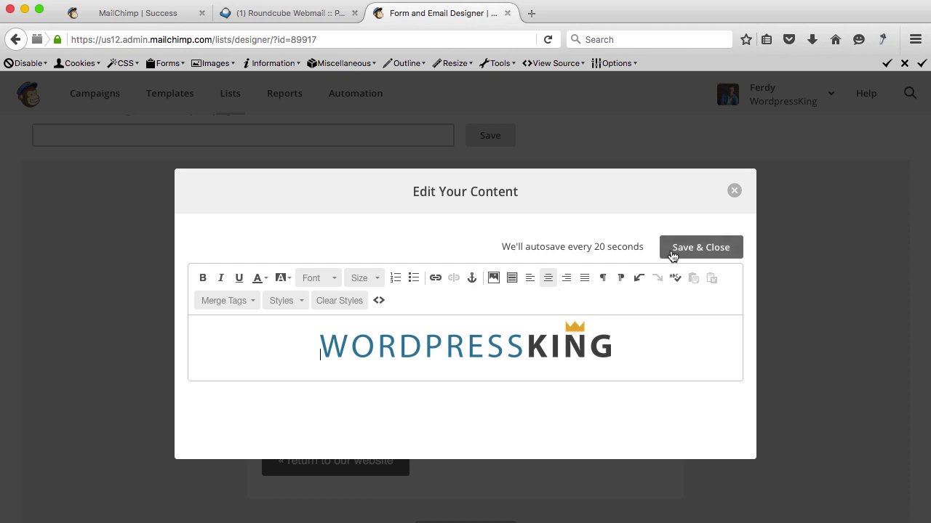
left_click(689, 251)
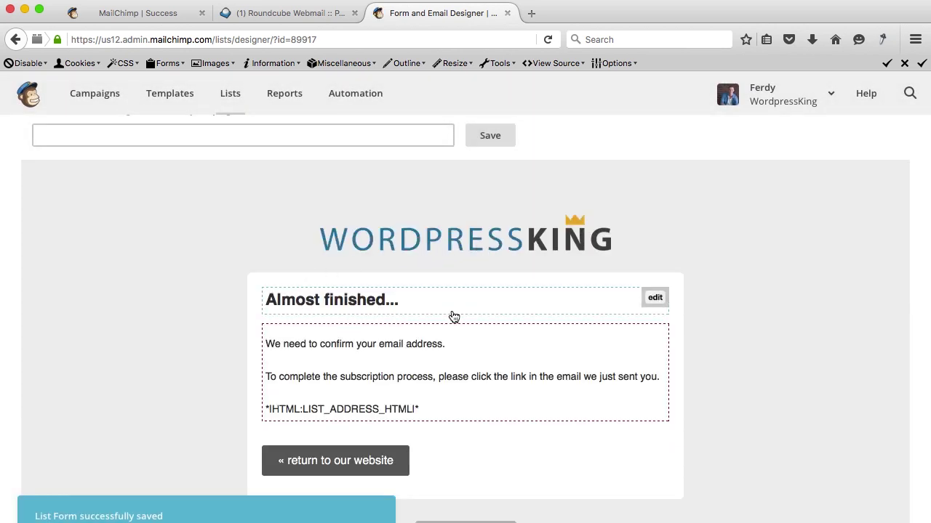
Open the confirmation message text editor and close it without changes.
scroll(463, 316, "down", 1)
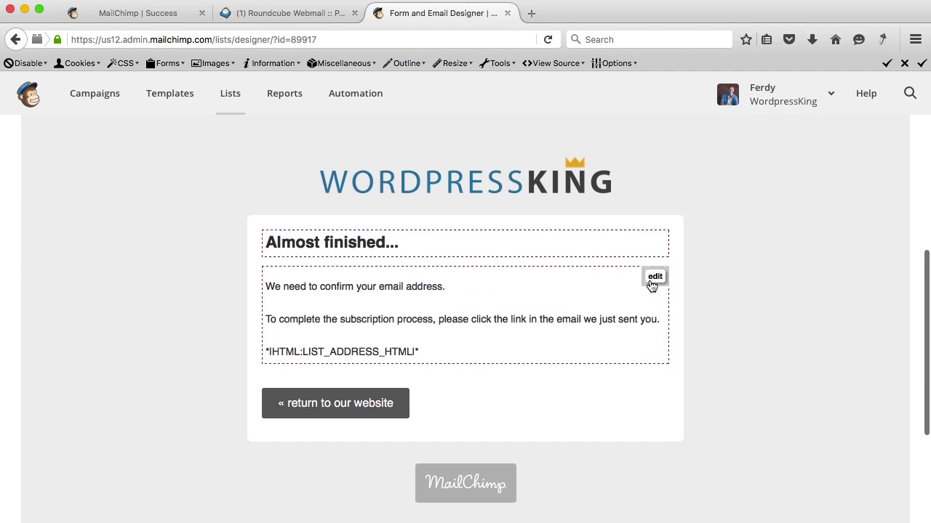
left_click(652, 280)
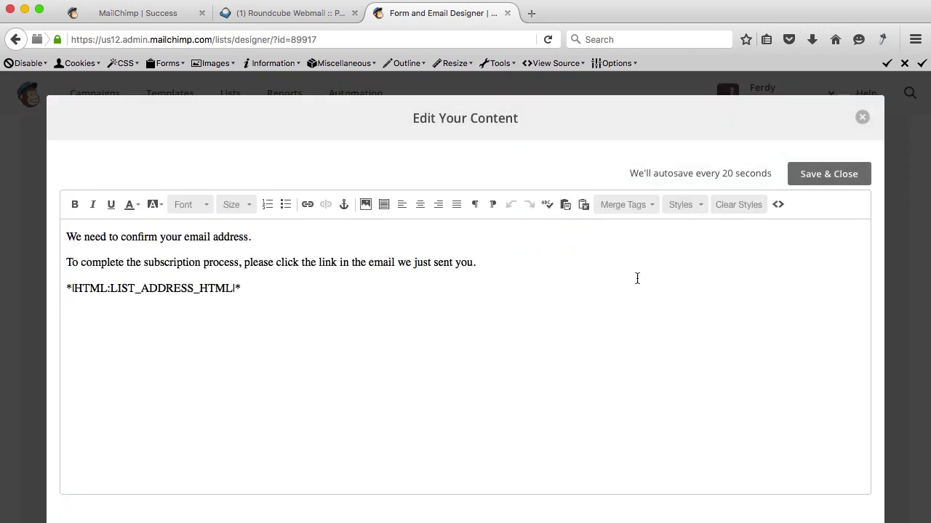
left_click(830, 175)
scroll(551, 267, "up", 5)
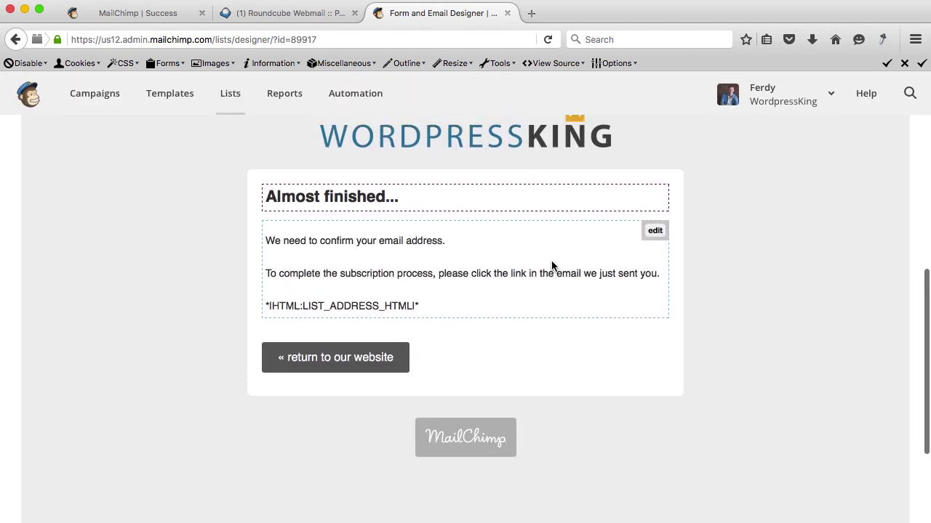
scroll(551, 266, "up", 2)
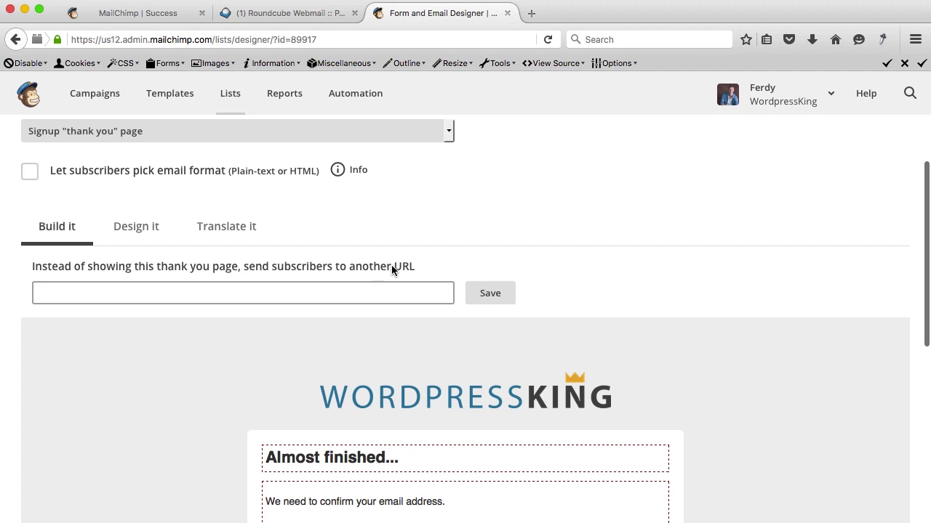
In a new tab, log in to the WordPress admin at wordpressking.com/wp-admin.
left_click(530, 13)
type("wordp")
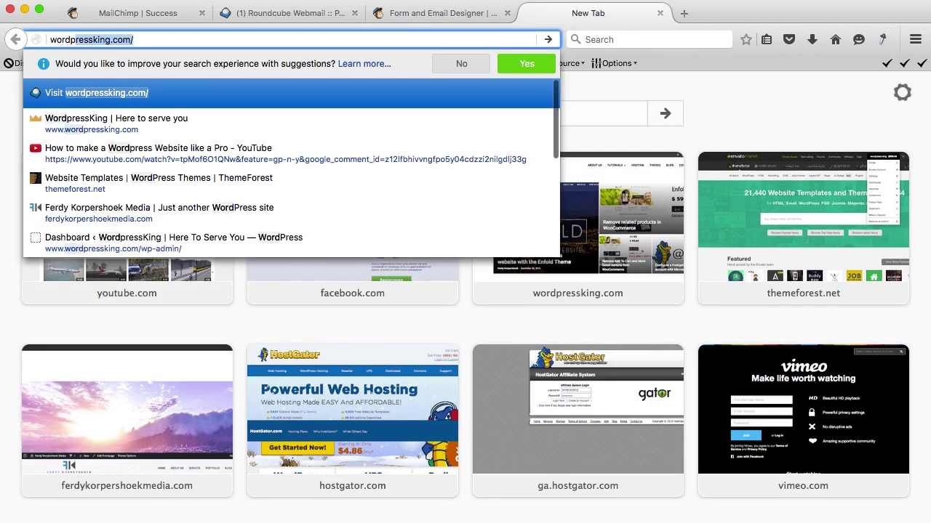
type("ressking")
key("Return")
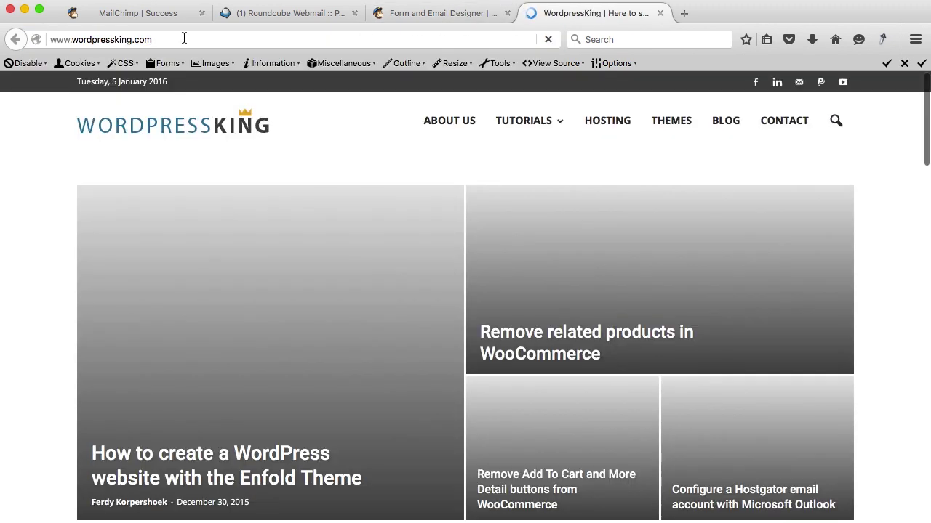
left_click(208, 38)
key("Right")
type("/")
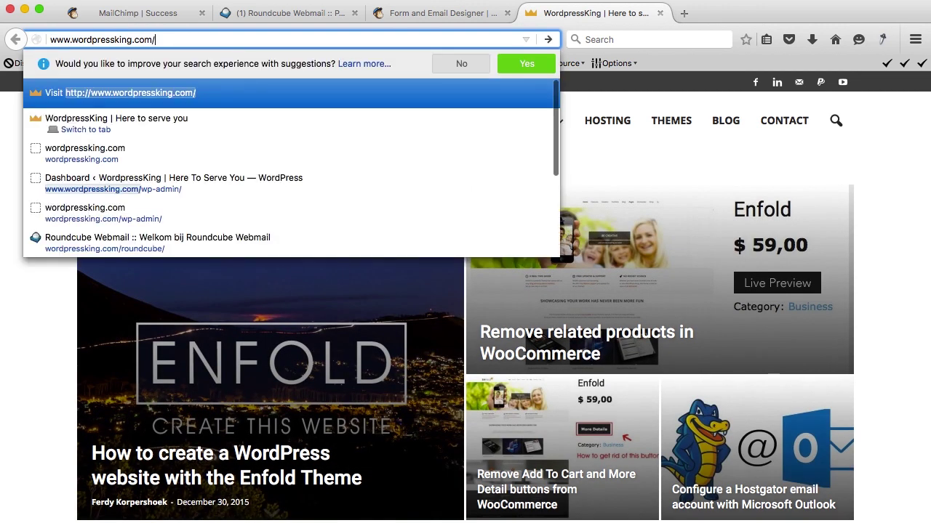
type("wp-admin")
key("Return")
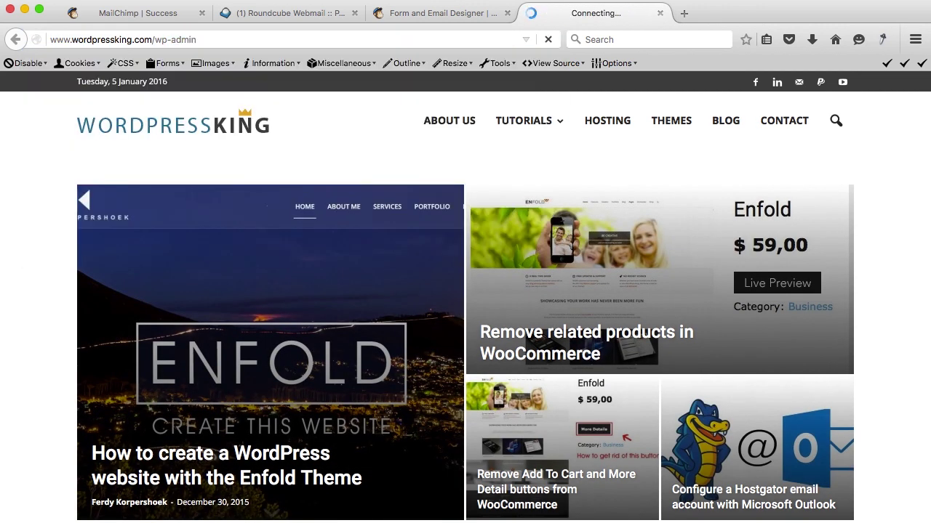
key("Return")
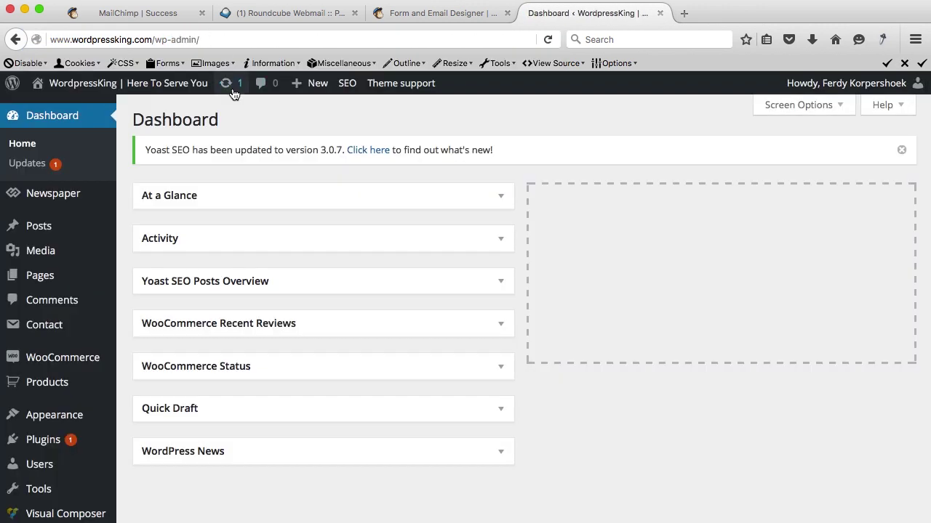
Create a new page with a video and a centred subscriber thank-you and confirm-email message.
mouse_move(290, 89)
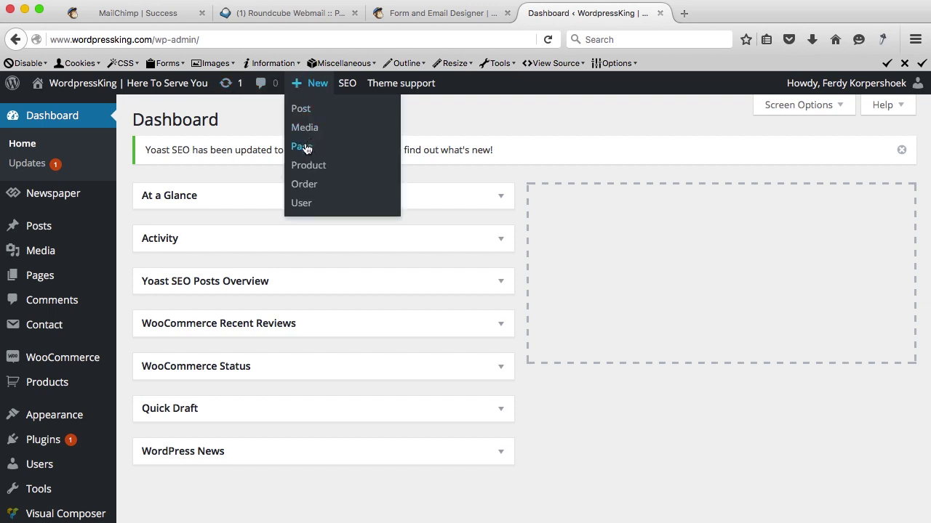
left_click(311, 145)
type("Contact")
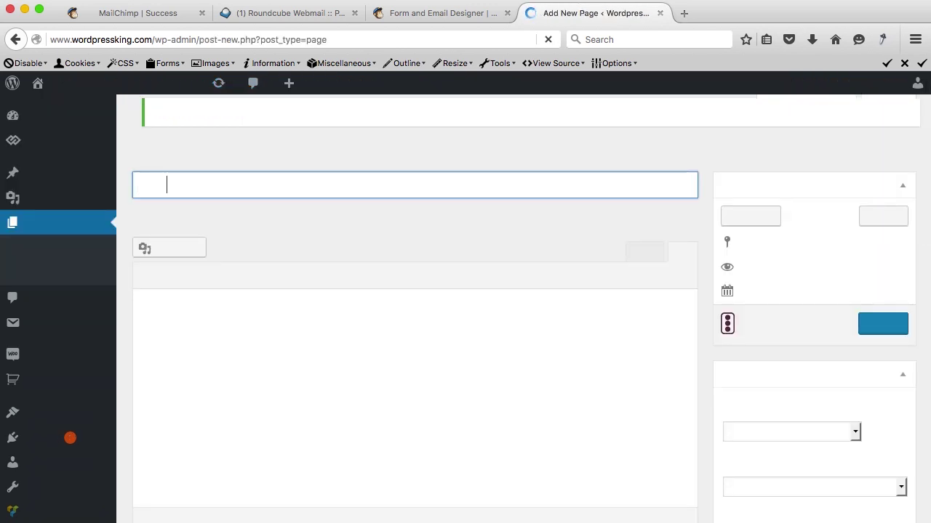
type("You")
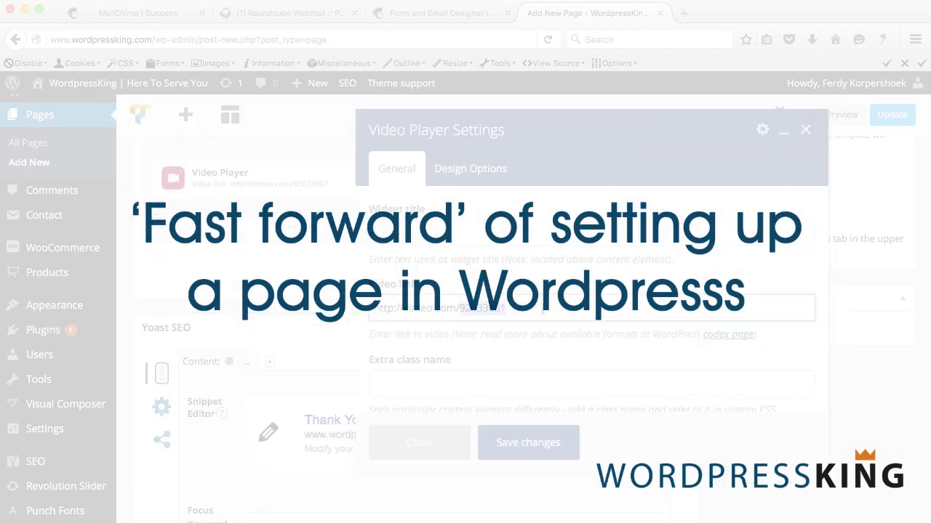
left_click(528, 442)
type("Thank you so much for subscribing to ")
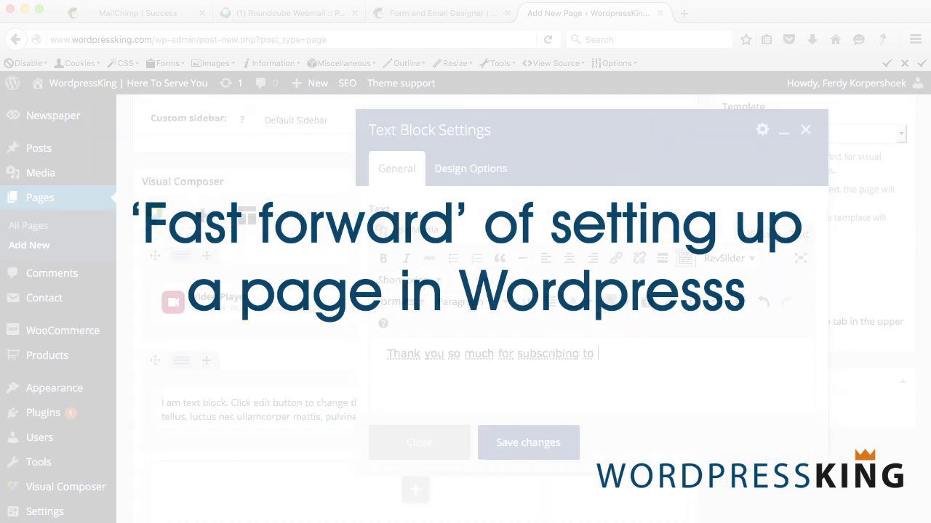
type("the Wordpressking Newsletter!")
key("Return")
type("Please confirm your subscription by checking your email and active your account!")
key("ctrl+a")
left_click(569, 259)
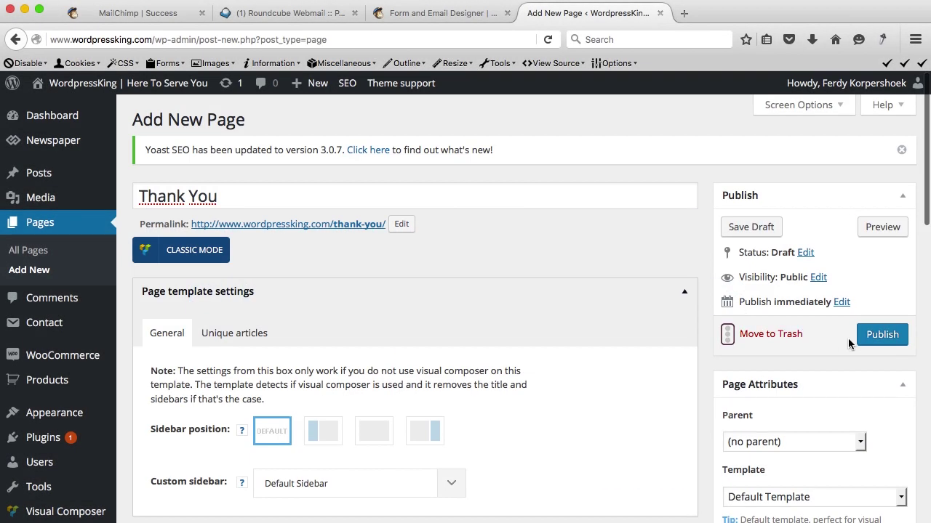
Publish the Thank You page, view it live, and select its wordpressking.com/thank-you/ address.
left_click(872, 340)
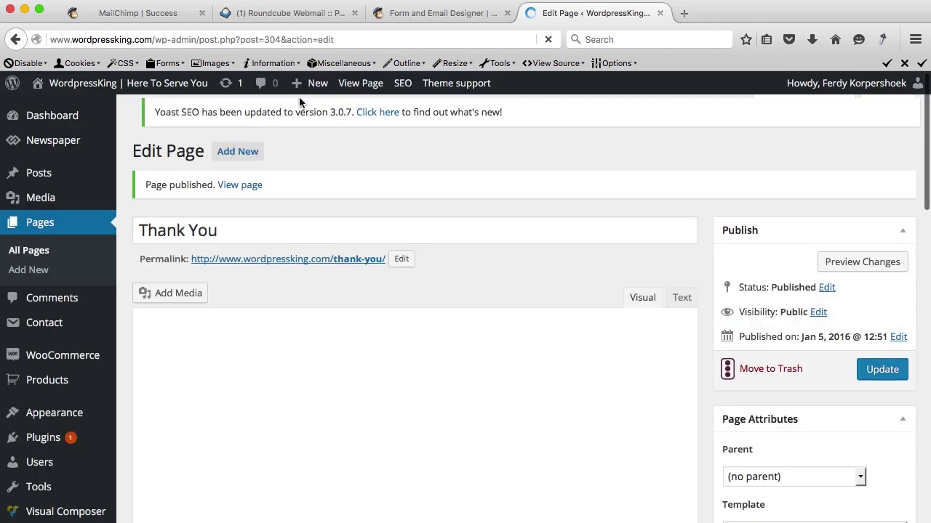
left_click(353, 84)
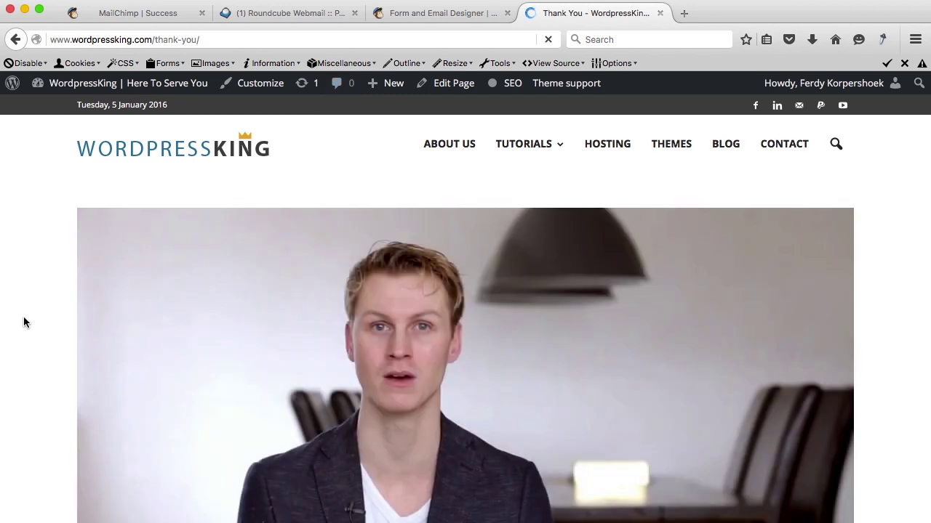
scroll(27, 322, "down", 10)
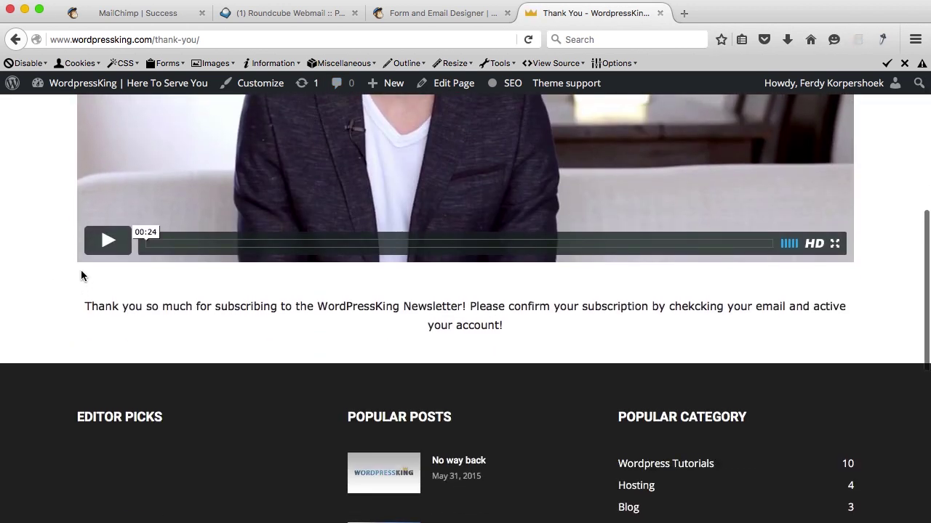
left_click(247, 38)
key("super+c")
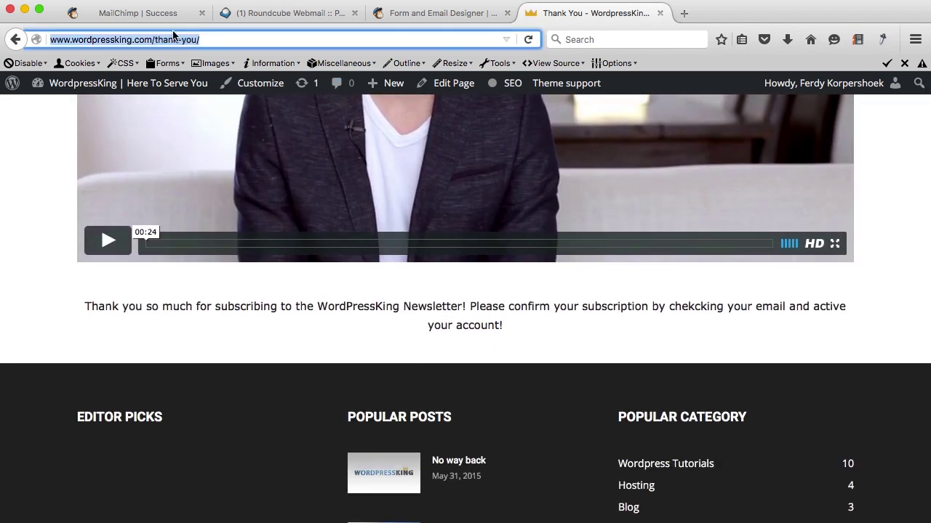
left_click(438, 13)
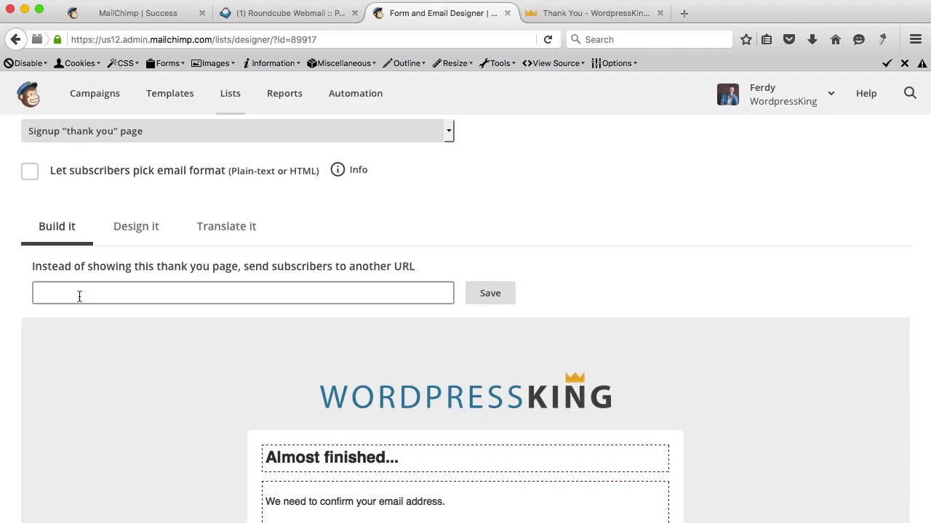
key("super+v")
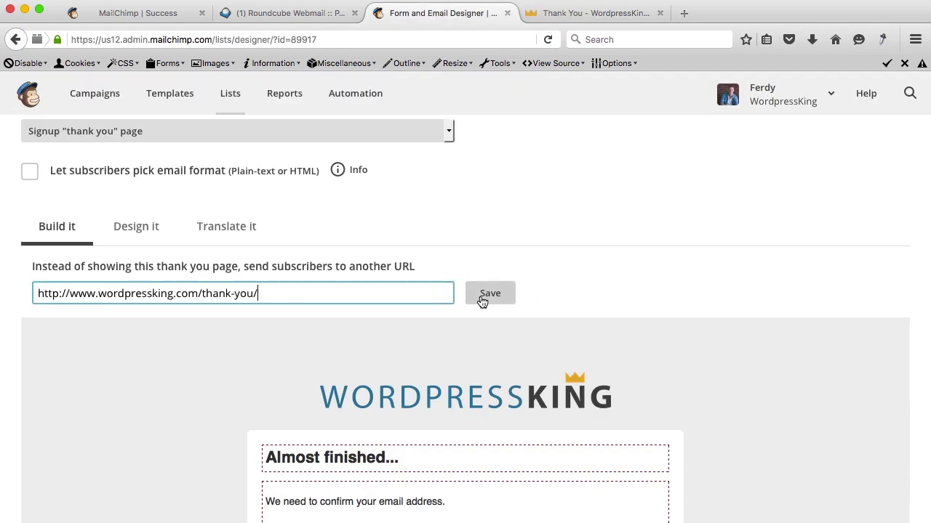
left_click(483, 300)
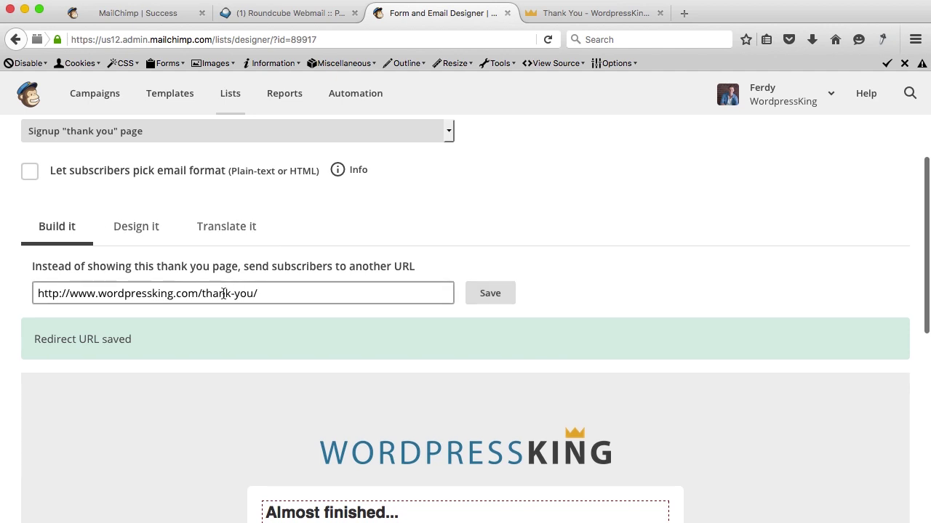
scroll(225, 292, "down", 5)
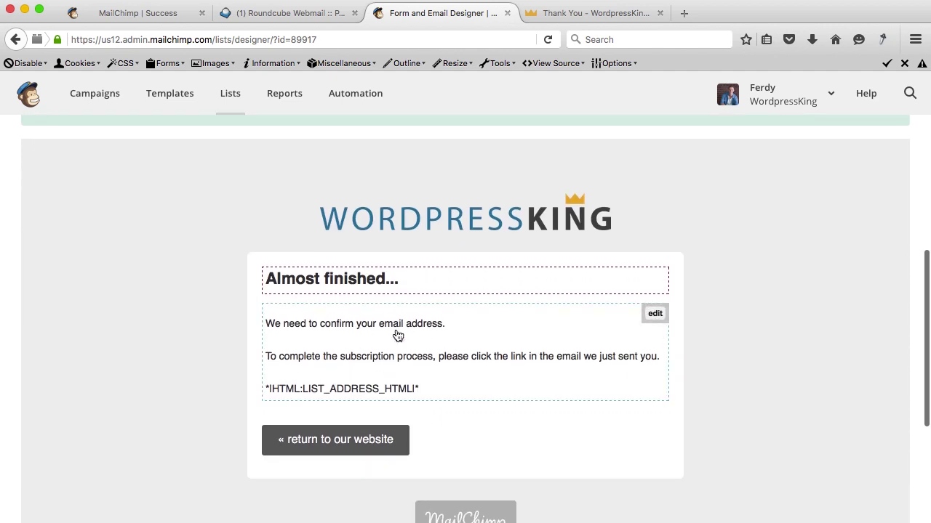
scroll(223, 294, "up", 10)
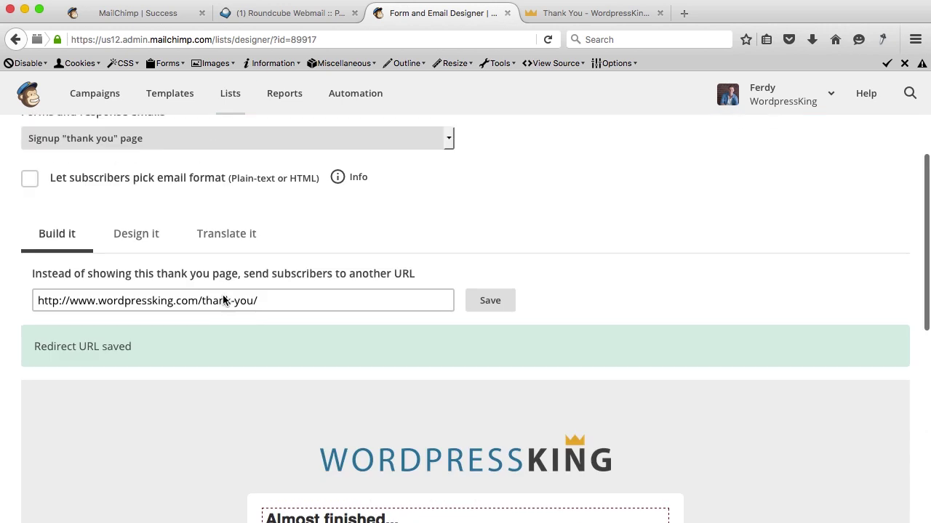
scroll(222, 294, "down", 5)
scroll(223, 294, "up", 3)
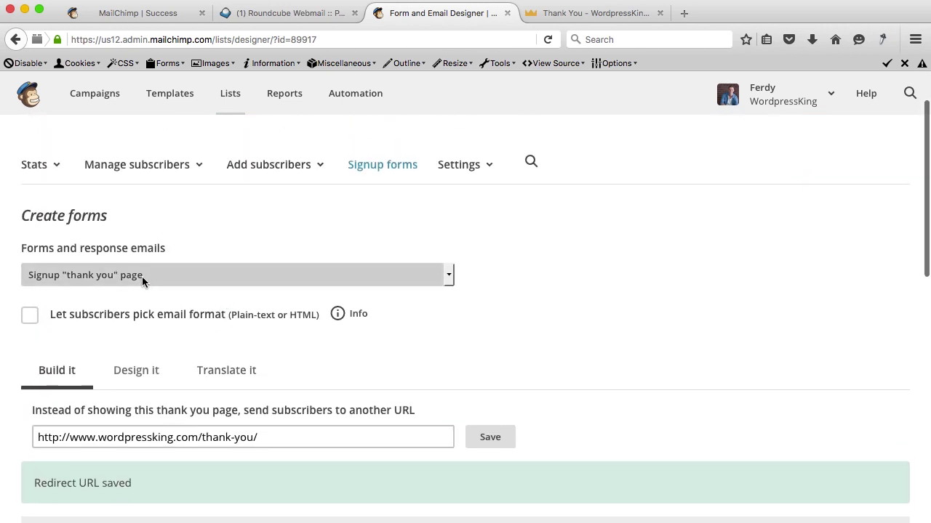
Switch the form designer to the Opt-in confirmation email and scroll to its message preview.
left_click(141, 275)
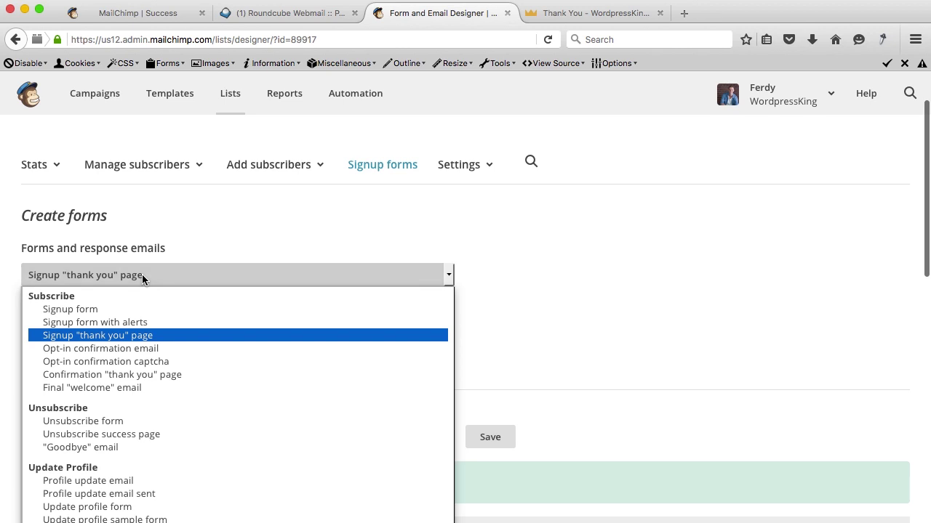
left_click(109, 352)
scroll(321, 344, "down", 5)
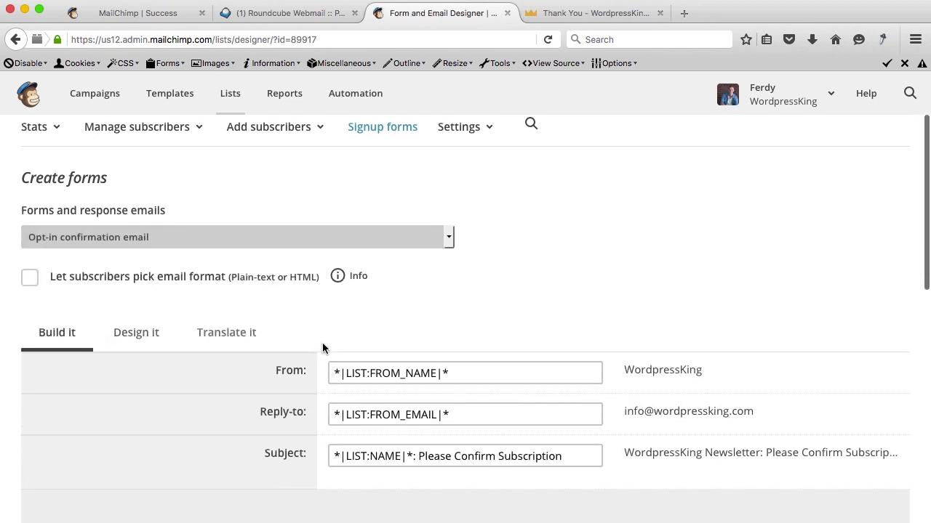
scroll(322, 343, "down", 8)
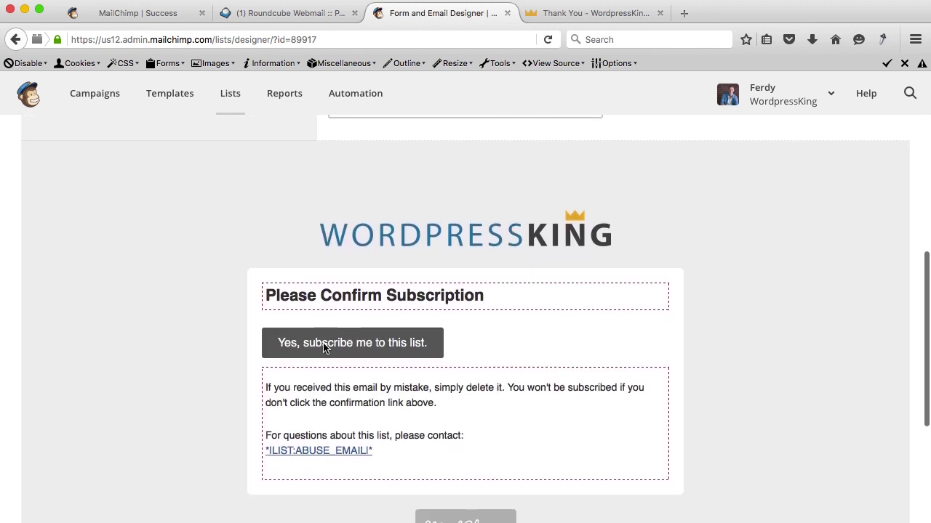
mouse_move(313, 237)
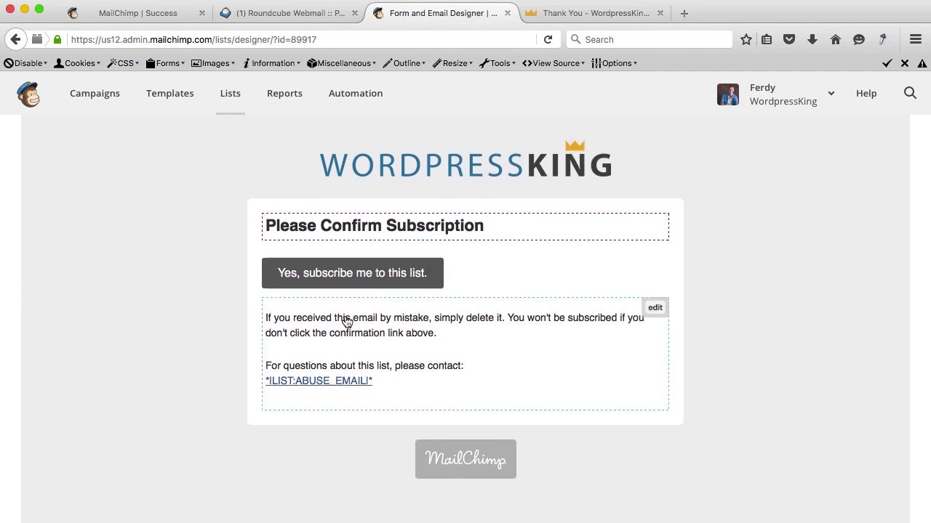
Begin the opt-in confirmation email body with 'Thank you for subscribing to our WordpressKing Newsletter!' and save.
left_click(655, 308)
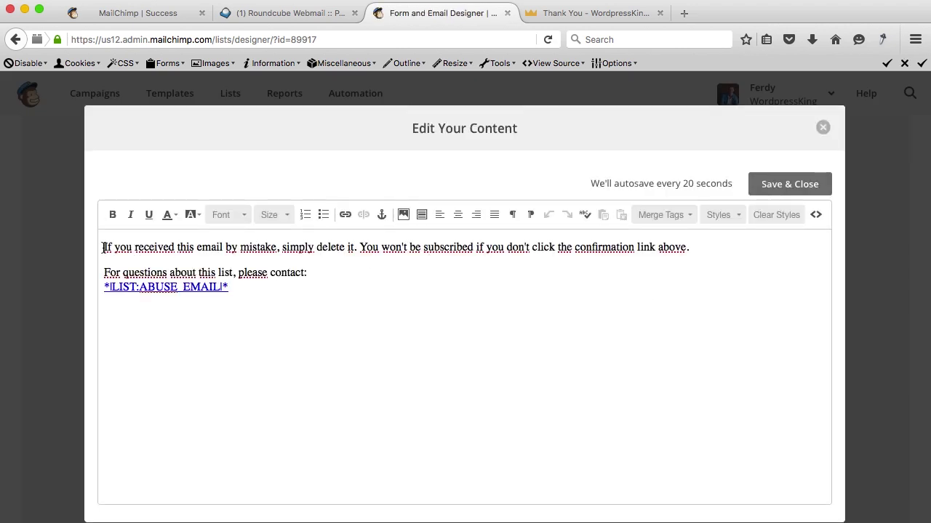
type("Thank you for s")
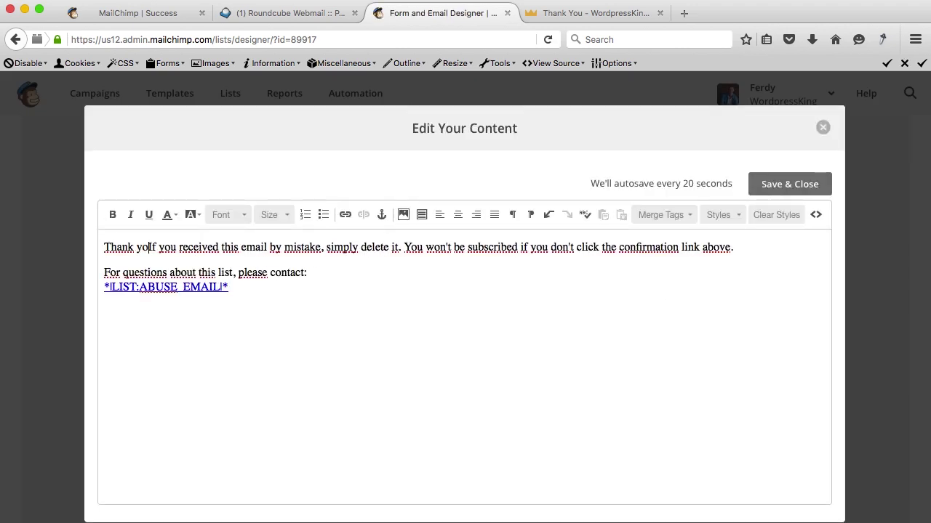
type("ubs")
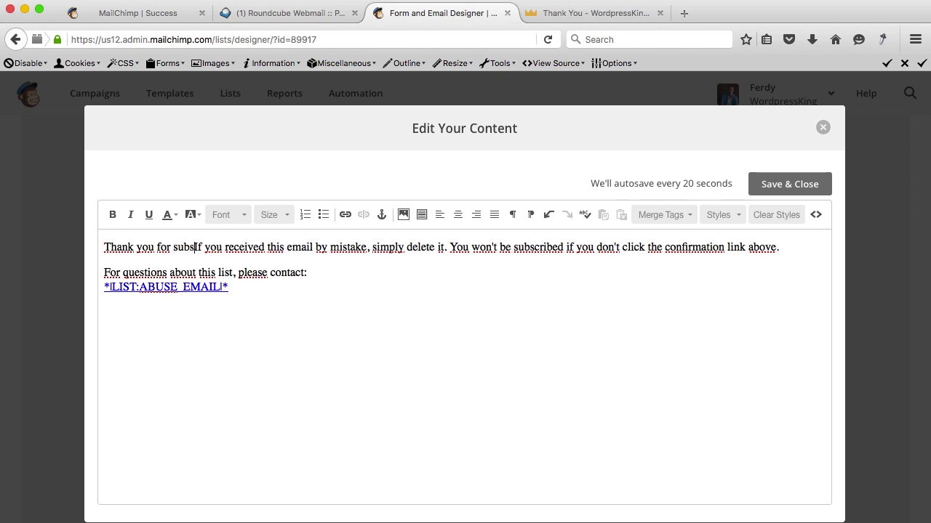
type("cribing to ")
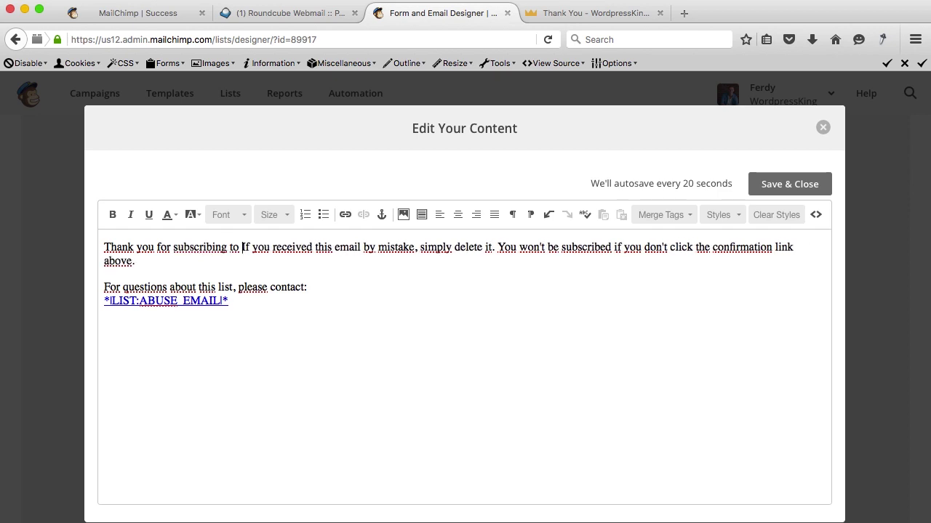
type("our Newsletter!")
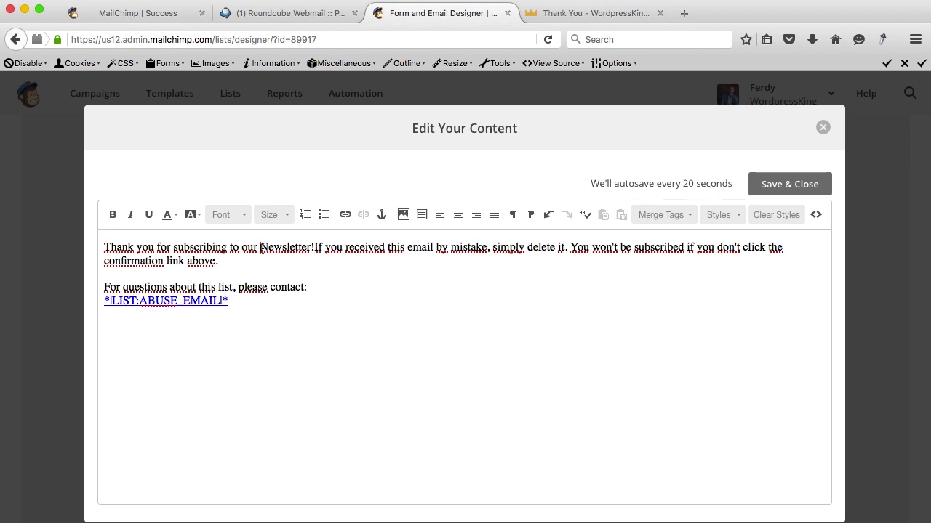
type("WordpressKing")
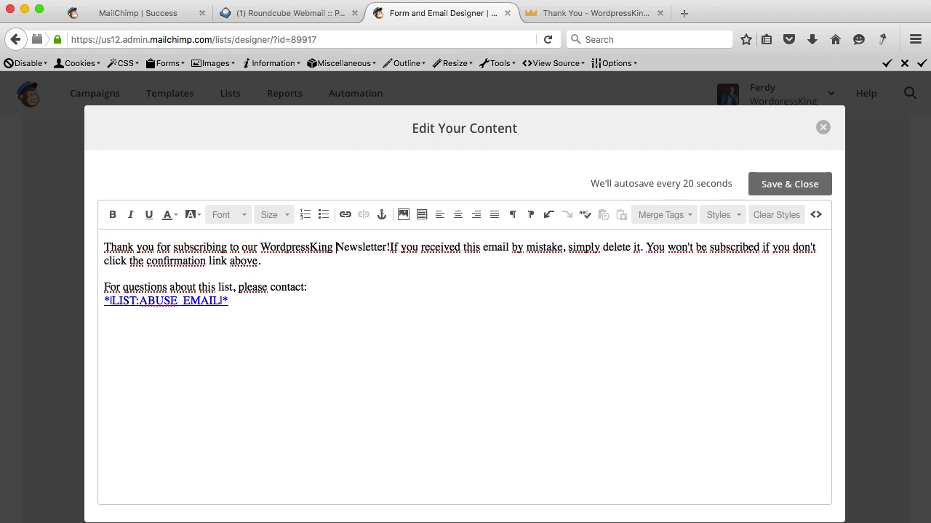
left_click(390, 247)
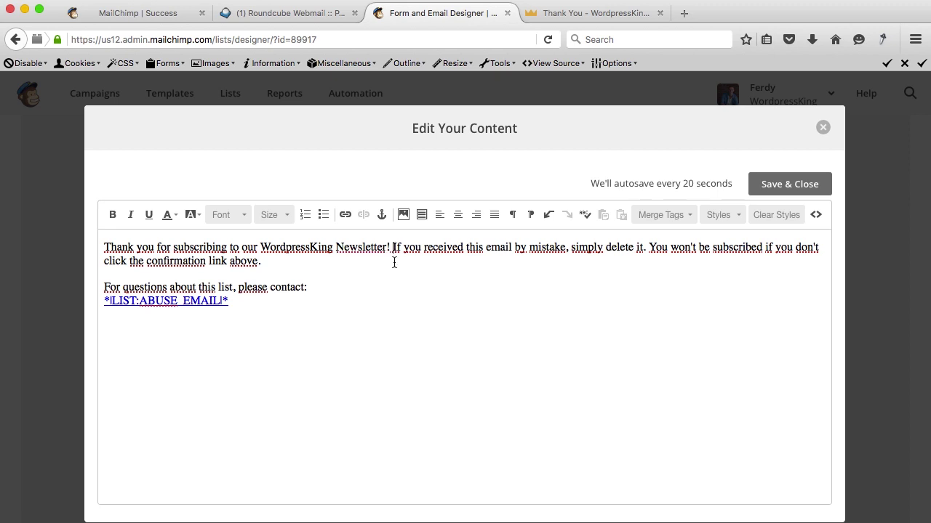
left_click(760, 183)
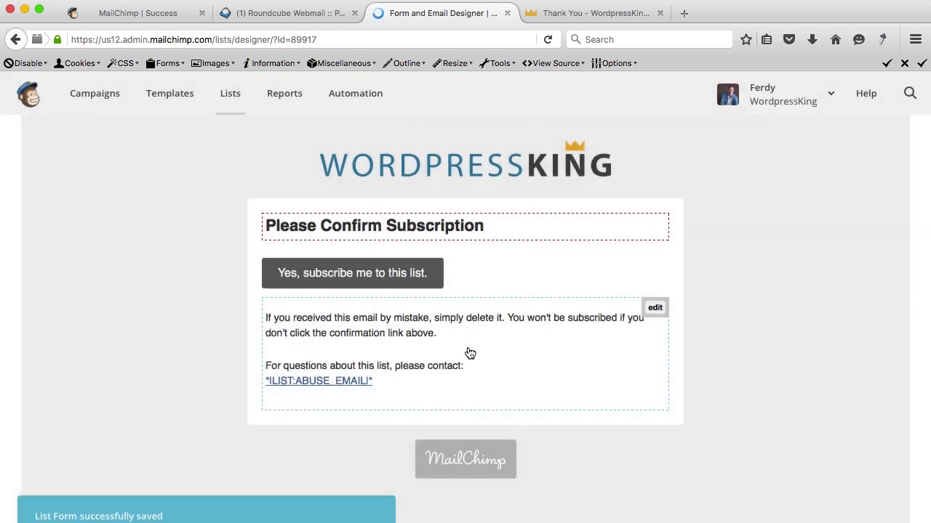
scroll(548, 305, "down", 3)
Switch the form designer to the Confirmation "thank you" page.
scroll(546, 303, "up", 5)
scroll(547, 302, "up", 6)
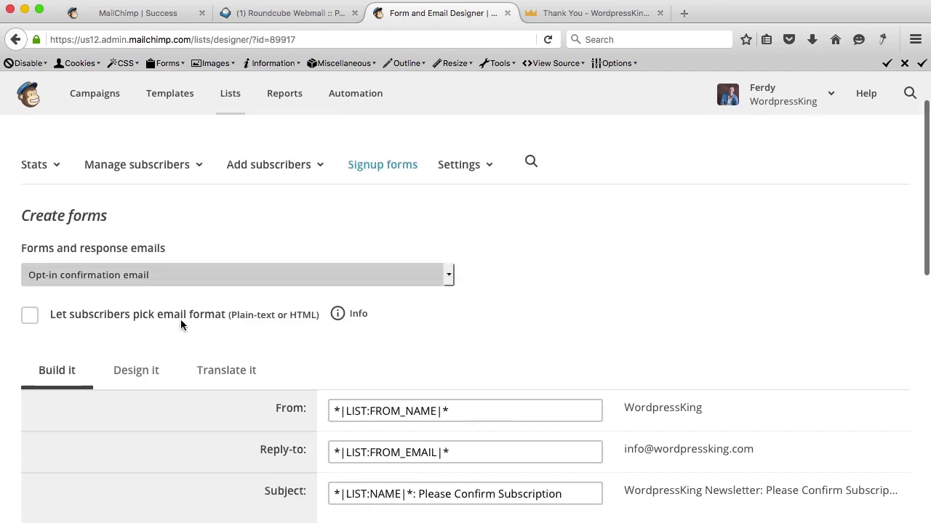
left_click(110, 332)
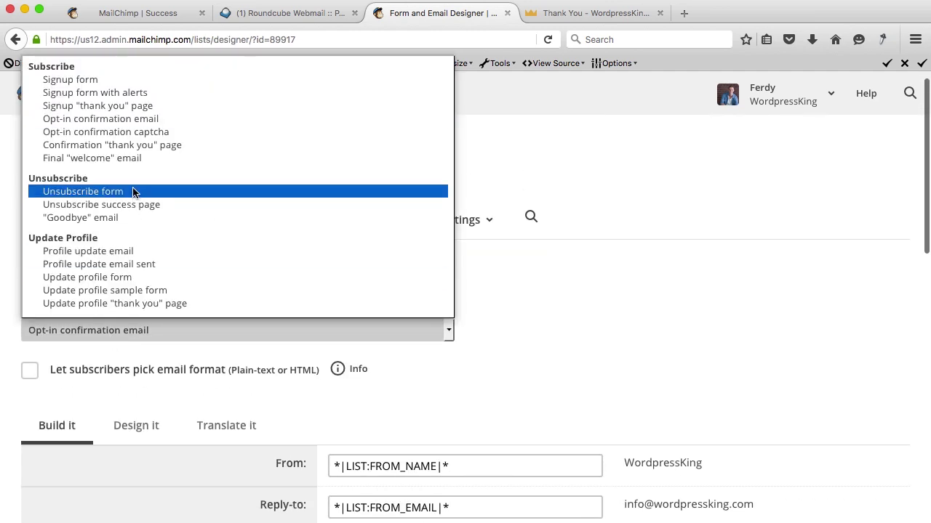
left_click(175, 144)
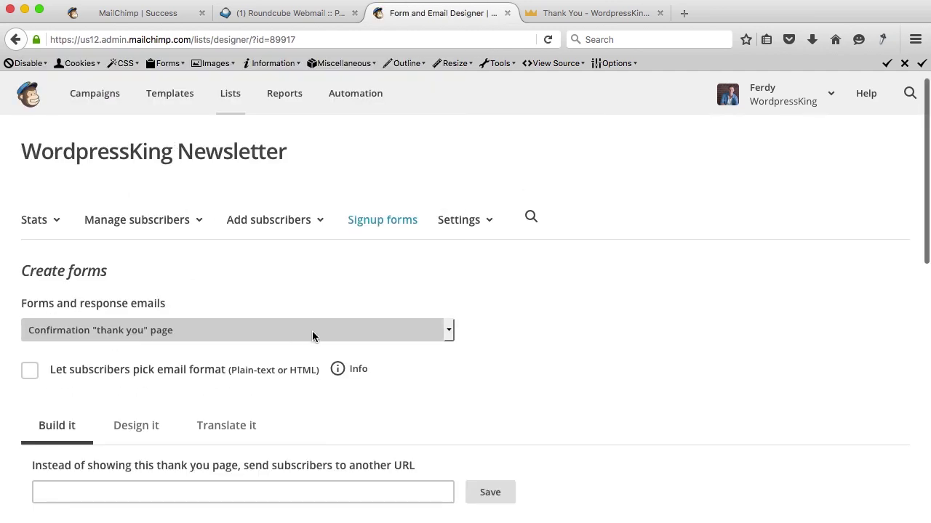
Open the thank-you page's Subscription Confirmed body text in the content editor.
scroll(317, 332, "down", 5)
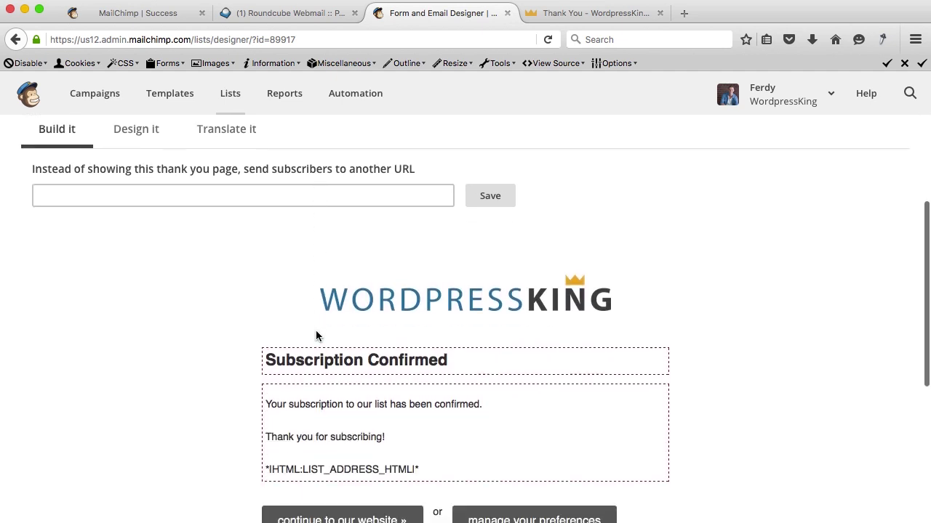
scroll(316, 332, "down", 2)
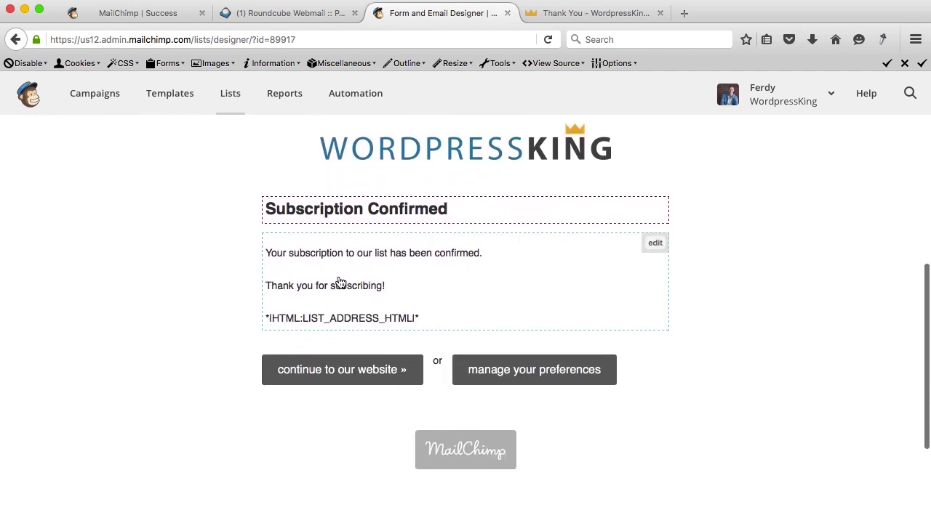
left_click(656, 244)
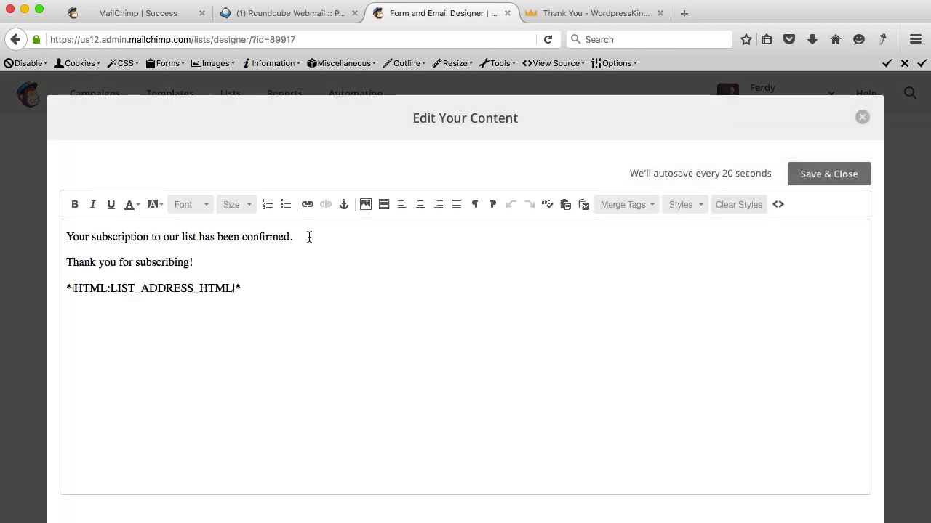
left_click(807, 176)
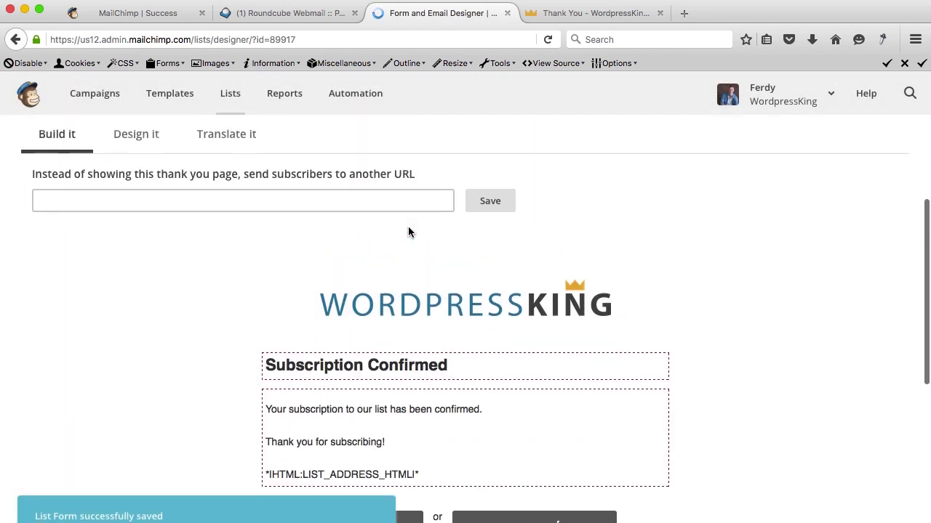
left_click(117, 217)
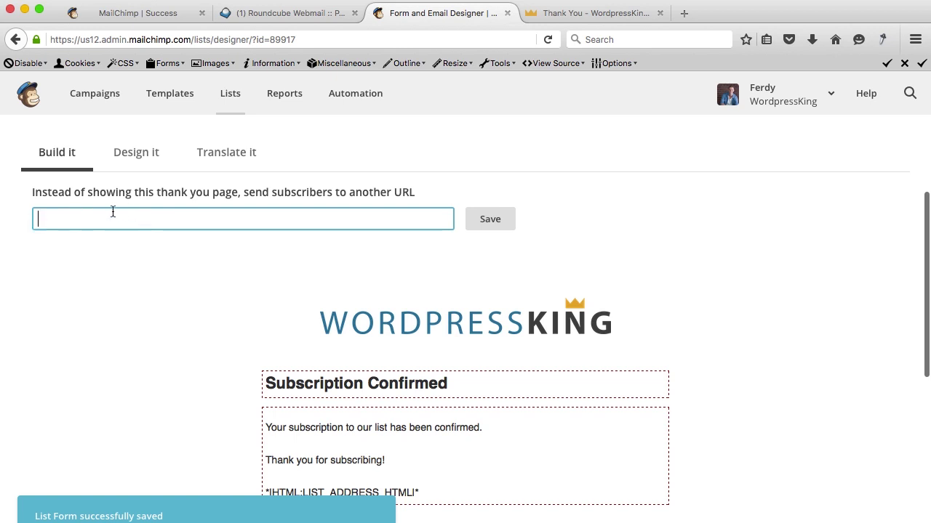
scroll(173, 297, "down", 3)
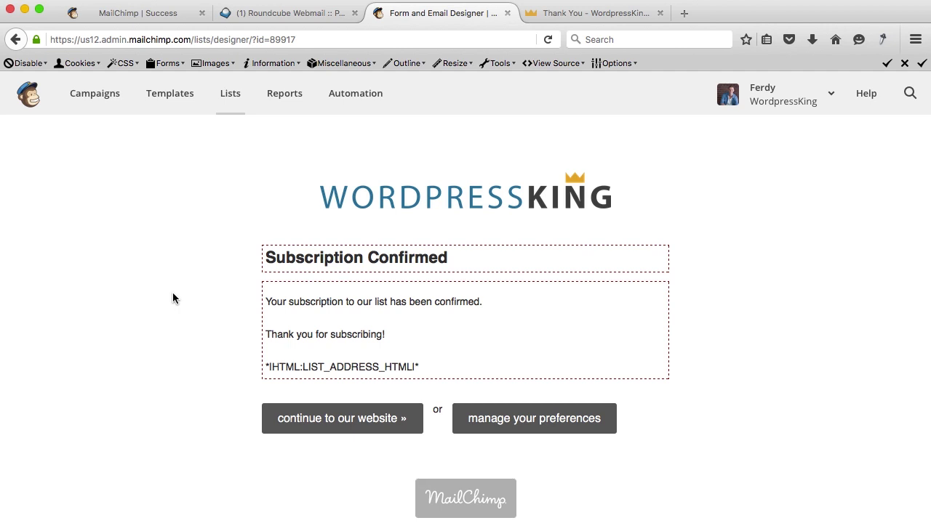
mouse_move(579, 312)
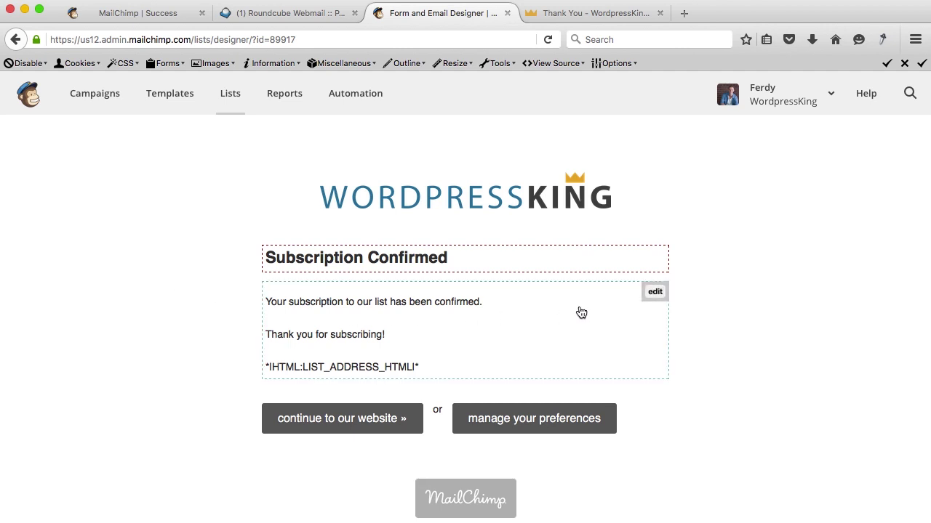
left_click(655, 294)
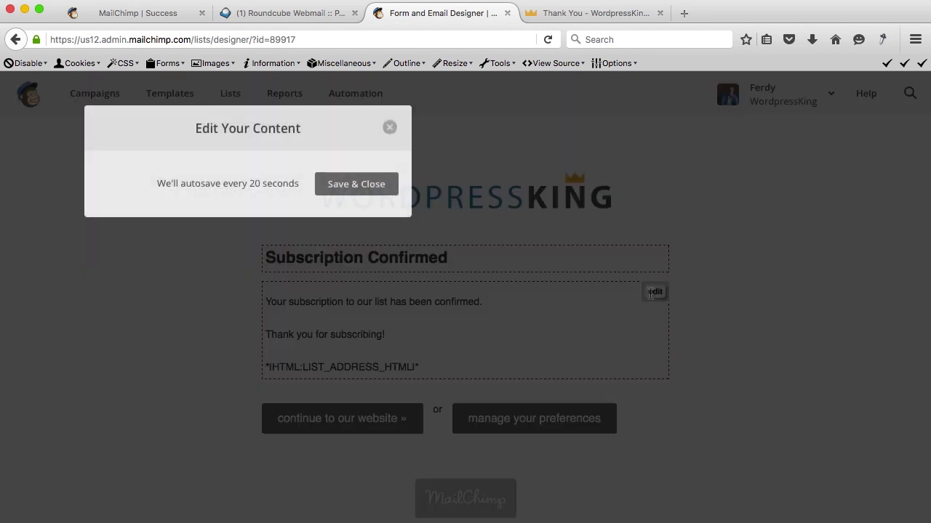
Add a free E-Book sentence ending 'DOWNLOAD IT HERE' after 'confirmed.' and start linking that phrase.
left_click(363, 246)
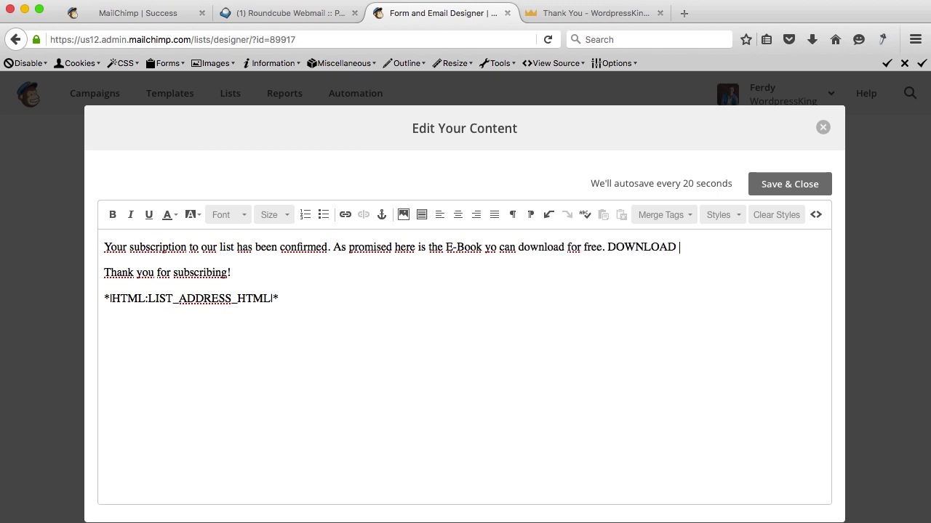
type("ERE")
left_click_drag(735, 248, 612, 245)
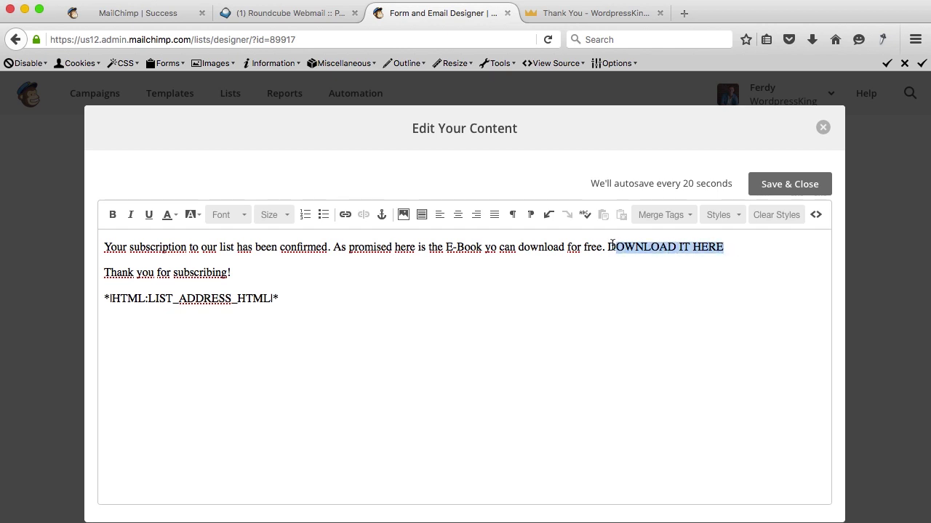
left_click(345, 215)
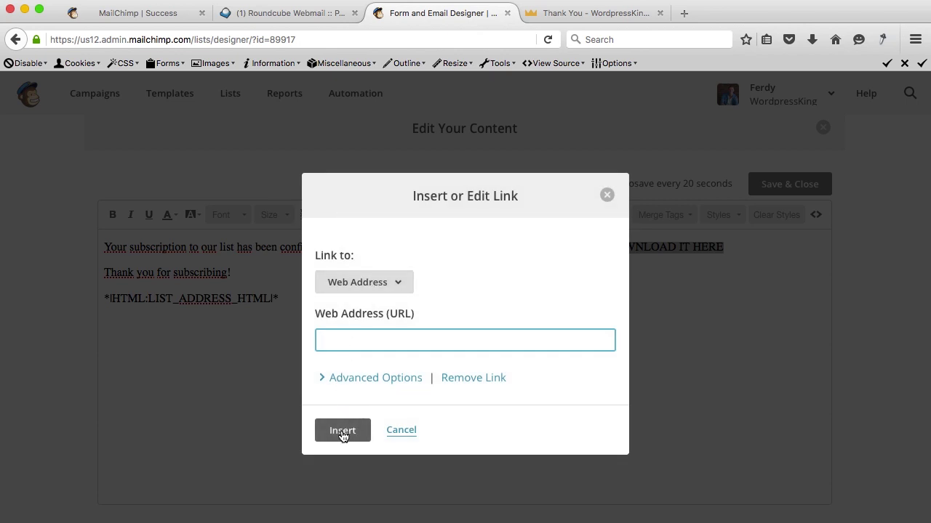
Upload E-Book.pdf from the desktop and insert it as a file link.
left_click(382, 287)
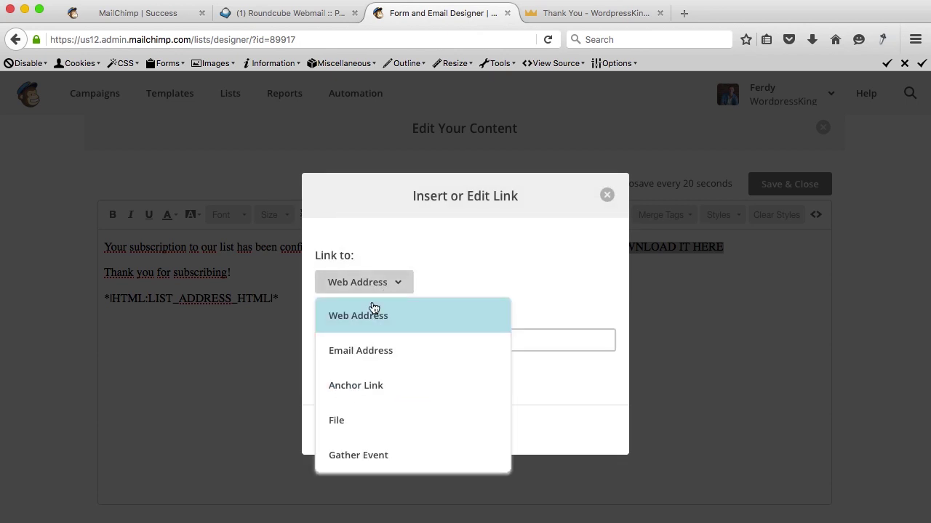
left_click(349, 419)
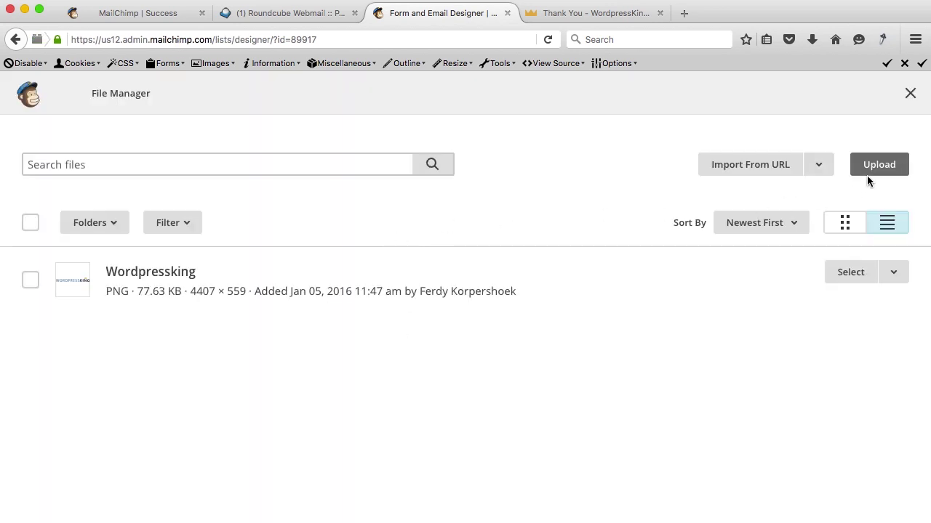
left_click(873, 170)
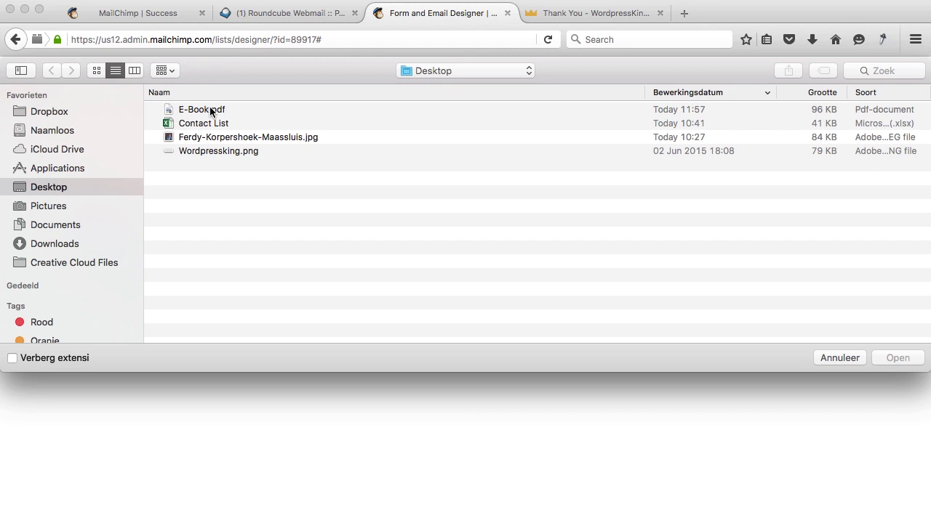
left_click(209, 110)
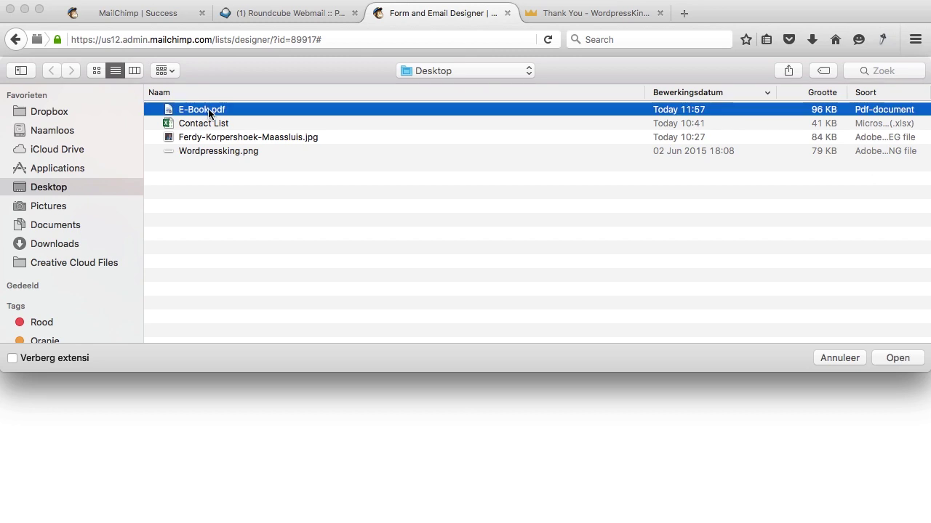
left_click(891, 357)
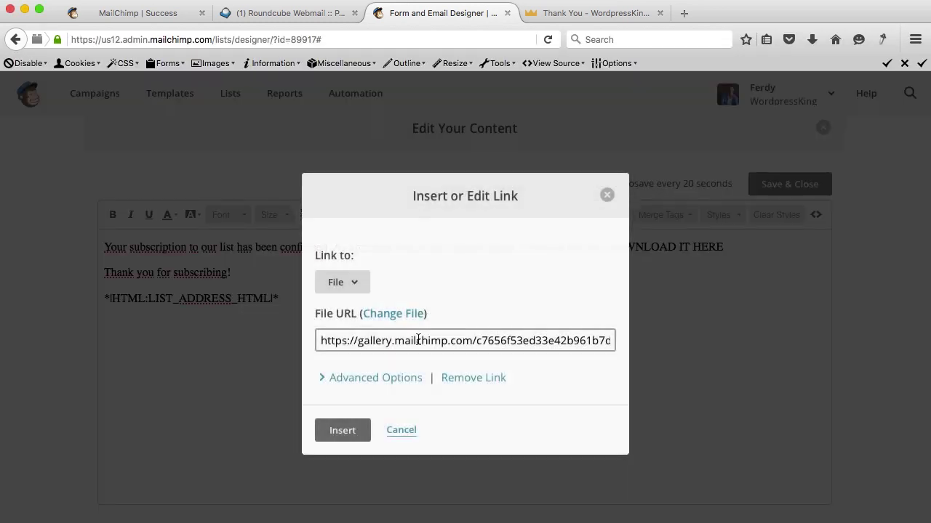
left_click(351, 423)
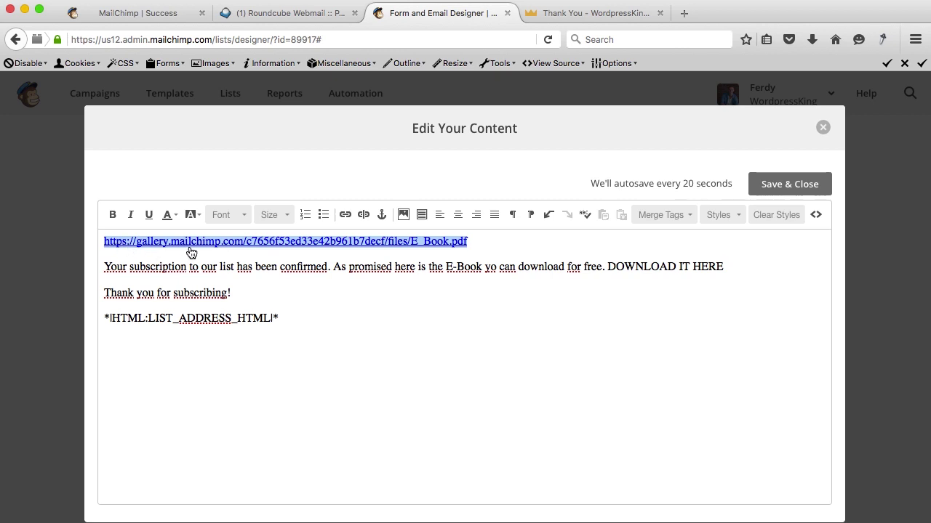
Delete the raw URL line, link DOWNLOAD IT HERE to the pasted E-Book address, and save.
key("BackSpace")
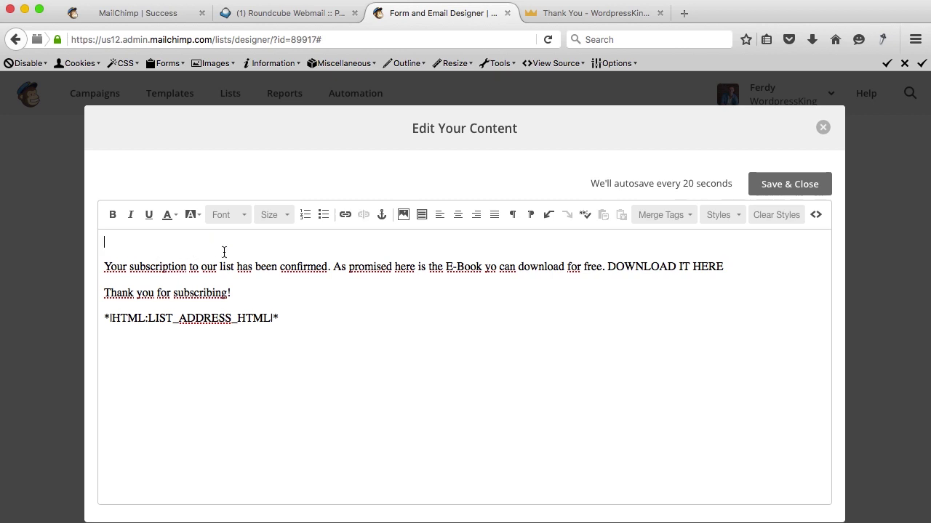
key("BackSpace")
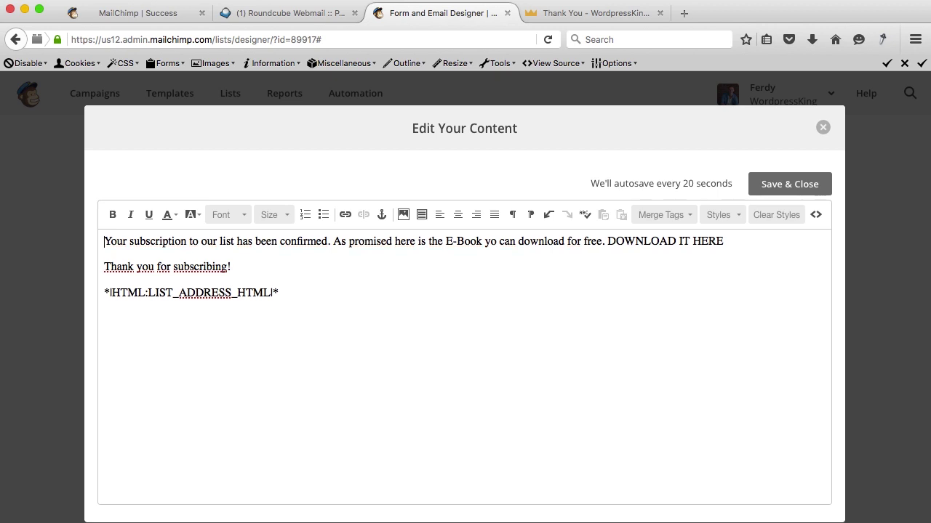
left_click_drag(733, 240, 606, 241)
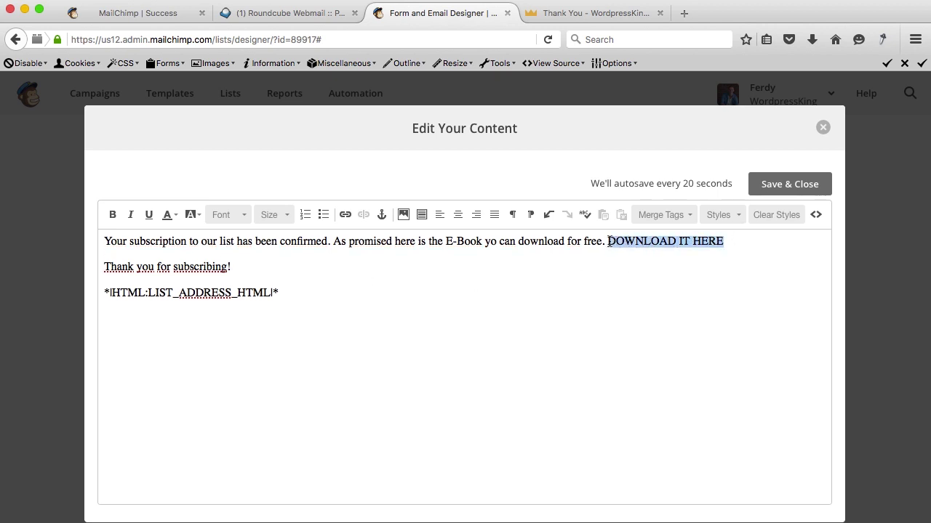
left_click(346, 215)
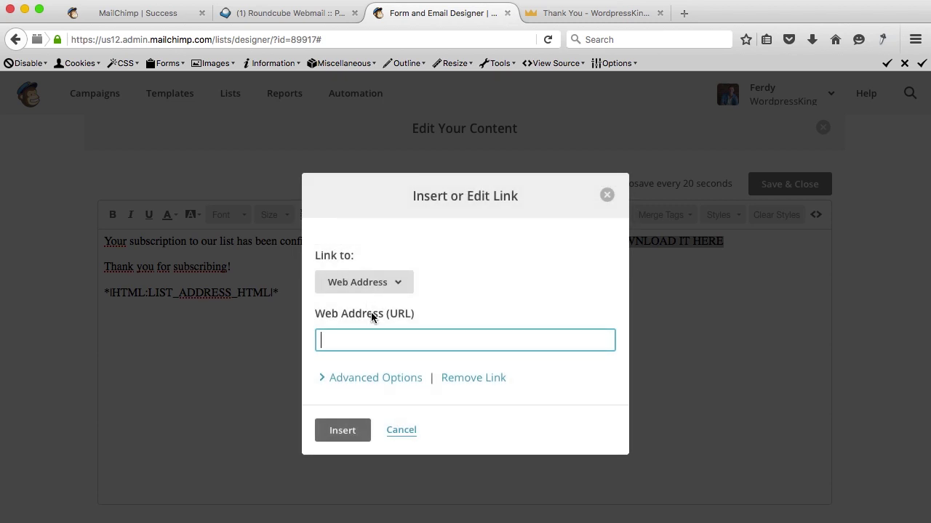
type("https://gallery.mailchimp.com/c7656f53ed33e42b061b7dacf/files/E_Book.pdf")
left_click(336, 436)
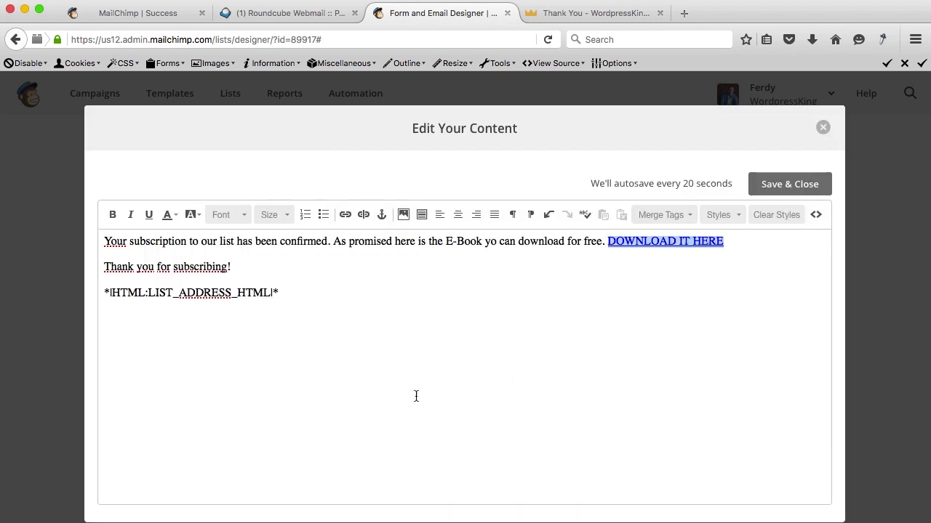
left_click(788, 183)
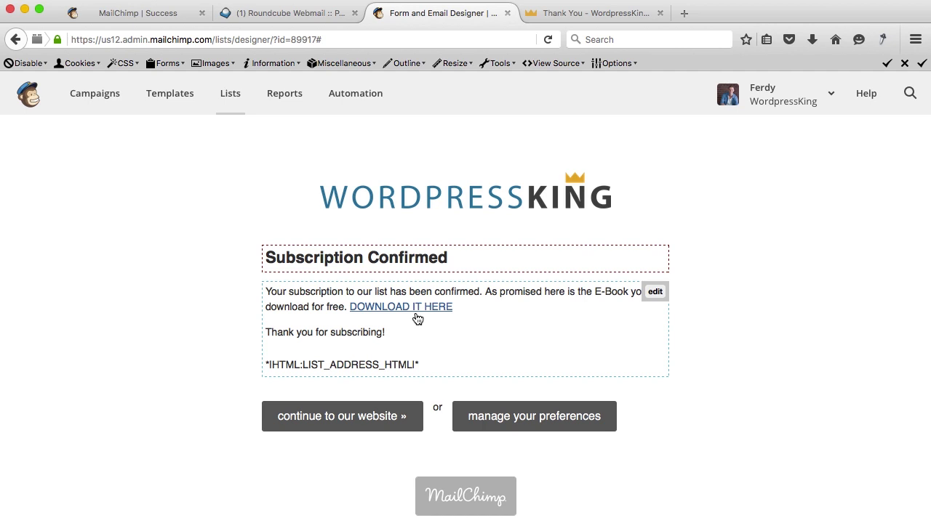
scroll(267, 305, "up", 10)
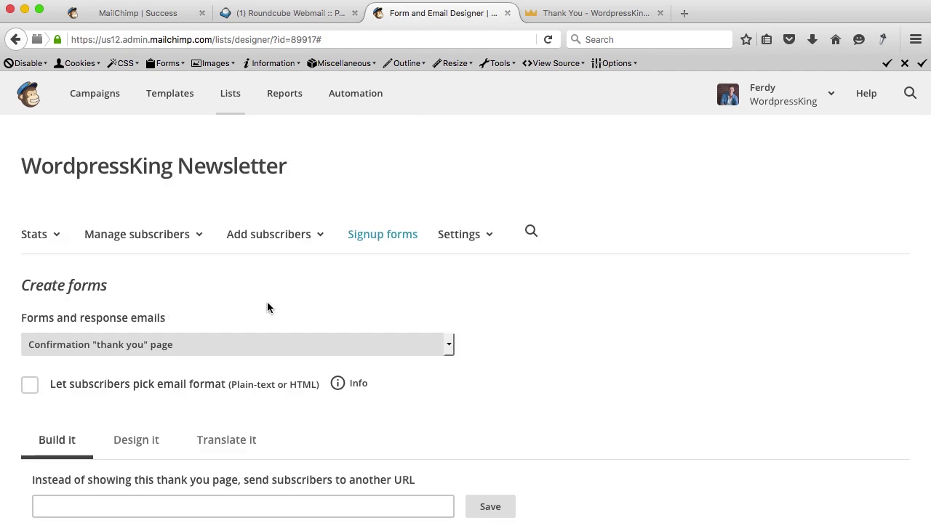
Open the Google Analytics on archive/list pages settings and focus the empty tracking ID field.
left_click(490, 242)
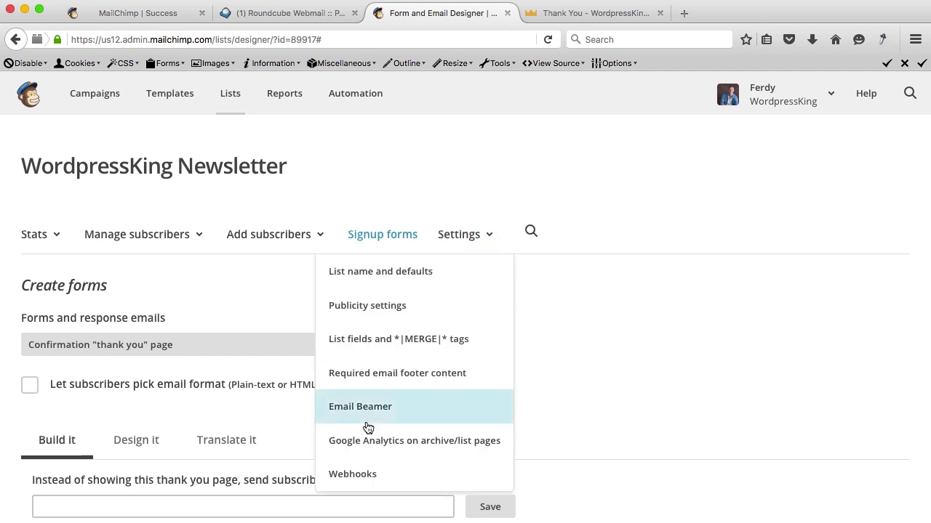
left_click(440, 446)
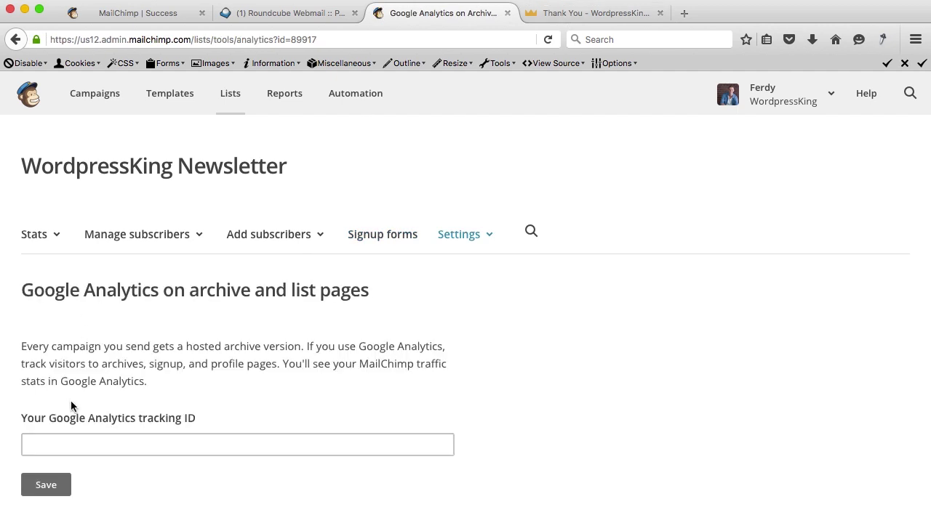
left_click(57, 445)
left_click(683, 13)
Search Google for 'analytics', open the Google Analytics site, and sign in.
type("goog")
key("Return")
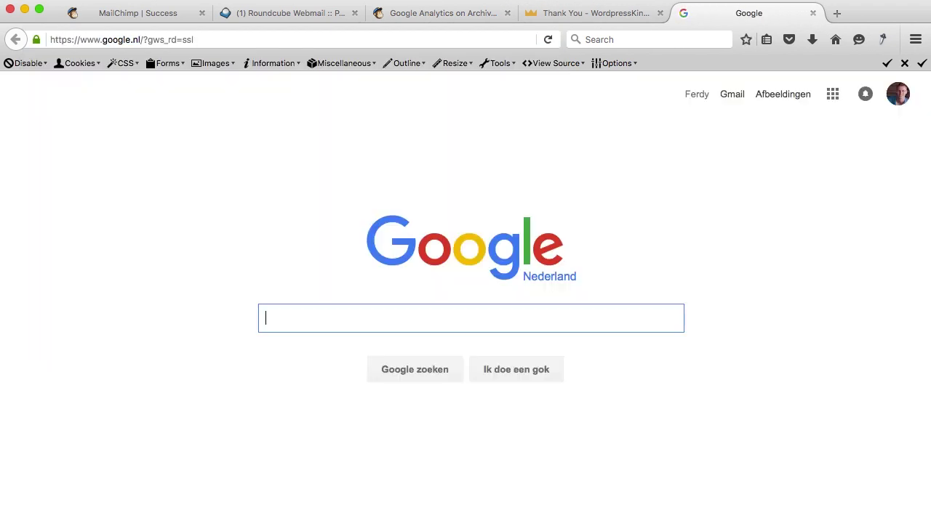
type("analytics")
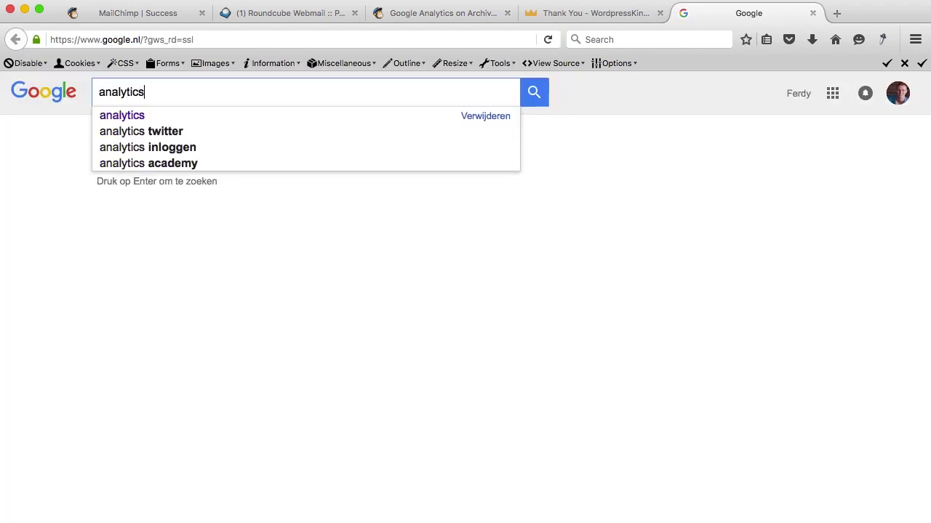
key("Return")
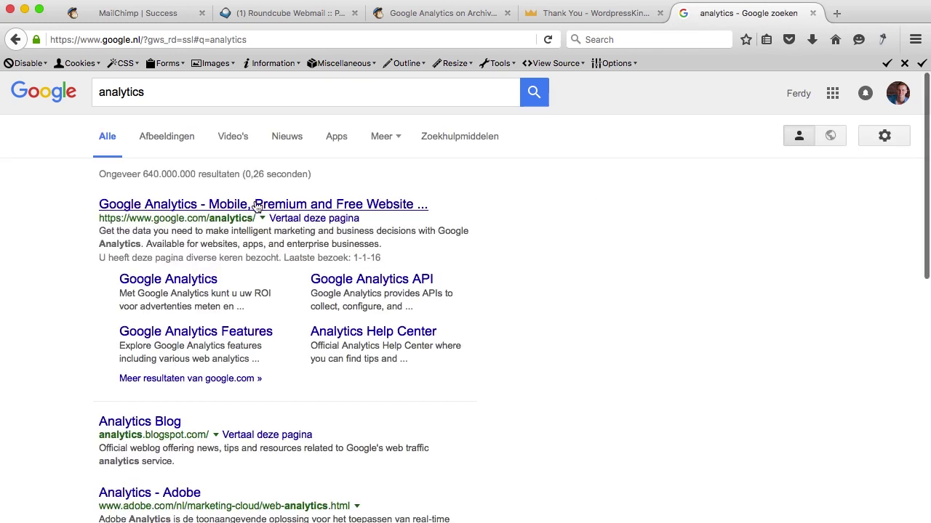
left_click(251, 206)
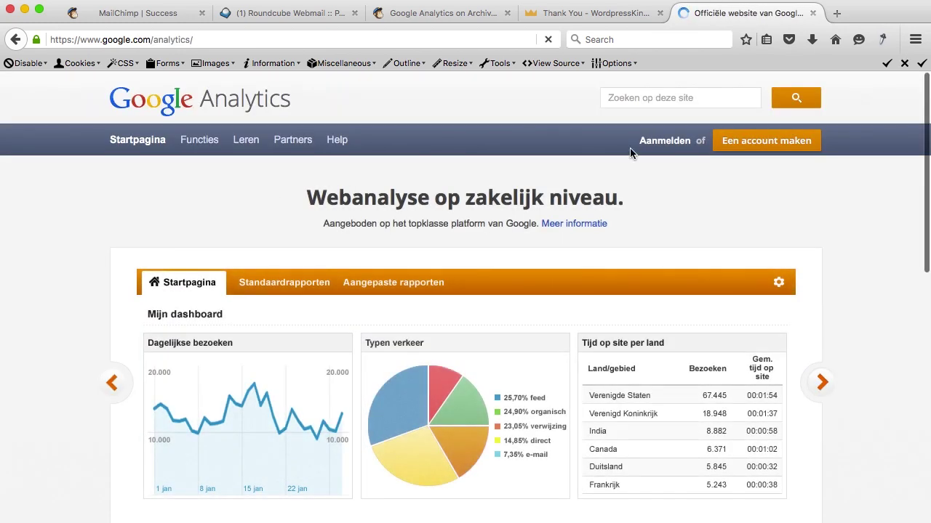
left_click(662, 143)
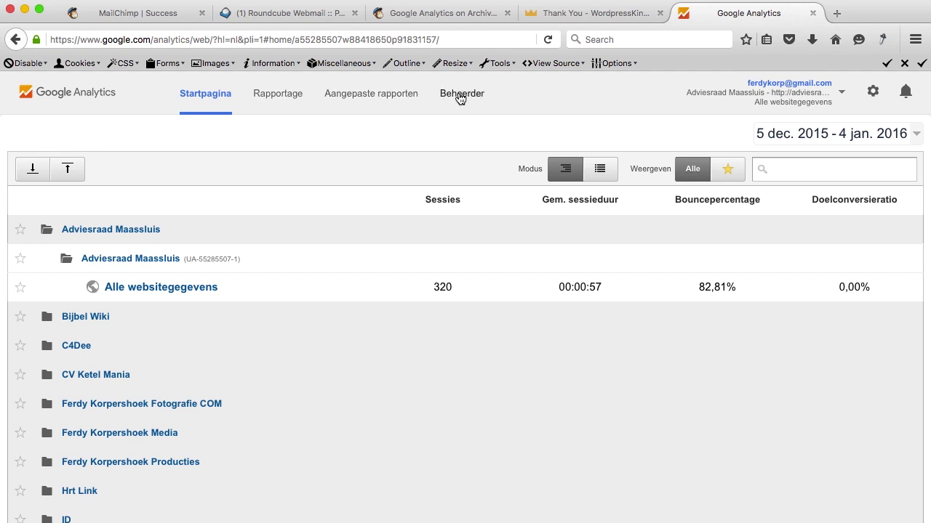
Copy the WordpressKing Com property's Tracking-ID from Admin > Tracking info > Tracking code, then close the tab.
left_click(474, 96)
left_click(199, 207)
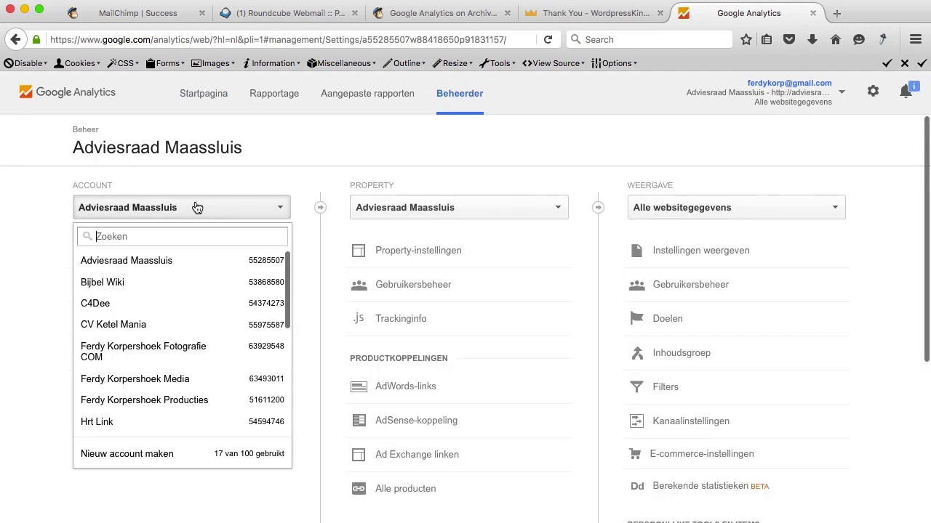
type("wordpres")
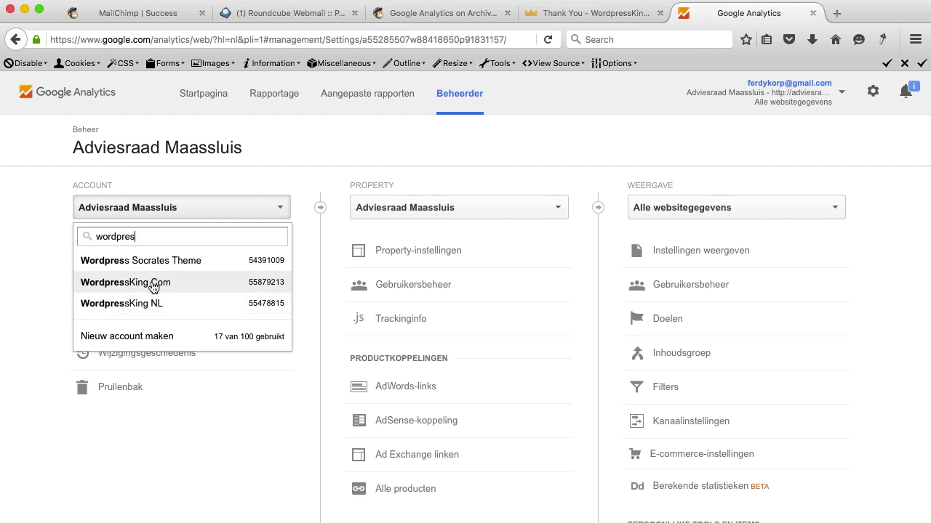
left_click(149, 290)
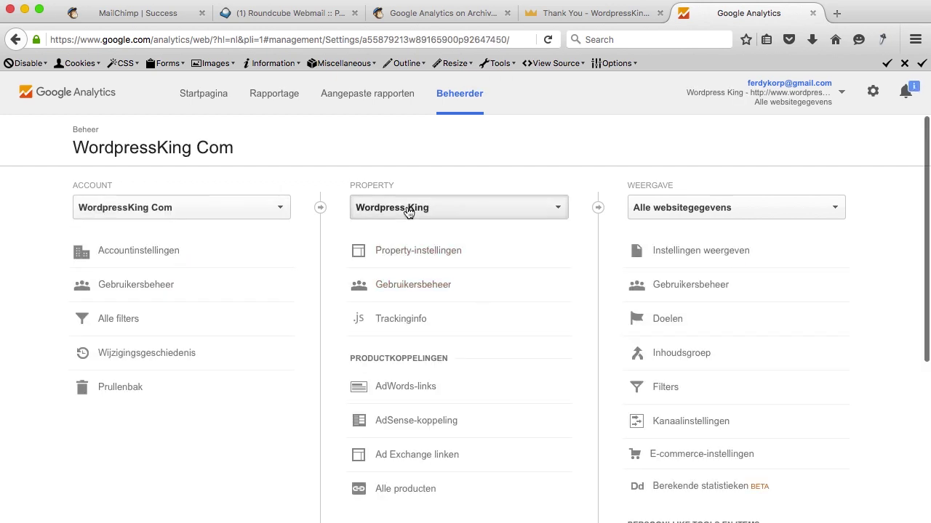
left_click(395, 324)
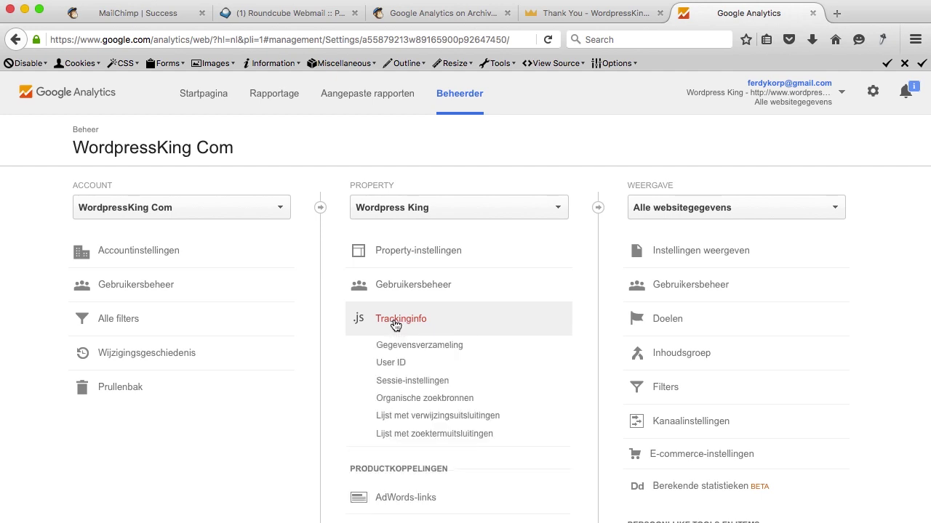
left_click(404, 346)
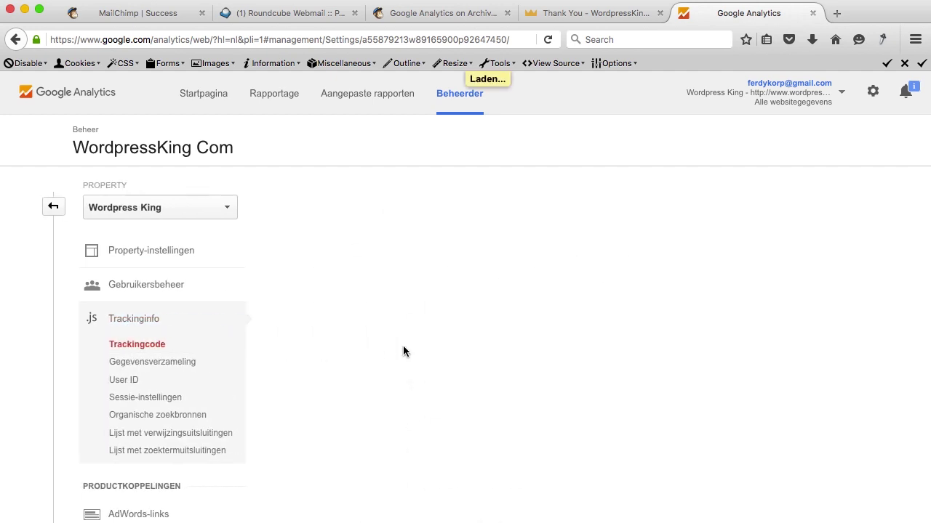
left_click_drag(354, 215, 253, 220)
key("super+c")
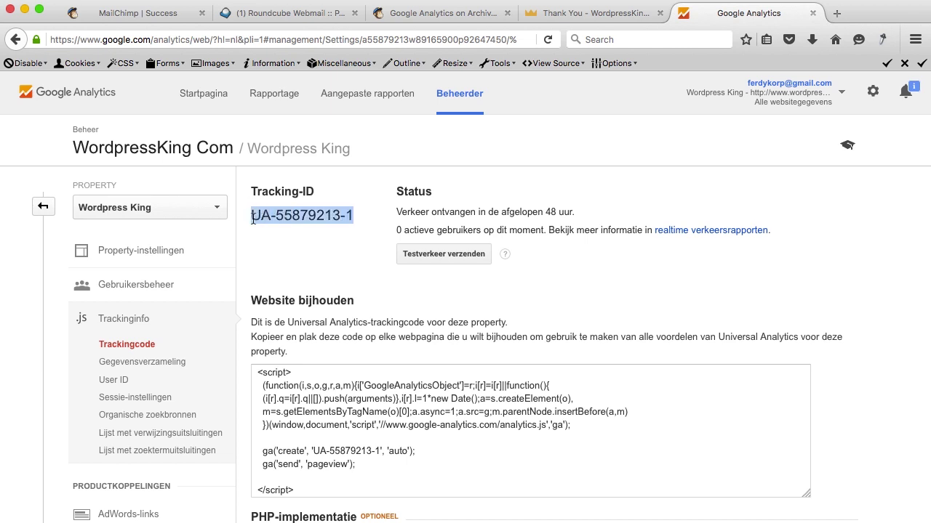
left_click(812, 13)
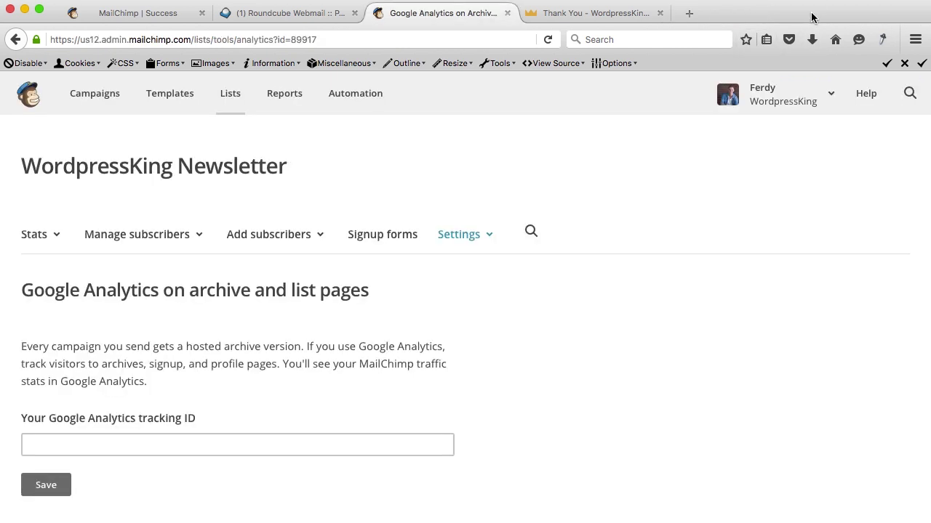
Paste and save the Google Analytics tracking ID, then open the general signup form designer.
left_click(118, 438)
key("super+v")
scroll(115, 380, "down", 3)
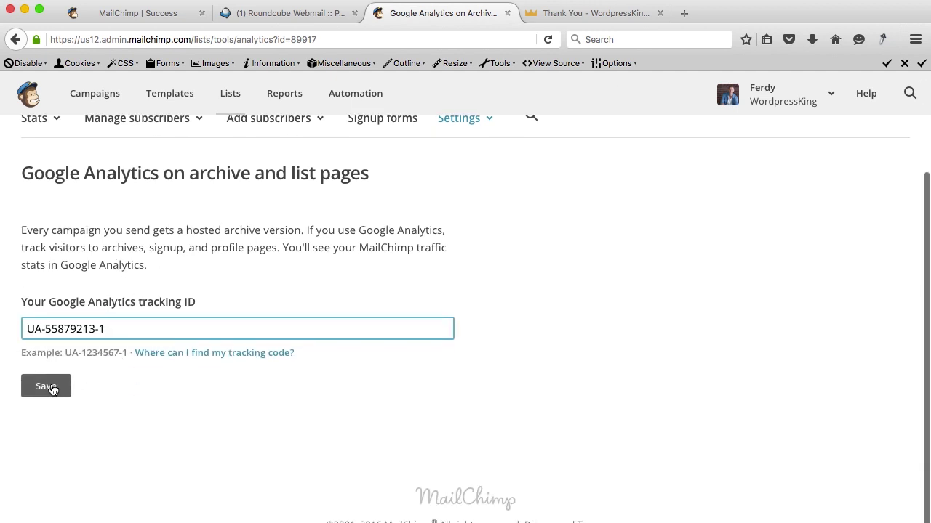
left_click(49, 388)
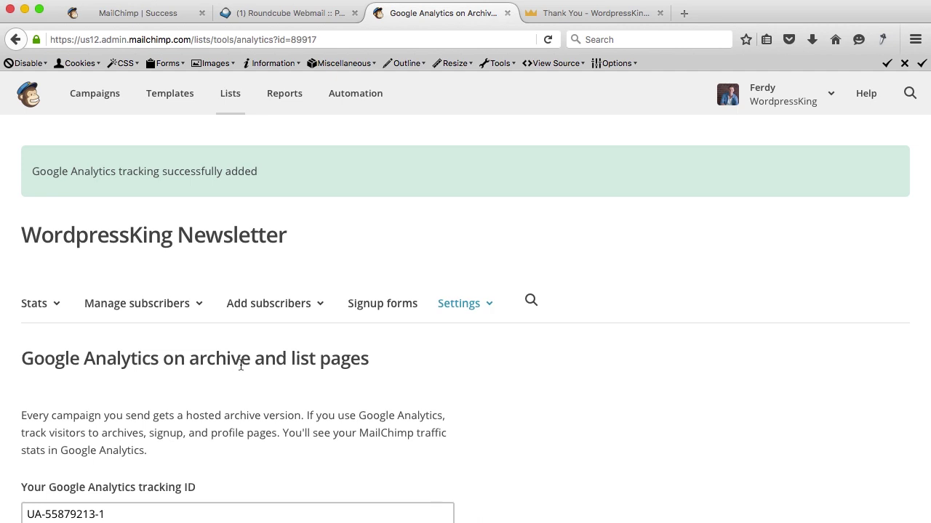
left_click(390, 309)
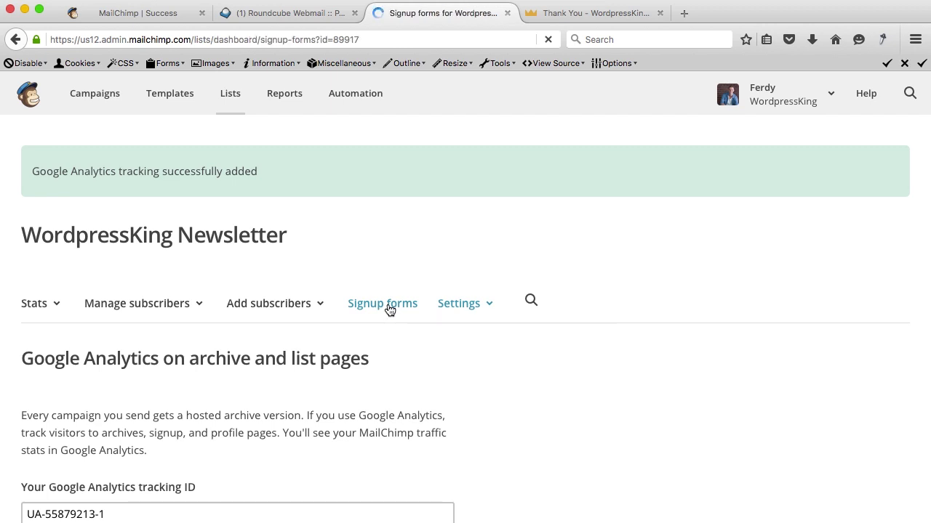
left_click(168, 307)
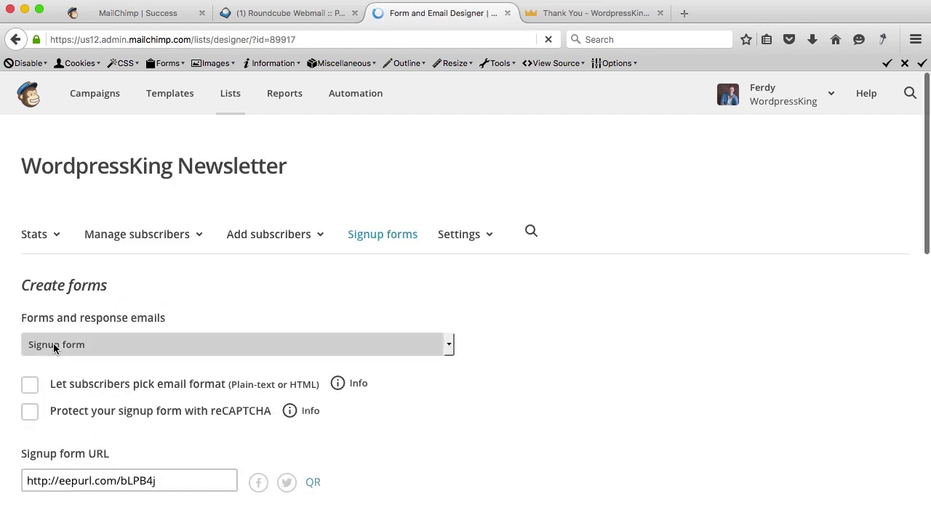
Enter 'Sign up and receive our free E-book!' as the signup form's intro message and save it.
scroll(516, 341, "down", 6)
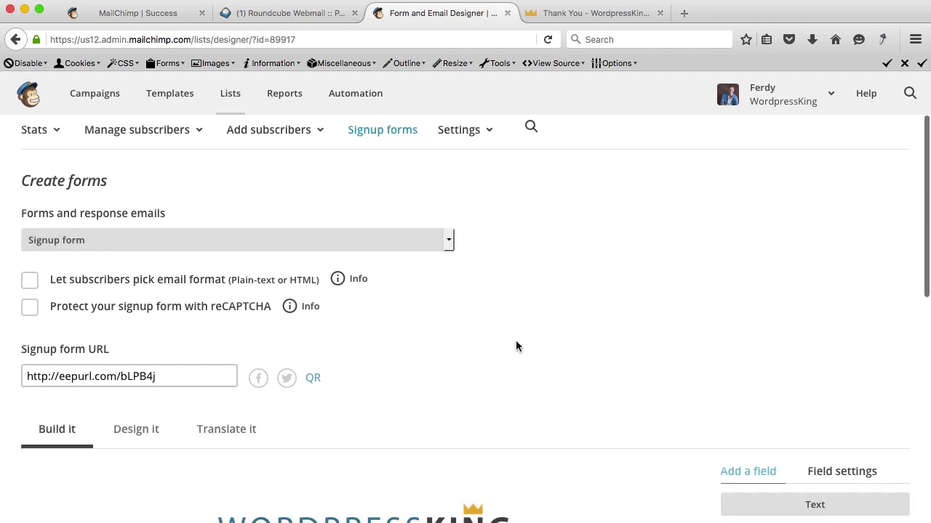
scroll(515, 340, "down", 1)
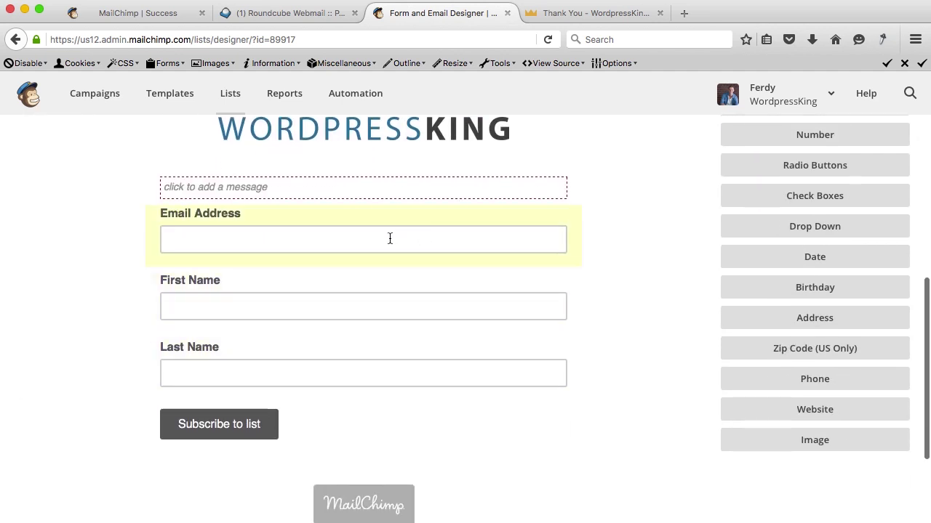
scroll(382, 247, "up", 1)
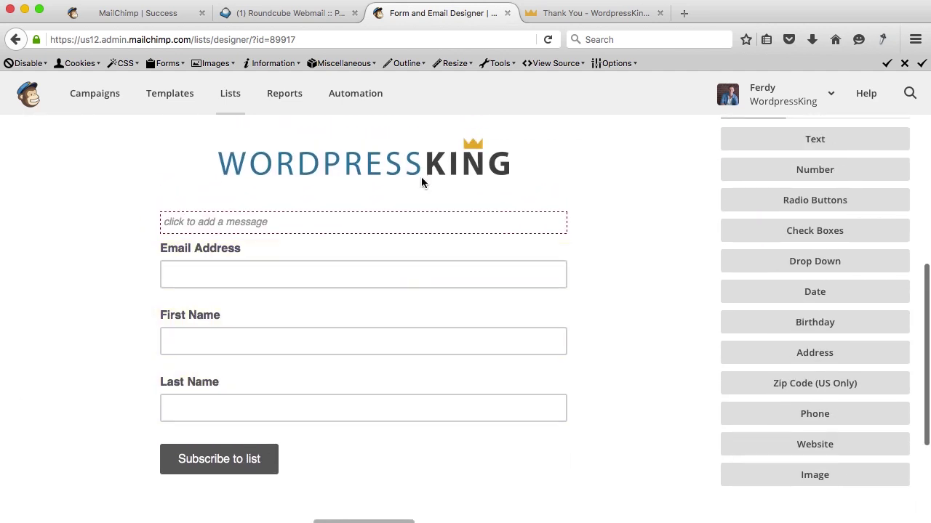
left_click(233, 224)
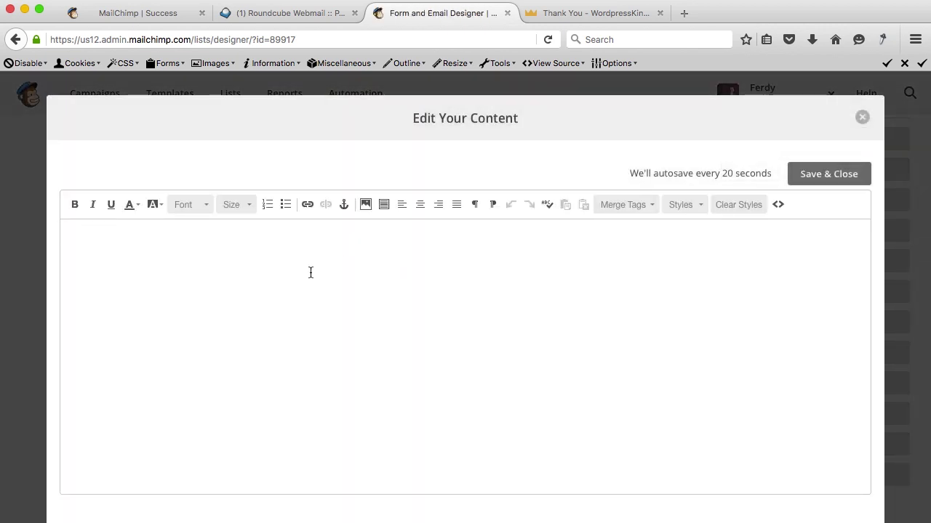
type("Sign")
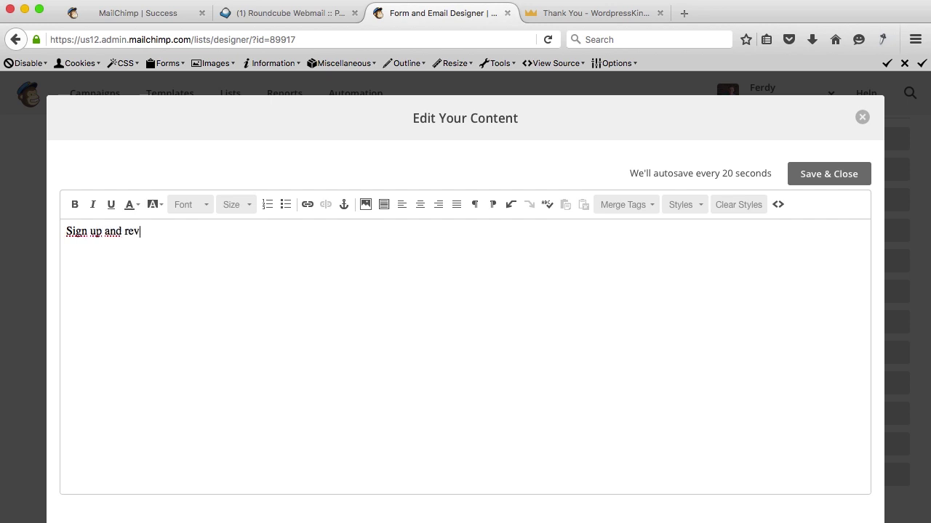
type(" up and receive our free E-book!")
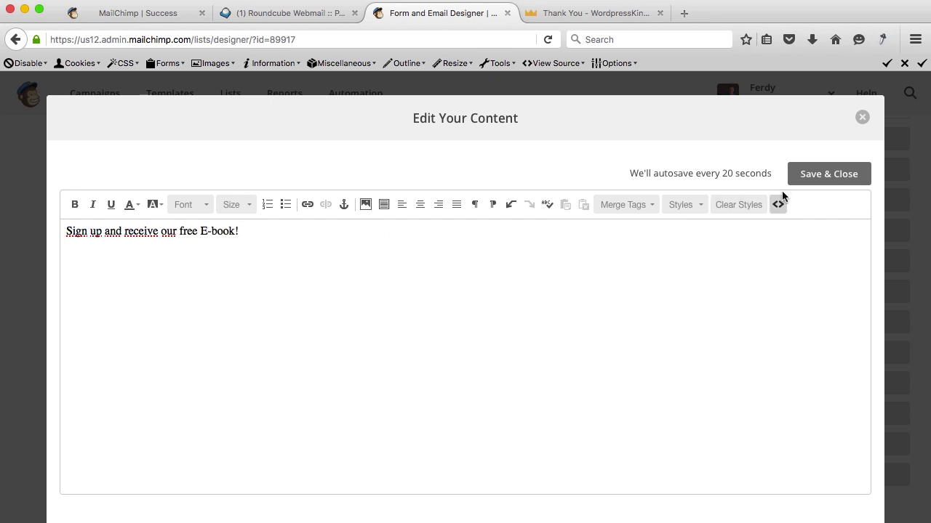
left_click(843, 175)
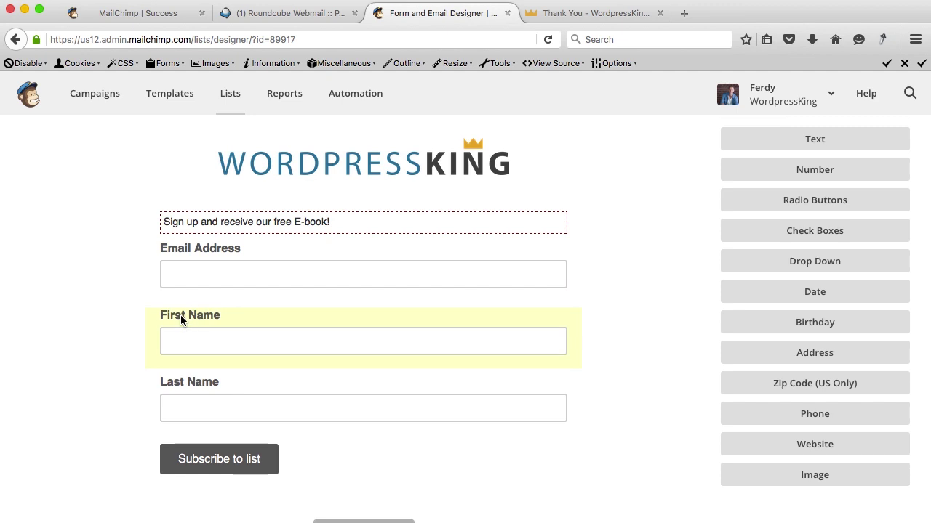
Permanently delete the Last Name field from the signup form.
left_click(188, 380)
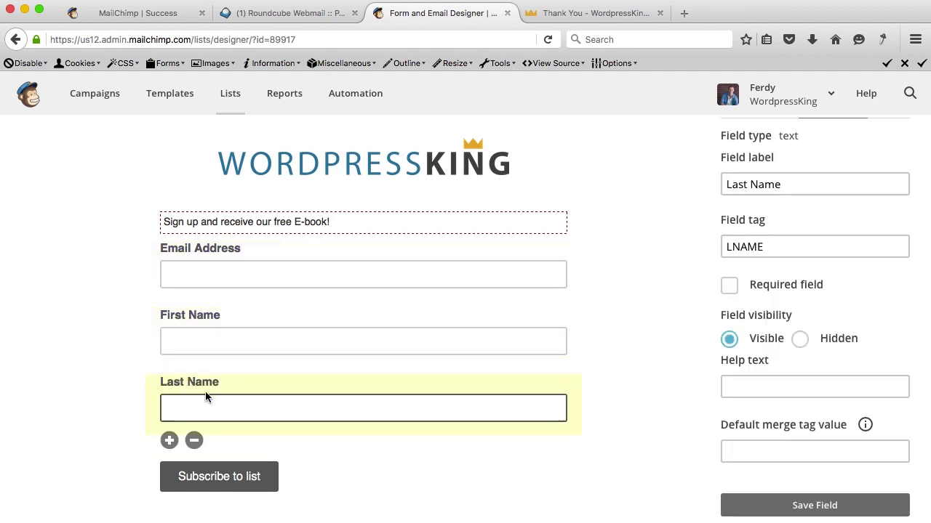
left_click(194, 440)
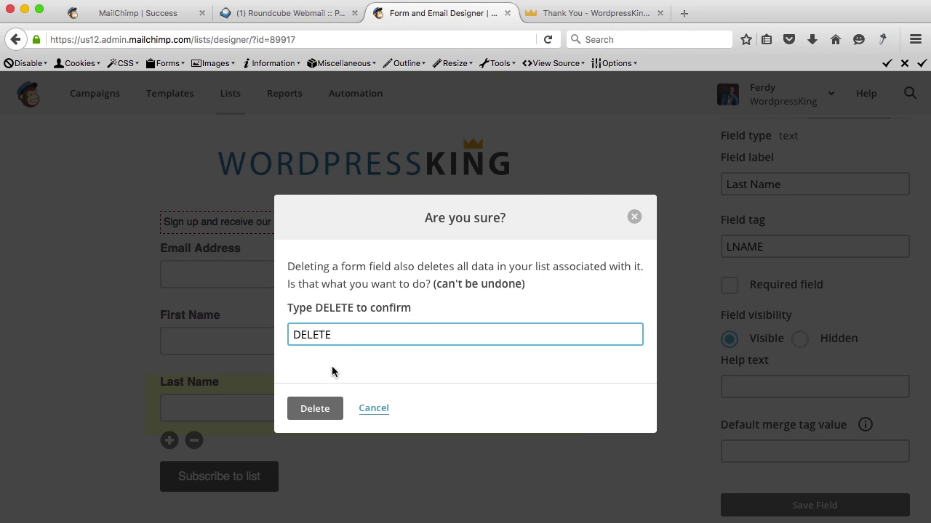
left_click(317, 409)
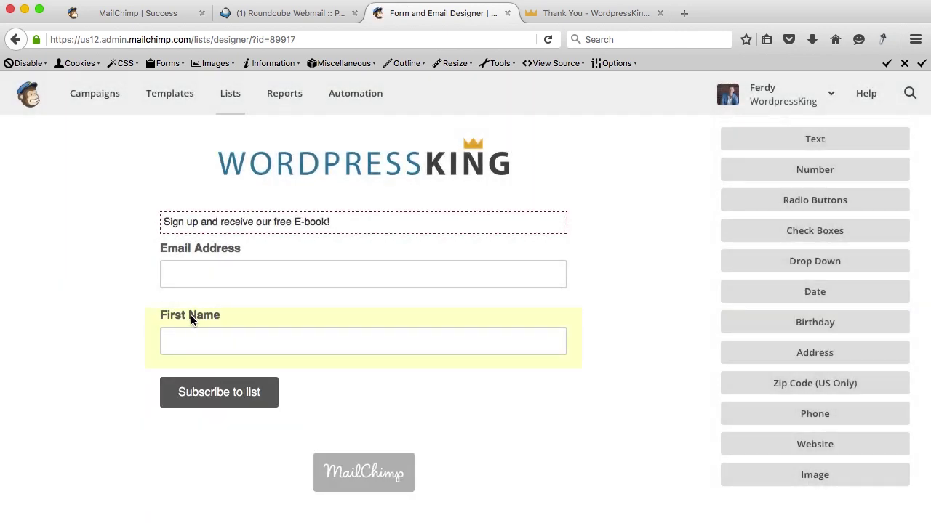
Rename the First Name field to 'Name' with merge tag NAME and save the field.
left_click(215, 318)
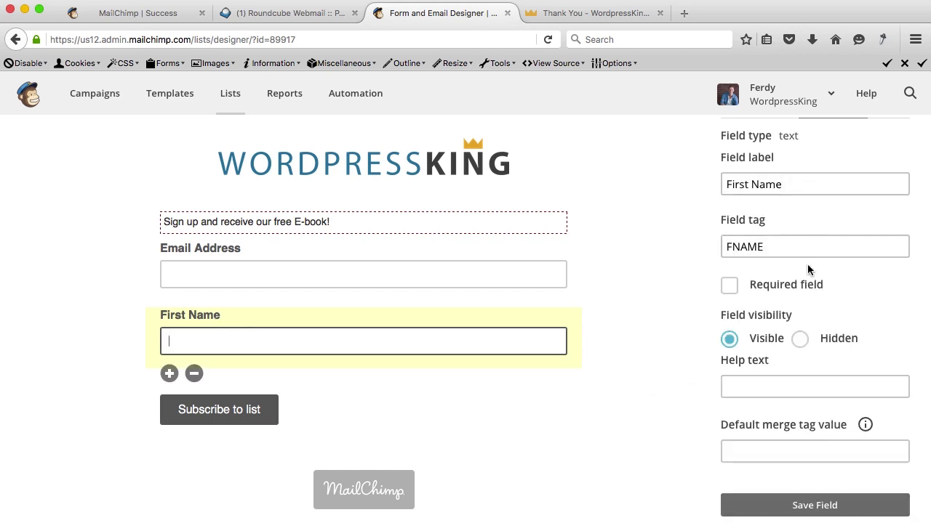
scroll(807, 264, "down", 2)
scroll(807, 264, "up", 3)
scroll(807, 270, "up", 2)
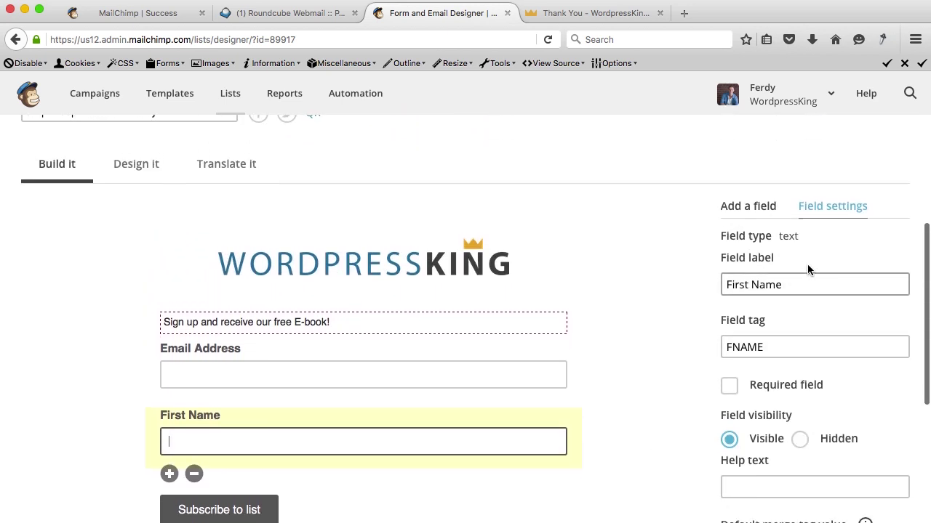
scroll(807, 270, "down", 1)
scroll(808, 270, "up", 3)
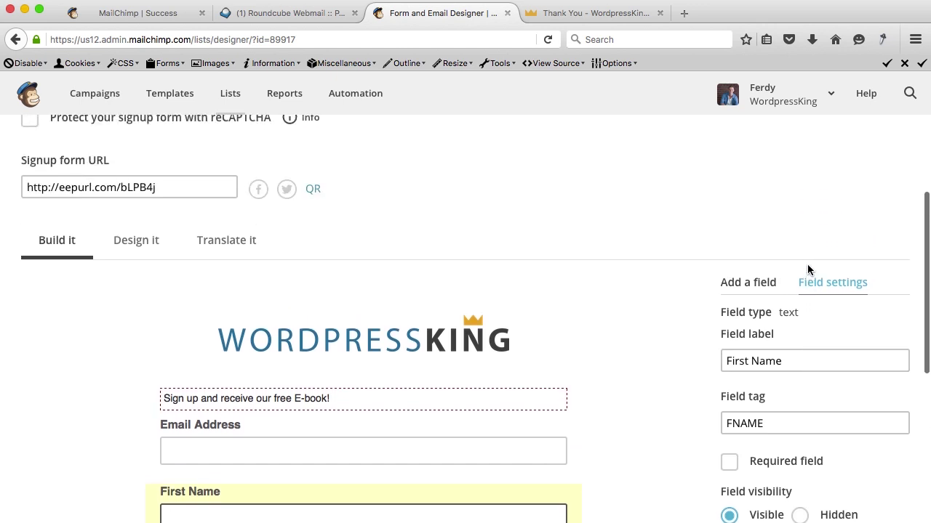
scroll(807, 270, "down", 3)
left_click(732, 331)
key("BackSpace")
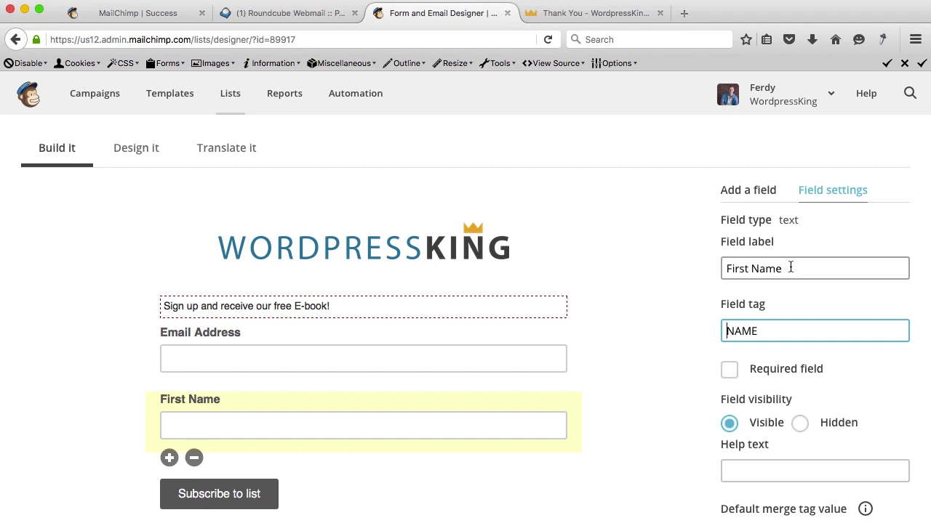
left_click_drag(791, 268, 716, 267)
type("Name")
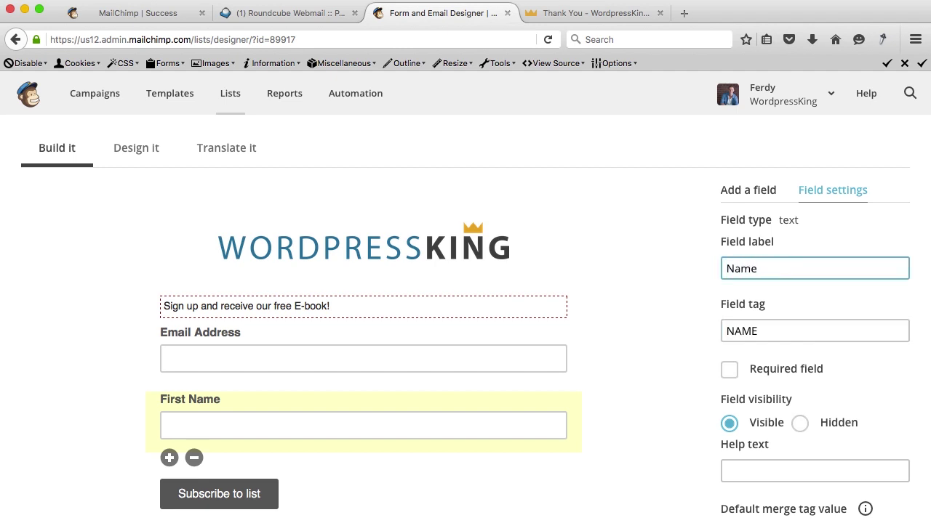
key("Tab")
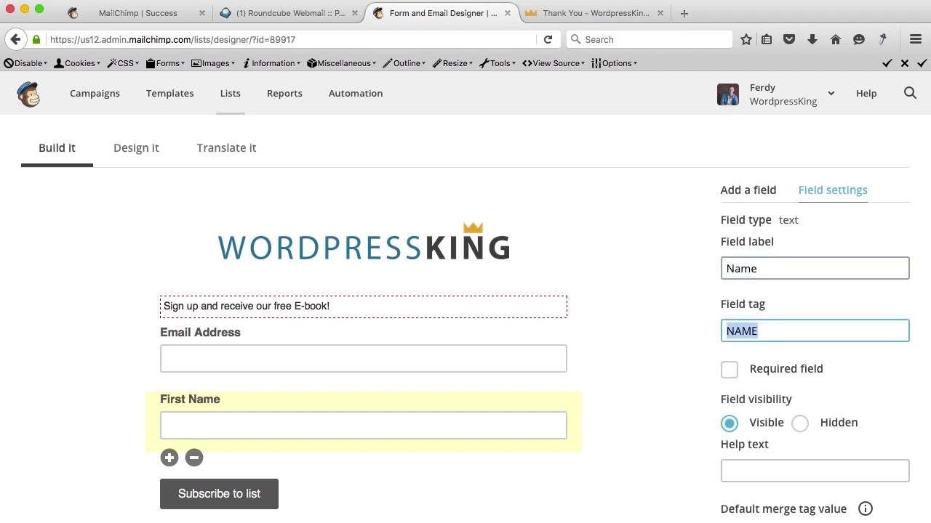
scroll(783, 262, "down", 5)
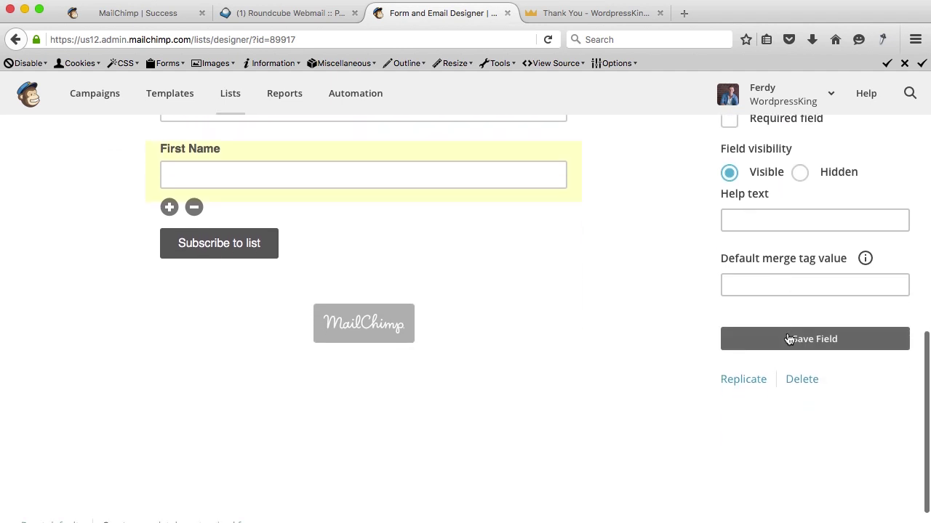
left_click(789, 339)
Drag the Name field above Email Address.
scroll(545, 254, "up", 3)
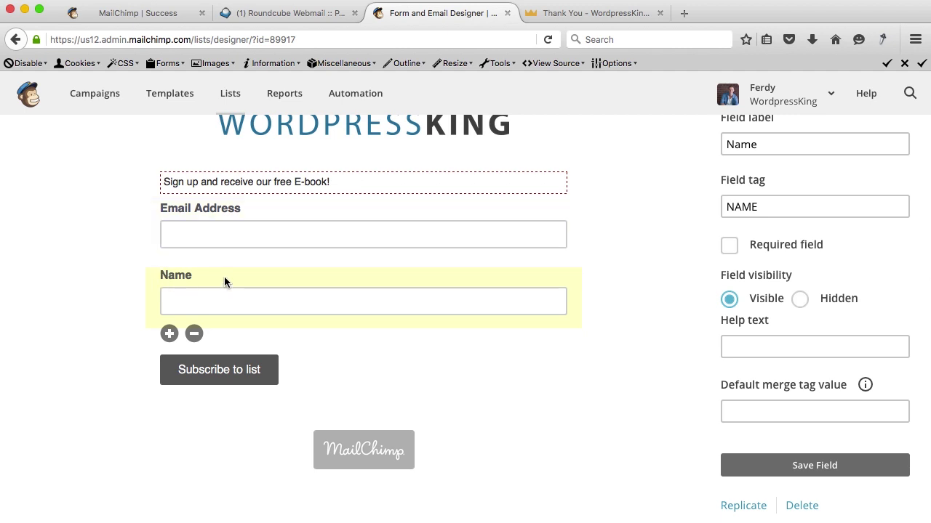
left_click_drag(224, 282, 218, 217)
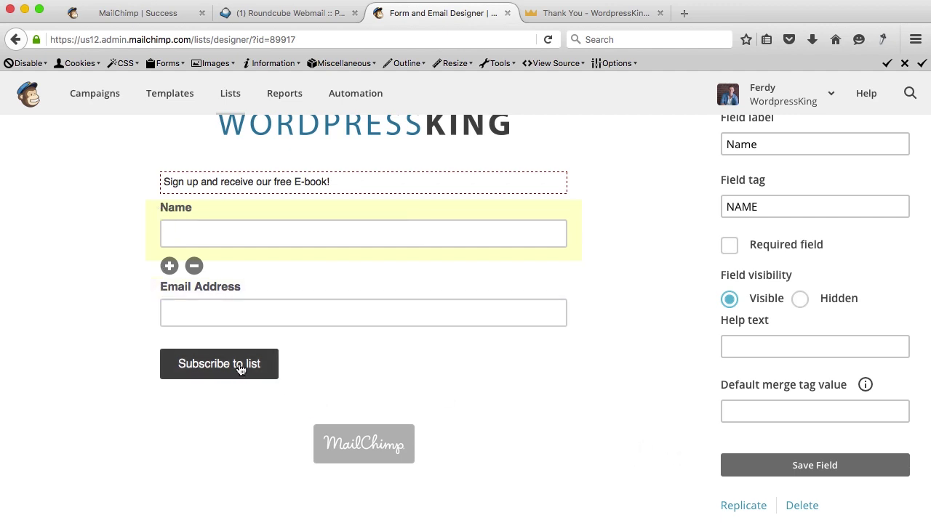
scroll(188, 367, "up", 10)
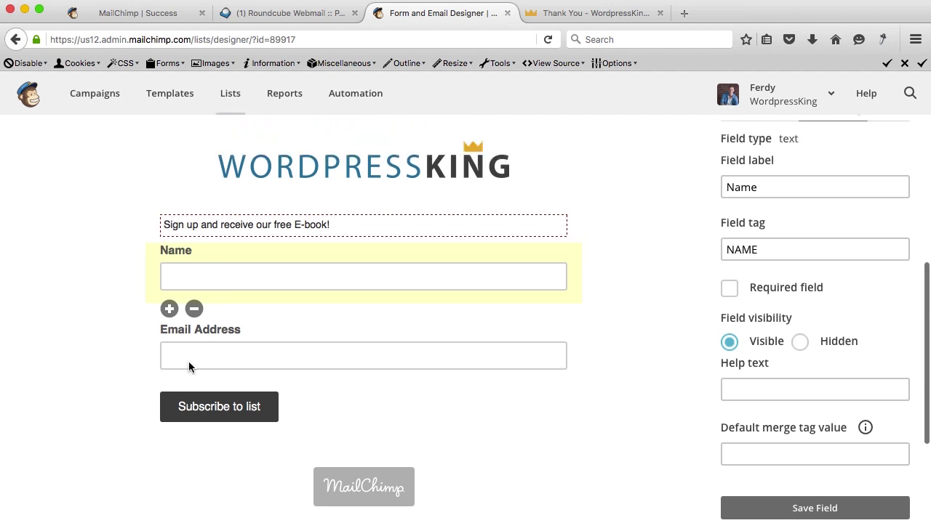
scroll(188, 367, "down", 4)
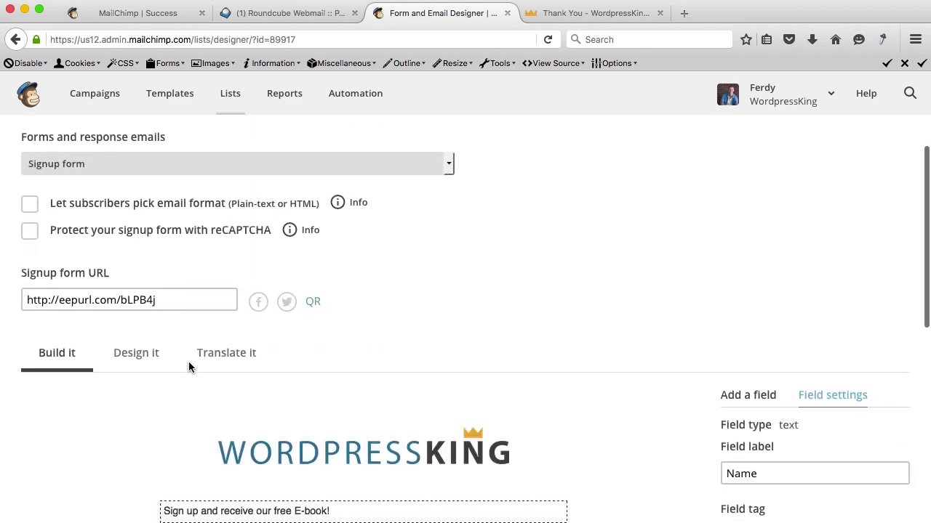
Open the form's Translate it settings and keep English as the default language.
left_click(220, 312)
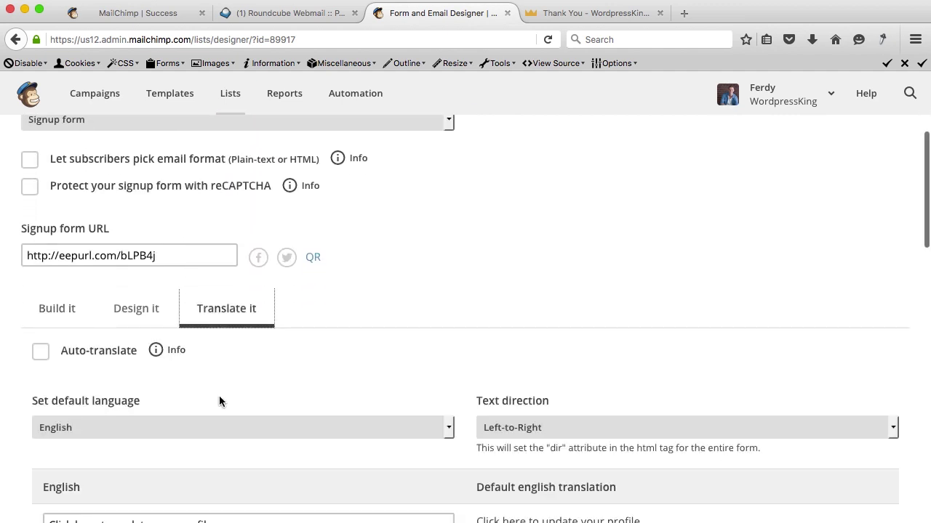
scroll(219, 406, "down", 5)
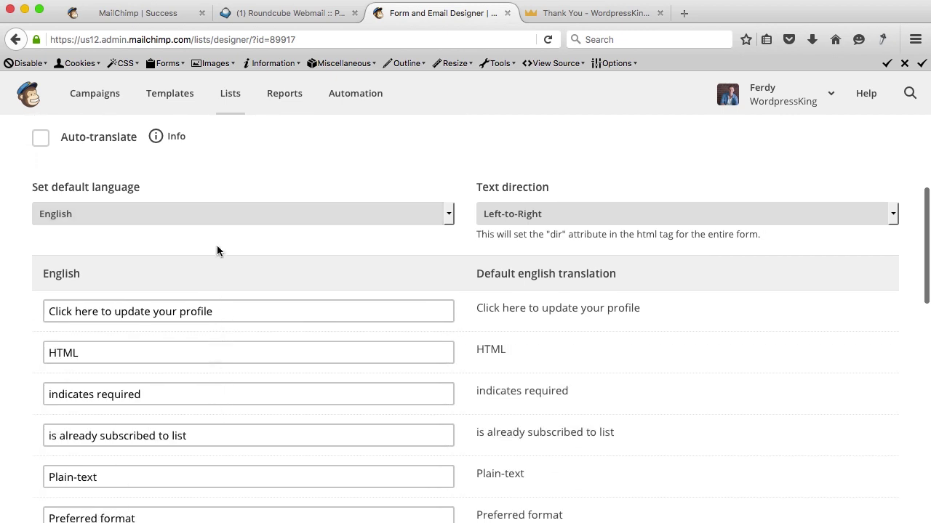
left_click(218, 206)
left_click(217, 205)
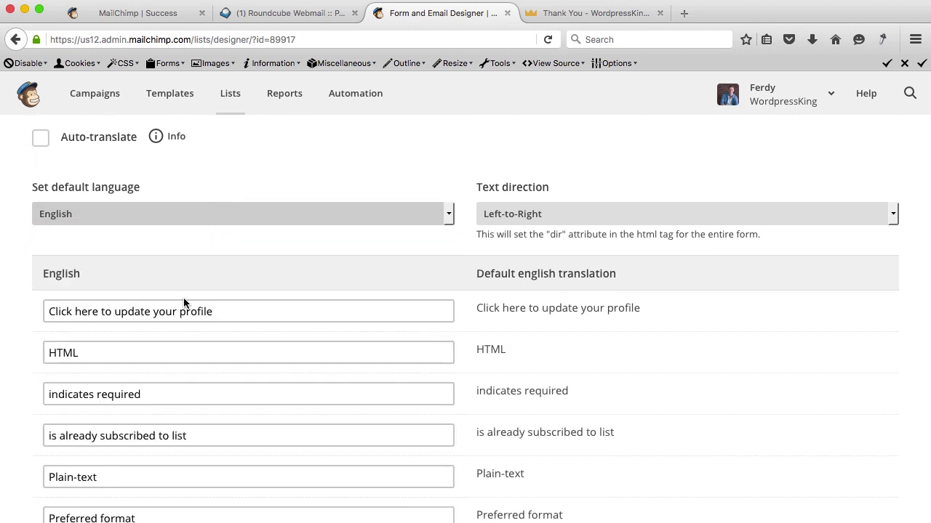
scroll(183, 300, "down", 4)
scroll(183, 303, "down", 1)
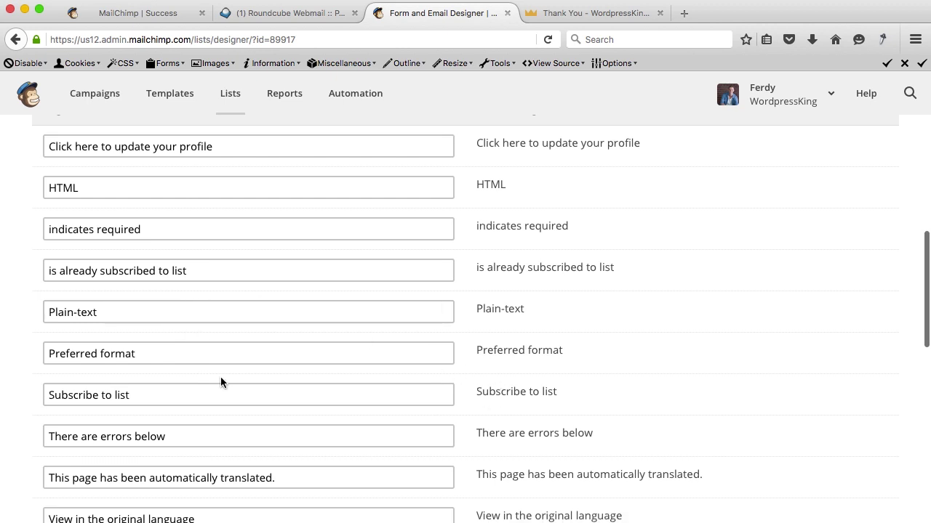
Replace 'Subscribe to list' with 'Subscribe Now' and save the translation settings.
left_click(167, 395)
left_click_drag(168, 395, 13, 390)
type("Su")
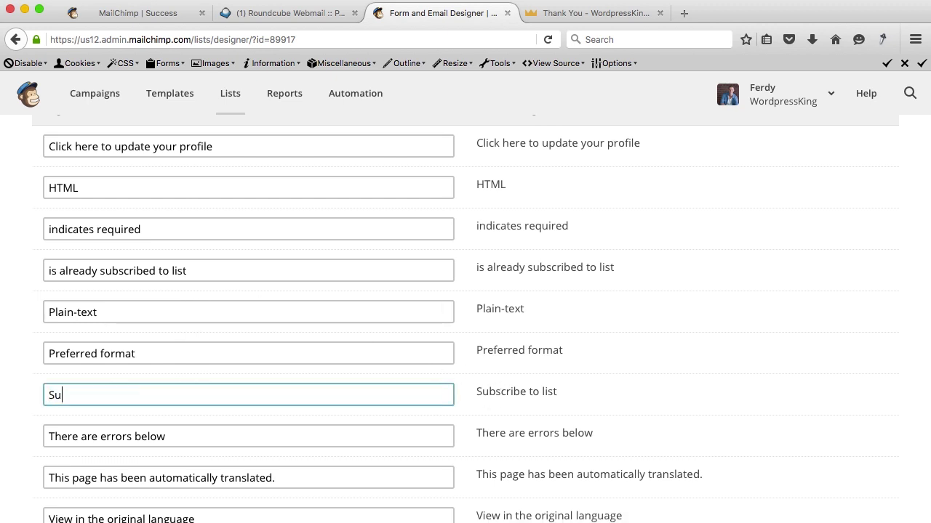
type("bscribe NOW")
key("BackSpace")
key("BackSpace")
type("ow")
scroll(213, 378, "down", 5)
left_click(153, 257)
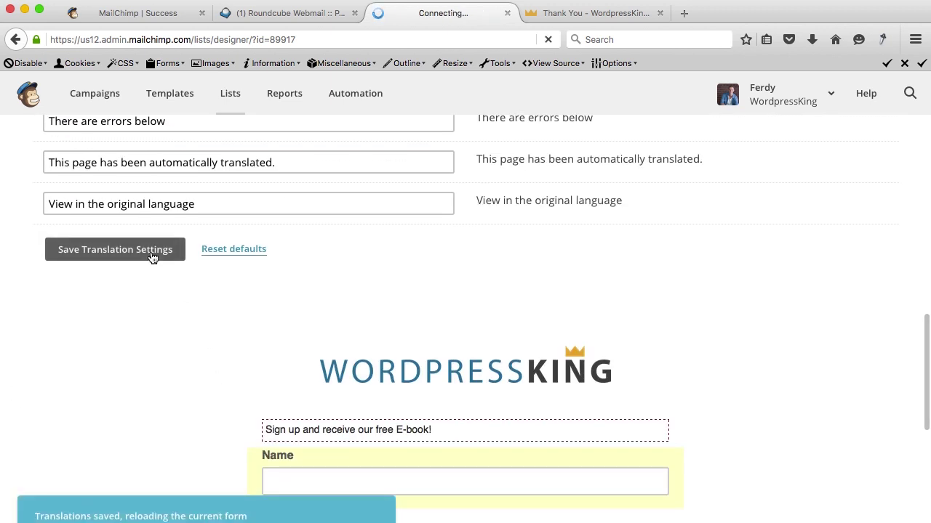
scroll(152, 347, "down", 4)
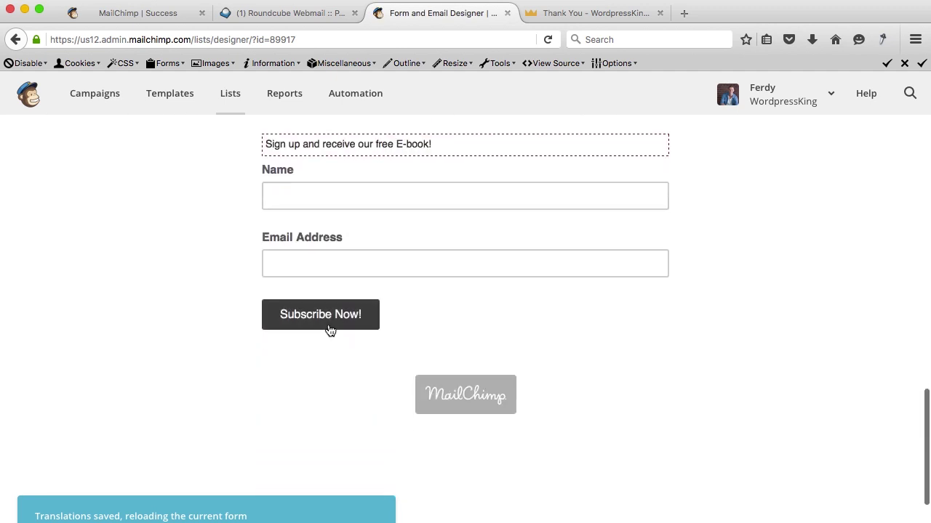
scroll(230, 320, "up", 3)
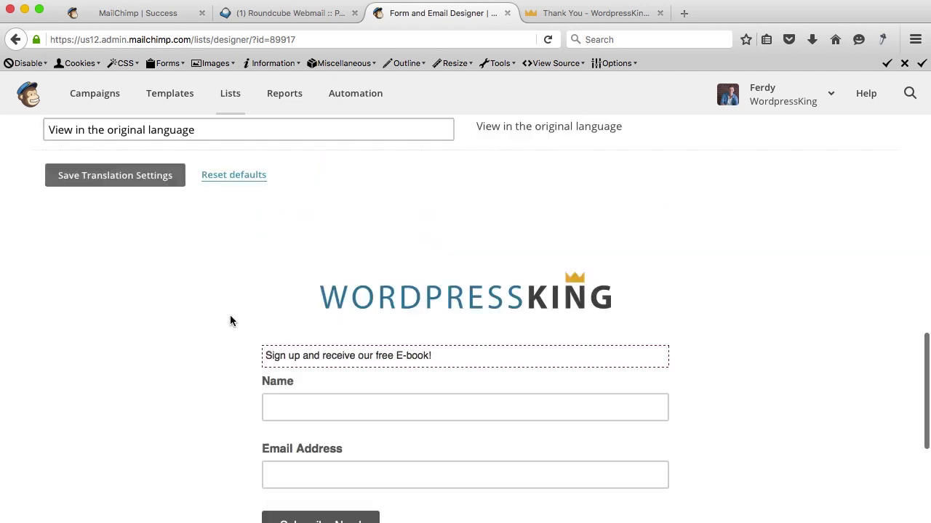
scroll(229, 320, "up", 10)
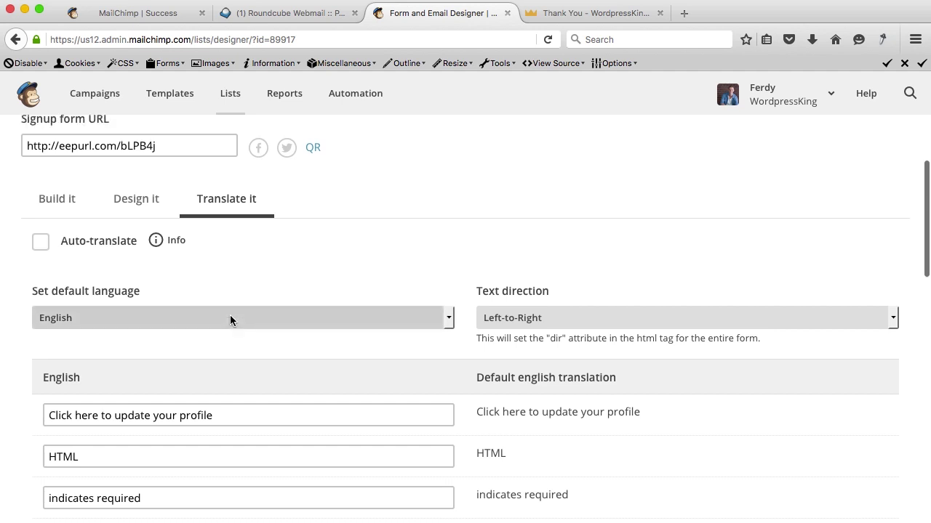
scroll(230, 320, "up", 2)
Change the form button background colour from #5d5d5d to #22769B.
left_click(135, 273)
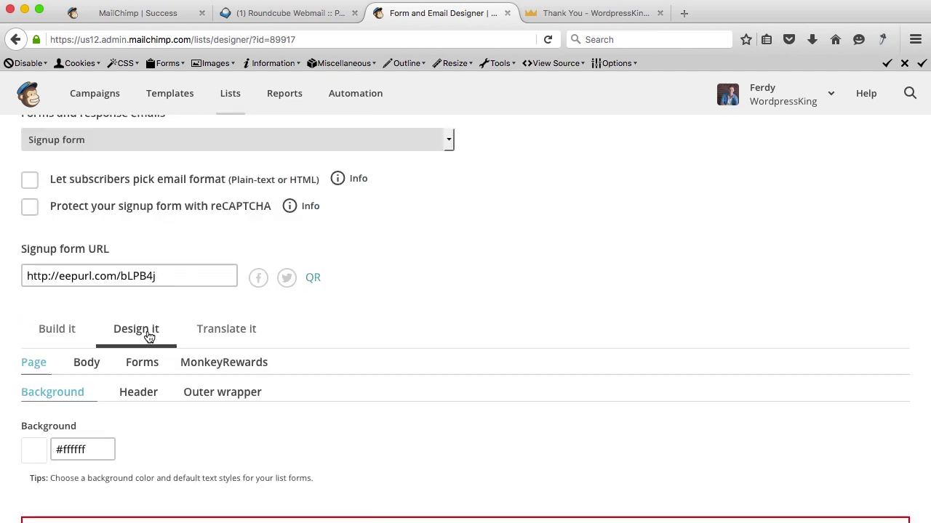
left_click(134, 363)
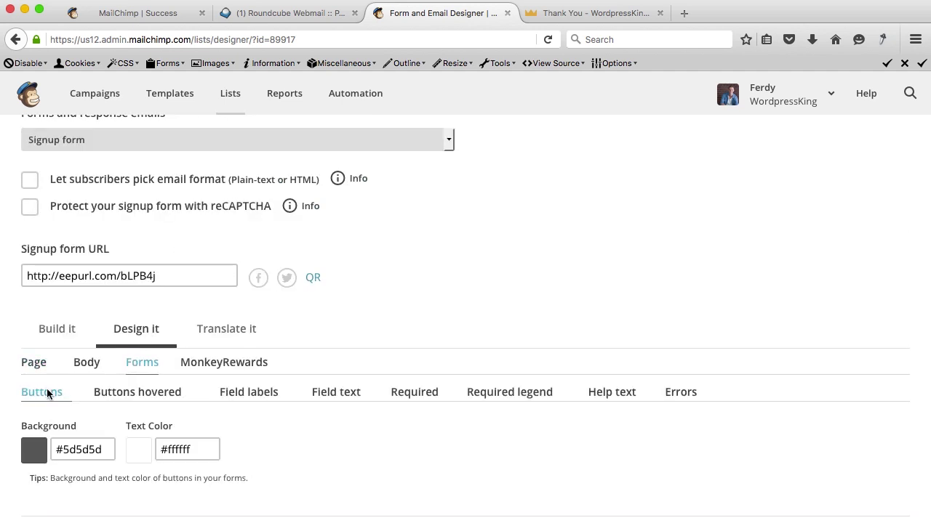
scroll(69, 436, "down", 3)
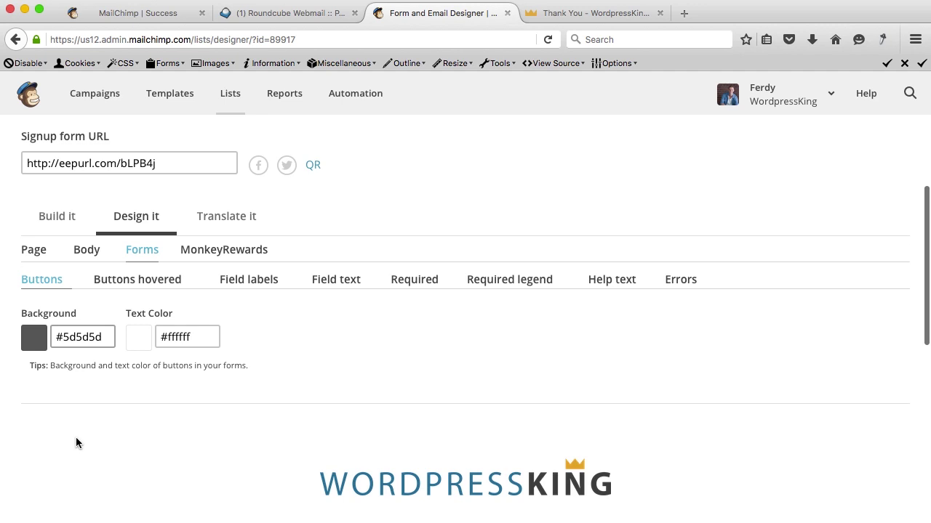
left_click(65, 335)
key("super+a")
type("#22769B")
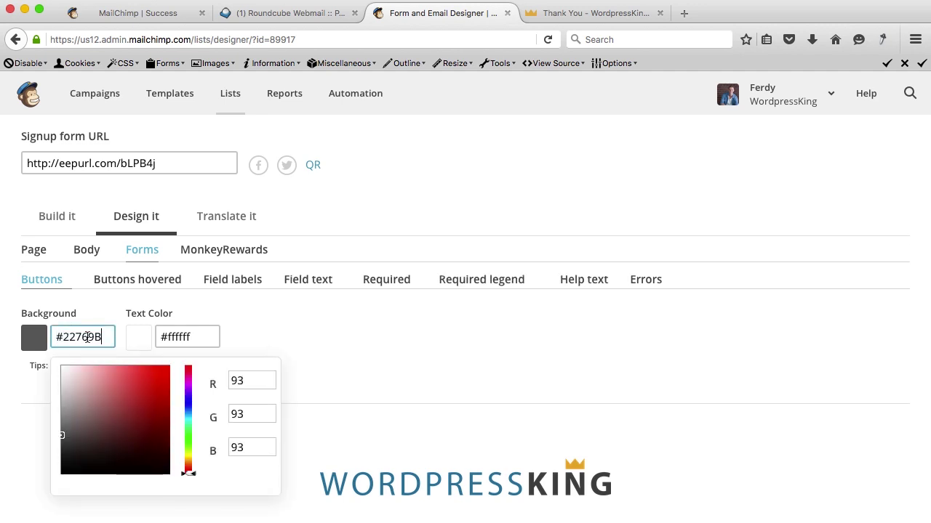
key("Tab")
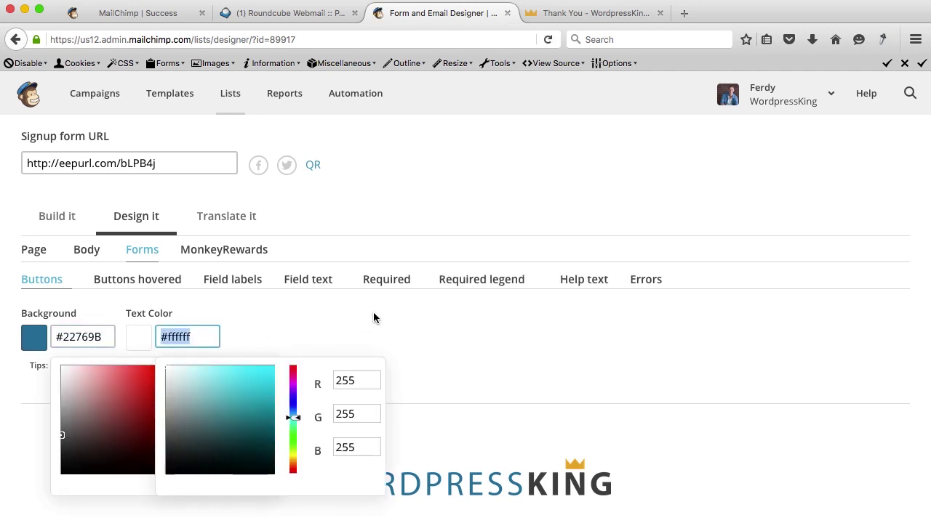
scroll(373, 311, "down", 9)
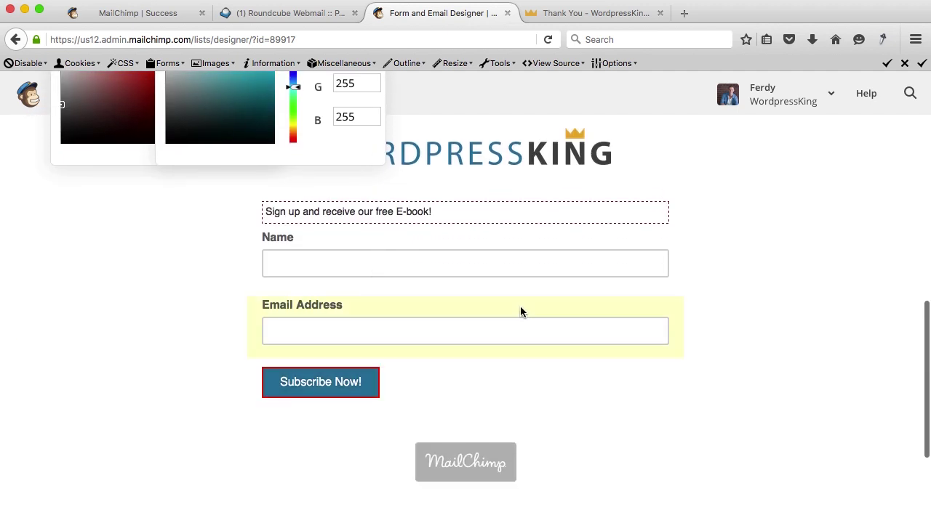
scroll(520, 312, "up", 10)
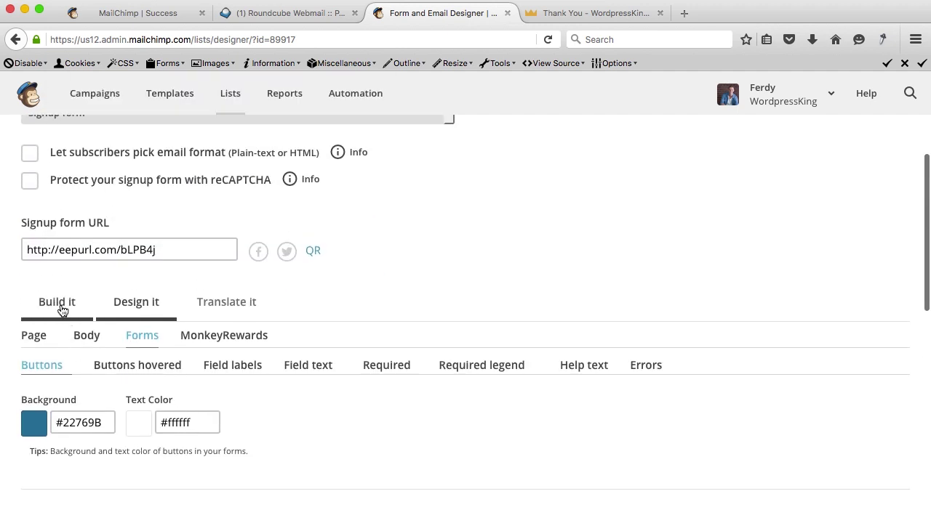
In Build it, toggle reCAPTCHA protection on and back off, then select the signup form URL.
left_click(62, 310)
scroll(209, 365, "down", 5)
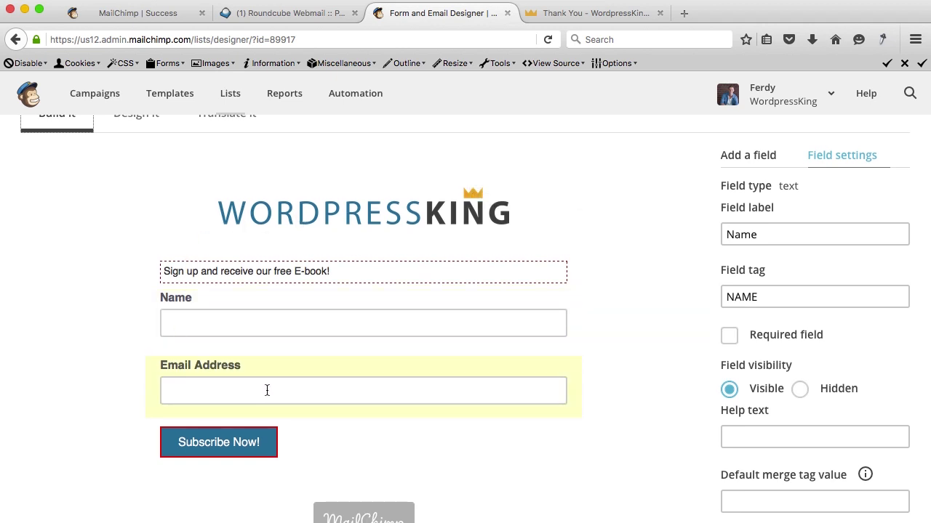
scroll(446, 421, "up", 5)
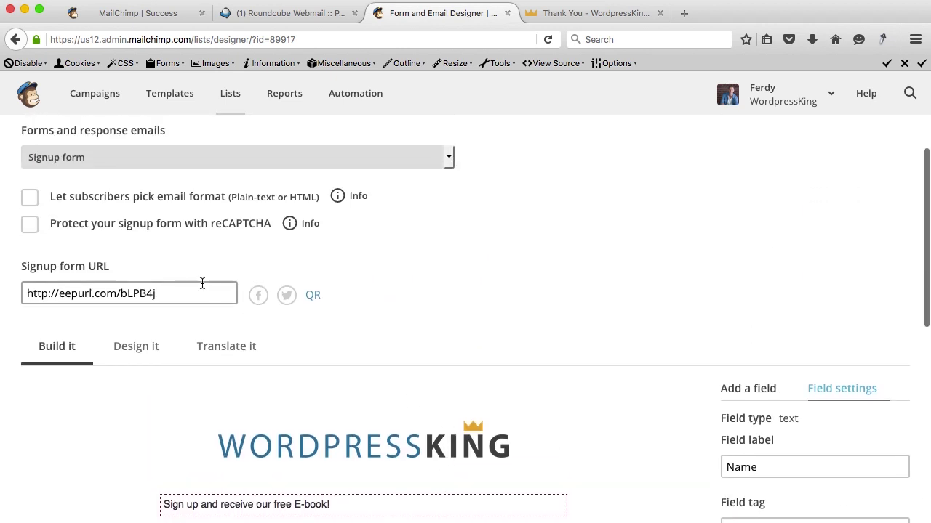
left_click(29, 224)
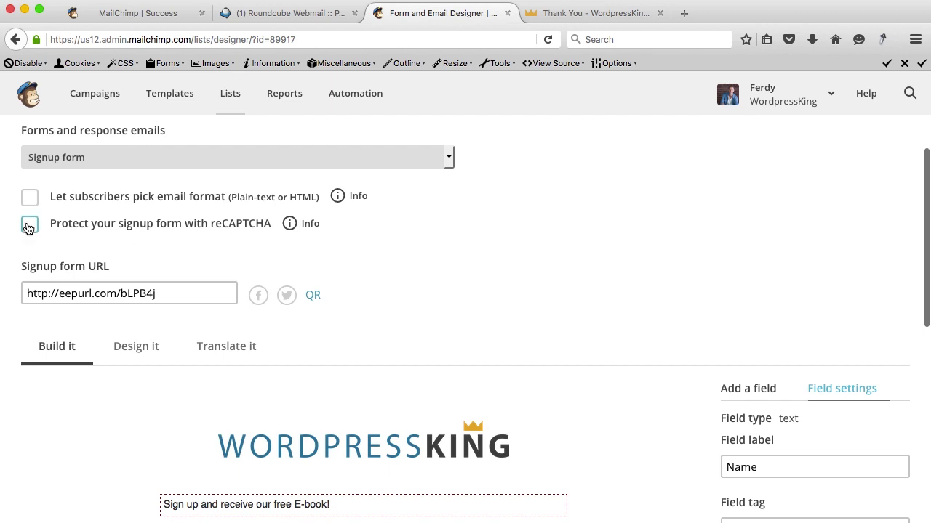
scroll(193, 345, "up", 3)
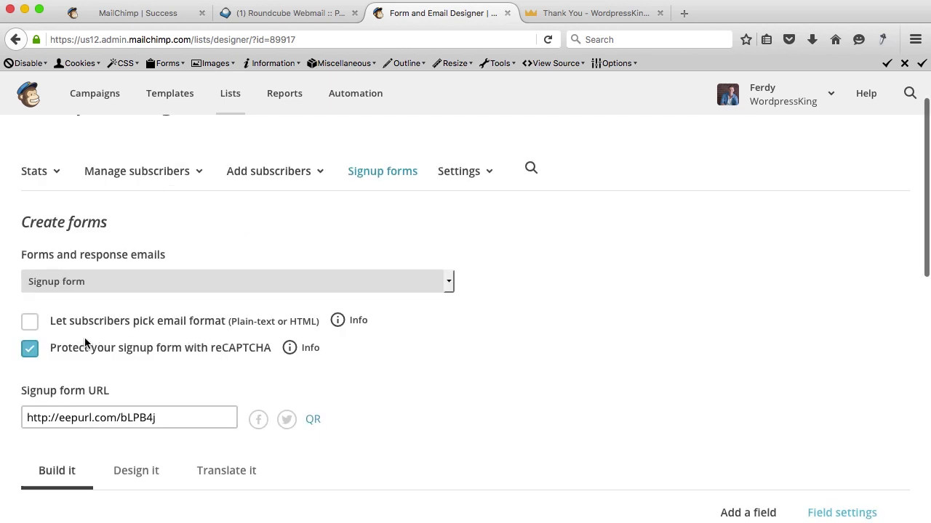
left_click(30, 353)
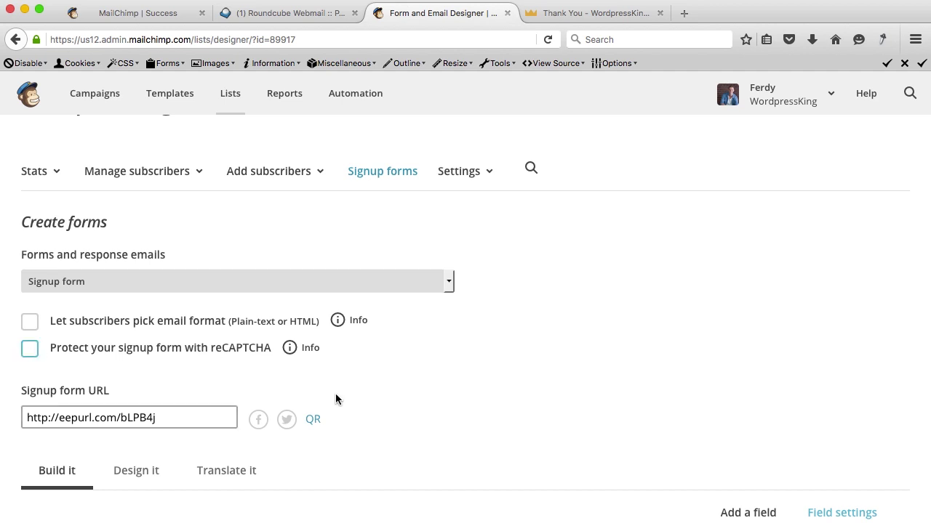
scroll(335, 393, "down", 5)
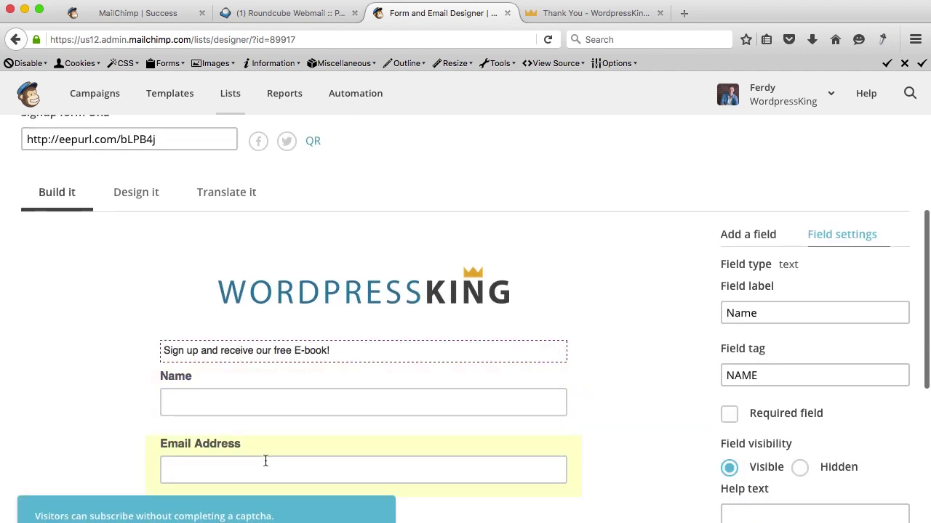
scroll(276, 378, "down", 4)
scroll(275, 379, "up", 4)
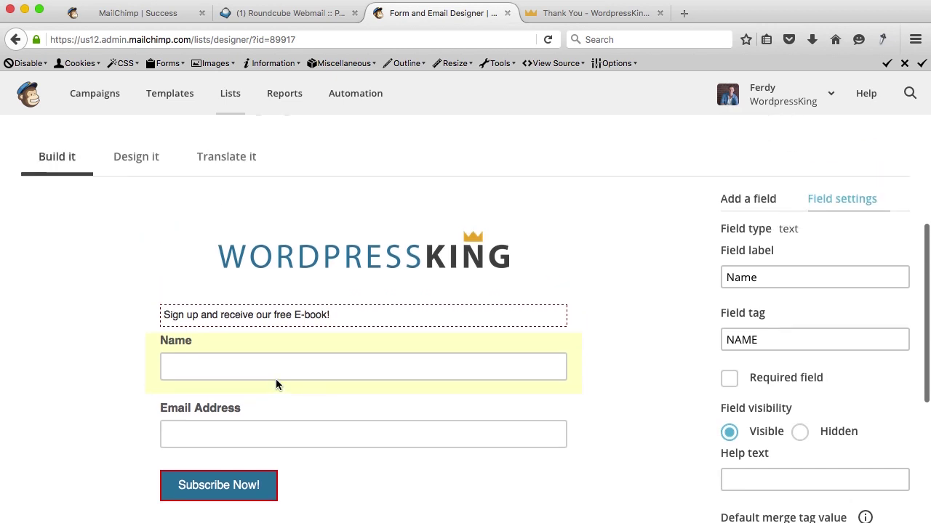
scroll(152, 202, "up", 5)
left_click(110, 267)
key("super+c")
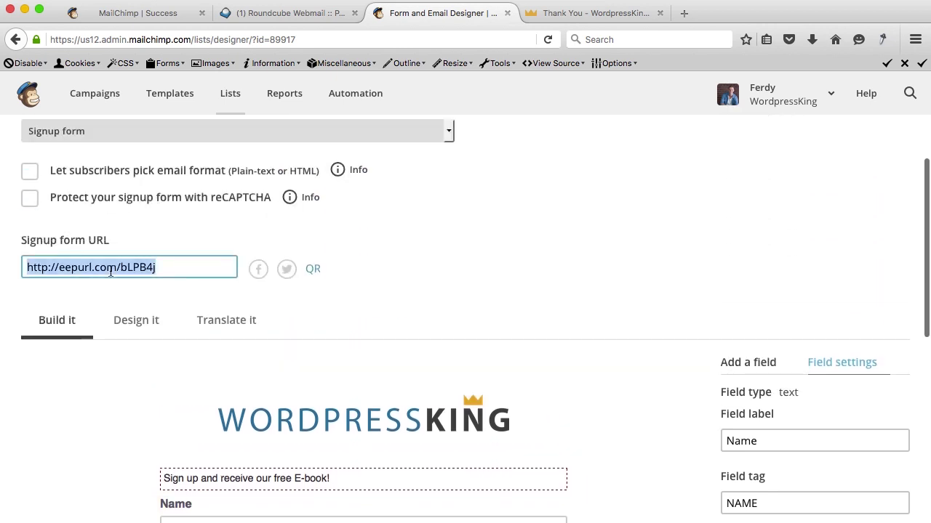
Load the copied signup form URL in a new browser tab.
left_click(683, 13)
key("super+v")
key("Return")
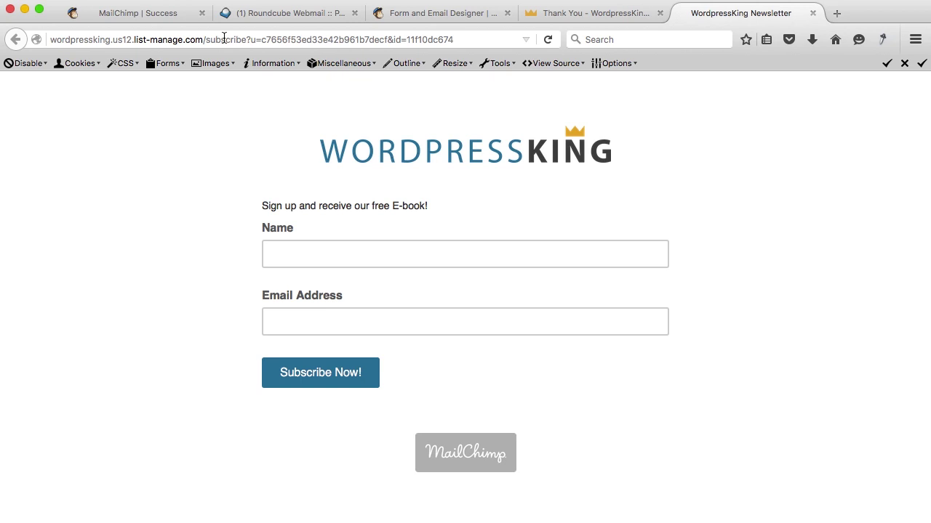
Submit the form with a test subscriber's name and e-mail address, then close the Thank You page.
left_click(294, 259)
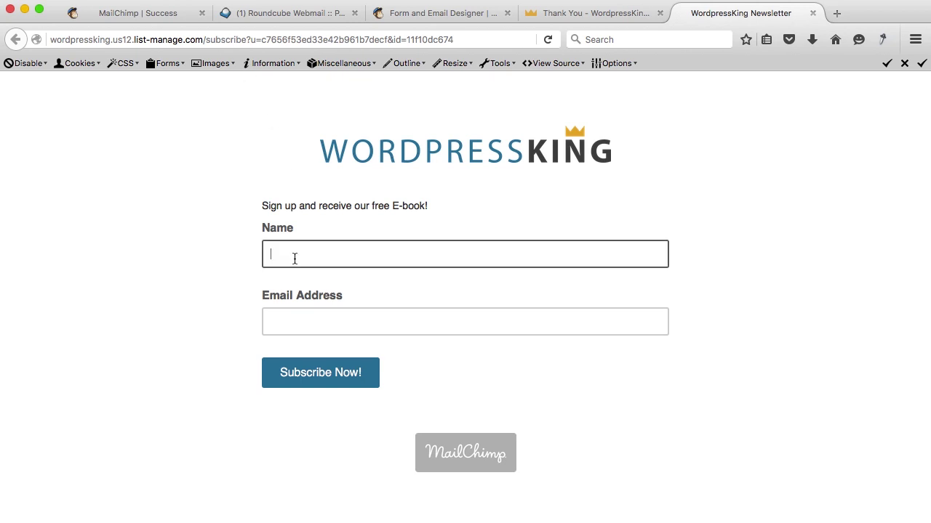
type("Ferdy")
key("Tab")
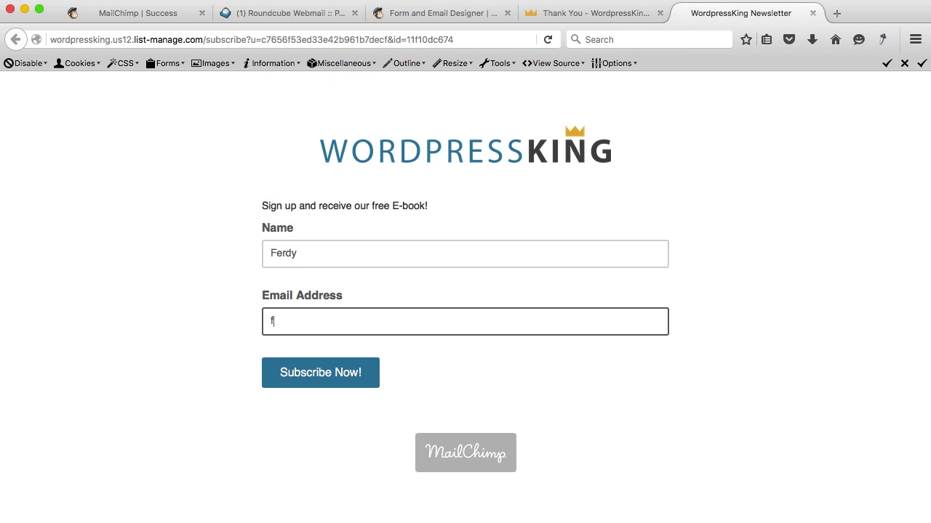
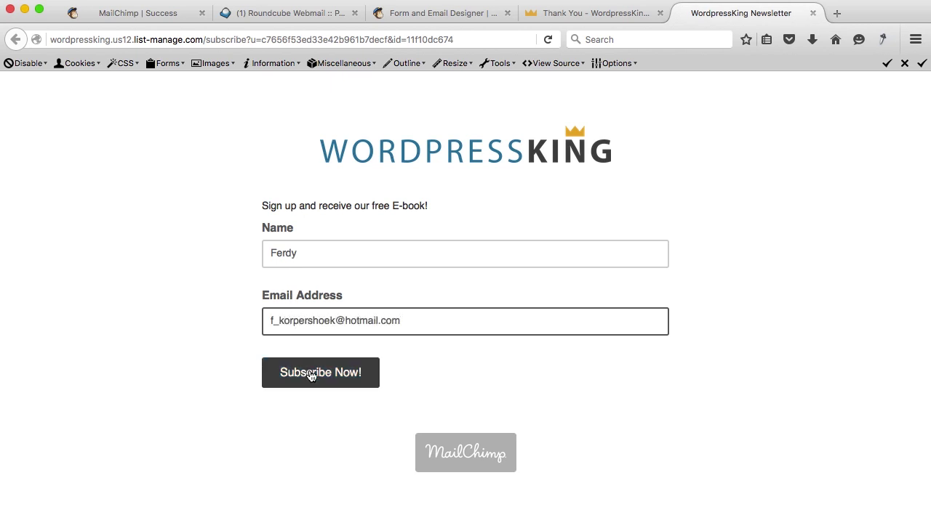
left_click(312, 375)
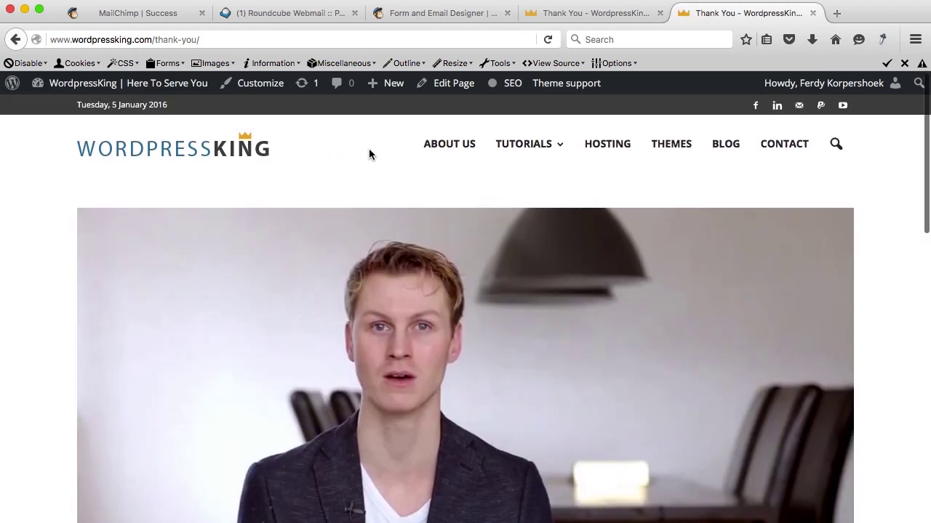
left_click(812, 13)
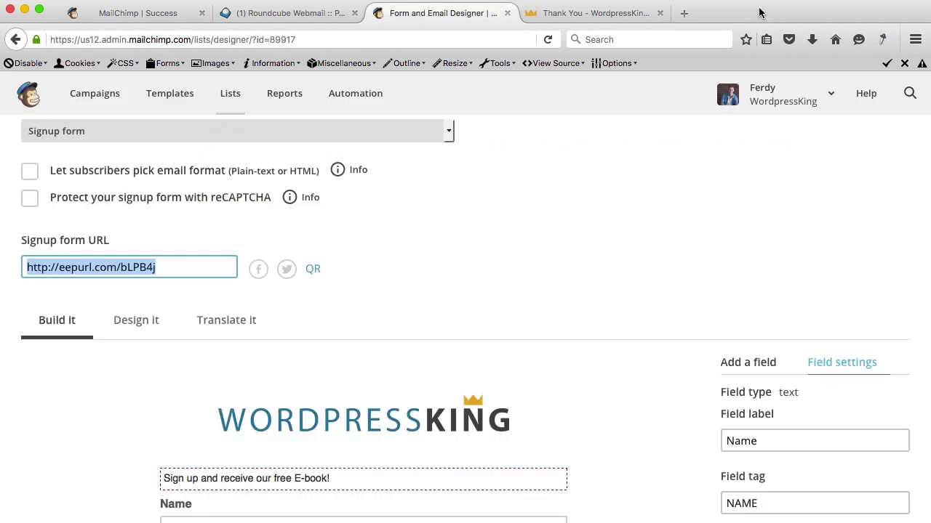
Load hotmail.com in a new browser tab.
left_click(681, 12)
type("hotmail.com/")
key("Return")
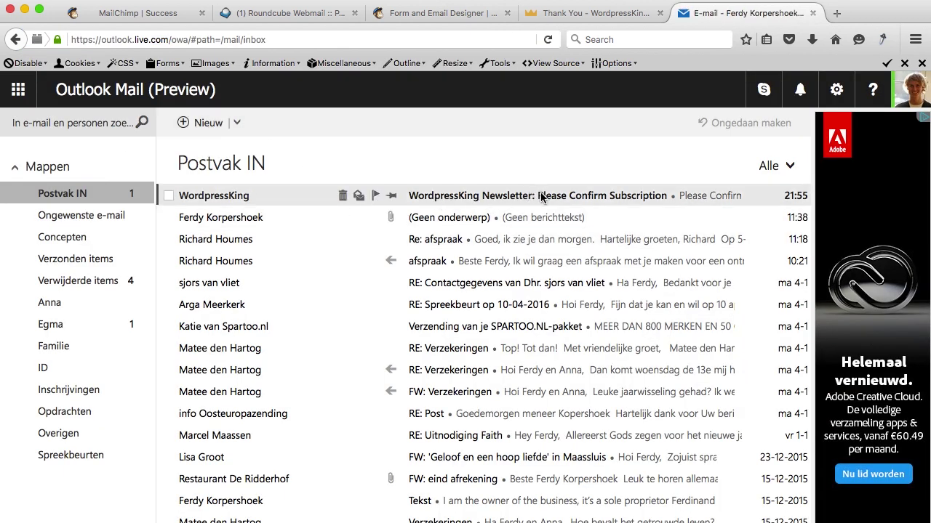
Open the WordpressKing 'Please Confirm Subscription' e-mail and confirm with 'Yes, subscribe me to this list.'.
left_click(225, 195)
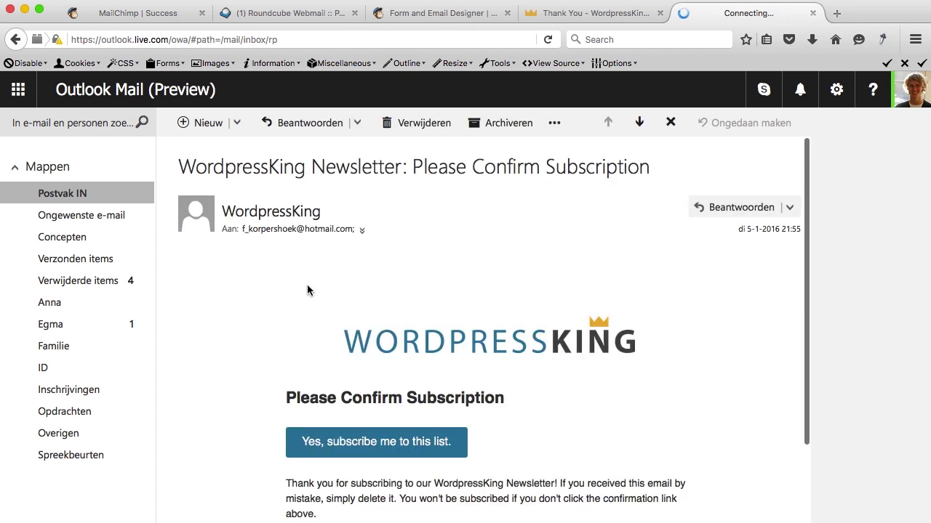
scroll(307, 290, "down", 3)
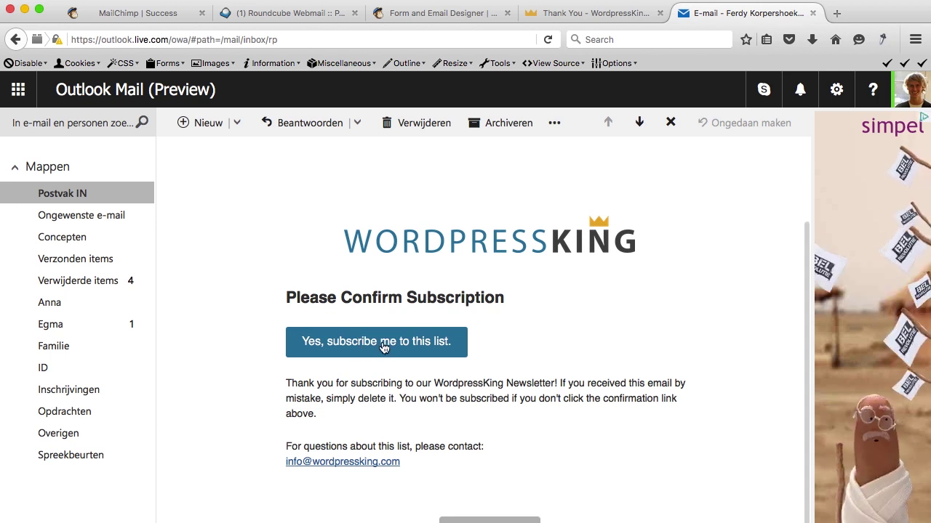
left_click(383, 347)
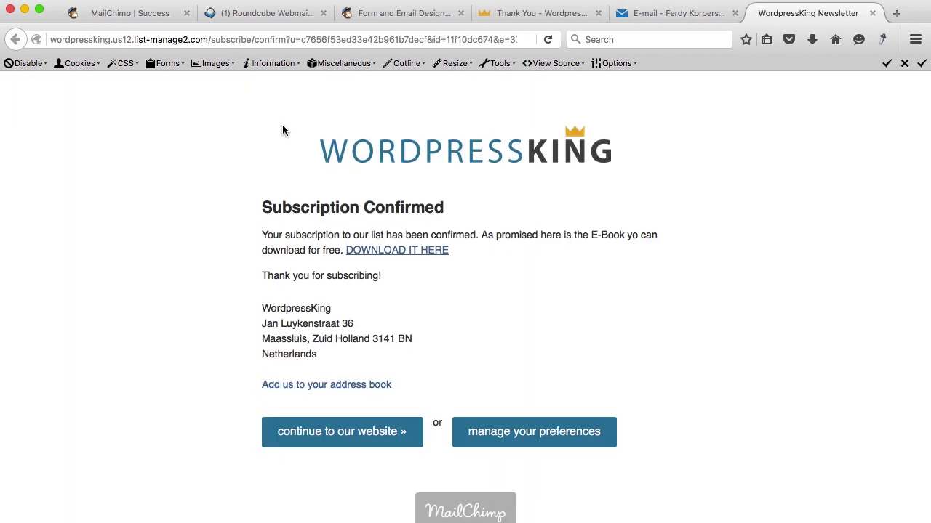
Open the E-book download to check E_Book.pdf, then visit and close the WordpressKing website.
left_click(372, 251)
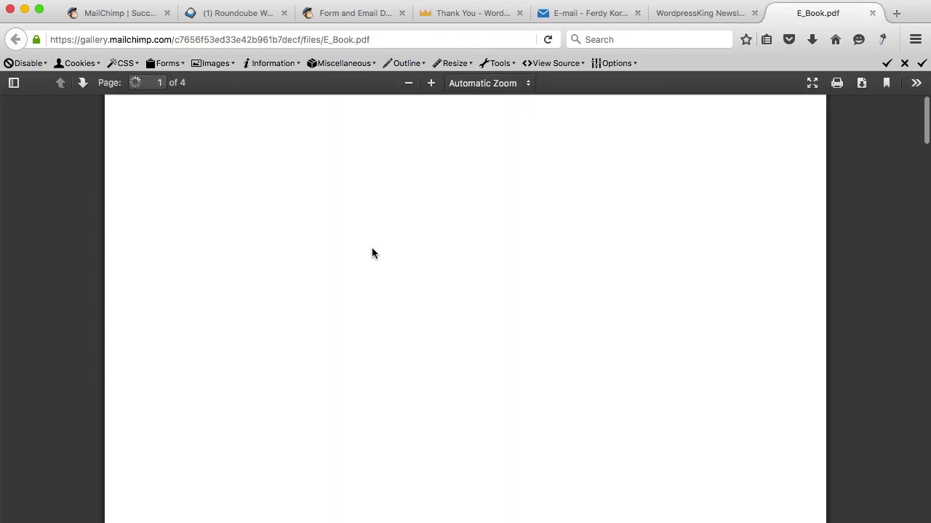
left_click(872, 13)
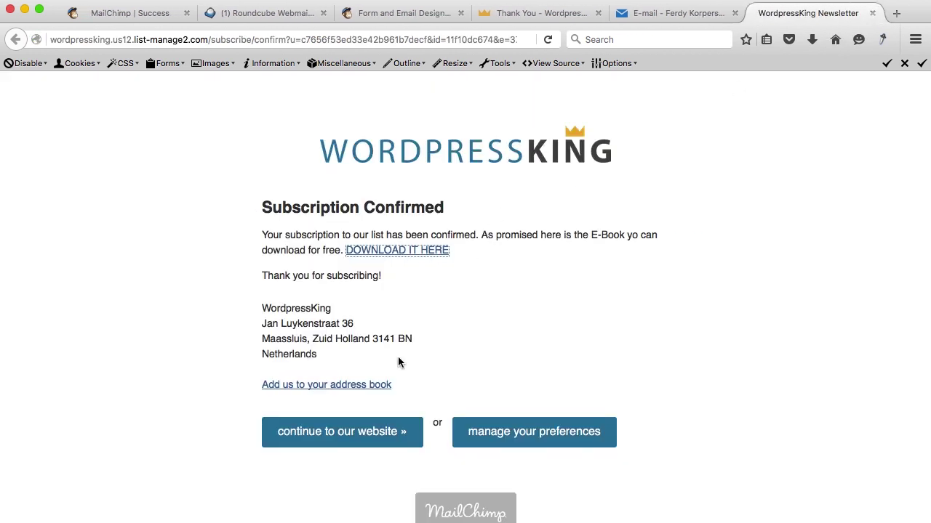
left_click(369, 442)
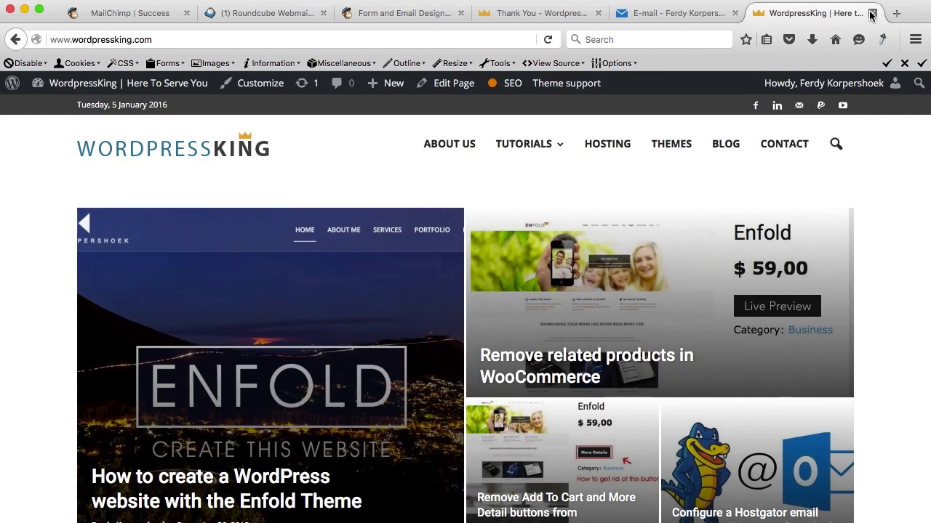
left_click(872, 13)
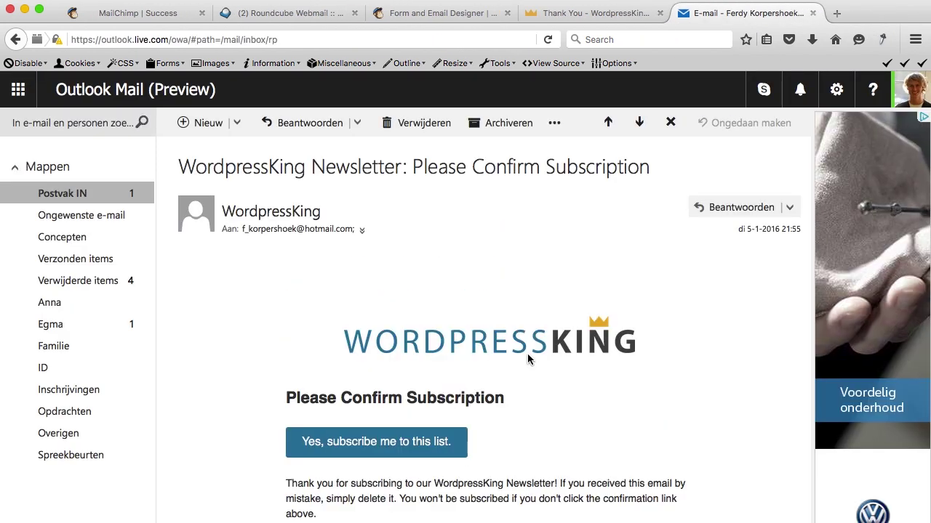
Read through the 'Subscription Confirmed' welcome e-mail, then go back to the MailChimp Form and Email Designer.
left_click(609, 125)
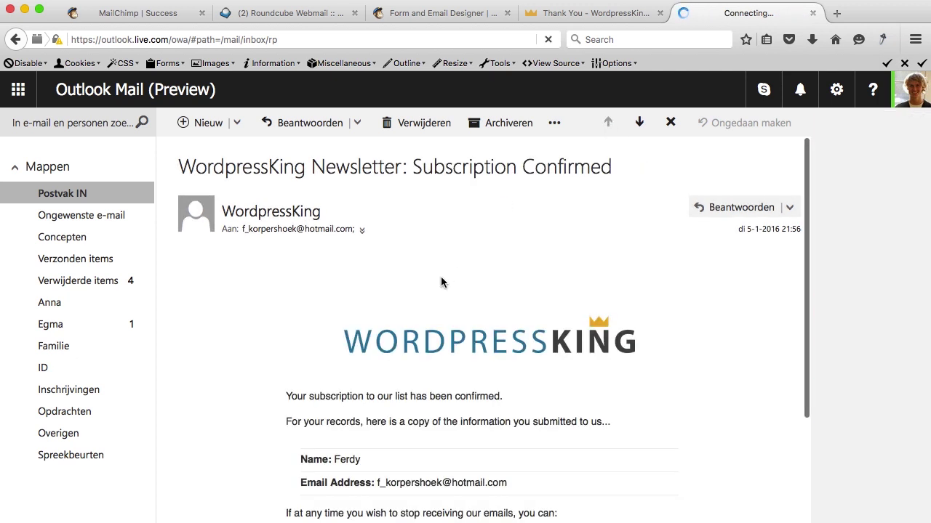
scroll(441, 280, "down", 1)
scroll(440, 282, "down", 2)
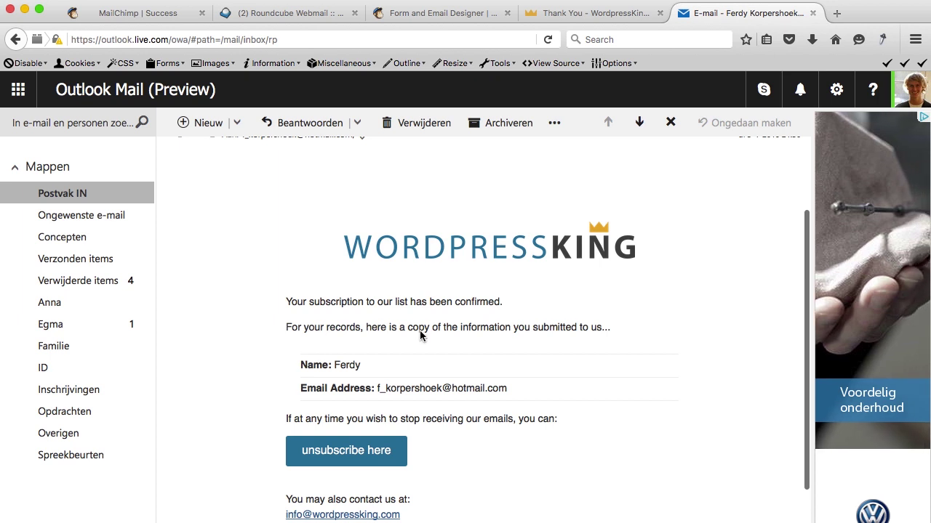
scroll(421, 333, "down", 2)
scroll(421, 335, "down", 1)
scroll(420, 335, "up", 4)
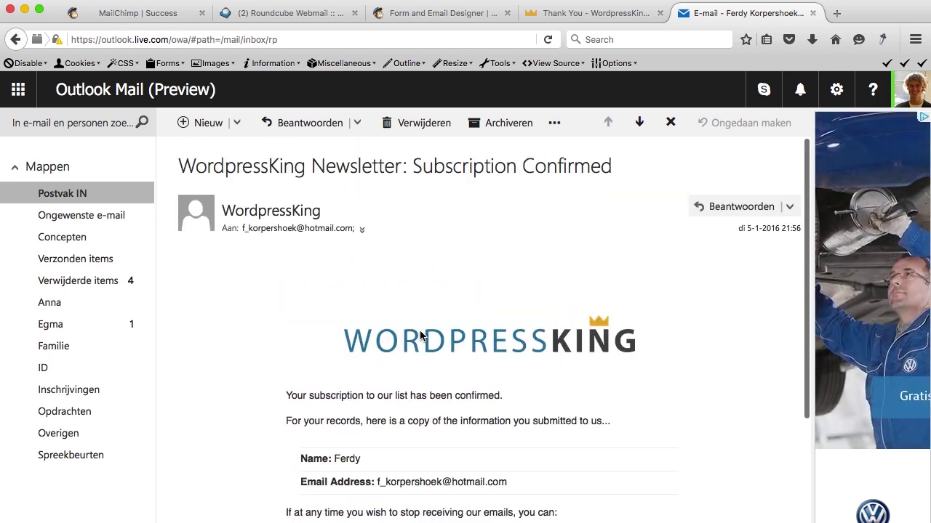
scroll(420, 334, "down", 4)
scroll(420, 335, "up", 1)
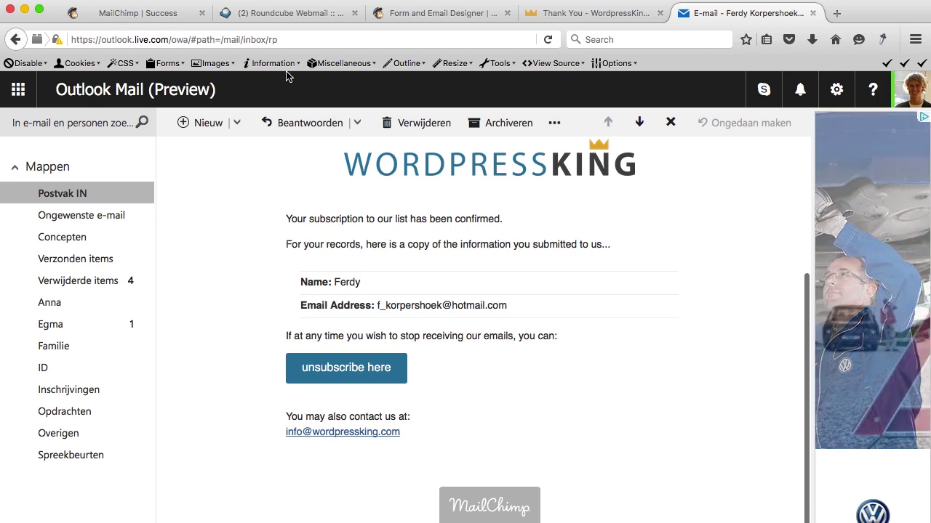
left_click(453, 13)
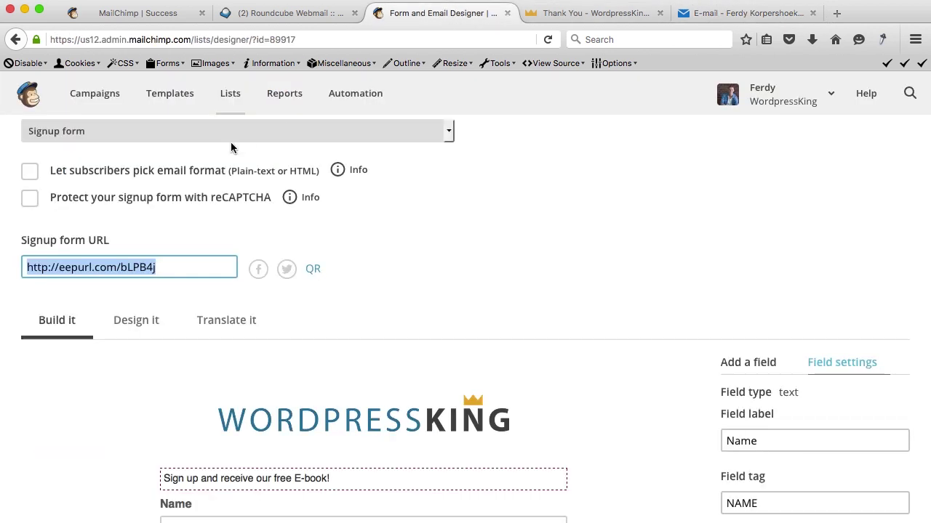
Choose the Final 'welcome' email from the forms and response emails list.
scroll(228, 229, "up", 5)
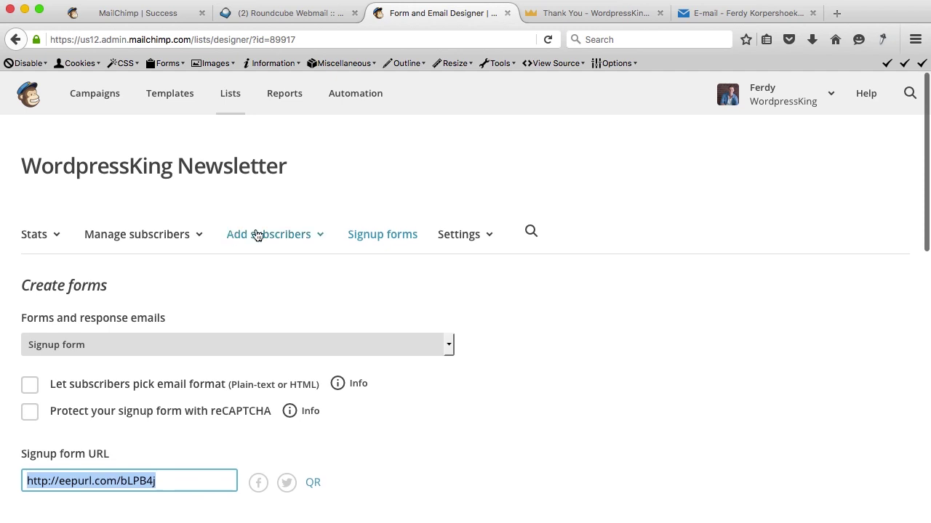
left_click(143, 343)
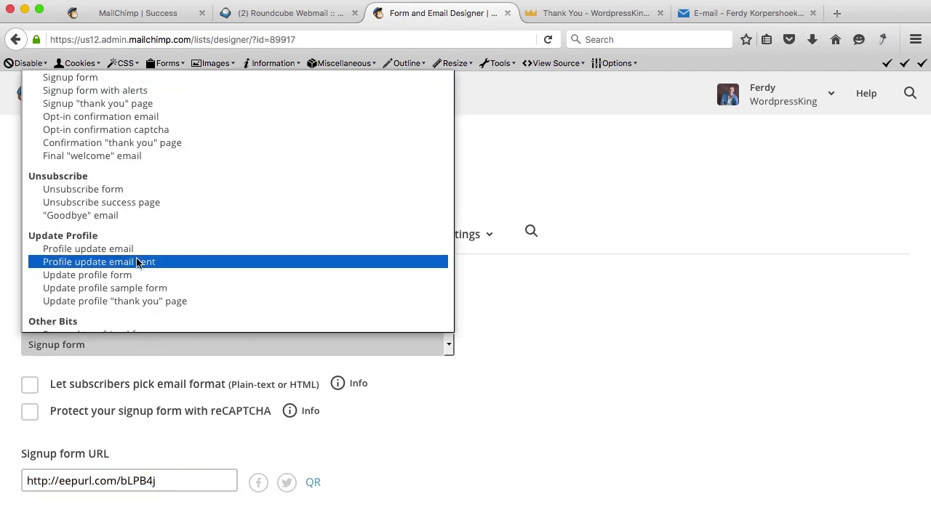
left_click(116, 157)
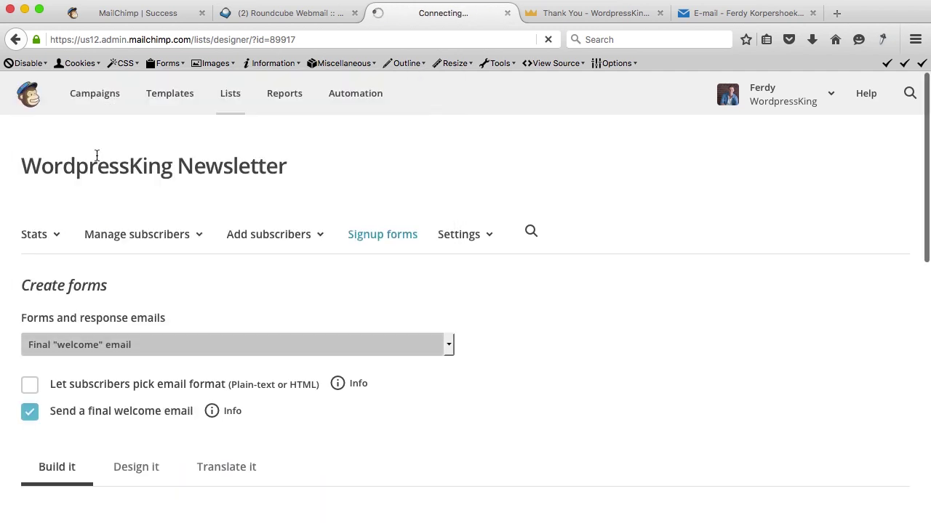
scroll(295, 333, "down", 10)
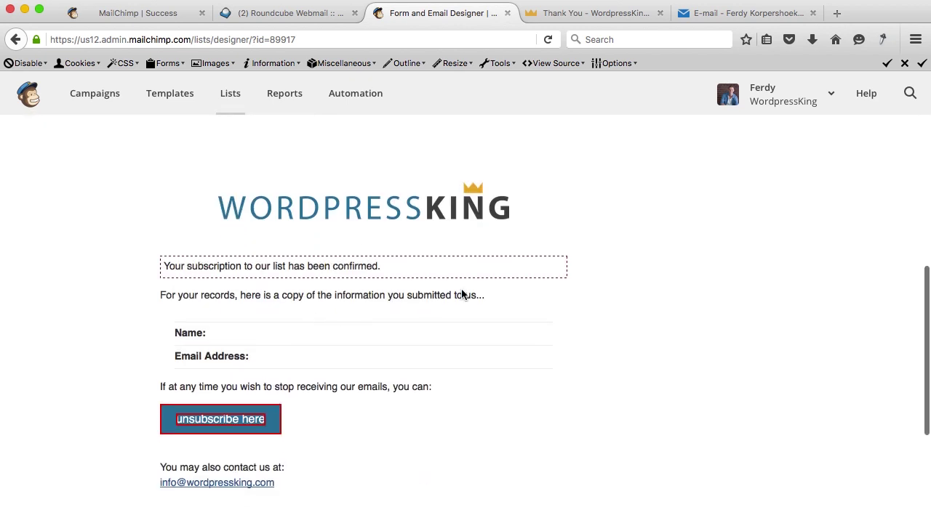
scroll(523, 285, "down", 2)
Append 'Here is your E-book!' to the message, make 'E-book' a link, and save.
mouse_move(316, 193)
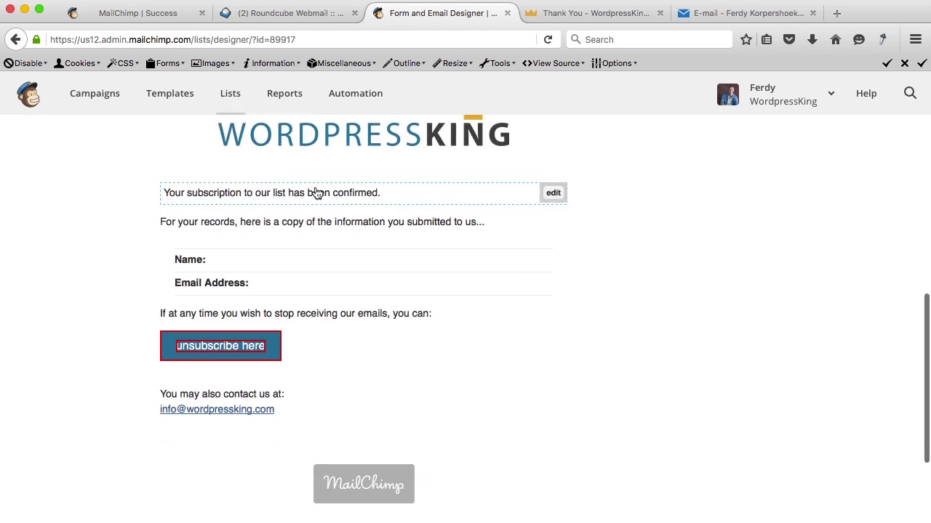
left_click(552, 193)
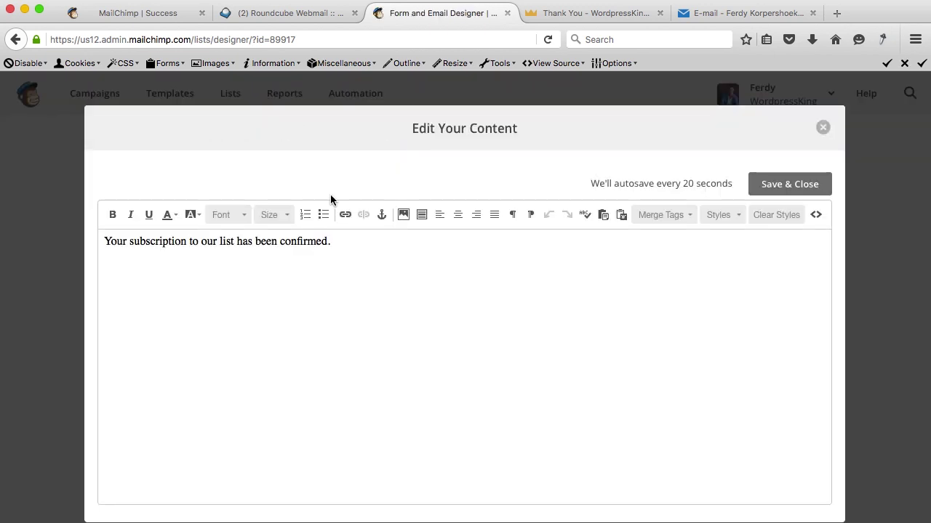
left_click(371, 249)
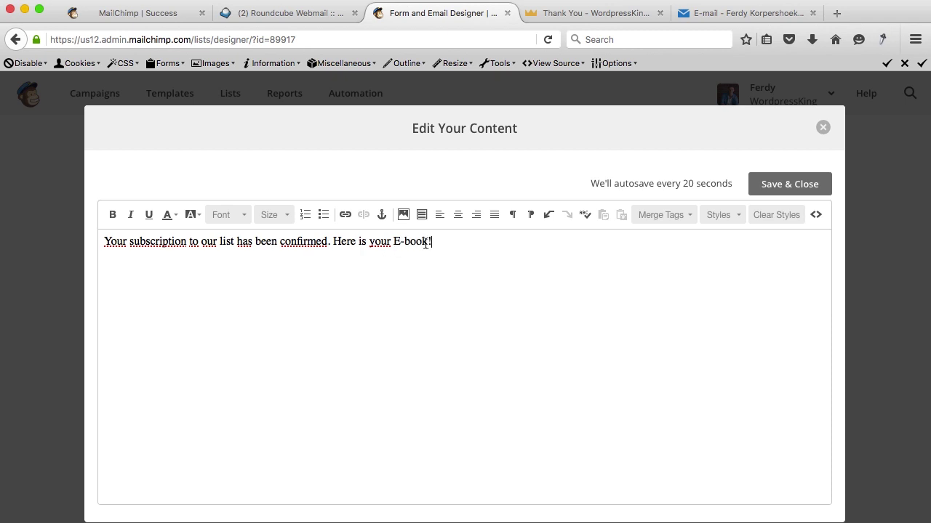
left_click_drag(428, 244, 402, 244)
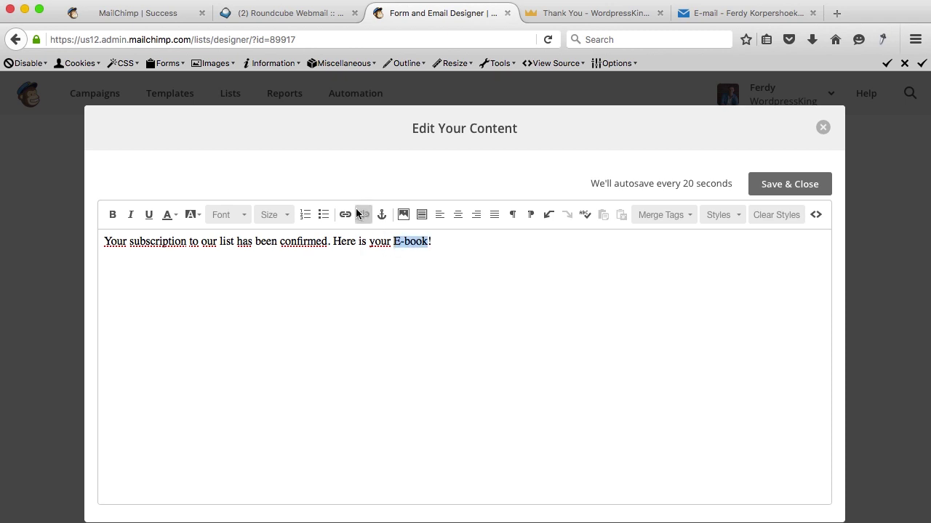
left_click(345, 214)
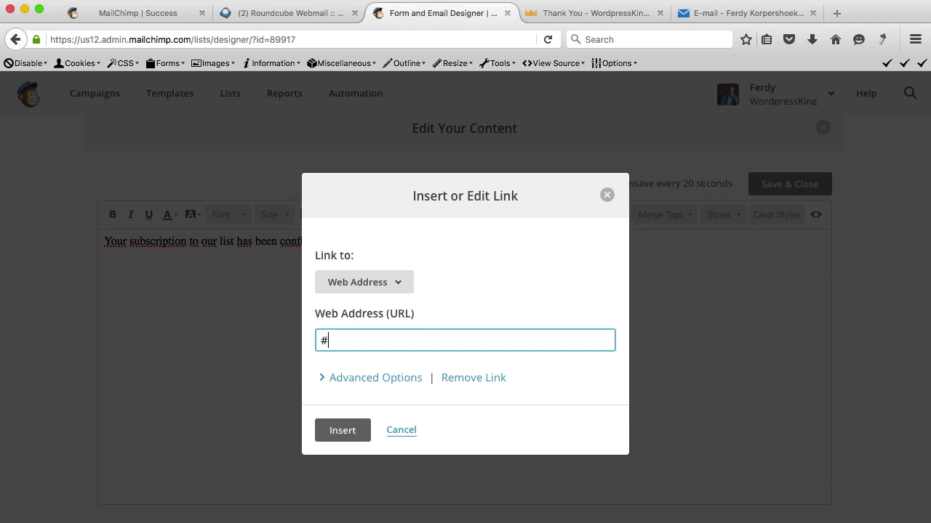
left_click(351, 430)
left_click(789, 184)
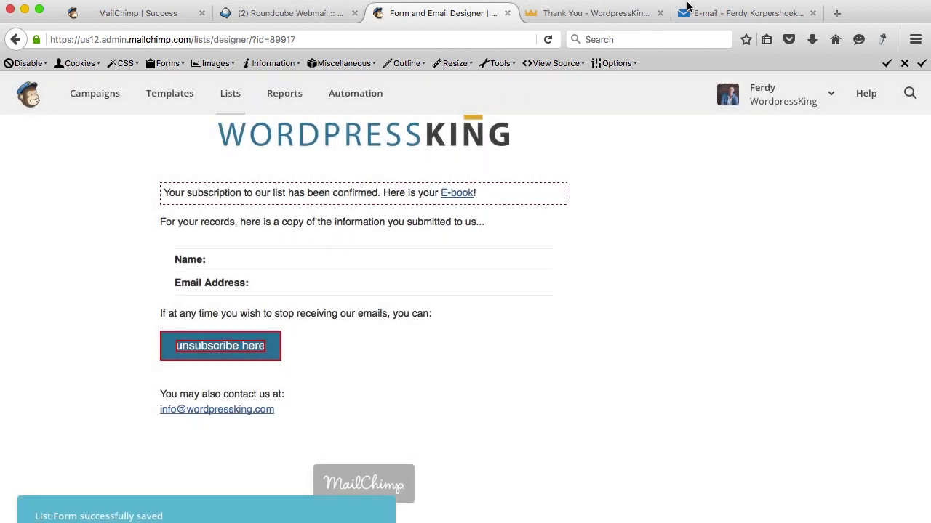
left_click(698, 13)
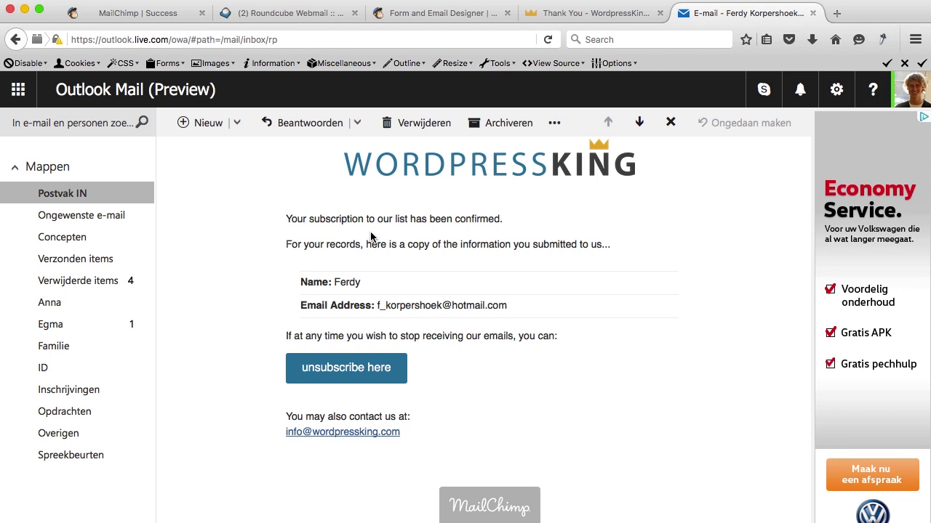
Close the Outlook tab and open the WordpressKing Newsletter list from Lists, dismissing the tips.
left_click(812, 13)
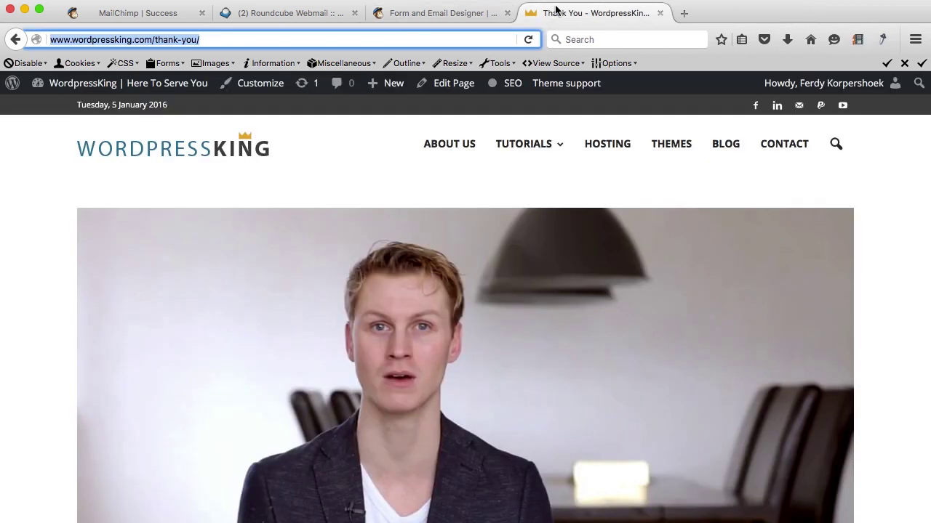
left_click(457, 11)
scroll(264, 206, "up", 5)
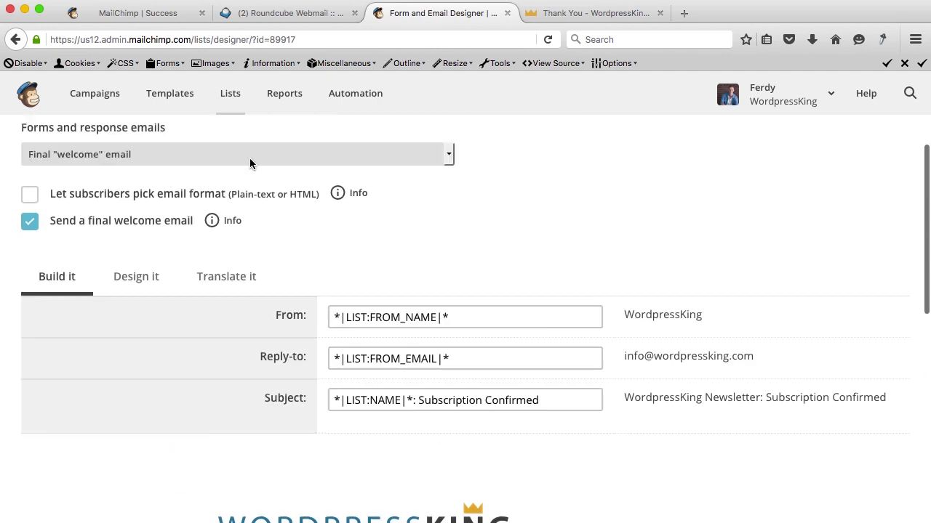
left_click(231, 94)
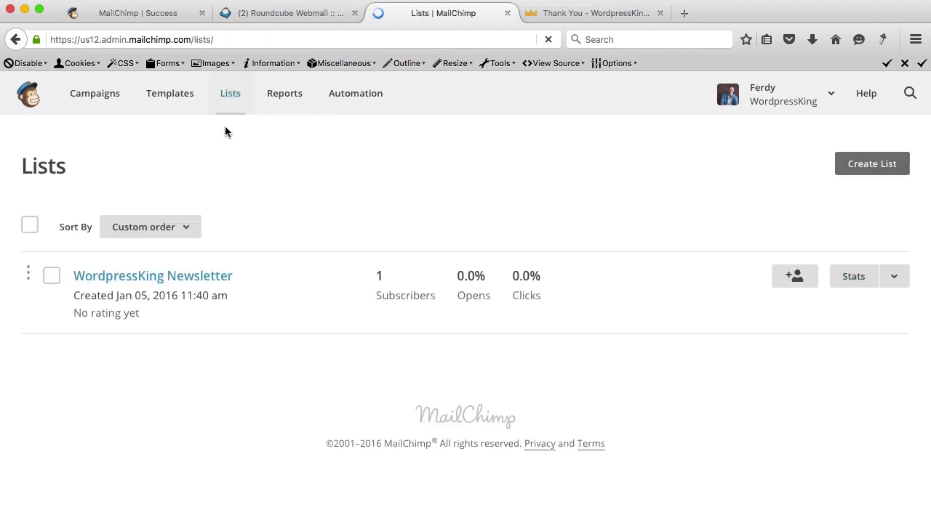
left_click(863, 244)
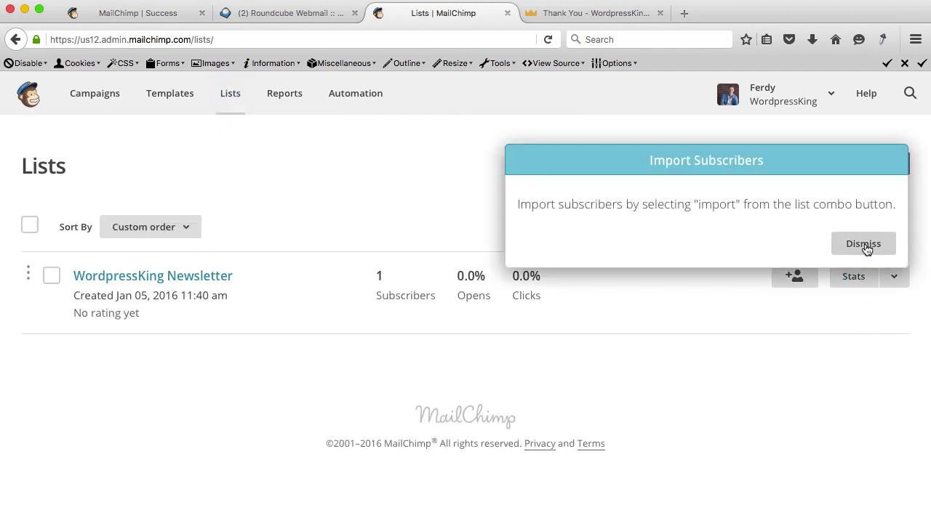
left_click(156, 278)
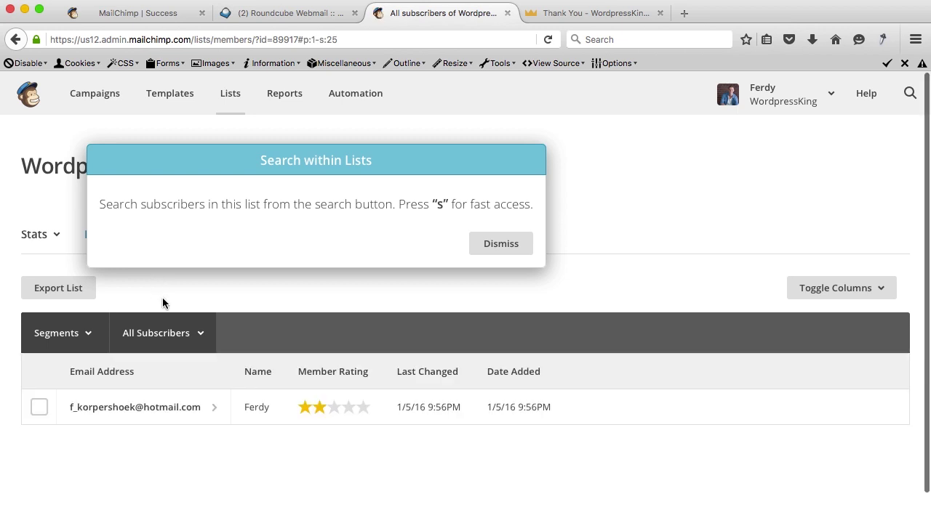
left_click(496, 245)
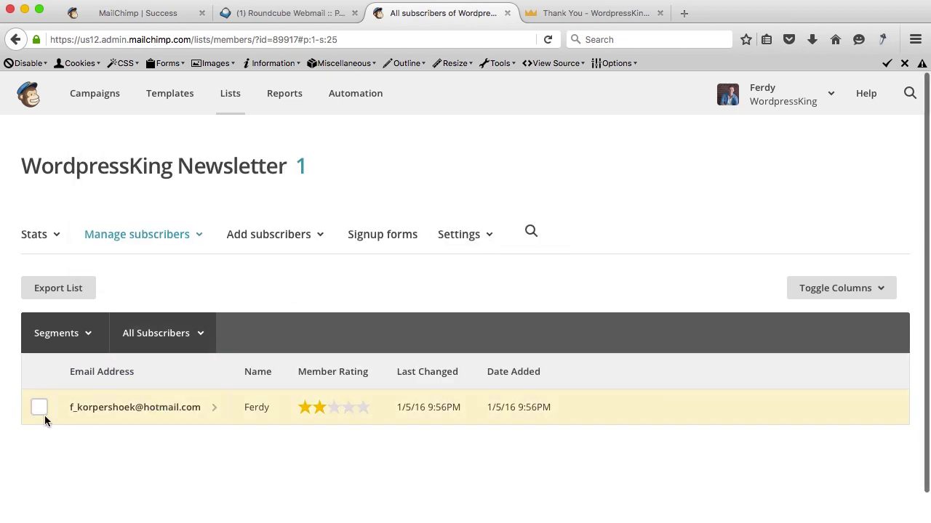
Tick the test subscriber, delete it and confirm, then return to Lists.
scroll(318, 434, "down", 1)
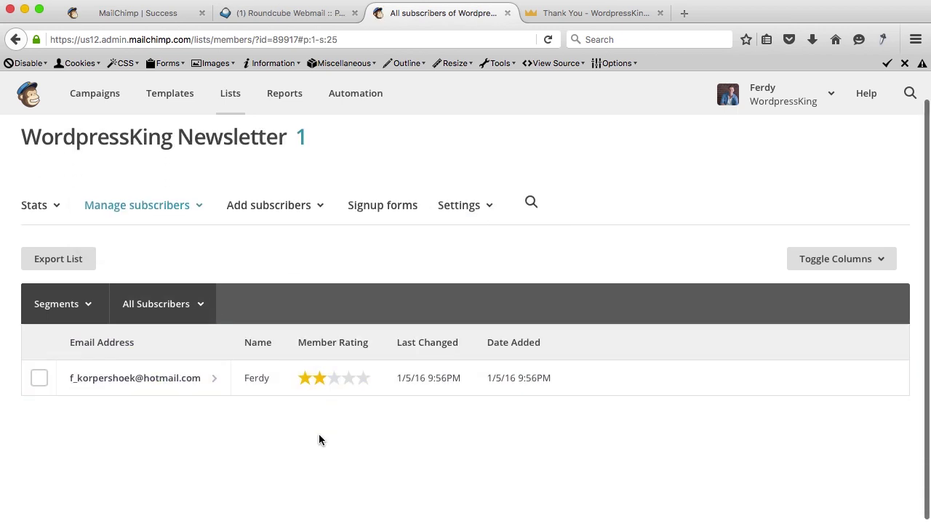
left_click(40, 379)
left_click(218, 261)
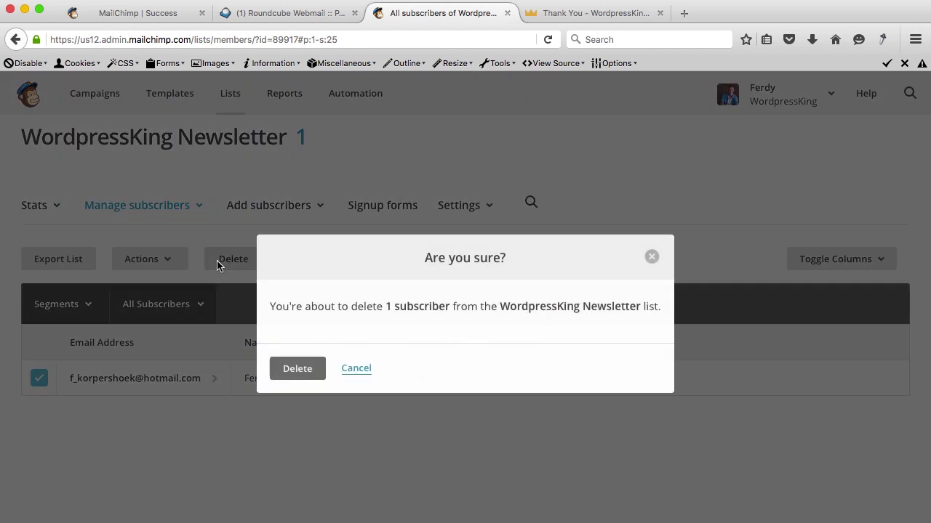
left_click(298, 369)
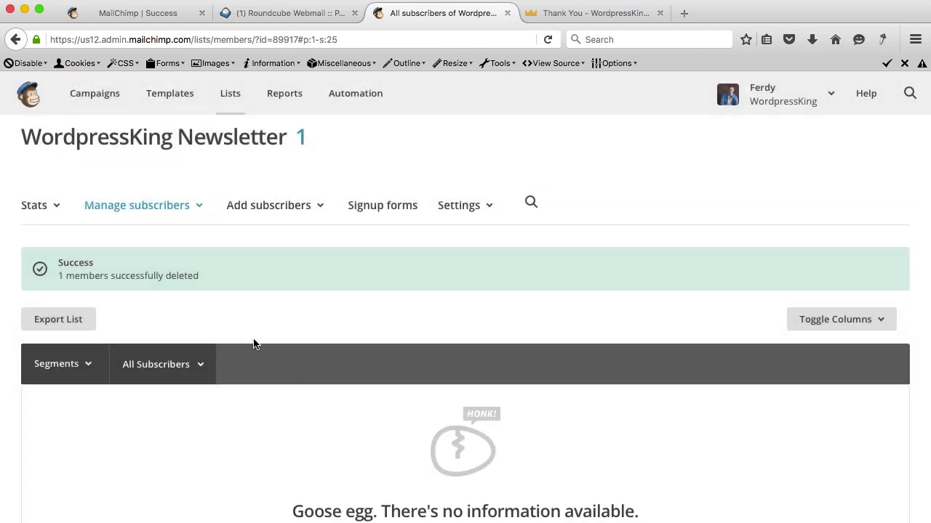
left_click(229, 96)
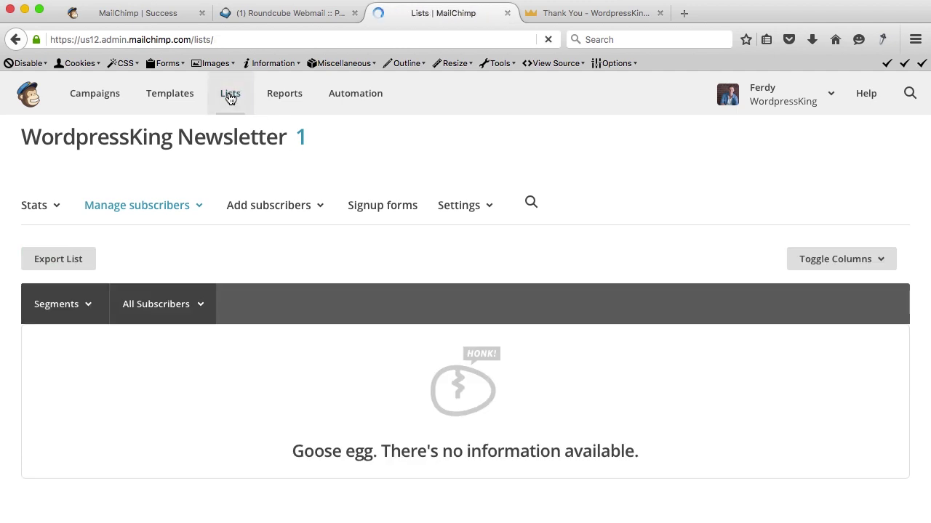
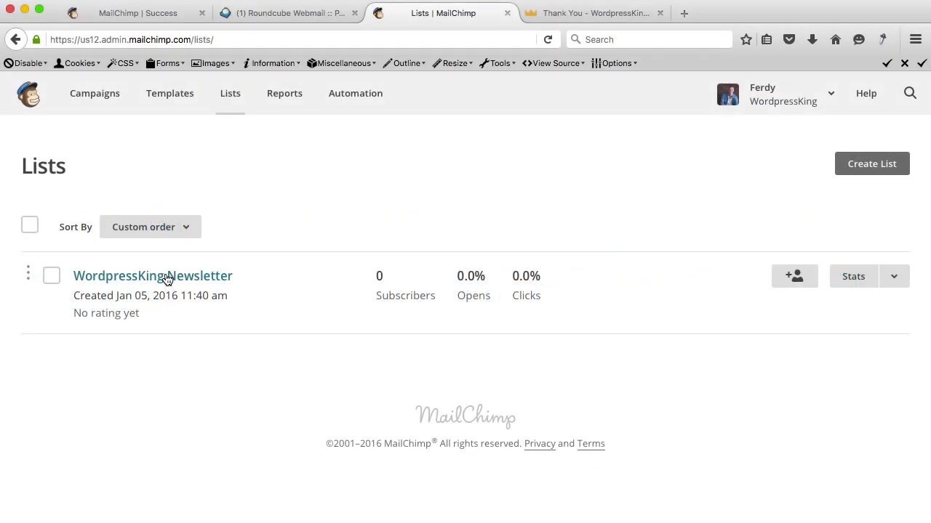
Manually add one subscriber with name, e-mail and emailing permission to the WordpressKing Newsletter list.
left_click(166, 276)
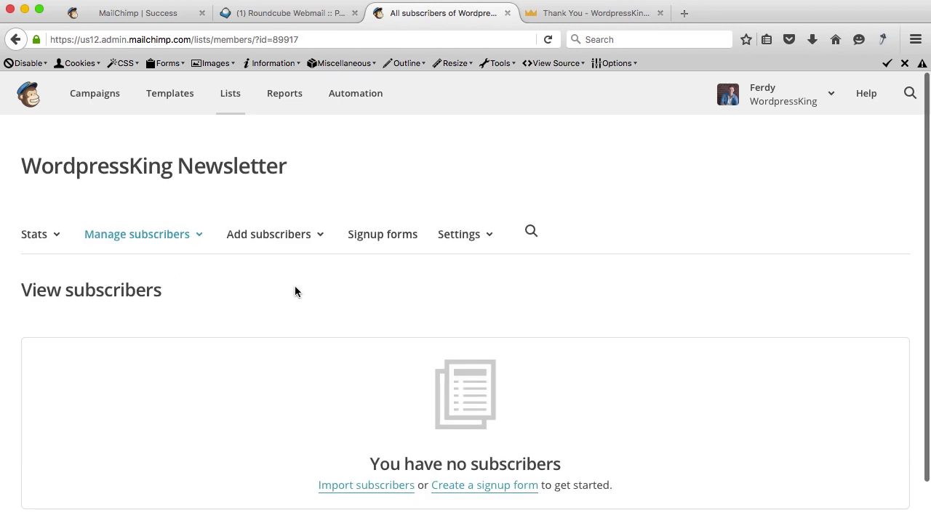
scroll(294, 288, "down", 2)
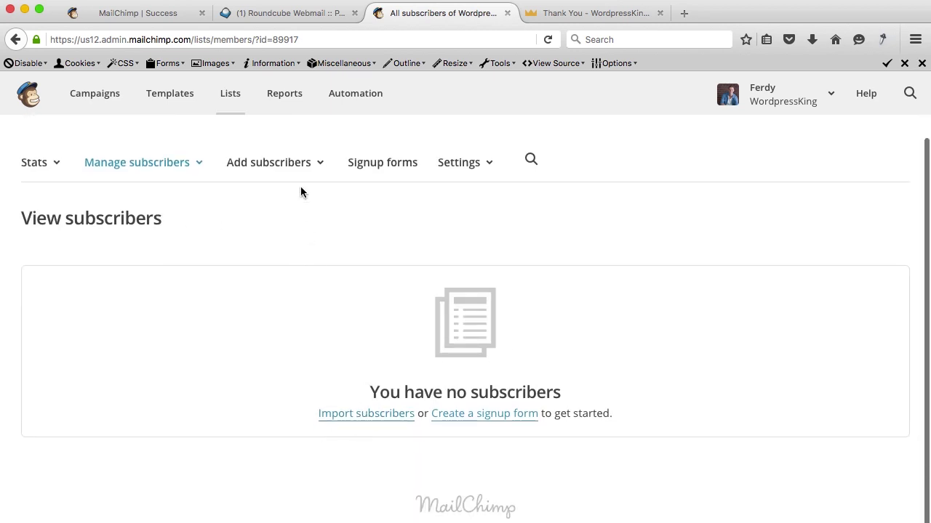
left_click(300, 161)
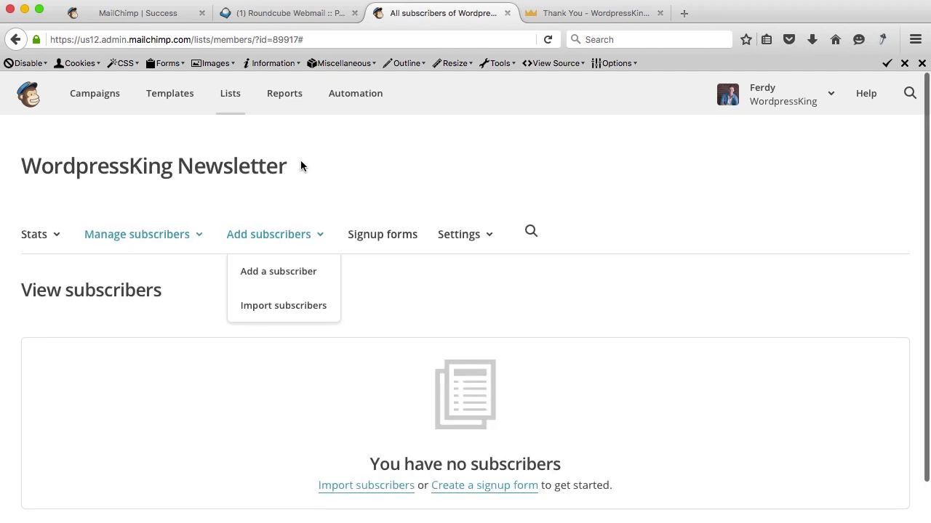
left_click(289, 272)
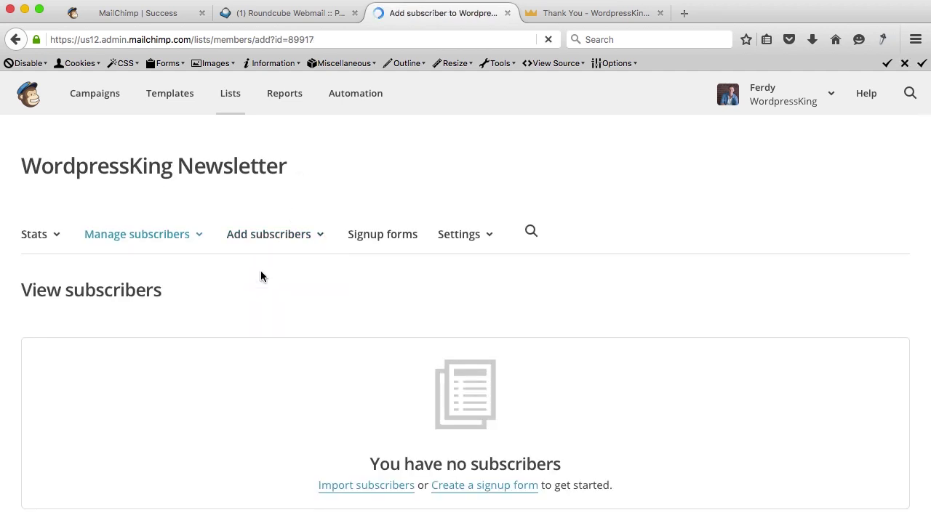
scroll(145, 284, "down", 5)
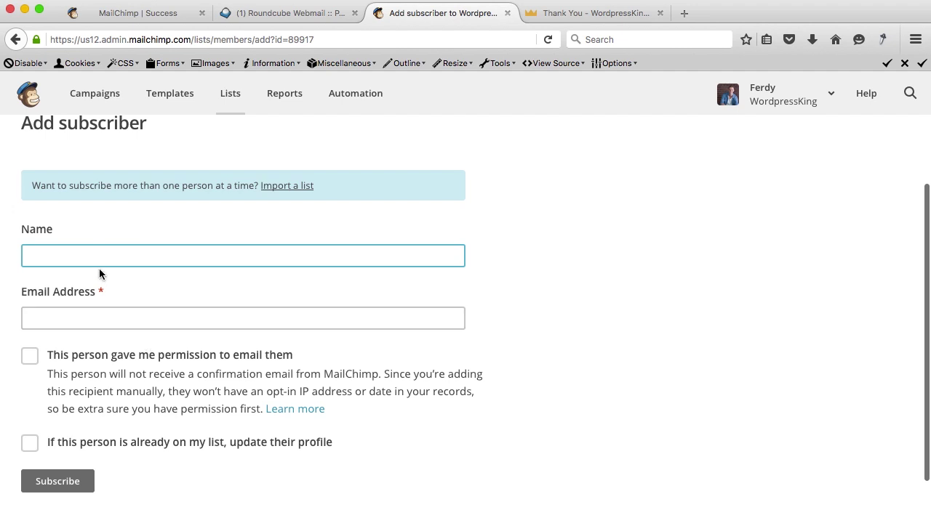
type("Ferdinand")
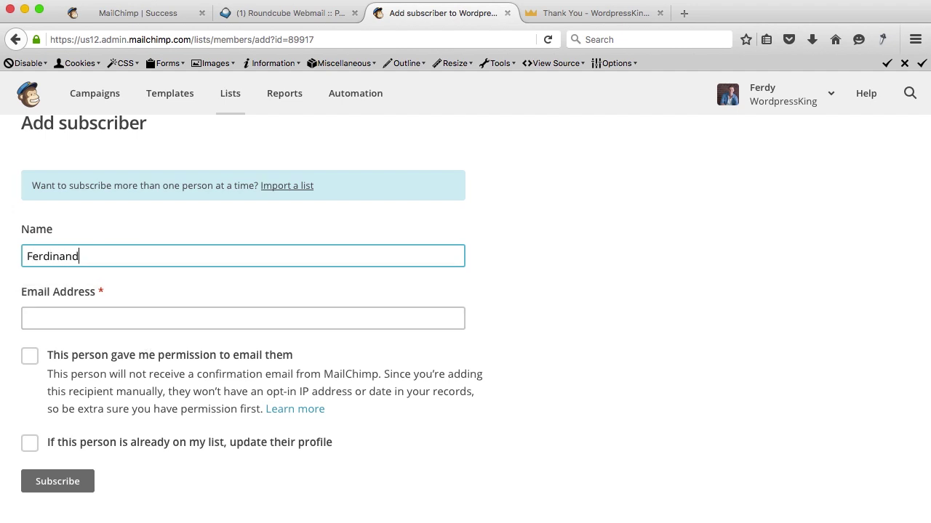
left_click(80, 317)
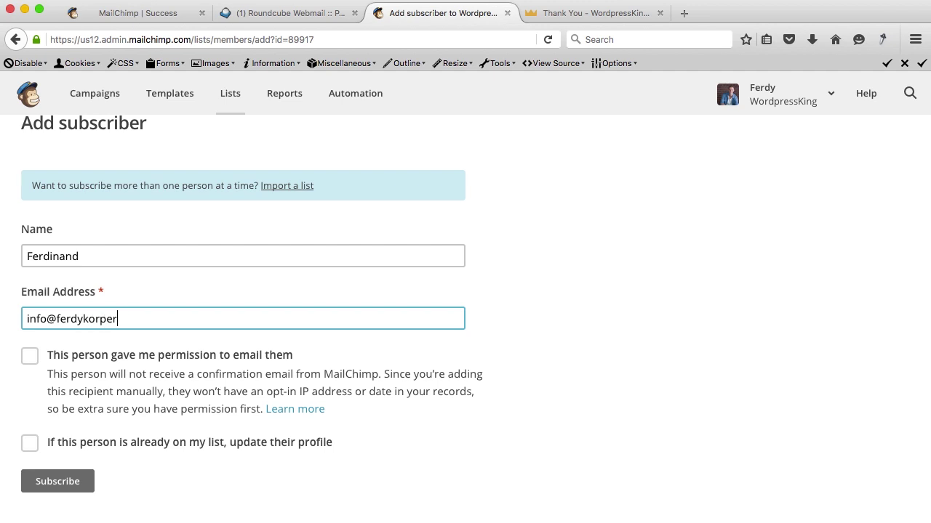
left_click(31, 359)
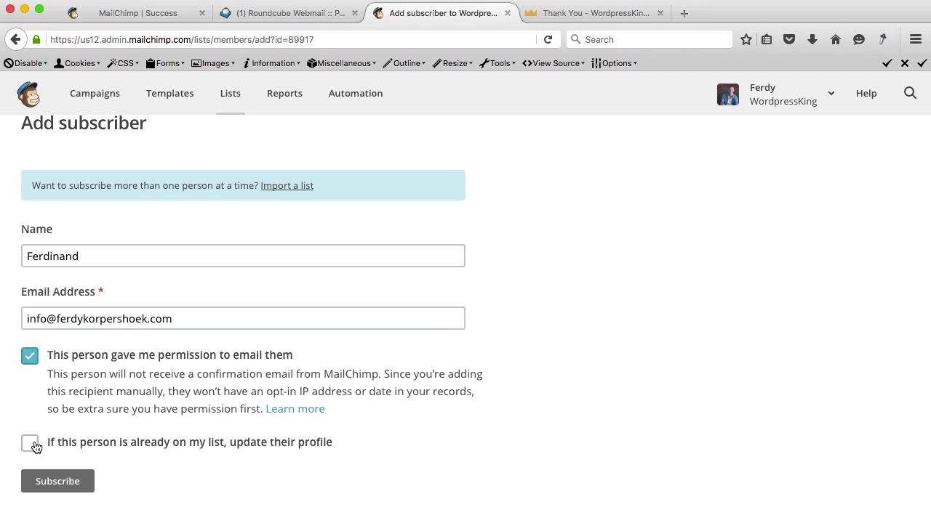
left_click(58, 482)
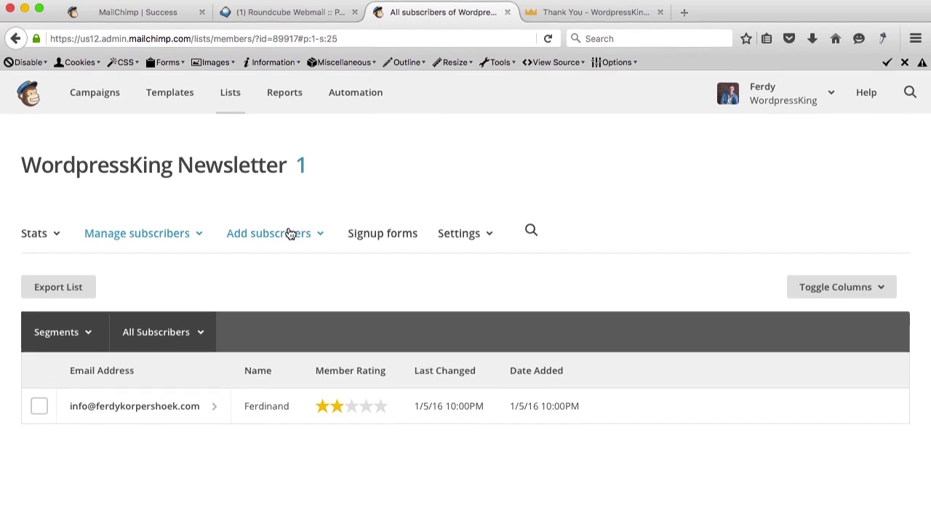
Start a subscriber import and pick CSV or tab-delimited text file over Integrated service.
left_click(290, 233)
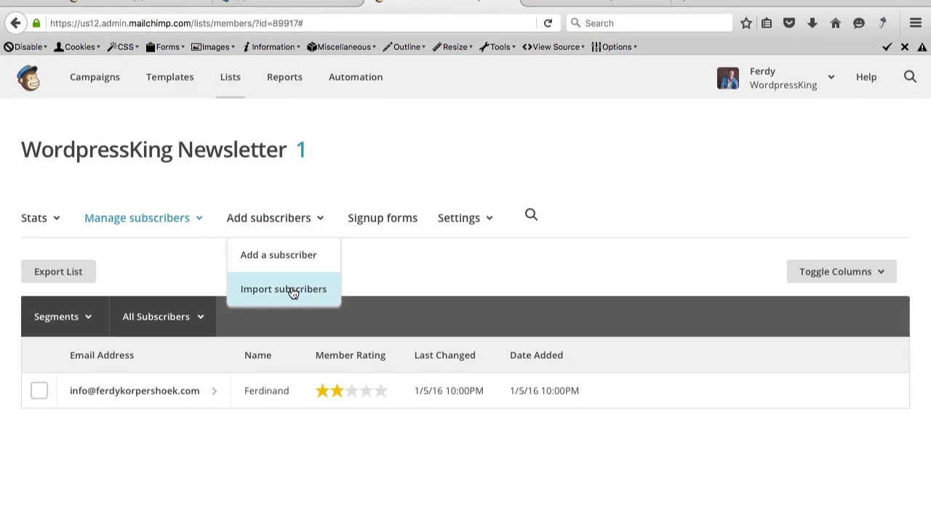
left_click(292, 291)
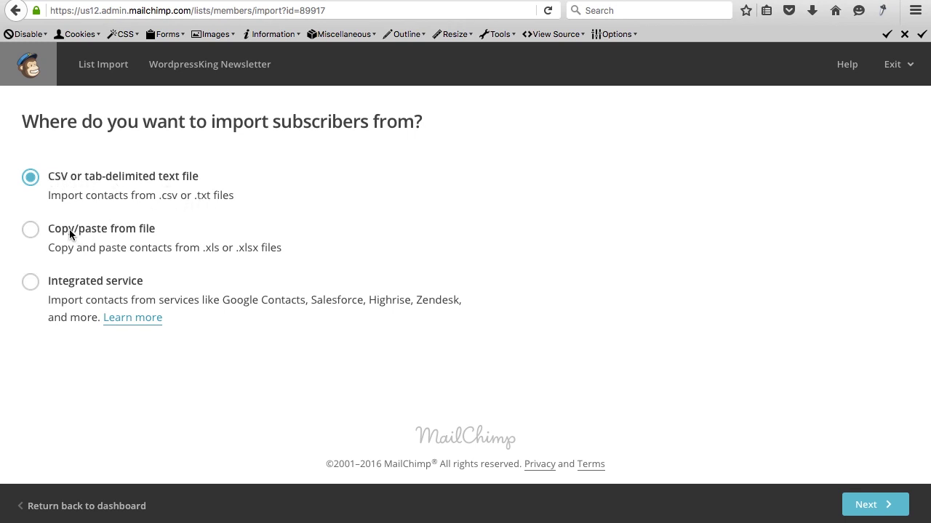
left_click(30, 283)
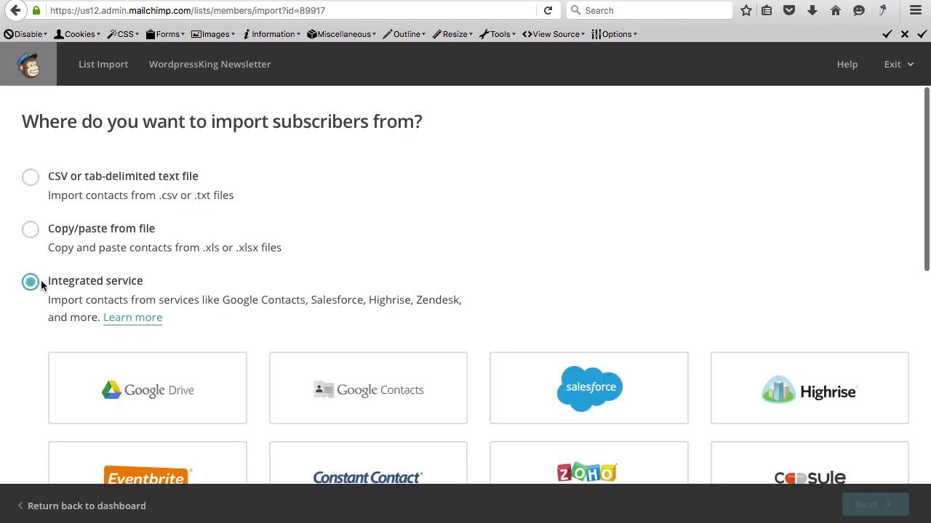
scroll(207, 279, "down", 5)
scroll(207, 279, "up", 2)
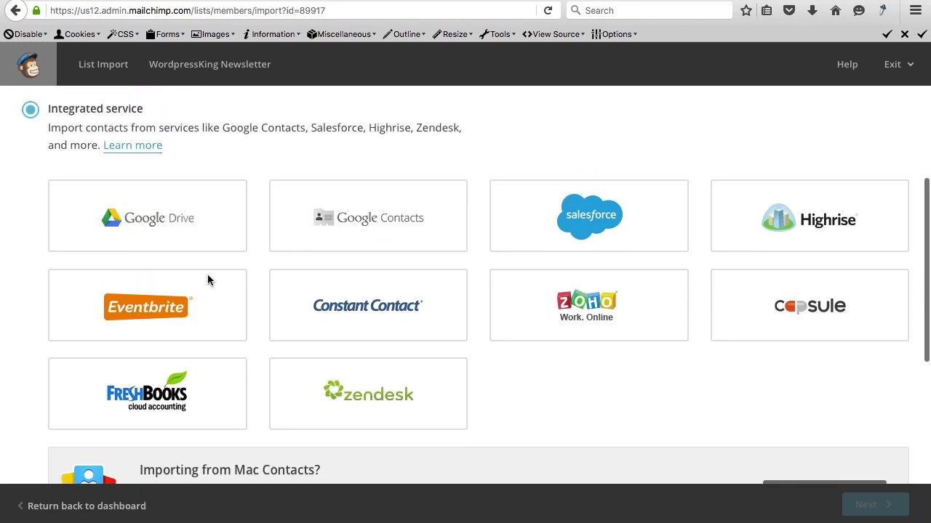
scroll(207, 280, "up", 3)
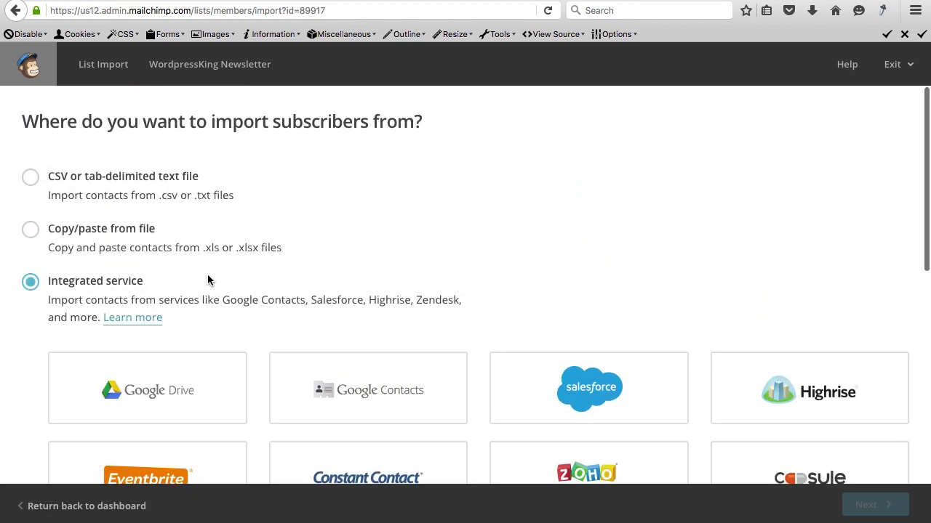
left_click(31, 177)
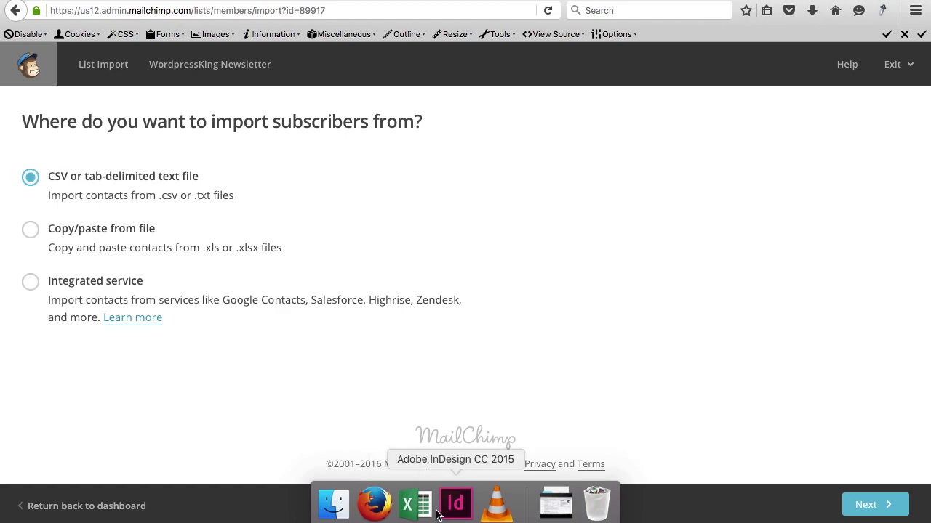
left_click(414, 515)
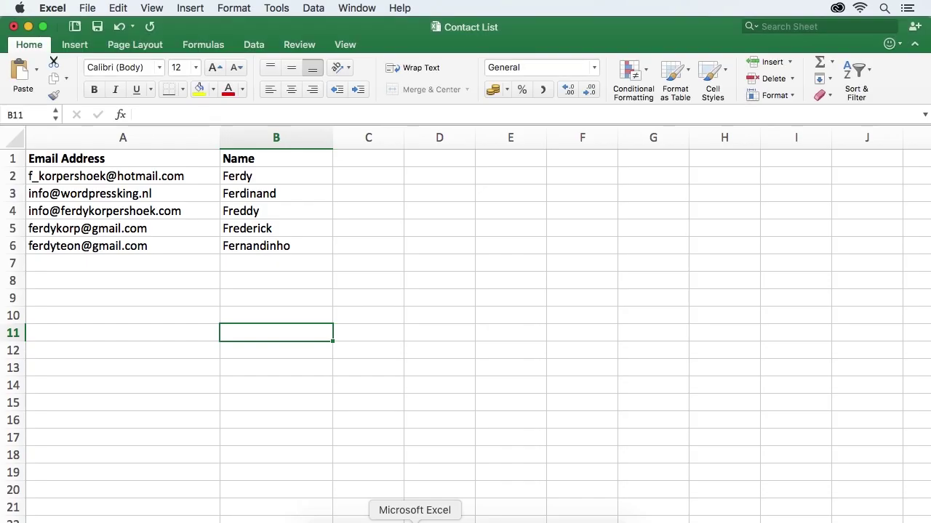
Review the Contact List's Email Address and Name headings and their entries in columns A and B.
left_click(73, 156)
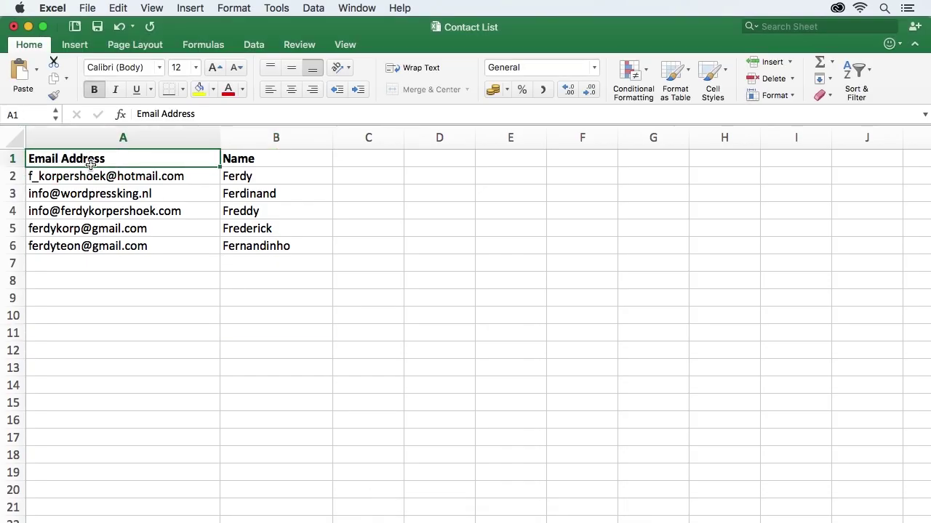
left_click(257, 159)
left_click(363, 160)
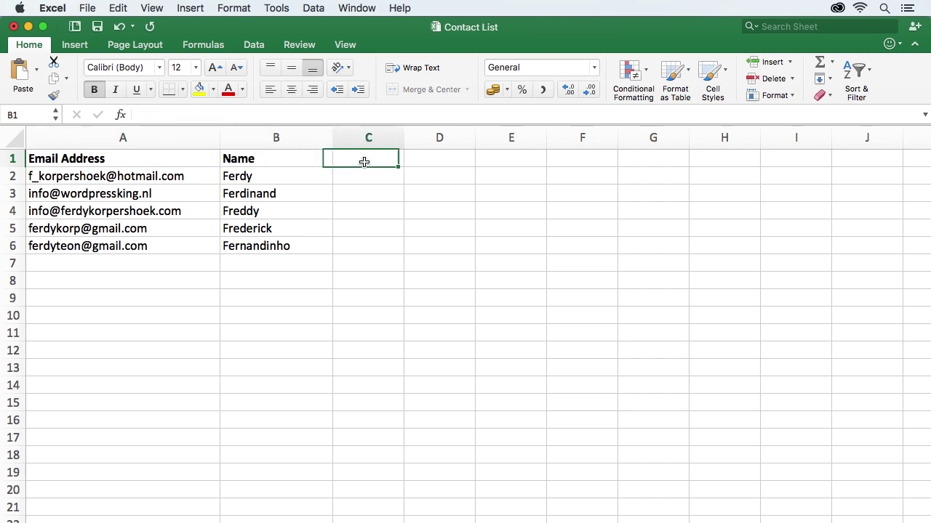
left_click(164, 158)
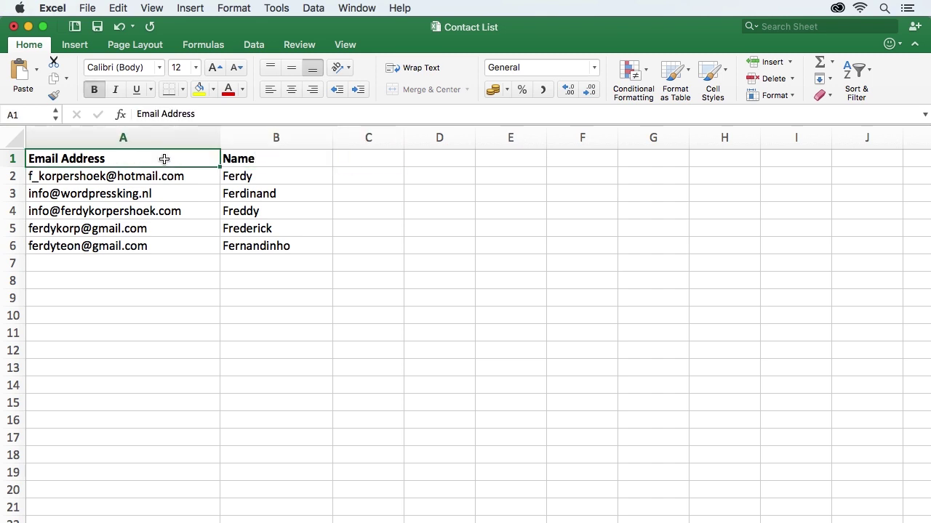
left_click(246, 159)
left_click(186, 160)
left_click_drag(109, 178, 105, 187)
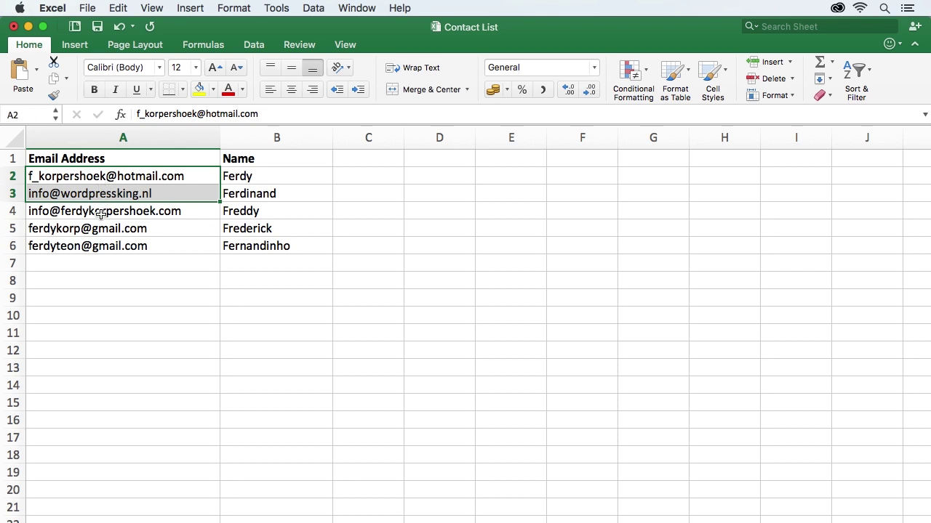
left_click(102, 212)
left_click(76, 260)
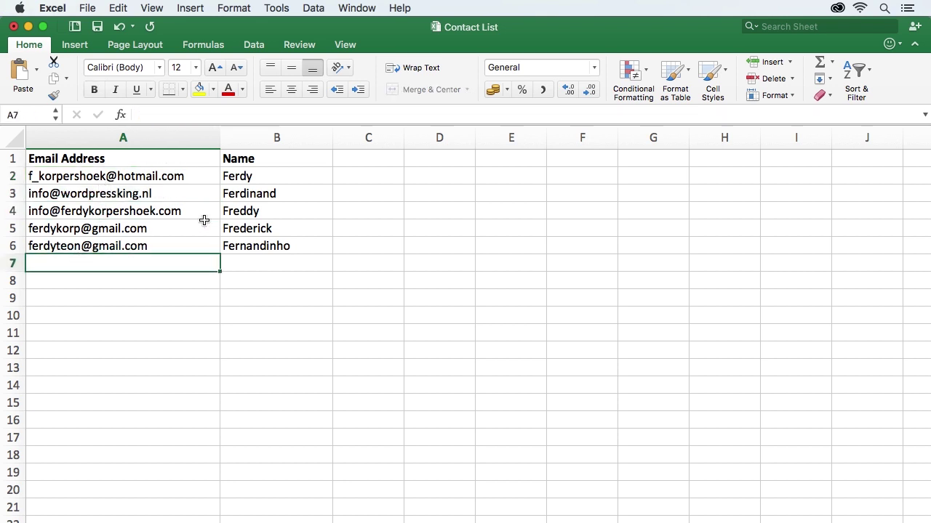
left_click(244, 177)
left_click(245, 194)
left_click(247, 210)
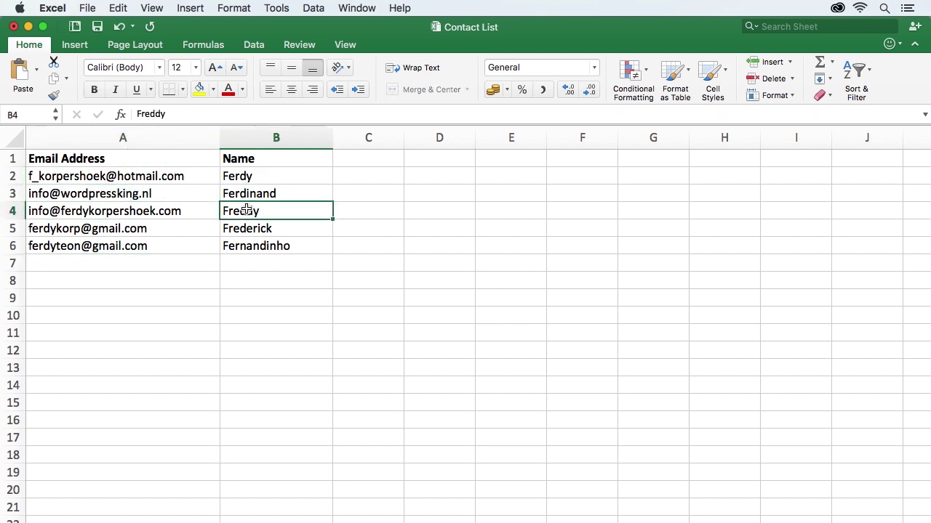
Save the Contact List as Comma Separated Values (.csv) on the Desktop and close it.
key("super+shift+s")
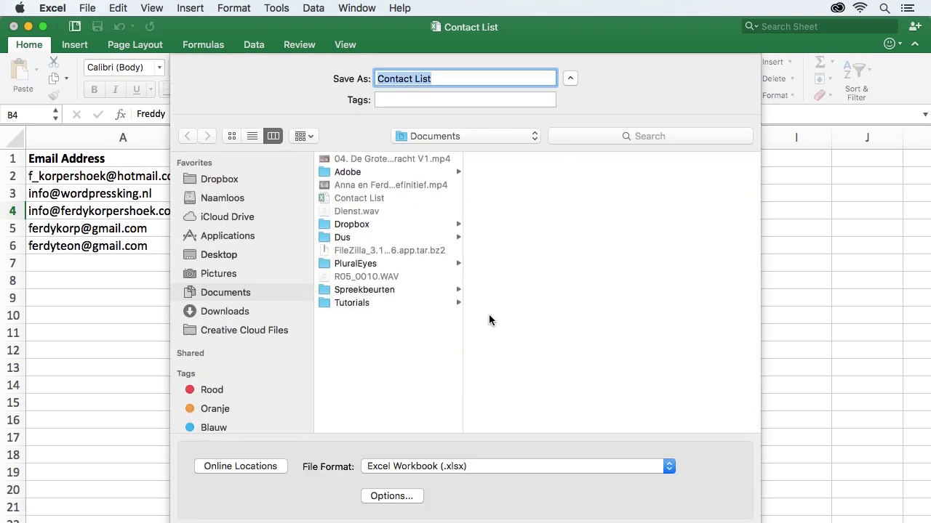
left_click(230, 256)
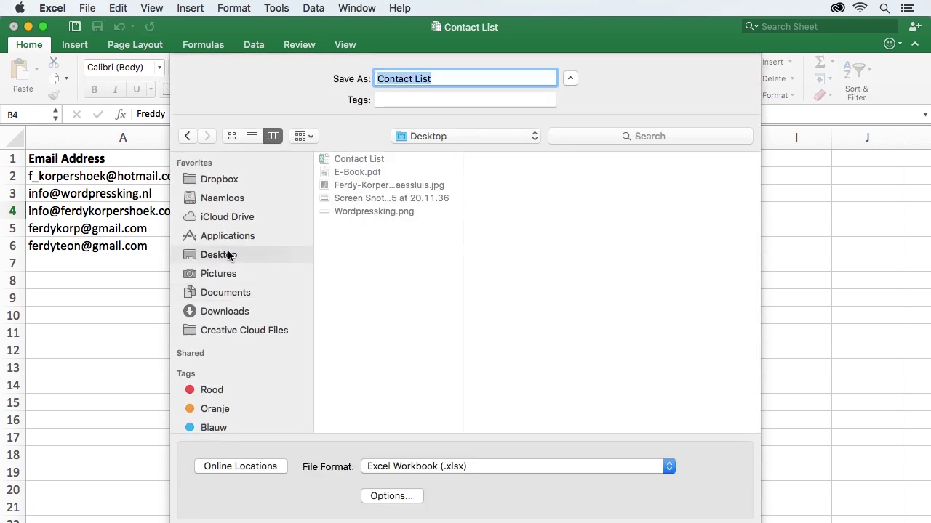
left_click(409, 466)
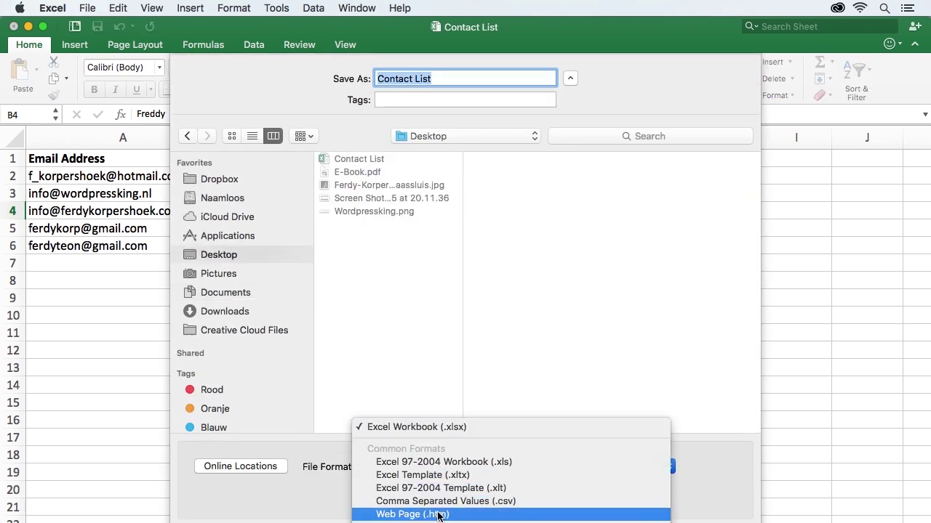
left_click(438, 500)
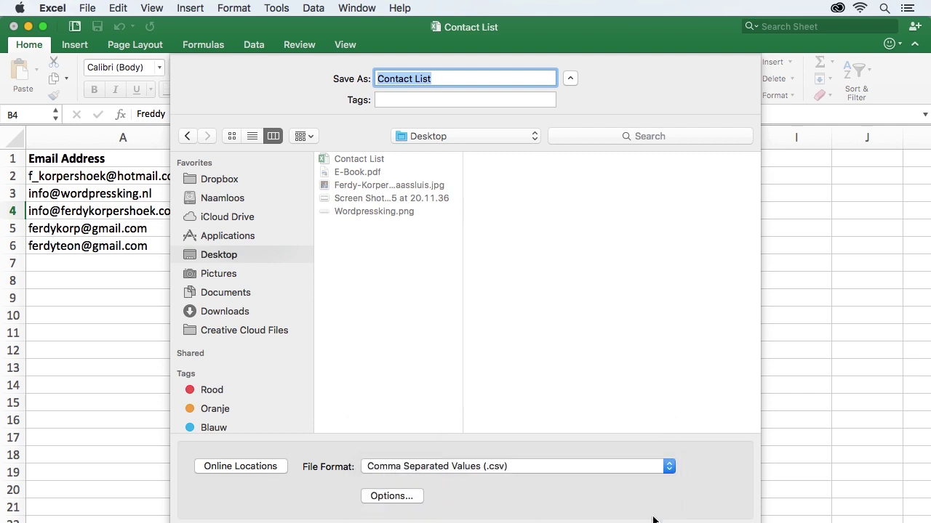
key("Return")
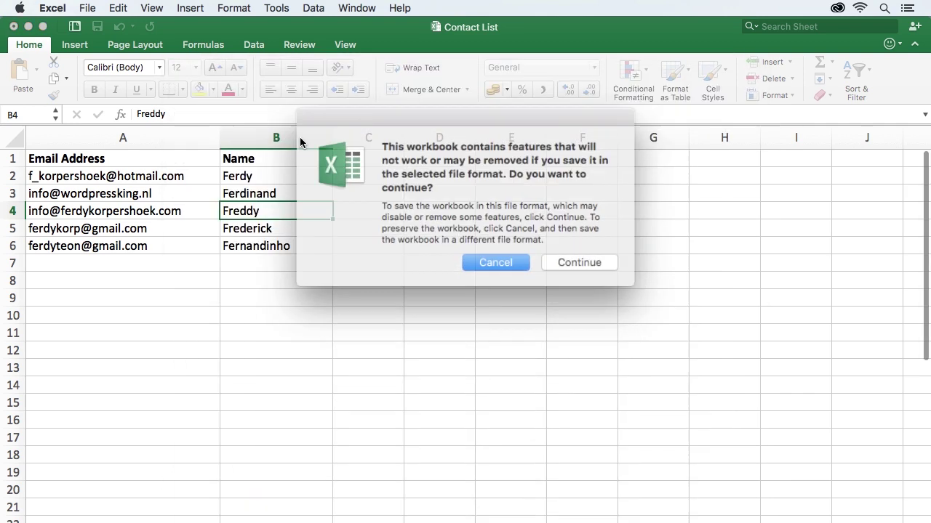
left_click(564, 257)
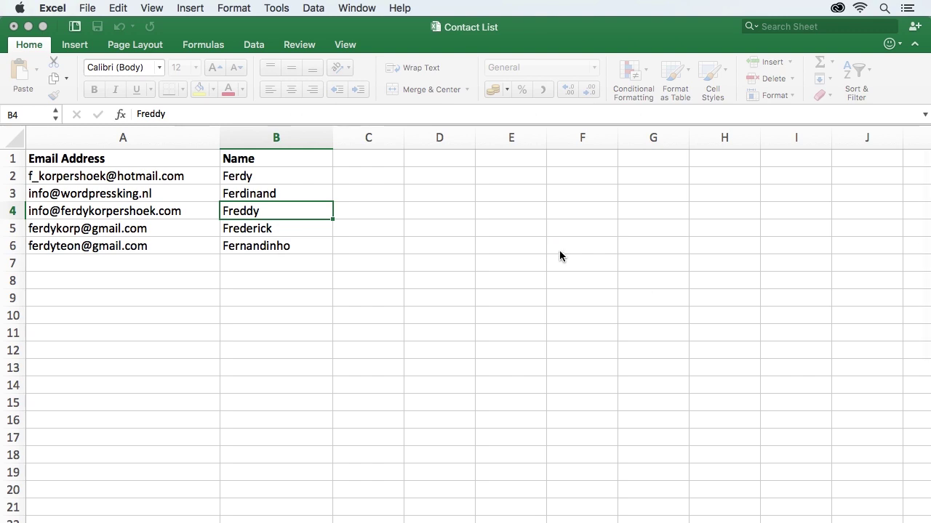
left_click(14, 27)
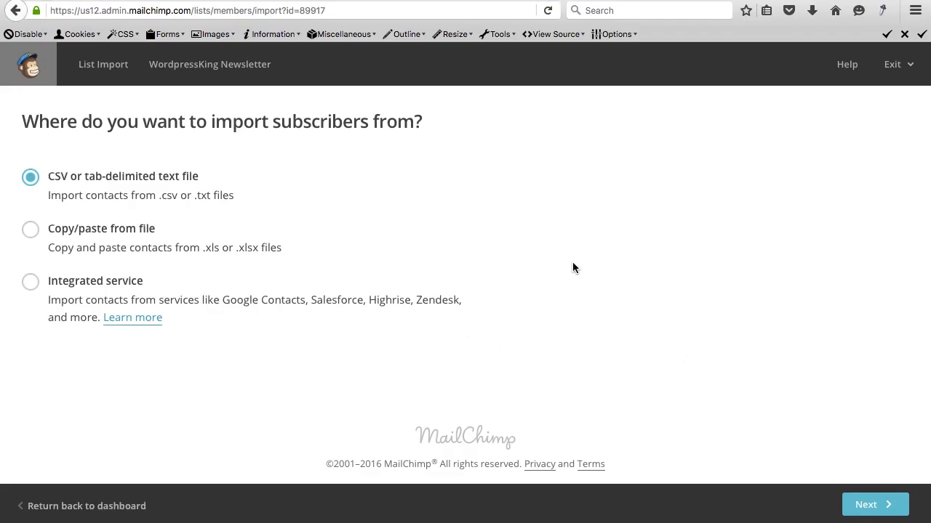
Upload Contact List.csv for import and accept the possible billing plan upgrade.
left_click(875, 512)
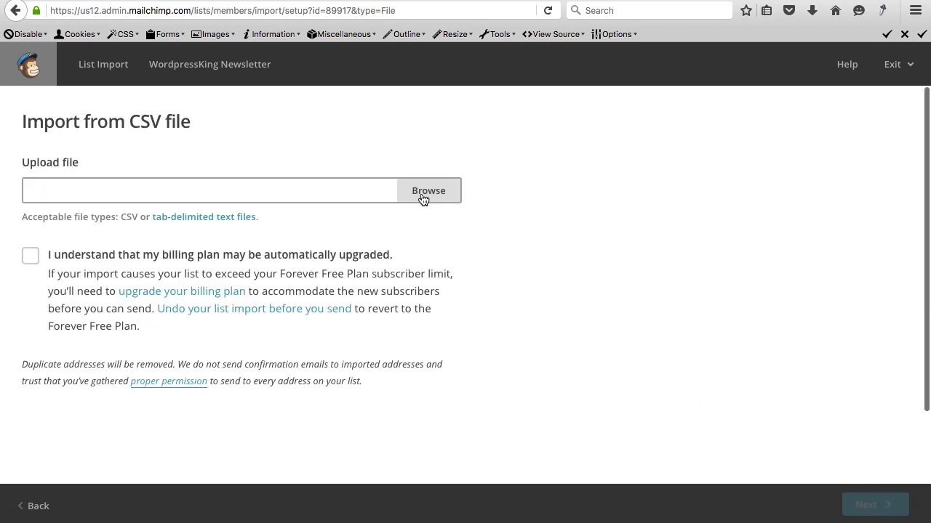
left_click(419, 193)
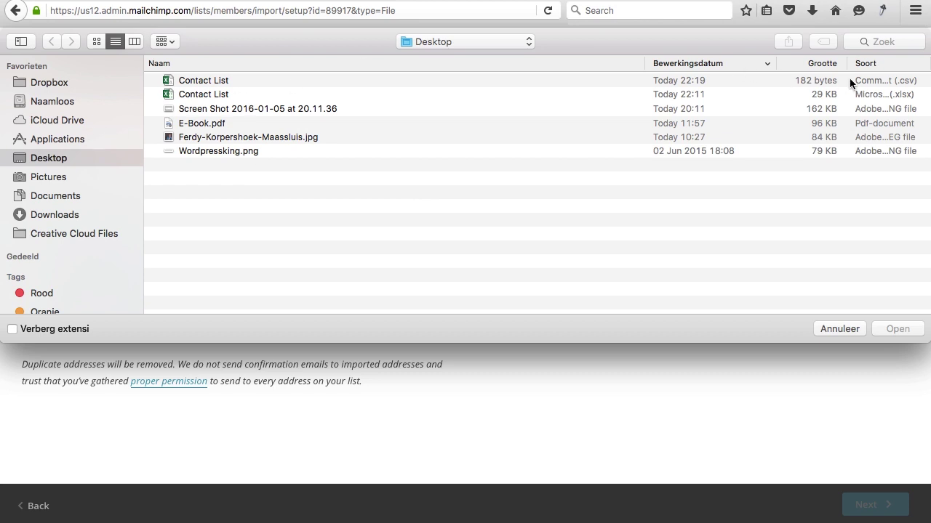
left_click(213, 80)
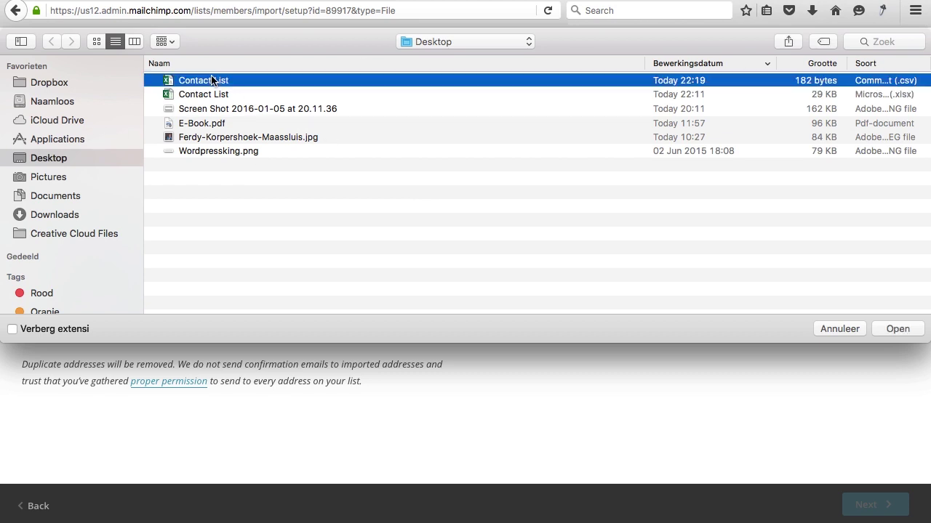
left_click_drag(929, 137, 499, 137)
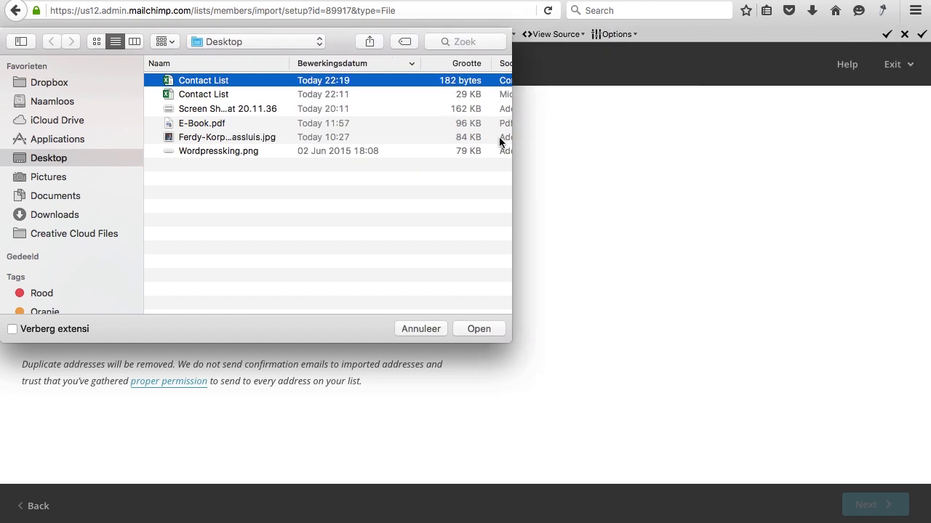
left_click(480, 329)
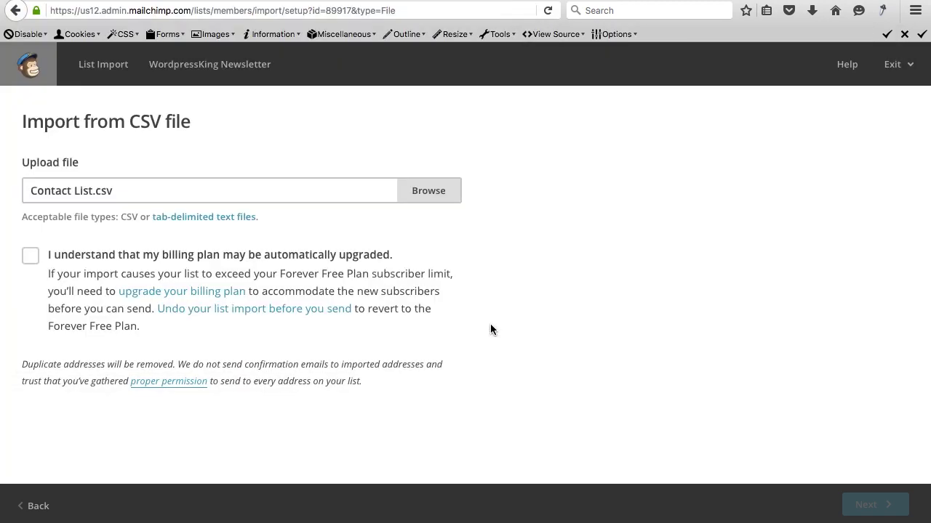
left_click(32, 258)
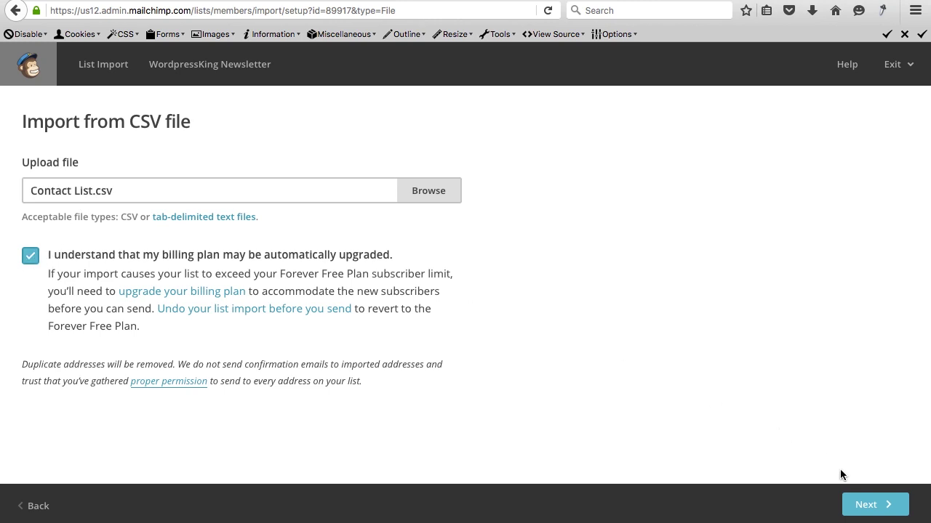
Map the unnamed imported column to Name and save the match.
left_click(864, 505)
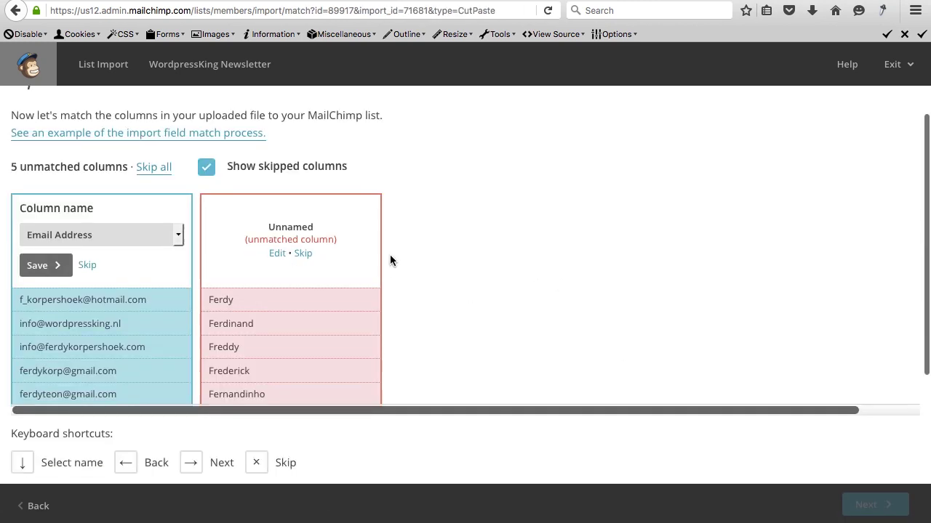
scroll(390, 259, "down", 2)
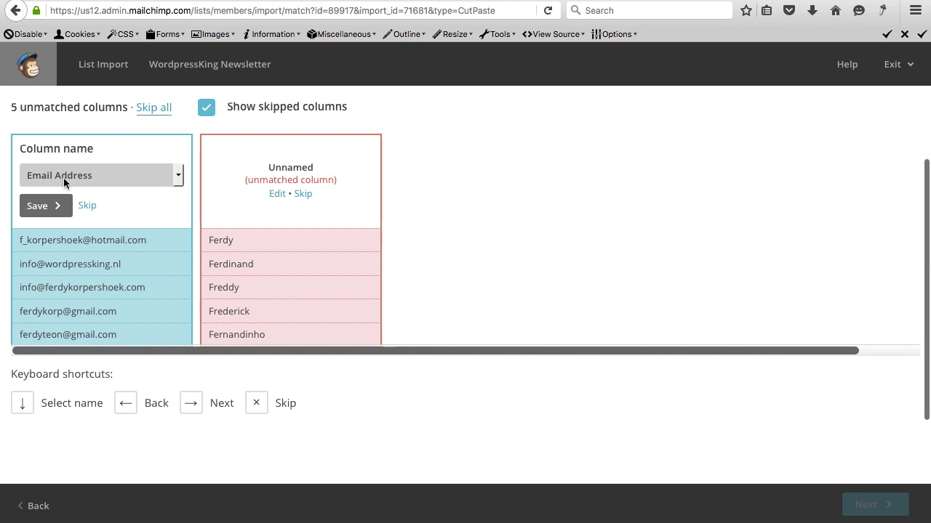
left_click(277, 194)
left_click(281, 175)
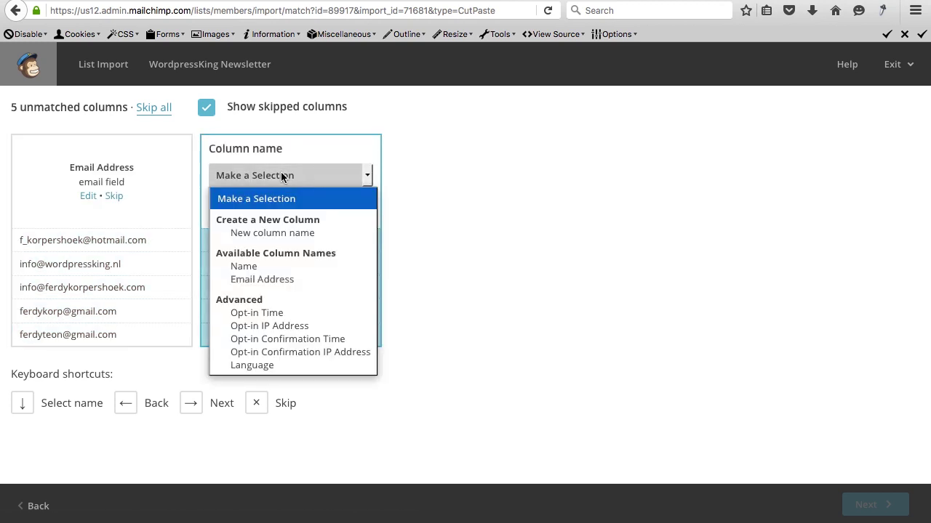
left_click(268, 266)
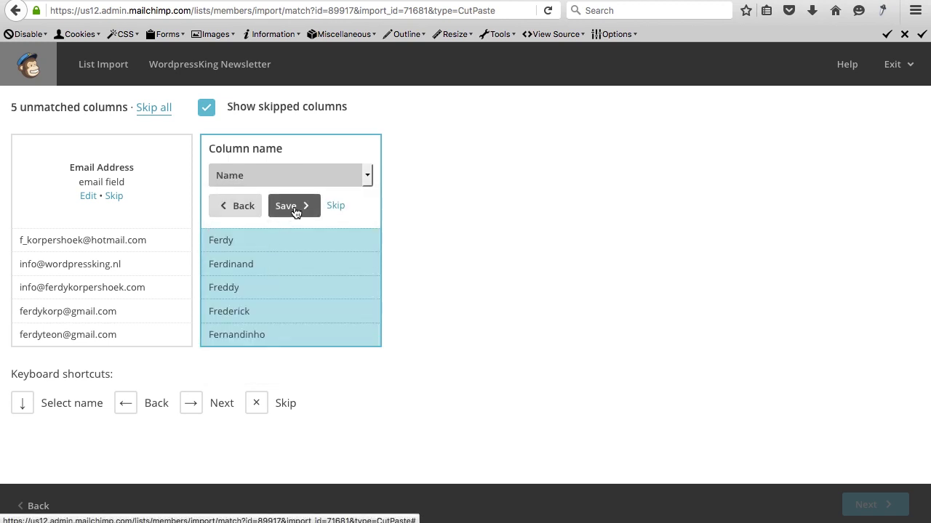
left_click(294, 209)
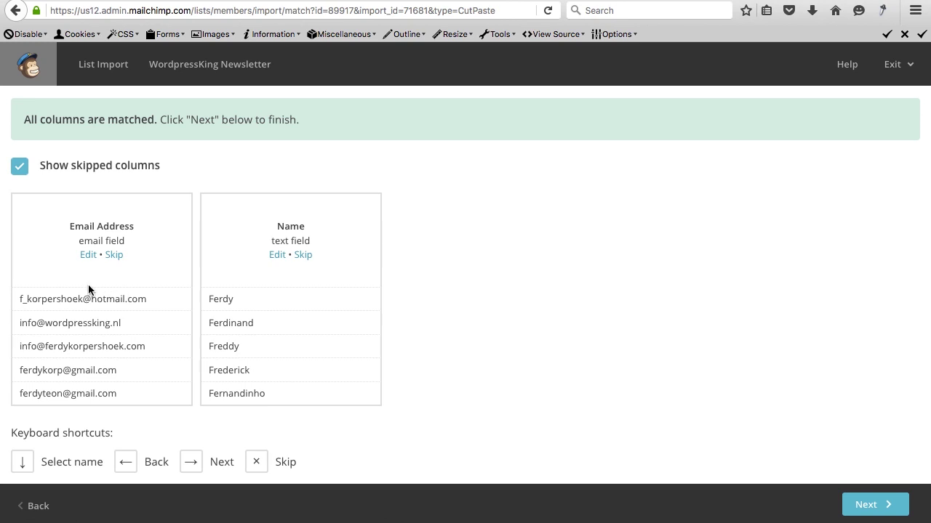
scroll(254, 303, "down", 3)
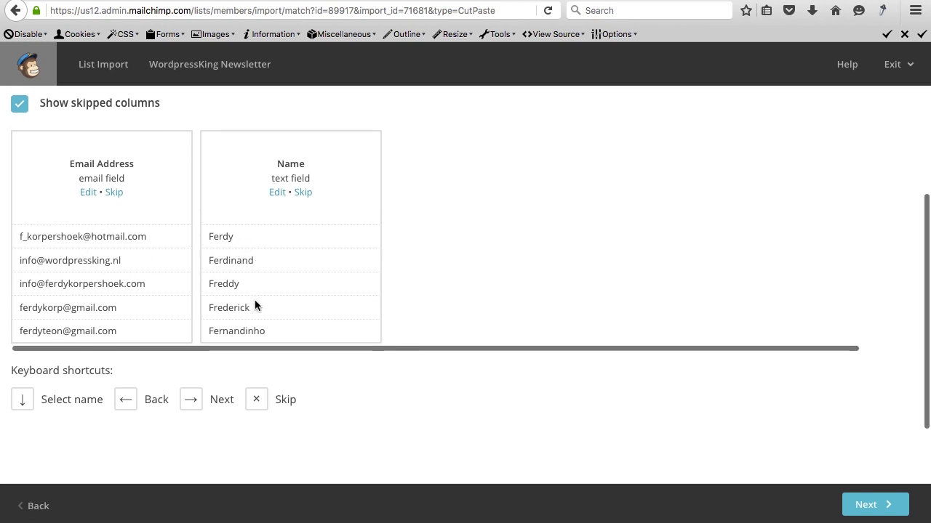
scroll(554, 349, "down", 1)
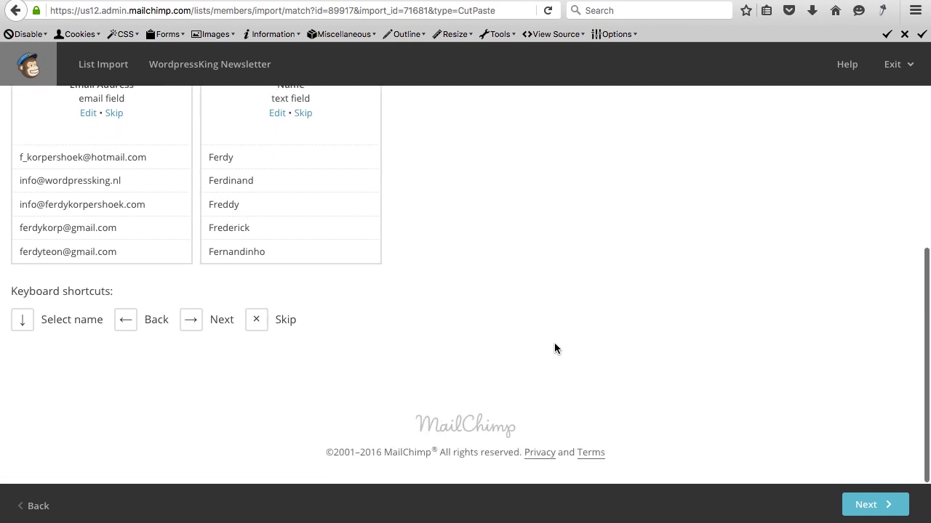
left_click(866, 505)
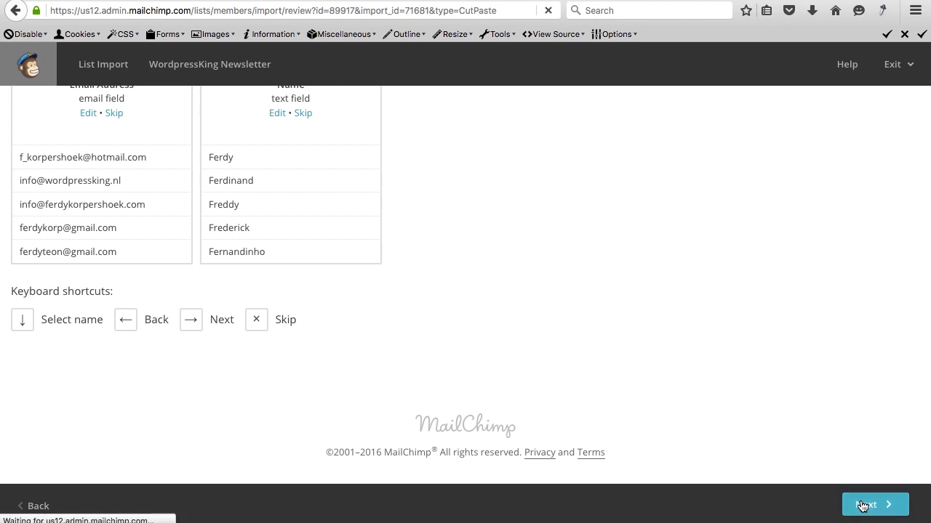
Turn on auto-updating of existing subscribers on the import review page.
scroll(541, 335, "down", 4)
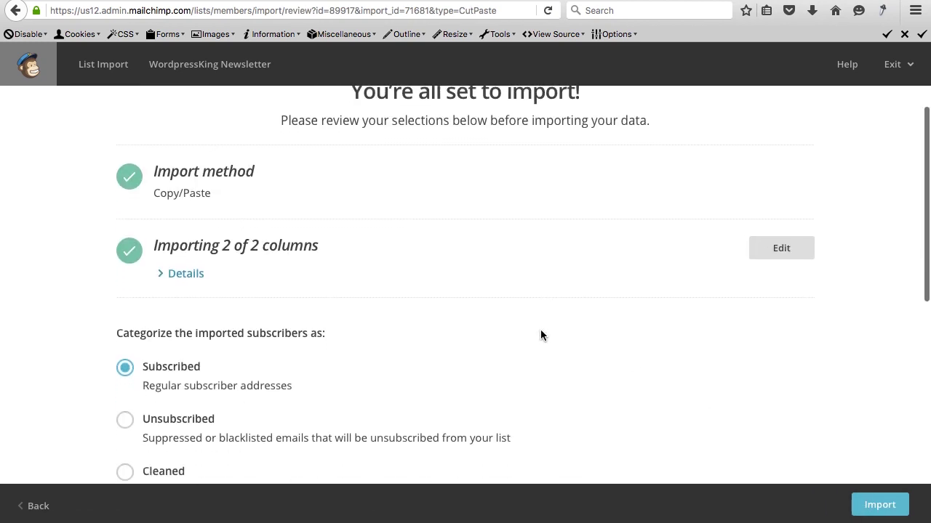
scroll(256, 291, "down", 5)
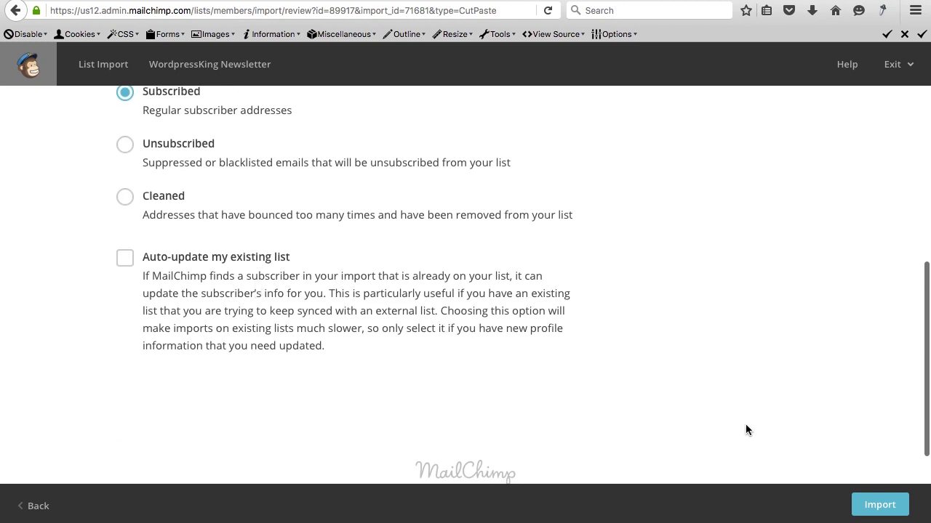
left_click(124, 260)
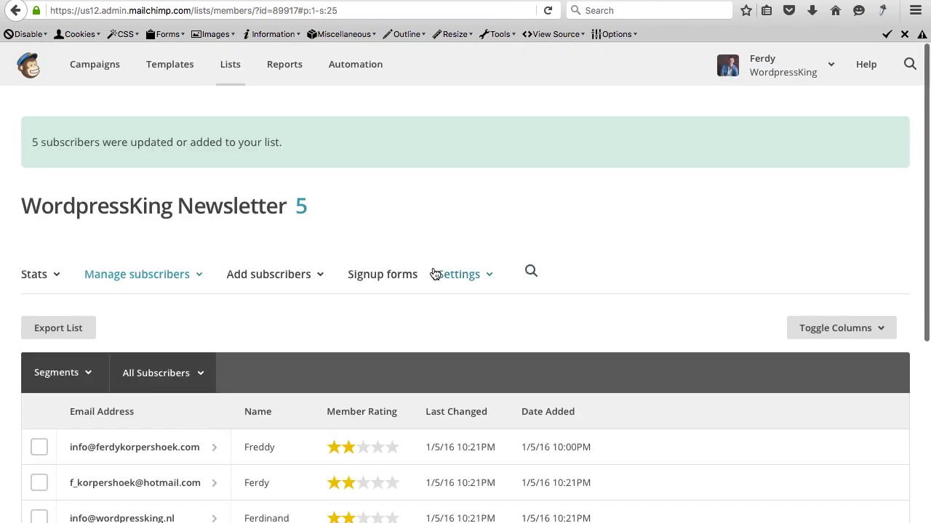
scroll(314, 312, "down", 5)
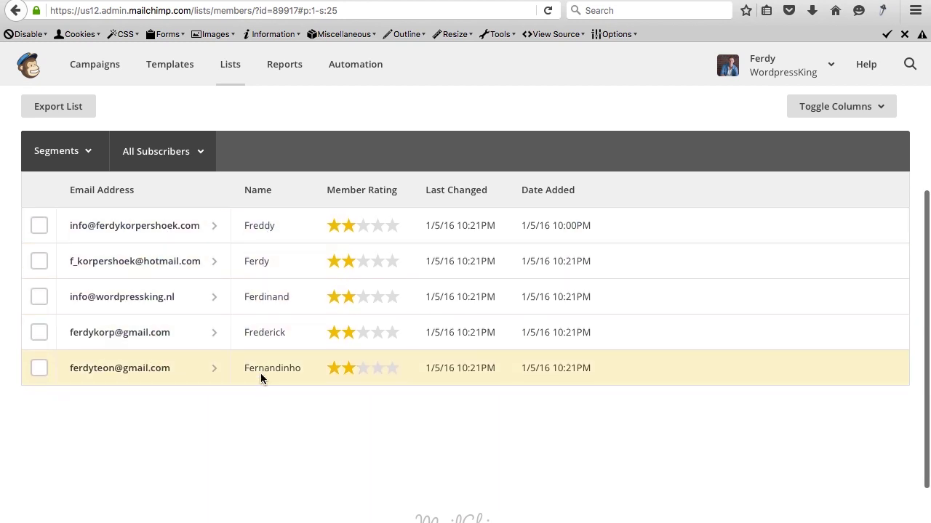
scroll(362, 353, "up", 5)
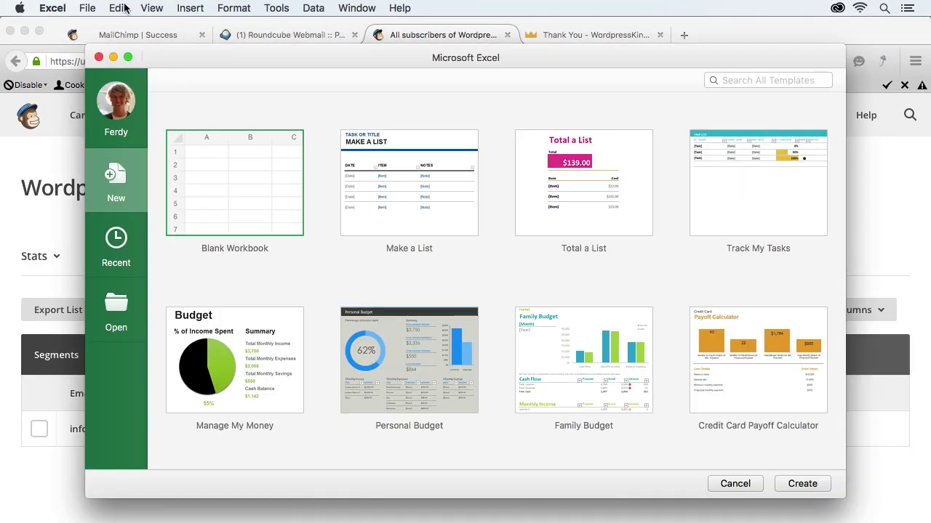
Reopen the Contact List workbook from recent files, copy rows A2:B6 and return to MailChimp.
left_click(86, 7)
mouse_move(124, 64)
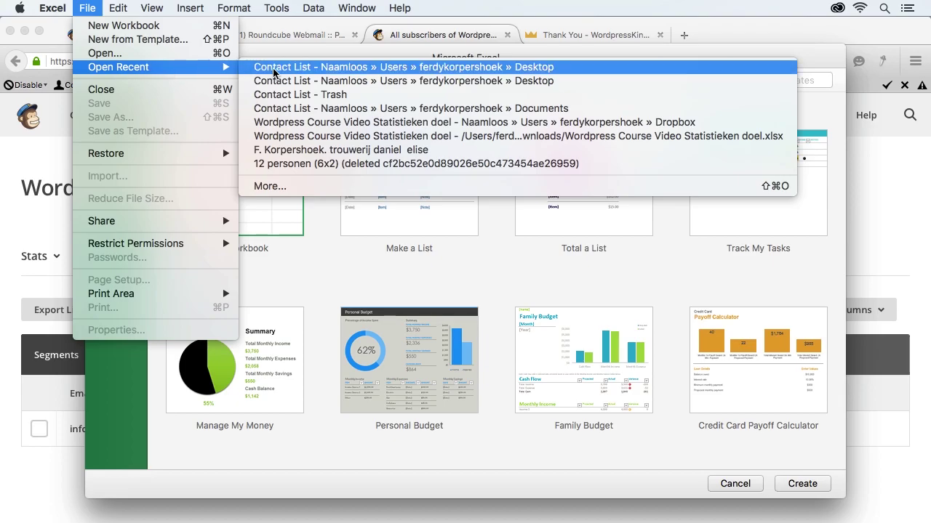
left_click(273, 66)
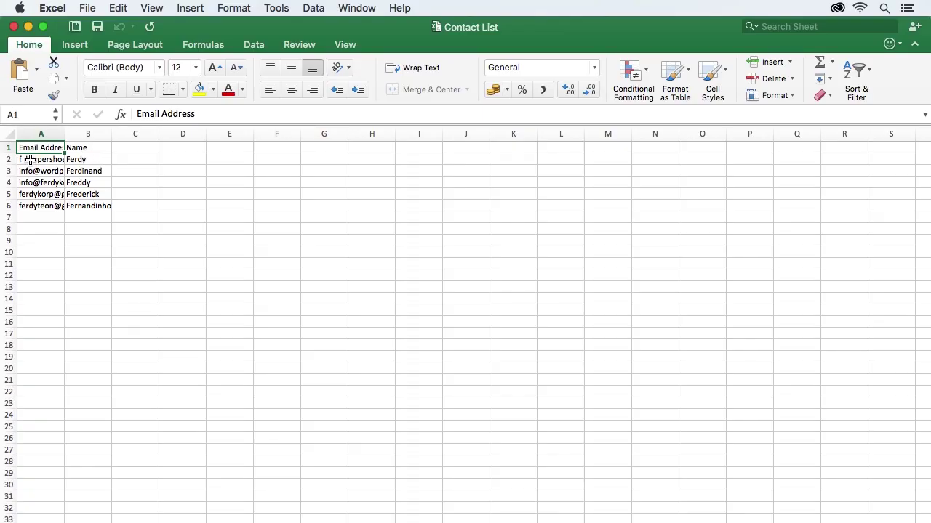
left_click_drag(29, 159, 93, 207)
key("super+c")
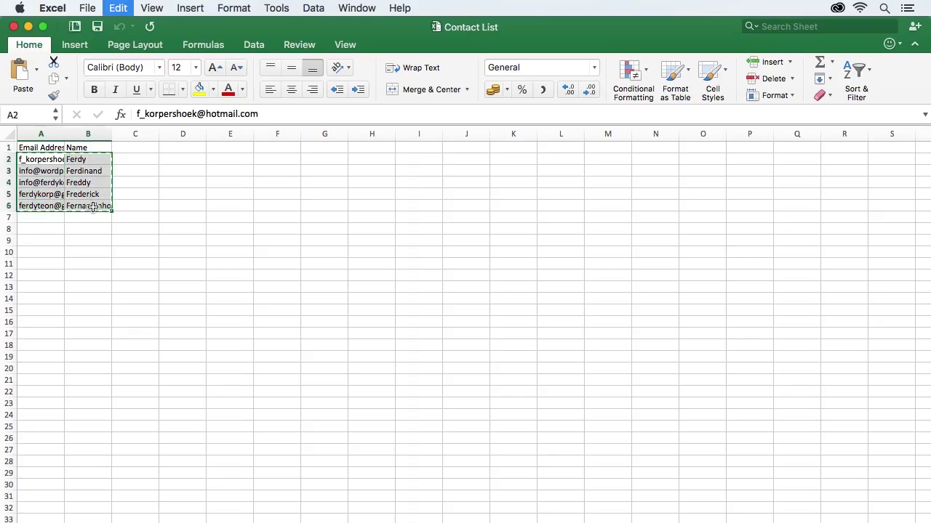
key("ctrl+Up")
left_click(211, 281)
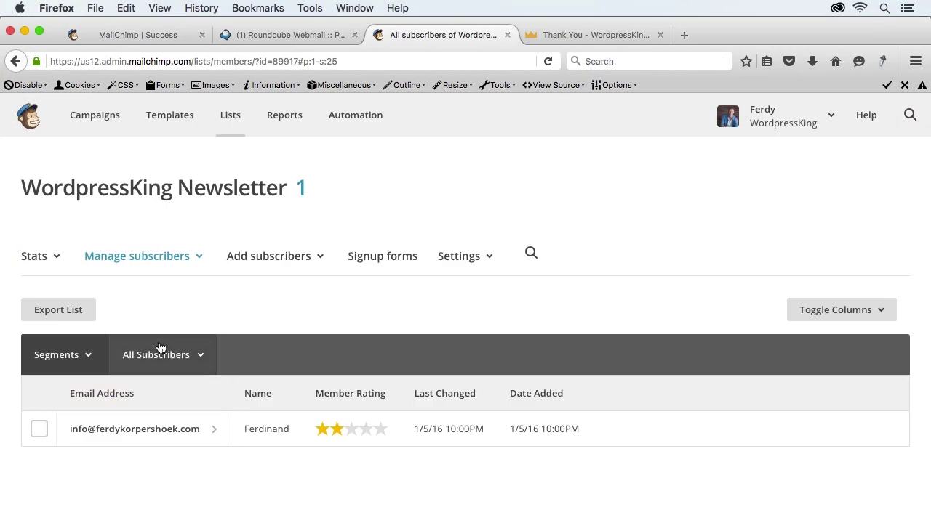
Start a copy-and-paste import, paste the copied contacts and accept the billing plan notice.
left_click(299, 261)
left_click(286, 328)
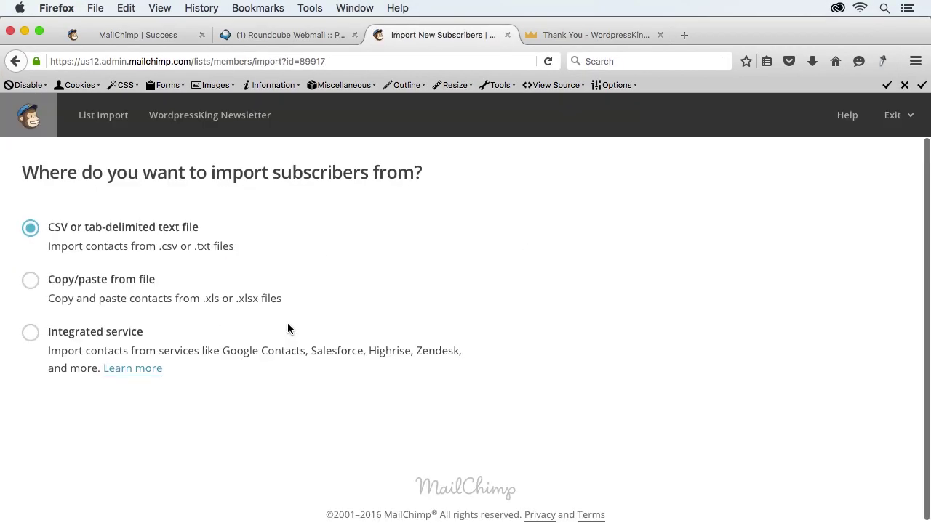
left_click(68, 281)
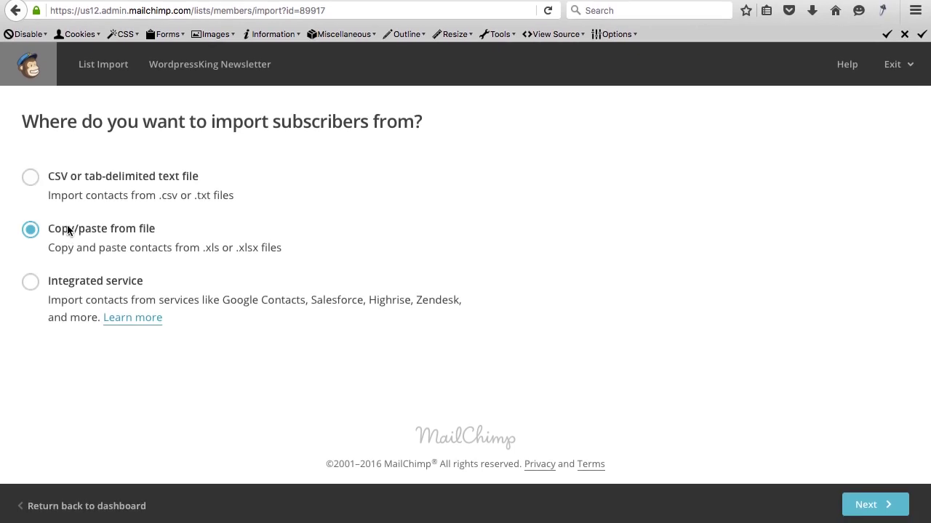
left_click(859, 504)
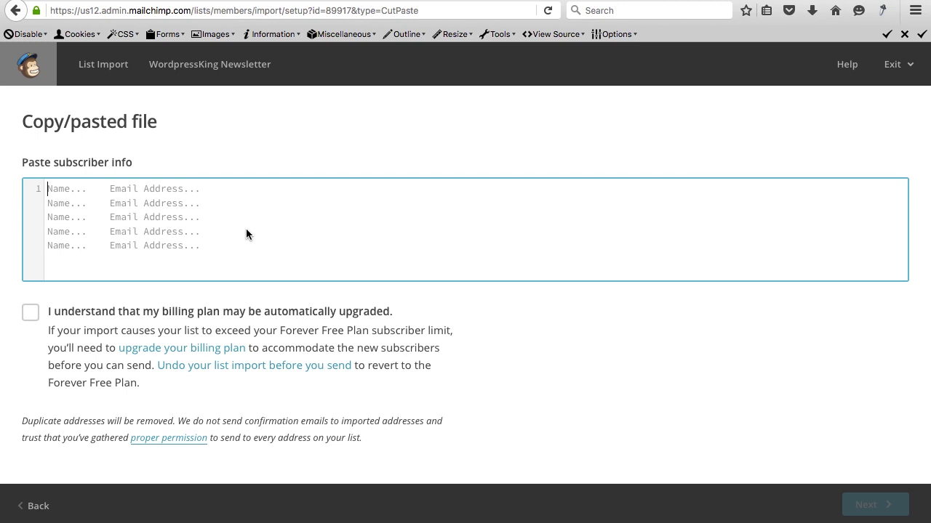
key("super+v")
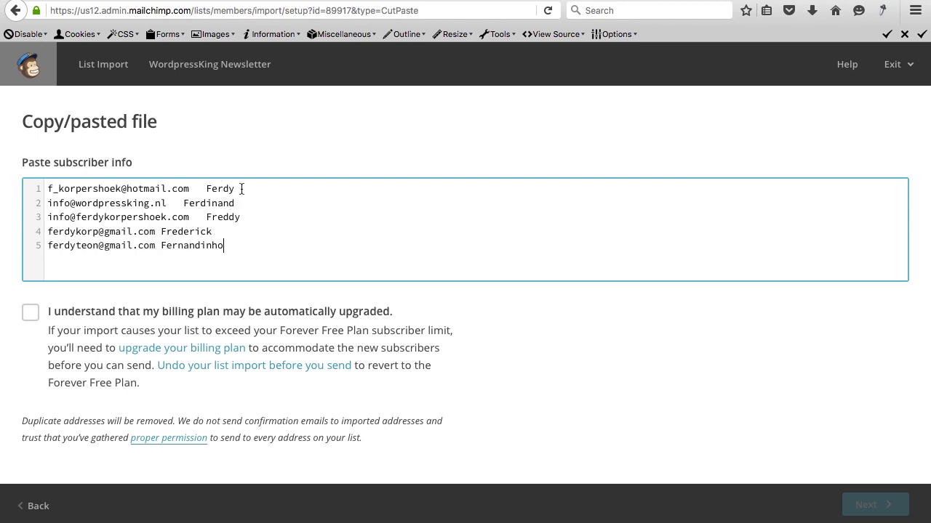
left_click(30, 313)
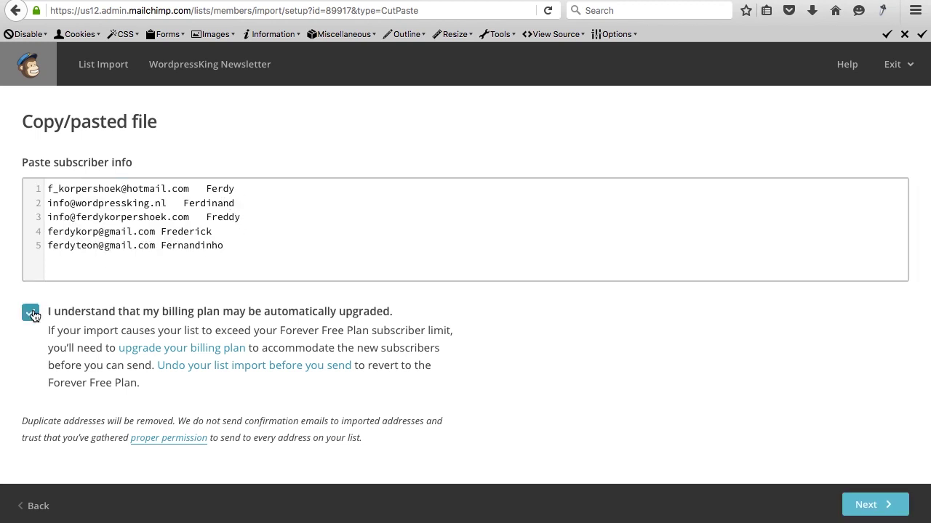
left_click(864, 505)
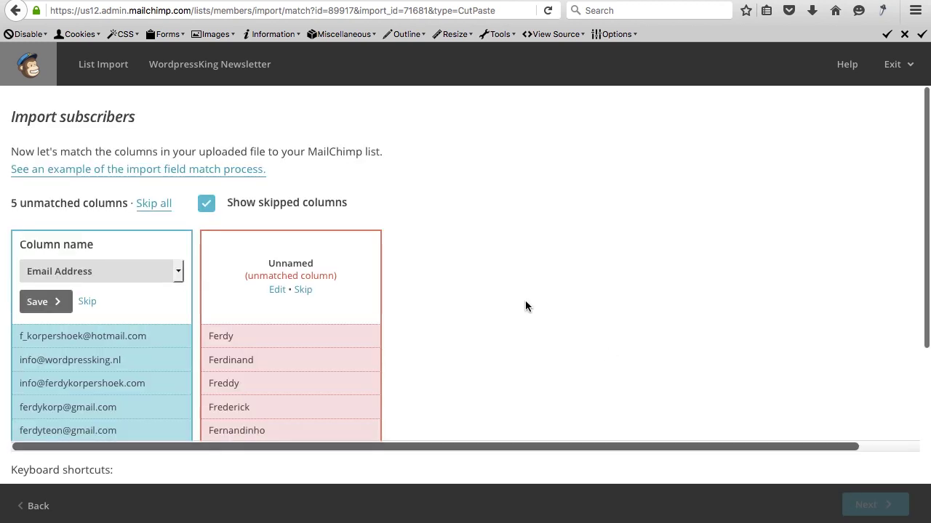
Match the first pasted column to Email Address and the second to Name.
scroll(391, 256, "down", 3)
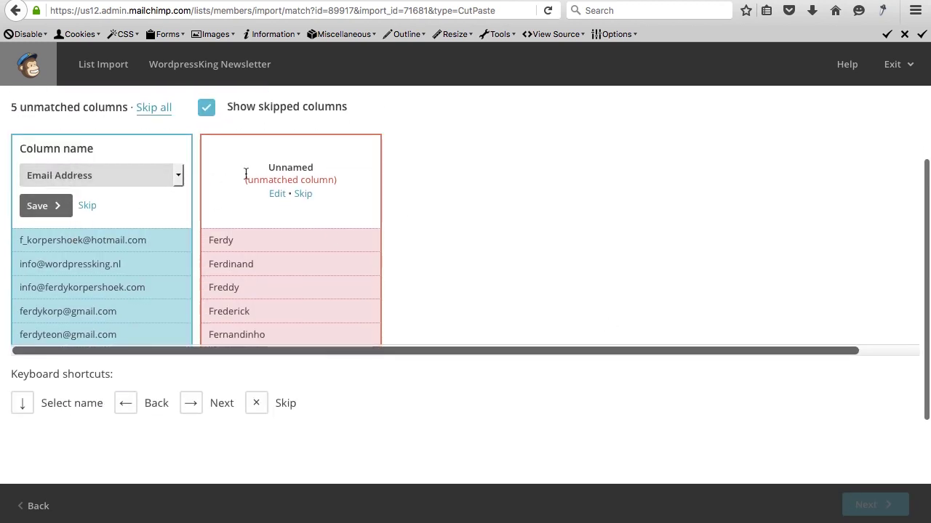
left_click(282, 196)
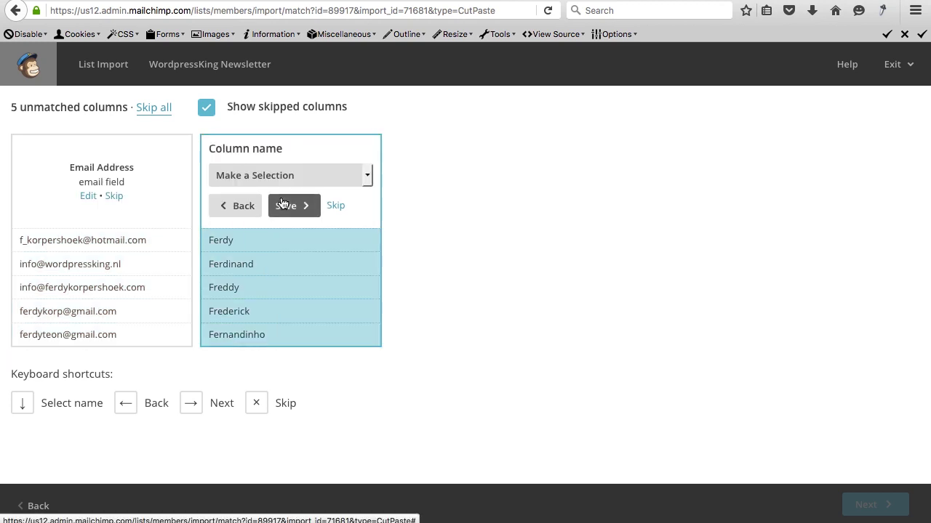
left_click(281, 175)
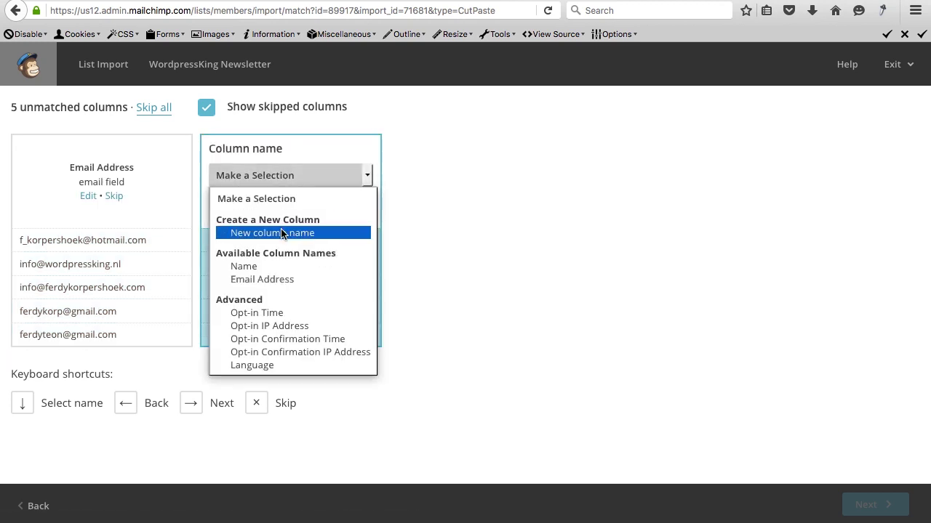
left_click(268, 265)
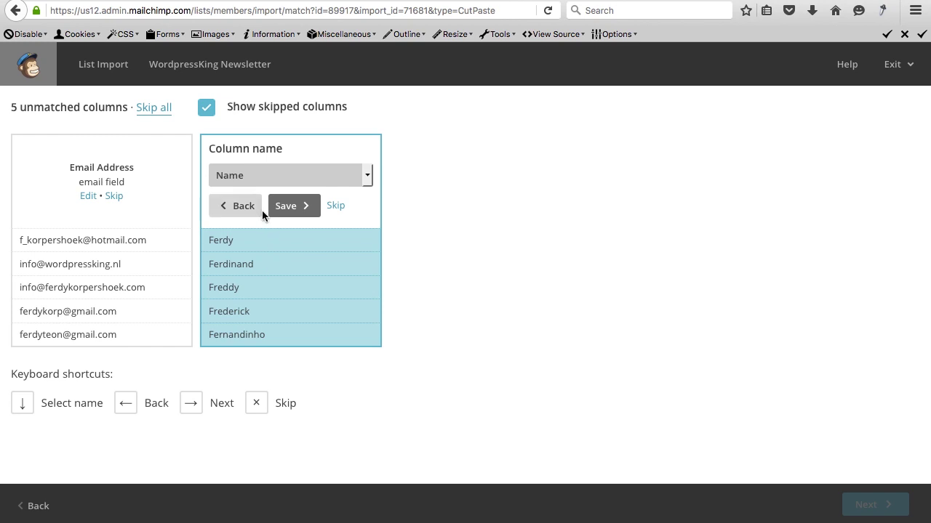
left_click(294, 206)
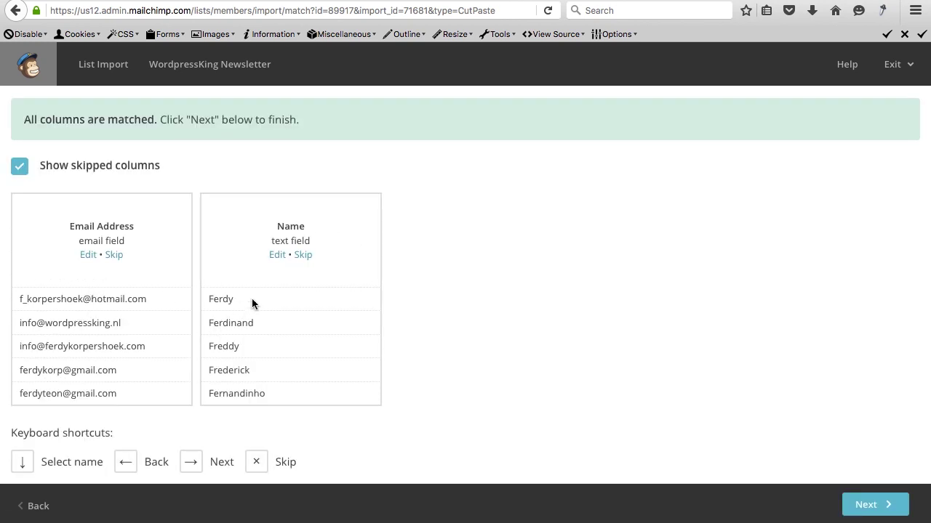
scroll(254, 300, "down", 3)
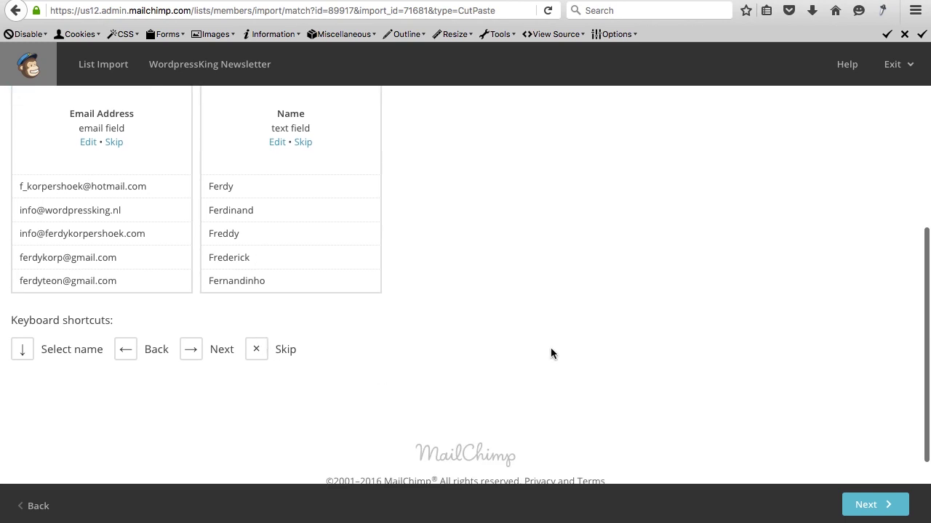
scroll(553, 345, "down", 1)
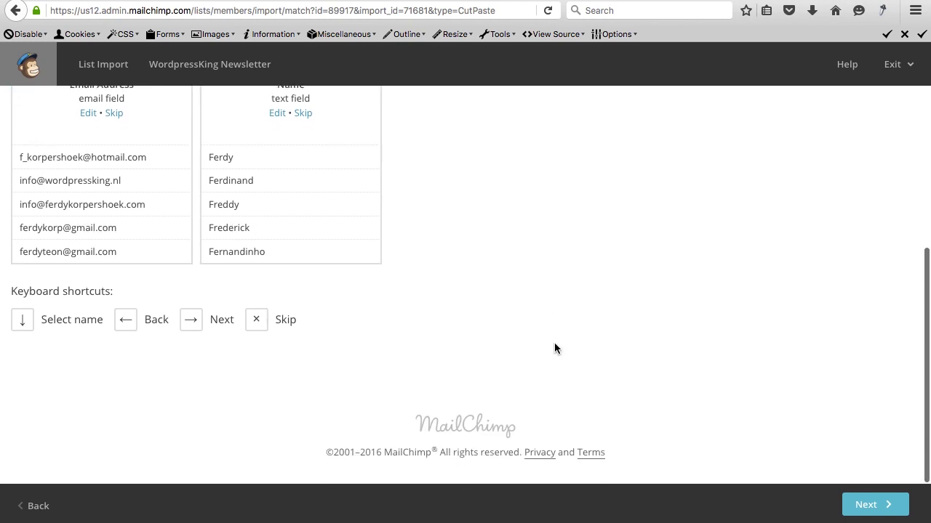
left_click(865, 505)
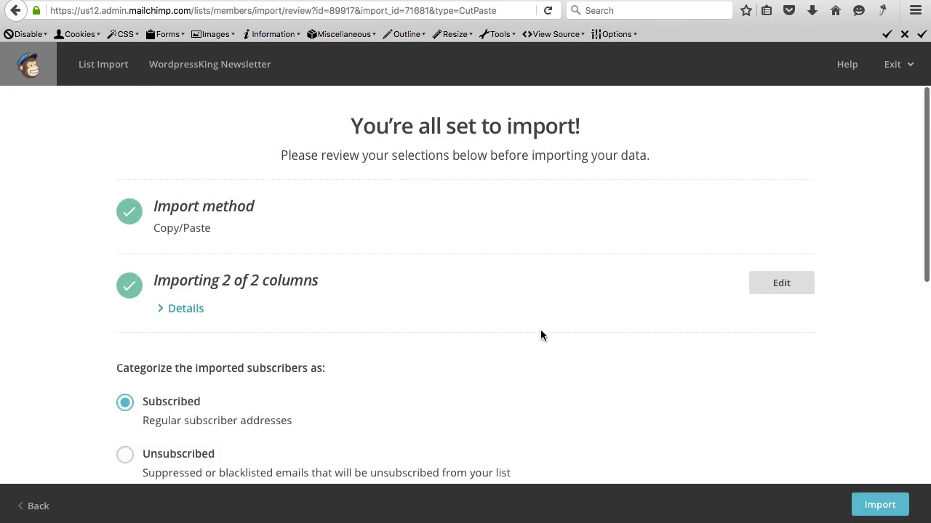
Enable Auto-update my existing list and run the import.
scroll(541, 335, "down", 3)
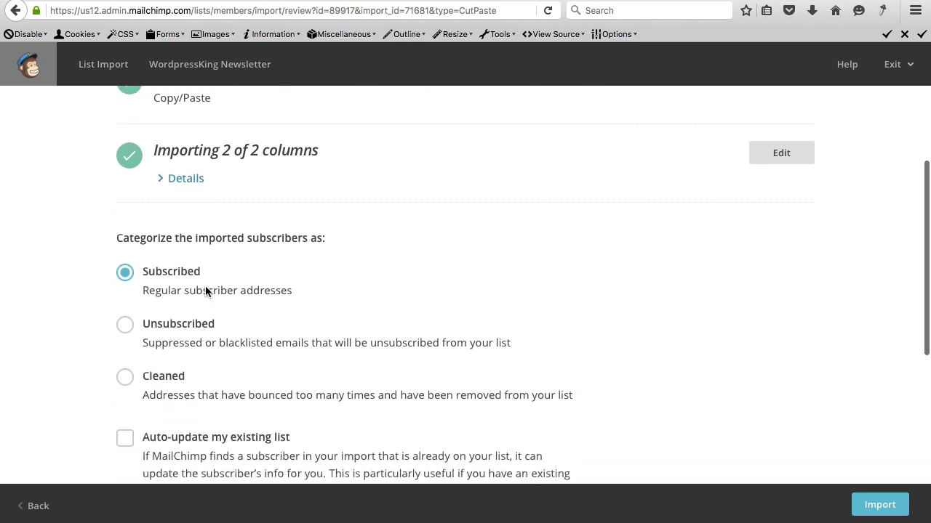
scroll(255, 288, "down", 5)
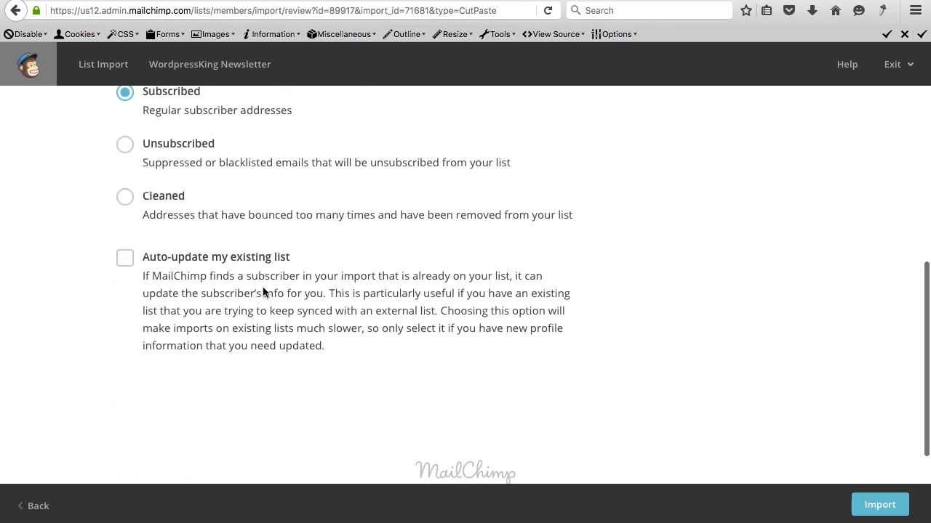
left_click(124, 259)
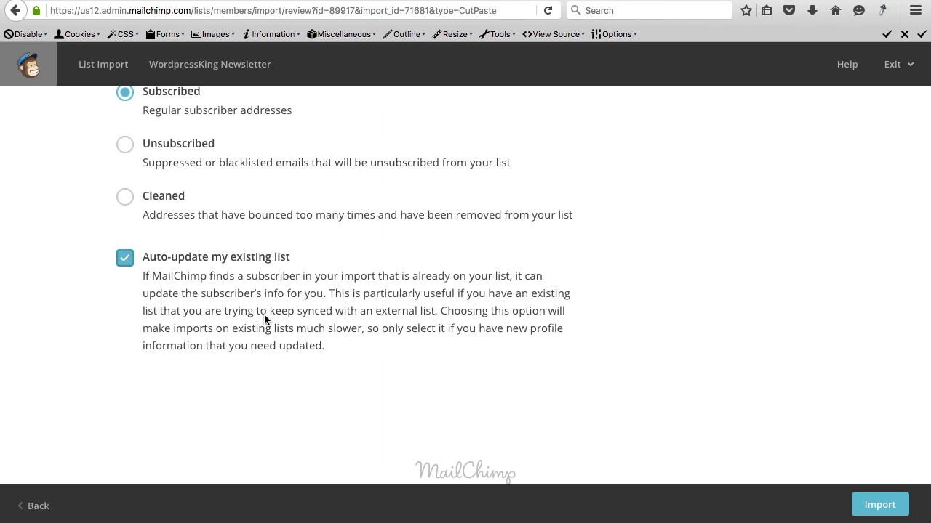
left_click(877, 507)
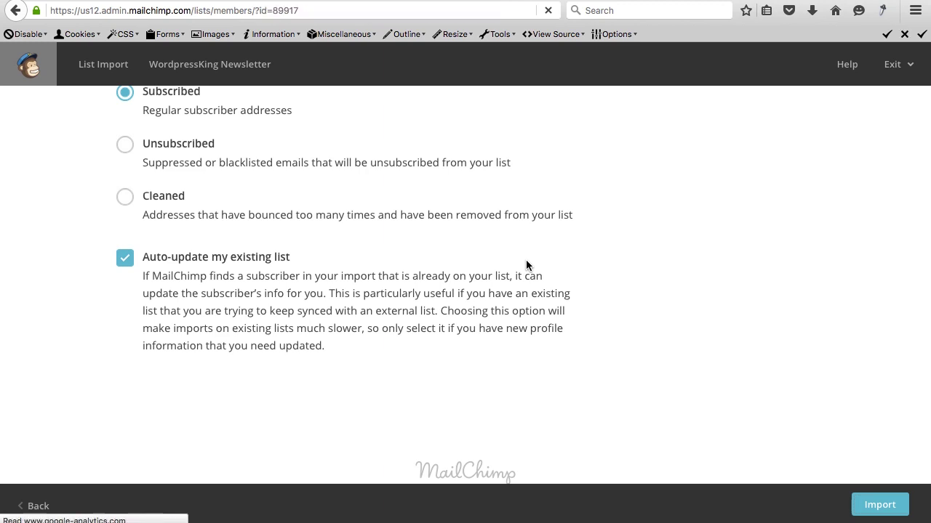
Check the five subscribers, then open Signup forms and select General forms.
scroll(315, 308, "down", 3)
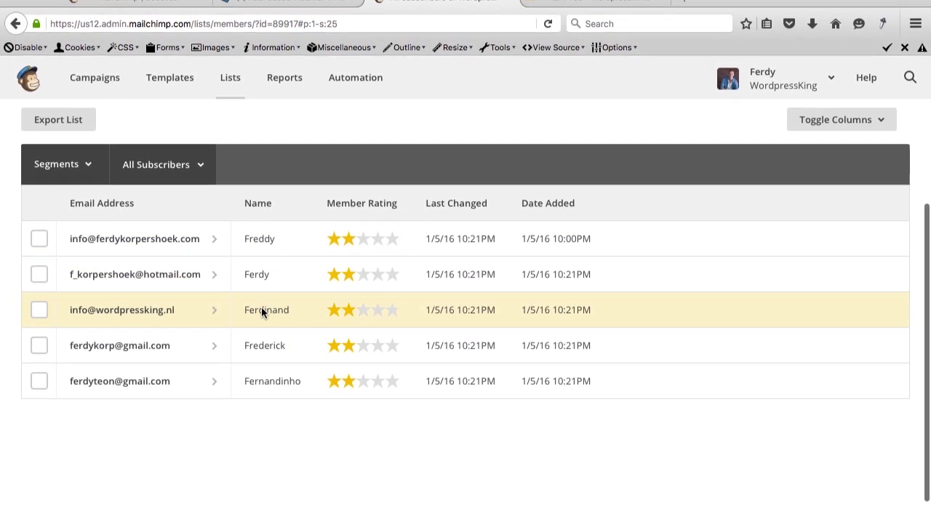
scroll(362, 367, "up", 3)
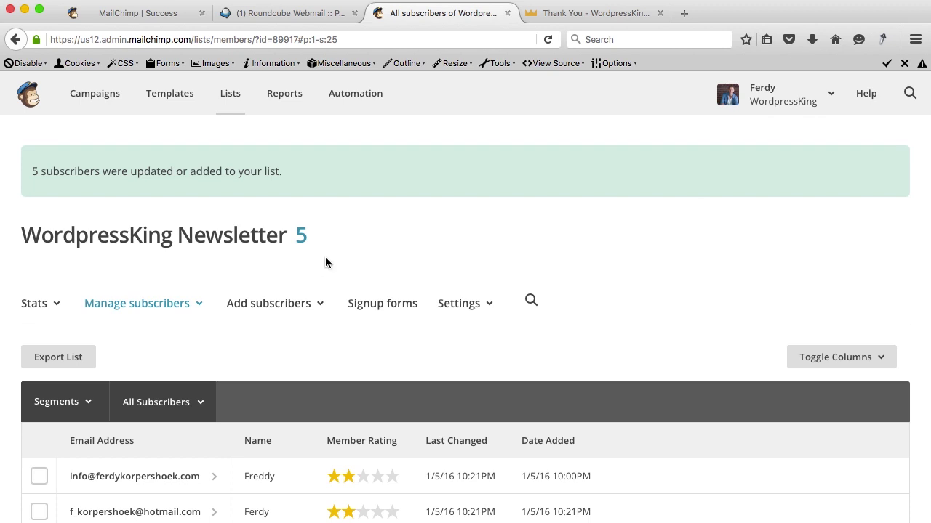
scroll(325, 258, "down", 3)
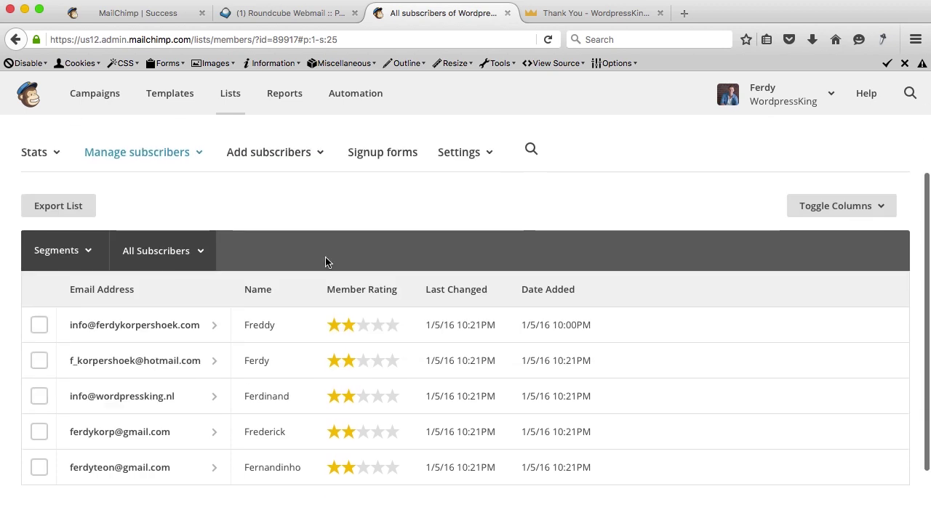
left_click(388, 155)
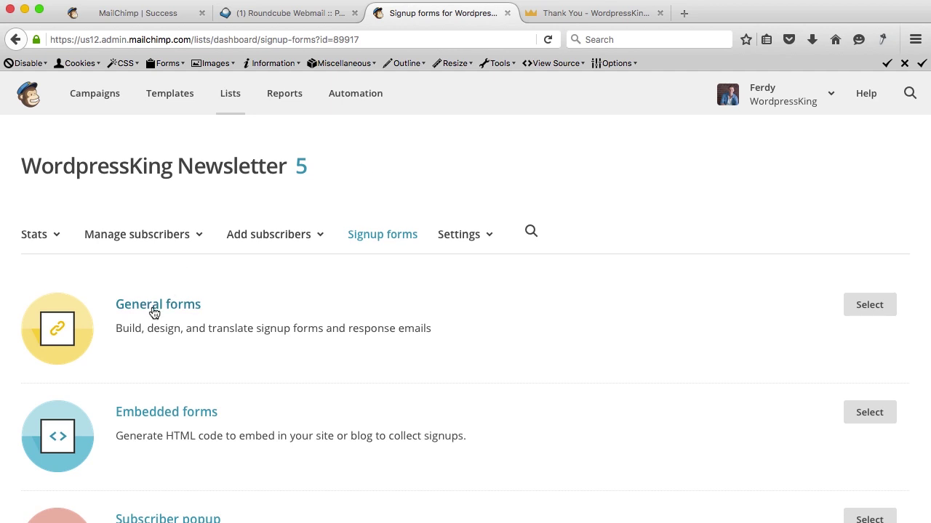
left_click(869, 306)
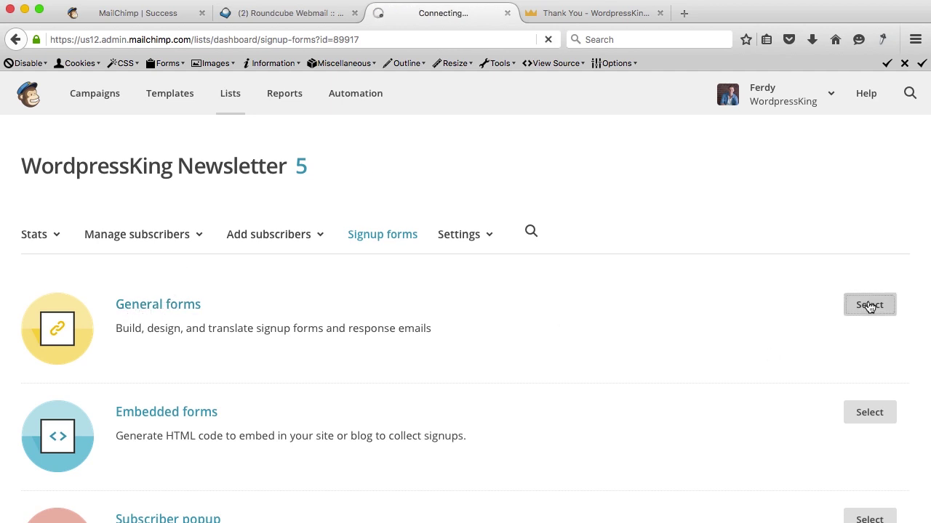
Add a Birthday field, then delete the extra Birthday field by confirming with DELETE.
scroll(279, 291, "down", 2)
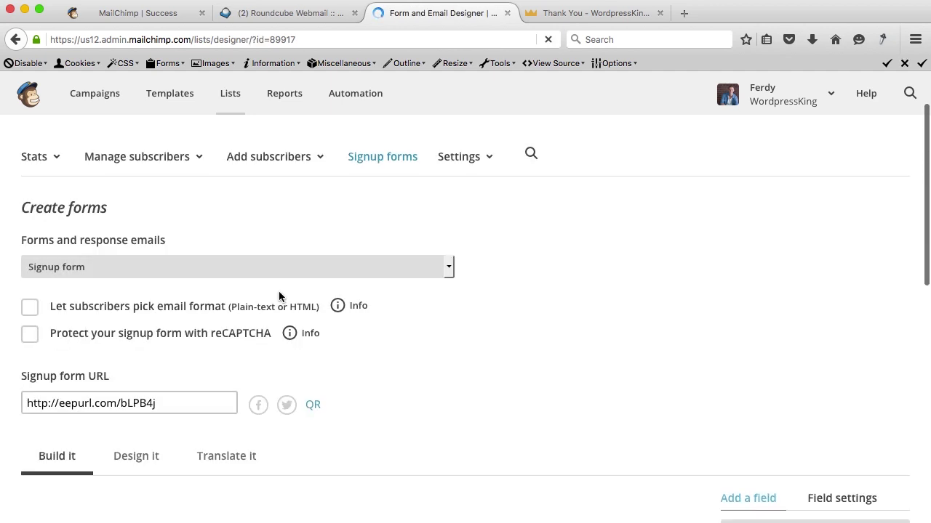
scroll(498, 338, "down", 5)
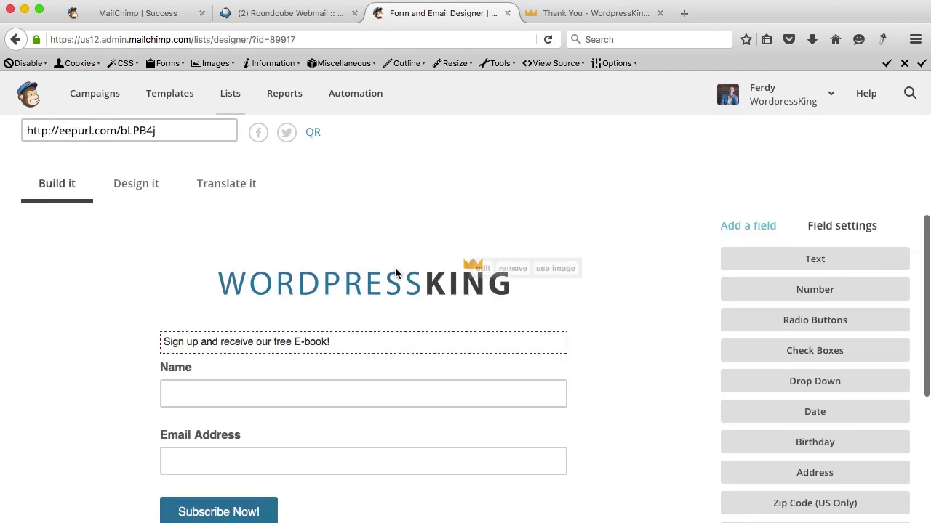
scroll(352, 293, "down", 1)
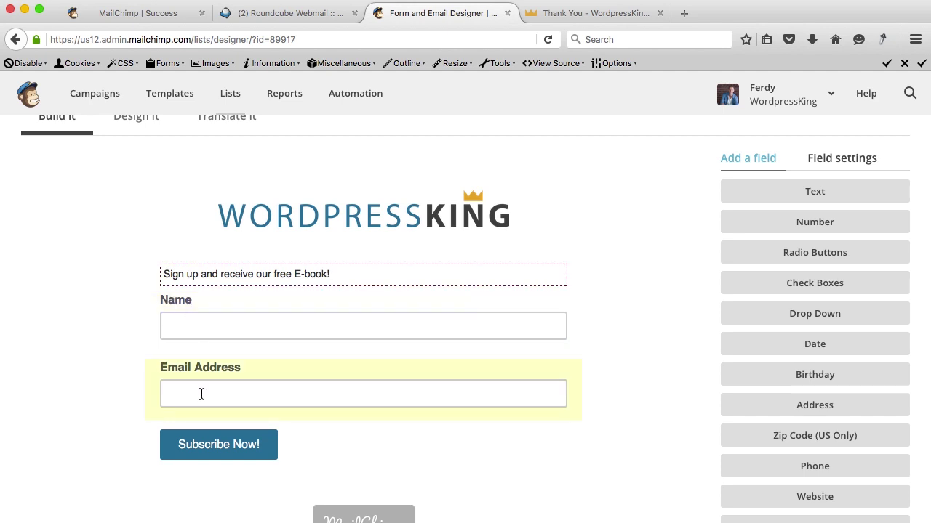
scroll(378, 384, "down", 5)
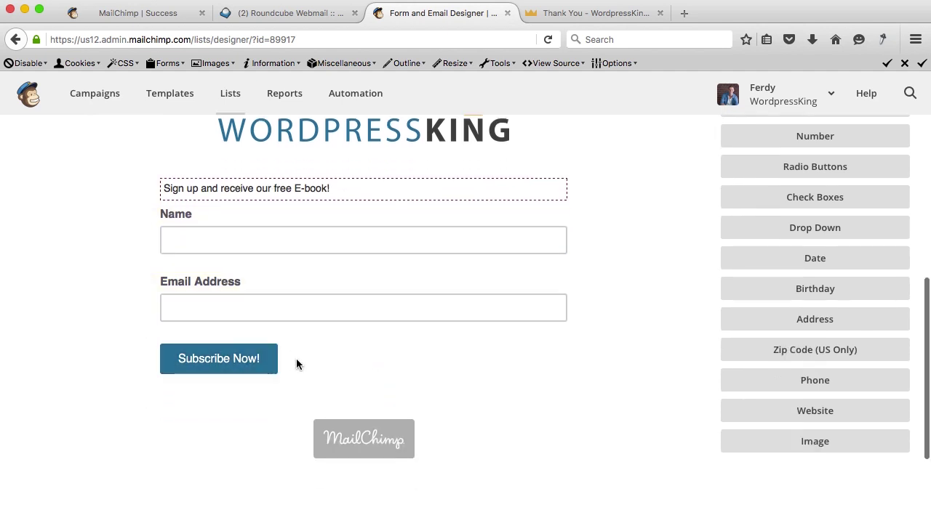
scroll(383, 349, "up", 2)
scroll(384, 349, "down", 3)
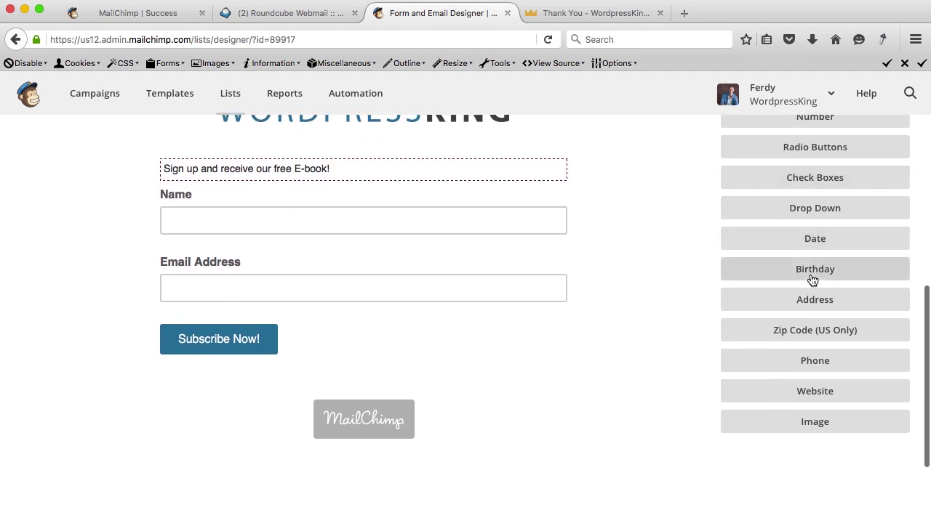
left_click(756, 275)
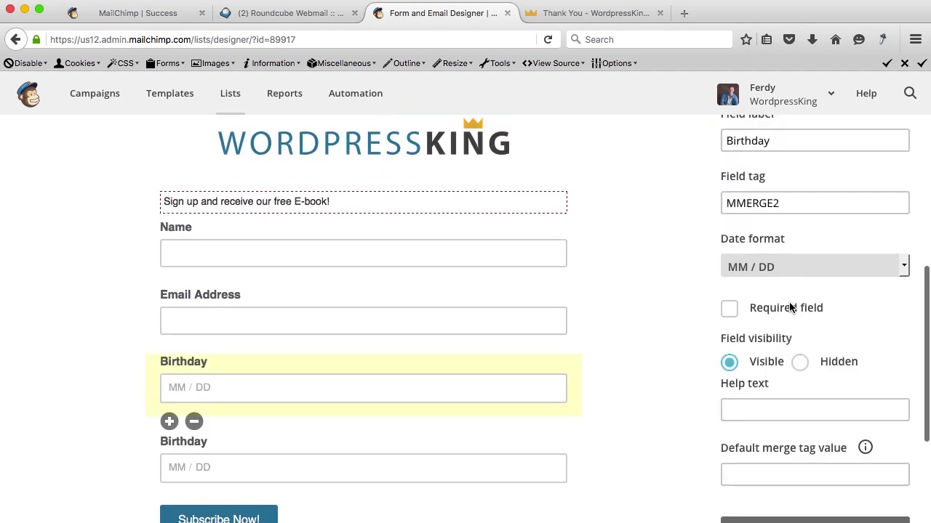
left_click(194, 490)
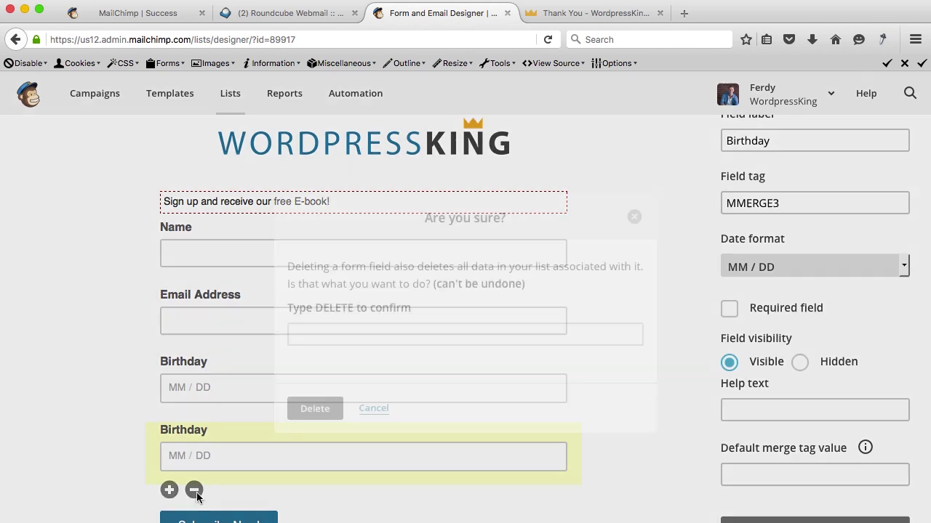
left_click(327, 336)
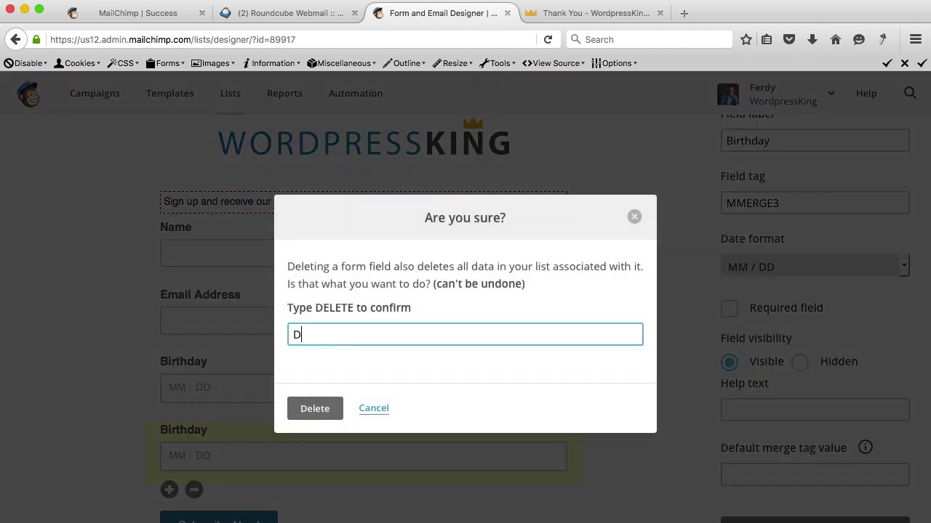
left_click(315, 408)
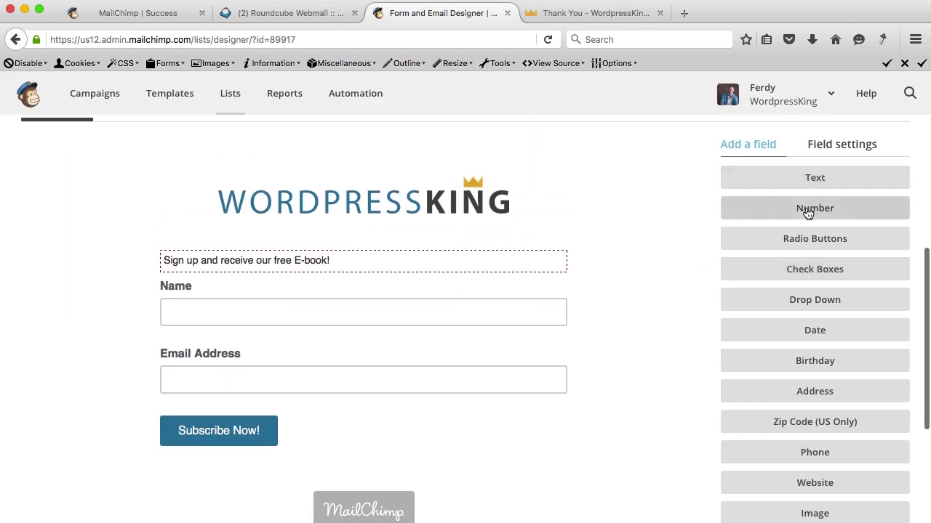
Scroll through the signup form builder to review the fields below Email Address.
scroll(791, 218, "down", 1)
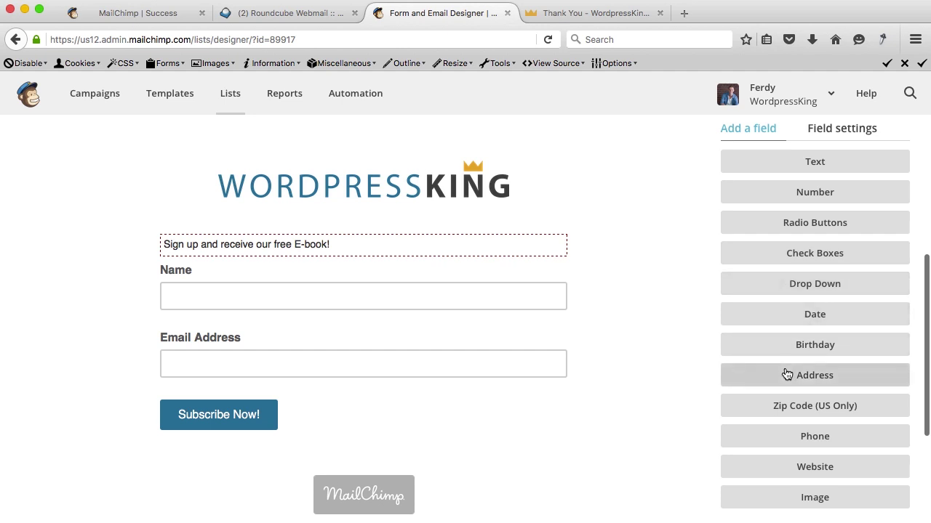
scroll(786, 360, "down", 2)
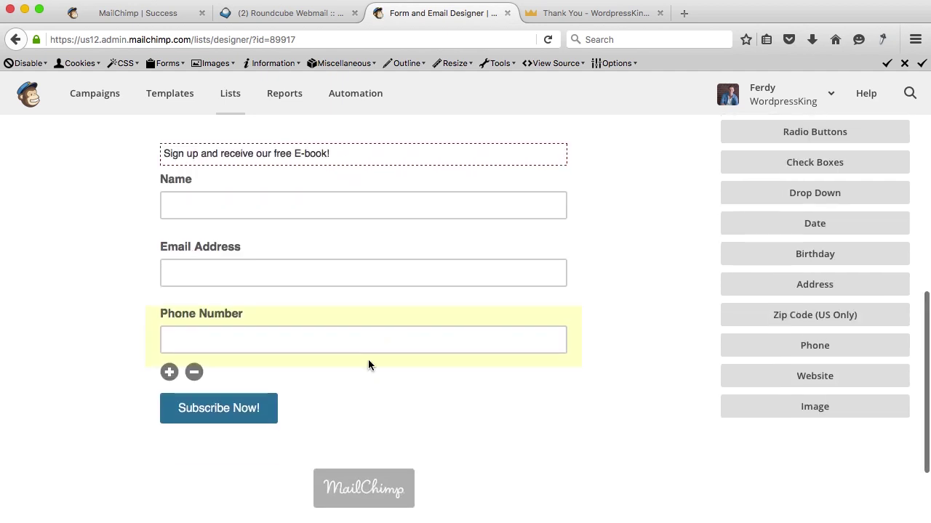
scroll(717, 305, "up", 4)
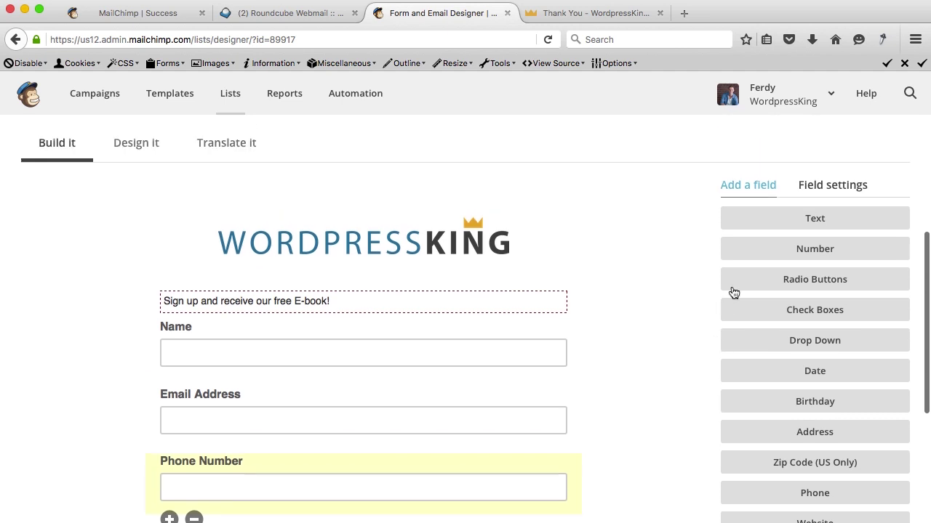
Shorten the phone field's label to Number and save the field.
left_click(835, 190)
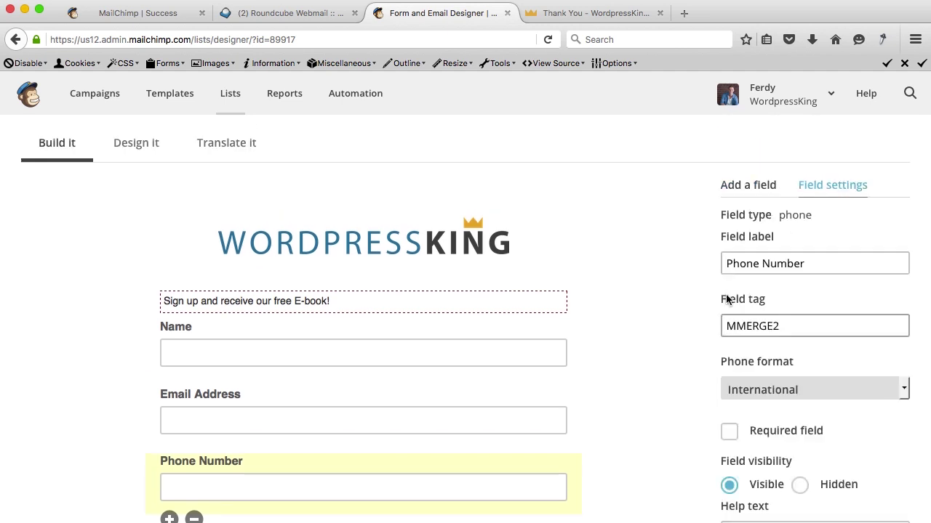
left_click_drag(763, 265, 694, 269)
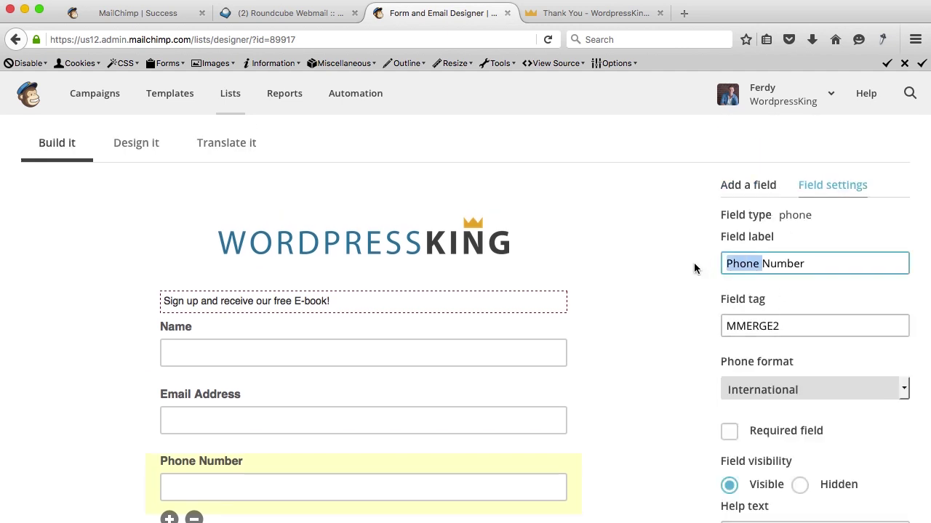
key("BackSpace")
key("Tab")
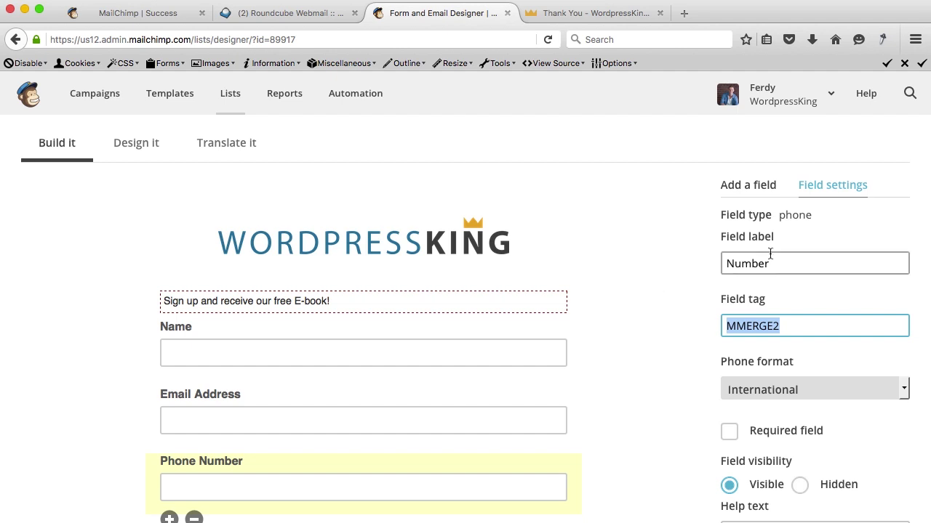
left_click_drag(775, 260, 721, 259)
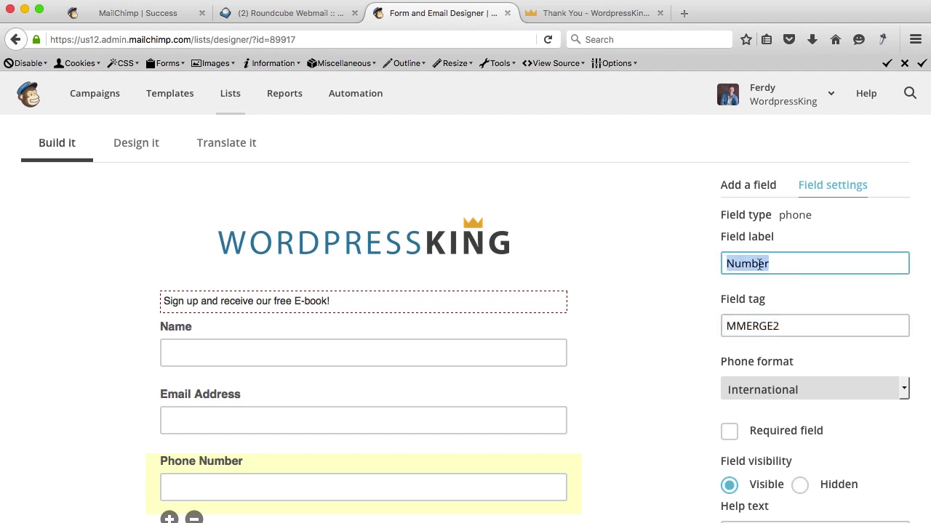
scroll(800, 423, "down", 5)
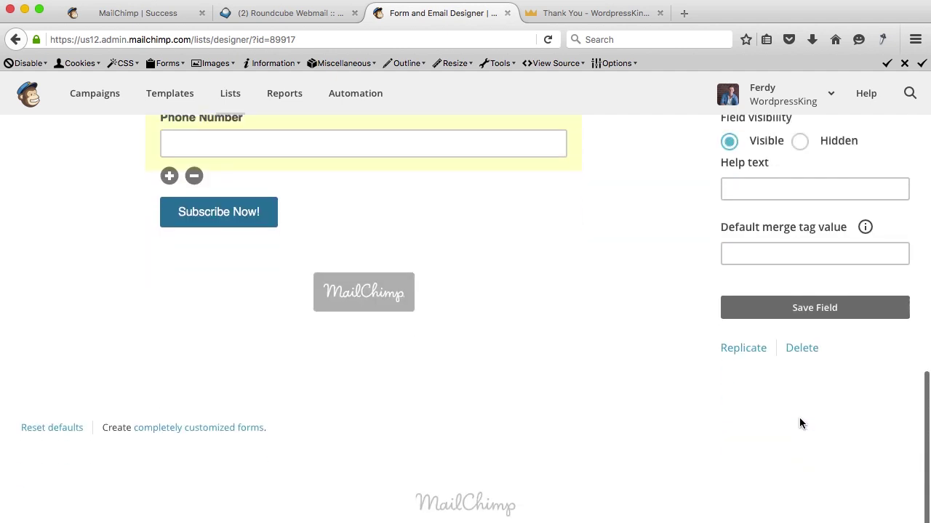
left_click(814, 304)
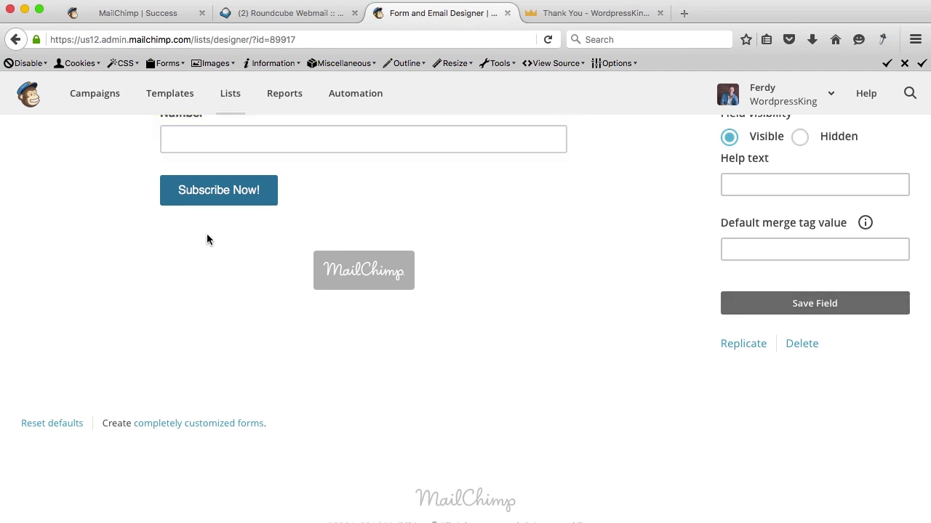
Toggle the phone field's required setting off again and inspect the Email Address and Name field settings.
scroll(665, 266, "up", 7)
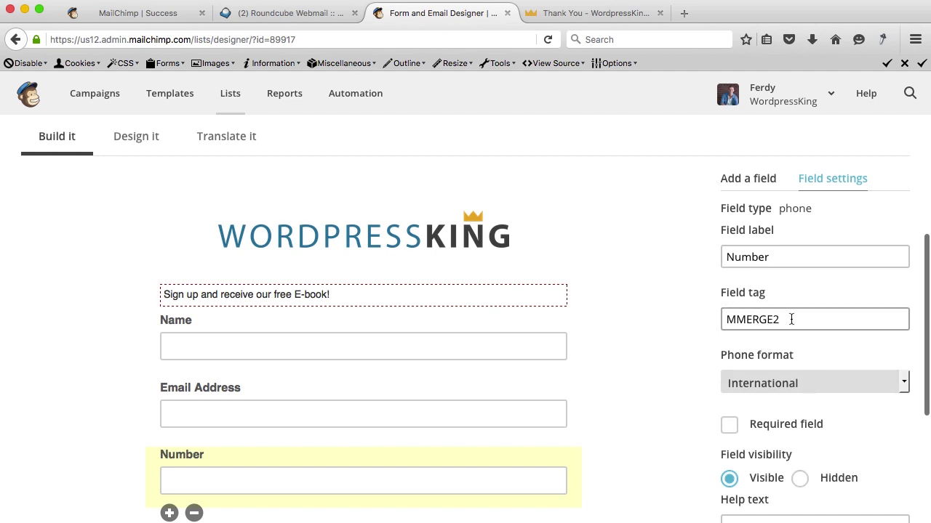
scroll(796, 339, "down", 2)
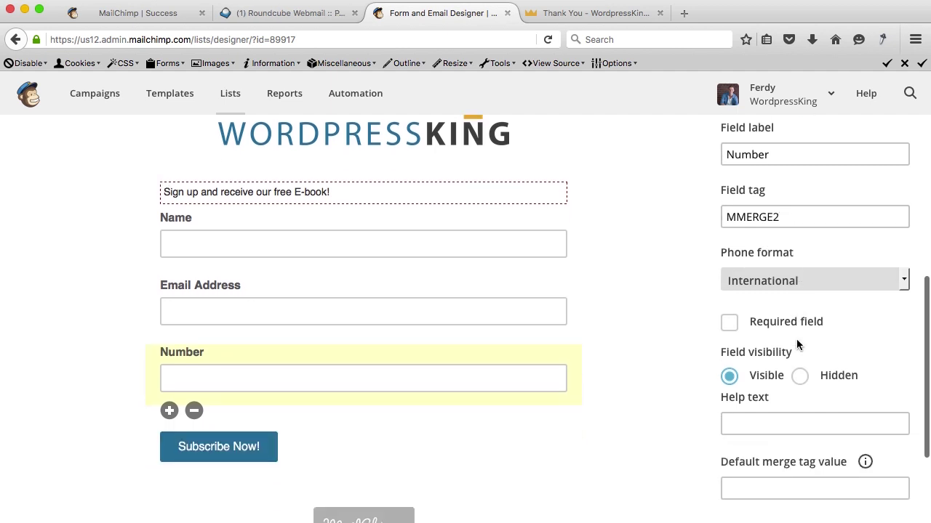
scroll(782, 289, "down", 3)
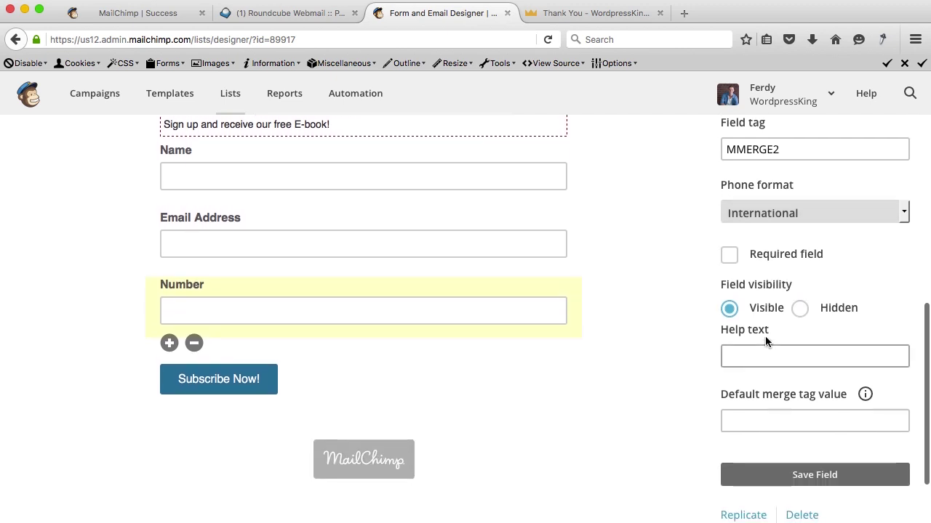
left_click(733, 259)
left_click(732, 260)
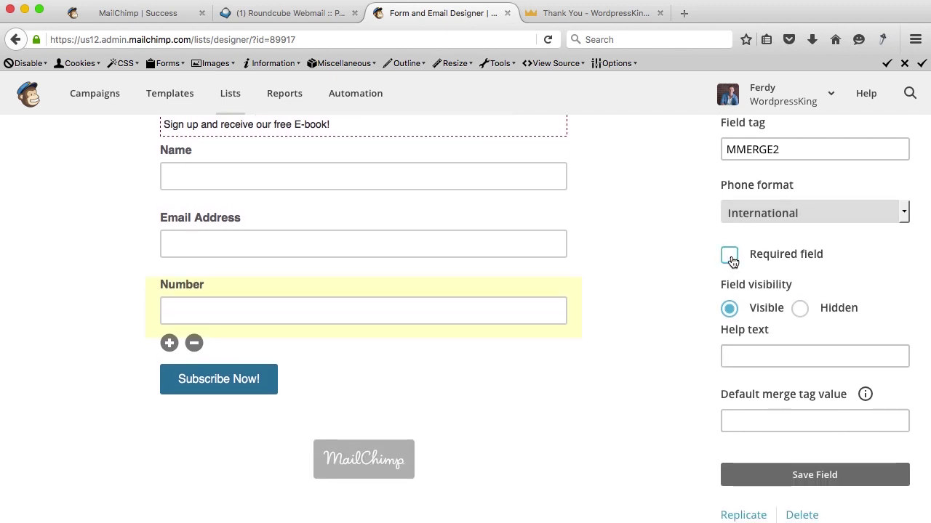
left_click(368, 220)
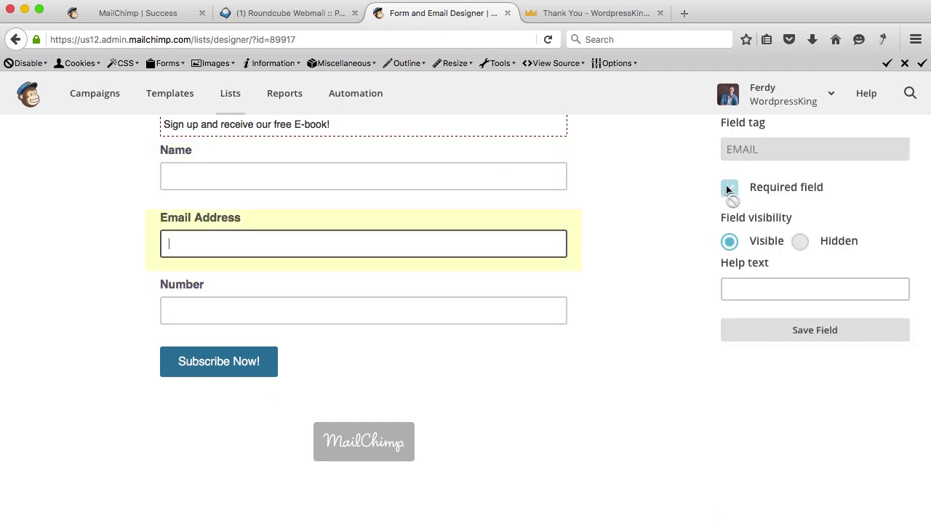
left_click(291, 166)
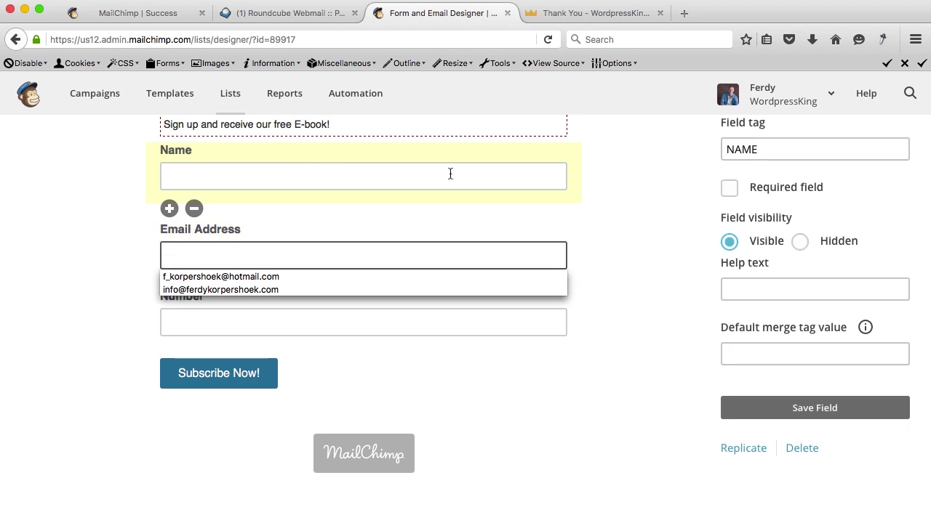
left_click(497, 326)
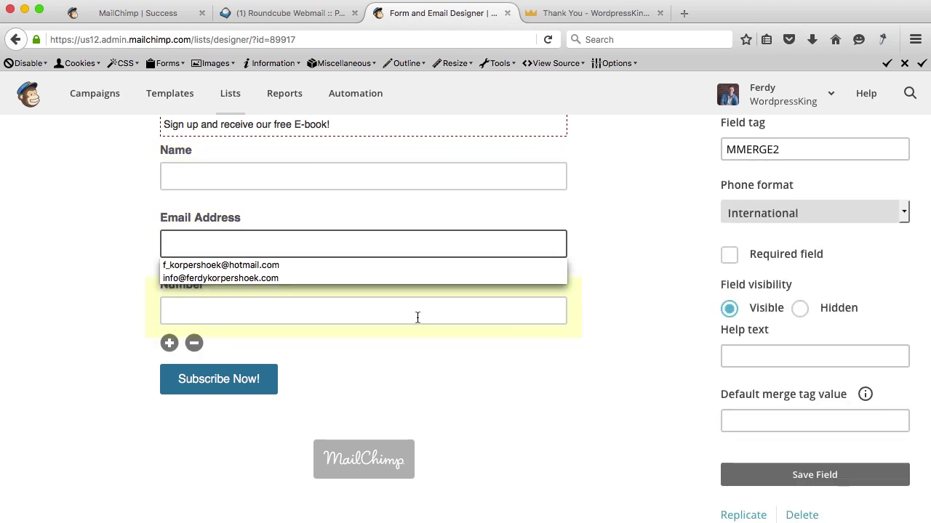
left_click(481, 289)
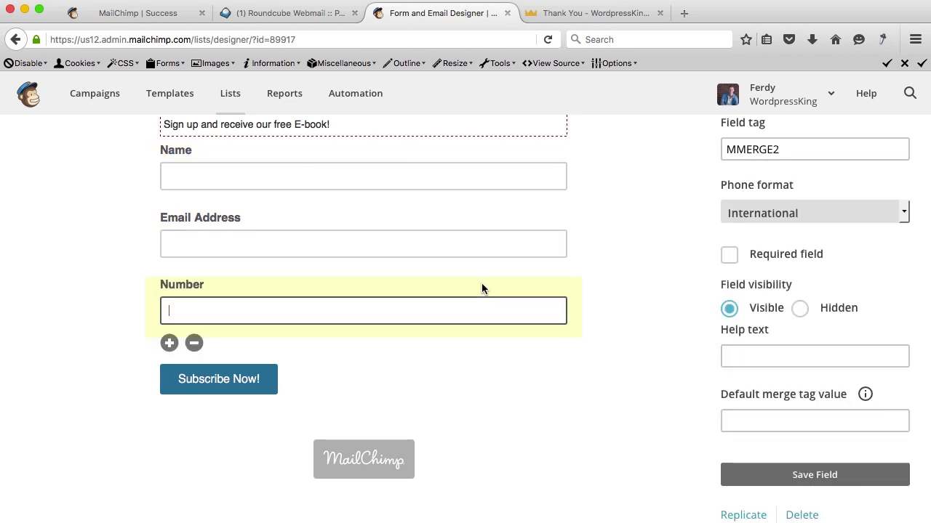
Relabel the phone field as Phonenumber and save the field.
scroll(820, 268, "up", 3)
double_click(783, 261)
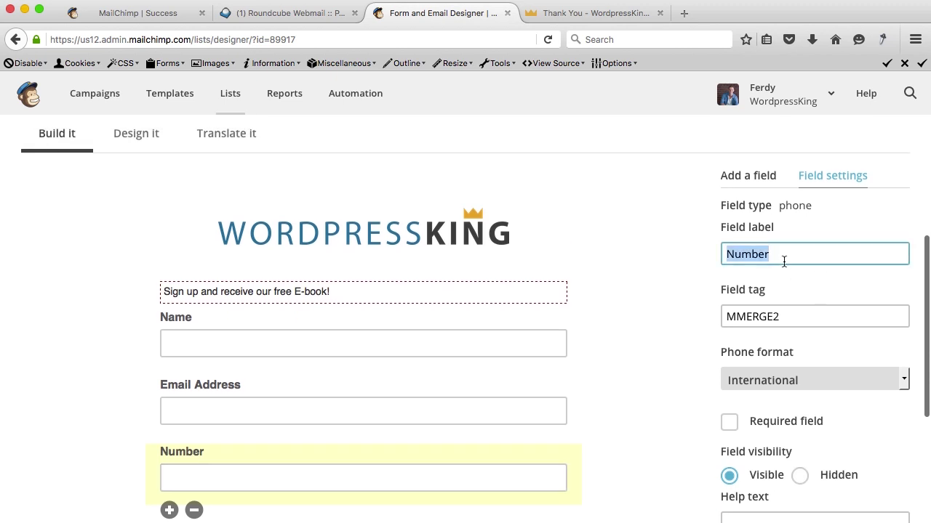
type("Phonen")
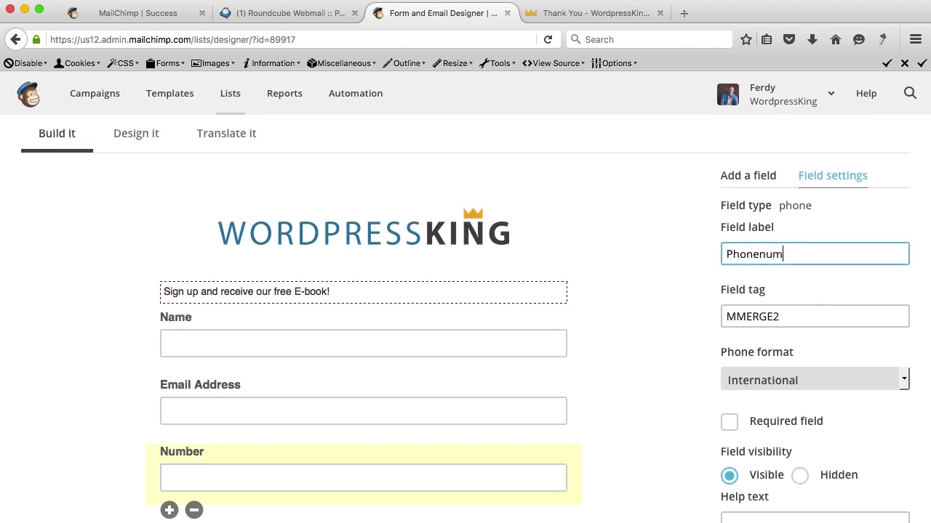
scroll(771, 285, "down", 4)
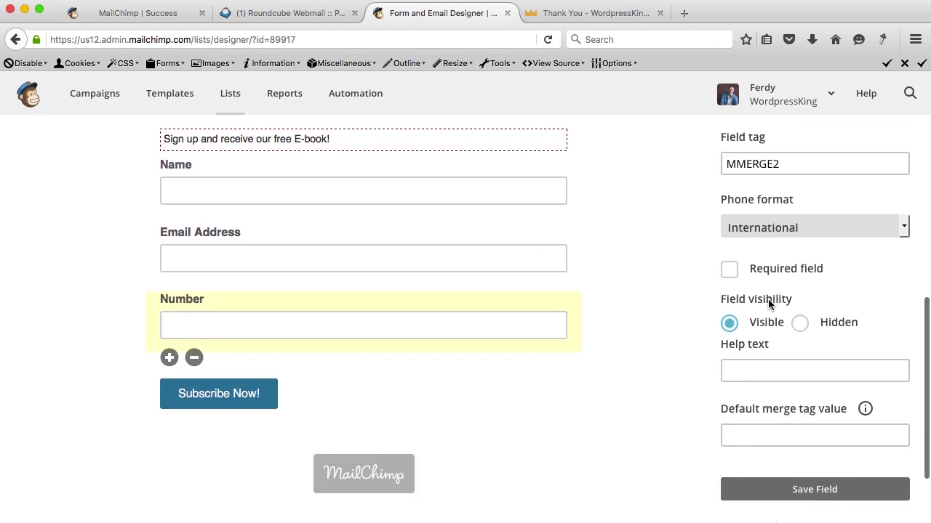
scroll(764, 325, "down", 2)
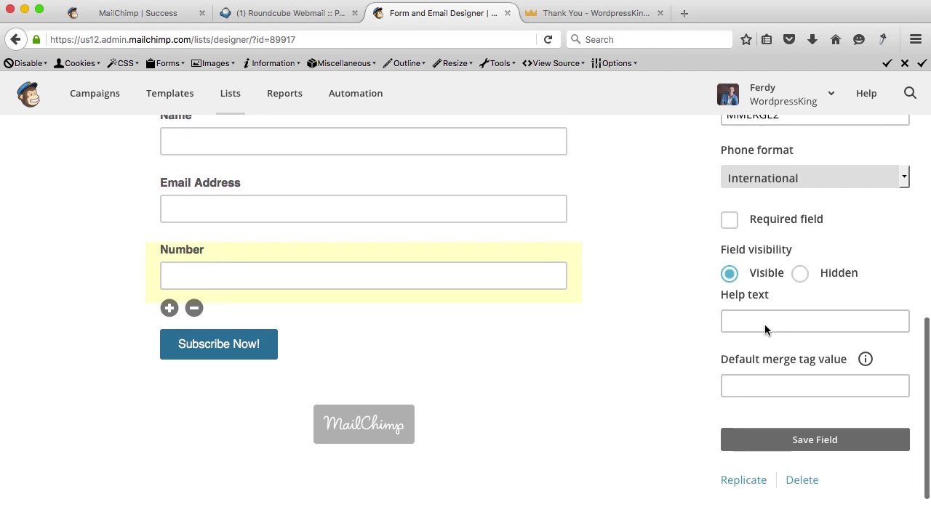
left_click(786, 446)
scroll(483, 405, "up", 5)
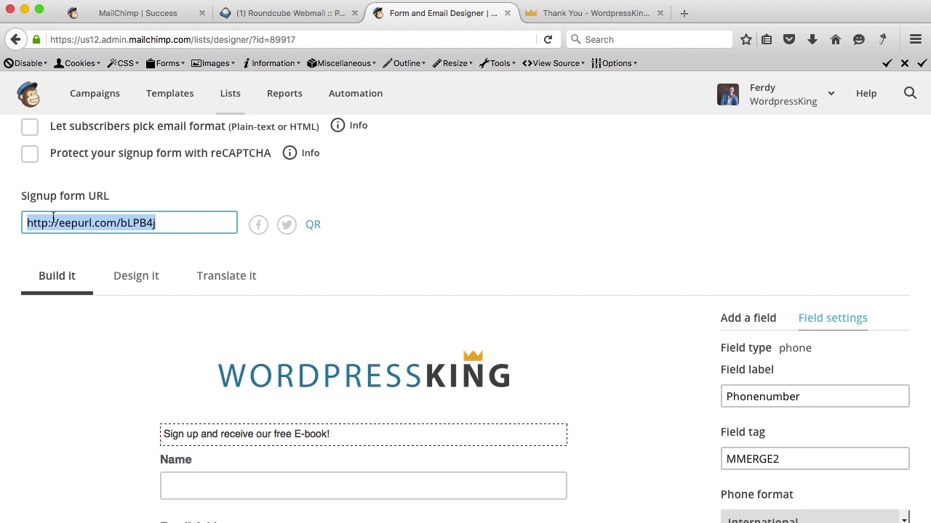
left_click(684, 13)
key("ctrl+v")
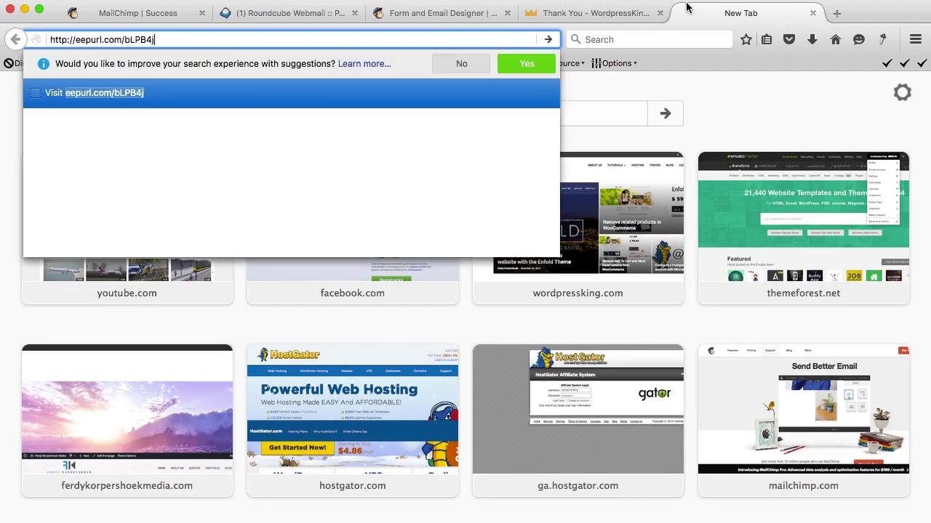
key("Return")
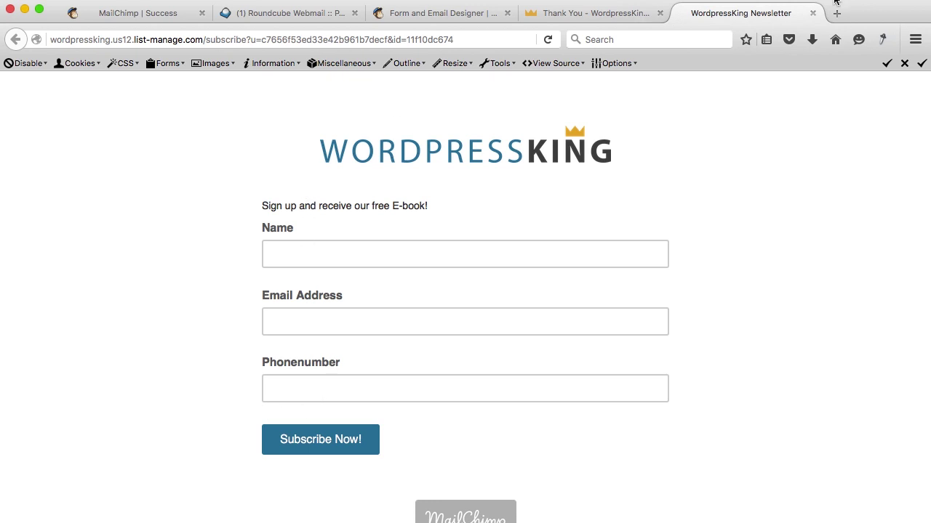
left_click(813, 13)
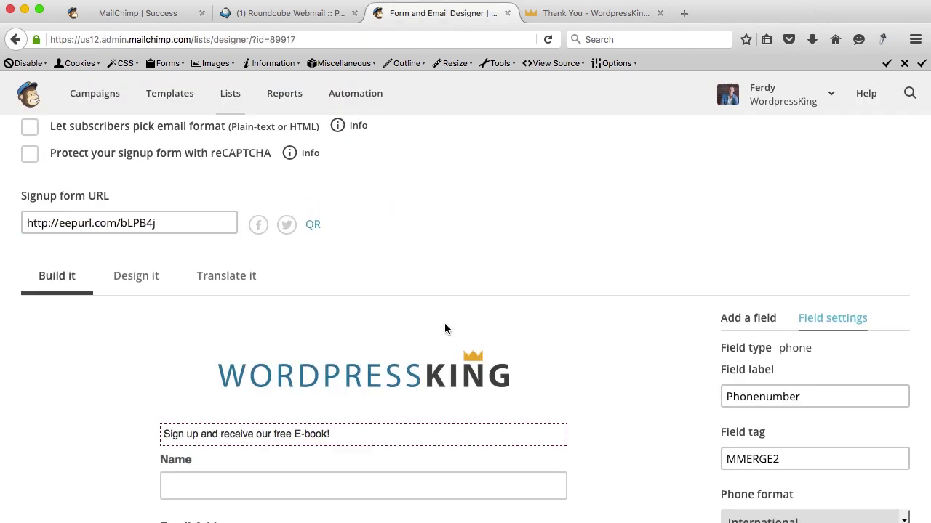
scroll(445, 324, "down", 5)
Delete the Phonenumber field from the signup form, confirming with DELETE.
left_click(194, 440)
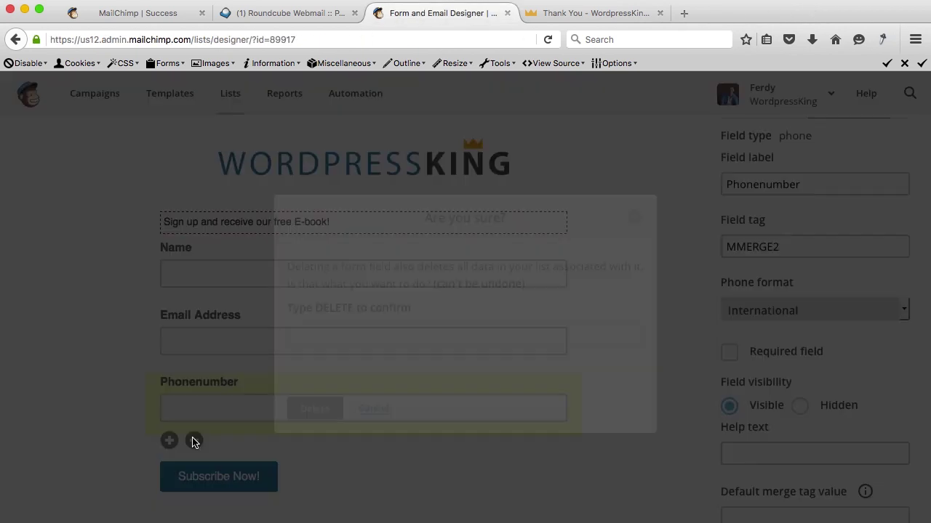
left_click(349, 331)
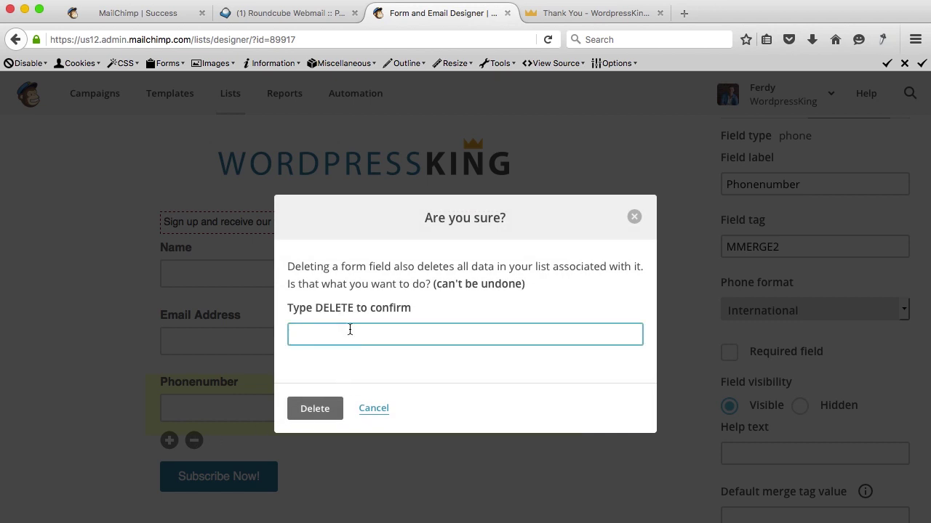
left_click(320, 407)
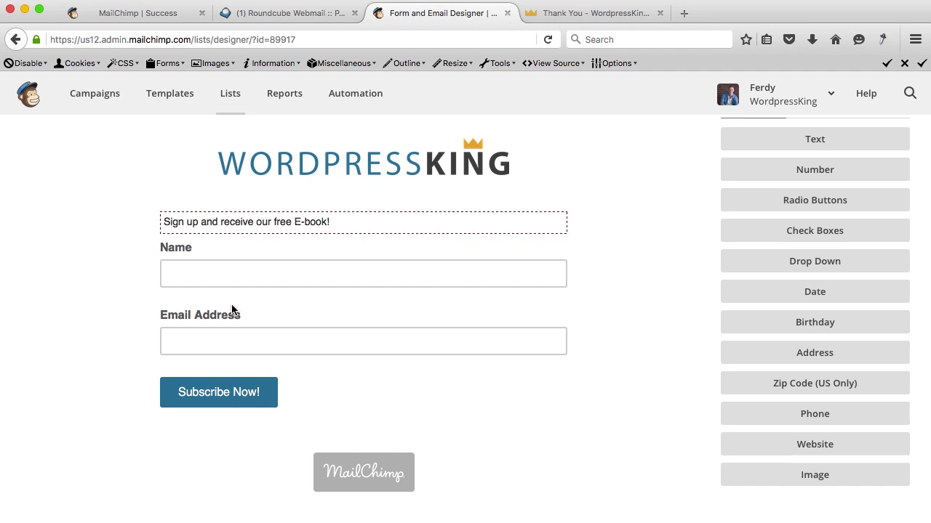
scroll(232, 291, "up", 5)
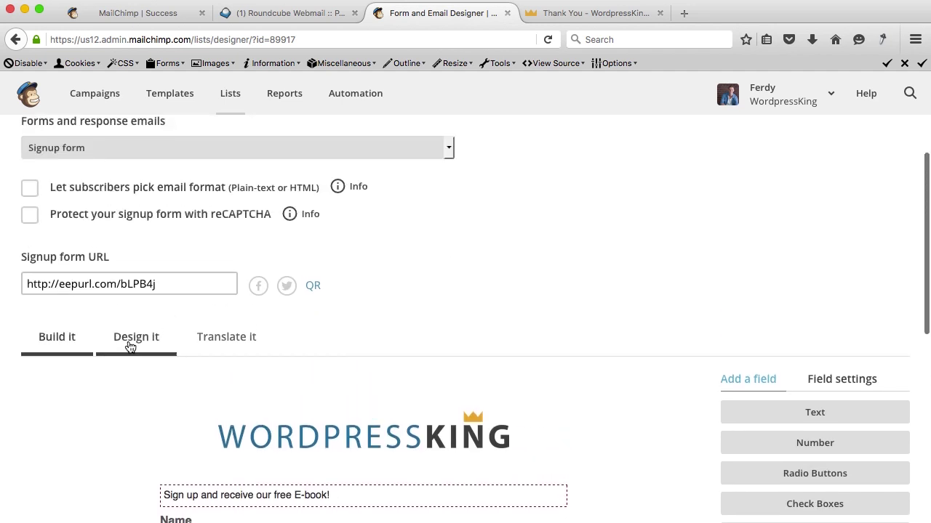
Set the signup form's page background to bright red in the design settings.
left_click(135, 342)
scroll(134, 347, "down", 2)
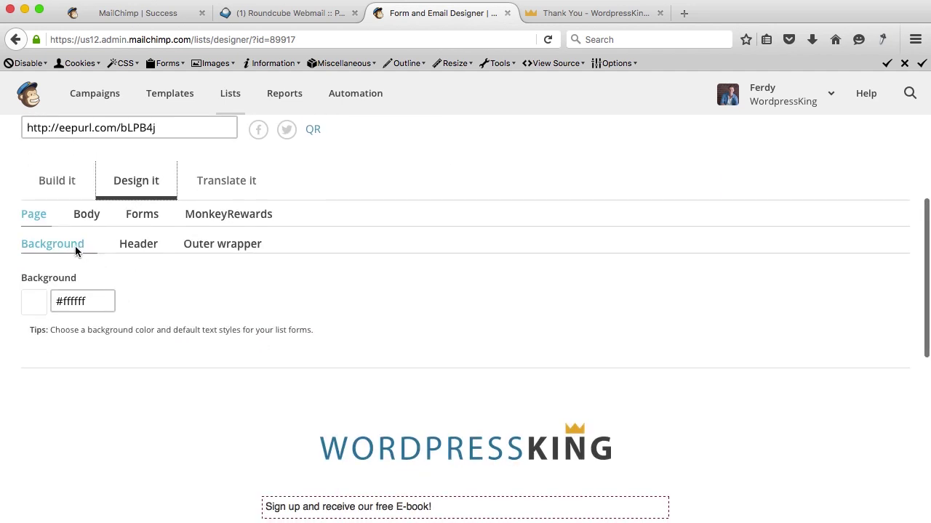
left_click(66, 312)
double_click(66, 311)
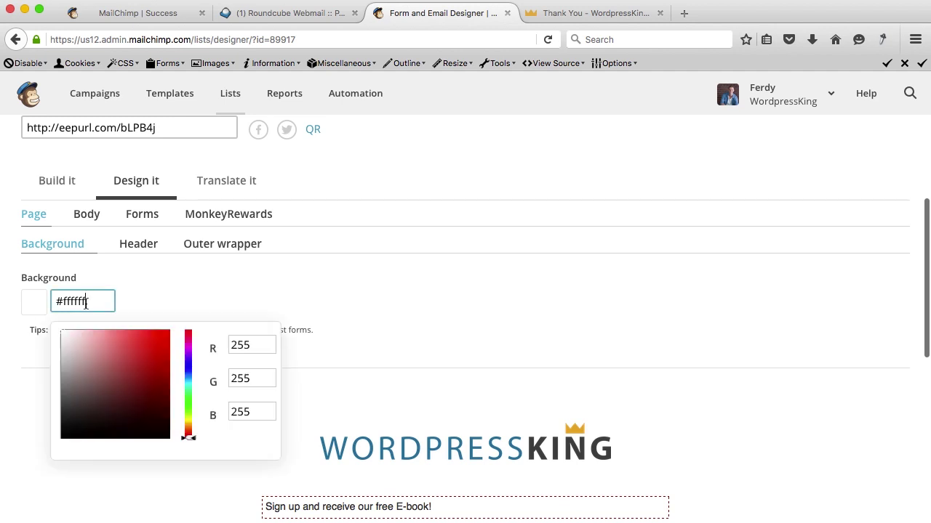
left_click(168, 341)
left_click(164, 312)
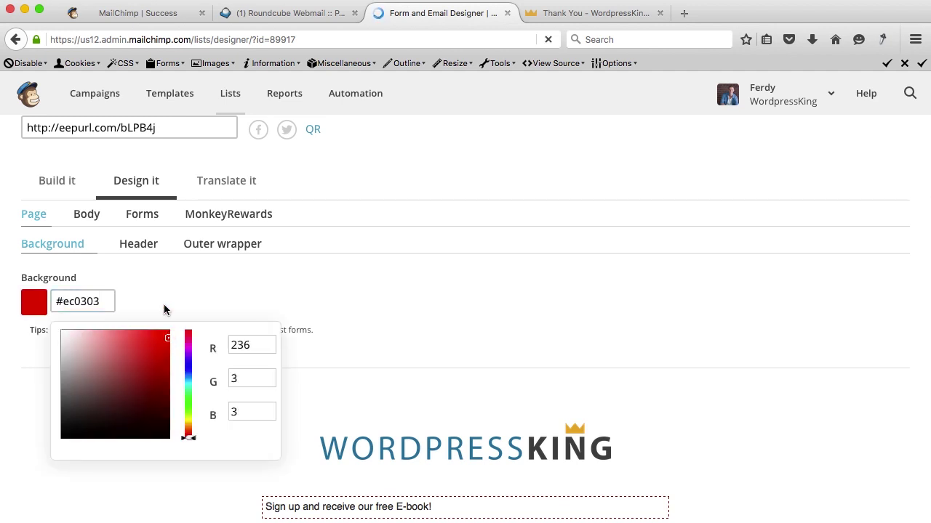
scroll(213, 474, "down", 5)
scroll(212, 474, "up", 4)
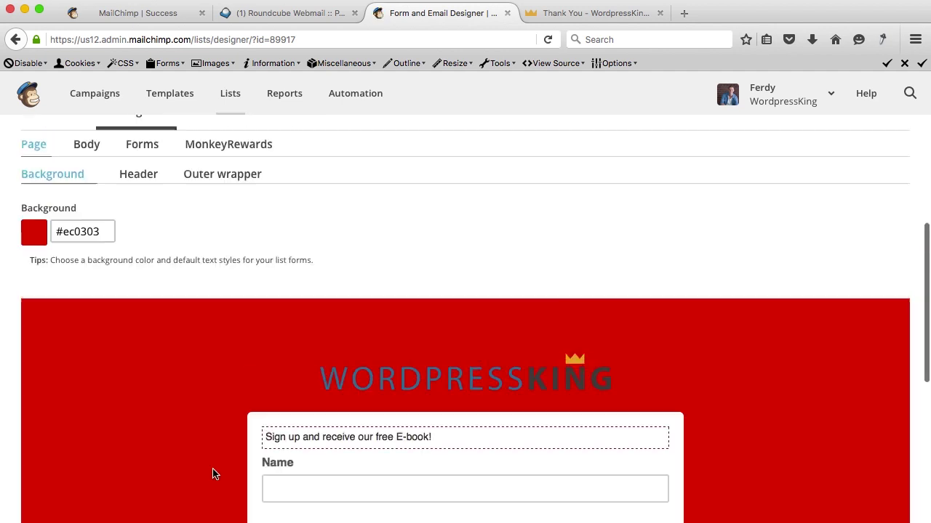
left_click(151, 200)
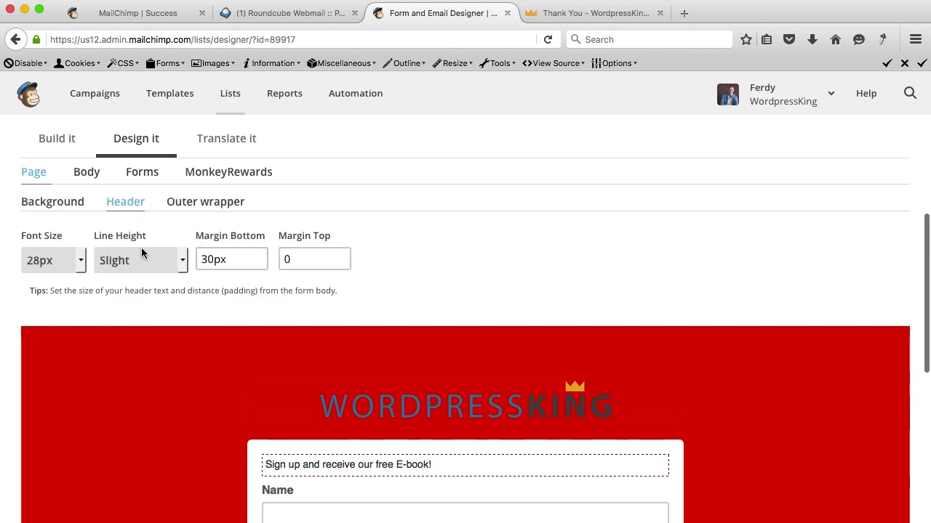
left_click(209, 201)
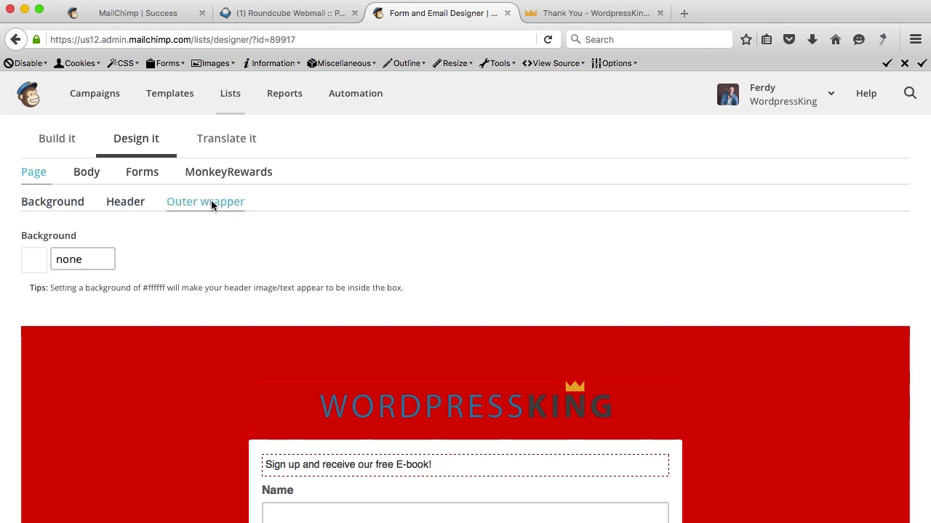
left_click(66, 204)
scroll(216, 141, "up", 2)
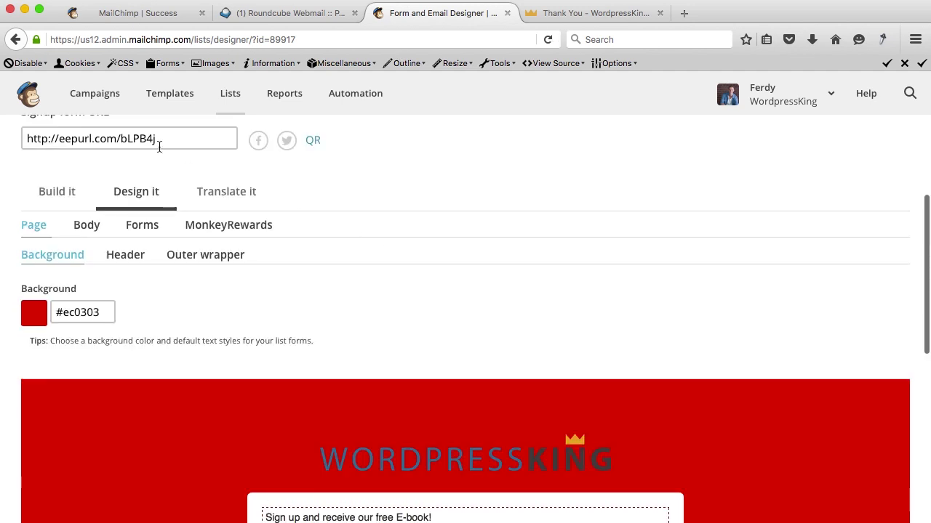
Preview the hosted signup form URL in a new tab, then close it.
left_click(198, 138)
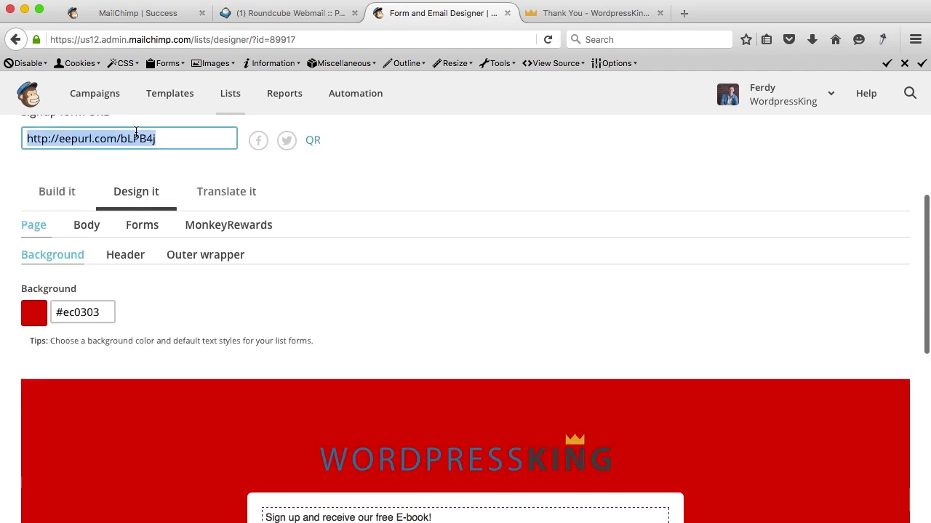
left_click(683, 12)
key("super+v")
key("Return")
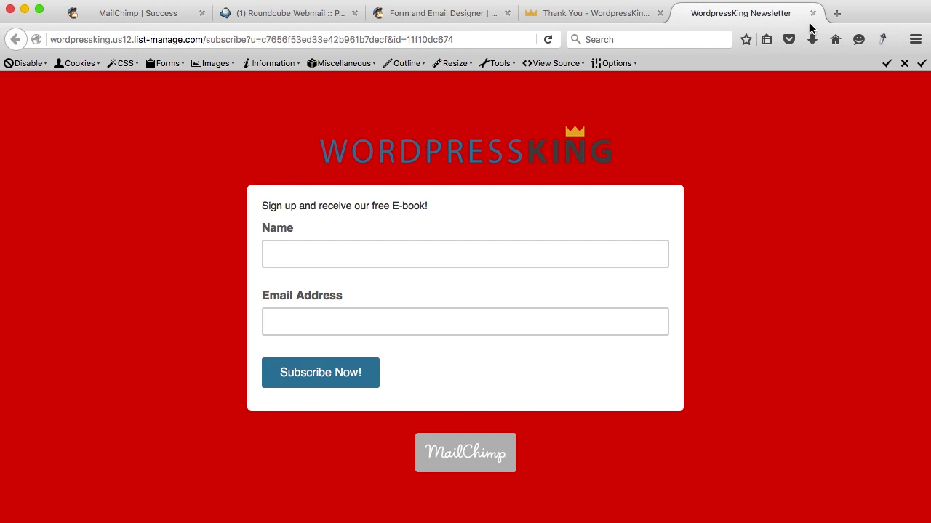
left_click(812, 13)
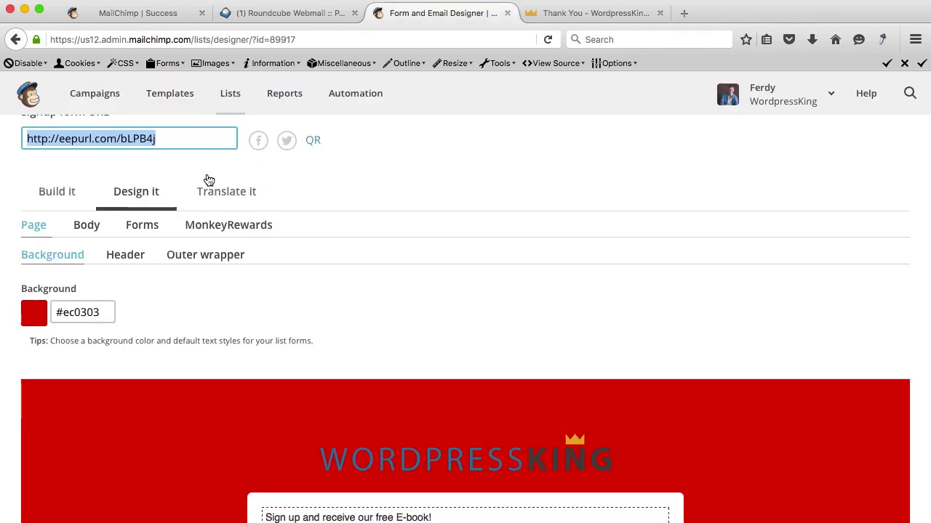
Change the page background colour to #FFFFFF and select the signup form URL.
left_click(82, 307)
triple_click(82, 308)
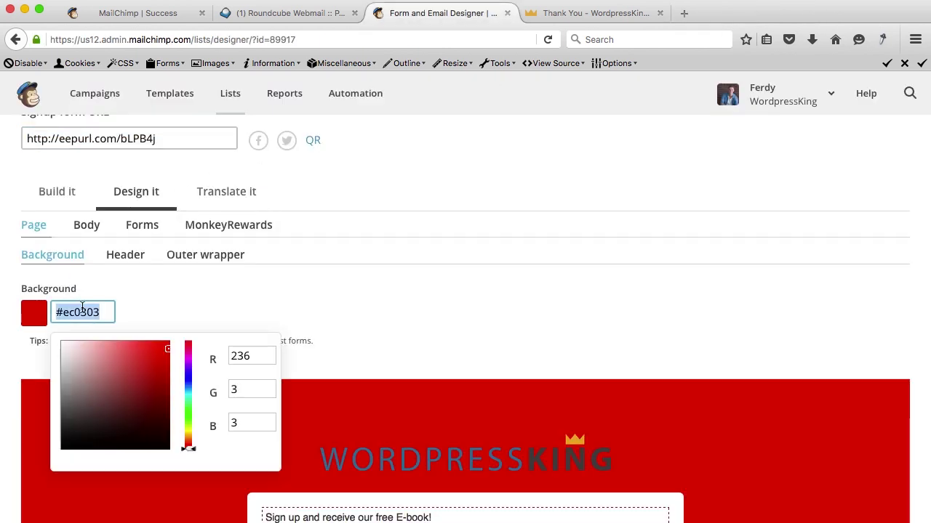
type("#FFF")
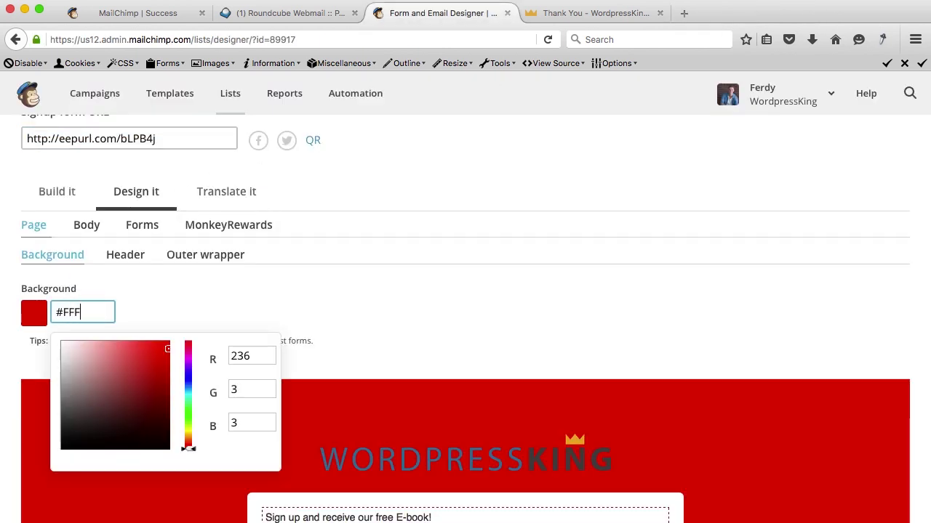
type("FFF")
left_click(146, 320)
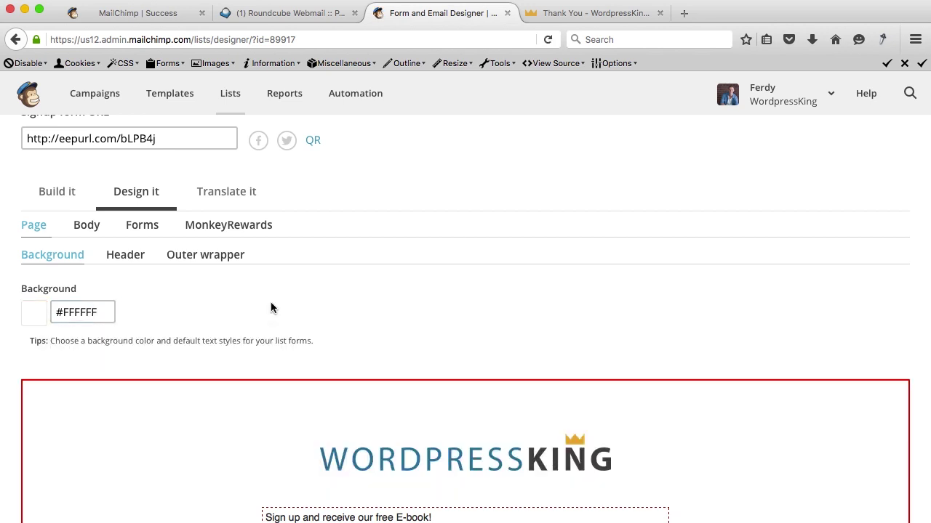
scroll(271, 308, "down", 3)
scroll(271, 307, "up", 7)
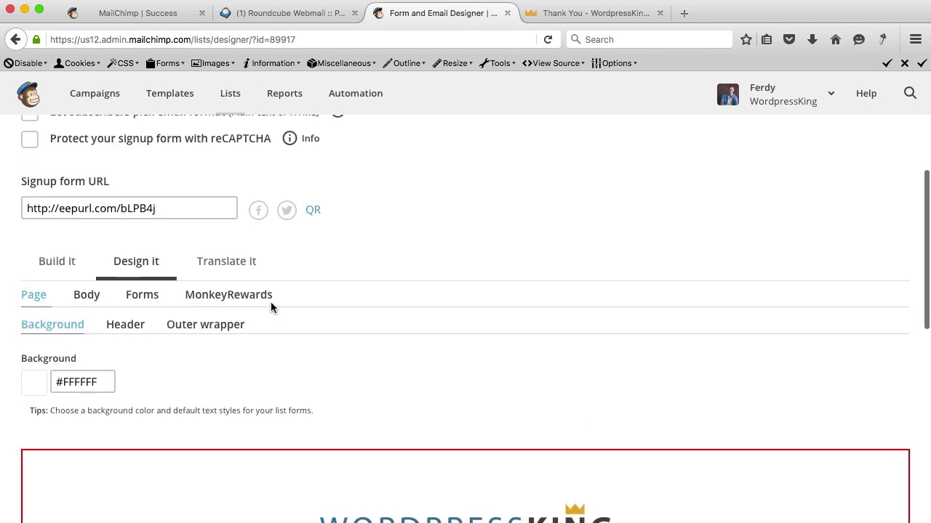
left_click(79, 139)
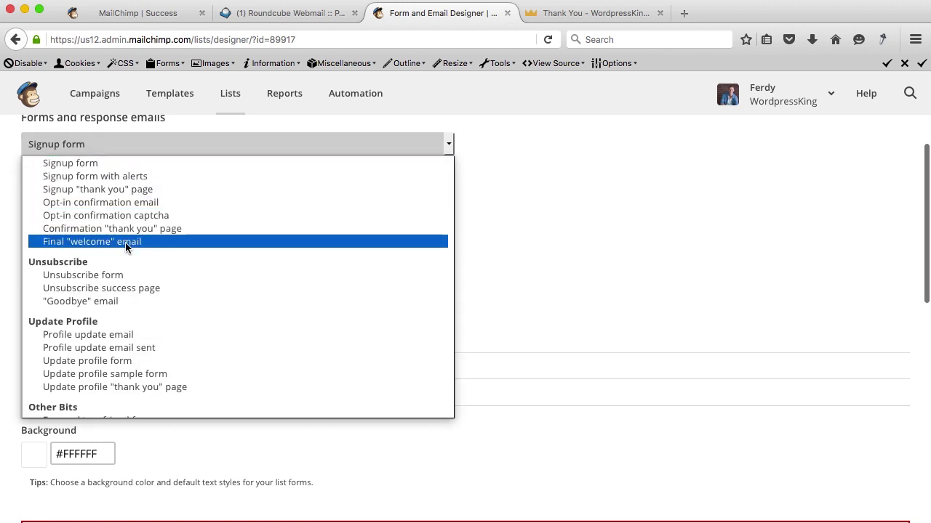
left_click(476, 167)
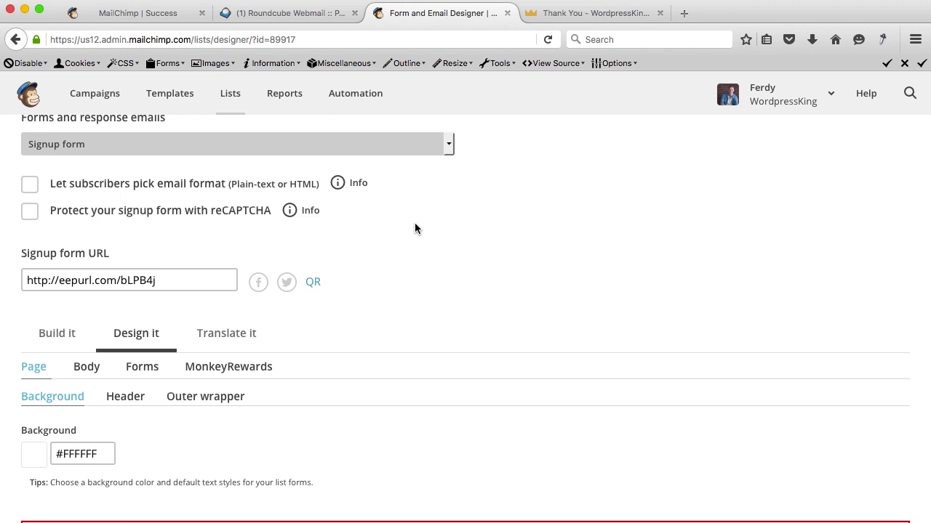
left_click(88, 284)
key("super+c")
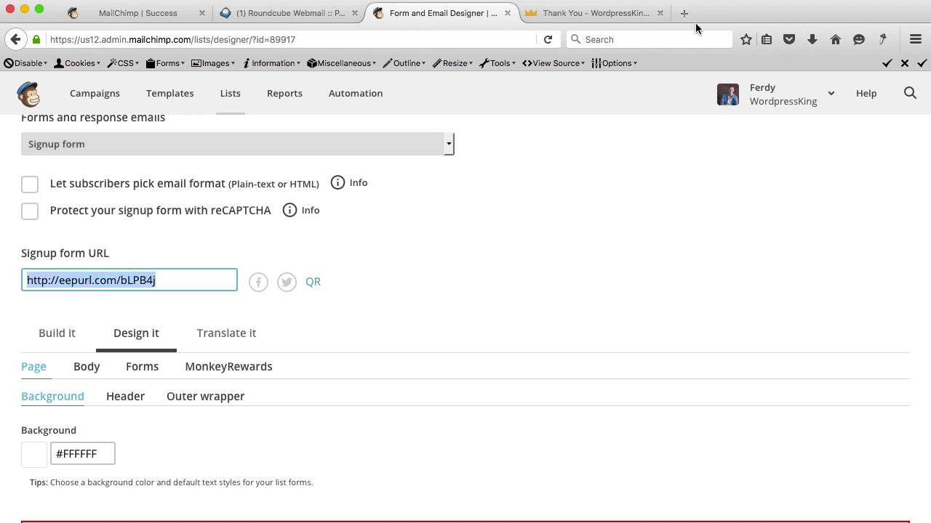
Post a Facebook status 'Please subscribe to my newsletter!' with the signup link, then open the link.
left_click(694, 15)
type("facebook.com")
key("Return")
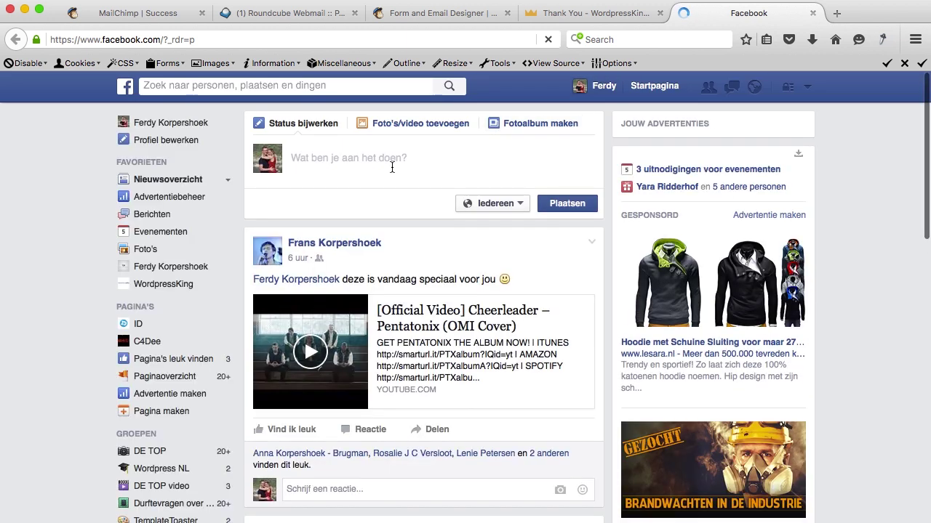
left_click(392, 167)
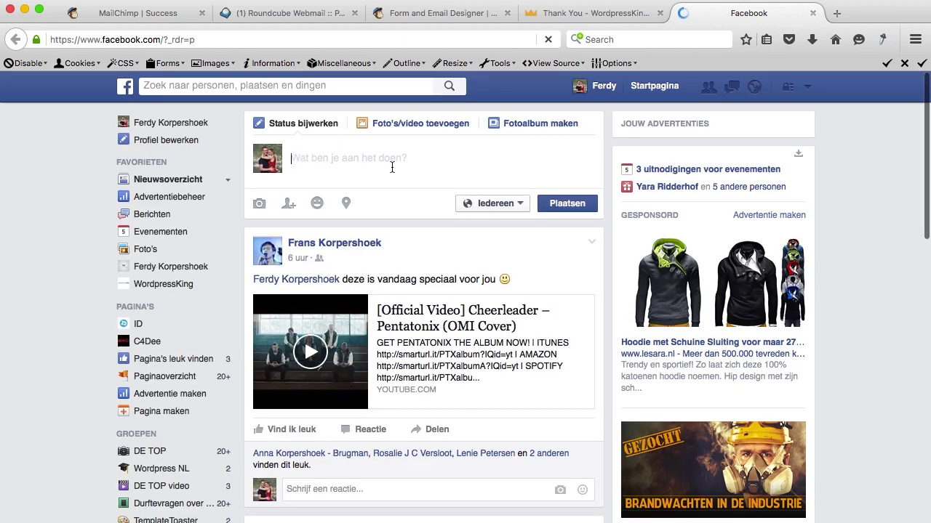
key("super+v")
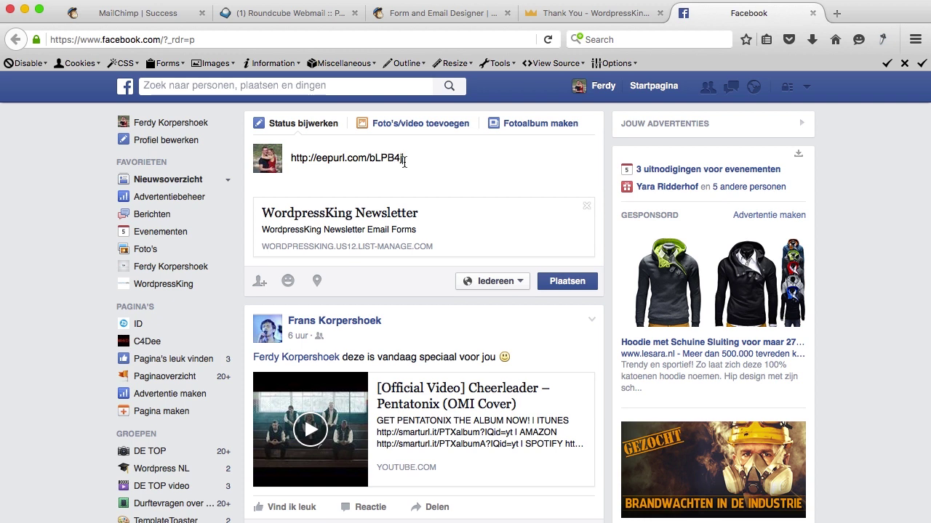
key("super+a")
type("P")
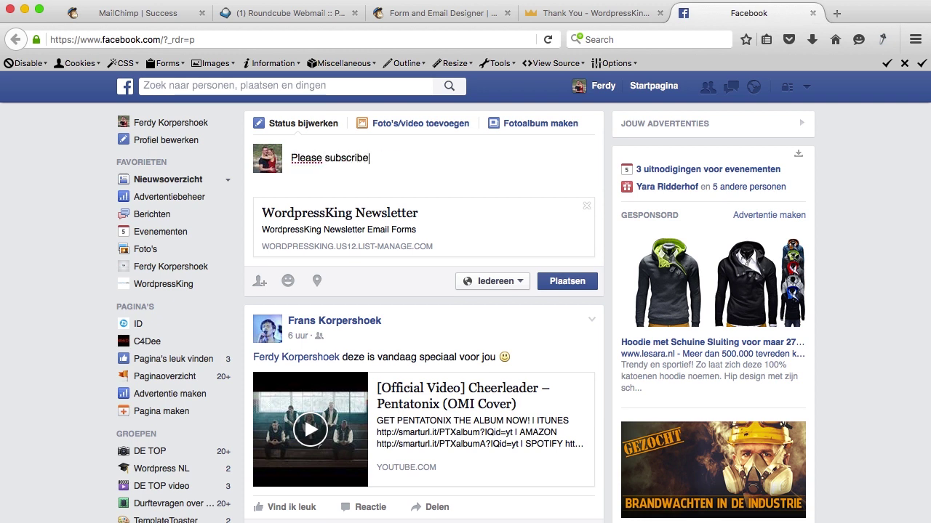
type("my newsletter!")
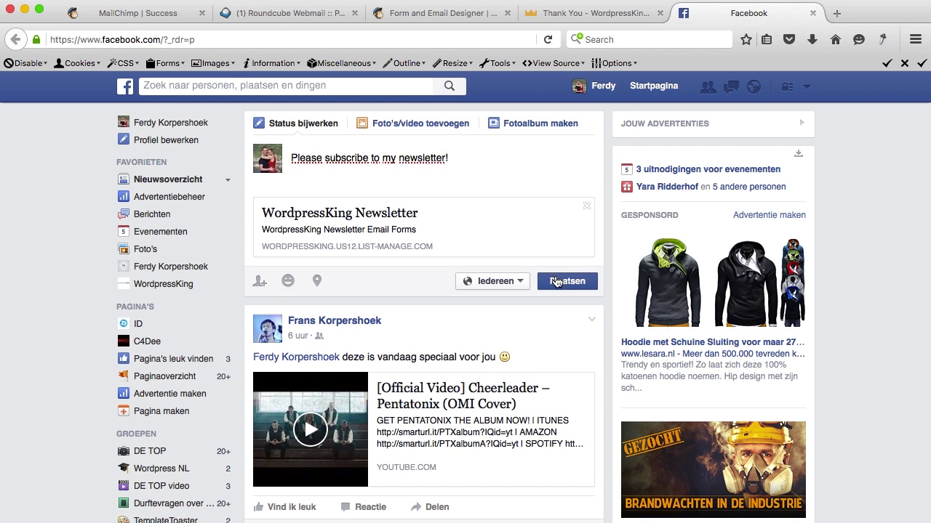
left_click(556, 282)
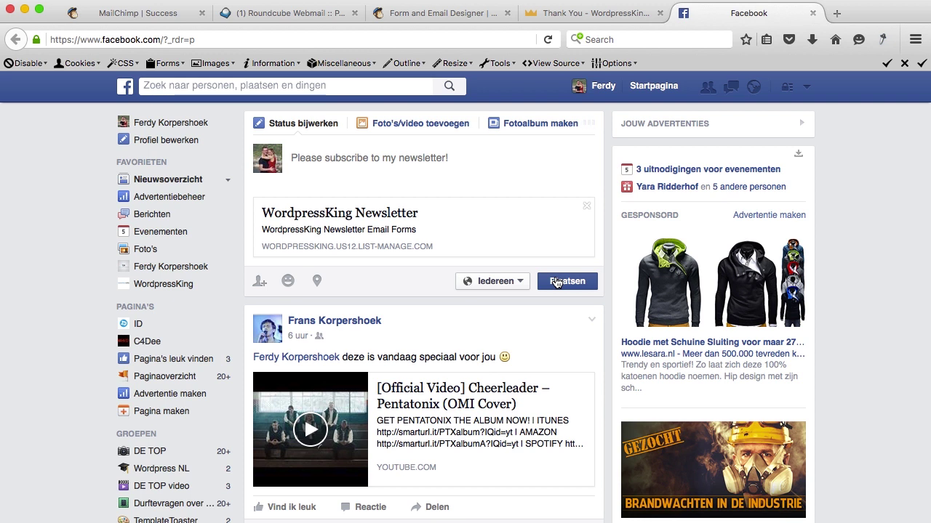
left_click(458, 315)
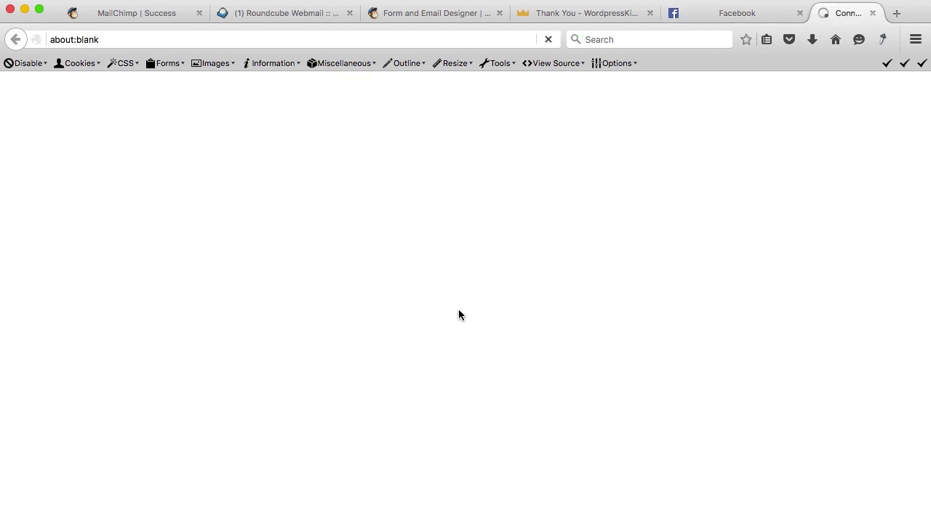
Close the newsletter signup and Facebook tabs, returning to the MailChimp form designer.
left_click(871, 12)
left_click(734, 13)
left_click(403, 12)
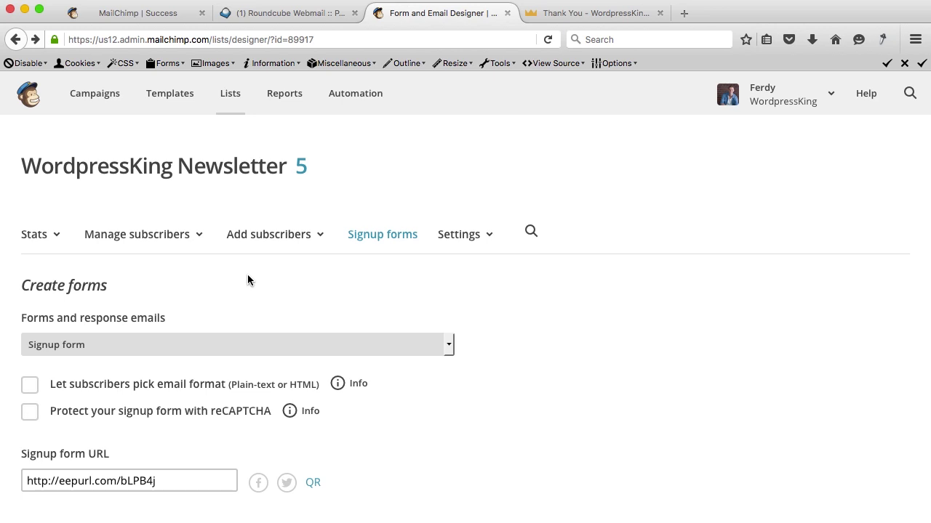
Generate the embedded form code from the signup forms overview.
left_click(389, 241)
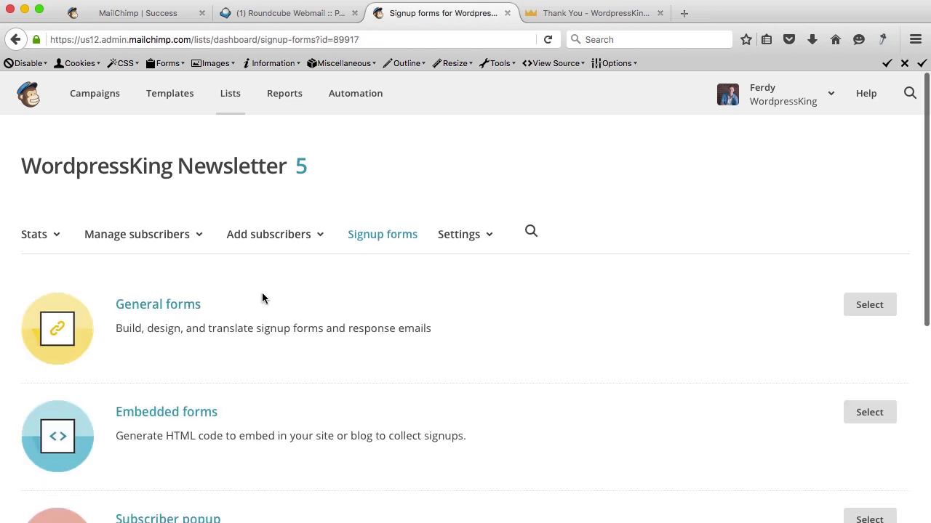
scroll(262, 295, "down", 4)
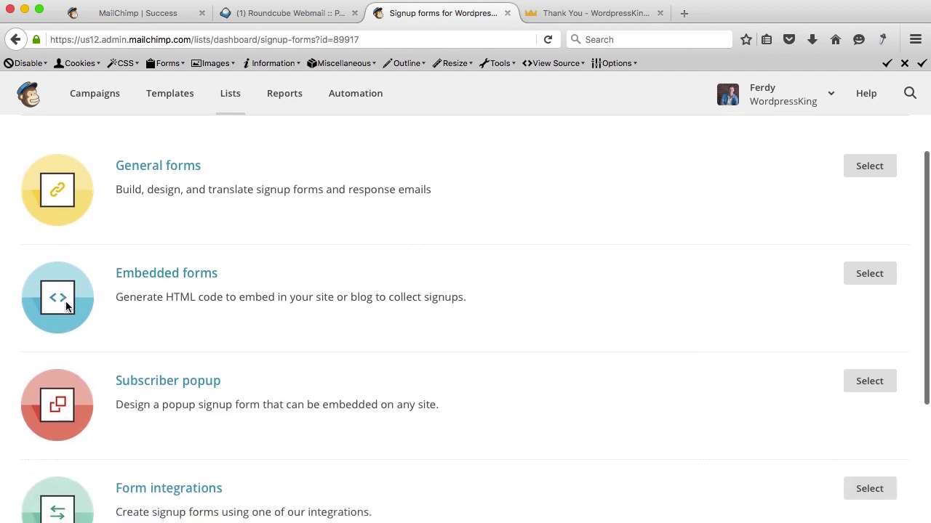
left_click(177, 280)
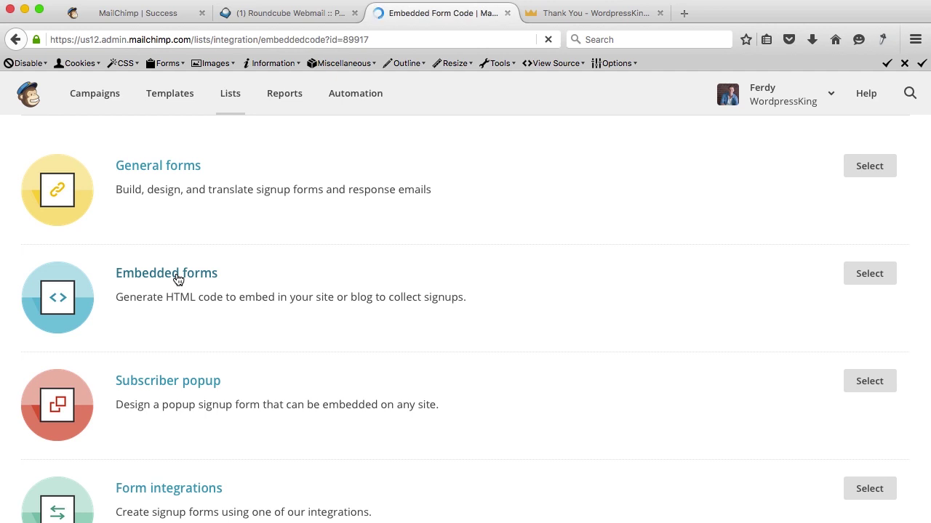
scroll(275, 288, "down", 5)
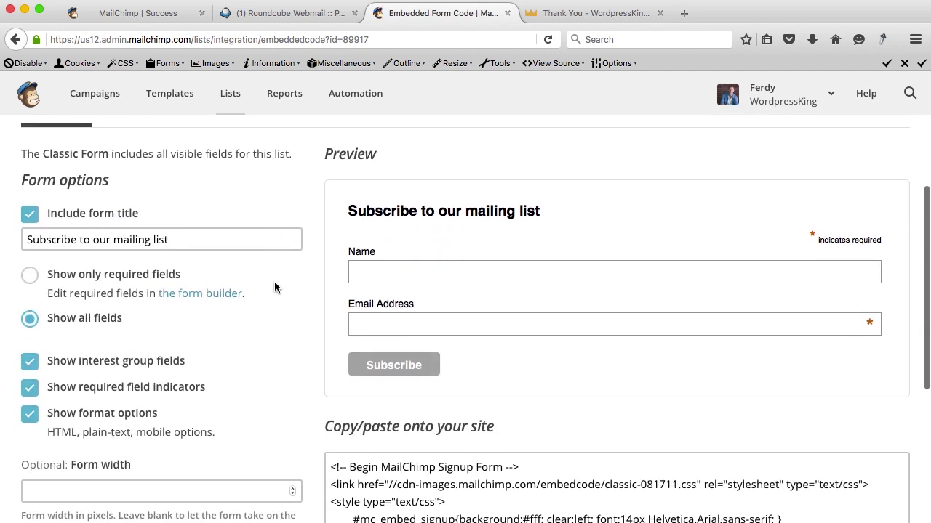
scroll(445, 241, "down", 1)
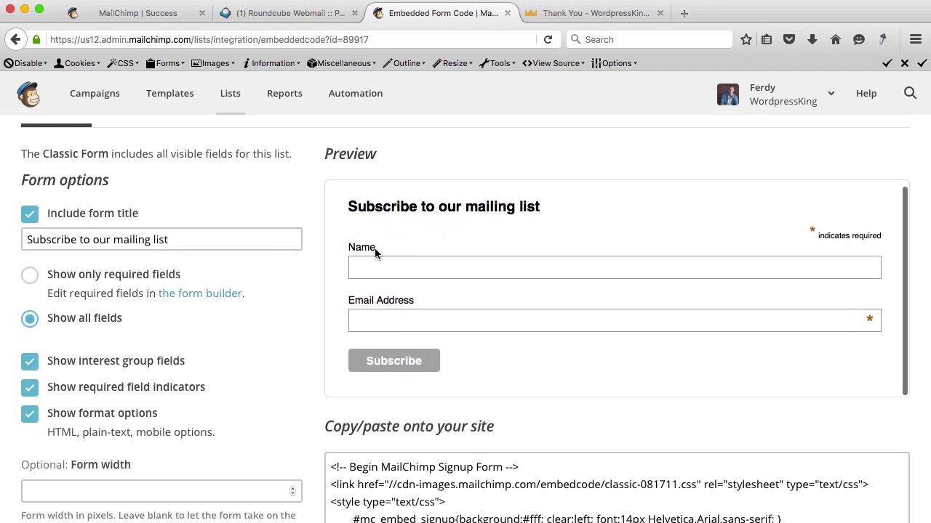
scroll(519, 360, "down", 4)
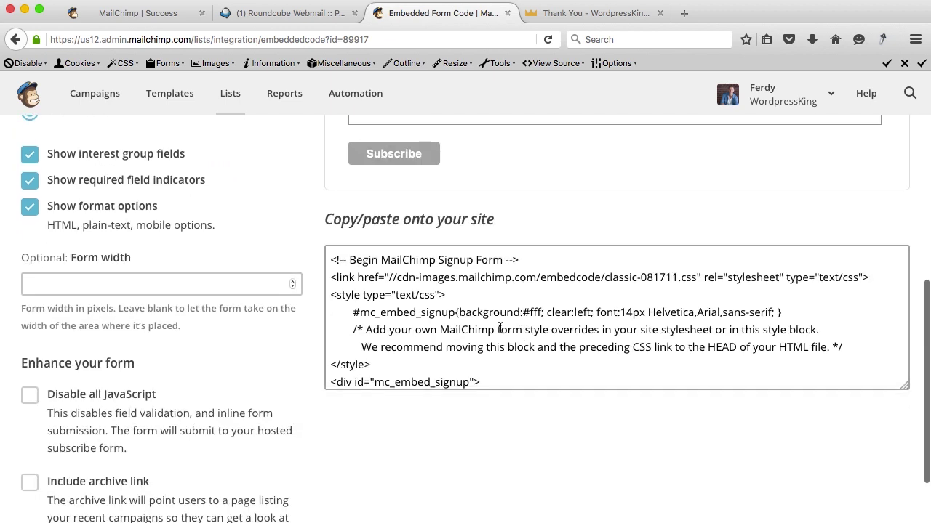
Copy the whole embed code and go to the 'Thank You - WordpressKing' page.
left_click(424, 279)
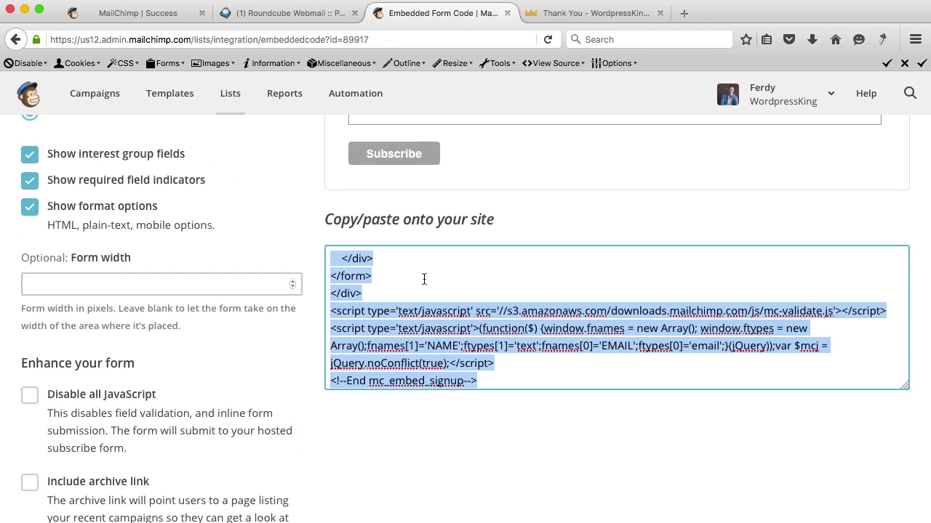
right_click(424, 279)
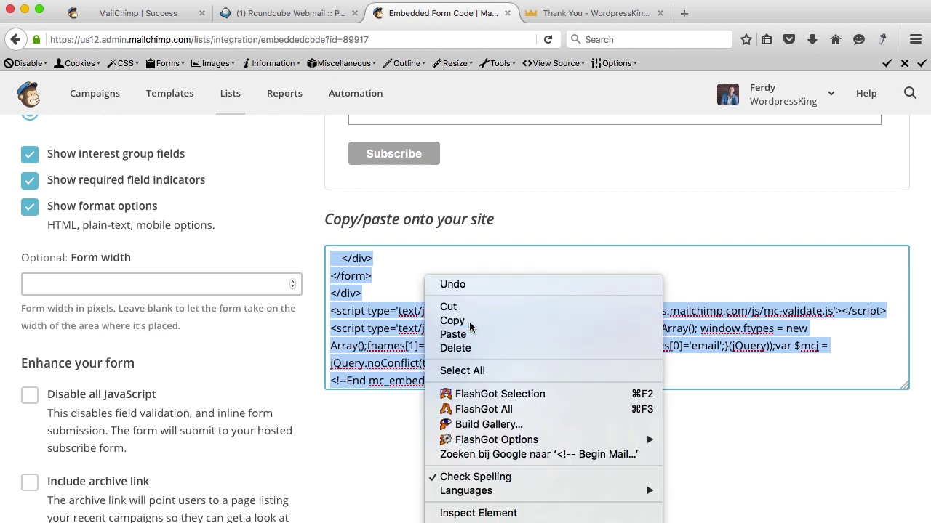
left_click(473, 321)
left_click(576, 15)
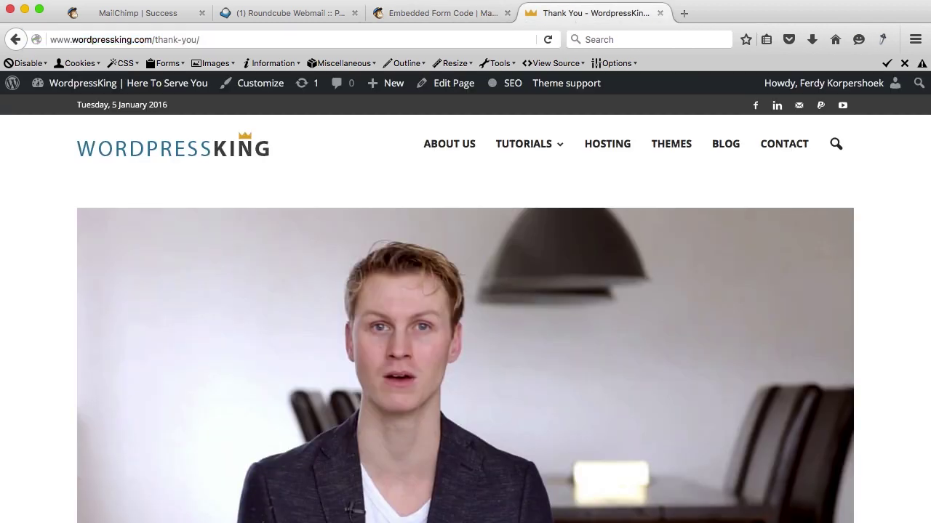
Paste the MailChimp code after the closing </div> in the Enfold tutorial post and update it.
left_click(112, 89)
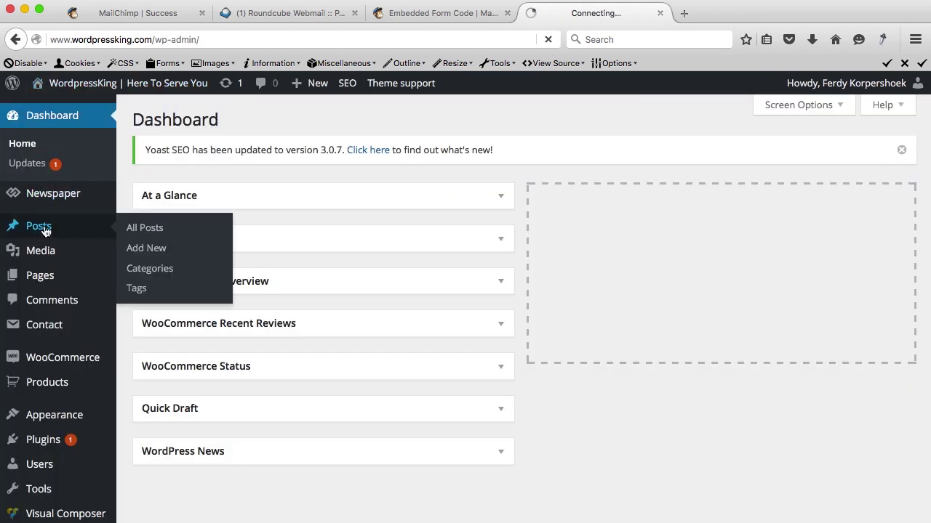
left_click(44, 231)
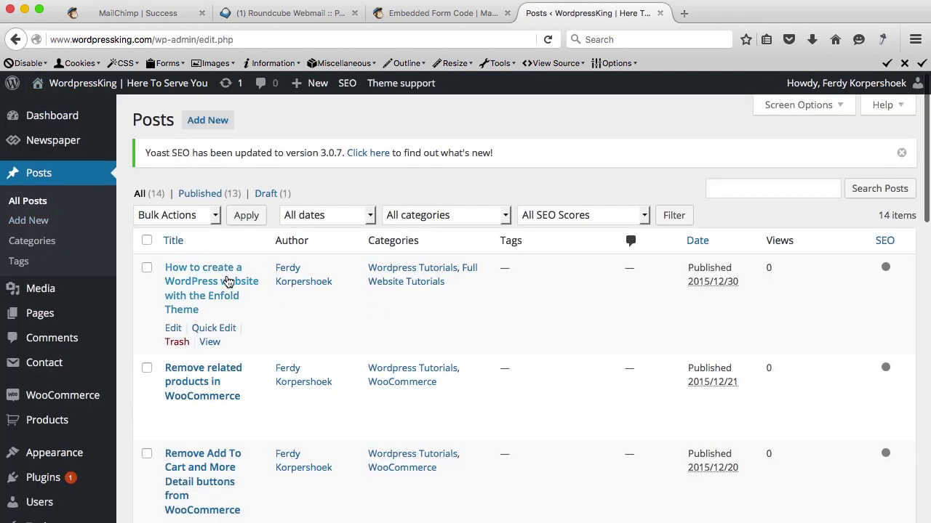
left_click(222, 281)
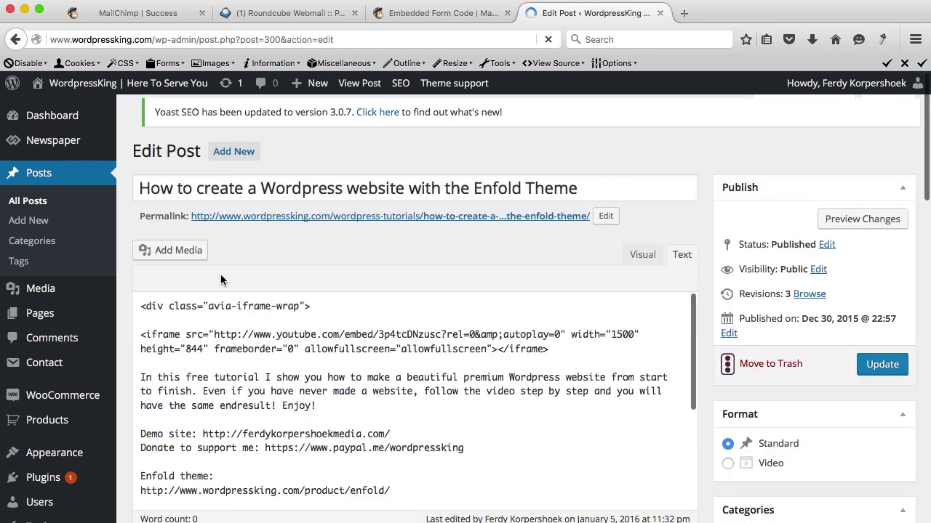
scroll(468, 362, "down", 5)
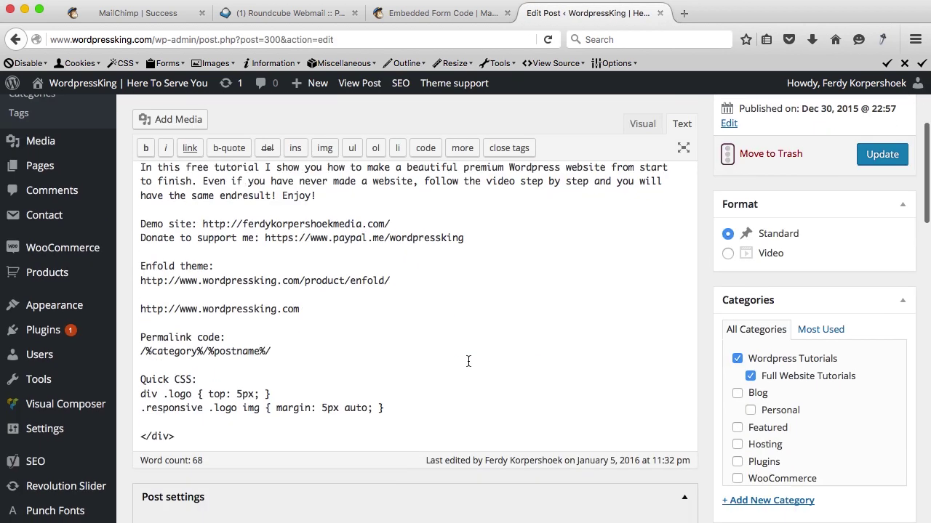
left_click(371, 355)
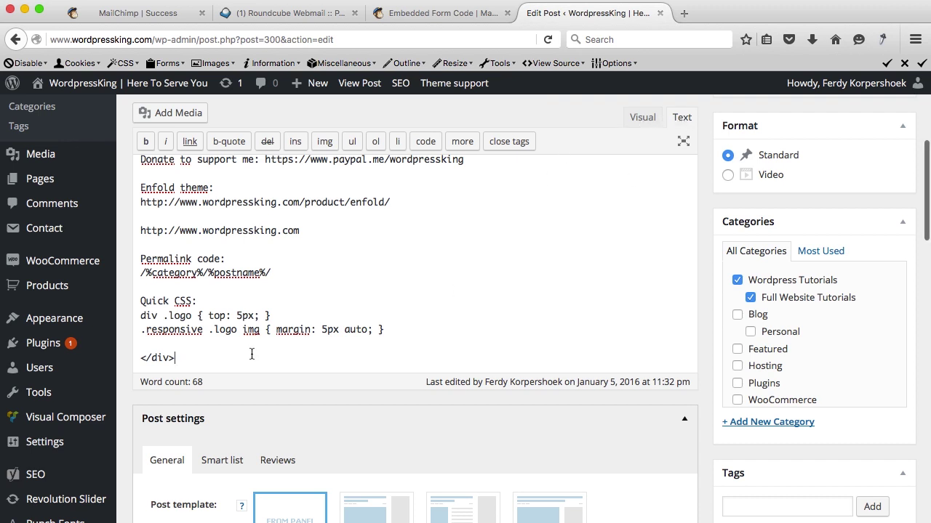
key("ctrl+v")
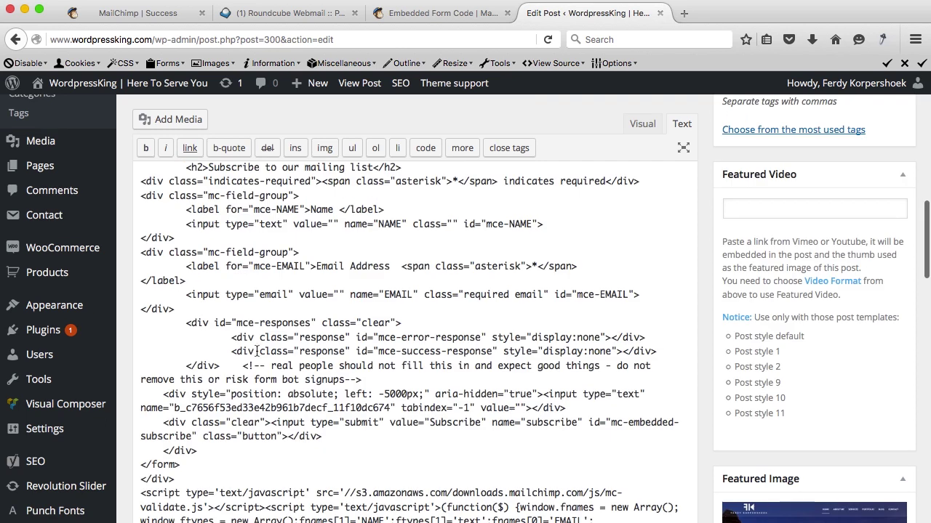
scroll(632, 356, "up", 15)
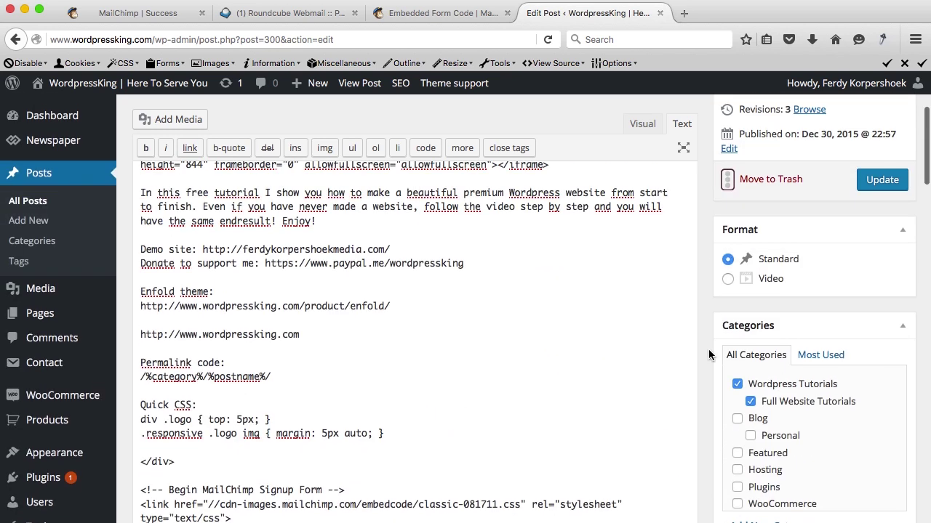
left_click(882, 180)
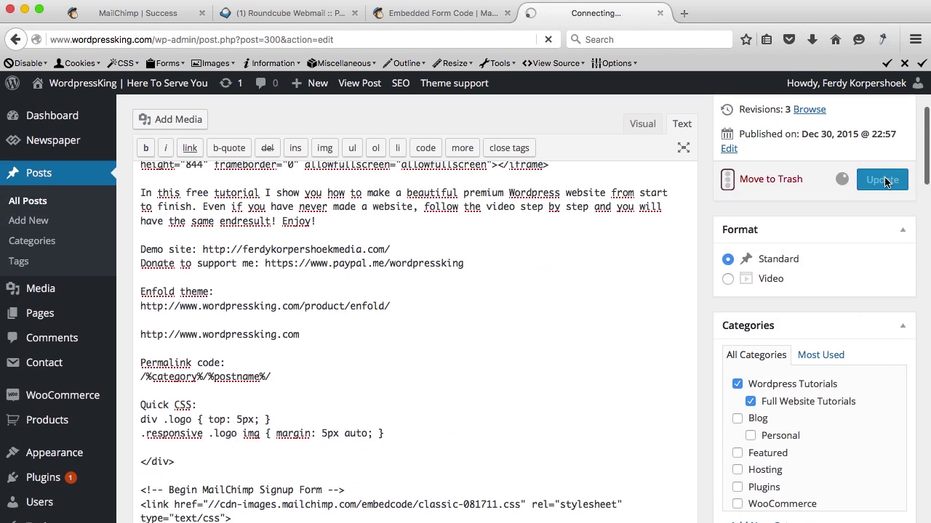
left_click(360, 84)
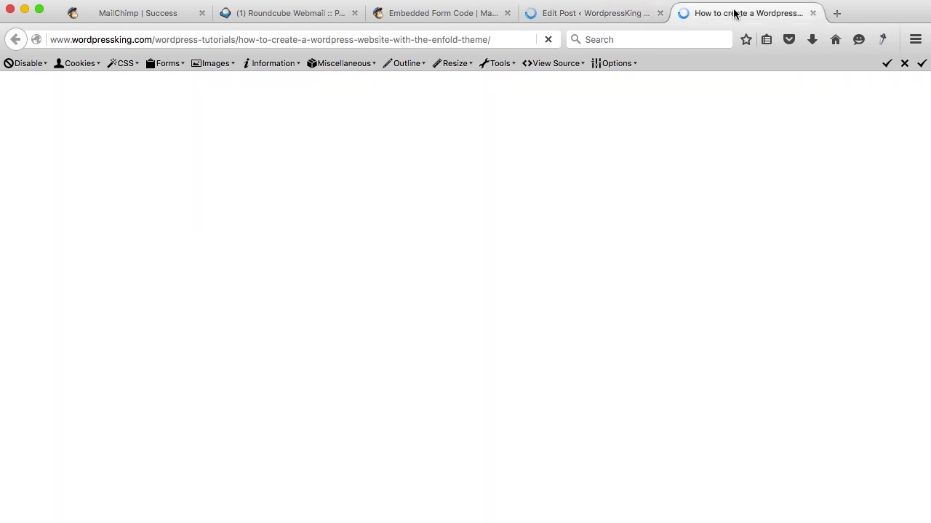
Scroll the live post to the 'Subscribe to our mailing list' form, then visit bijbeljaar.nl.
scroll(420, 254, "down", 8)
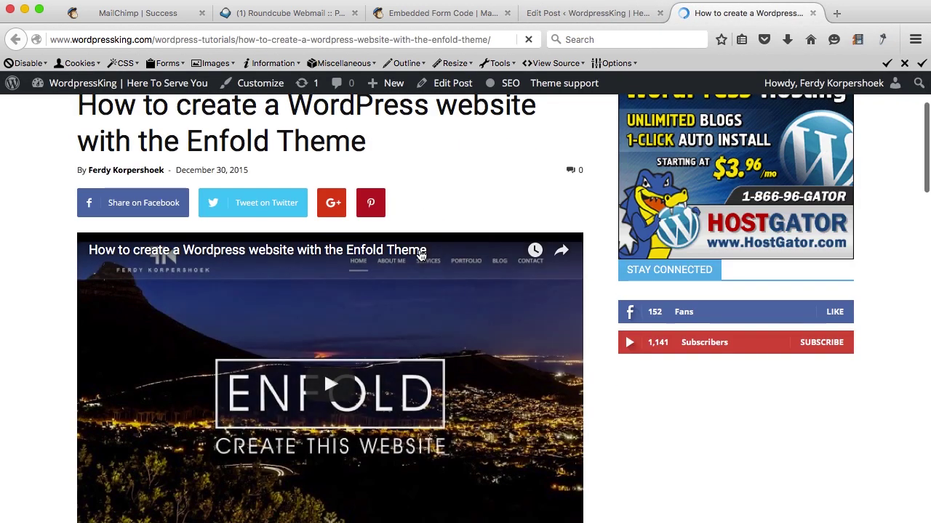
scroll(420, 255, "down", 10)
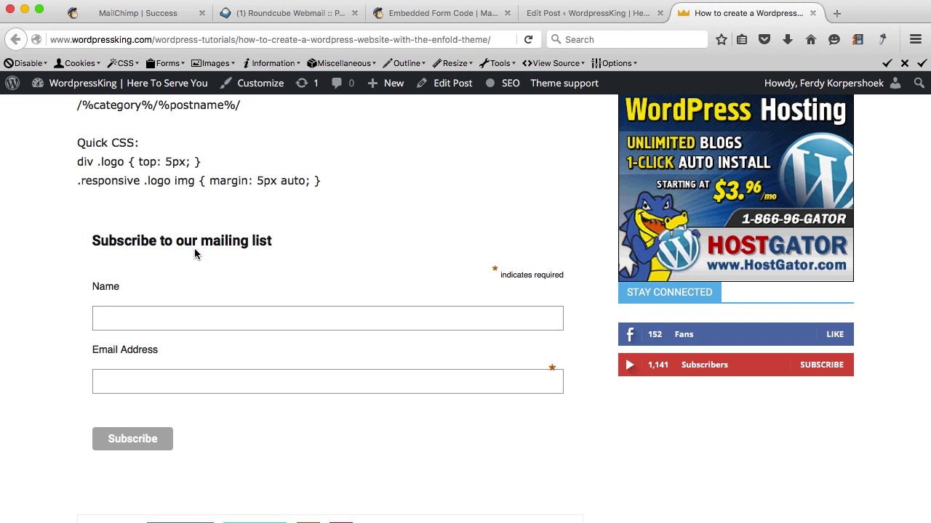
left_click(837, 14)
type("bijbeljaar.nl")
key("Return")
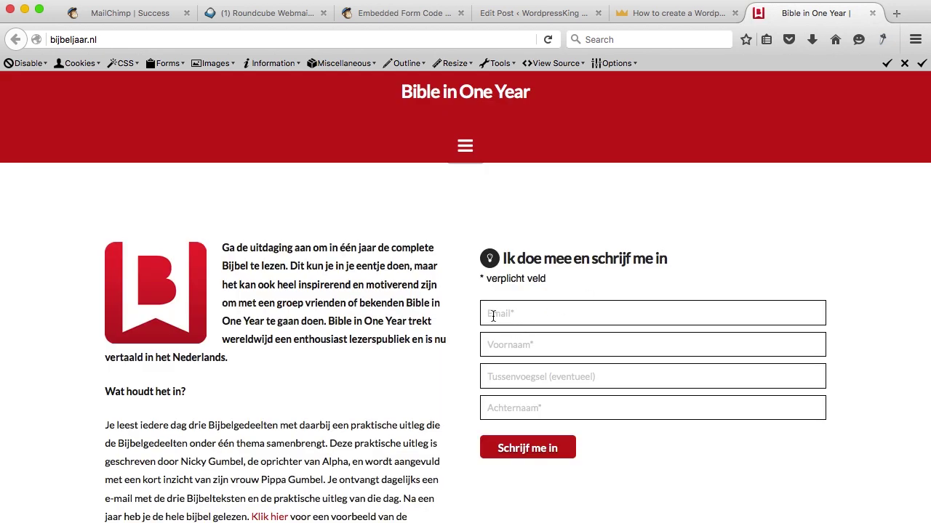
left_click(492, 314)
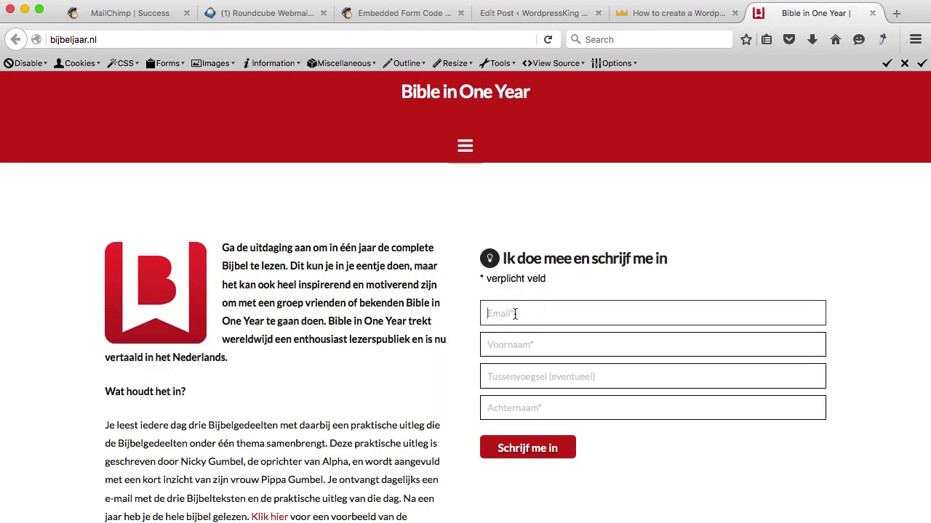
left_click(515, 313)
key("Escape")
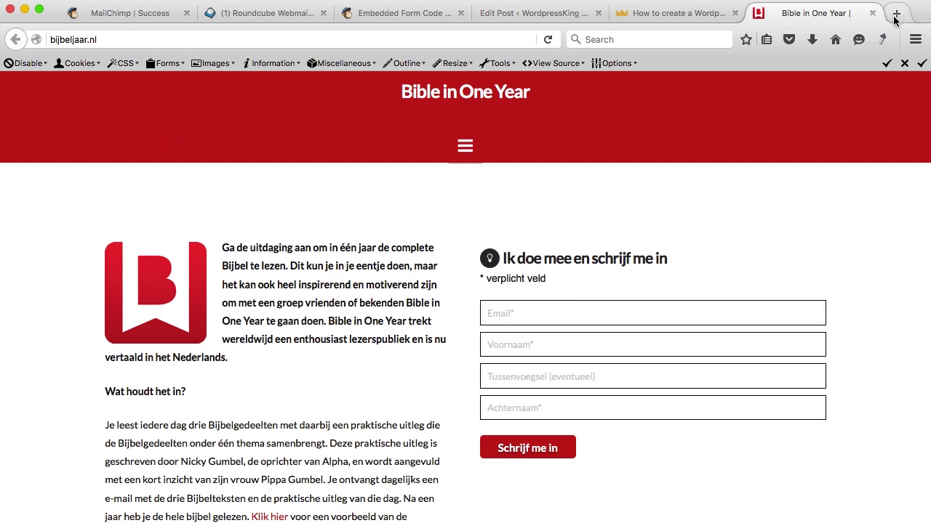
left_click(872, 13)
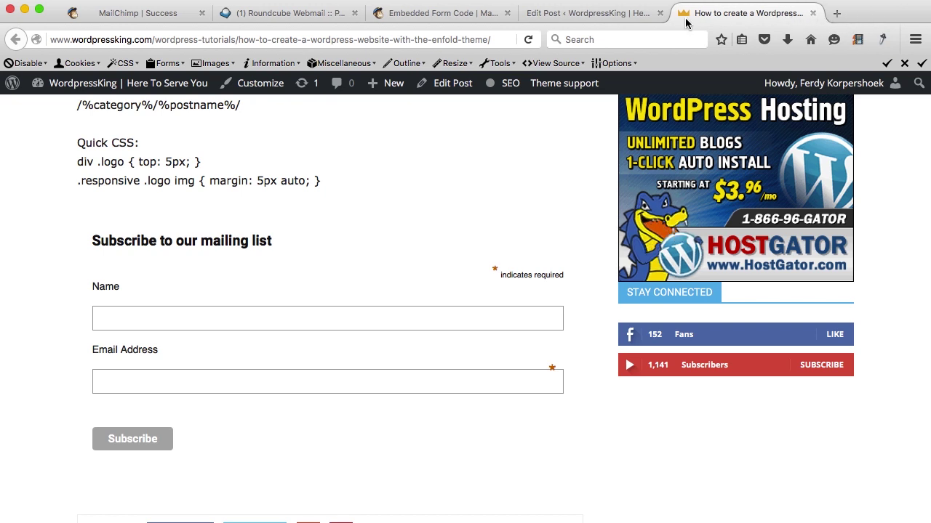
Add a Text widget to the Footer 1 area on the Widgets page.
left_click(603, 17)
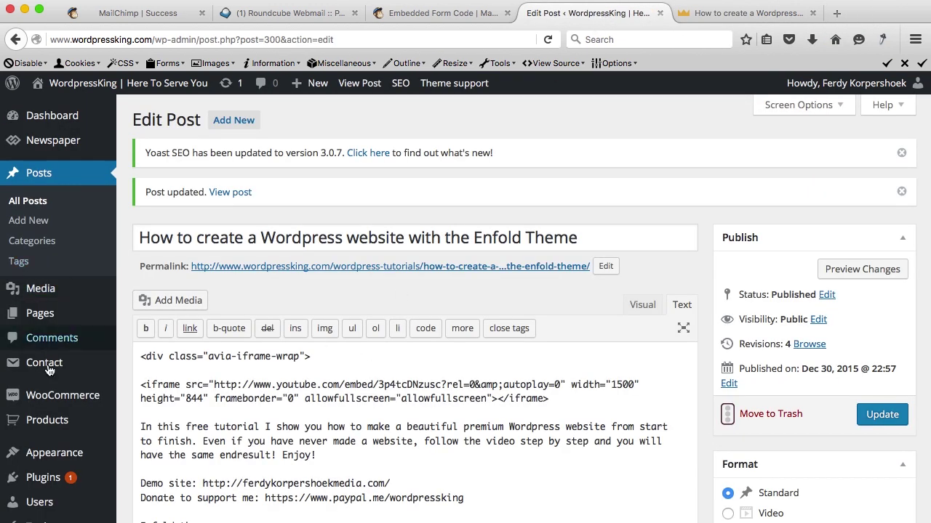
mouse_move(62, 449)
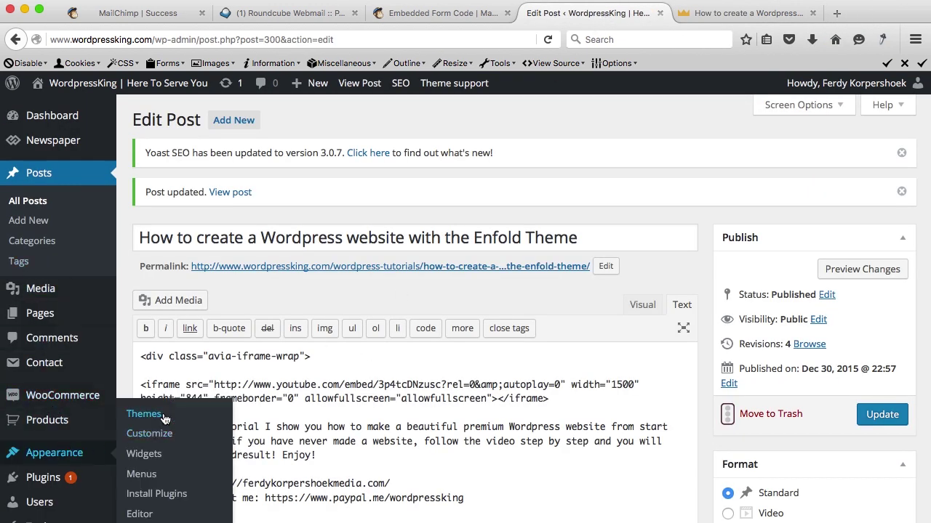
left_click(147, 454)
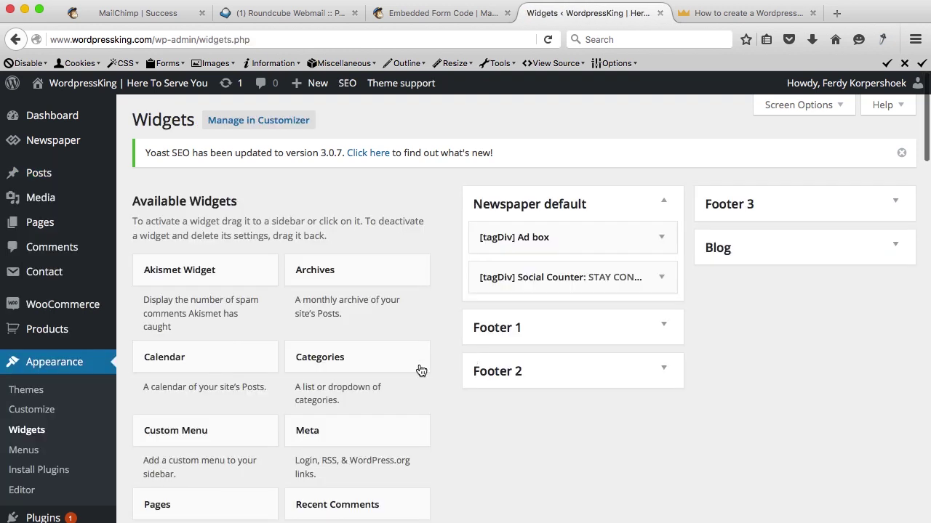
scroll(321, 360, "down", 5)
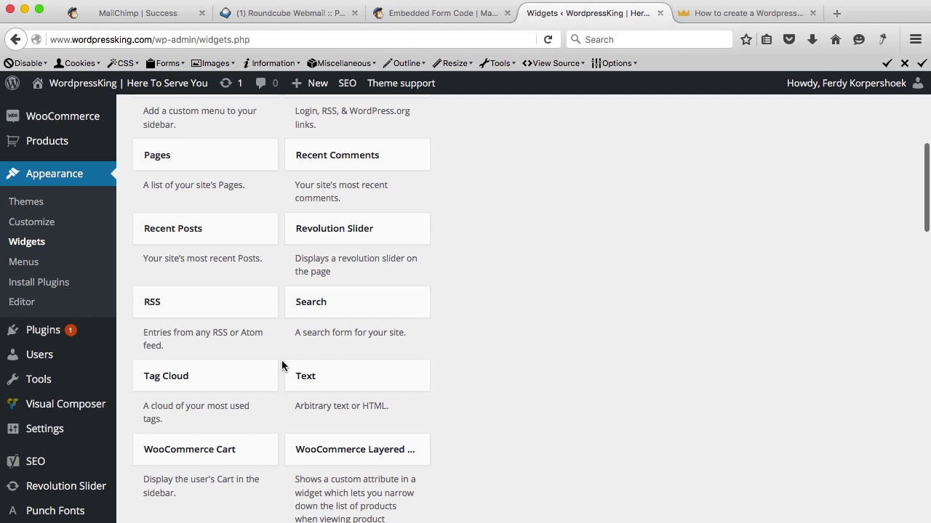
left_click(322, 379)
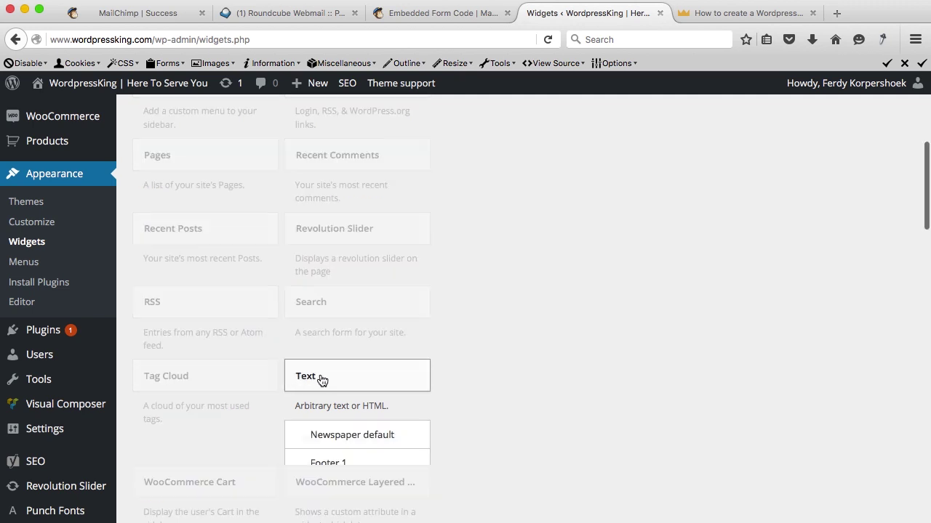
left_click(327, 466)
scroll(502, 432, "down", 3)
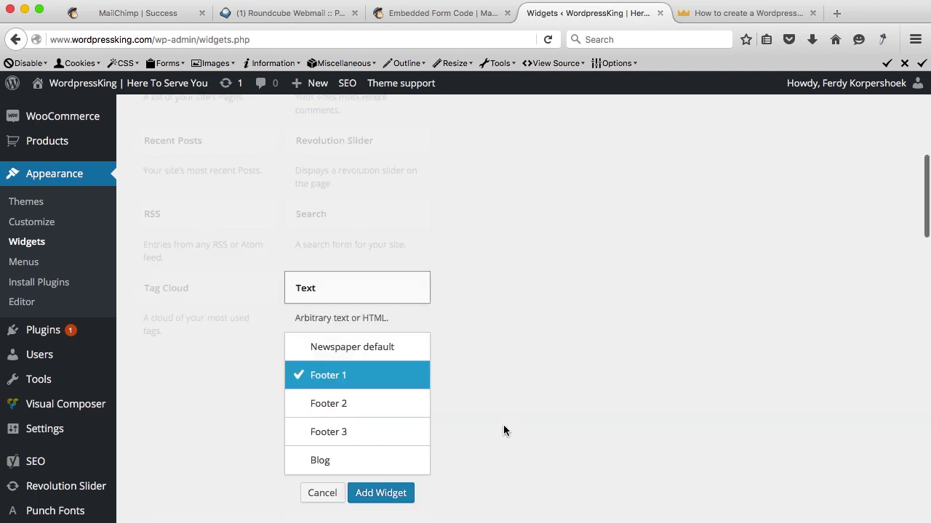
left_click(376, 473)
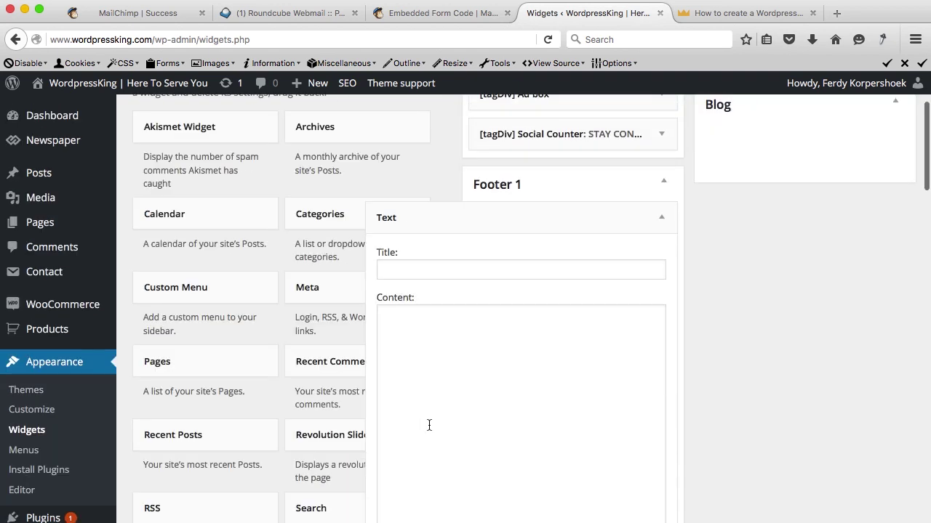
Paste the MailChimp signup code into the widget's Content and save it.
left_click(528, 377)
key("super+v")
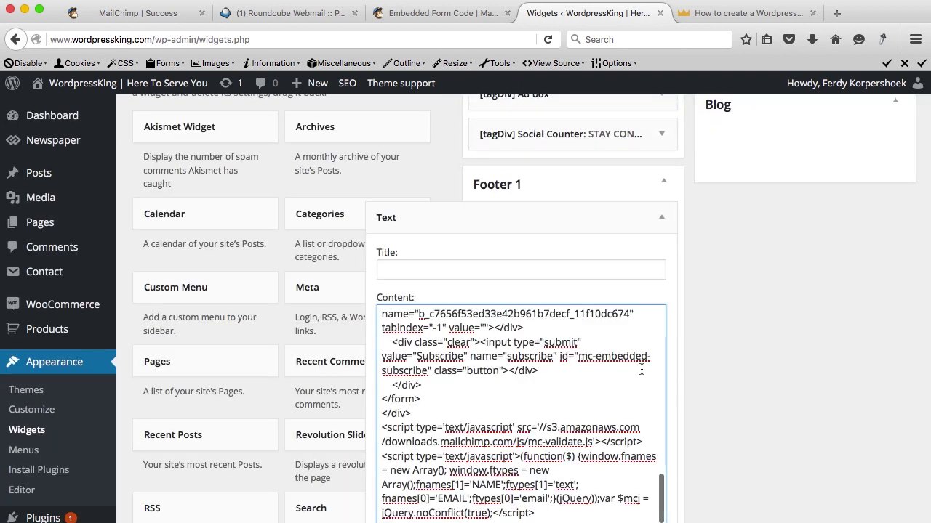
scroll(641, 370, "down", 5)
left_click(658, 270)
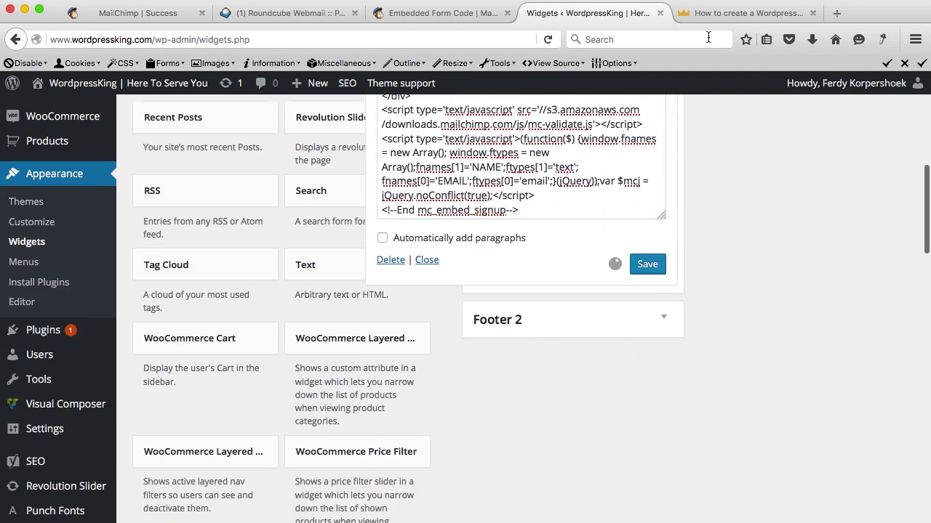
left_click(720, 14)
key("super+Up")
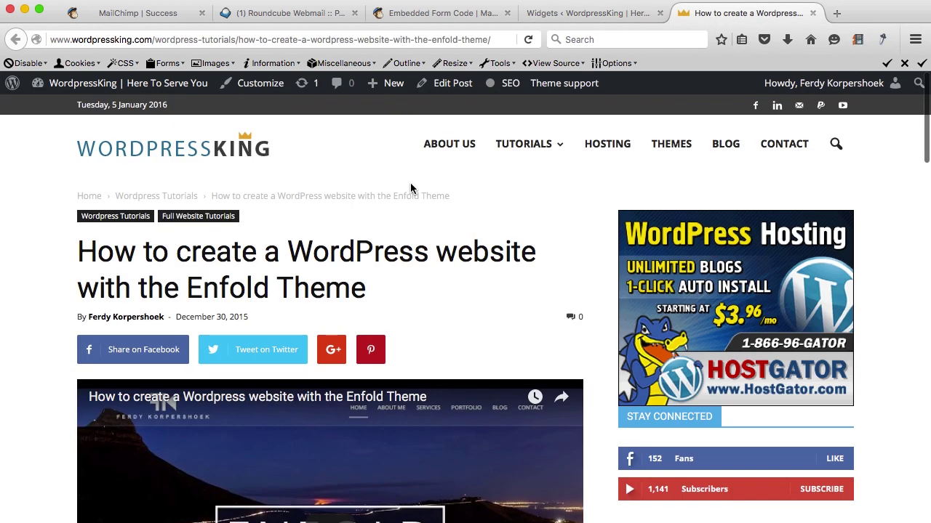
Reload the post and check the signup form under Editor Picks in the footer.
key("super+r")
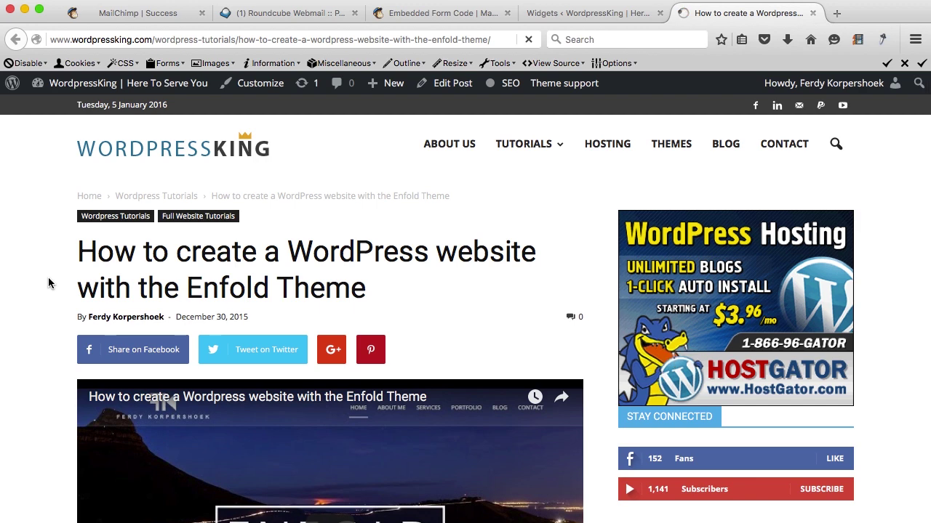
scroll(49, 283, "down", 15)
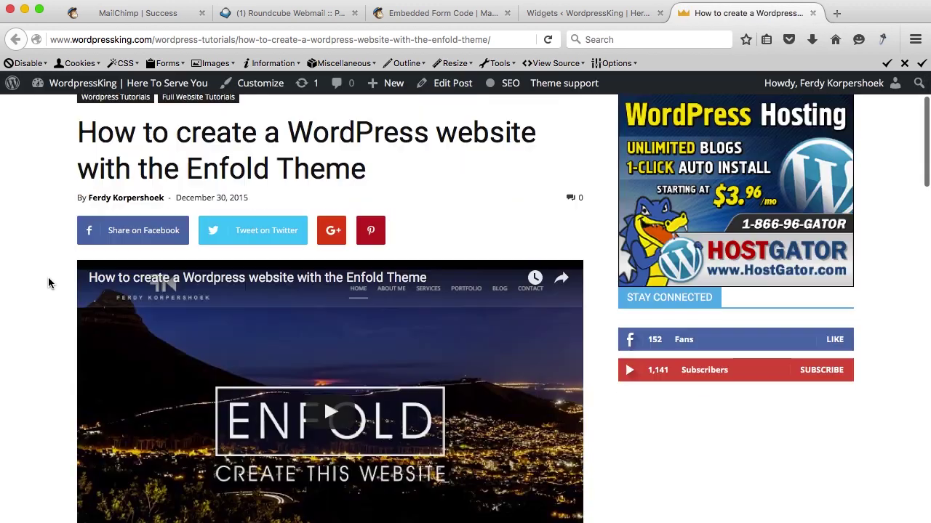
scroll(49, 283, "down", 8)
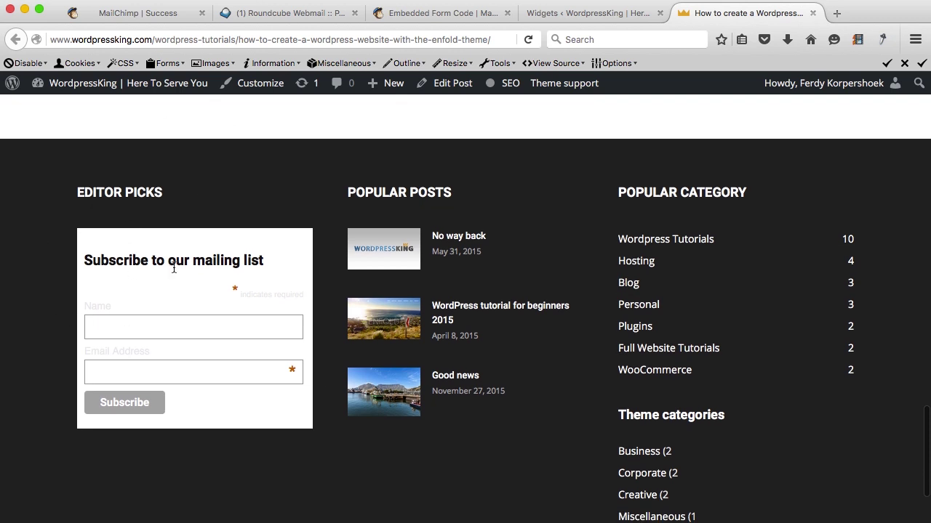
left_click(573, 19)
Change the #mc_embed_signup background from #fff to #000 in the Text widget and save.
scroll(495, 191, "up", 3)
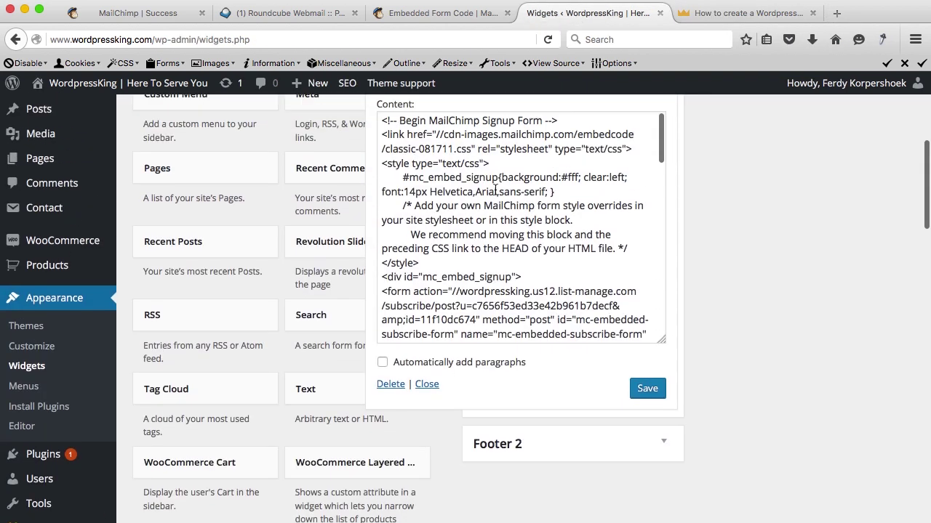
scroll(495, 190, "up", 2)
left_click(538, 265)
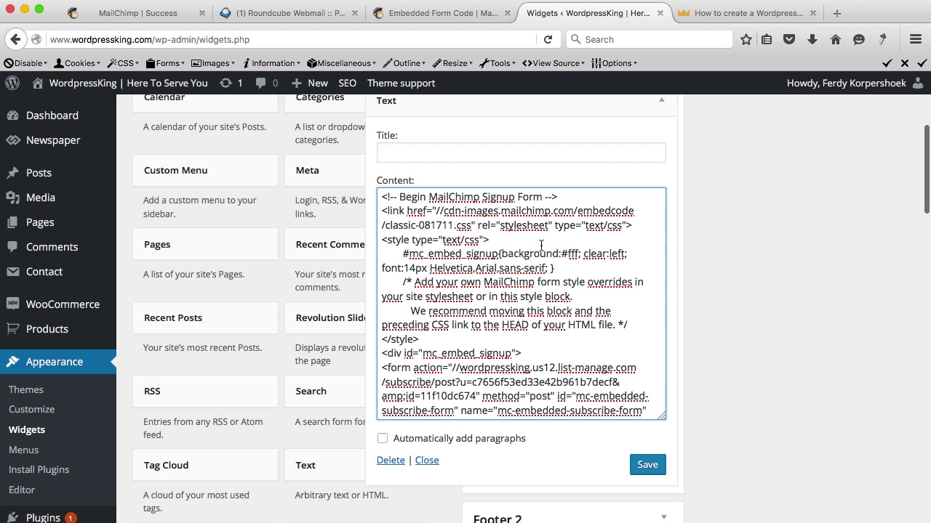
left_click_drag(581, 253, 569, 254)
left_click(580, 253)
type("000")
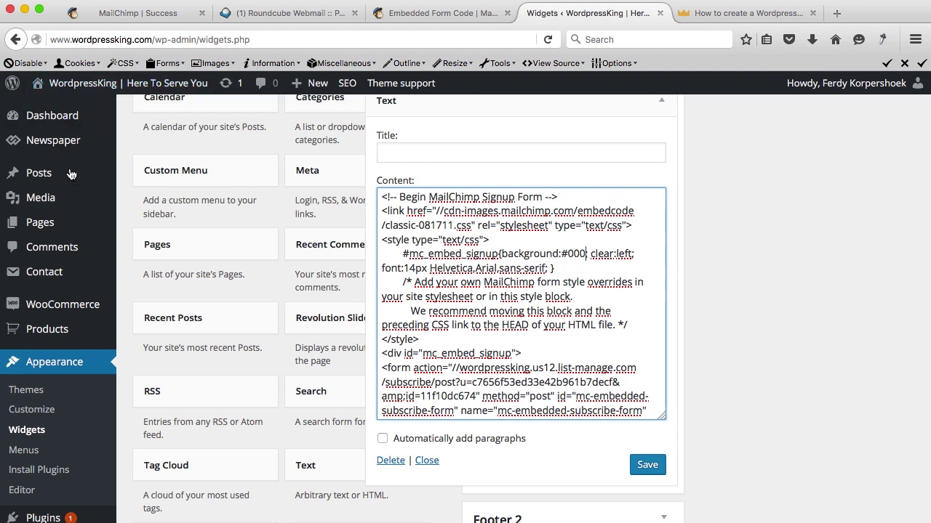
left_click(647, 466)
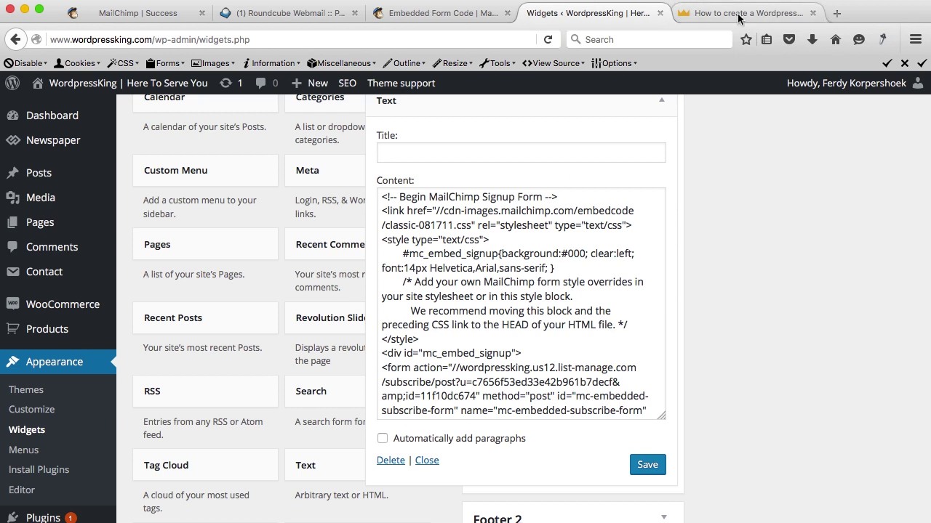
left_click(738, 18)
Reload the post to check the black-background signup form, close it, and delete the signup Text widget.
key("super+r")
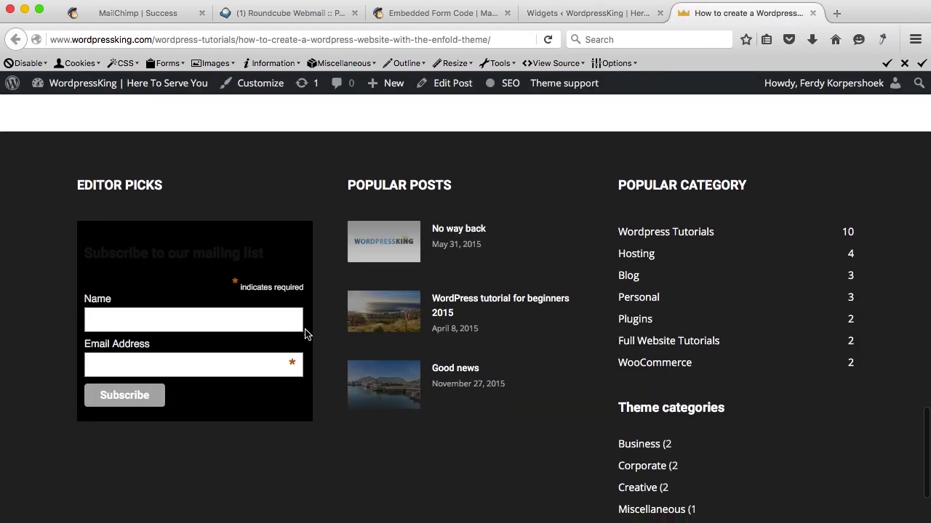
left_click_drag(93, 254, 214, 256)
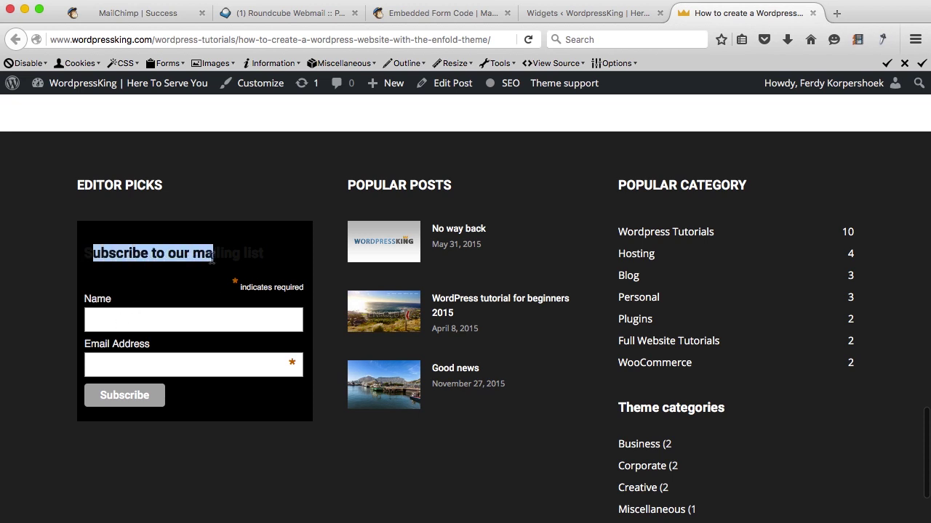
left_click(231, 256)
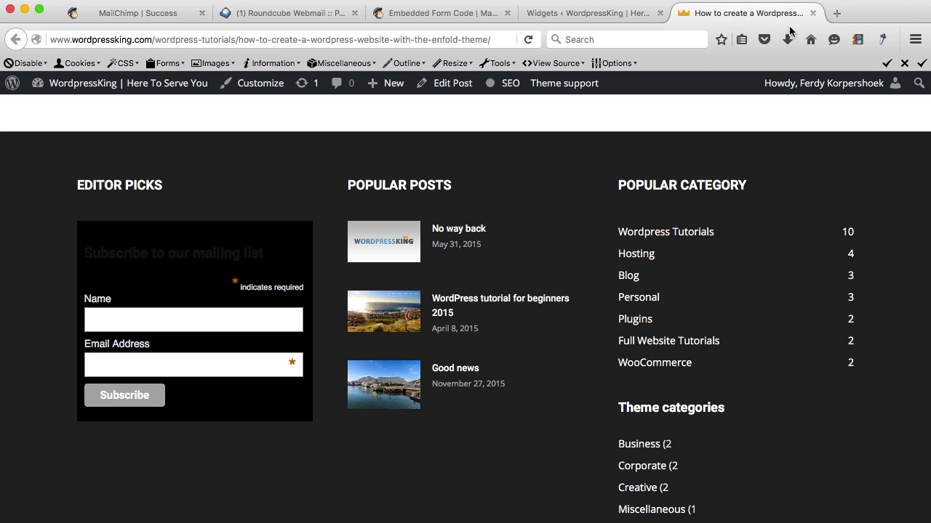
left_click(812, 14)
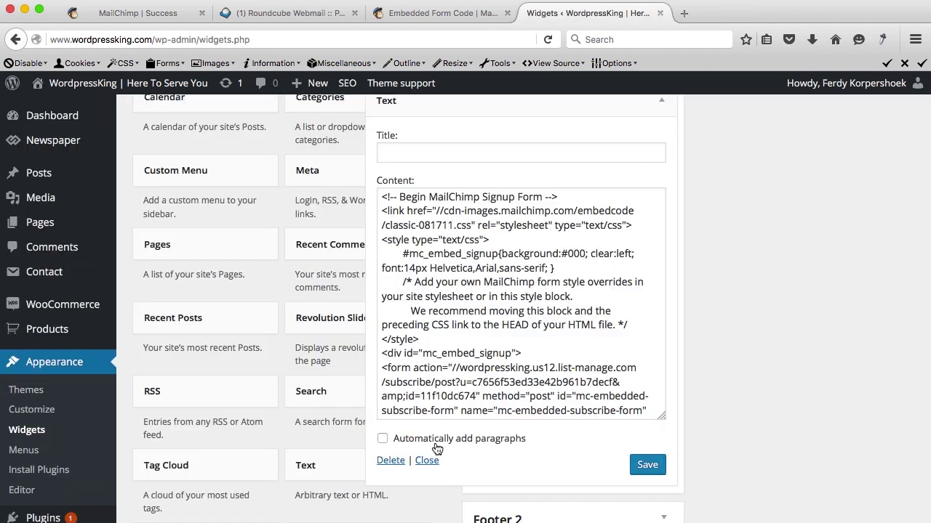
left_click(386, 463)
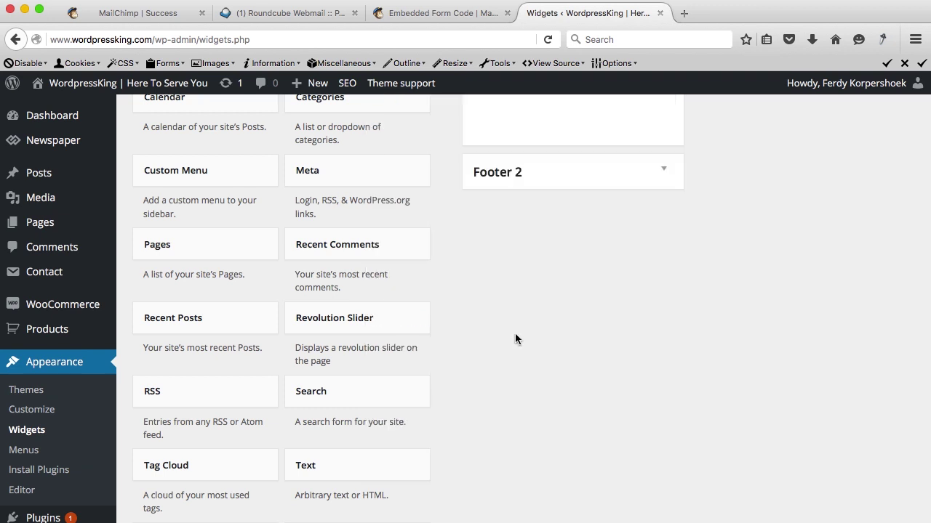
Compare the Super Slim, Naked and Advanced embedded form styles in MailChimp.
left_click(468, 17)
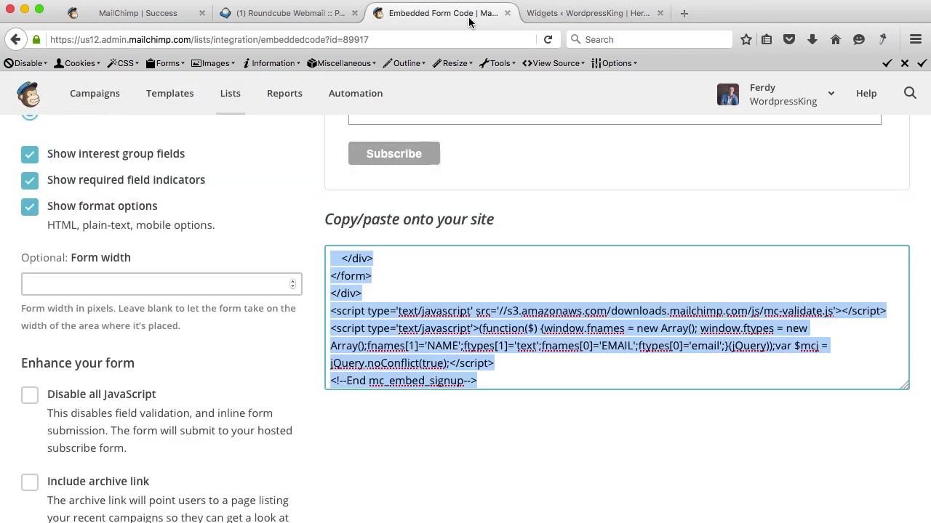
scroll(279, 216, "up", 5)
scroll(243, 307, "down", 3)
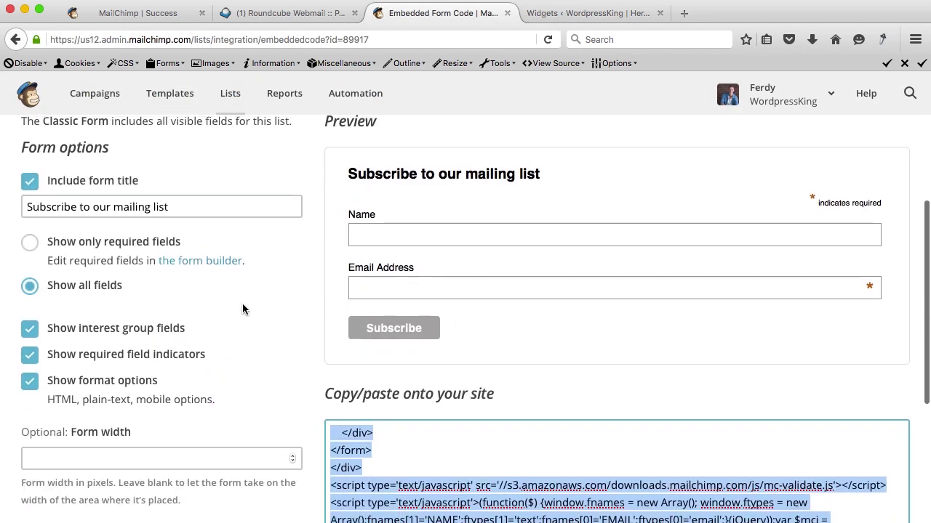
scroll(243, 308, "up", 2)
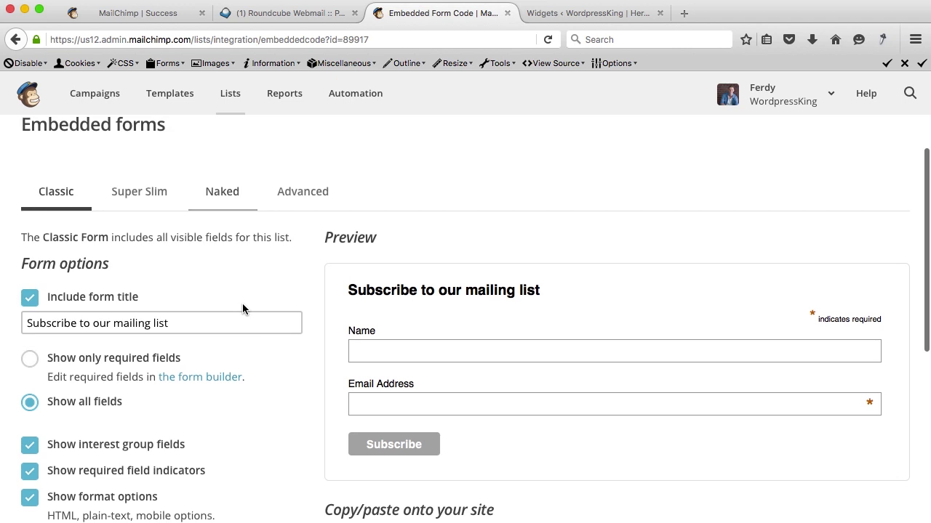
left_click(146, 201)
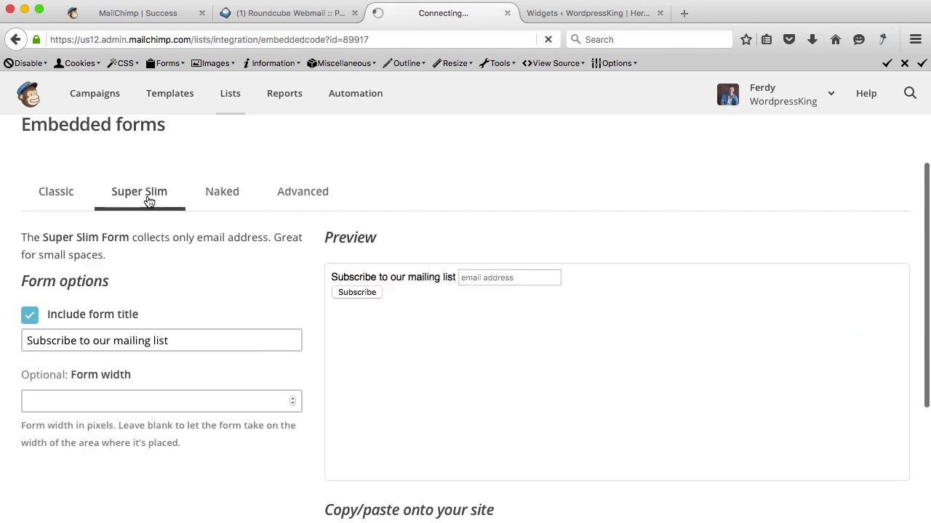
left_click(232, 200)
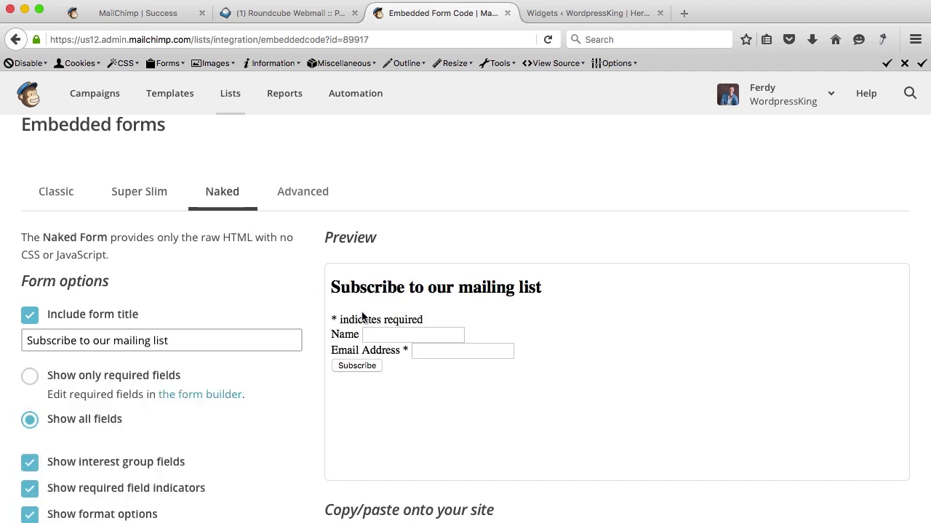
left_click_drag(331, 287, 466, 371)
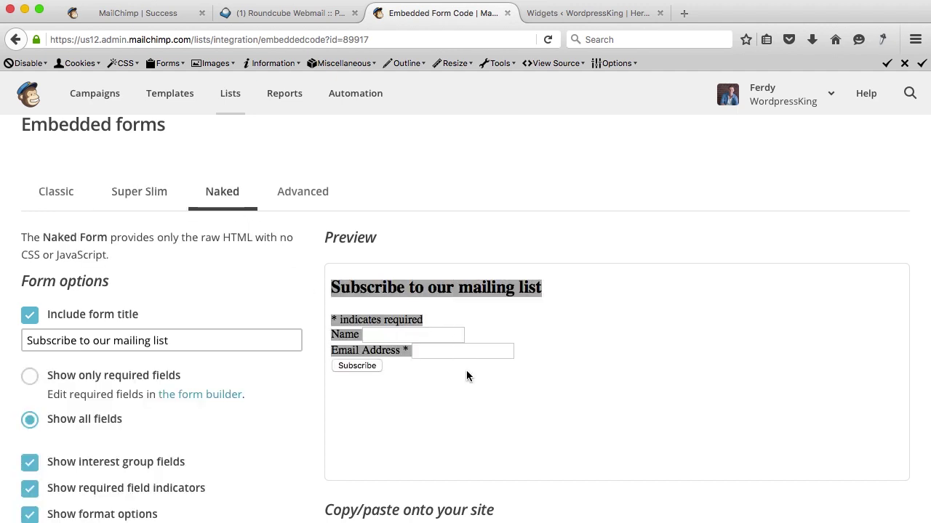
left_click(466, 370)
left_click(310, 195)
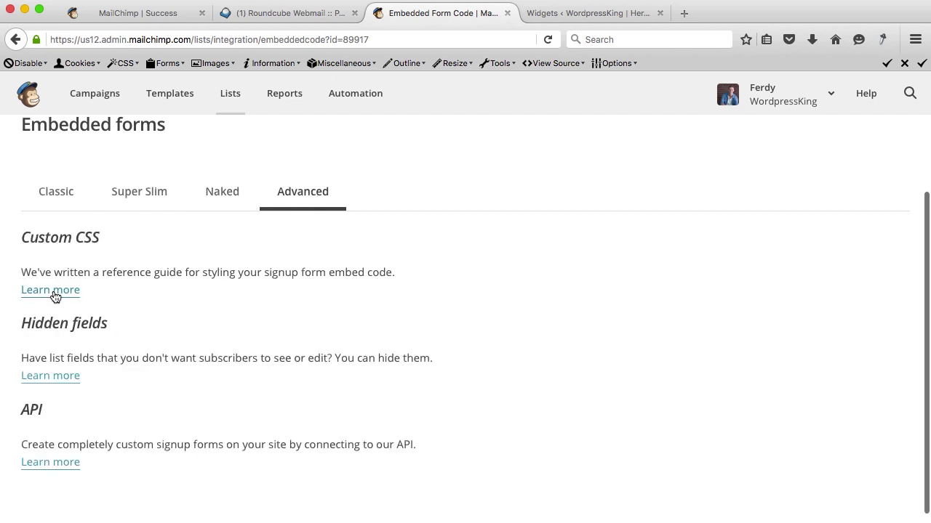
left_click(220, 198)
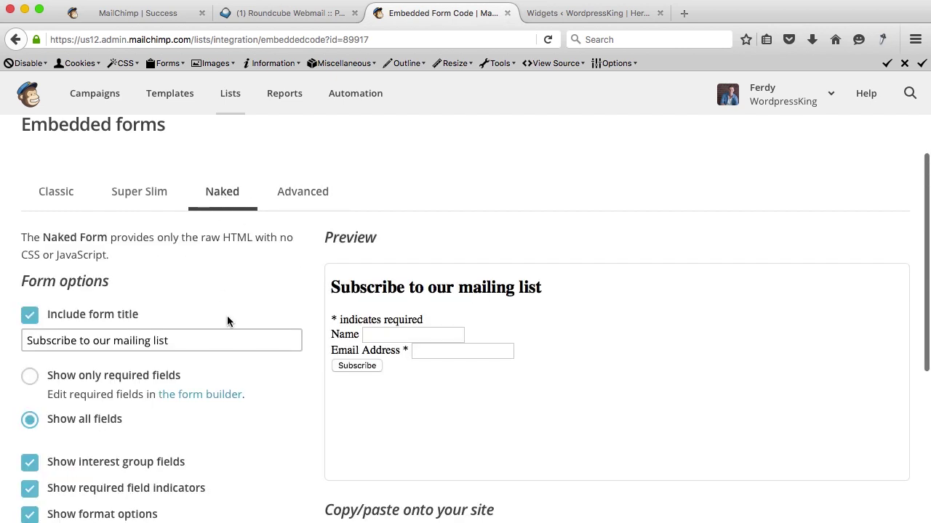
Choose the Super Slim style and select its entire embed code.
scroll(228, 321, "down", 2)
scroll(181, 349, "down", 2)
scroll(84, 387, "up", 1)
scroll(84, 388, "down", 1)
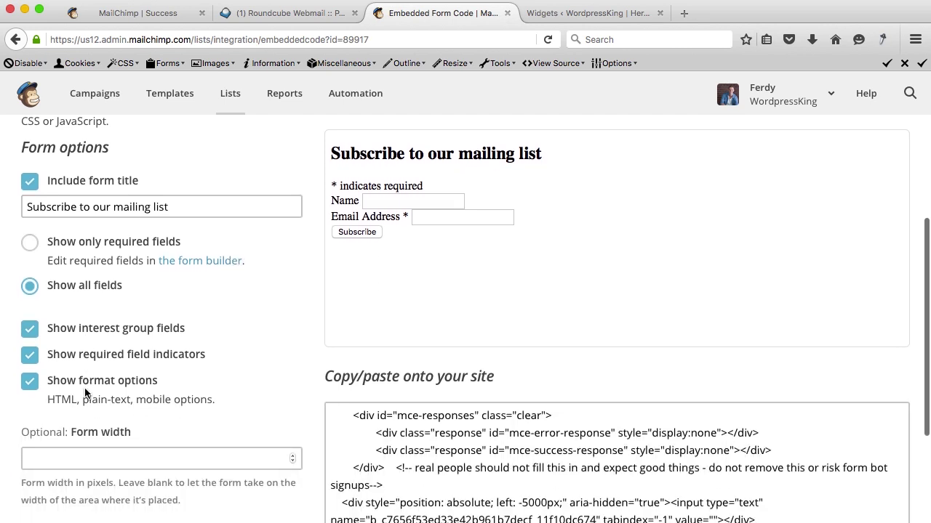
scroll(84, 393, "up", 1)
scroll(85, 392, "up", 2)
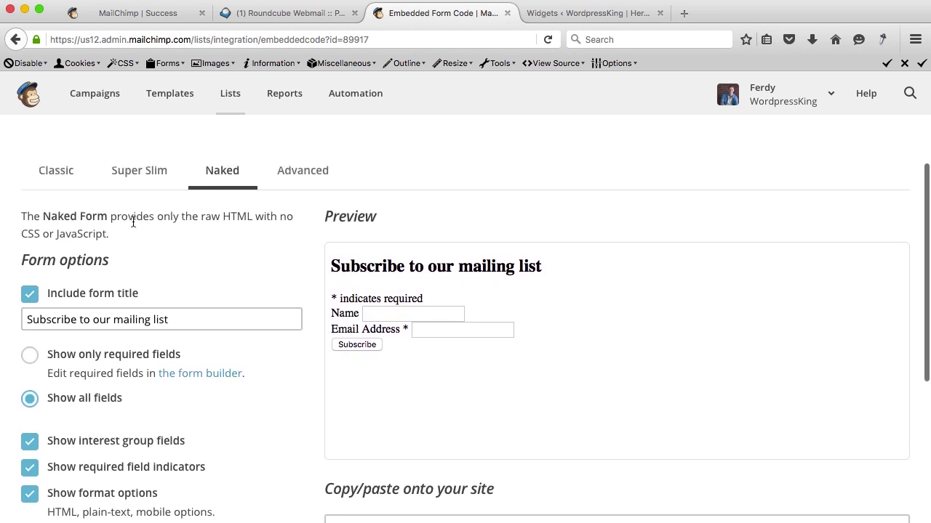
left_click(153, 177)
left_click(112, 380)
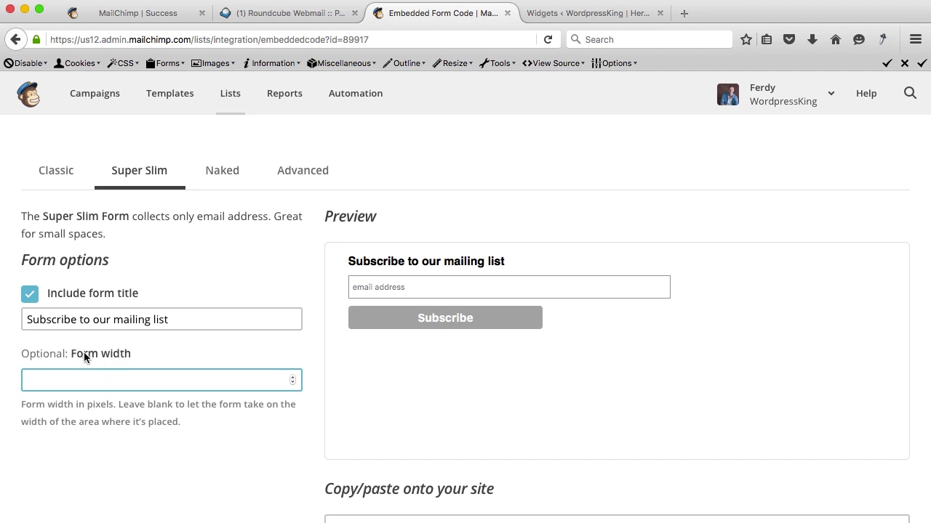
left_click(126, 321)
key("Tab")
scroll(124, 359, "down", 4)
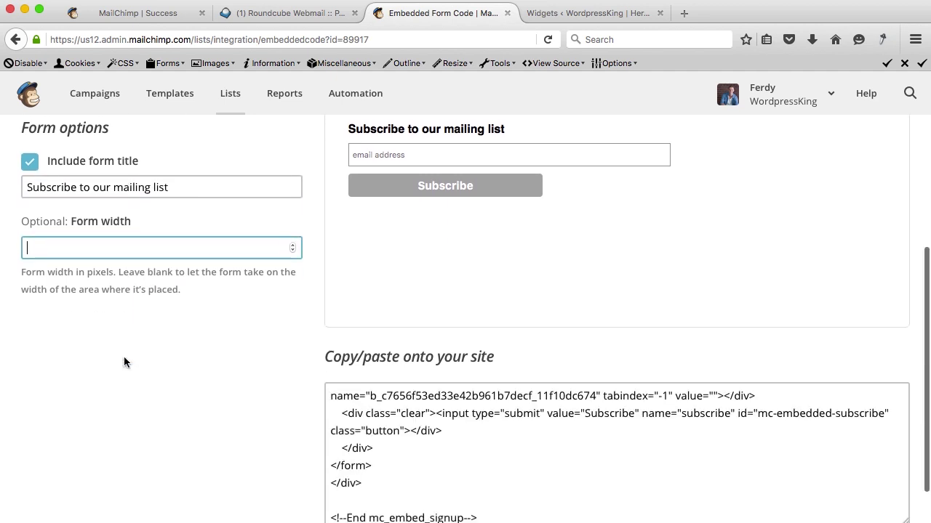
scroll(124, 357, "down", 1)
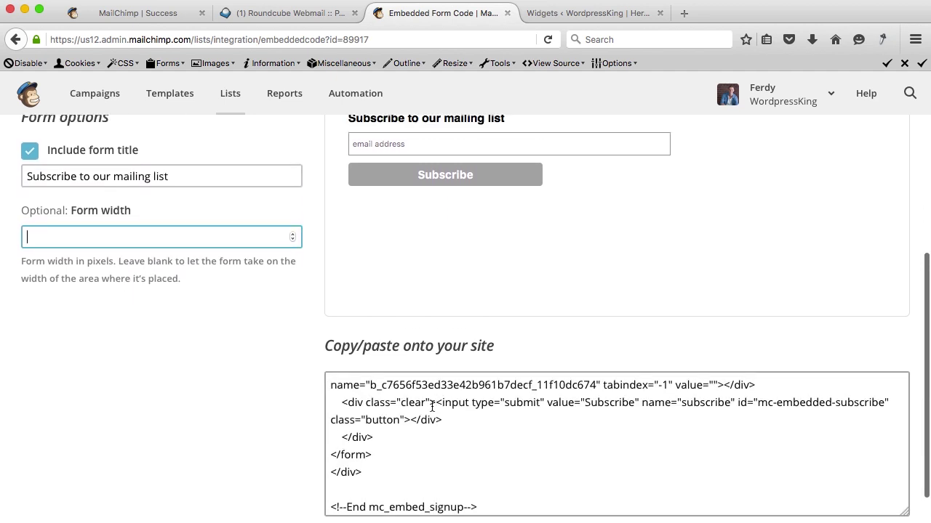
left_click(432, 407)
scroll(432, 406, "up", 10)
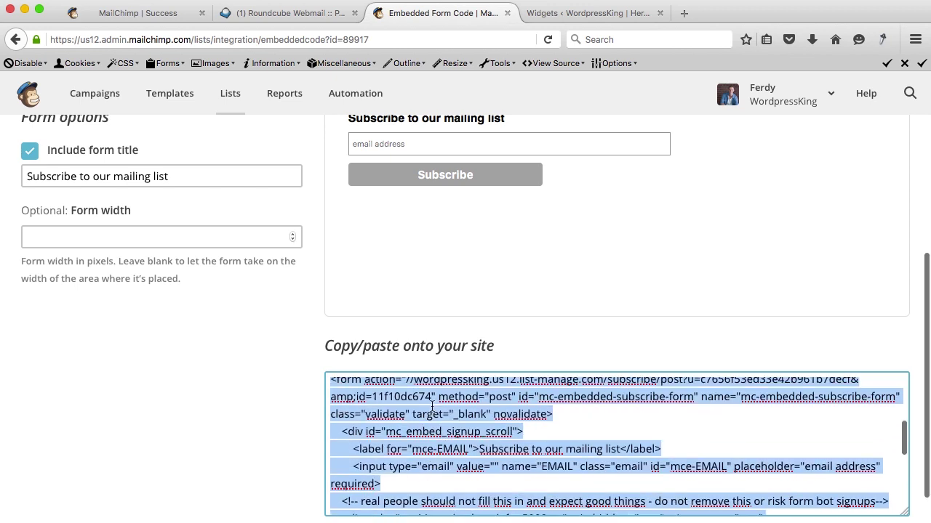
scroll(314, 315, "up", 3)
scroll(314, 316, "up", 6)
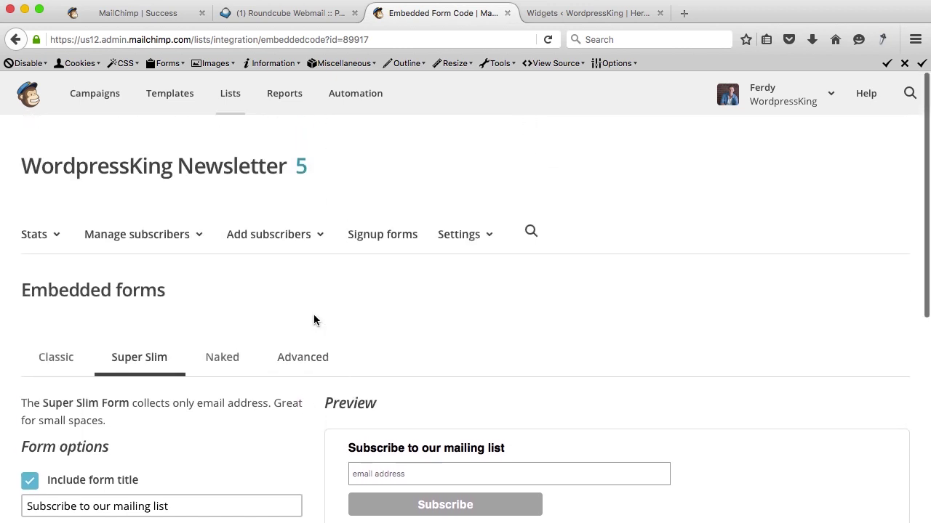
Open the subscriber popup designer and add a Name field to the form.
left_click(372, 241)
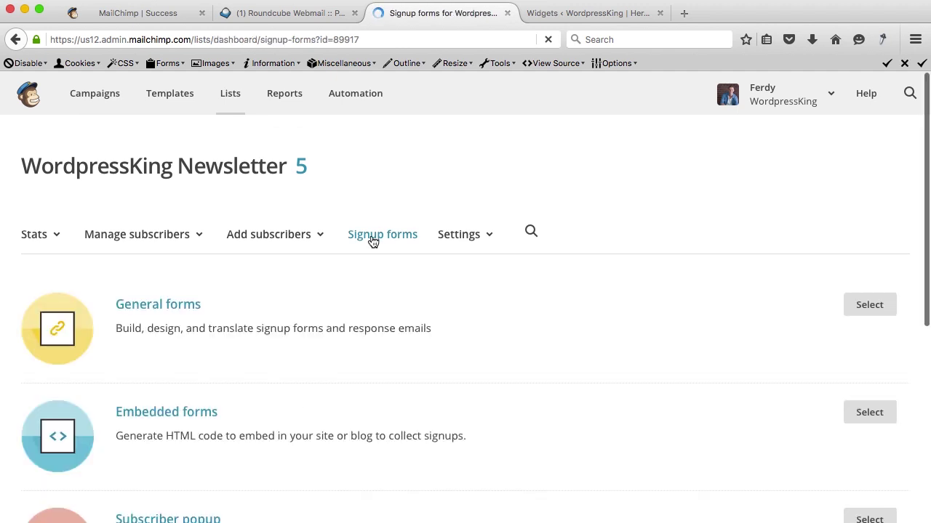
scroll(372, 241, "down", 6)
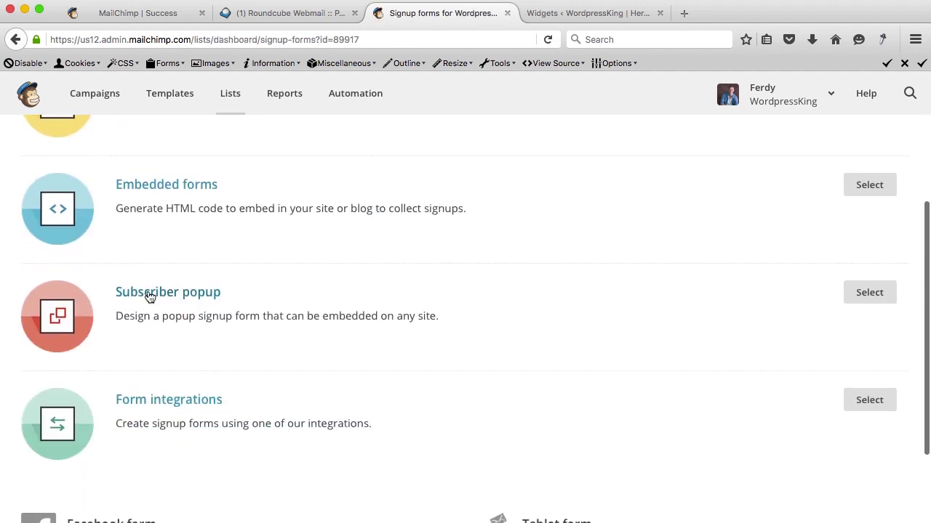
left_click(175, 298)
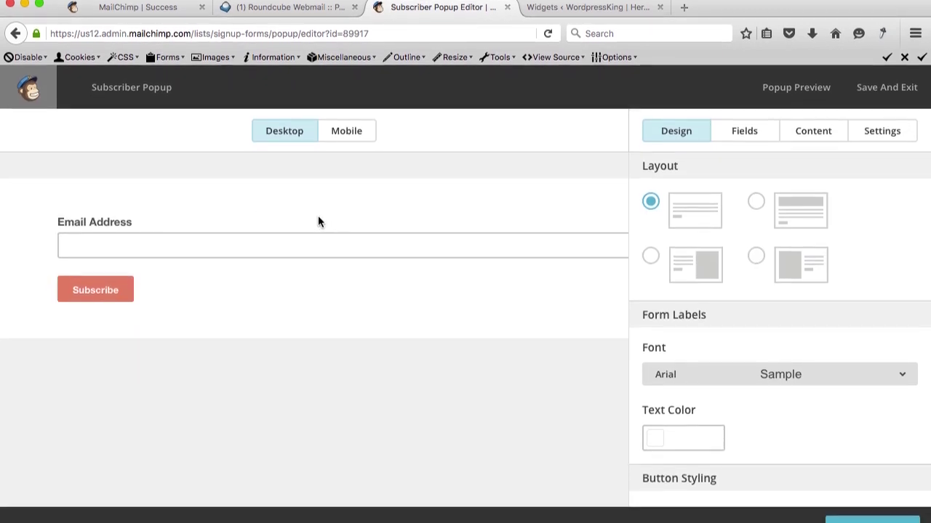
left_click(750, 127)
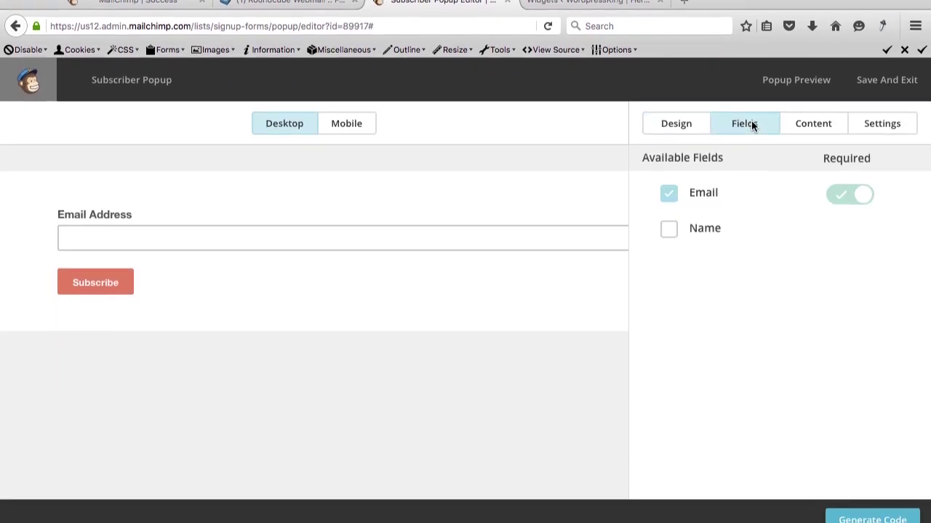
left_click(669, 232)
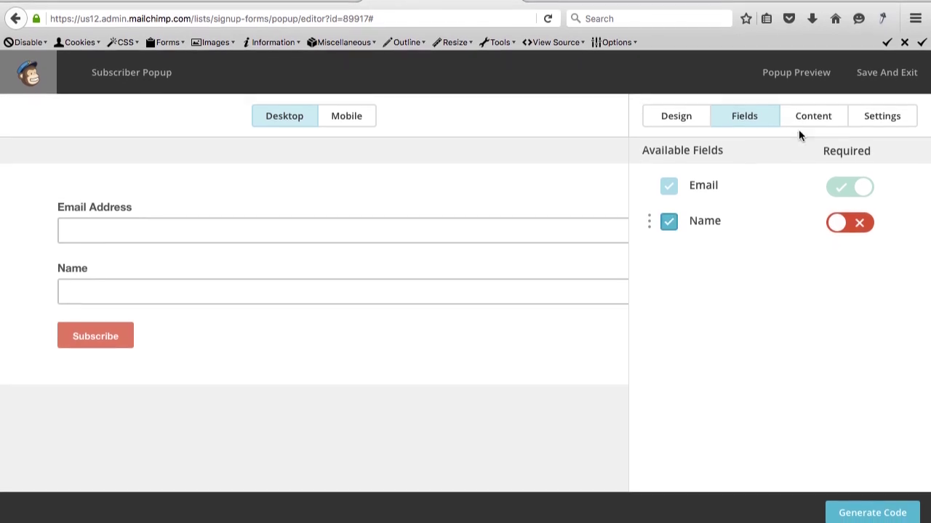
Set the popup's Design layout to the image-on-left option.
left_click(816, 122)
left_click(675, 112)
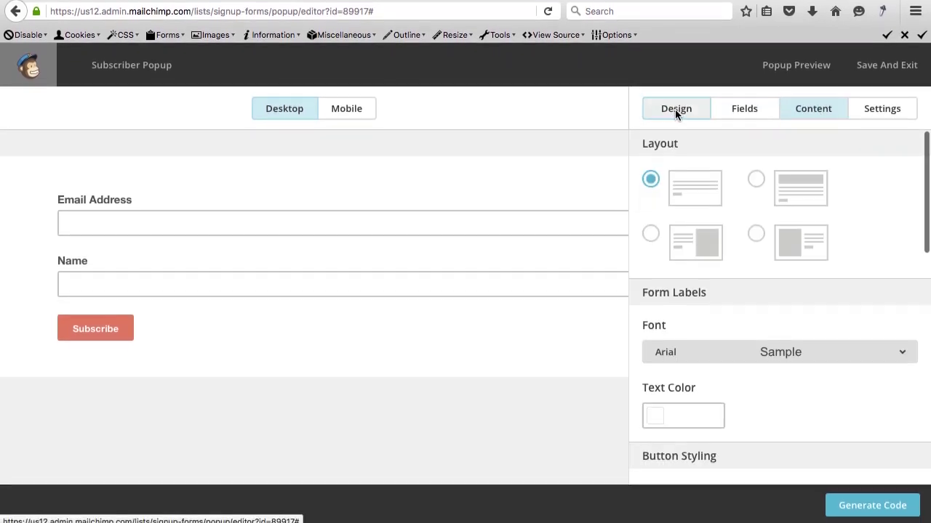
left_click(756, 180)
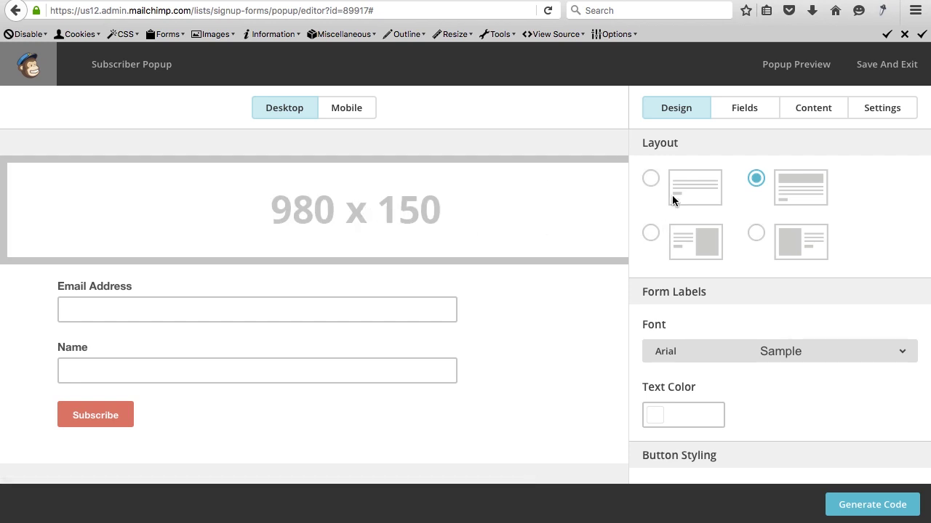
left_click(650, 233)
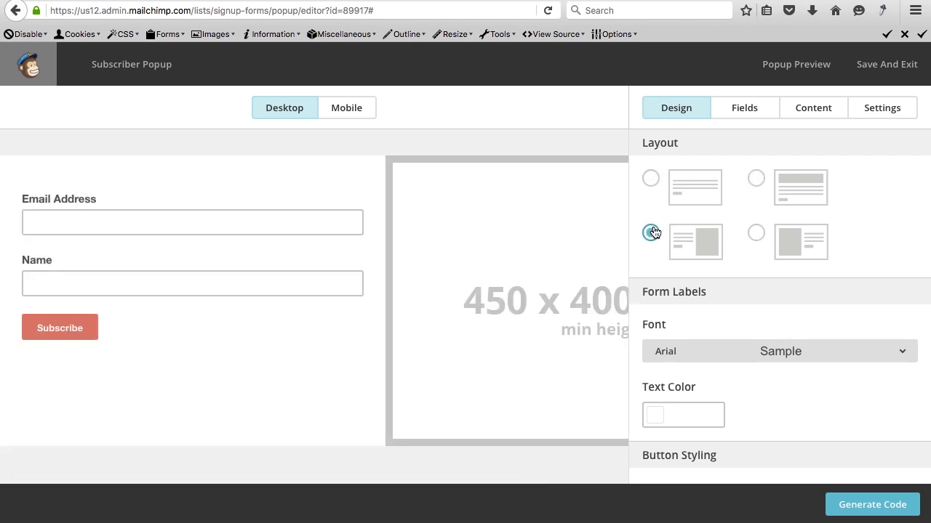
left_click(756, 233)
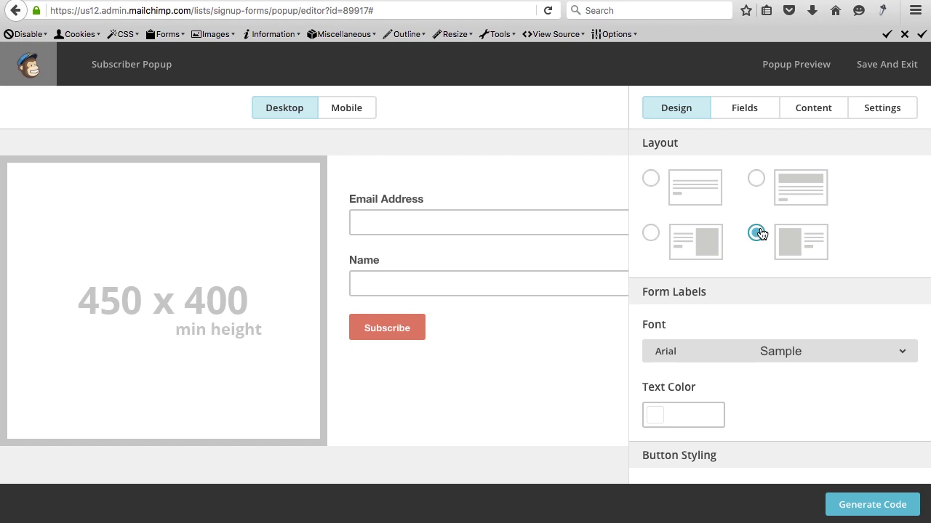
Preview the popup, then save it and close the embed code dialog.
left_click(791, 69)
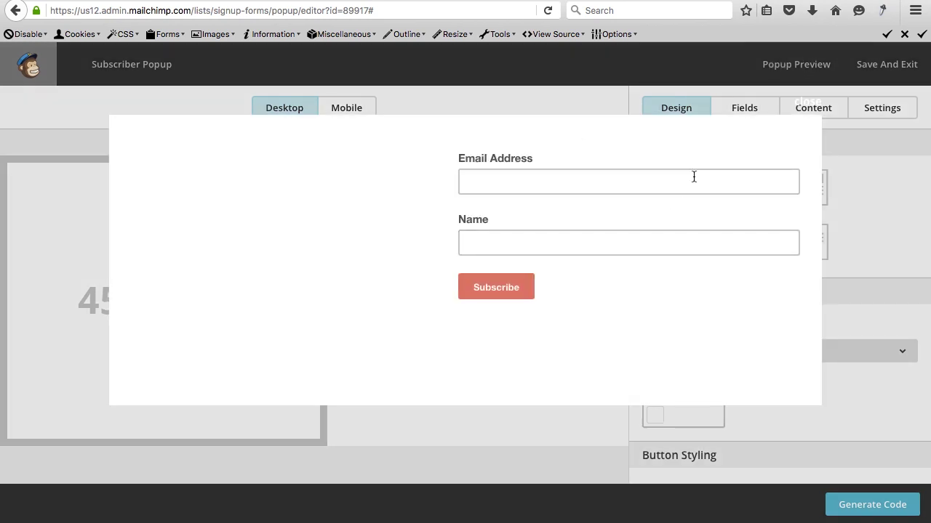
left_click(803, 103)
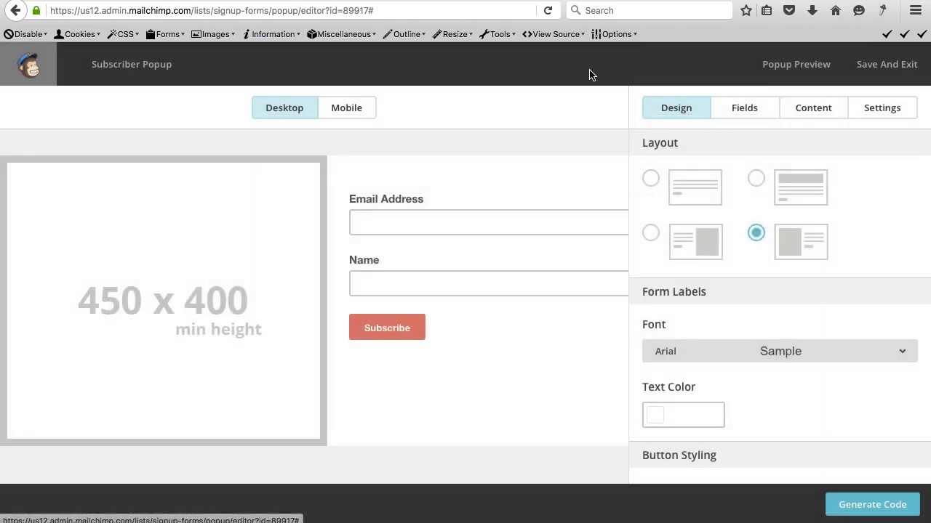
left_click(871, 80)
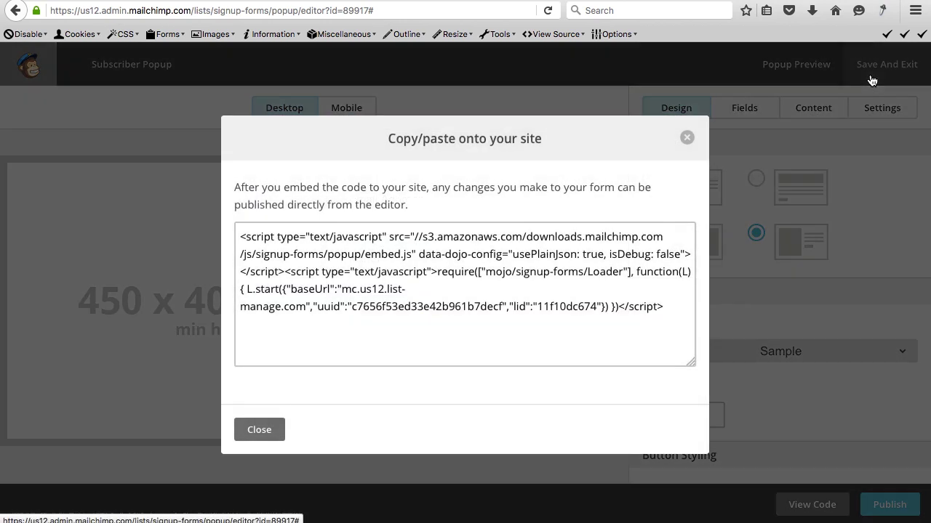
left_click(251, 438)
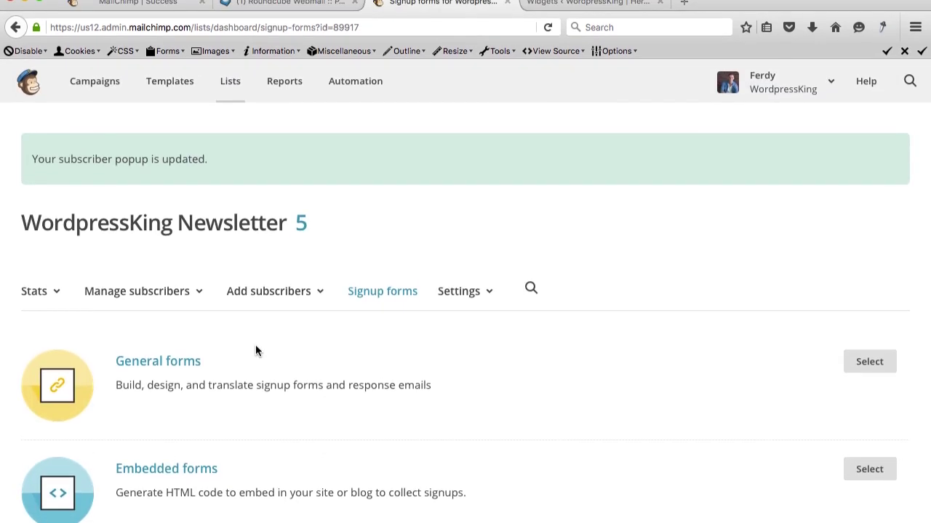
Search Add Plugins for 'Optin forms' and install the Optin Forms 1.1.8 plugin.
left_click(563, 13)
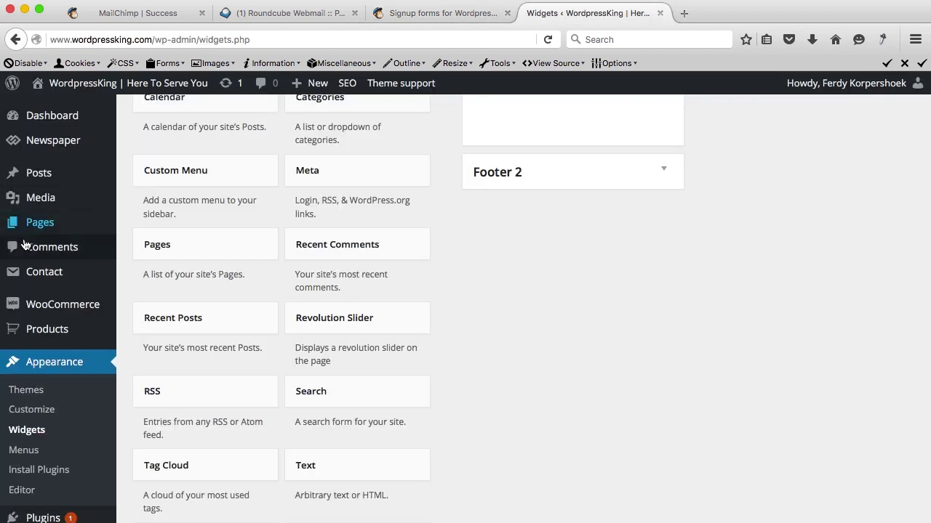
scroll(42, 289, "up", 2)
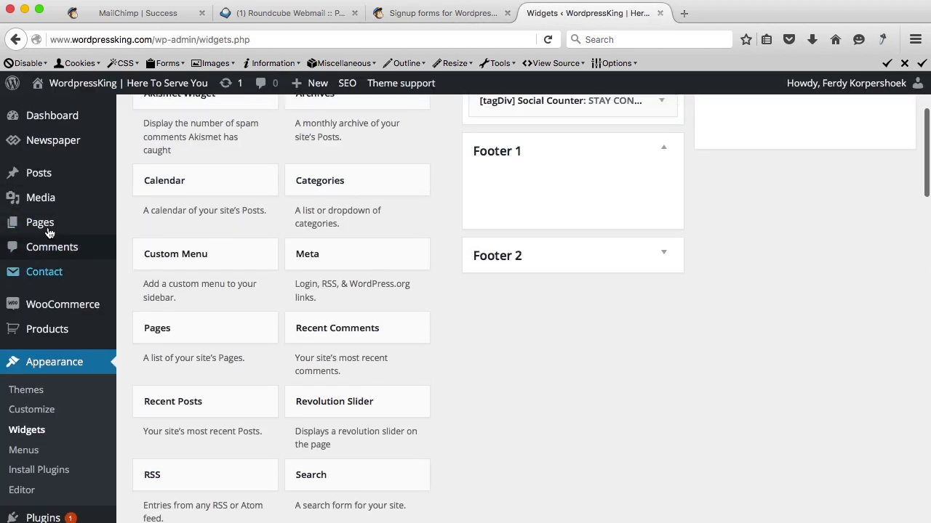
scroll(46, 309, "down", 3)
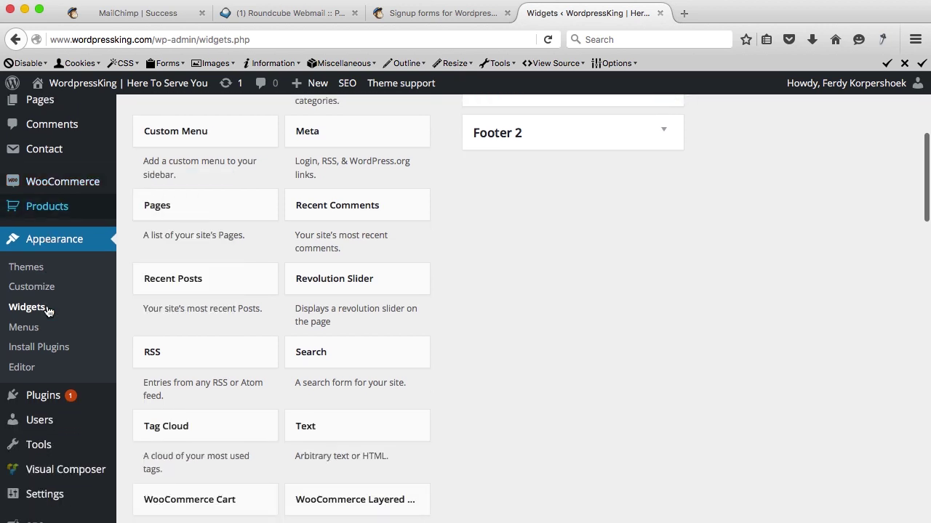
left_click(44, 393)
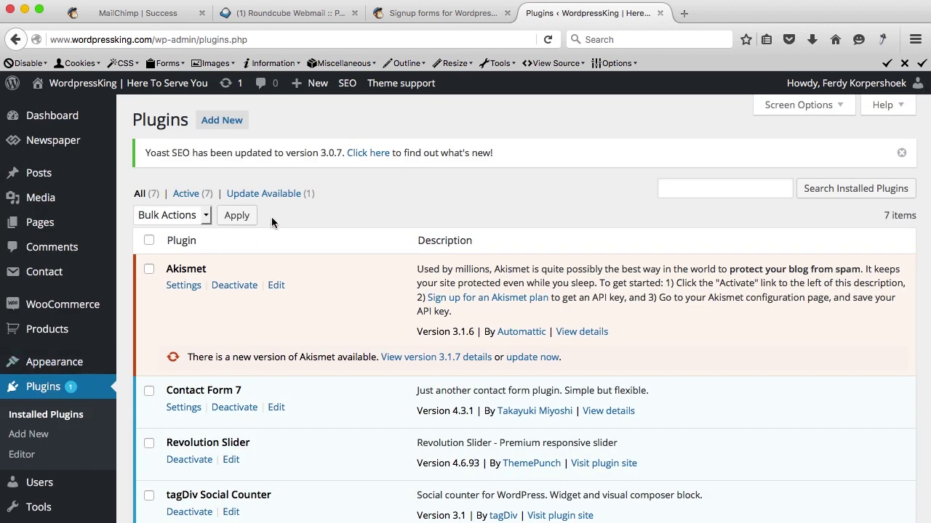
left_click(230, 126)
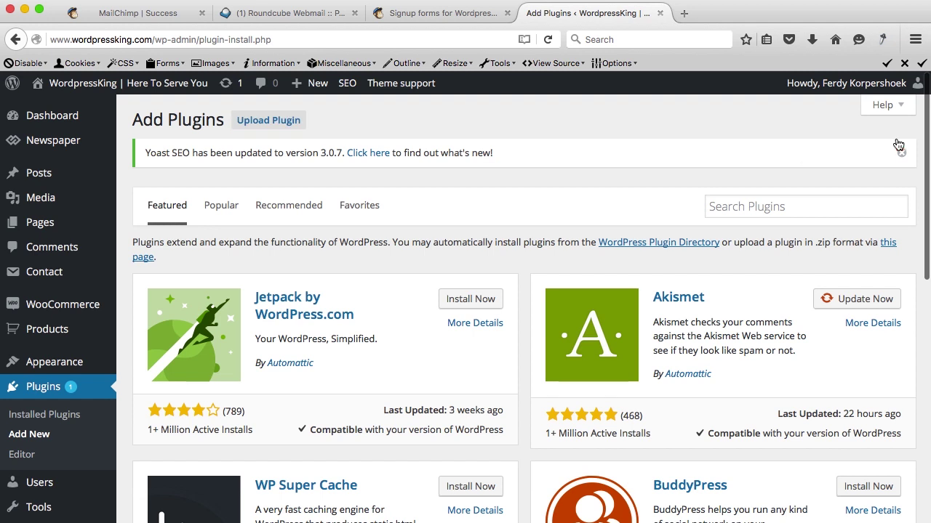
left_click(900, 150)
left_click(782, 170)
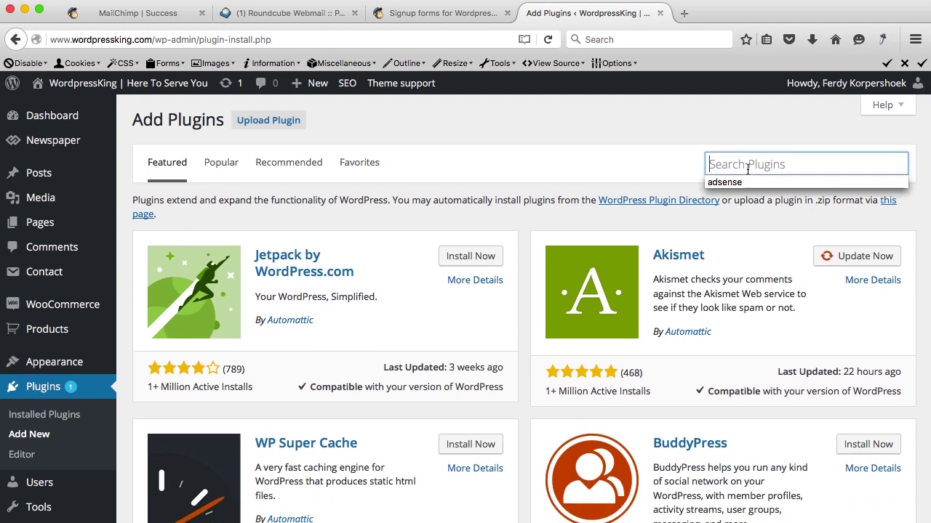
type("Optin forms")
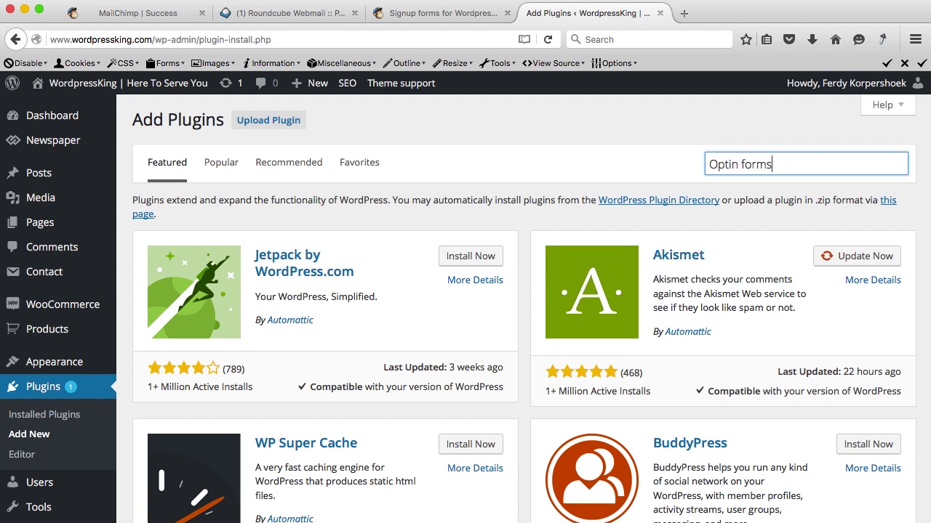
key("Return")
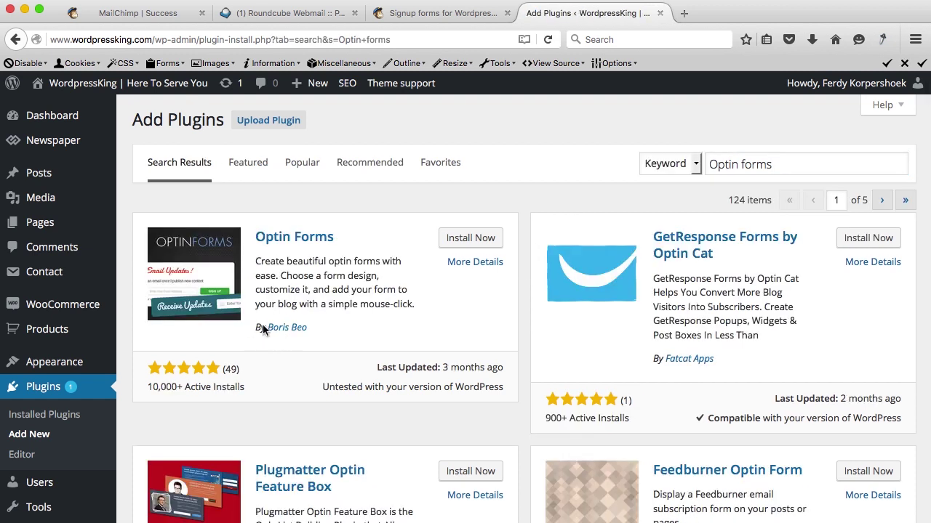
left_click(470, 238)
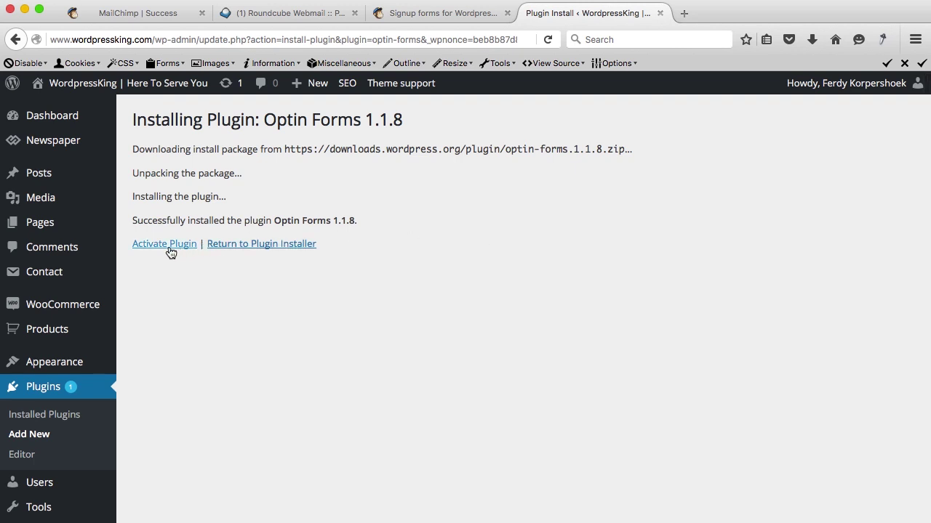
Activate Optin Forms and pick MailChimp under 'My email solution is' in its settings.
left_click(170, 252)
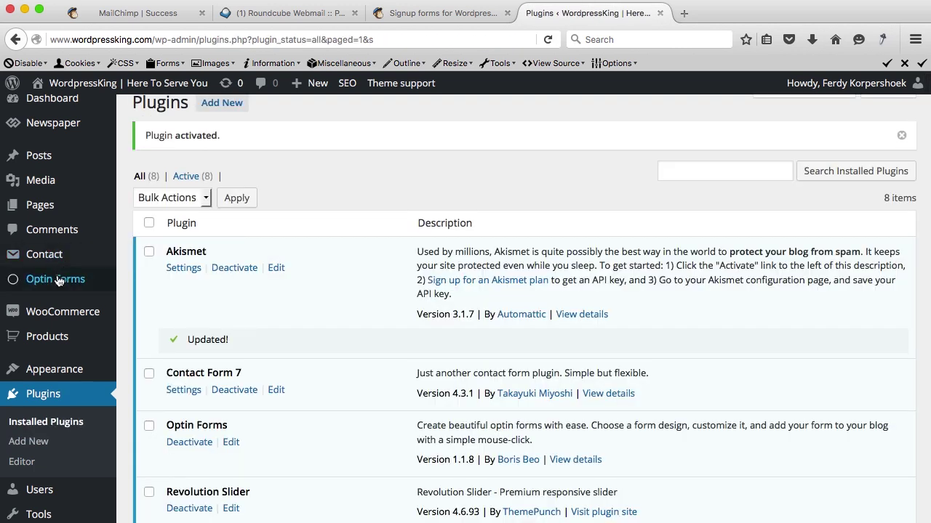
left_click(58, 281)
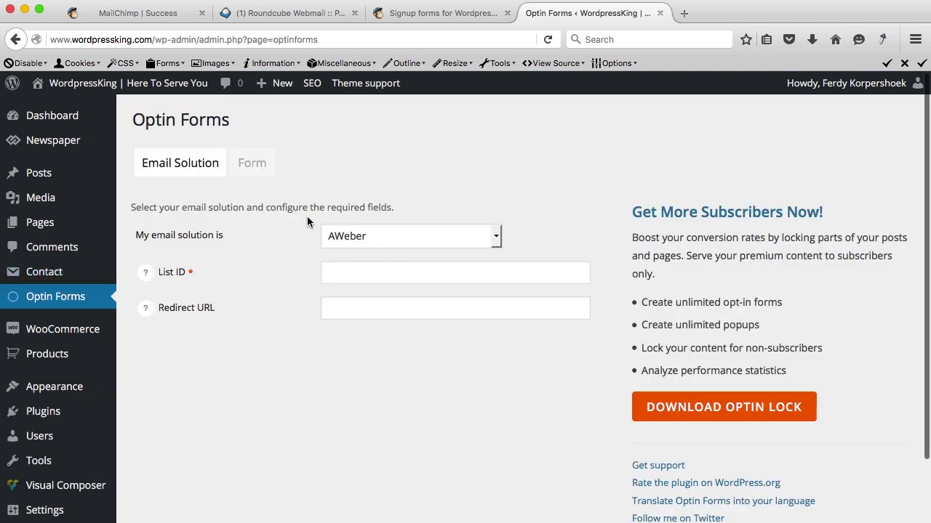
left_click(369, 235)
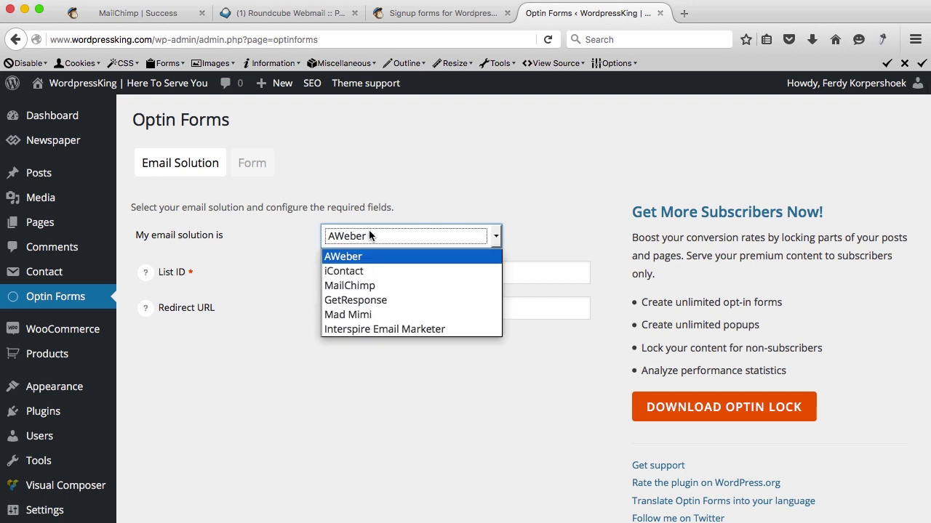
left_click(355, 285)
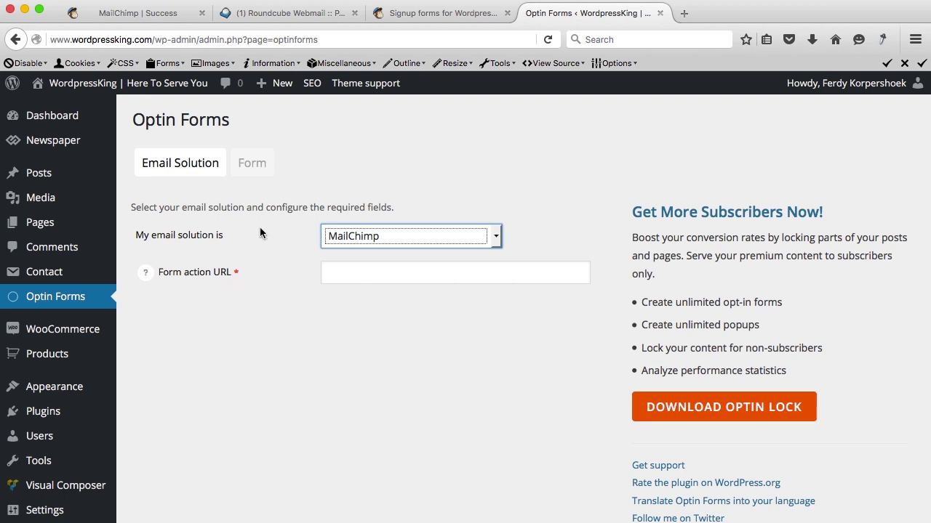
Open MailChimp's embedded forms and switch to the unstyled Naked style.
left_click(446, 16)
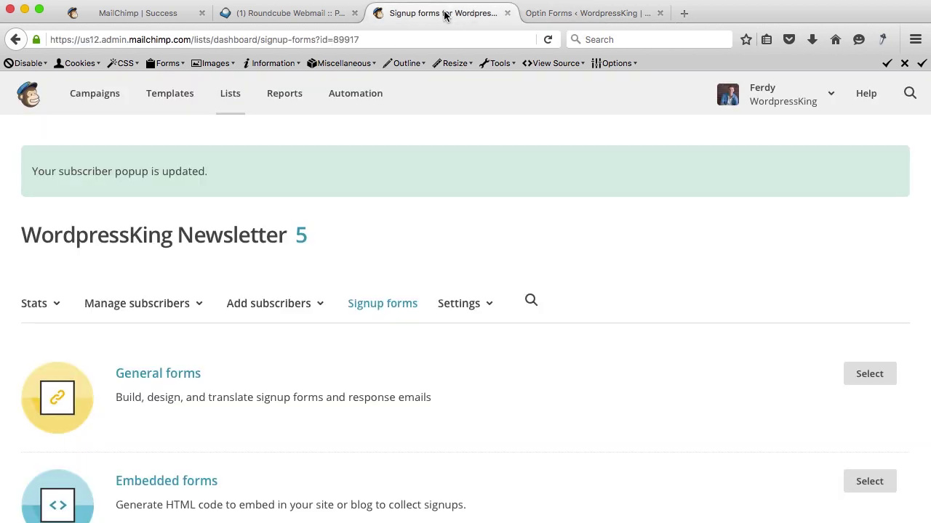
scroll(218, 313, "down", 2)
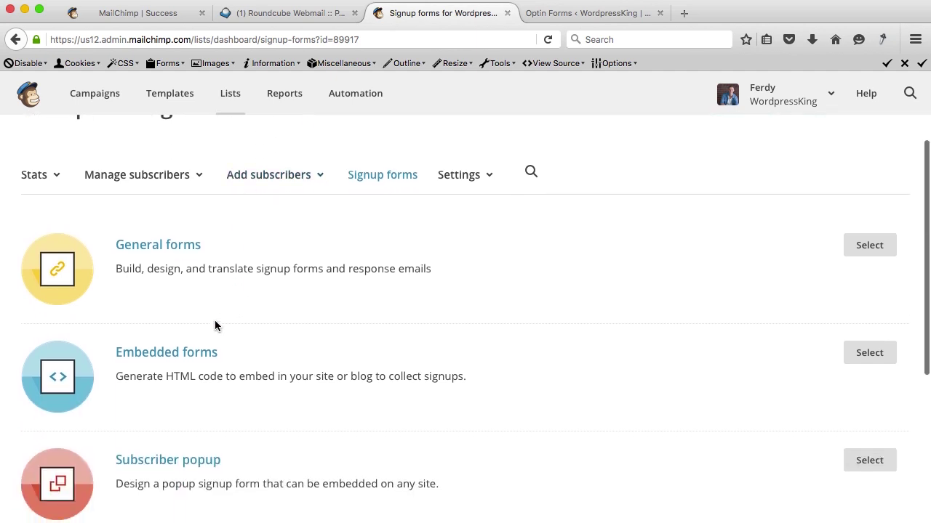
left_click(188, 354)
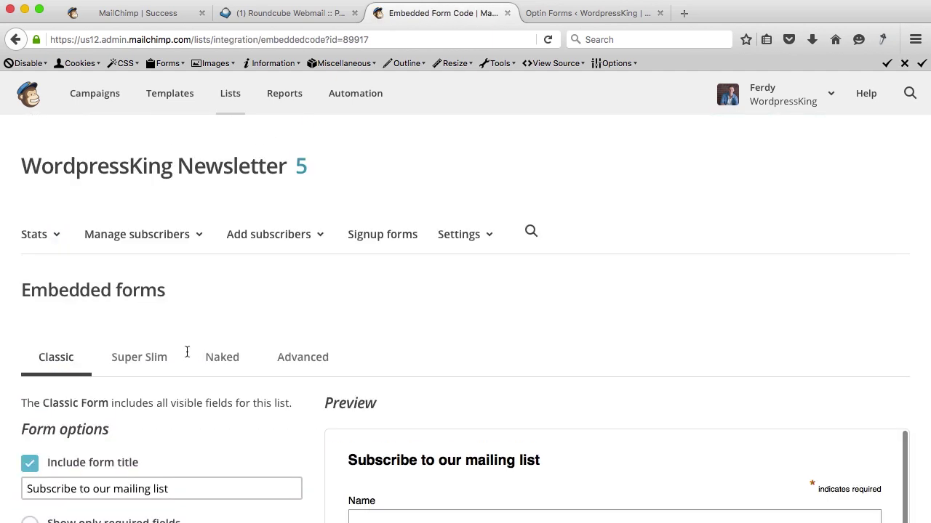
left_click(226, 361)
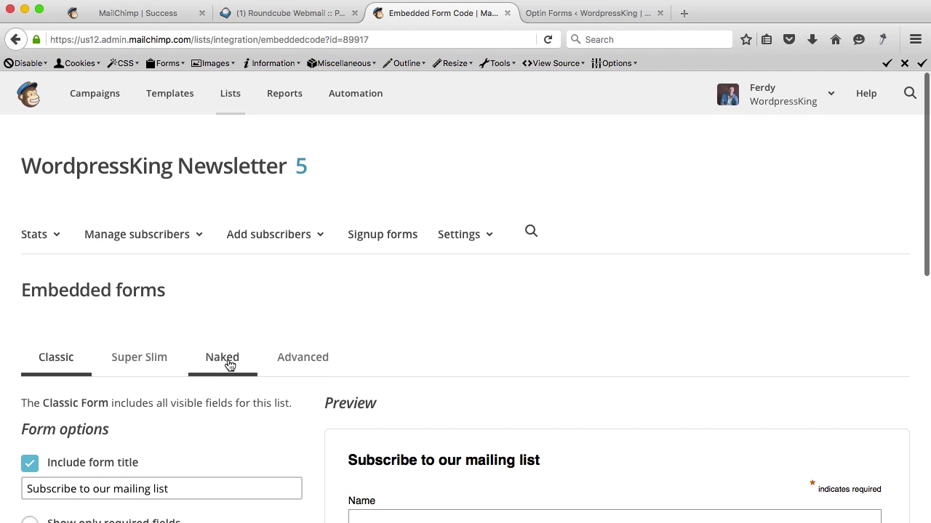
Select and copy all of the Naked embed code, then bring up Spotlight.
scroll(482, 398, "down", 10)
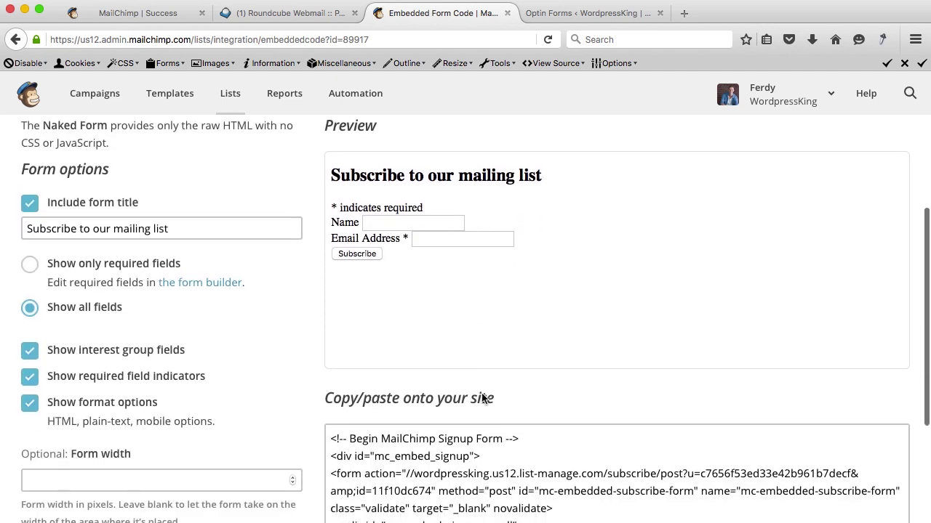
scroll(482, 398, "down", 1)
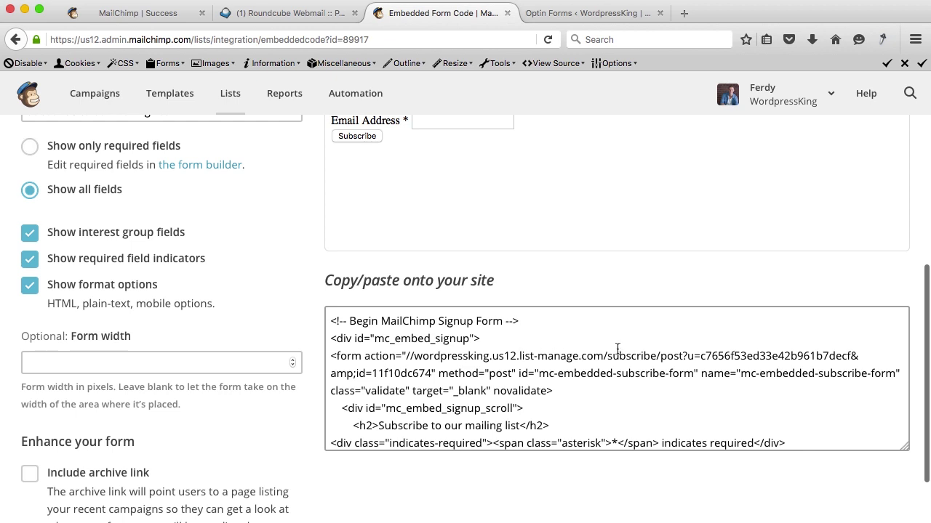
left_click_drag(408, 358, 737, 373)
key("super+a")
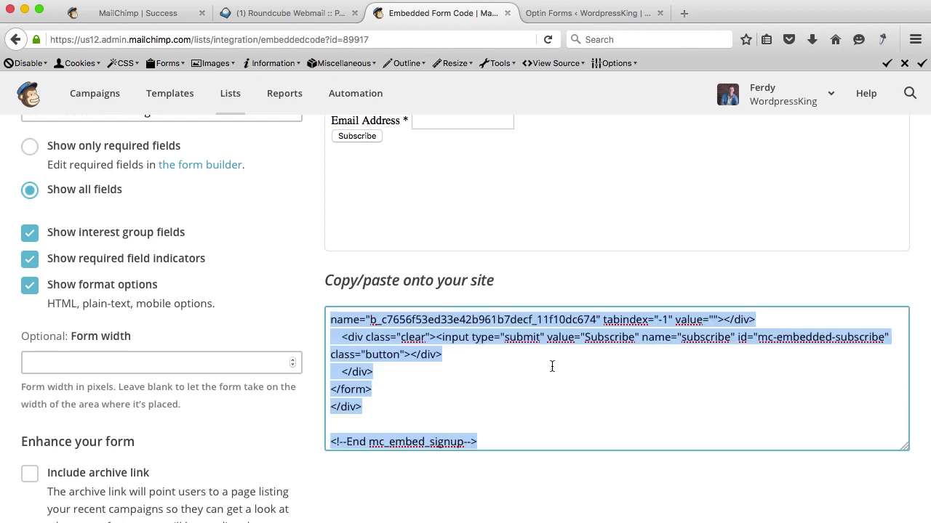
key("super+space")
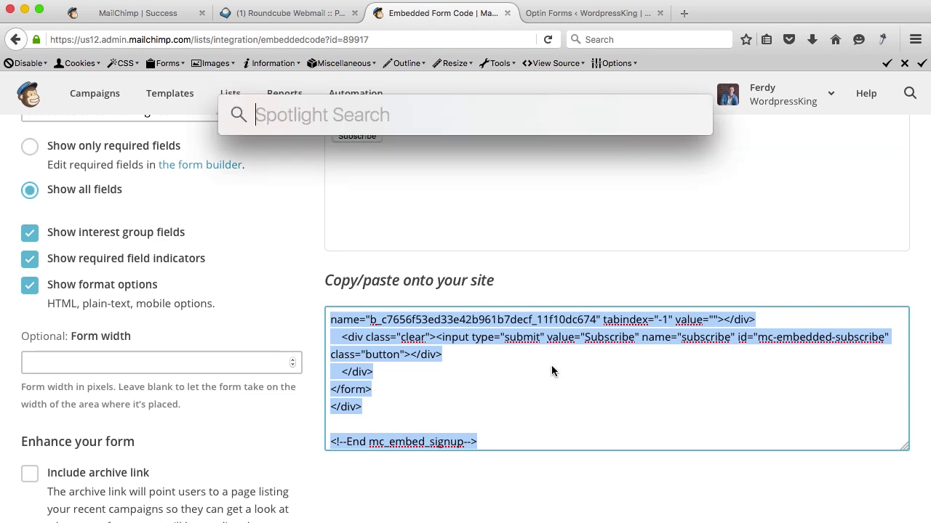
Launch TextEdit and paste the MailChimp embed code into a new document.
type("text")
key("Return")
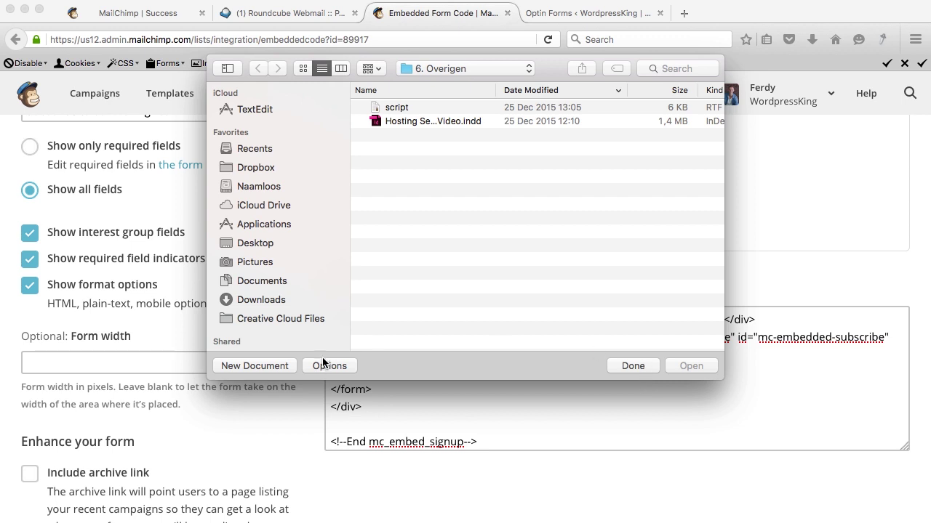
key("super+n")
key("super+v")
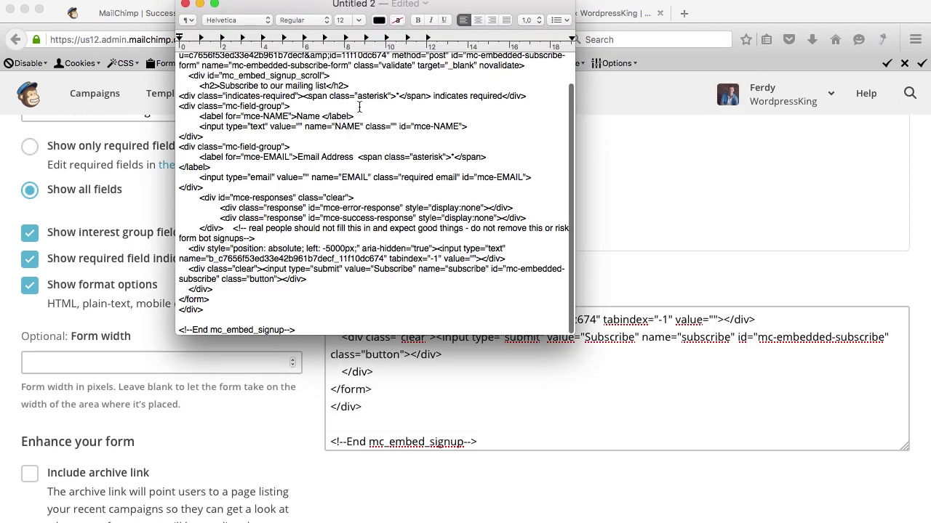
Copy the form action URL from the code and discard the document unsaved.
scroll(359, 108, "up", 3)
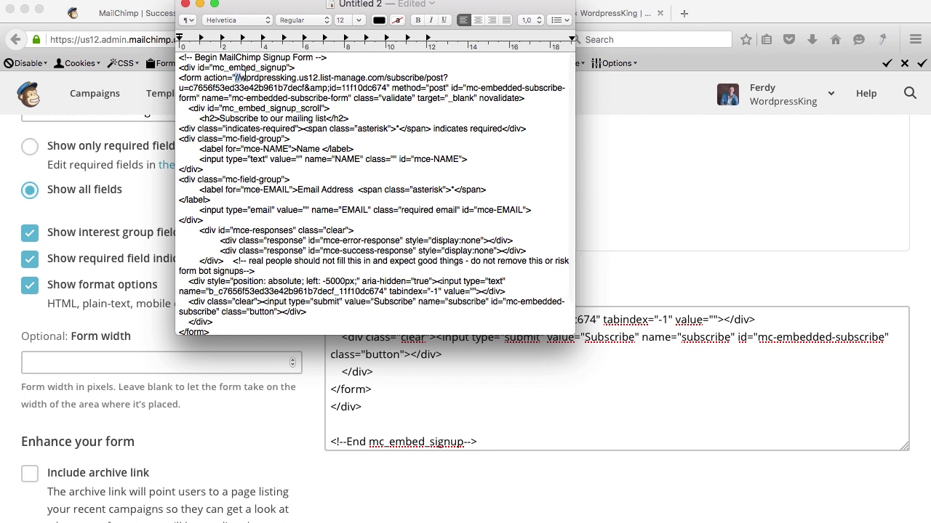
left_click_drag(234, 77, 385, 87)
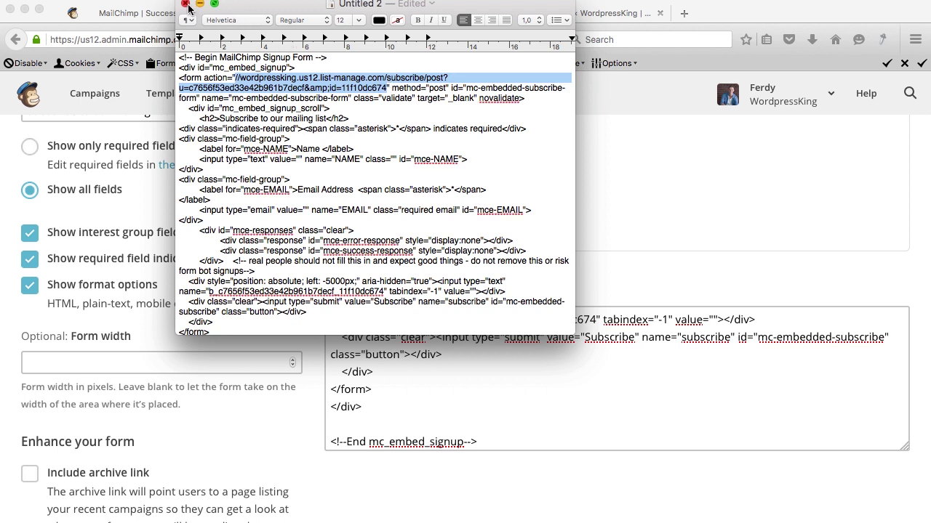
left_click(185, 6)
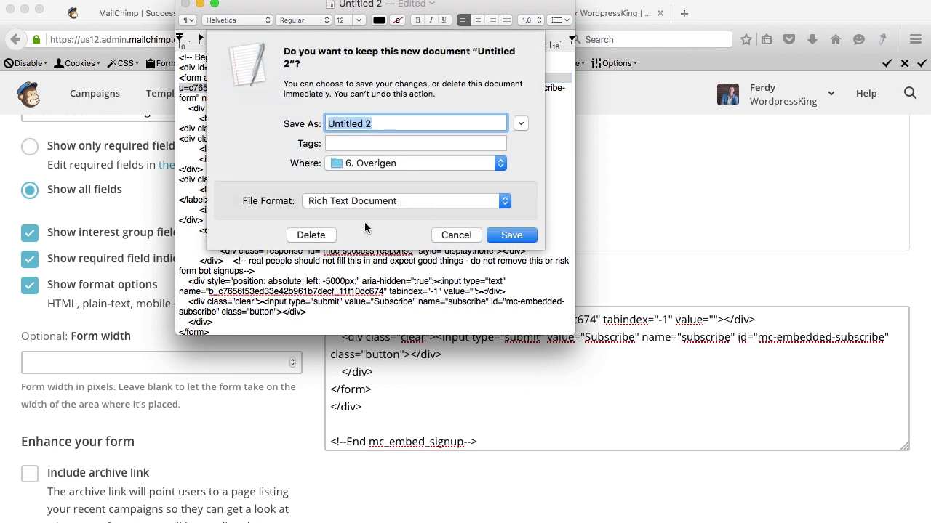
left_click(311, 235)
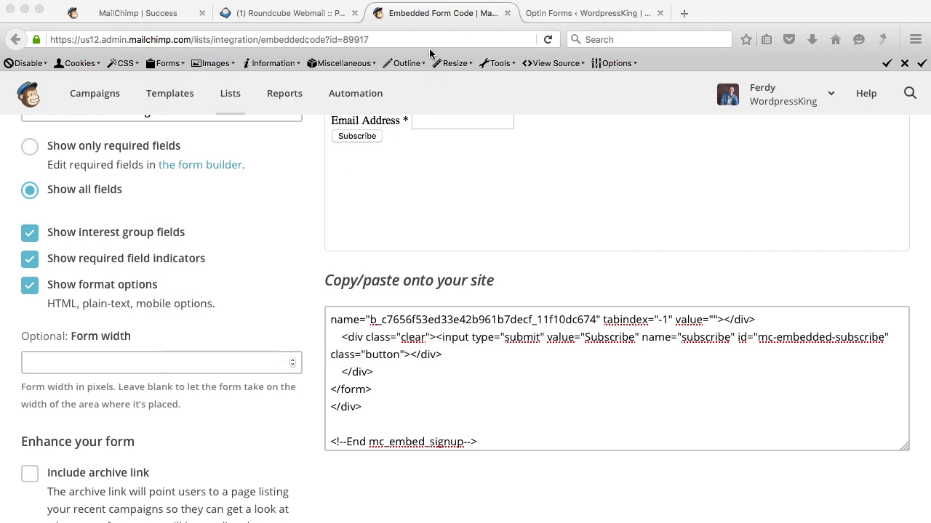
Paste the form action URL into Optin Forms, prefix it with 'http:', and save the settings.
left_click(566, 14)
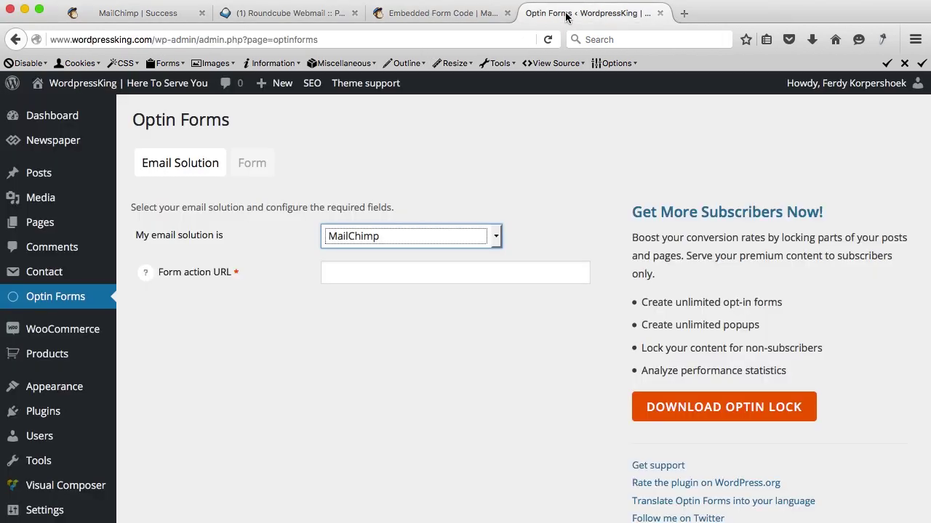
left_click(387, 272)
key("super+v")
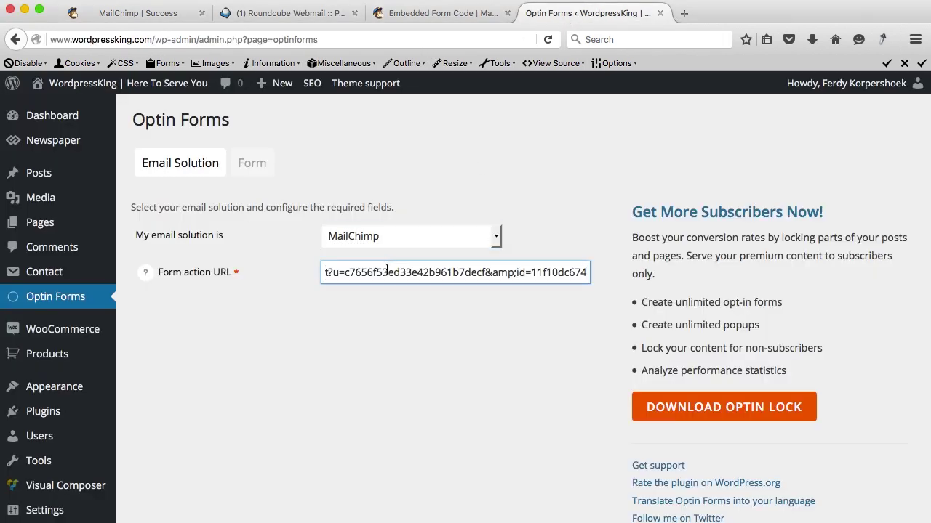
left_click_drag(384, 269, 306, 274)
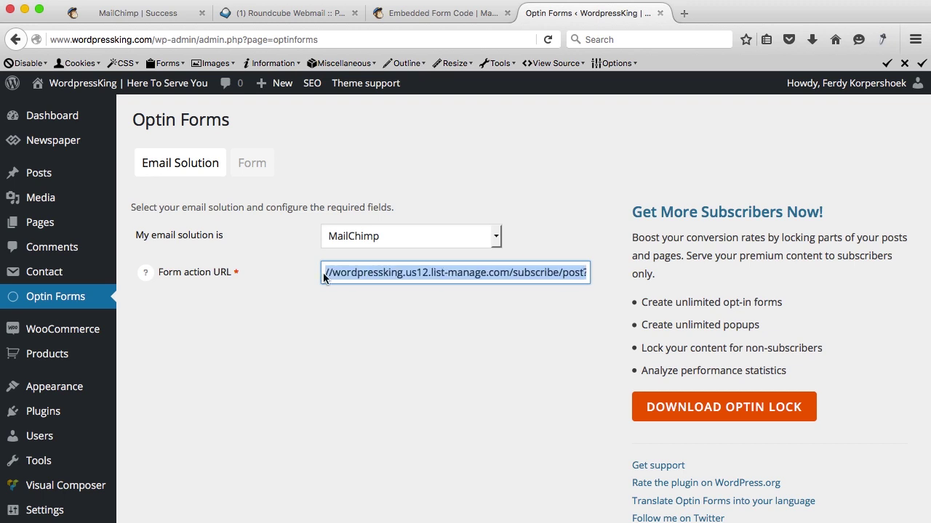
left_click(326, 272)
type("http")
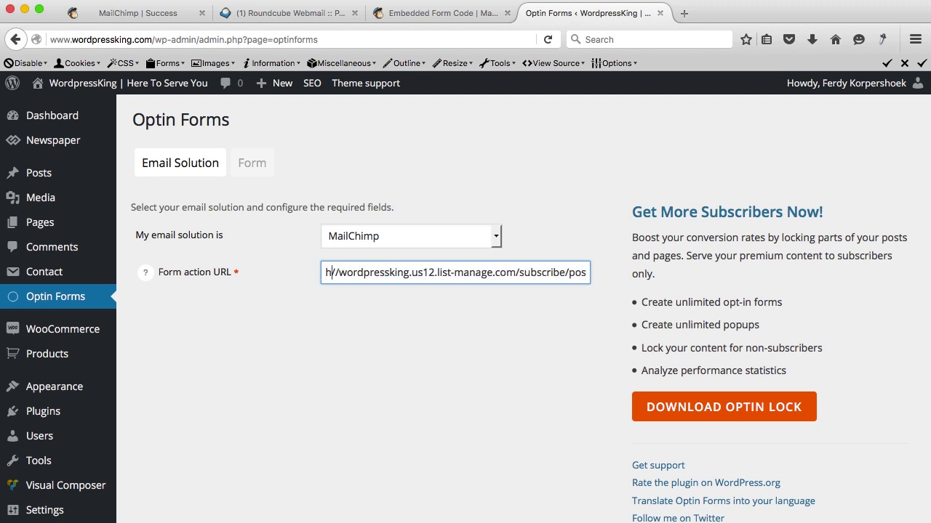
type(":")
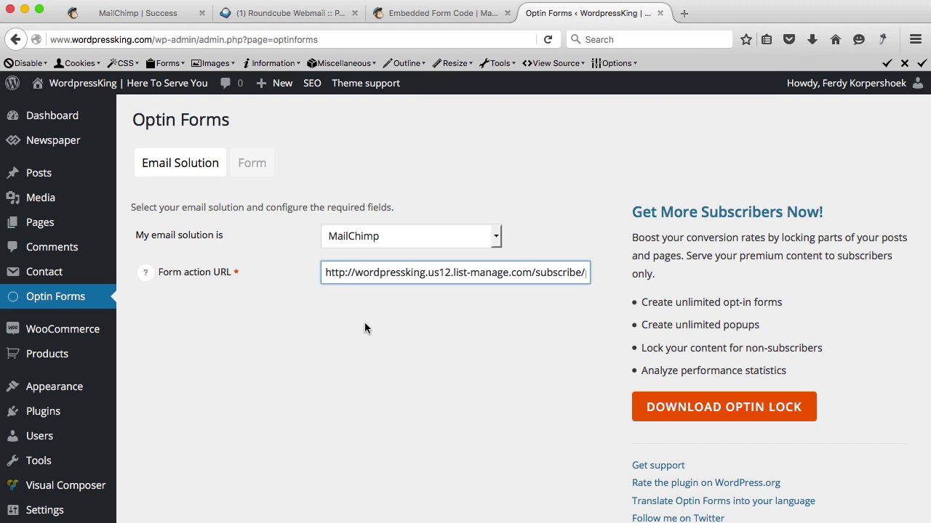
scroll(366, 327, "down", 3)
left_click(169, 480)
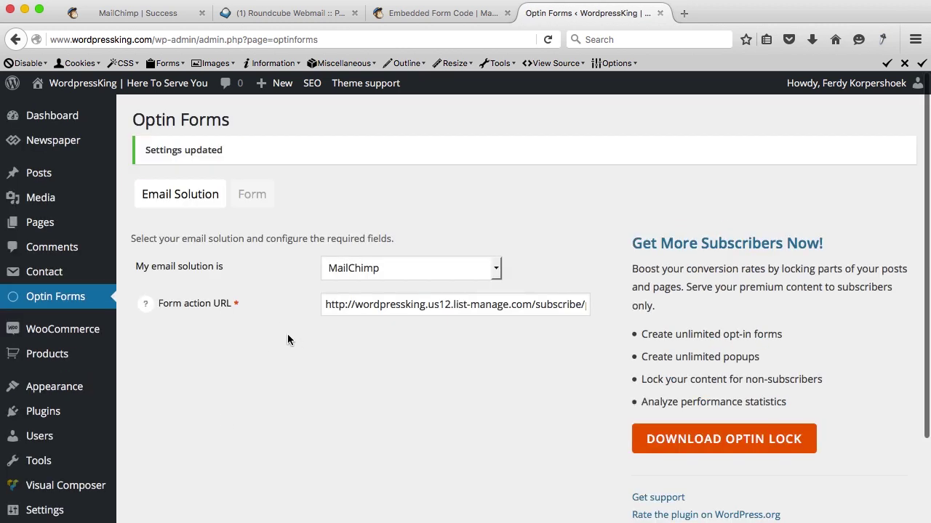
left_click(258, 200)
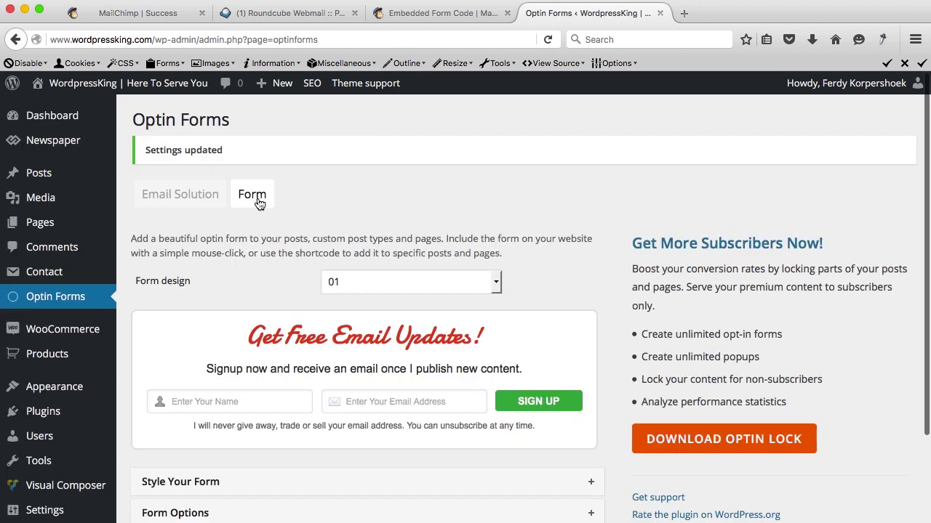
Preview form designs 02, 03 and 04, settle on design 05, and expand Style Your Form.
scroll(255, 287, "down", 2)
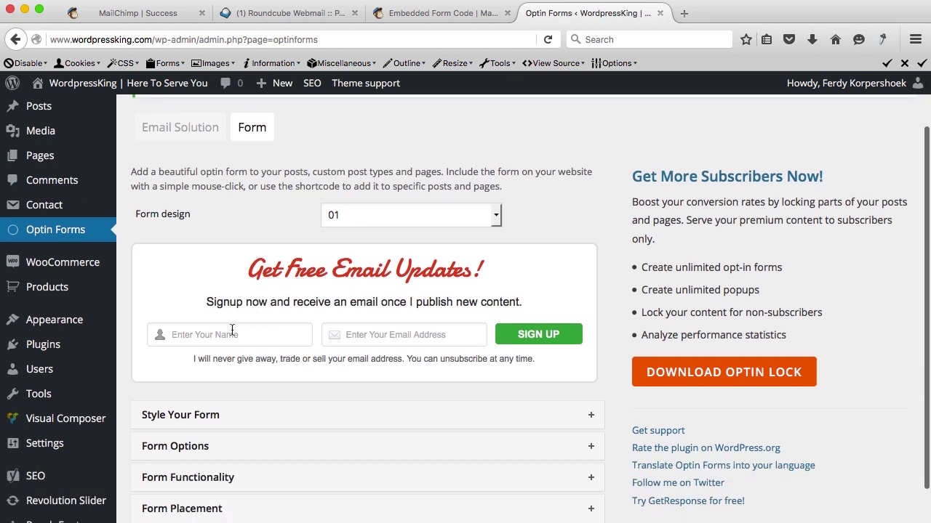
left_click(368, 212)
left_click(344, 250)
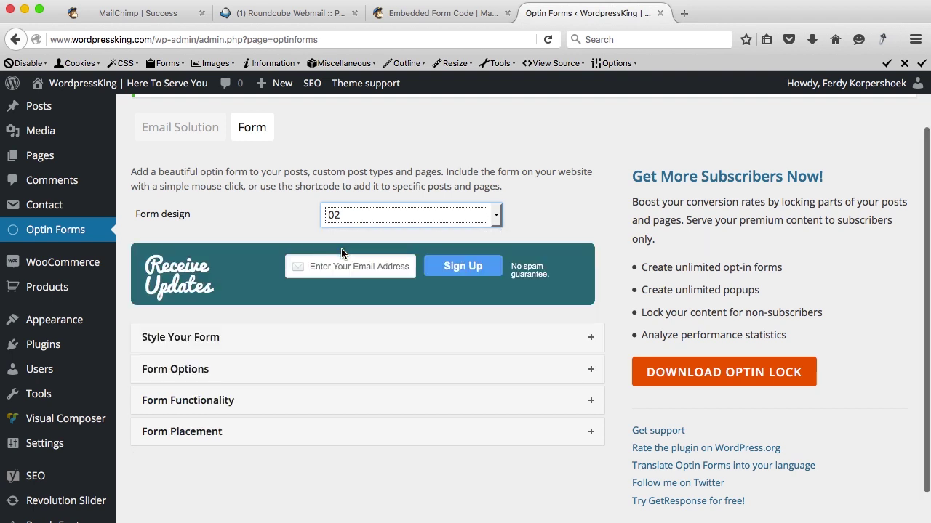
left_click(364, 214)
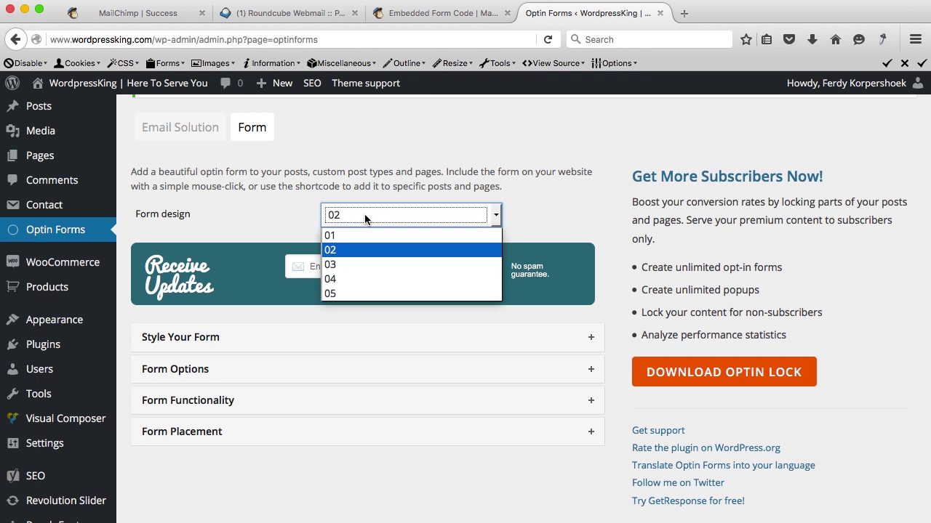
left_click(356, 264)
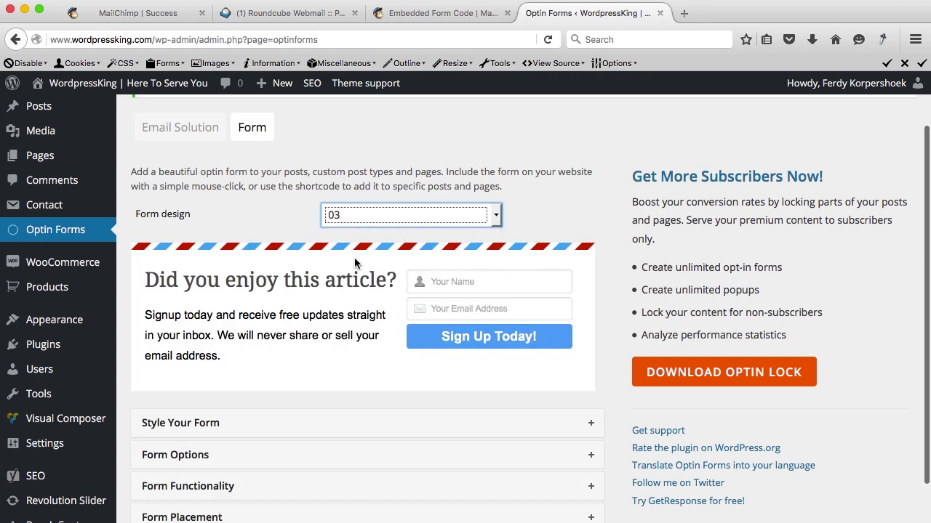
left_click(371, 220)
left_click(349, 279)
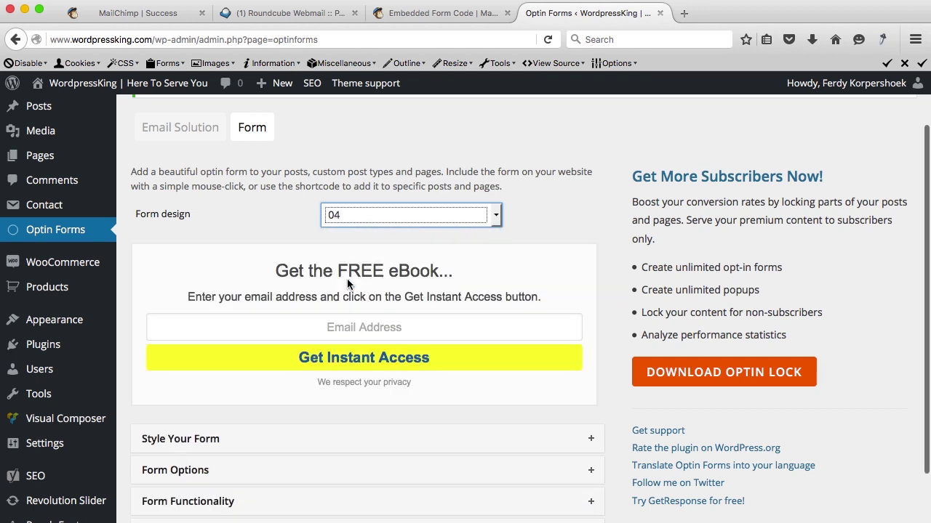
left_click(361, 216)
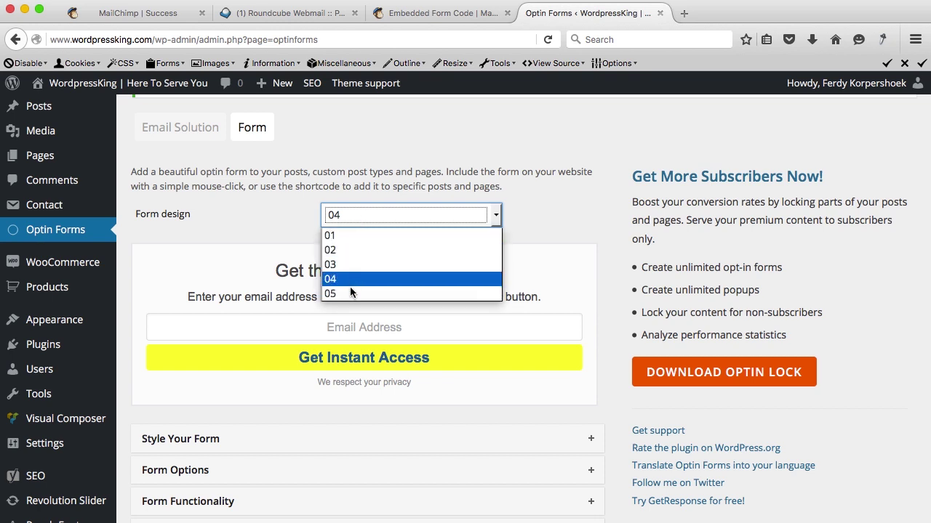
left_click(352, 292)
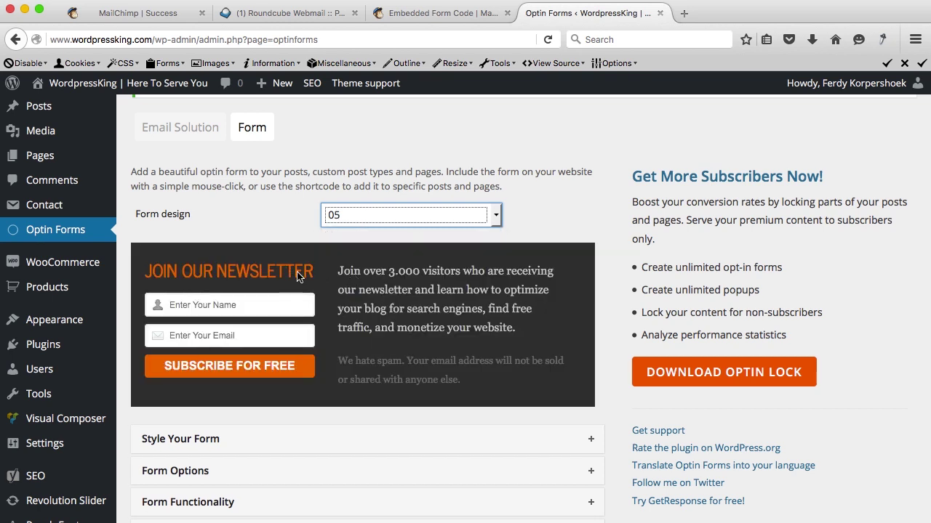
scroll(298, 275, "down", 3)
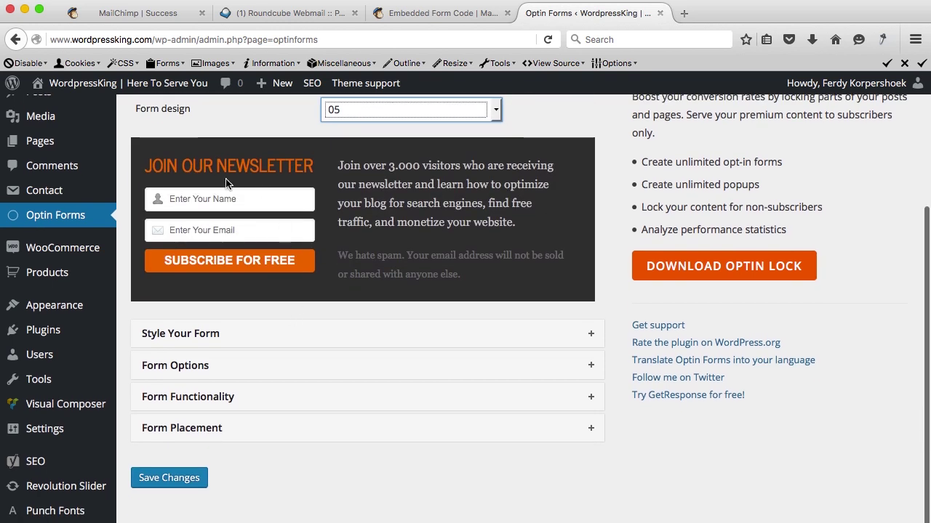
left_click(255, 339)
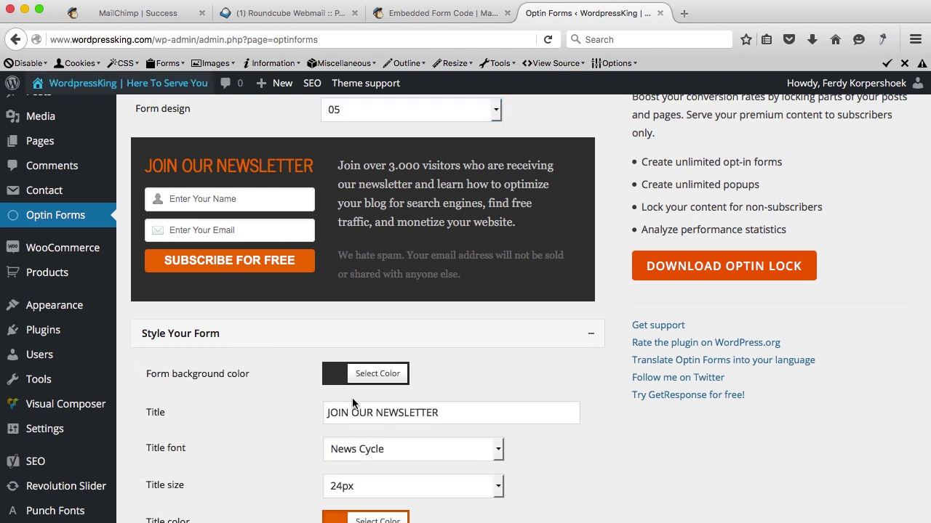
Change the form title to 'SUBSCRIBE TO OUR NEWSLETTER'.
left_click(335, 387)
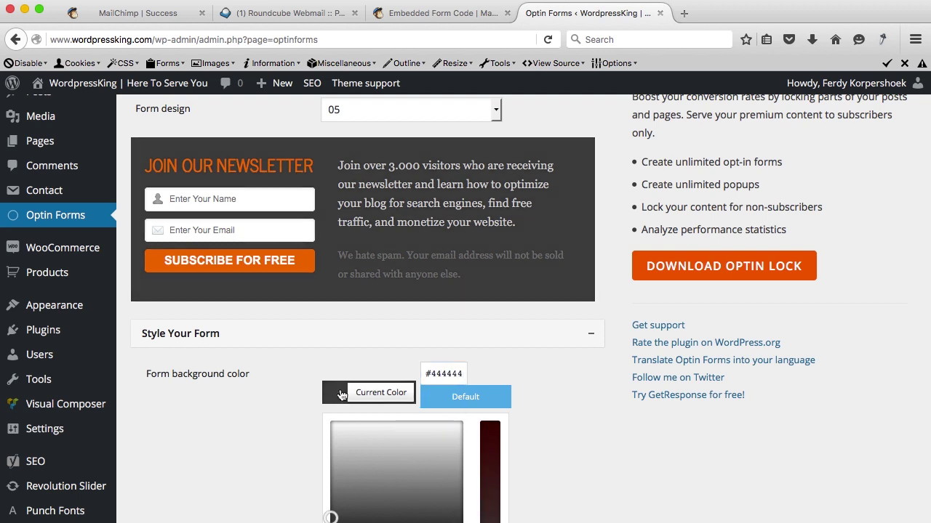
left_click(339, 389)
scroll(339, 388, "down", 2)
scroll(377, 354, "up", 1)
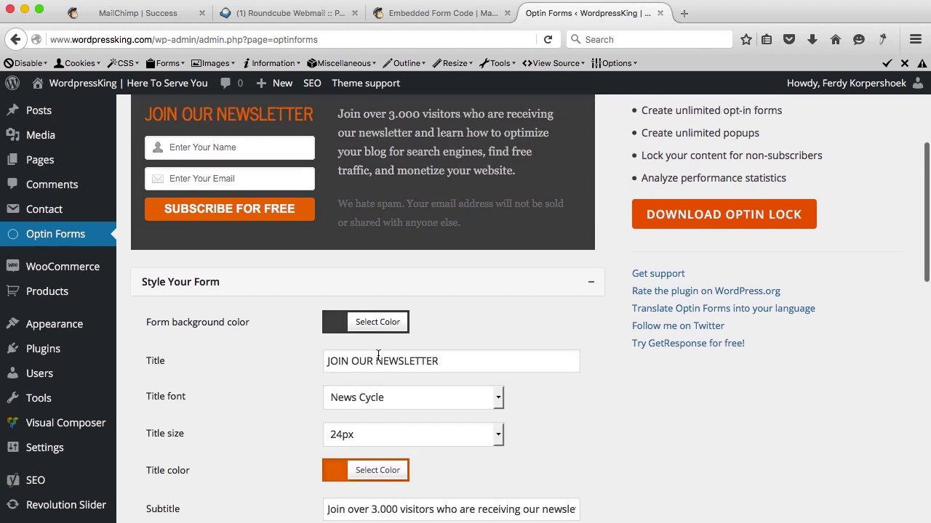
triple_click(378, 354)
type("SUBSC")
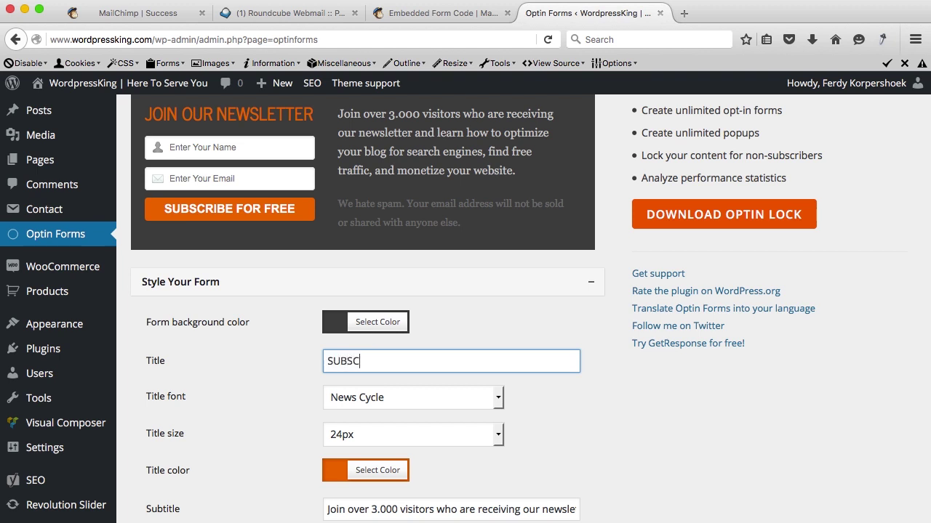
type("RIBE TO OUR NEWS")
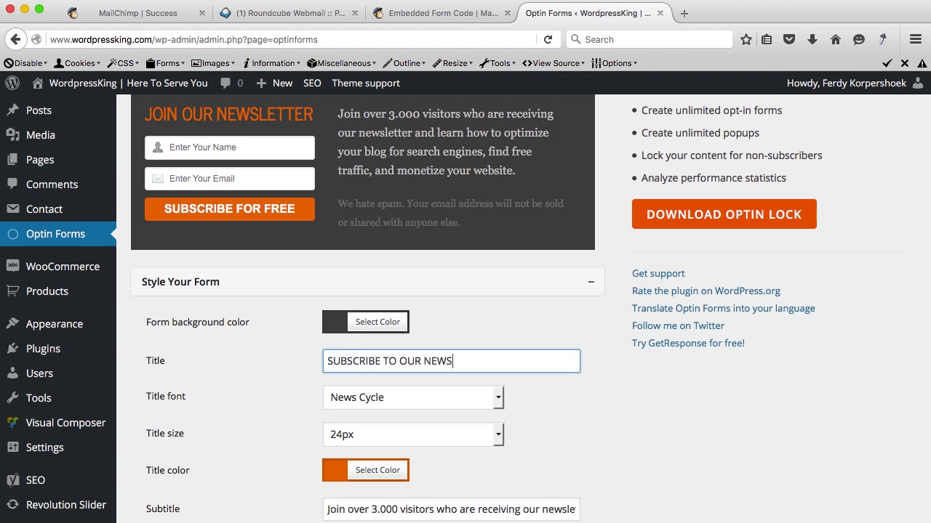
type("LETTER")
key("Tab")
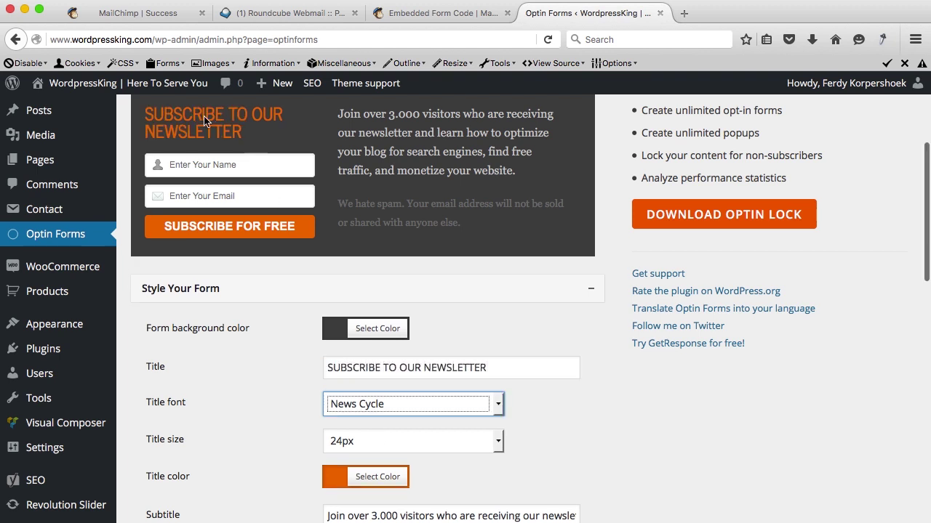
Set the title size to 16px and the title colour to #5C9AB5.
left_click(339, 439)
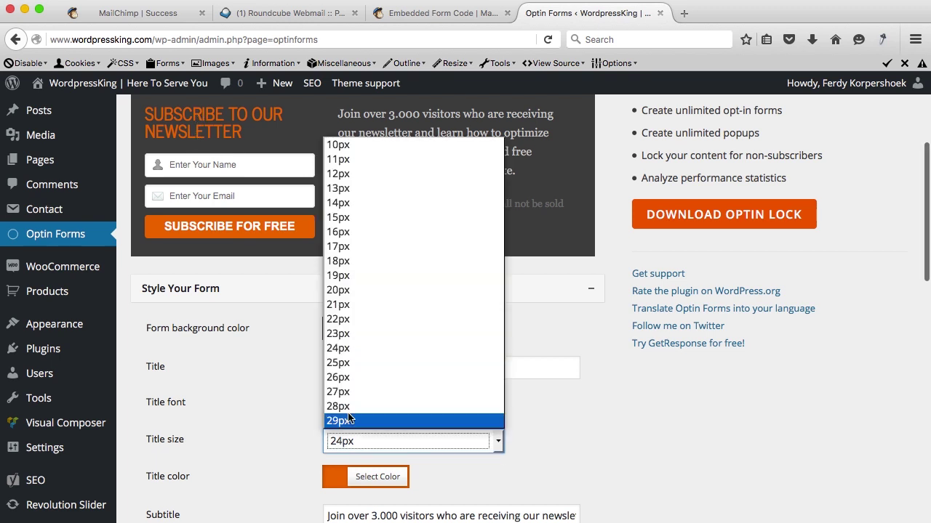
left_click(345, 236)
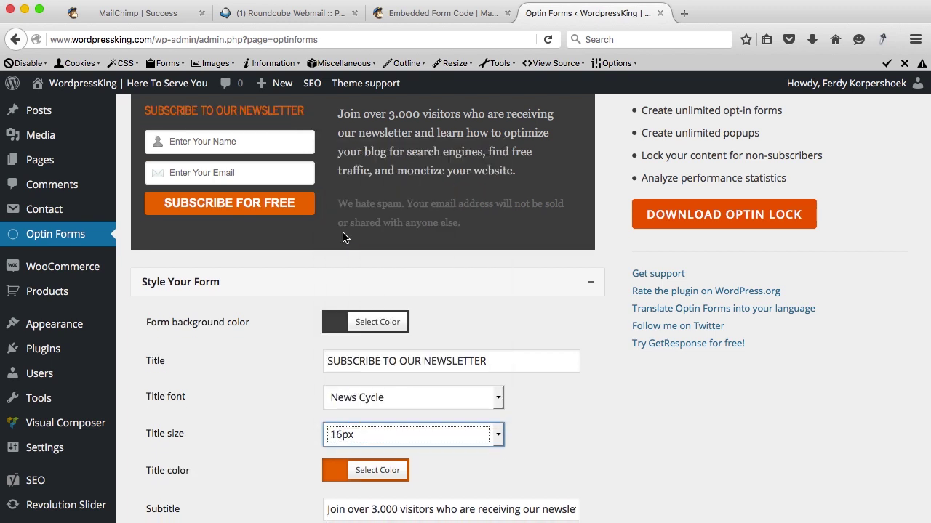
left_click(335, 477)
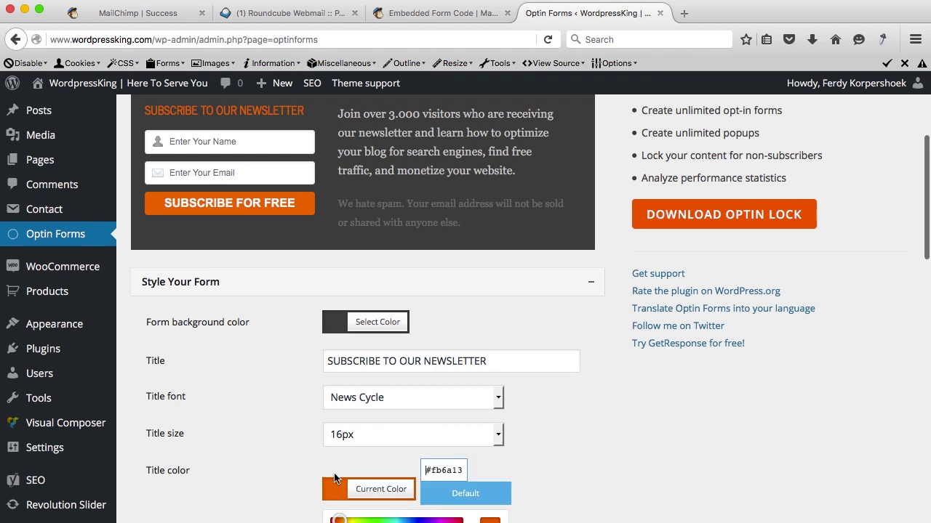
scroll(443, 341, "down", 3)
left_click(456, 334)
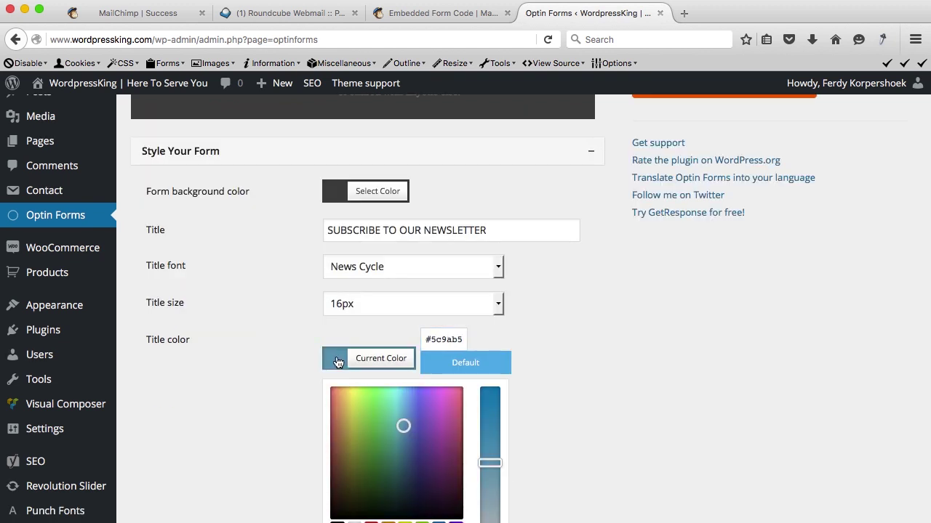
left_click(337, 358)
Shorten the input placeholders to 'Your Name' and 'Your Email'.
scroll(284, 356, "down", 1)
scroll(287, 349, "down", 2)
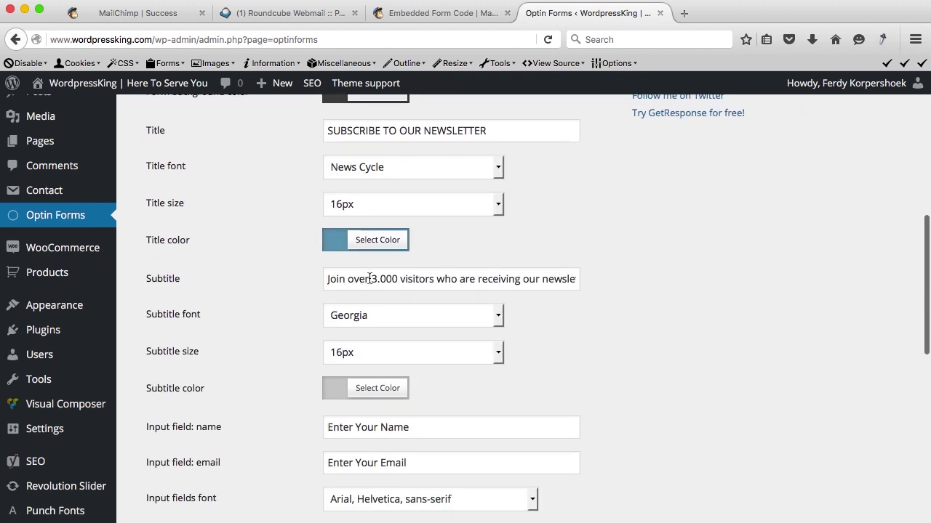
scroll(284, 271, "down", 3)
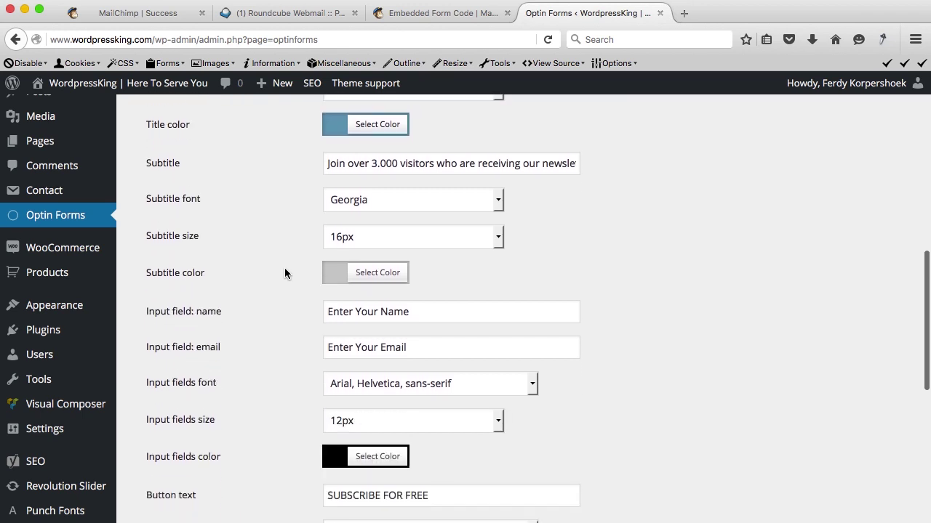
scroll(285, 311, "down", 1)
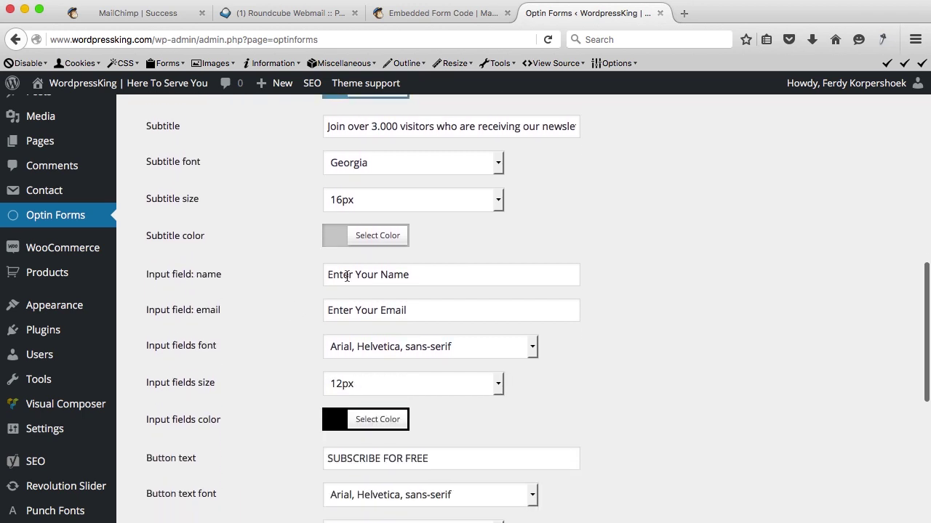
left_click_drag(354, 274, 308, 272)
key("BackSpace")
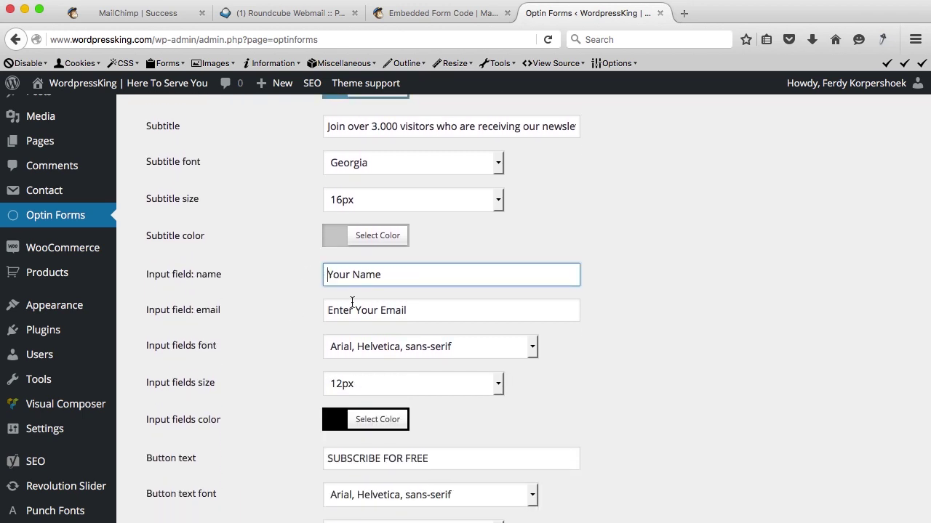
left_click_drag(355, 306, 311, 311)
key("BackSpace")
key("Tab")
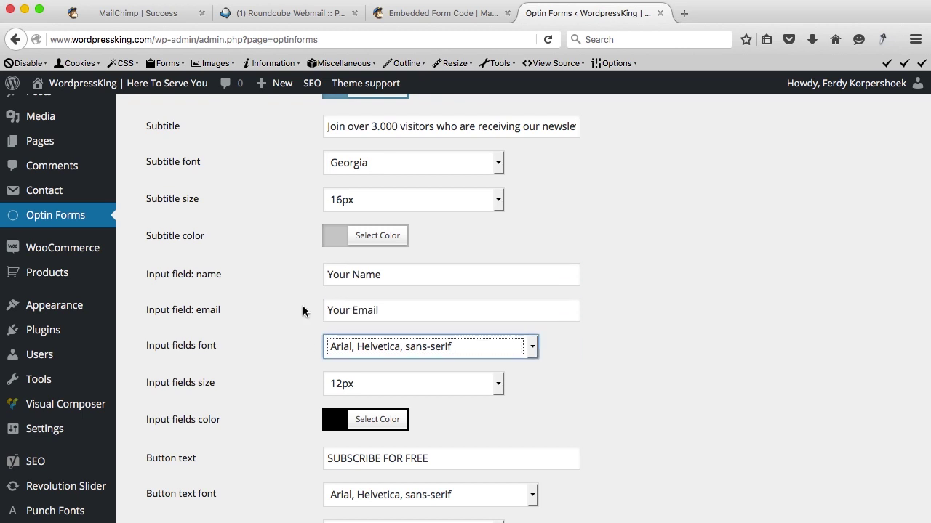
scroll(232, 286, "up", 10)
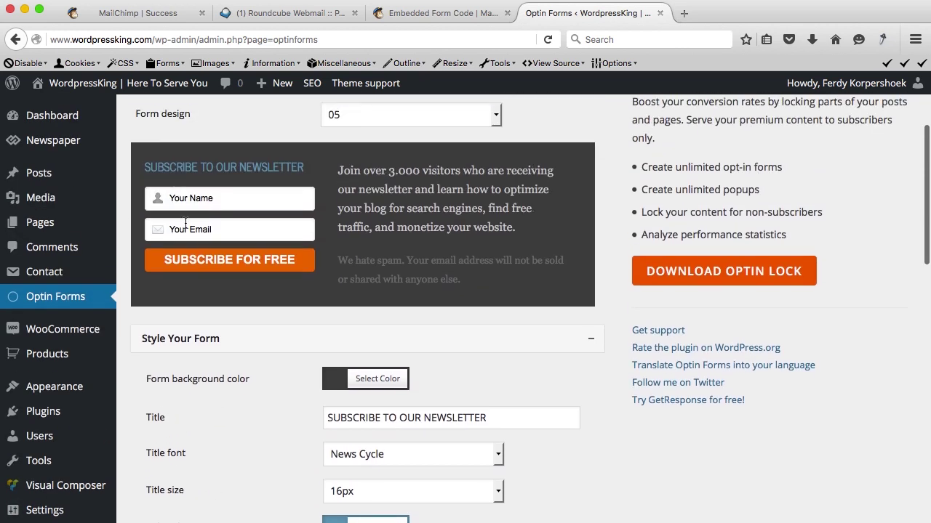
Set the spam disclaimer text colour to white.
scroll(260, 398, "down", 9)
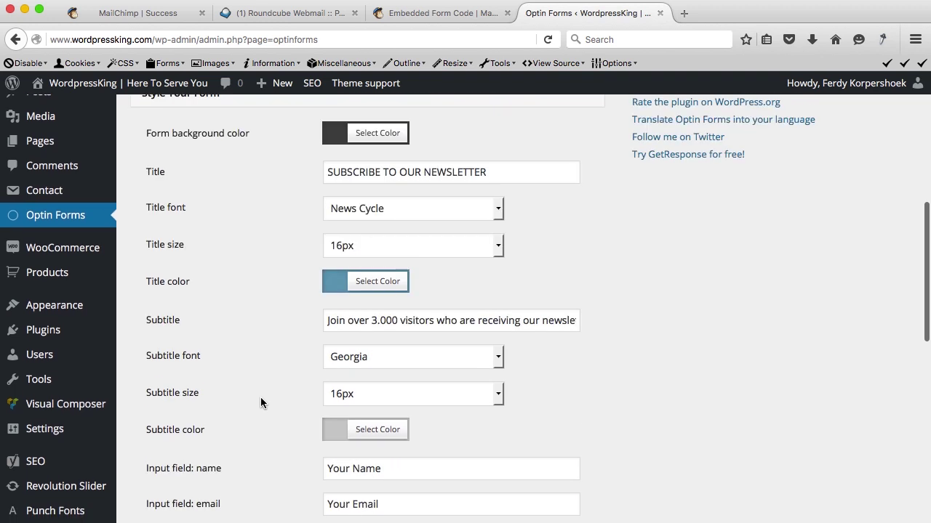
scroll(320, 291, "up", 11)
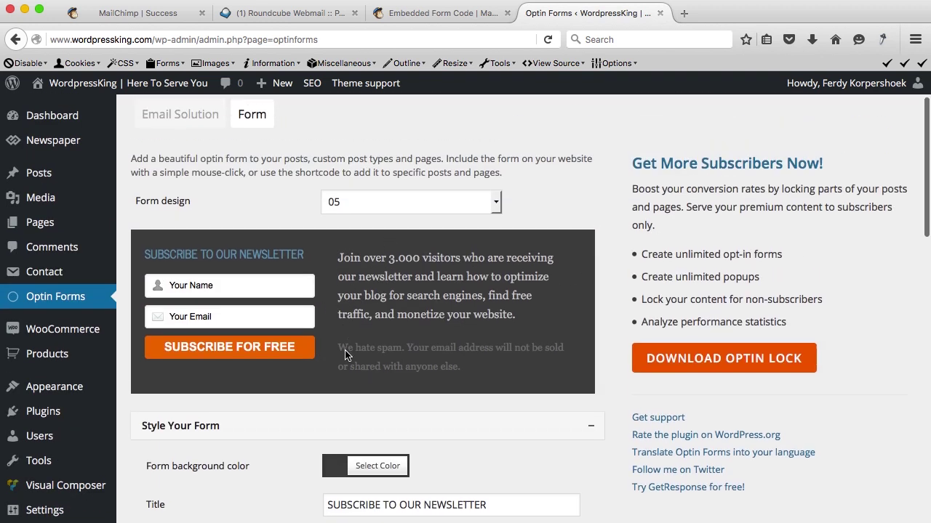
left_click_drag(345, 355, 421, 372)
left_click(422, 372)
scroll(390, 206, "down", 10)
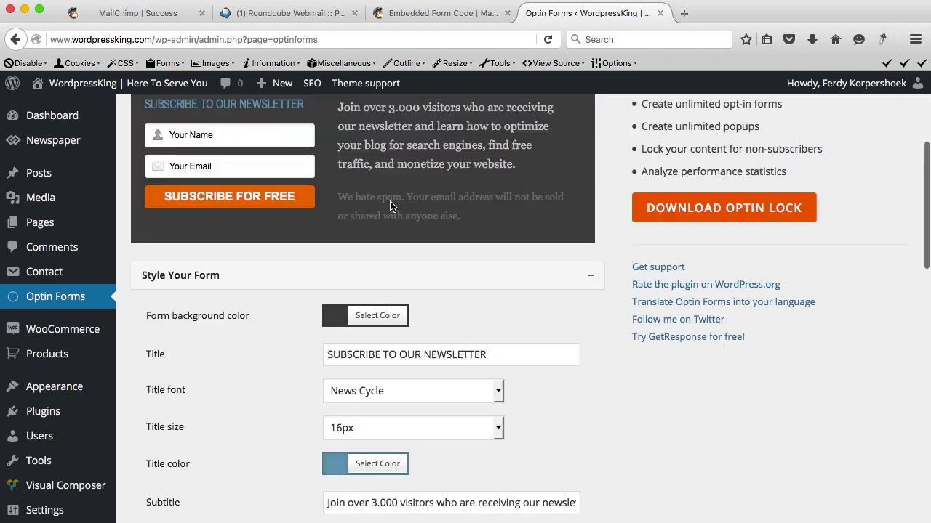
scroll(389, 202, "down", 11)
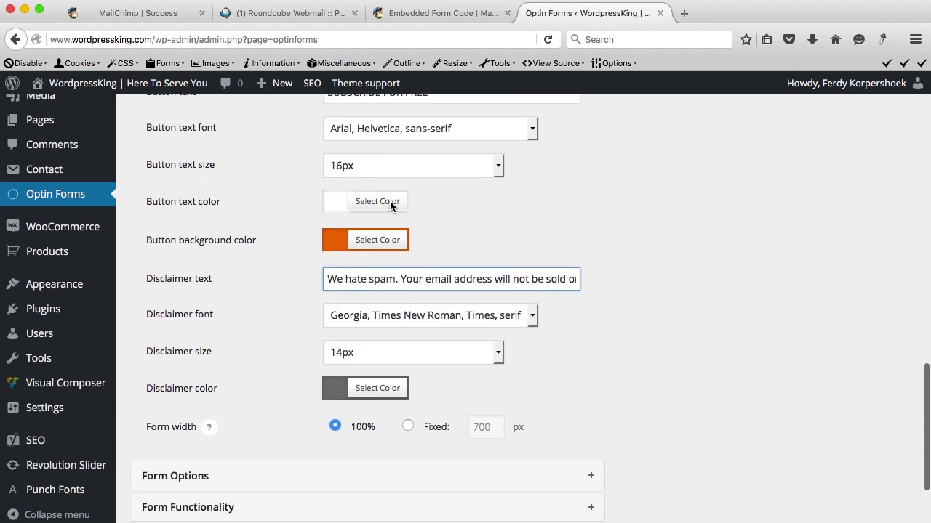
left_click(332, 335)
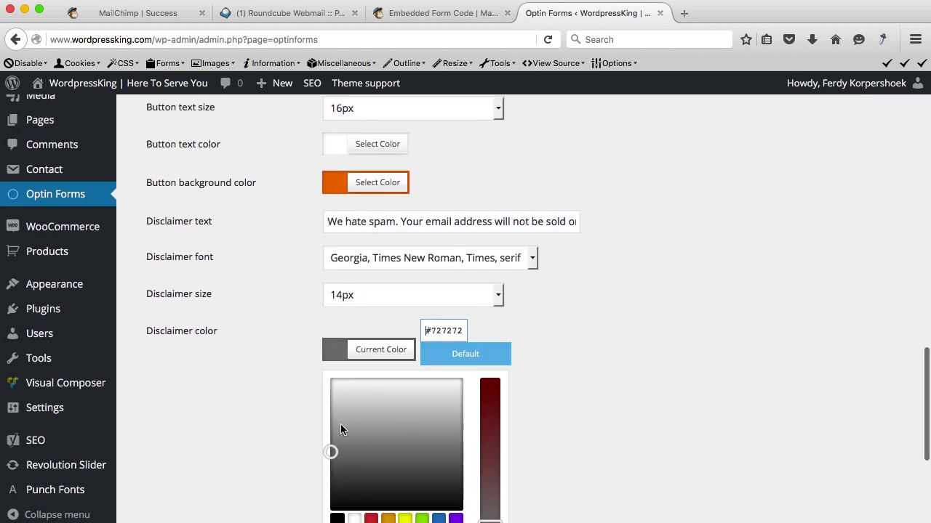
left_click(353, 518)
left_click(264, 356)
Change the button label from 'SUBSCRIBE FOR FREE' to 'SUBSCRIBE NOW'.
scroll(265, 357, "up", 10)
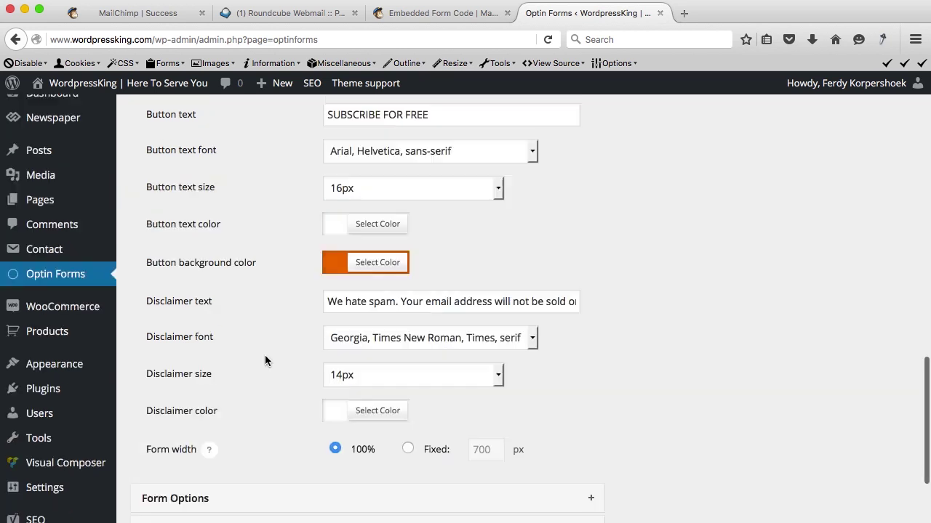
scroll(265, 361, "up", 6)
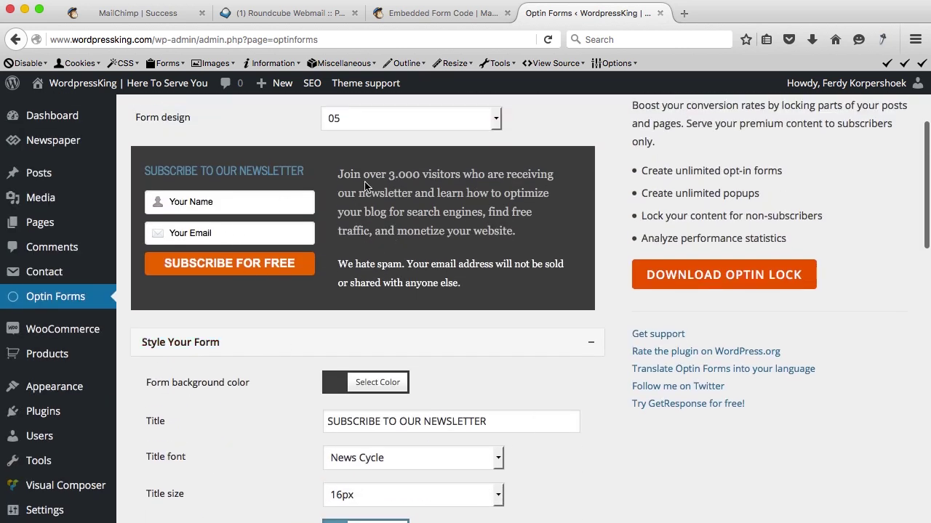
scroll(369, 293, "down", 15)
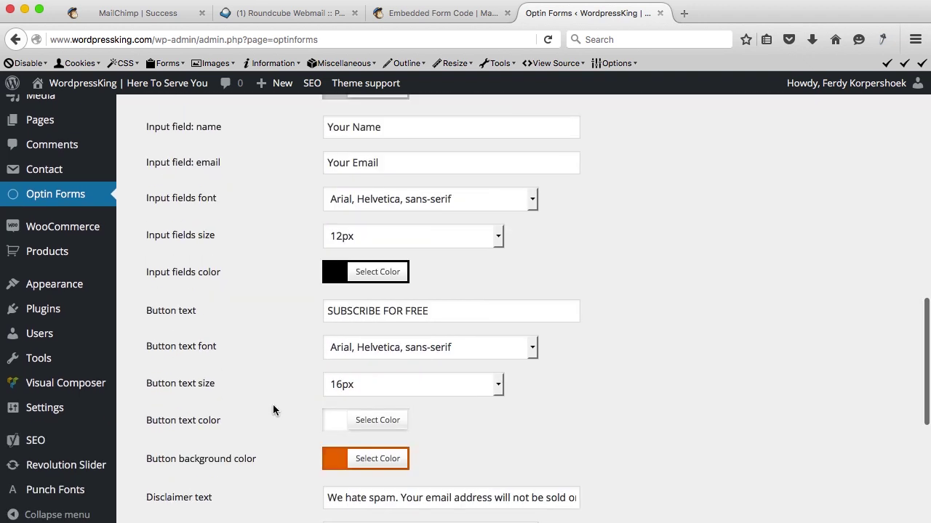
left_click_drag(379, 314, 442, 313)
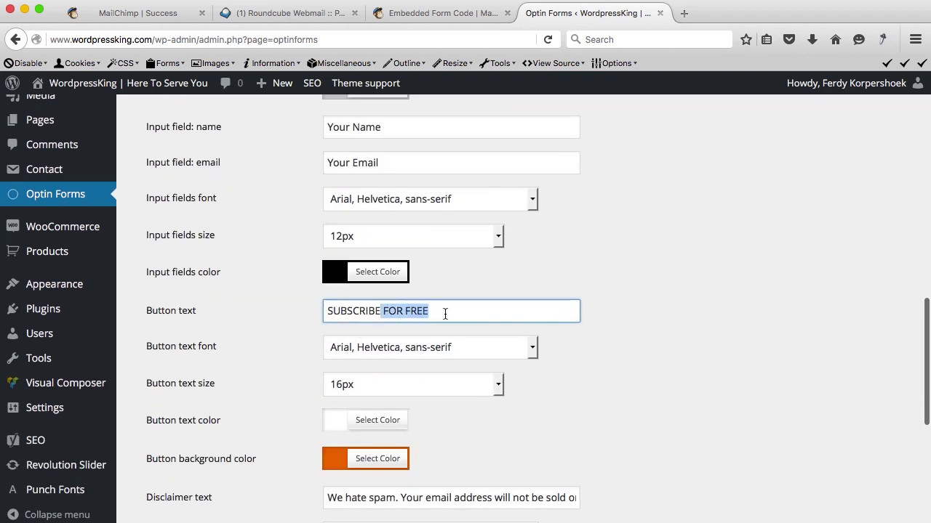
key("BackSpace")
type("NOW")
scroll(309, 369, "down", 8)
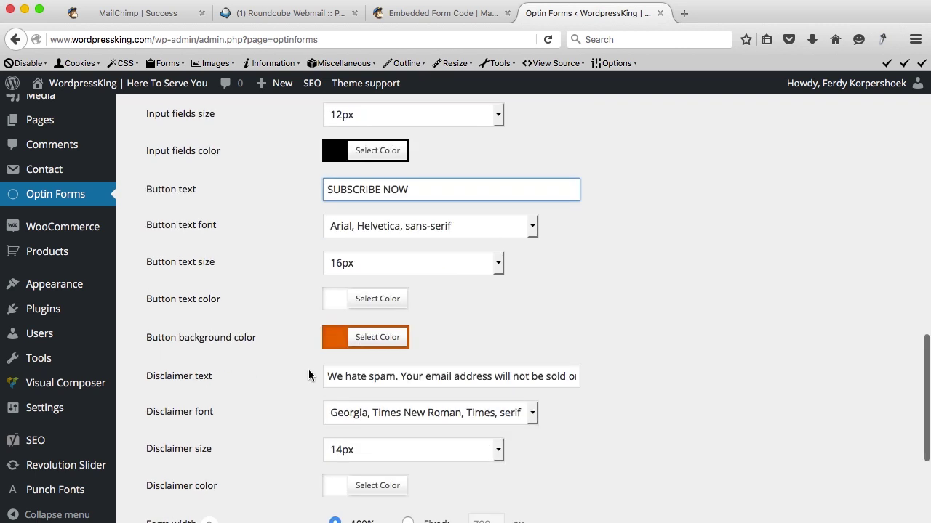
scroll(309, 357, "up", 9)
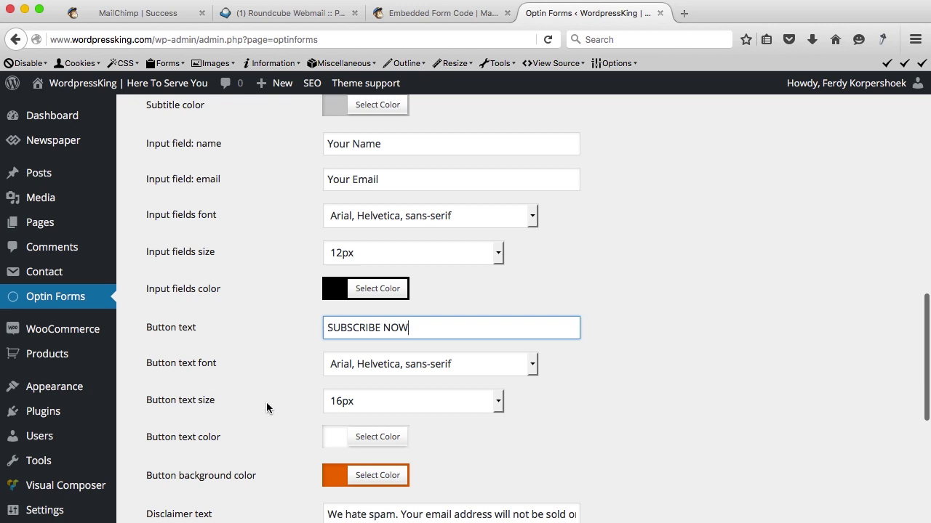
scroll(266, 404, "down", 9)
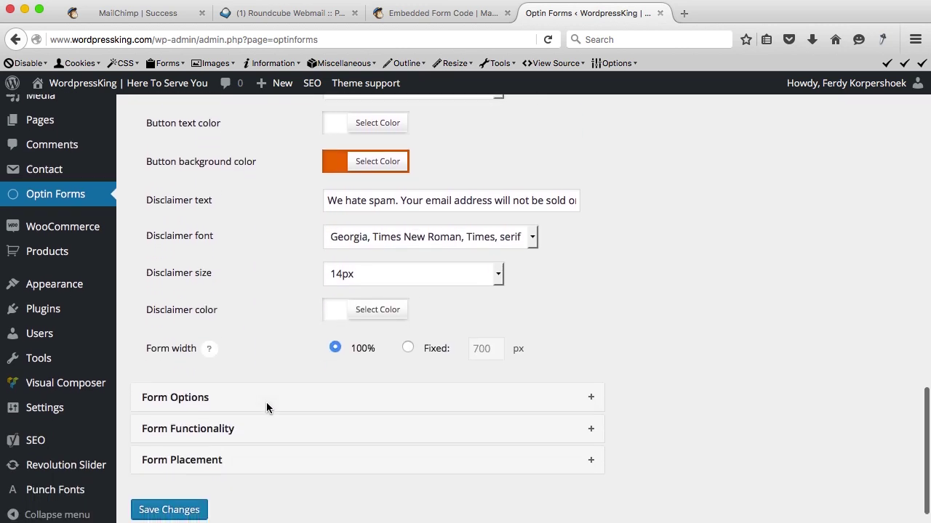
Expand Form Options, Form Functionality and Form Placement, showing display after posts and pages with shortcode [optinform].
left_click(235, 379)
scroll(258, 418, "down", 1)
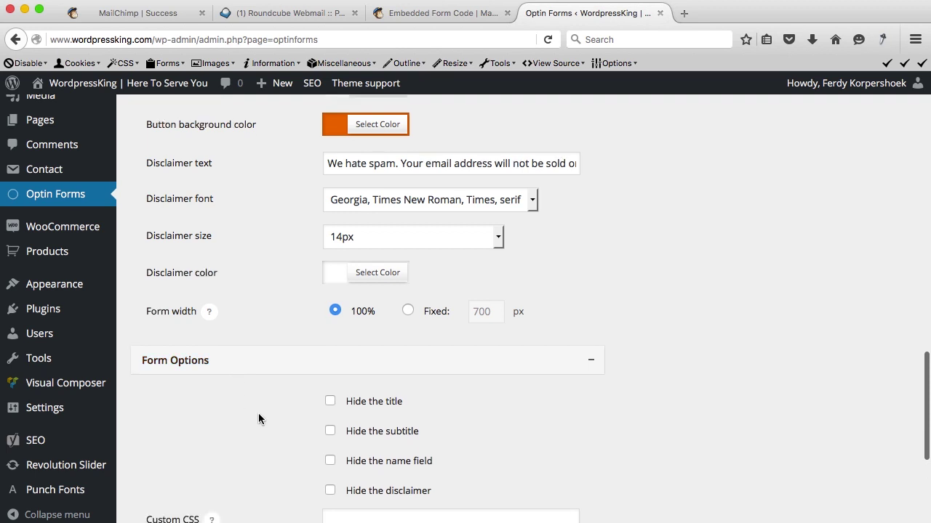
scroll(258, 418, "down", 5)
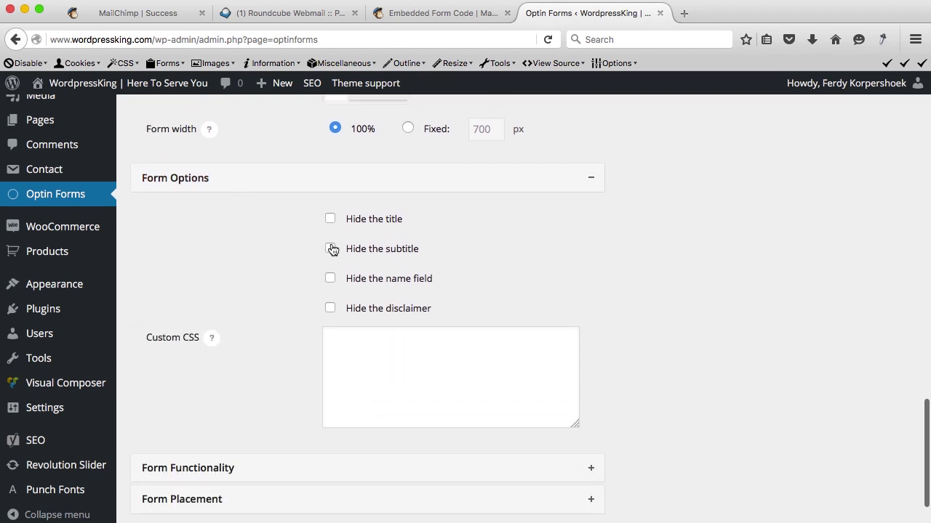
scroll(295, 331, "down", 3)
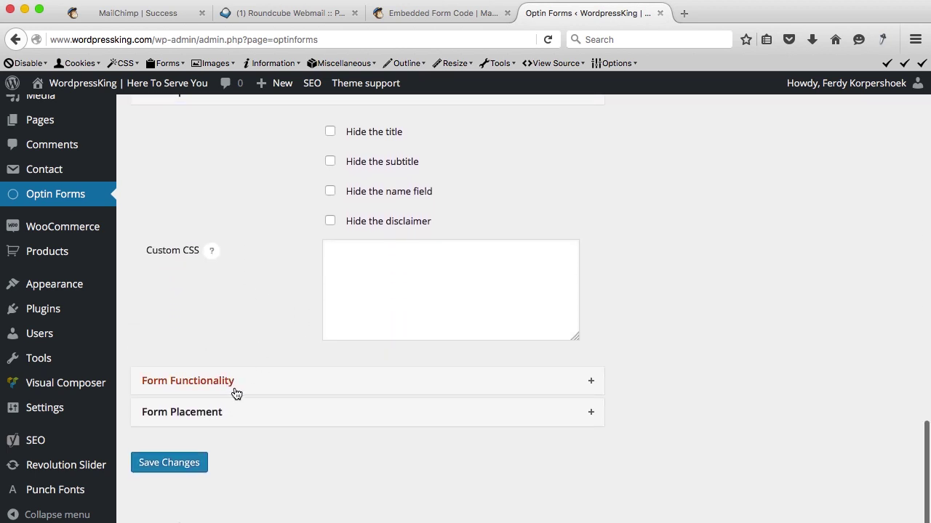
left_click(235, 392)
scroll(287, 338, "down", 3)
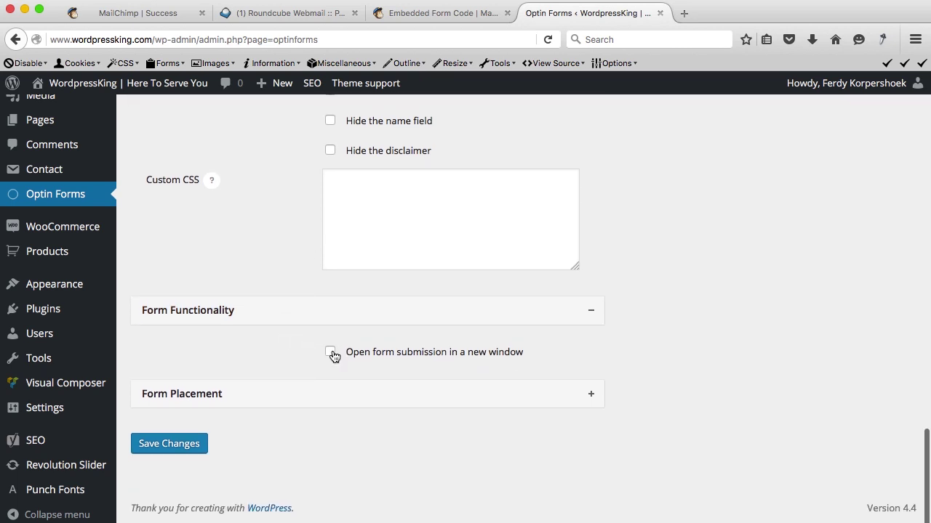
left_click(298, 395)
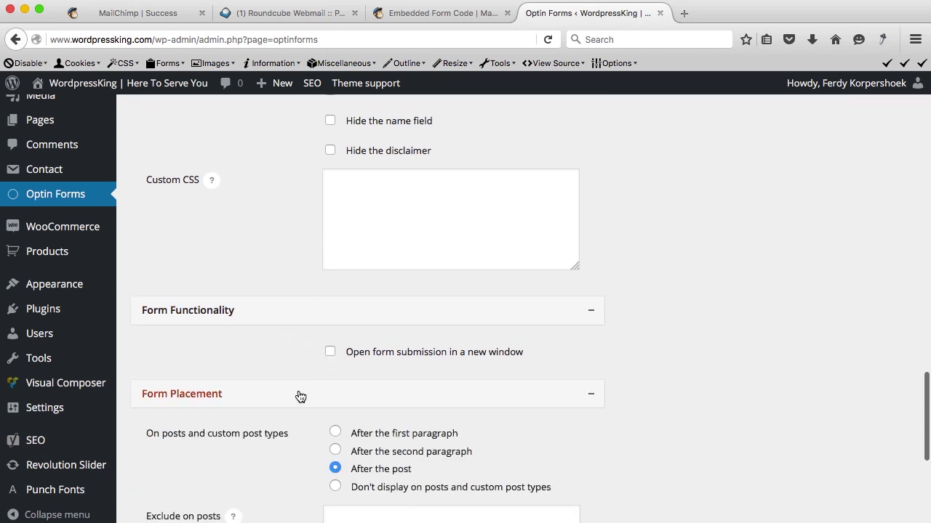
scroll(290, 422, "down", 3)
scroll(289, 420, "down", 6)
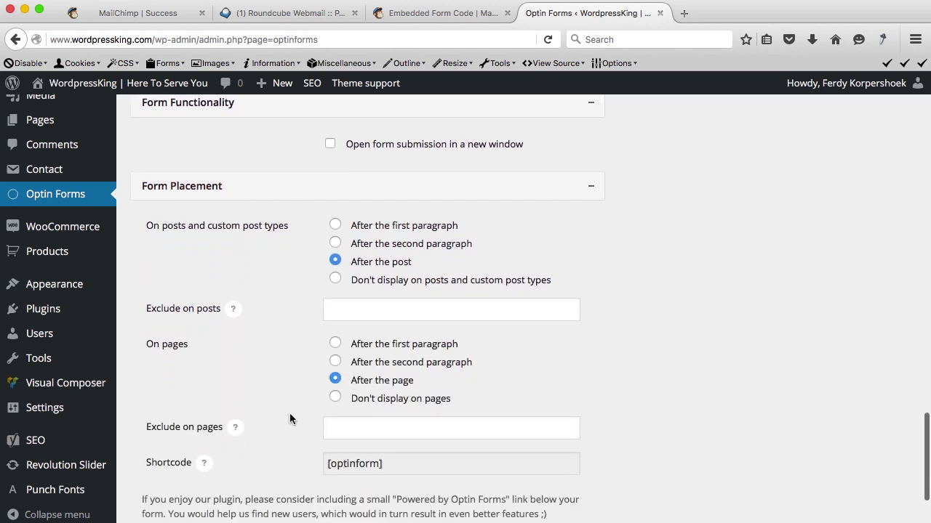
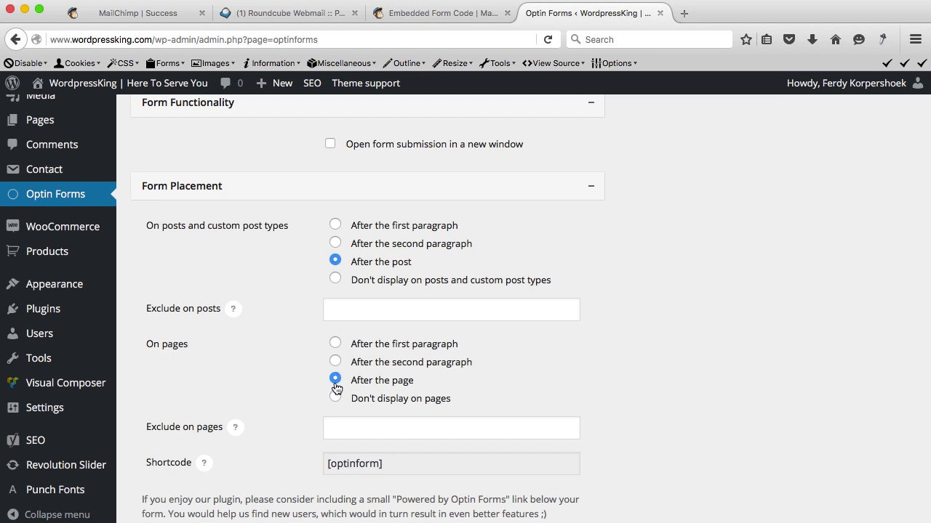
Copy the [optinform] shortcode, save the Optin Forms placement settings, and visit the live site.
scroll(316, 385, "down", 4)
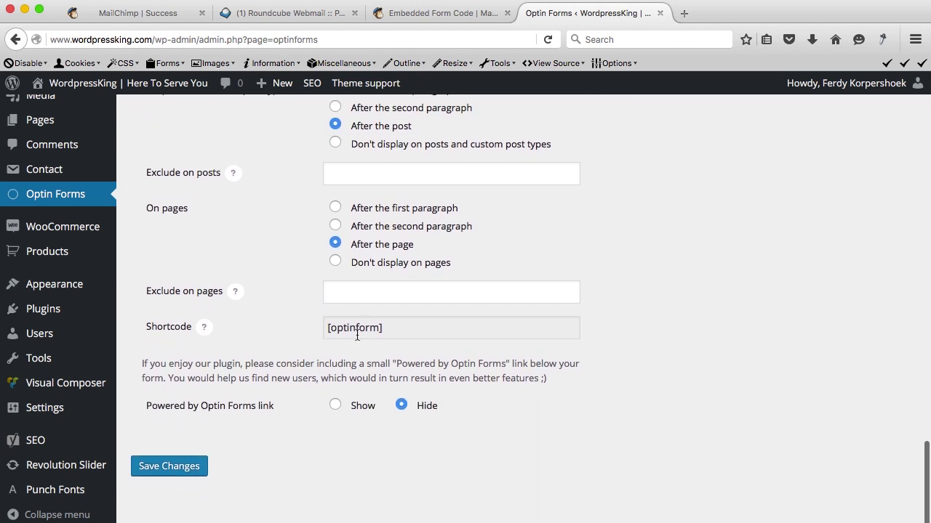
left_click_drag(397, 330, 313, 329)
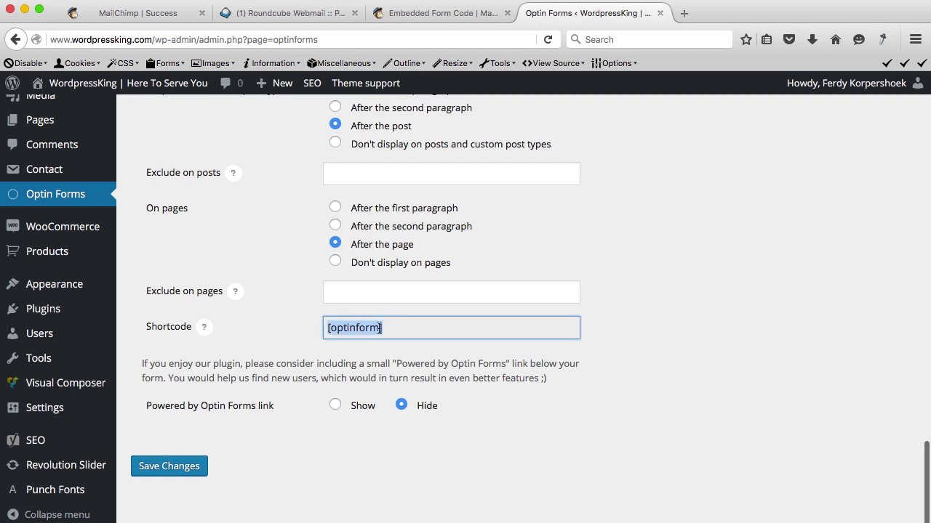
left_click(173, 474)
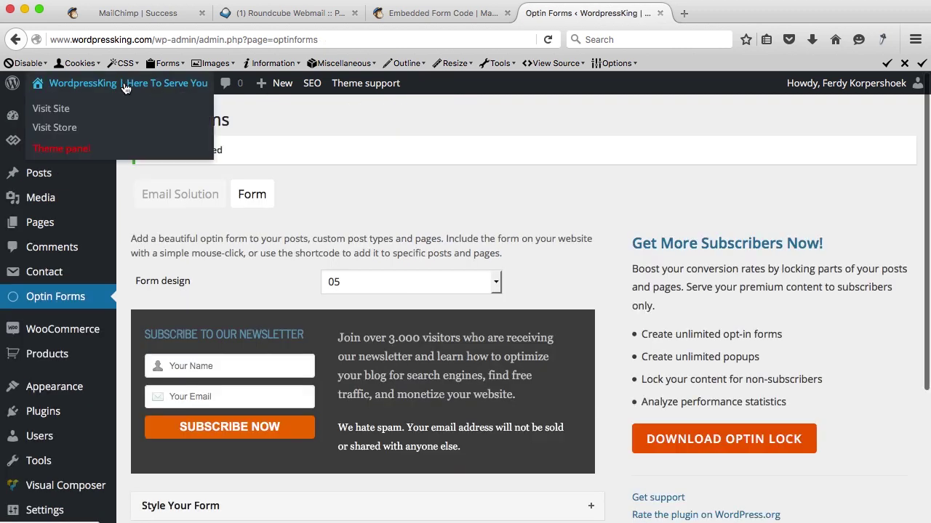
left_click(125, 87, "super")
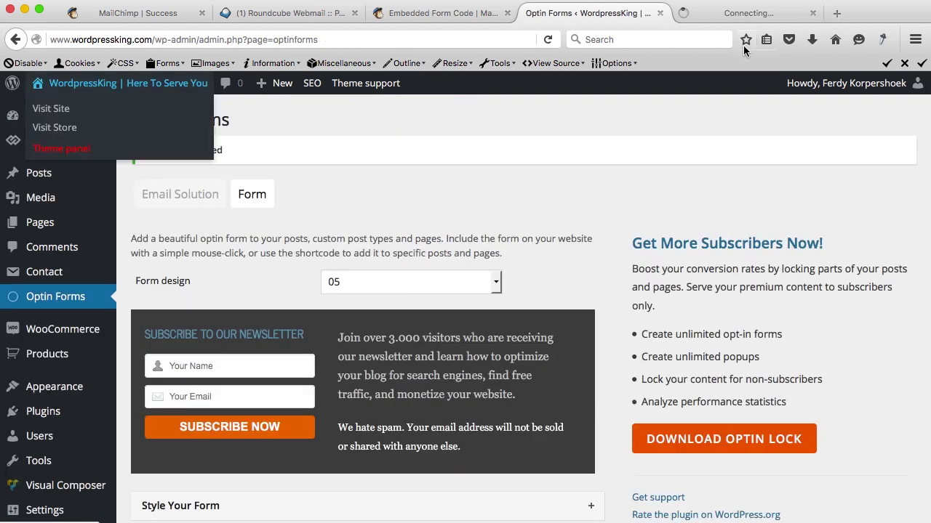
Open the Enfold tutorial post on the WordPressKing site and scroll to its newsletter box.
left_click(736, 19)
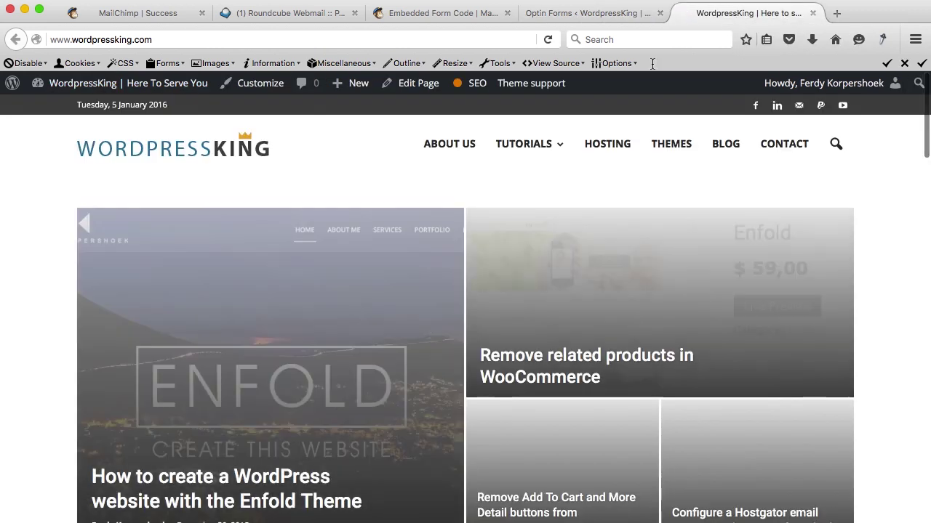
mouse_move(530, 151)
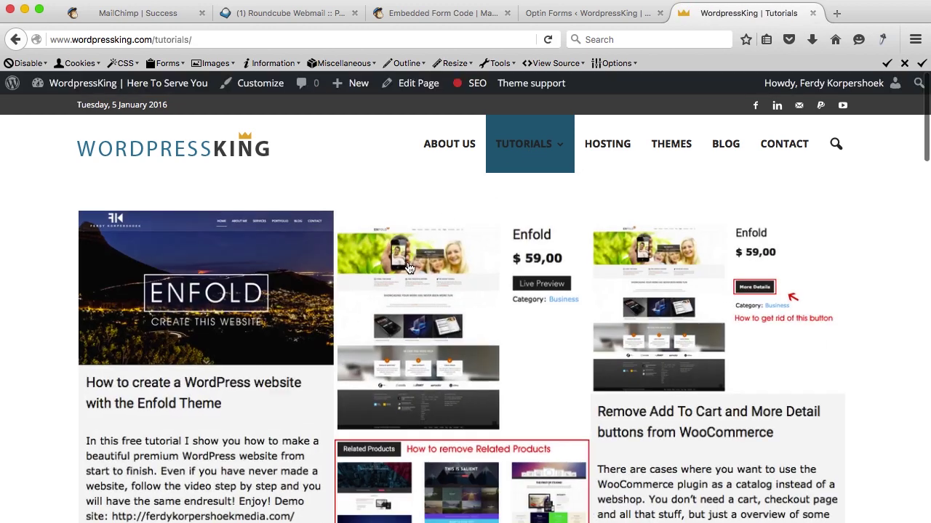
scroll(411, 262, "down", 3)
scroll(411, 261, "down", 15)
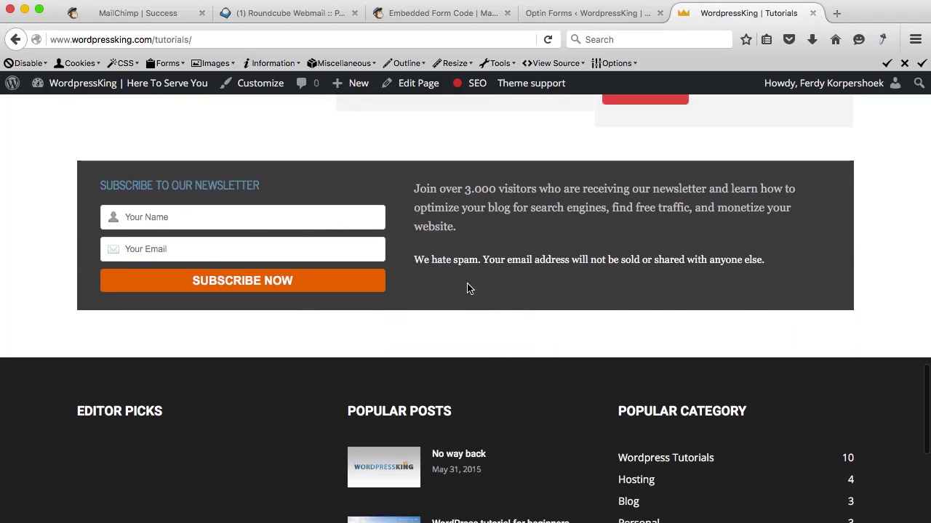
scroll(469, 289, "up", 15)
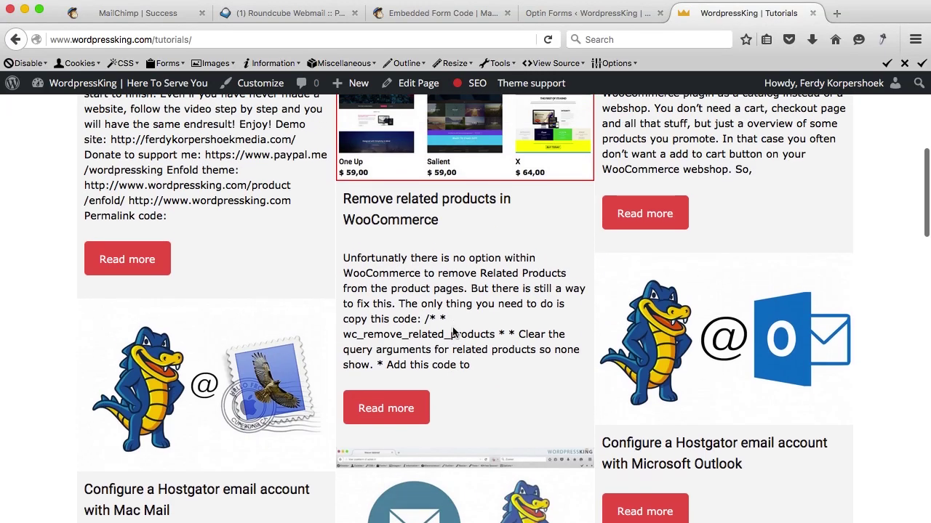
scroll(453, 332, "up", 5)
left_click(178, 272)
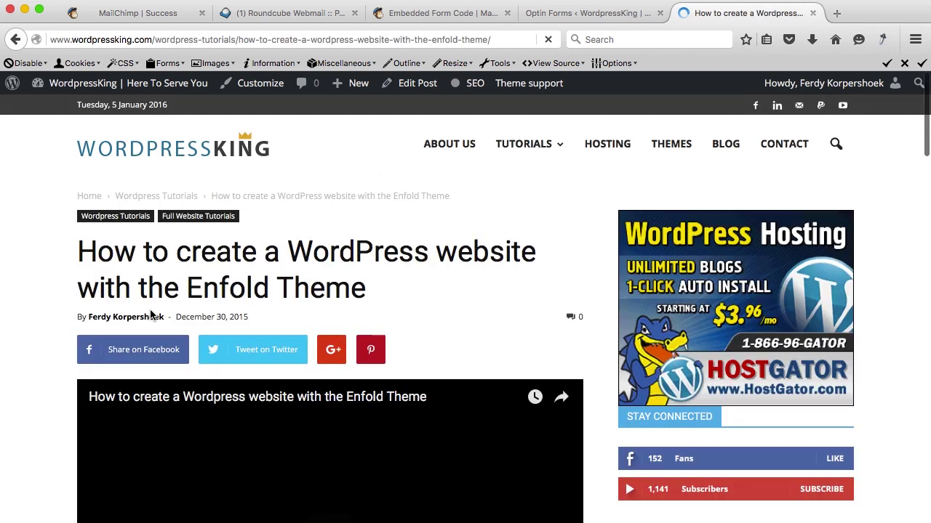
scroll(78, 362, "down", 15)
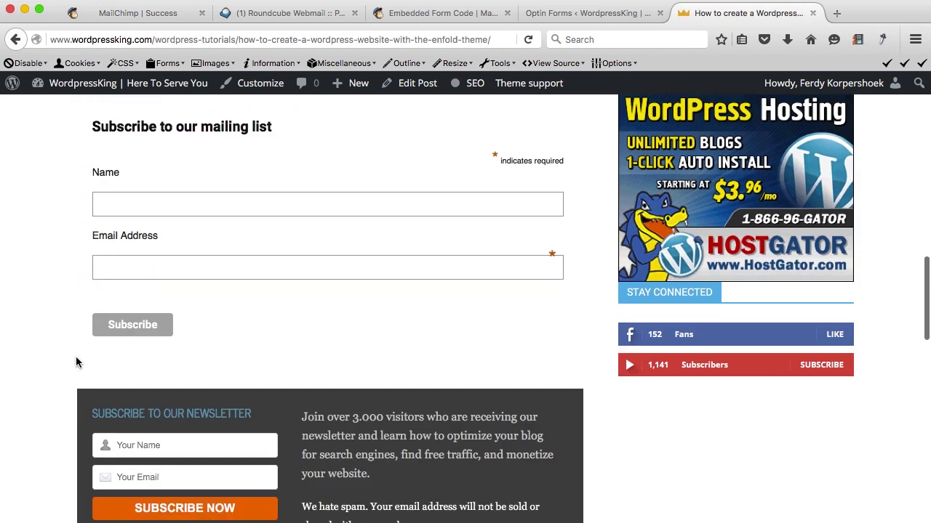
scroll(77, 363, "up", 2)
scroll(77, 363, "down", 4)
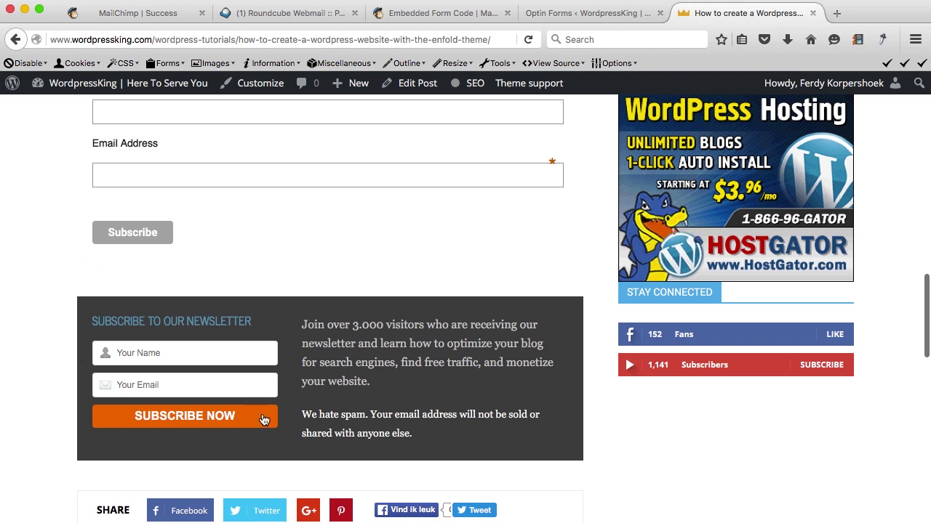
scroll(359, 360, "down", 1)
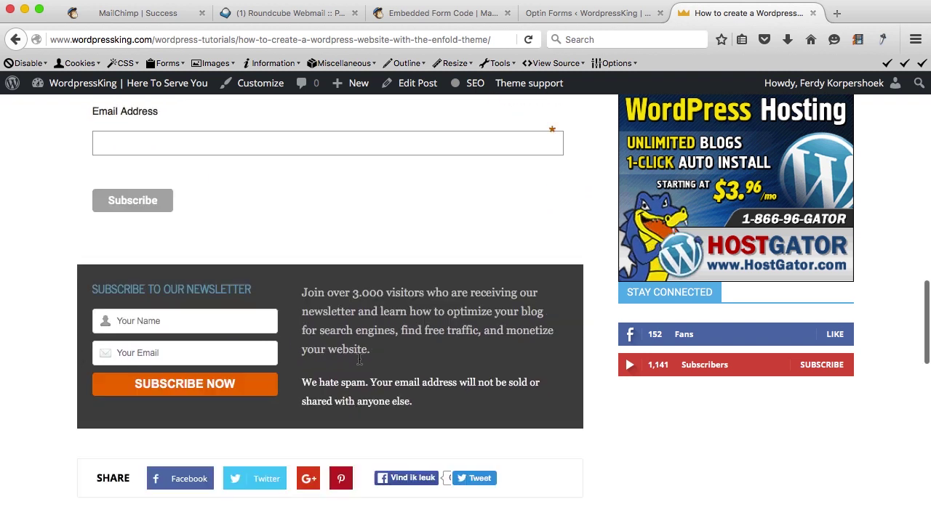
scroll(359, 360, "down", 2)
scroll(174, 342, "up", 2)
Enter the subscriber's first name and email address in the newsletter subscribe box.
left_click(167, 339)
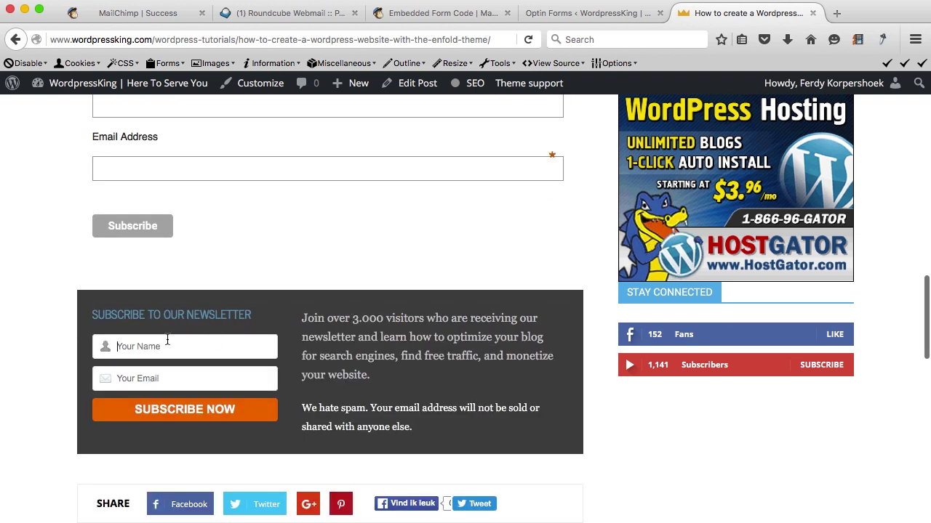
type("Ferdinand")
key("Tab")
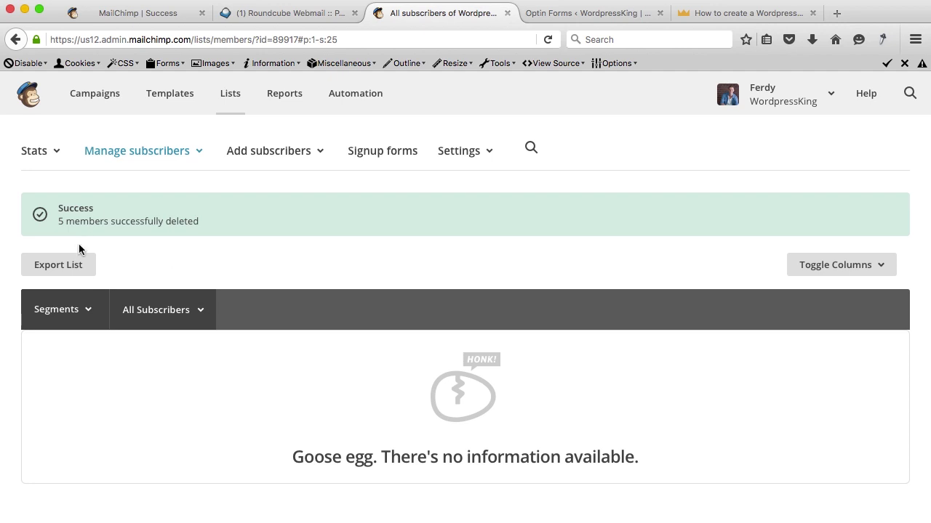
left_click(706, 13)
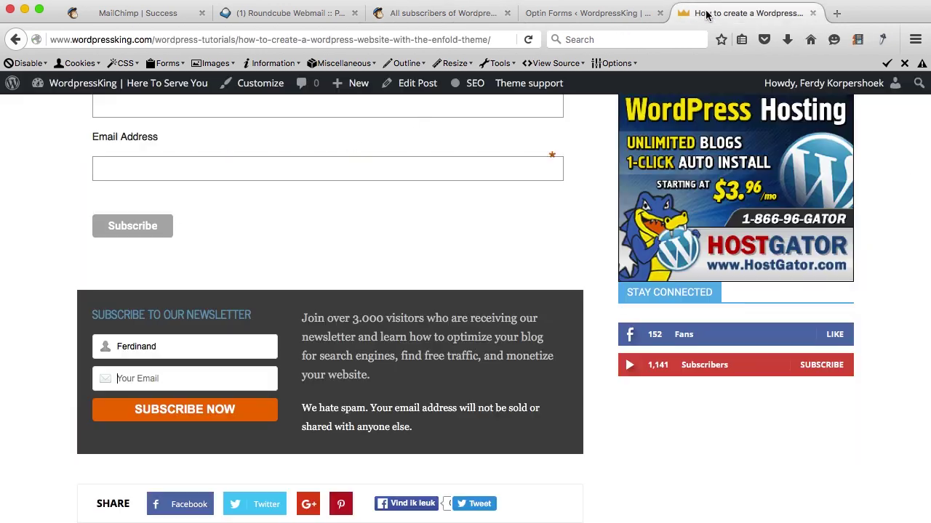
left_click(142, 374)
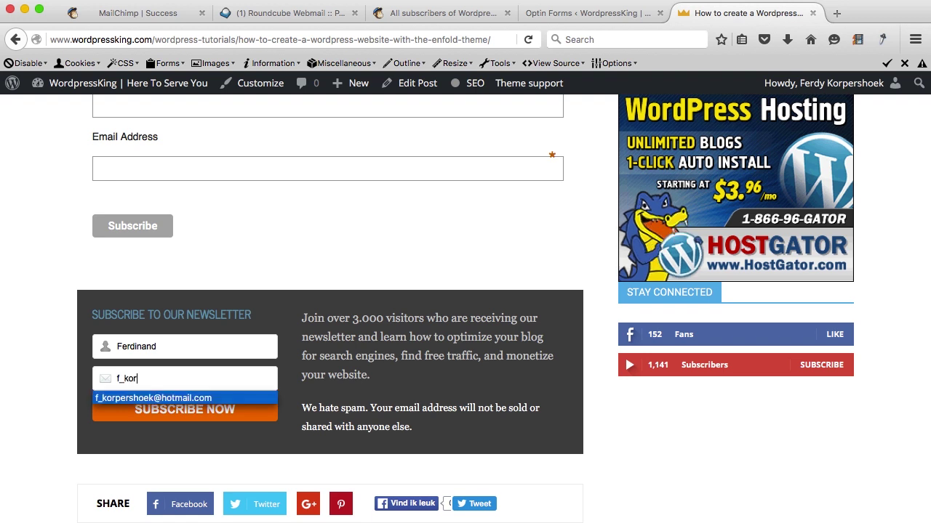
left_click(153, 396)
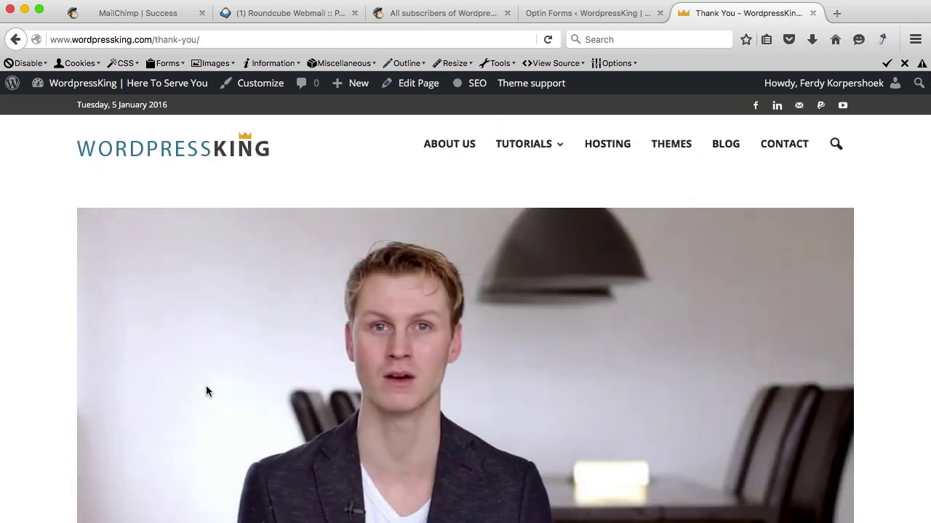
Open hotmail.com and confirm the newsletter subscription from the Please Confirm email.
left_click(839, 13)
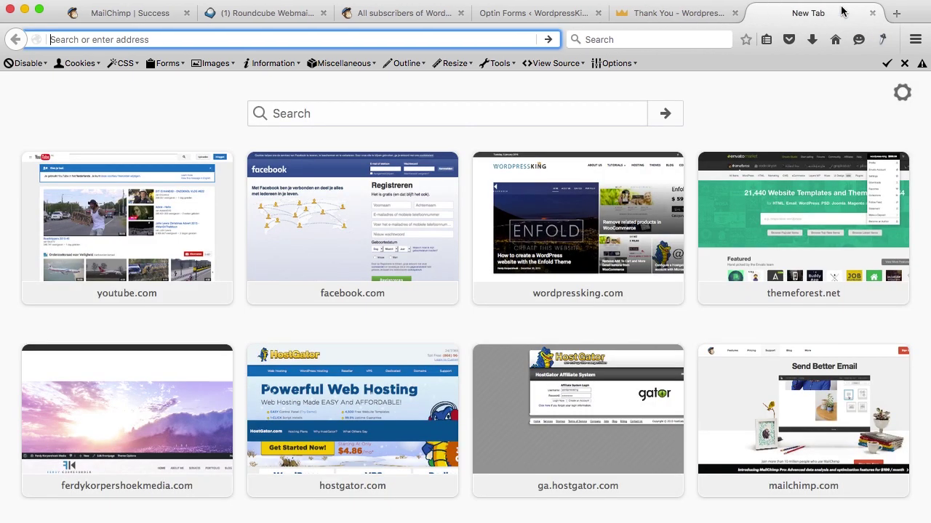
type("hotmail.com")
key("Return")
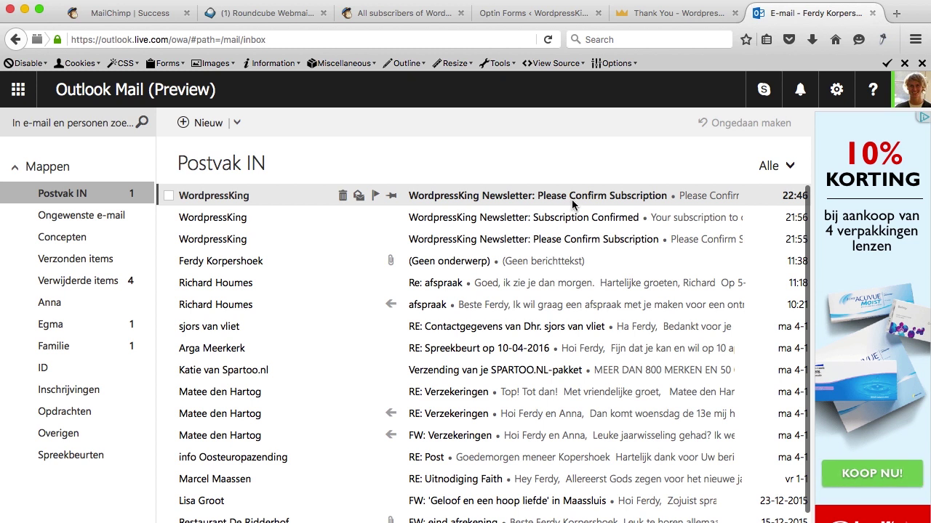
left_click(228, 203)
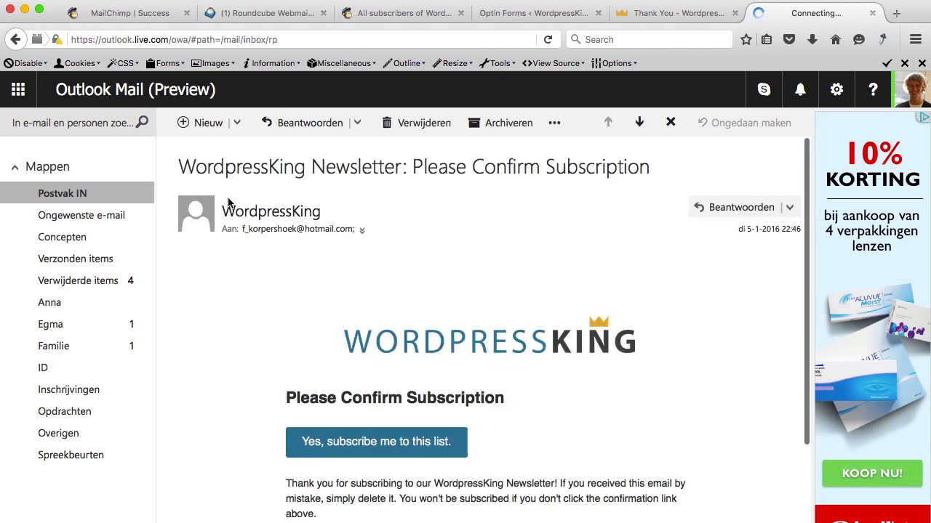
scroll(375, 325, "down", 3)
left_click(374, 317)
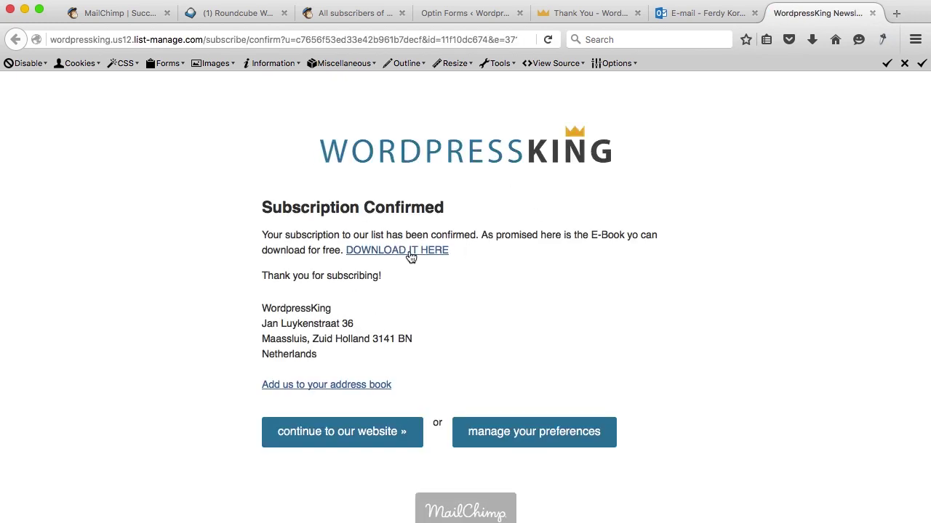
left_click(363, 430)
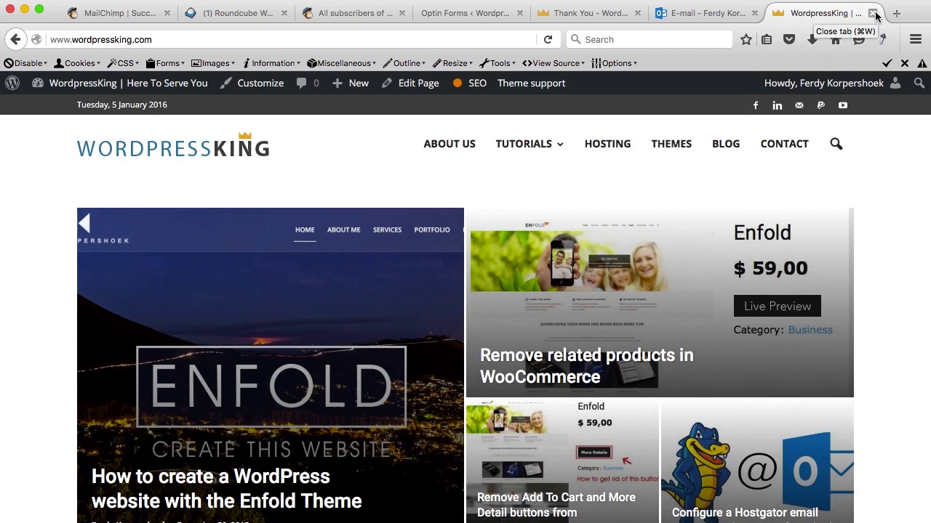
View the Subscription Confirmed email and close the extra tabs, back to Optin Forms.
left_click(873, 13)
left_click(240, 198)
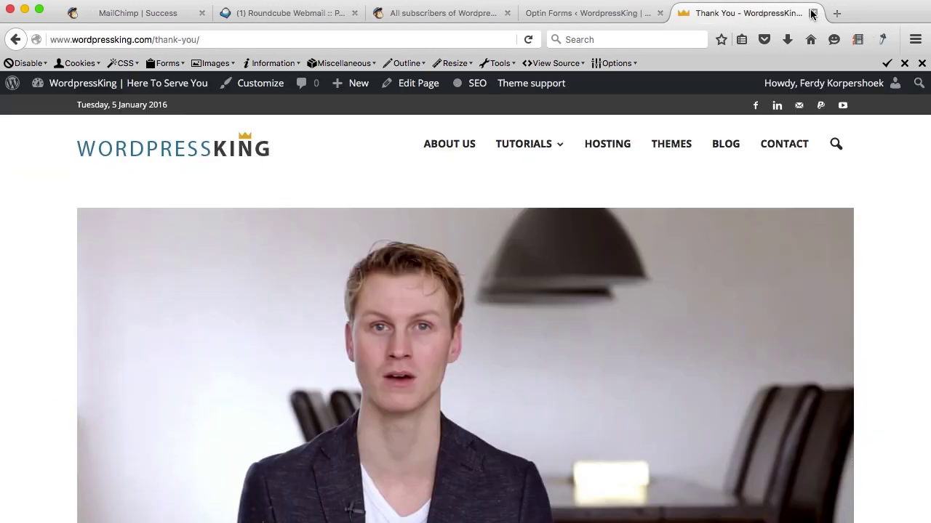
left_click(872, 13)
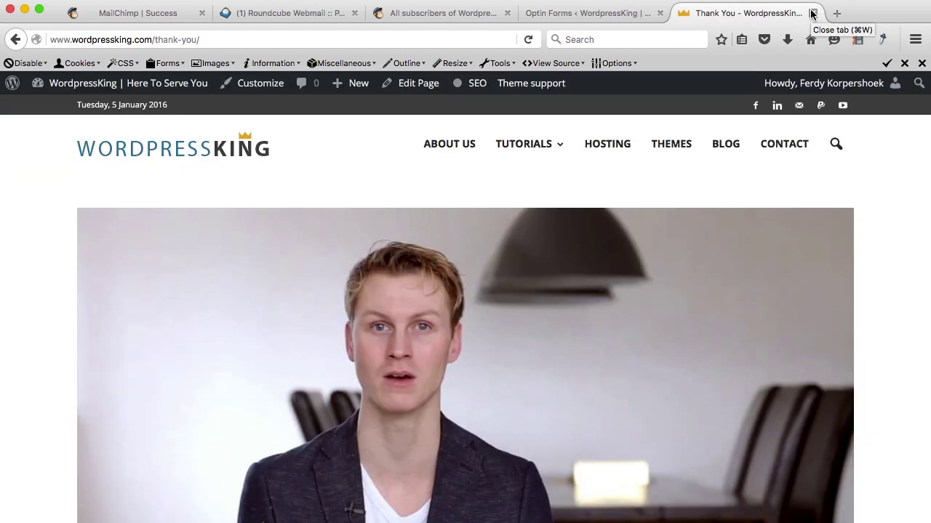
left_click(812, 13)
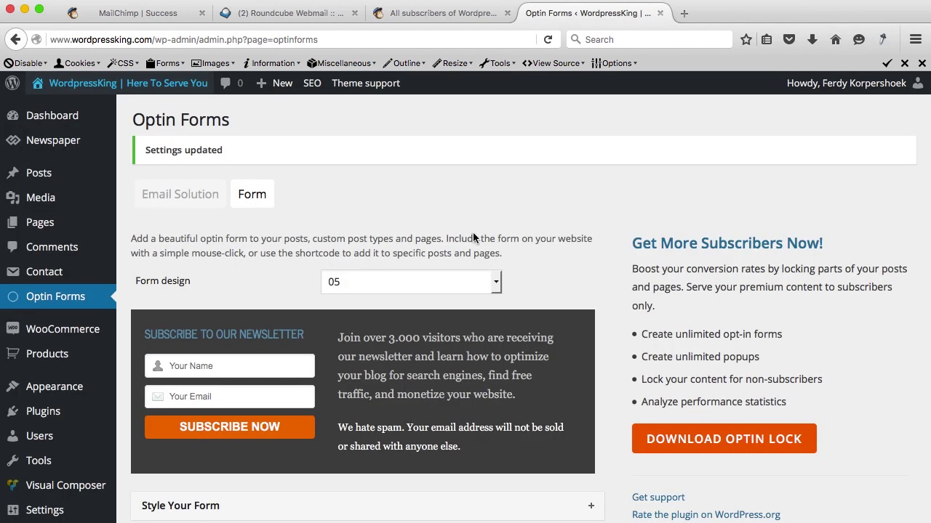
Search the plugin directory for ChimpMate and install it.
left_click(43, 412)
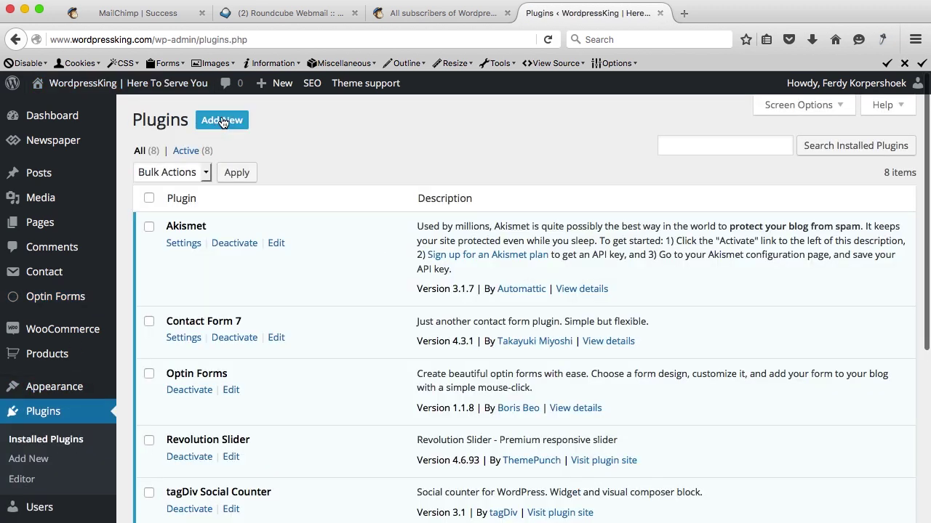
left_click(222, 122)
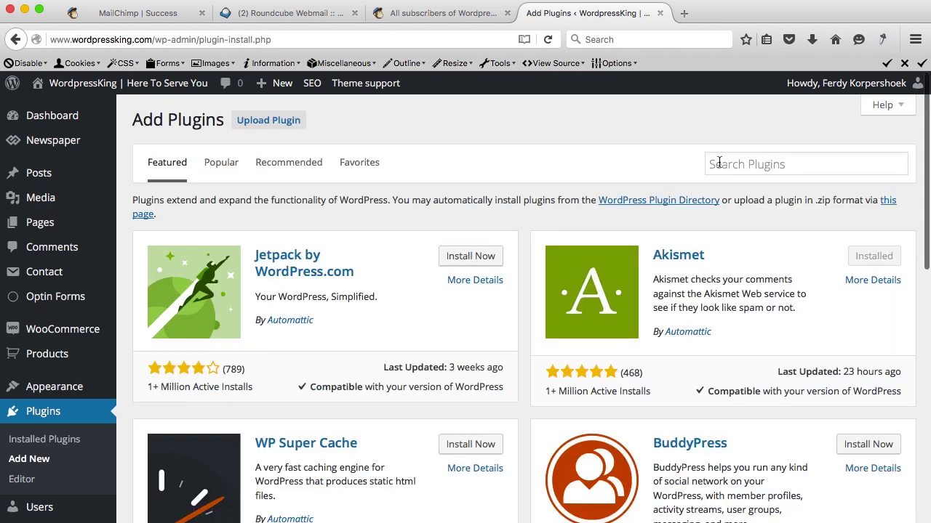
left_click(742, 163)
type("Chimpmate")
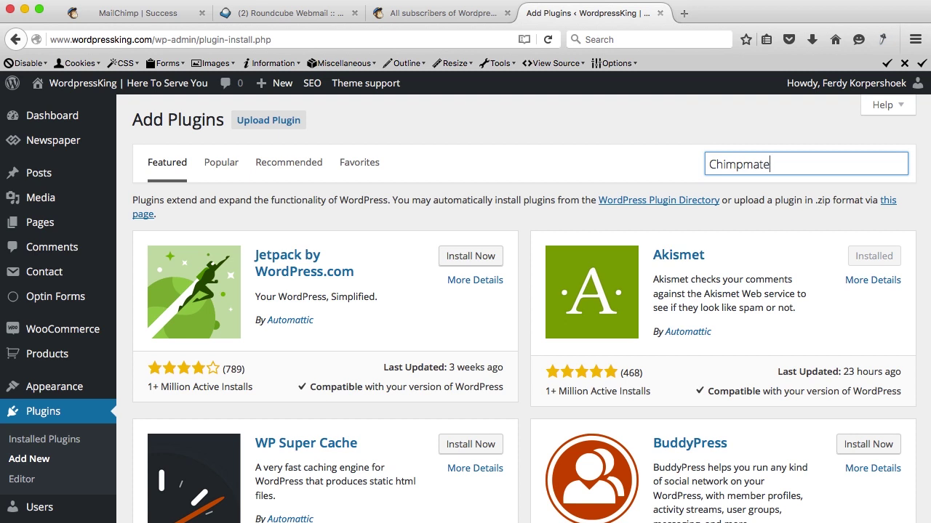
key("Return")
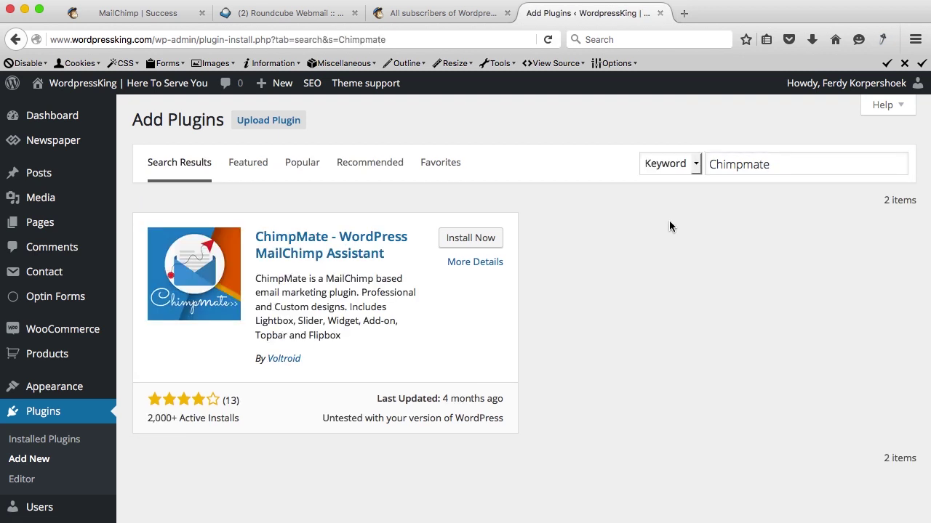
left_click(474, 242)
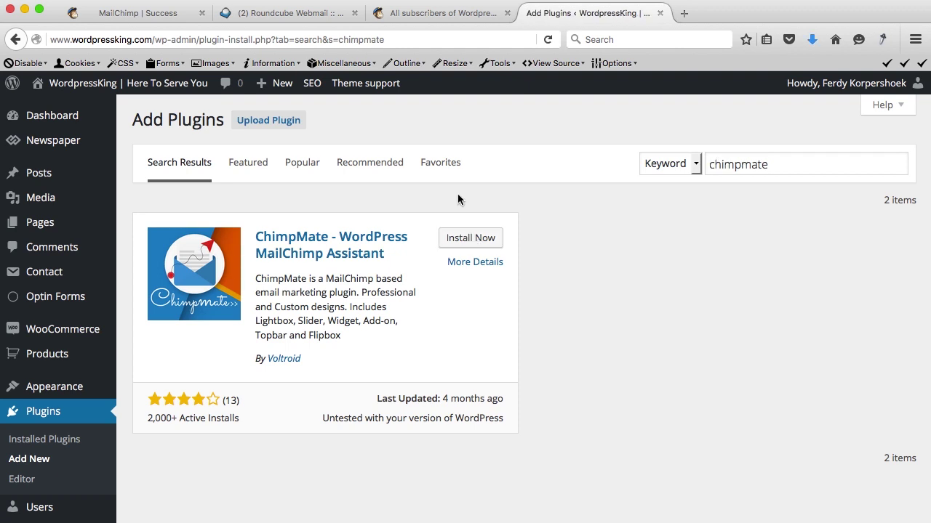
Look up ChimpMate's product page and details on the WordpressKing website.
left_click(683, 13)
type("wordpressking.com/")
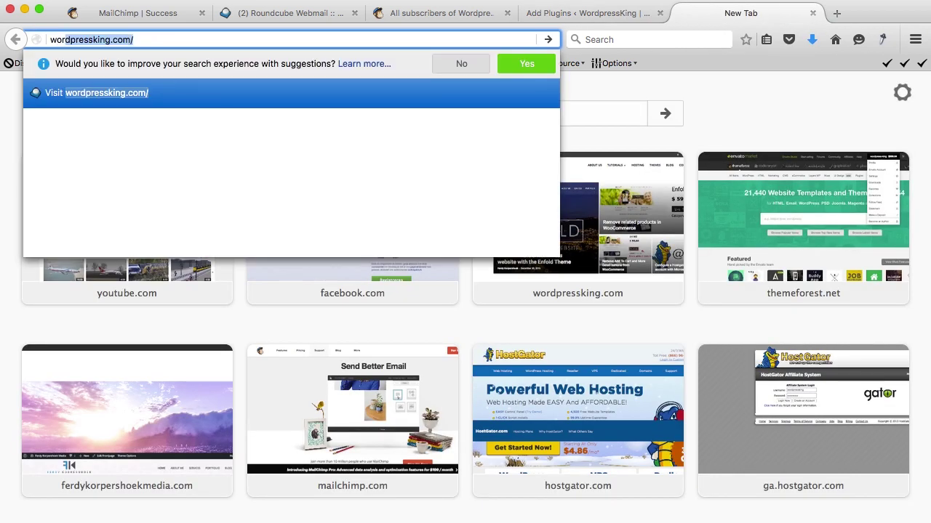
key("Return")
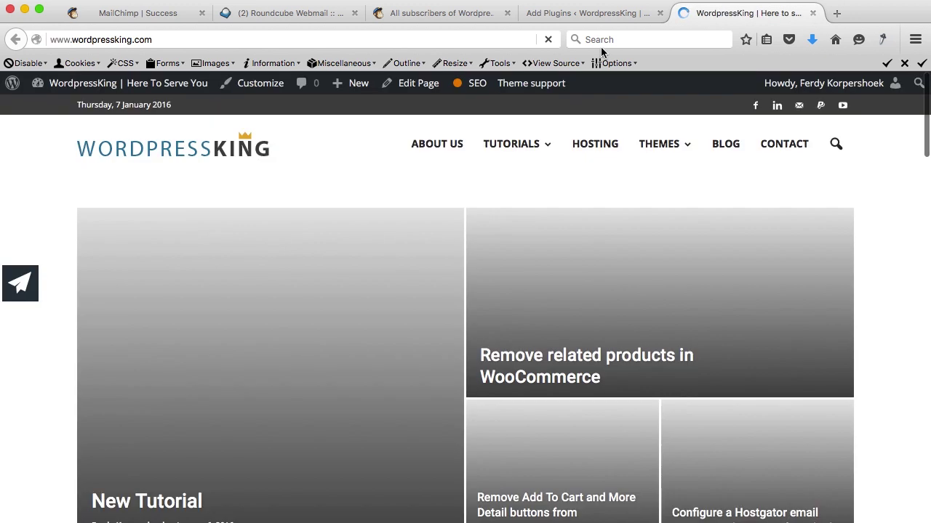
mouse_move(659, 143)
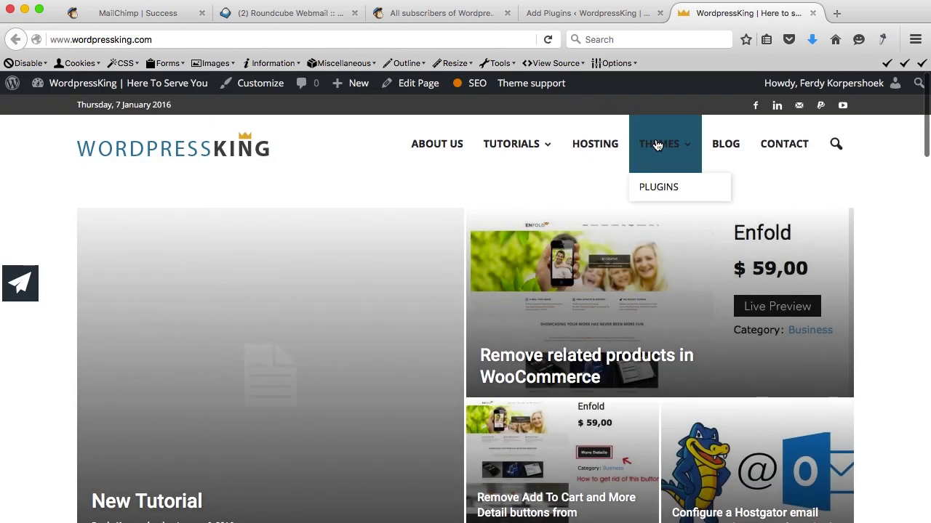
left_click(663, 187)
left_click(236, 293)
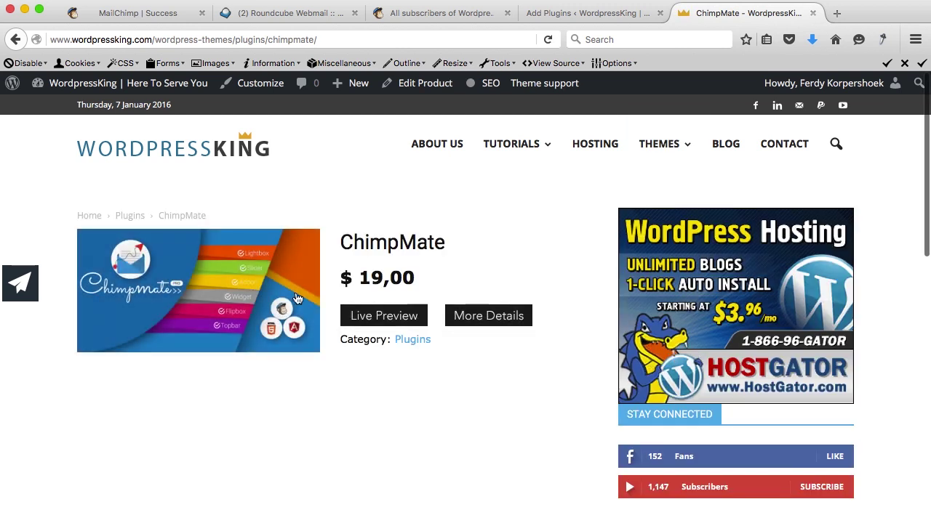
left_click(483, 317)
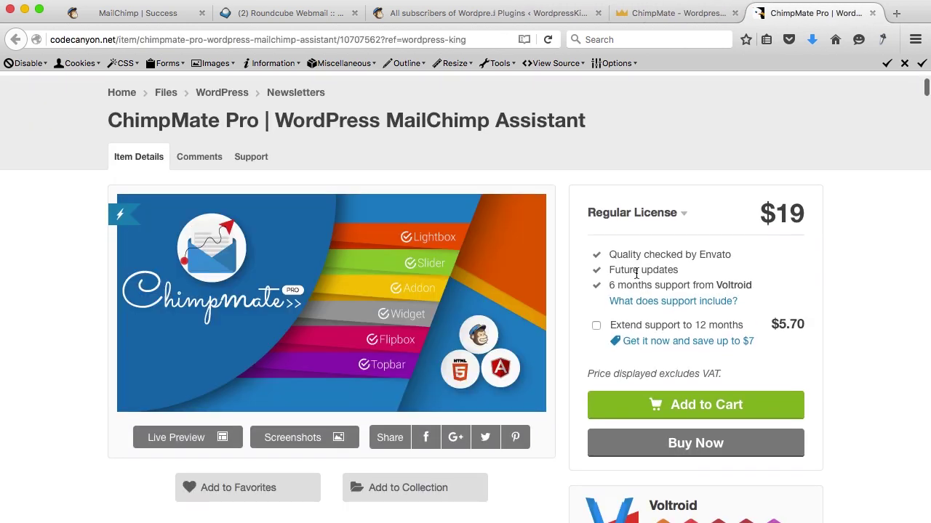
Close the product pages, activate ChimpMate, and open its Settings page.
left_click(872, 13)
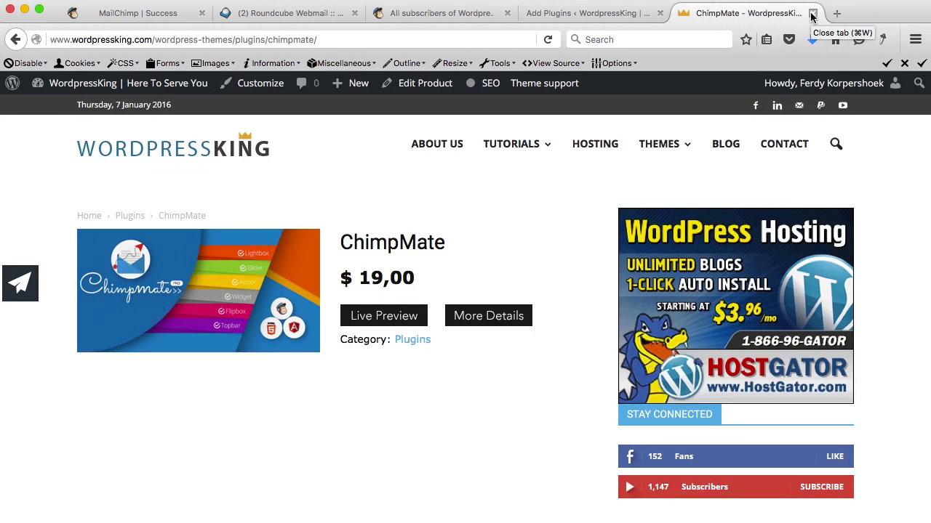
left_click(812, 13)
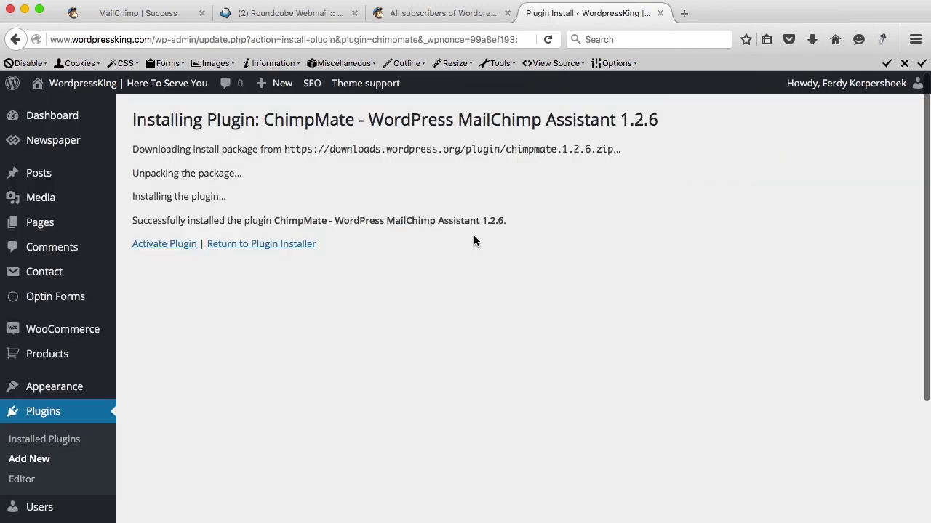
left_click(172, 247)
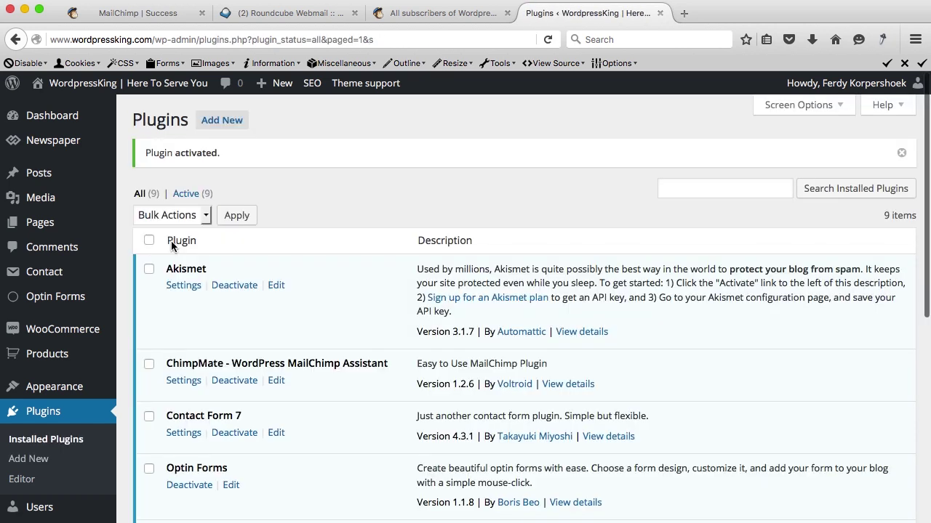
scroll(350, 314, "down", 3)
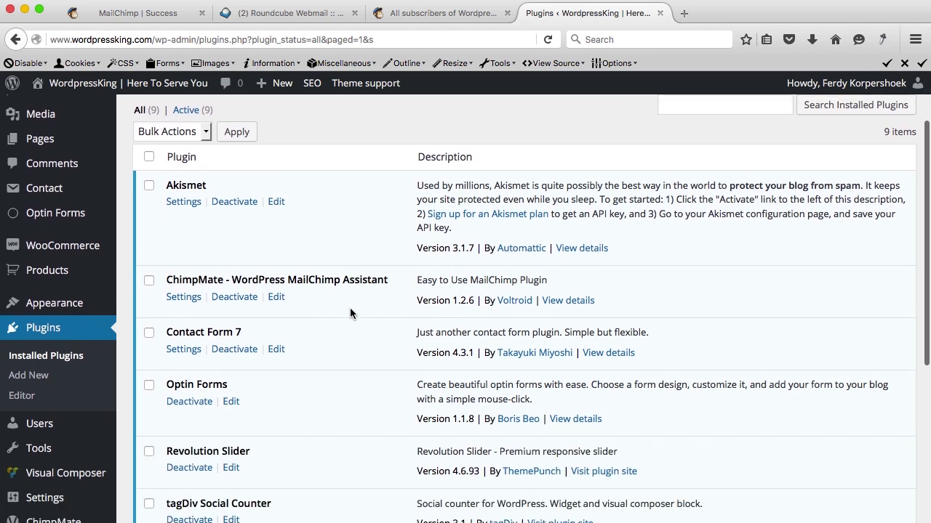
left_click(185, 288)
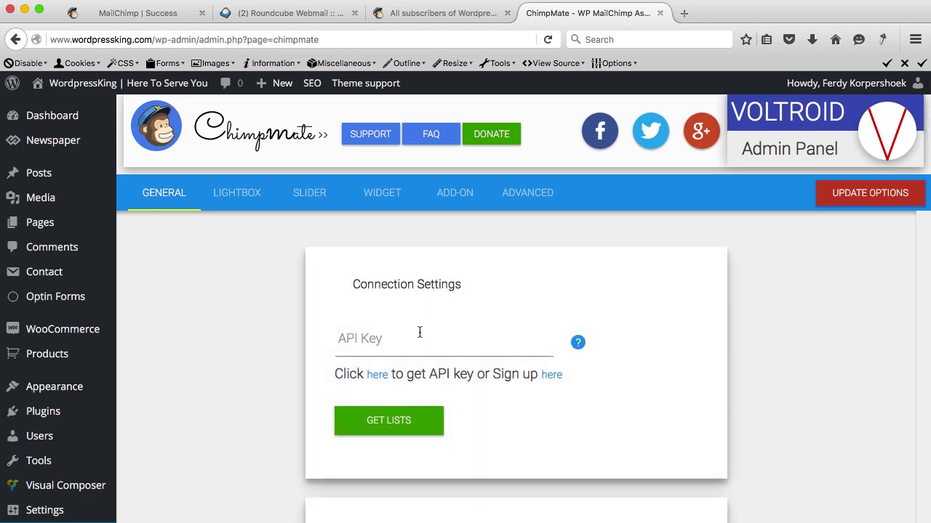
In MailChimp, go to Account and open Extras > API keys.
left_click(419, 16)
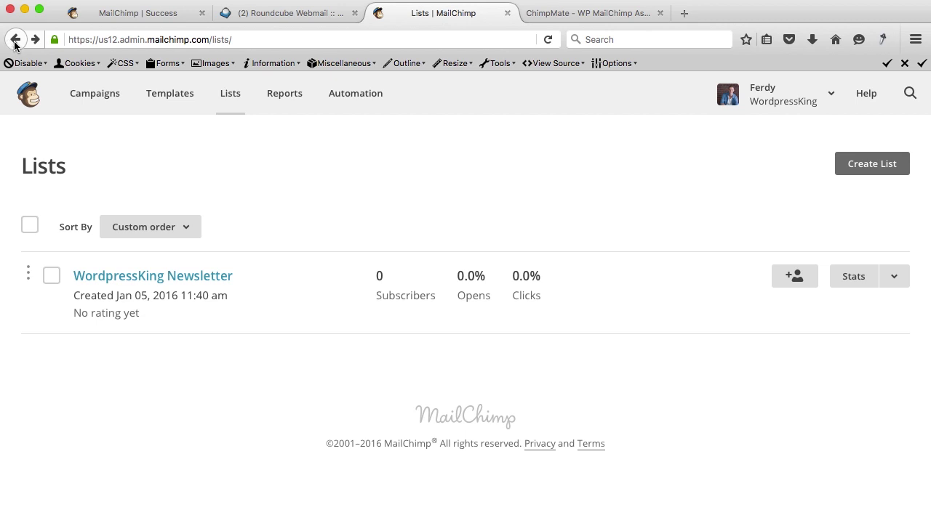
left_click(828, 98)
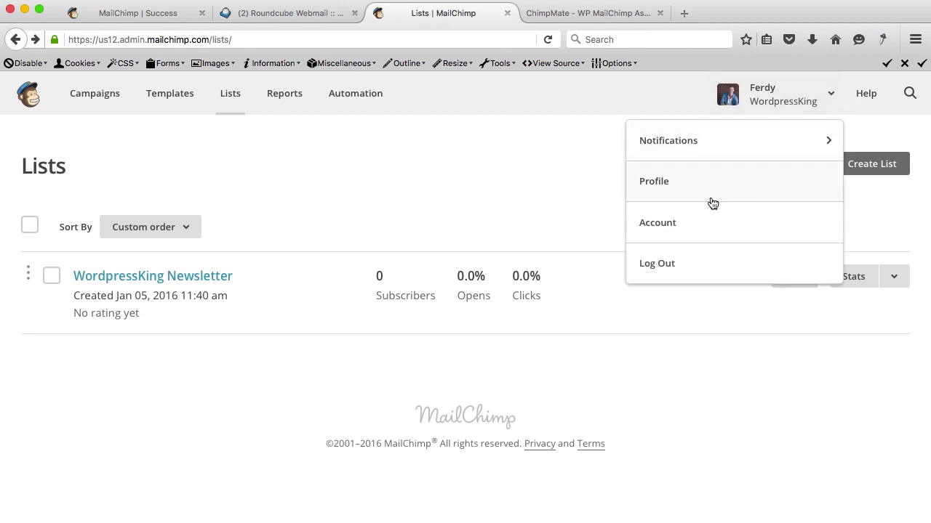
left_click(684, 224)
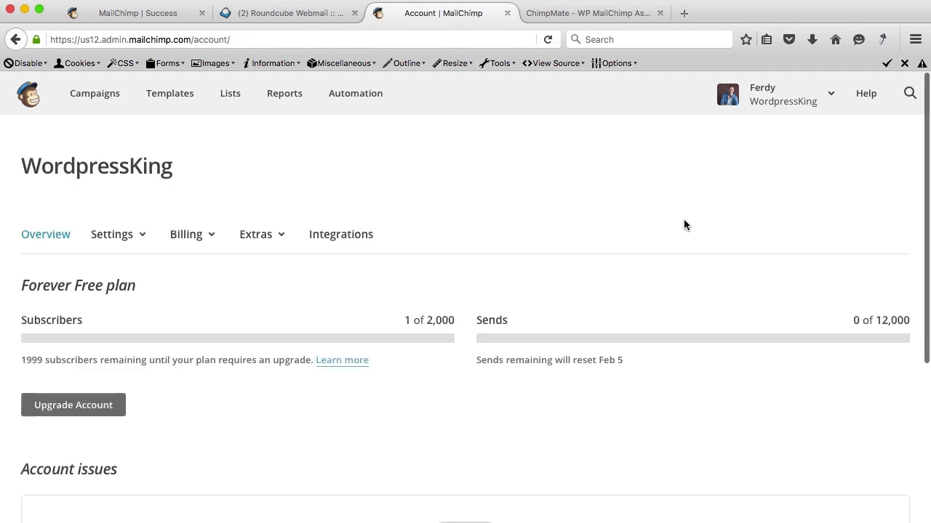
left_click(280, 241)
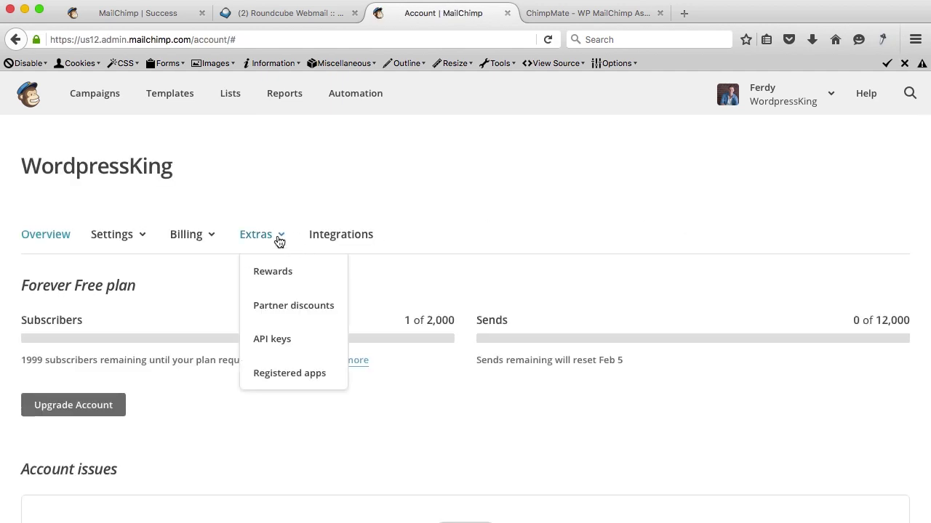
left_click(272, 336)
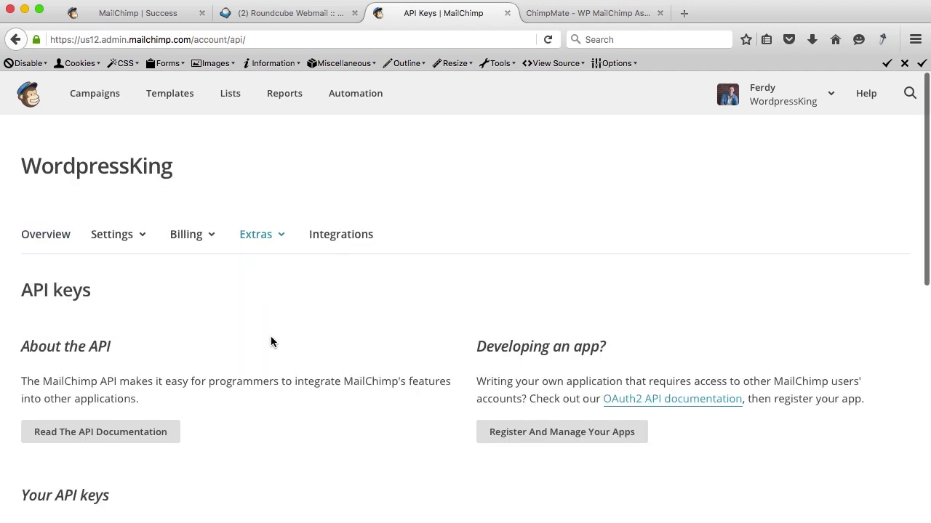
scroll(271, 335, "down", 5)
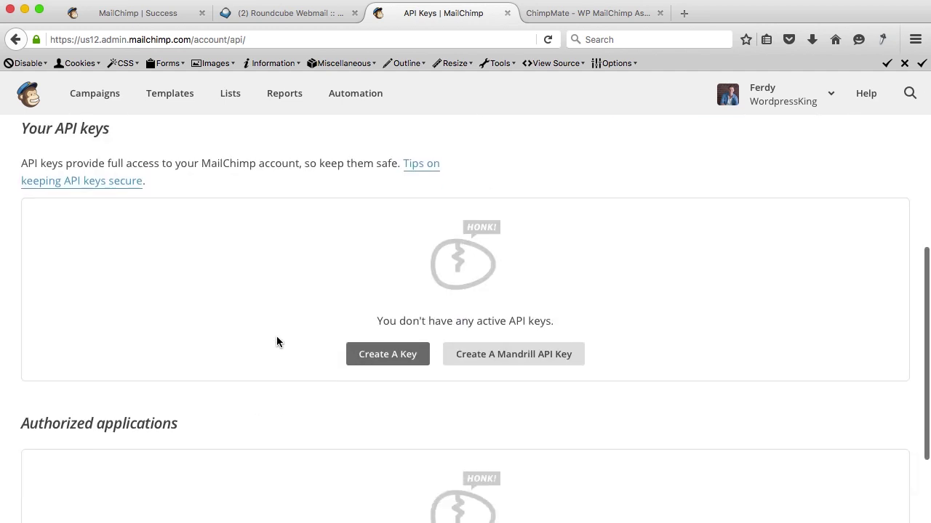
Create a new MailChimp API key, copy it, and go back to ChimpMate settings.
left_click(377, 356)
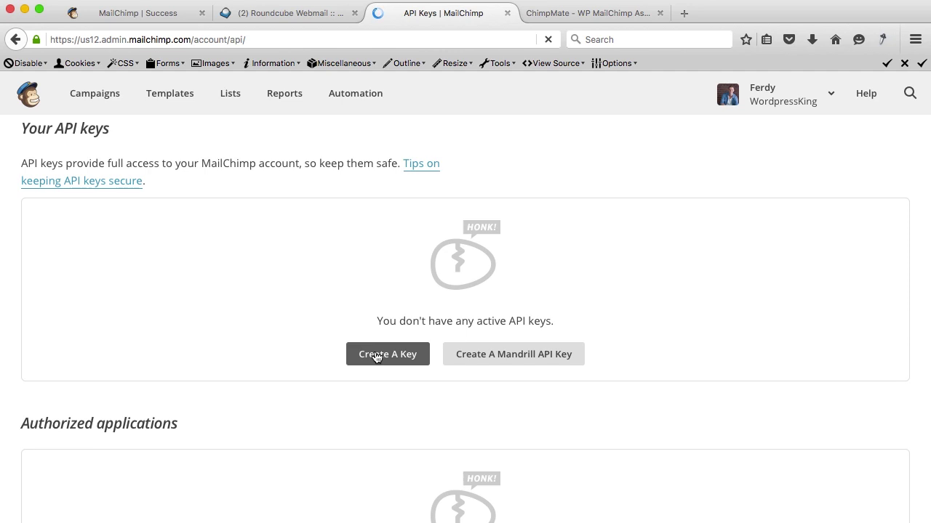
scroll(483, 359, "down", 5)
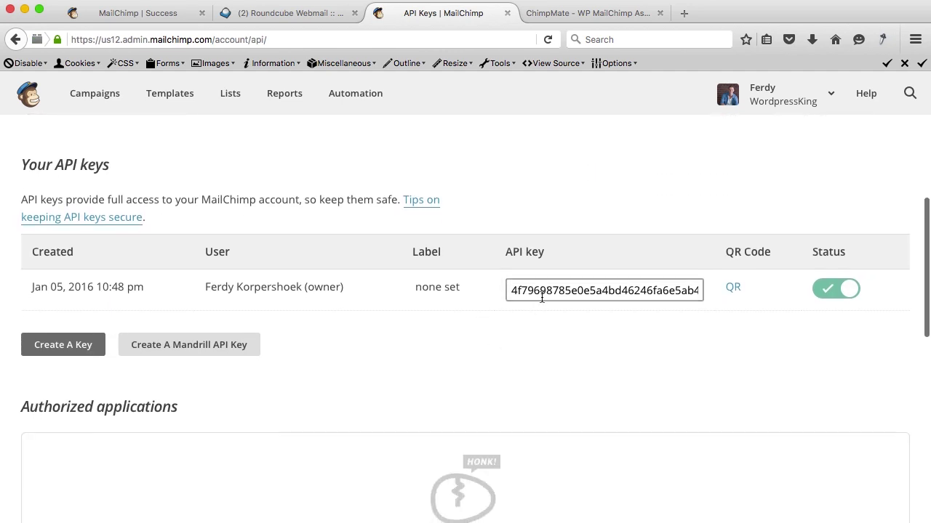
left_click(545, 293)
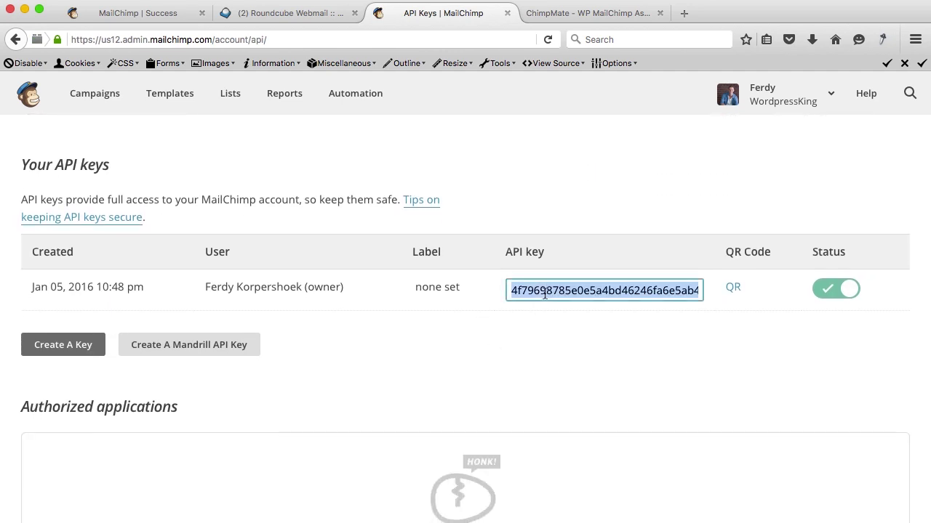
left_click(573, 14)
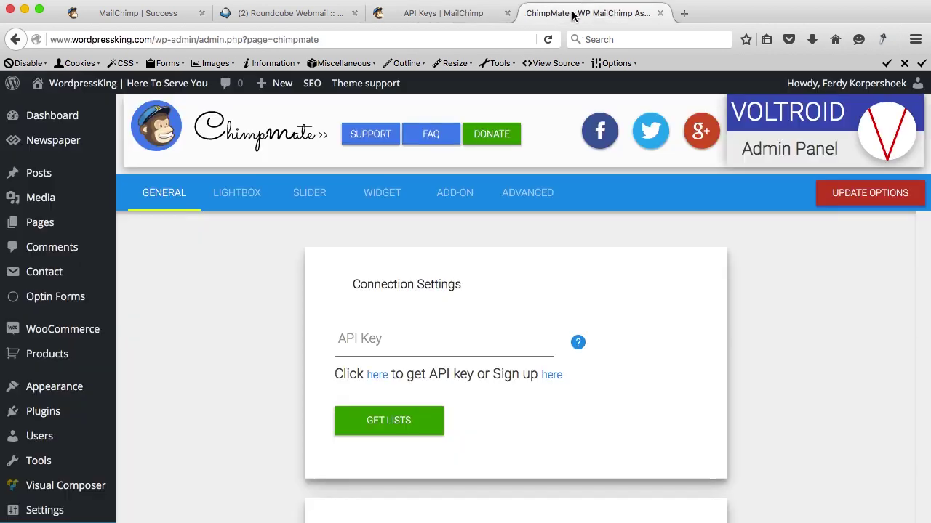
Paste the new API key into ChimpMate, fetch the MailChimp lists, and review General options.
left_click(382, 333)
key("super+v")
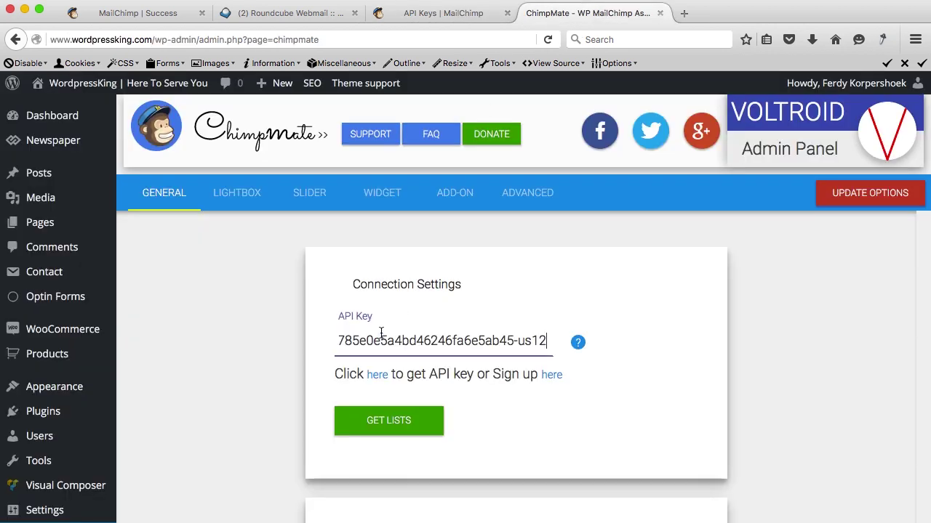
left_click(381, 423)
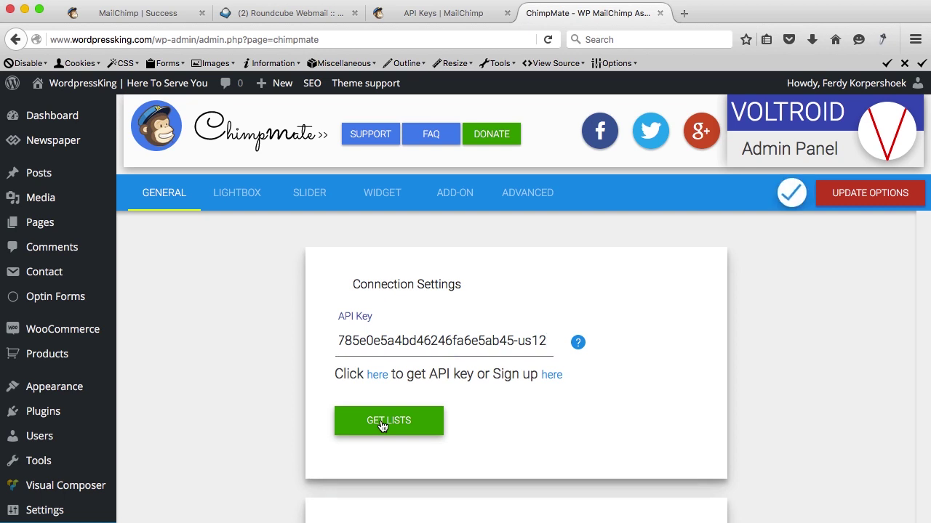
scroll(499, 352, "down", 5)
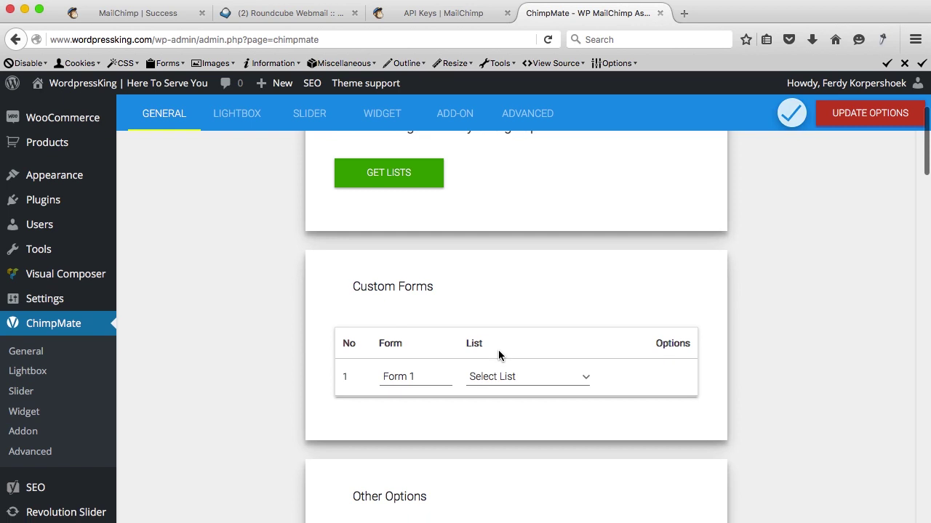
scroll(478, 308, "down", 5)
scroll(477, 308, "down", 2)
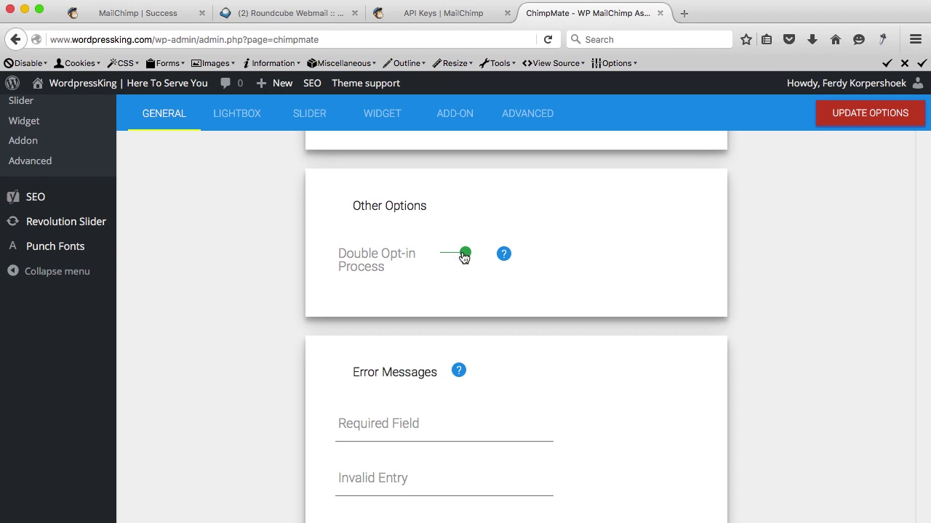
scroll(463, 255, "down", 12)
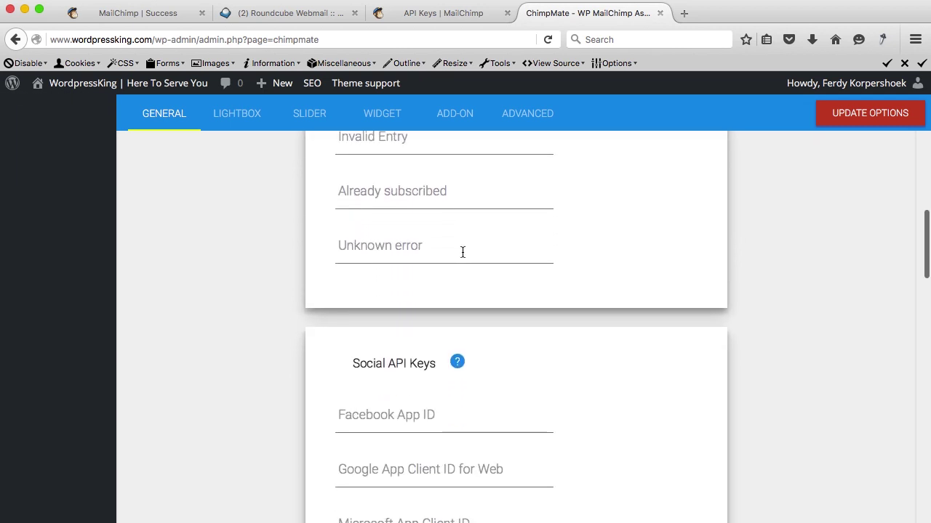
scroll(463, 252, "down", 15)
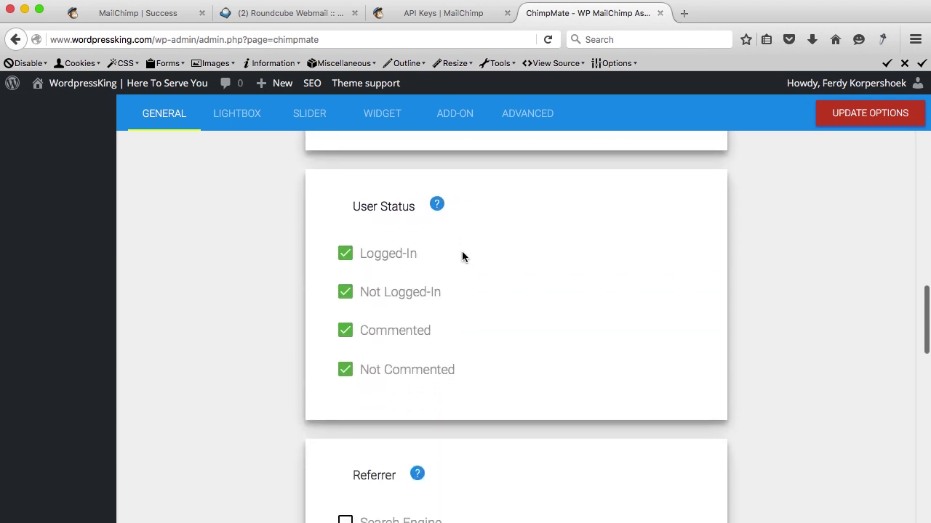
scroll(463, 252, "up", 19)
scroll(461, 254, "up", 15)
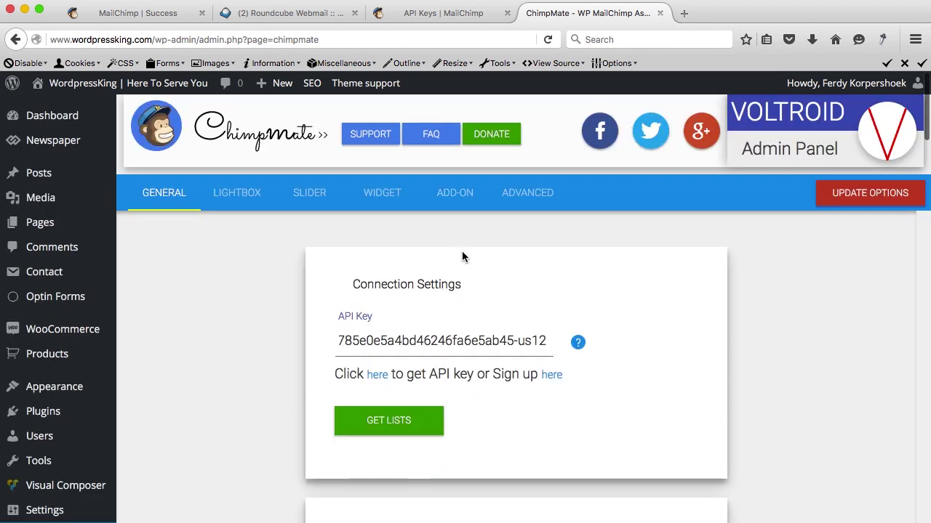
Set the lightbox Custom Form to Form 1 and open the Live Editor preview.
left_click(244, 197)
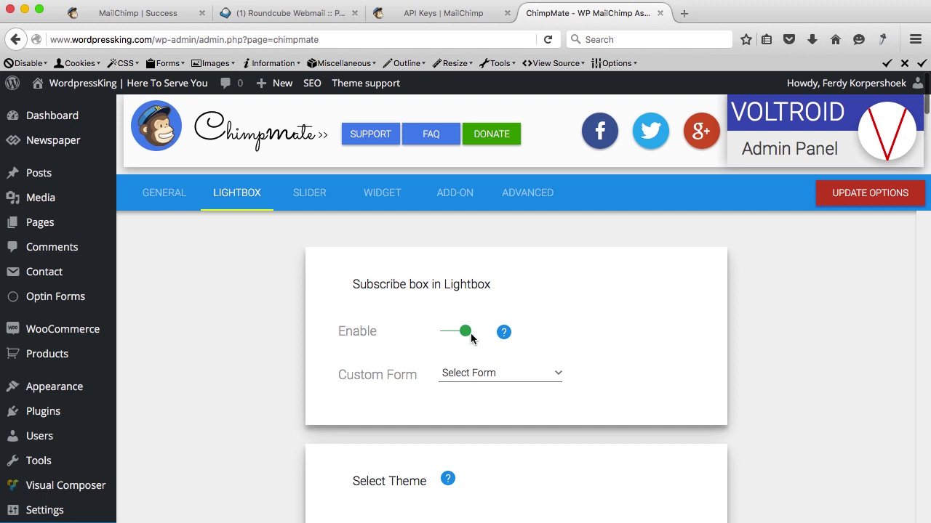
scroll(390, 376, "down", 5)
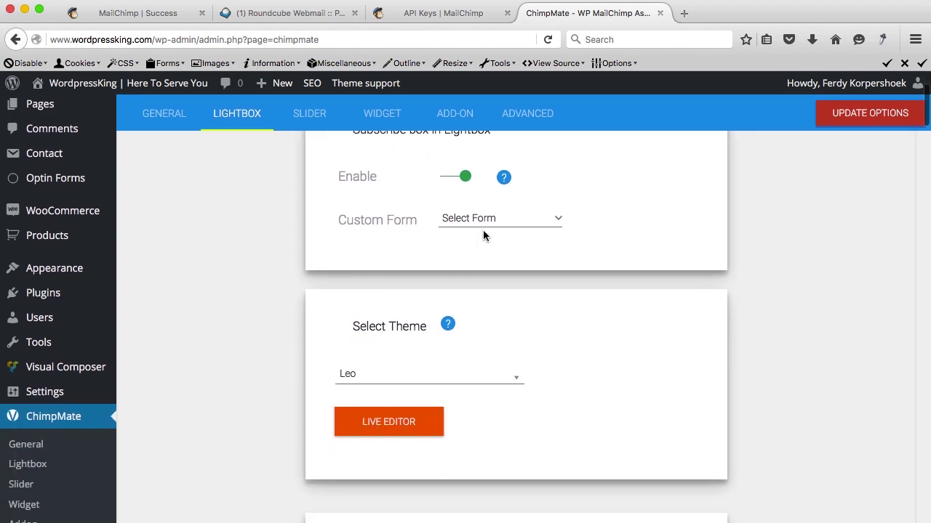
left_click(488, 218)
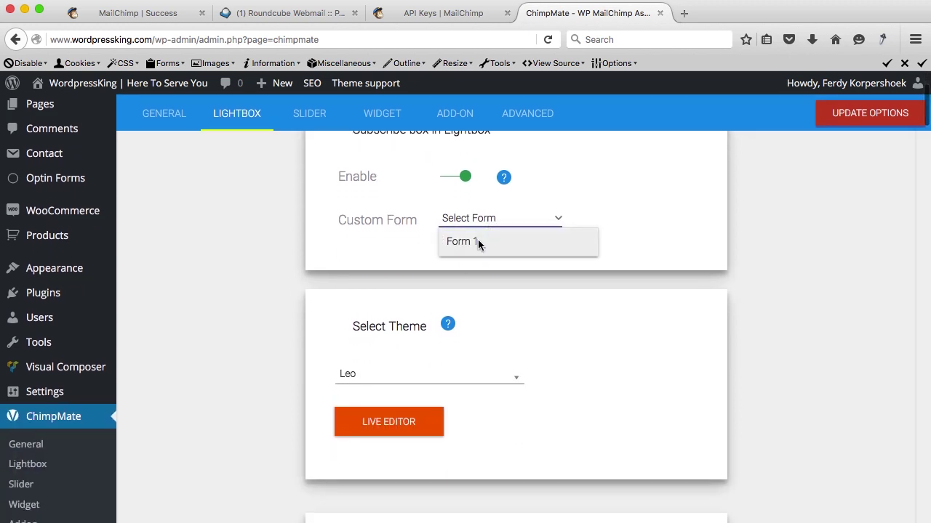
left_click(477, 243)
scroll(394, 331, "down", 3)
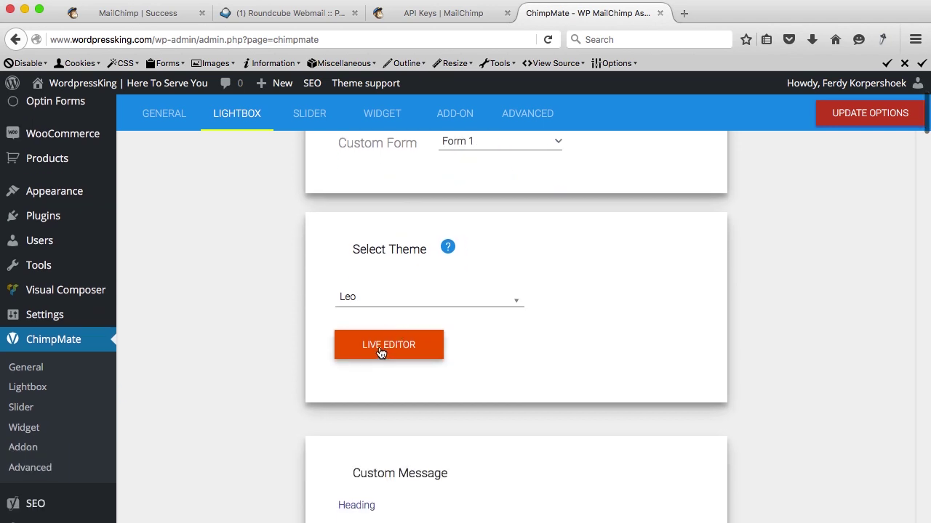
left_click(380, 346)
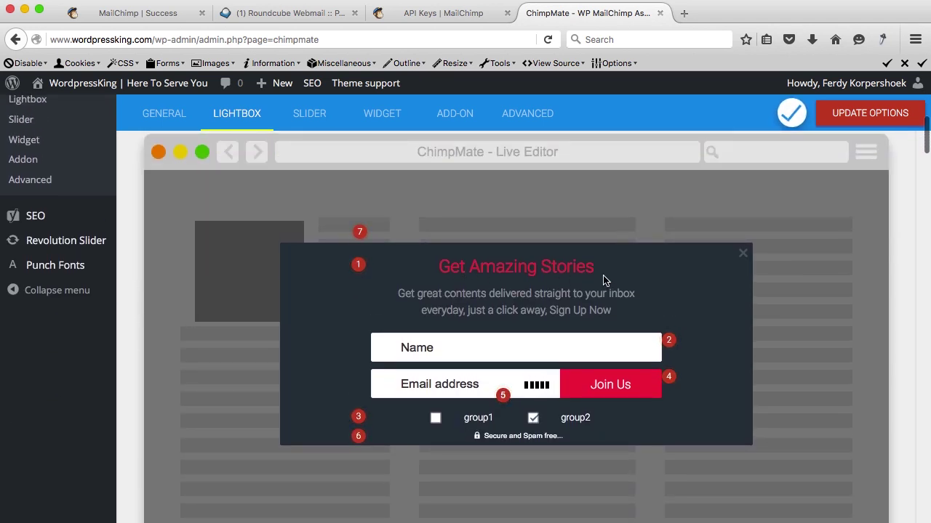
scroll(423, 304, "up", 4)
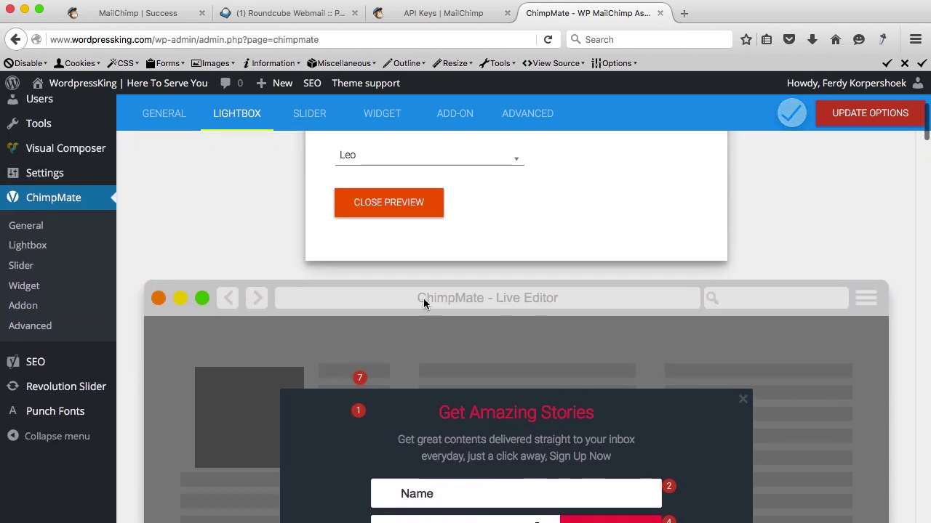
Preview the lightbox with the Basic theme, then switch the theme back to Leo.
left_click(381, 155)
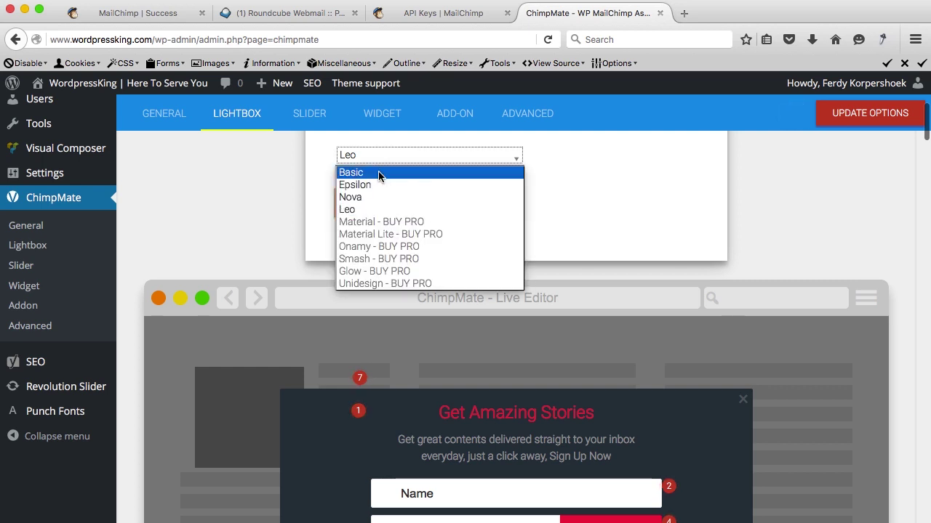
left_click(378, 173)
left_click(379, 208)
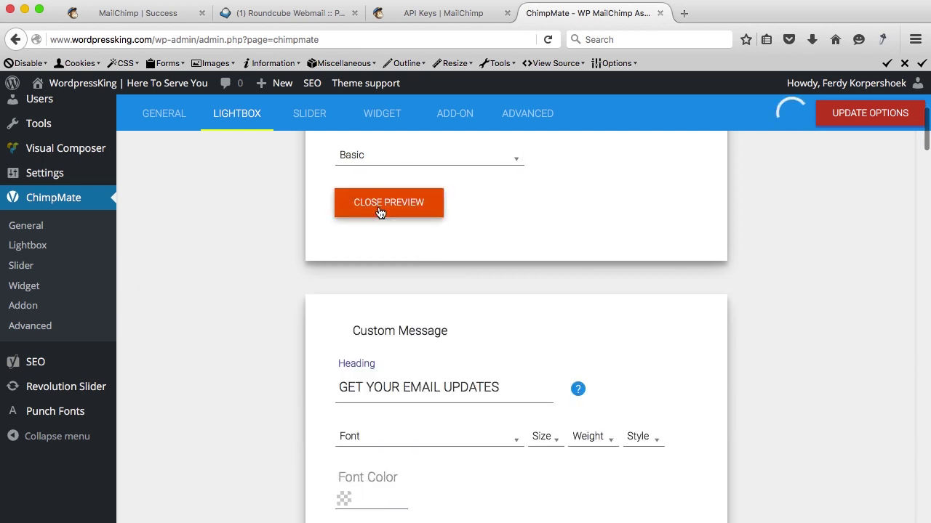
scroll(415, 209, "down", 4)
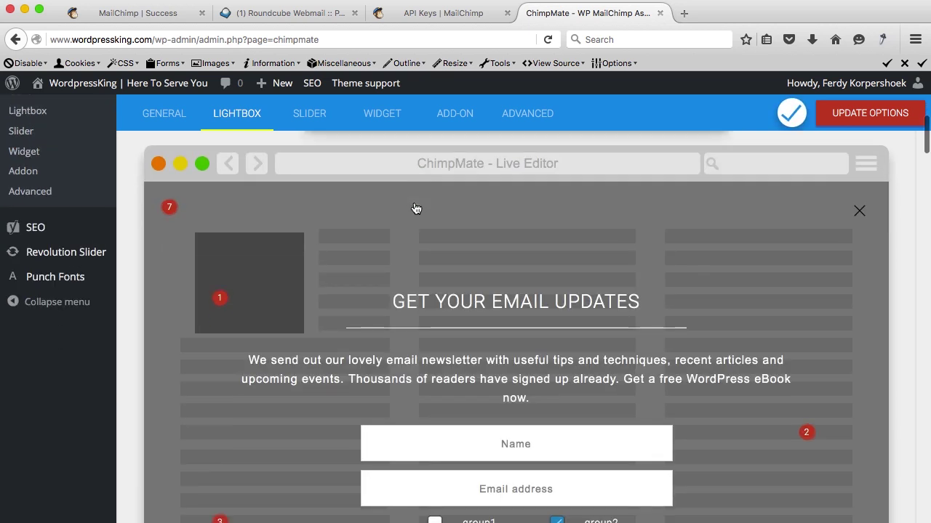
scroll(415, 206, "up", 3)
scroll(411, 195, "up", 1)
left_click(386, 163)
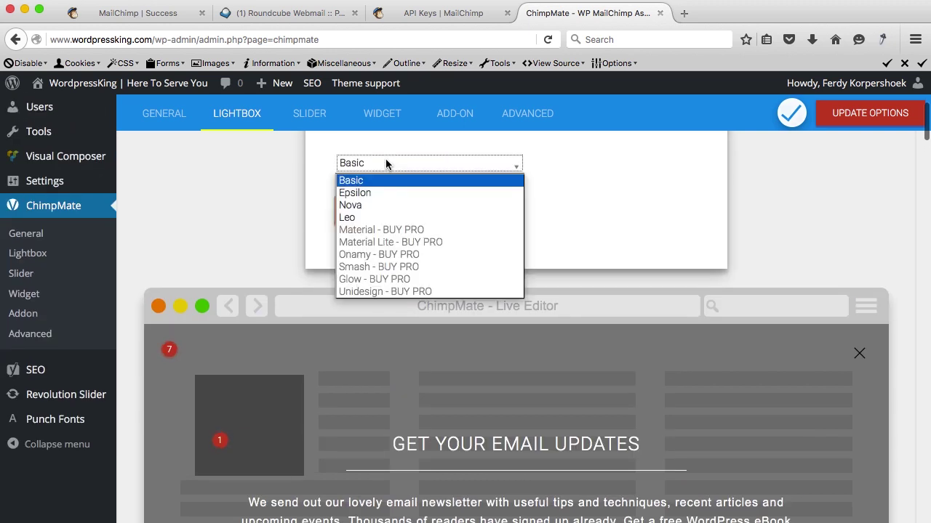
left_click(392, 218)
scroll(400, 283, "down", 3)
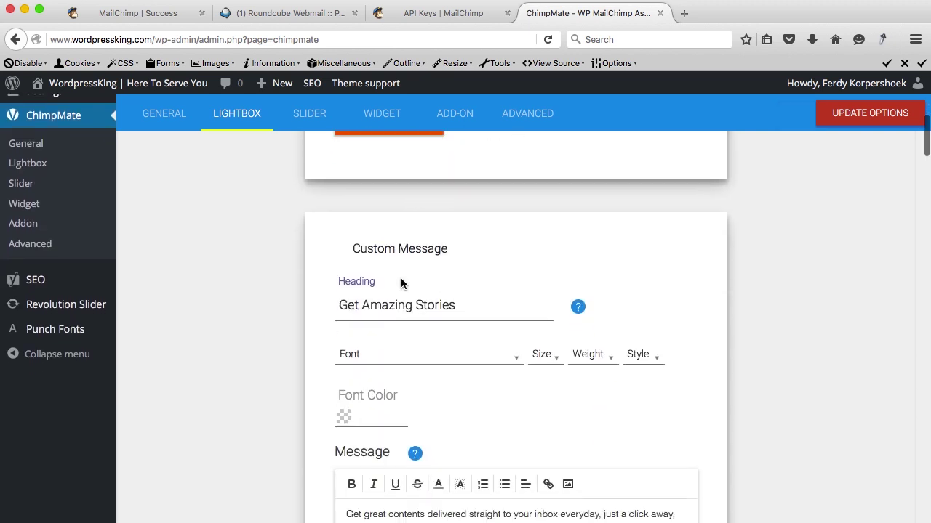
scroll(401, 283, "down", 2)
Change the lightbox heading to 'Subscribe to our newsletter' and rewrite the message as a subscribe invitation.
double_click(408, 227)
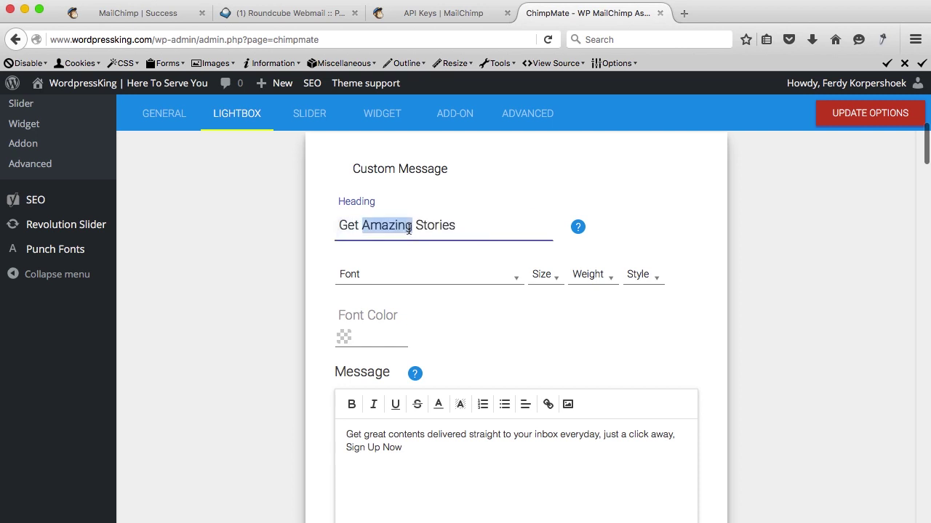
triple_click(408, 226)
type("Subsc")
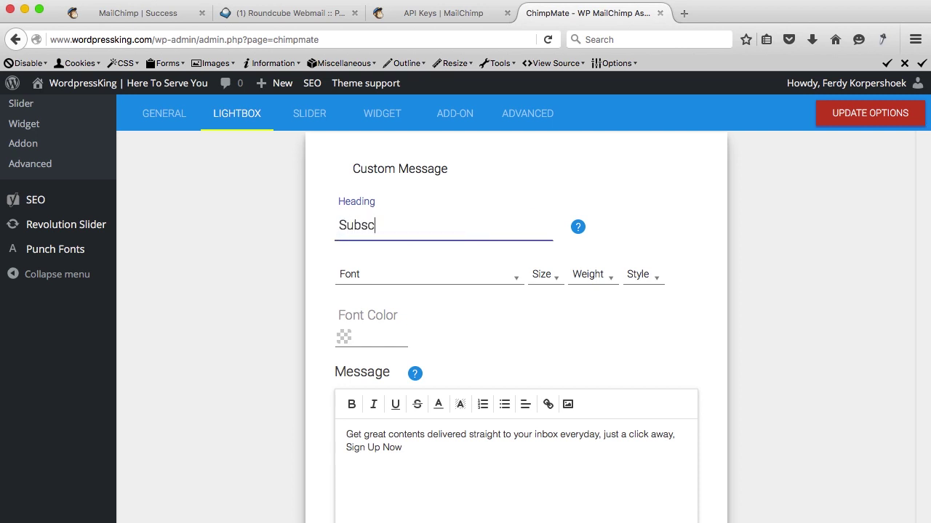
type("ribe to our newsletter")
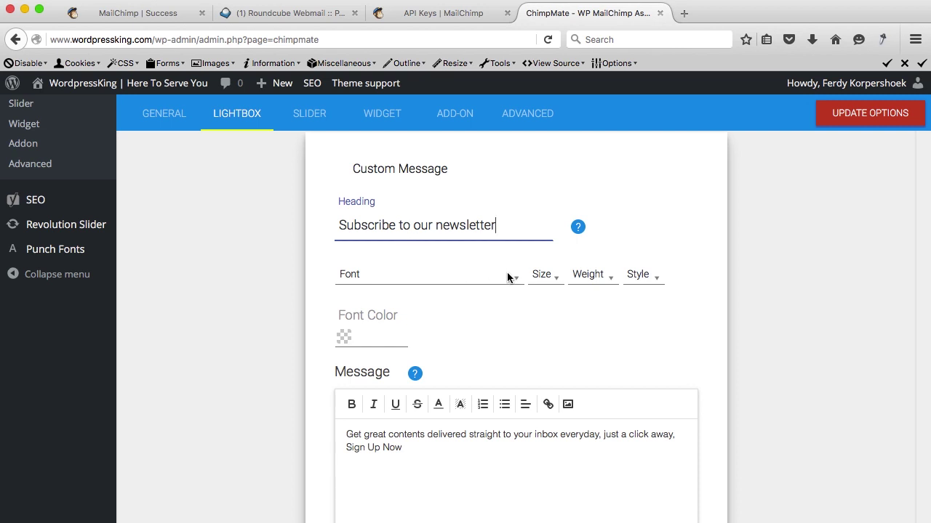
scroll(495, 283, "down", 4)
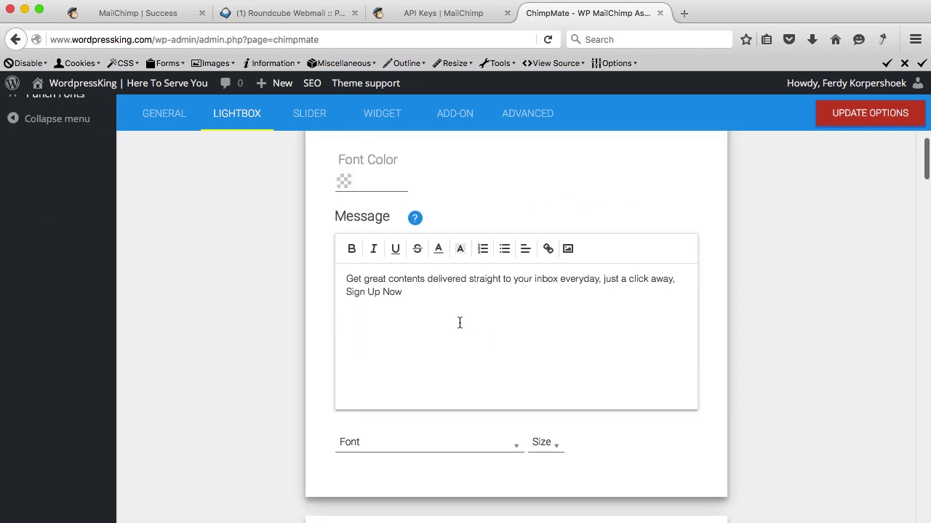
key("super+a")
type("If y")
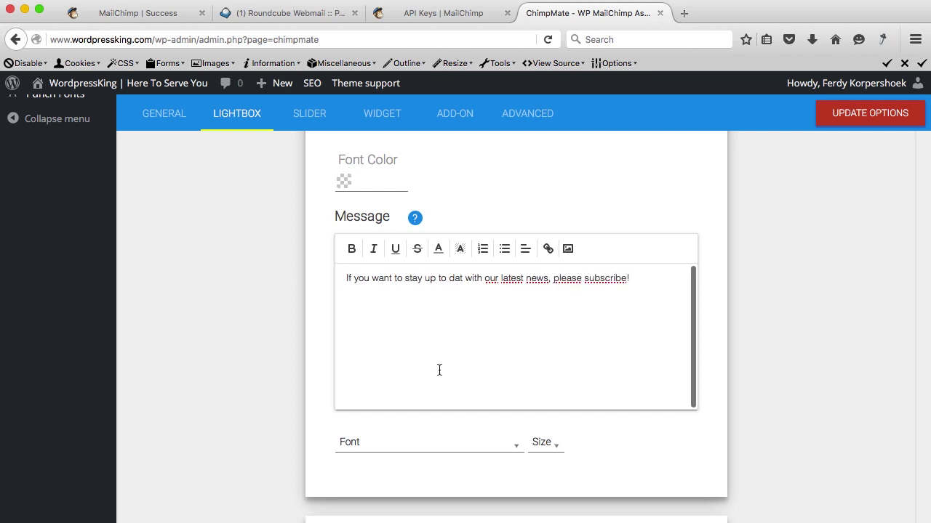
Replace the lightbox button text 'Join Us' with 'SUBSCRIBE NOW'.
scroll(312, 382, "down", 5)
scroll(312, 388, "down", 4)
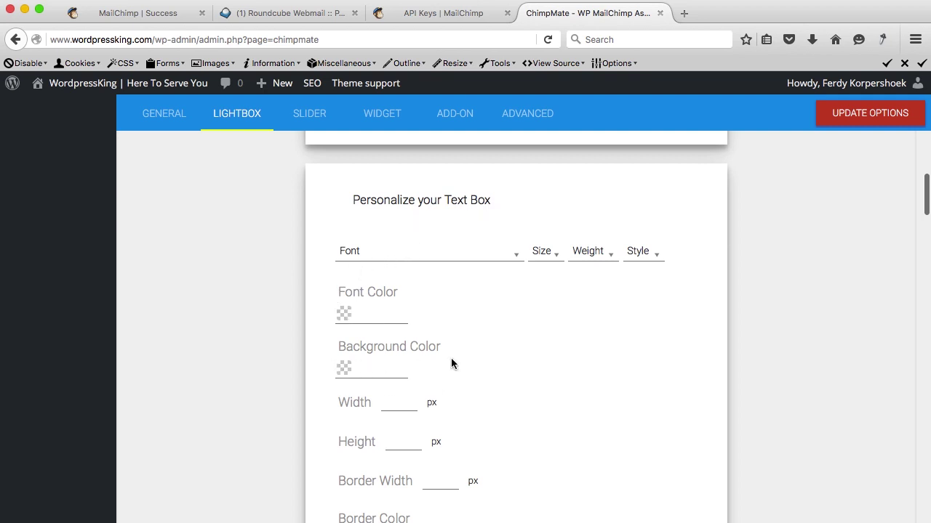
scroll(451, 359, "down", 9)
scroll(451, 359, "down", 5)
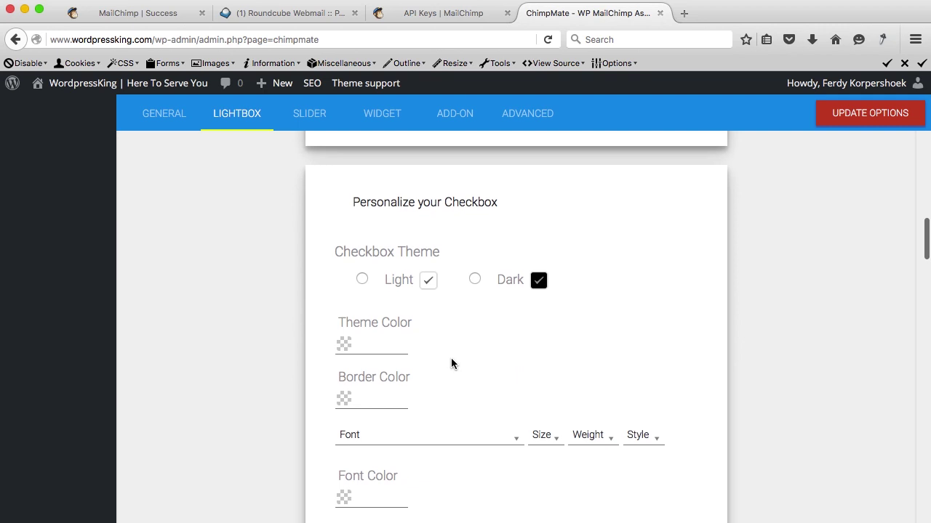
scroll(450, 358, "down", 5)
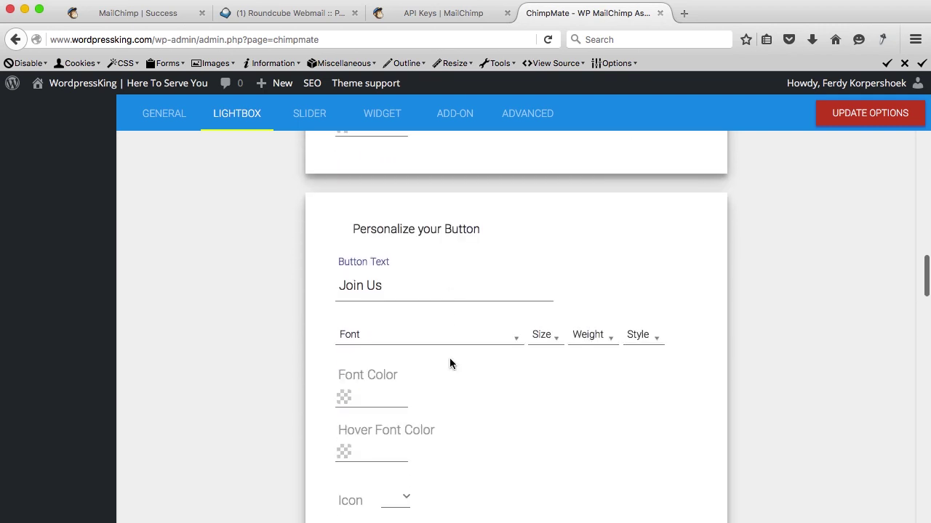
scroll(450, 360, "up", 6)
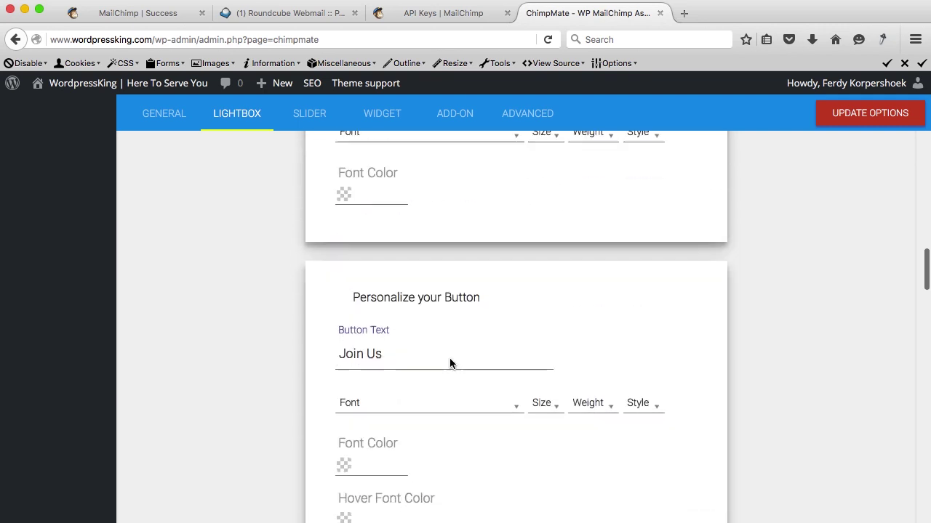
triple_click(391, 361)
type("SUBSC")
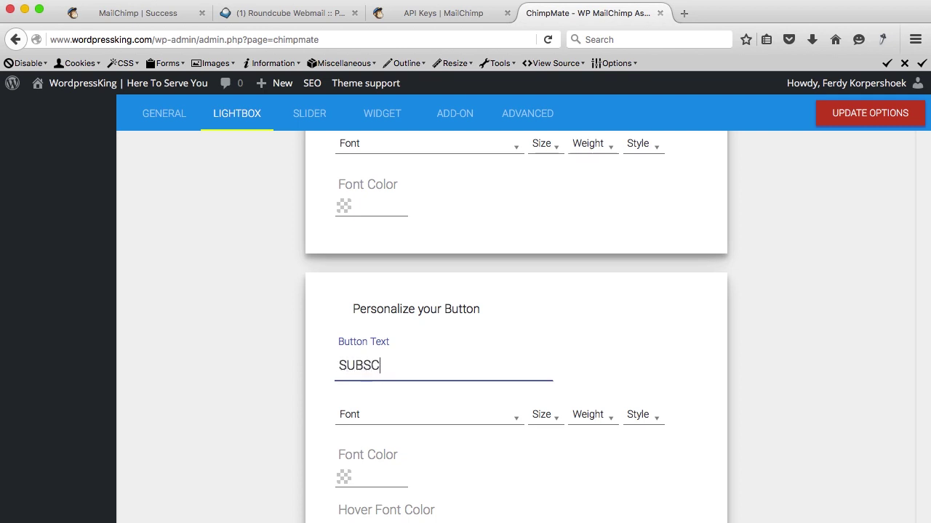
type("RIBE NOW")
scroll(488, 355, "up", 10)
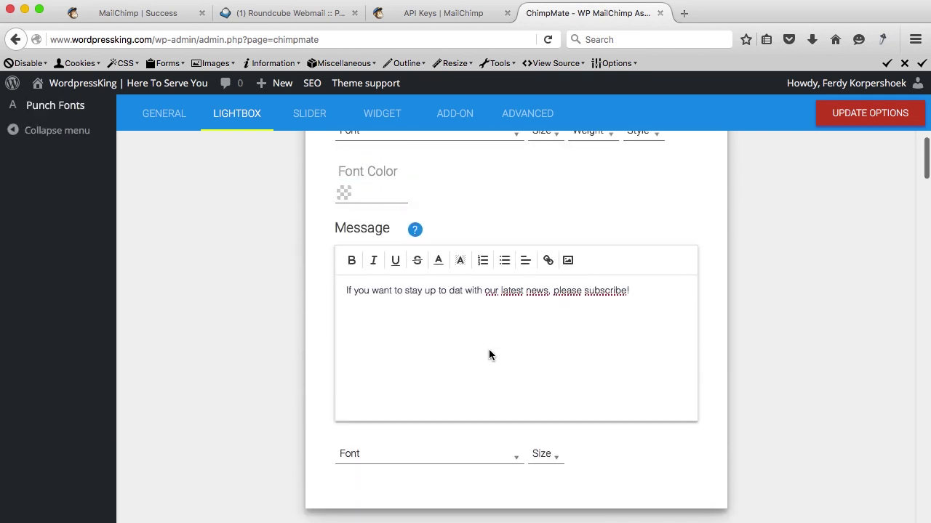
scroll(488, 355, "up", 8)
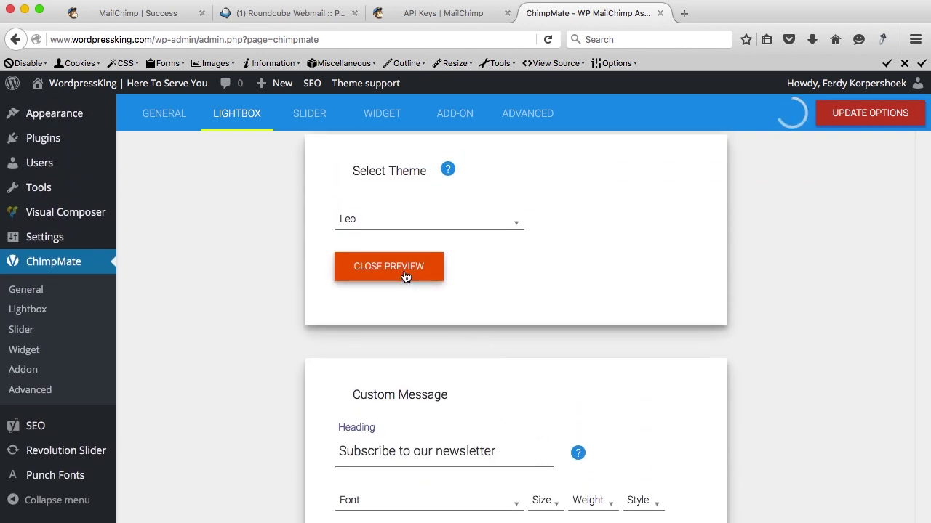
scroll(315, 288, "down", 5)
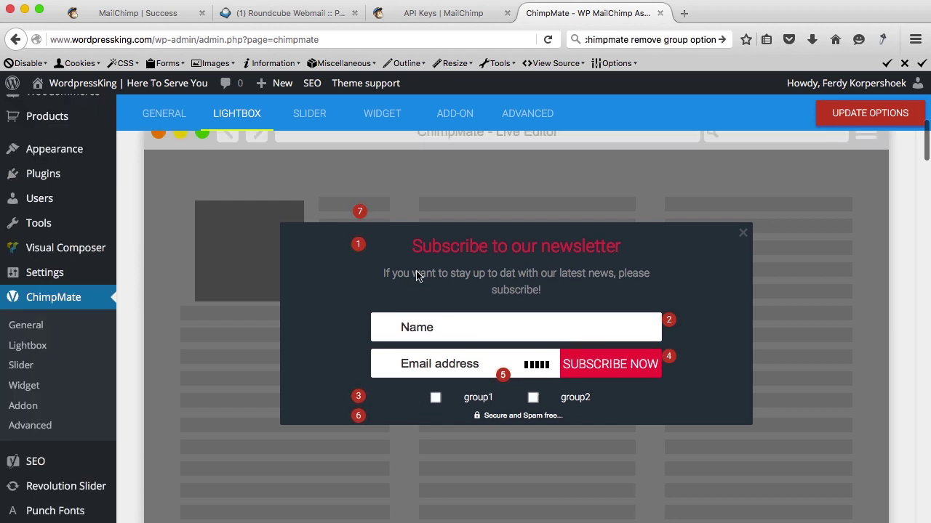
scroll(517, 260, "down", 6)
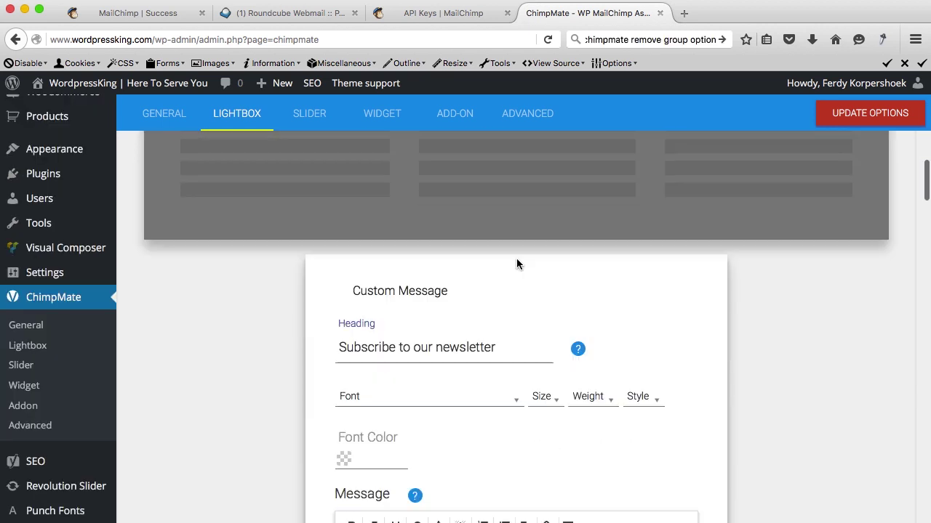
scroll(517, 264, "down", 10)
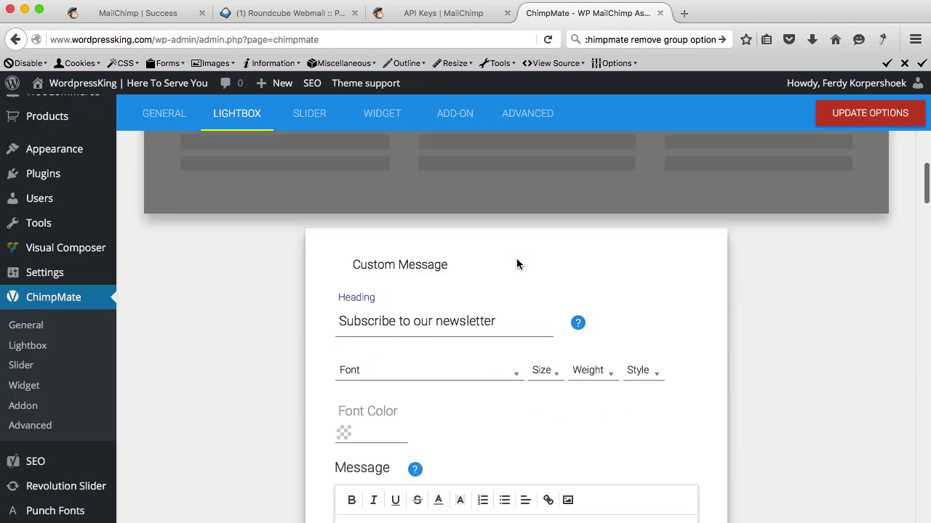
scroll(516, 263, "down", 10)
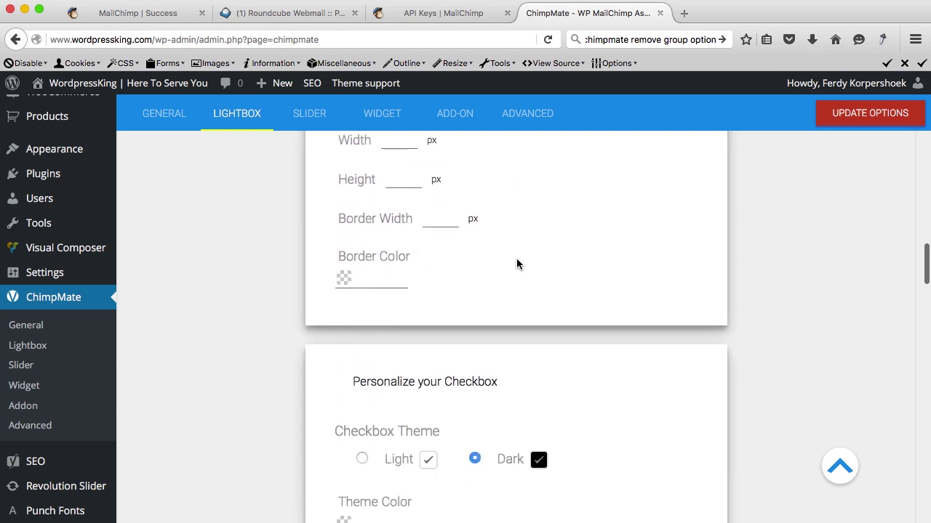
scroll(516, 263, "down", 10)
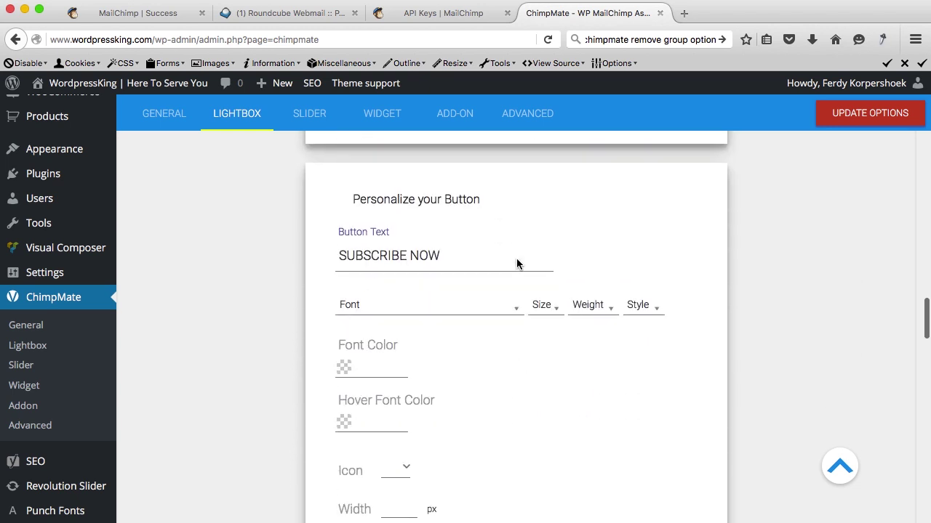
scroll(517, 263, "down", 10)
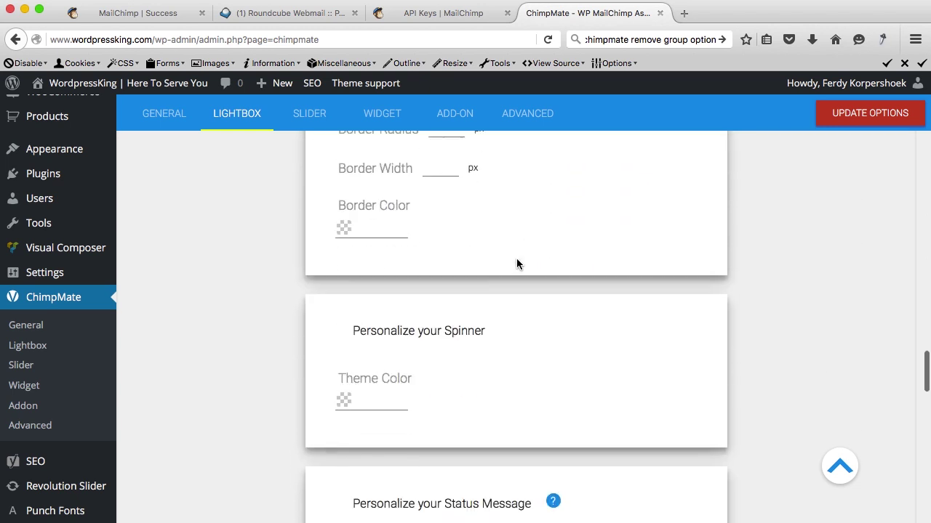
scroll(517, 263, "down", 3)
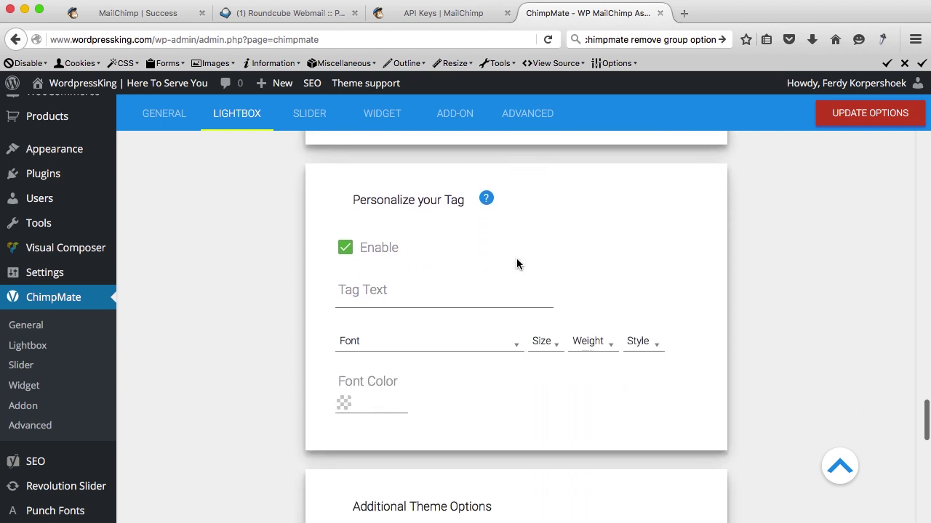
scroll(516, 263, "down", 15)
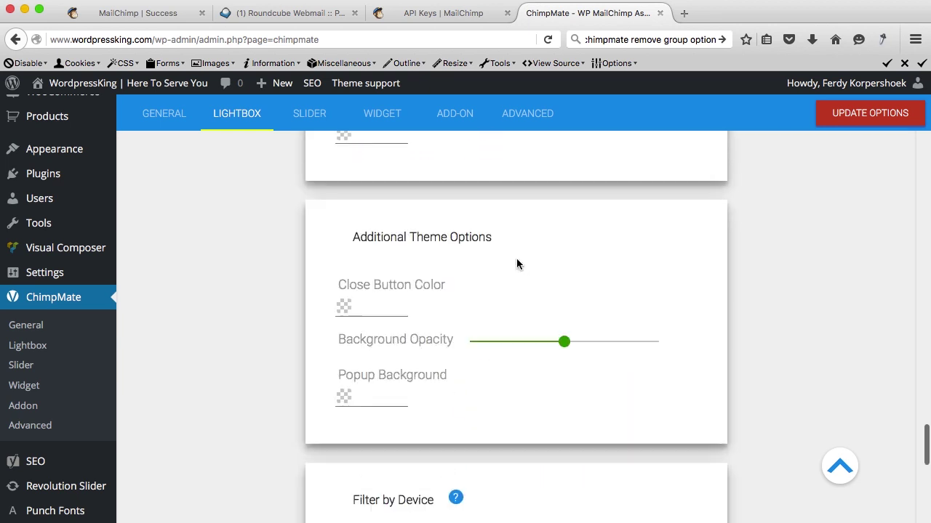
scroll(516, 263, "down", 3)
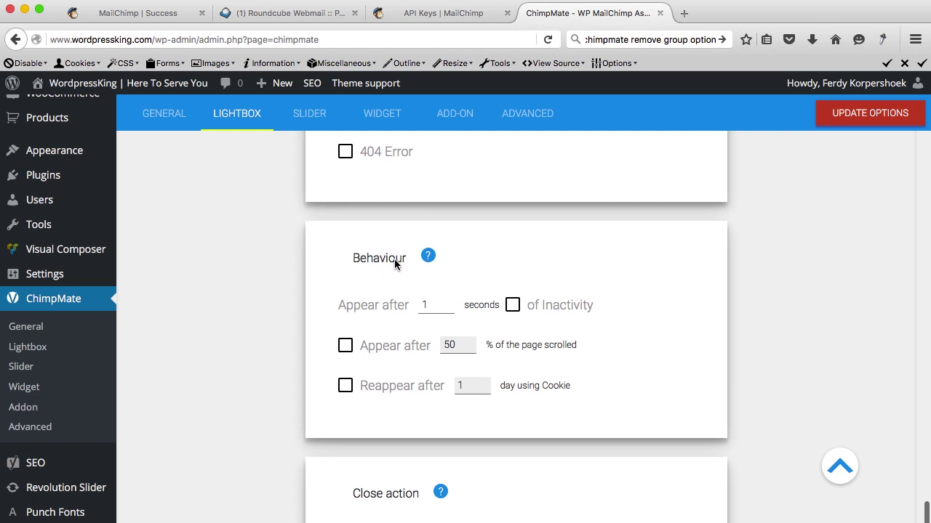
Show the lightbox after inactivity or 50% scroll, reappearing after 1 day, and update options.
left_click(513, 306)
left_click(346, 386)
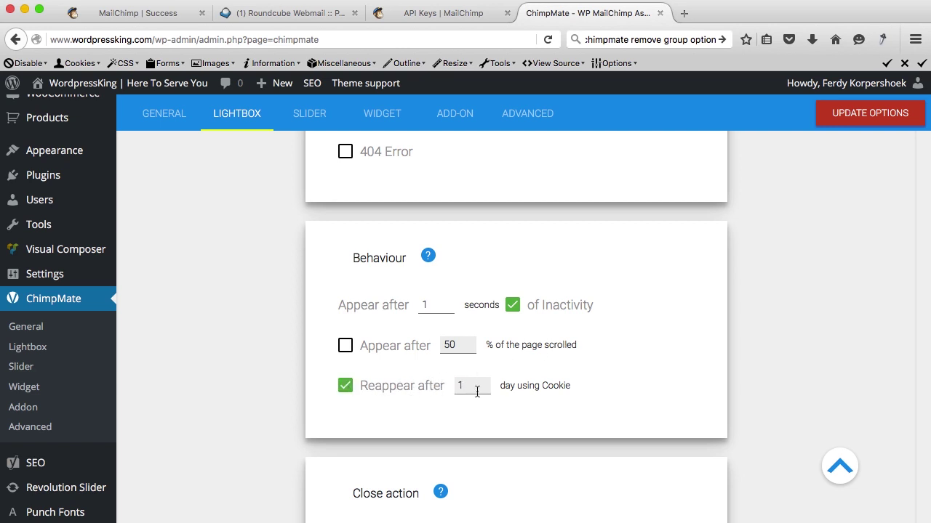
left_click(347, 348)
left_click(838, 112)
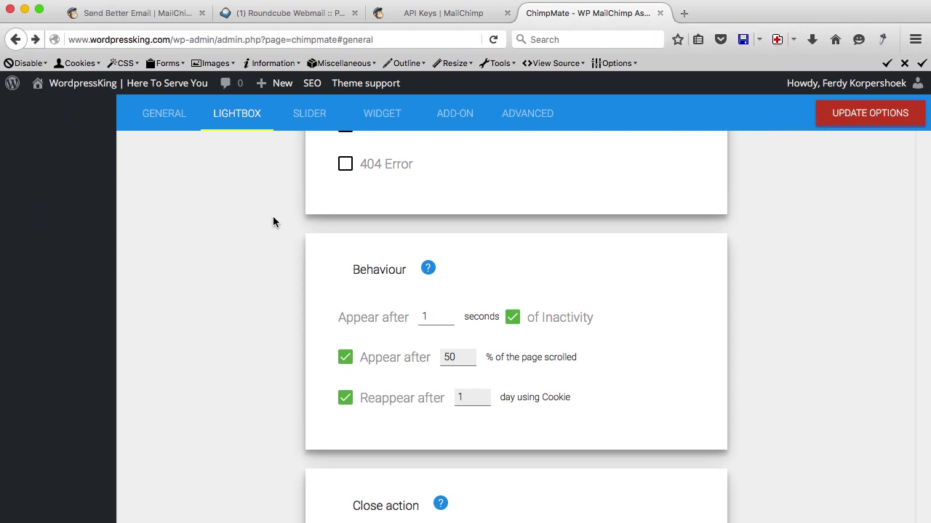
Assign the WordpressKing Newsletter list to Form 1 in General settings.
left_click(159, 116)
scroll(225, 201, "up", 1)
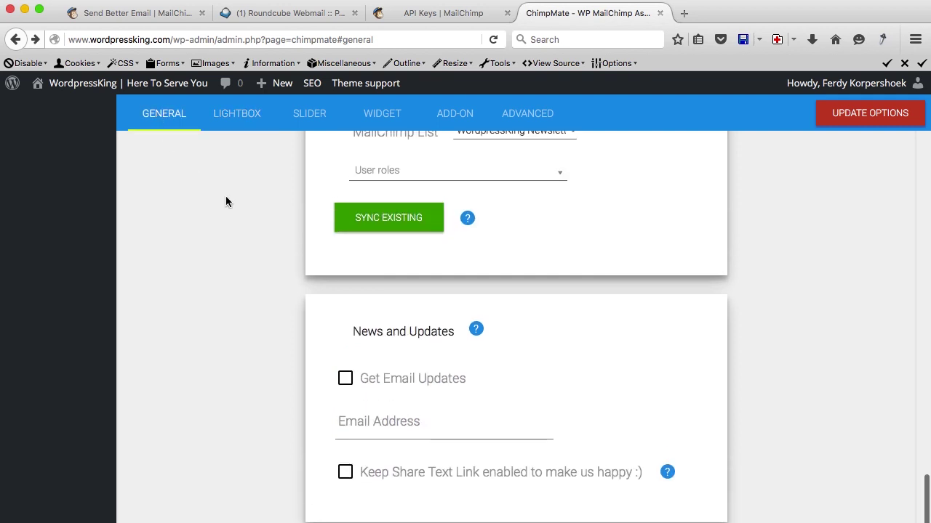
scroll(226, 202, "up", 15)
scroll(270, 320, "down", 9)
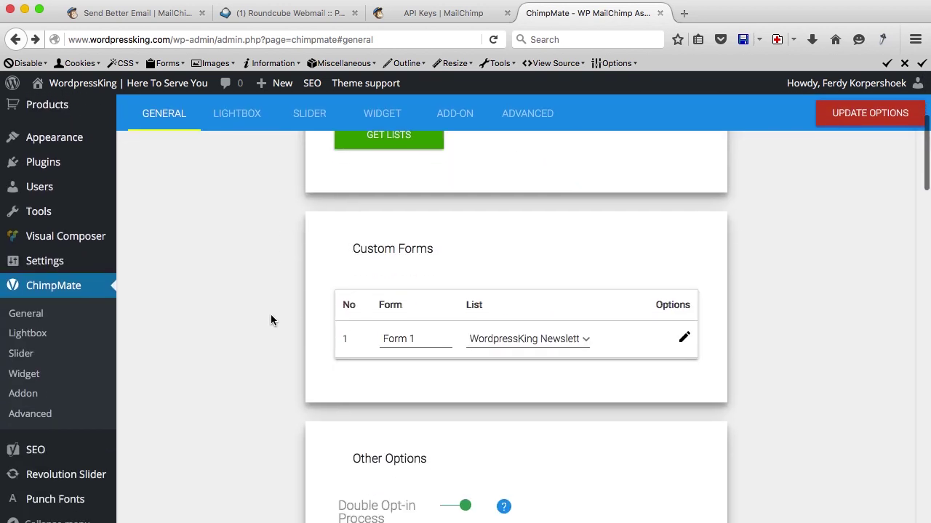
left_click(488, 338)
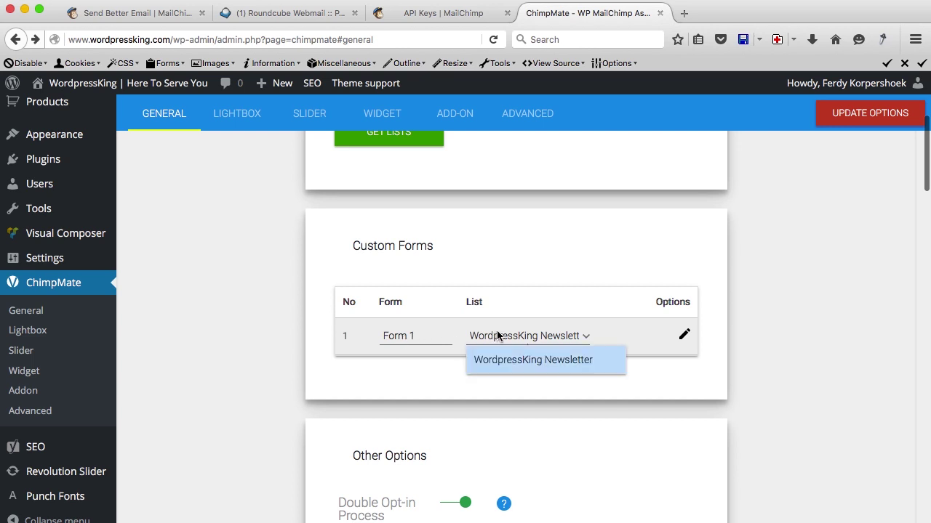
left_click(537, 357)
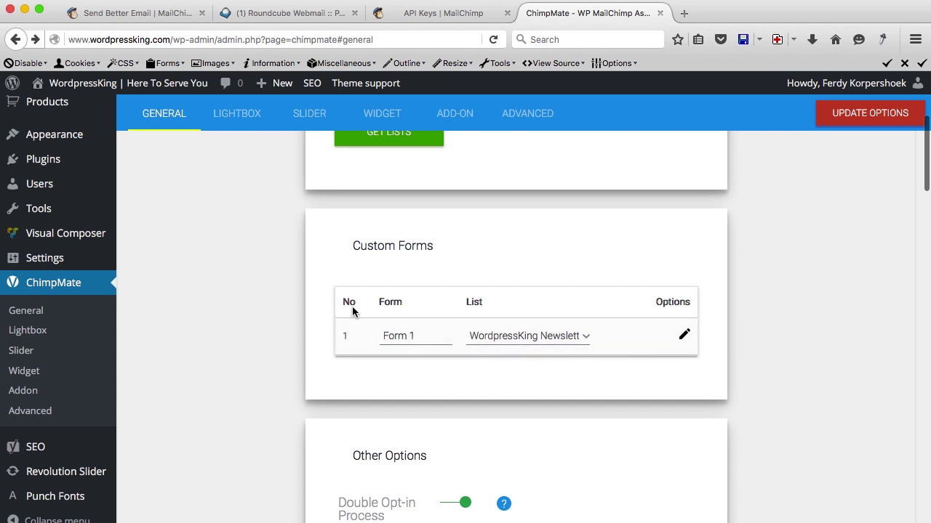
Keep redirecting subscribers to the thank-you URL, opening it in the same tab.
scroll(281, 338, "down", 8)
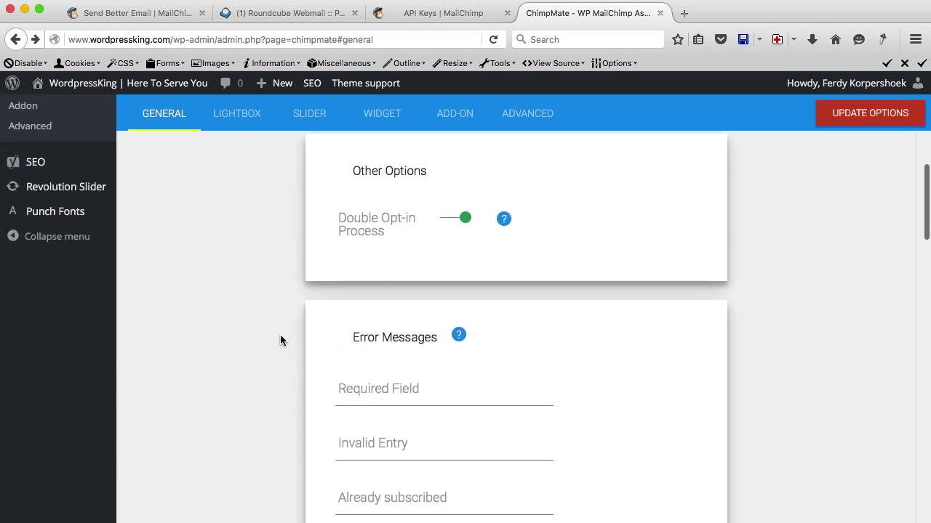
scroll(281, 340, "down", 20)
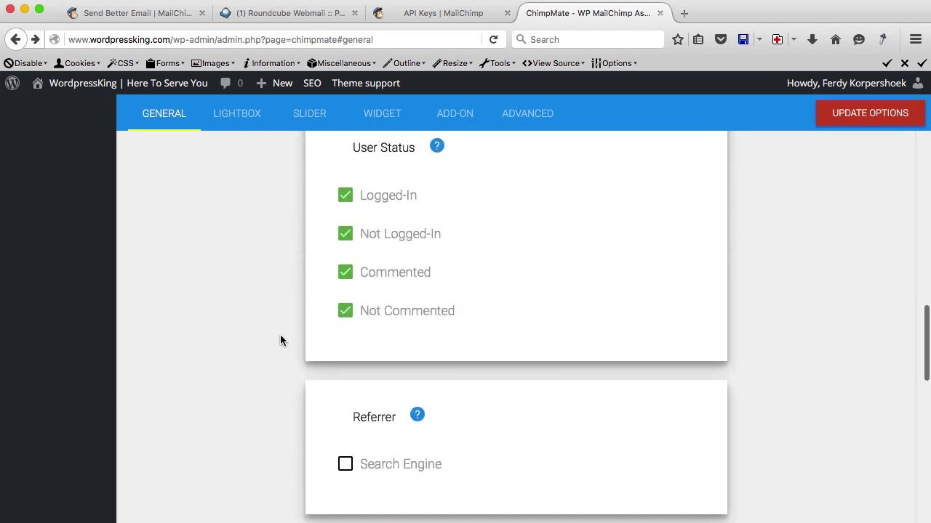
scroll(280, 341, "down", 10)
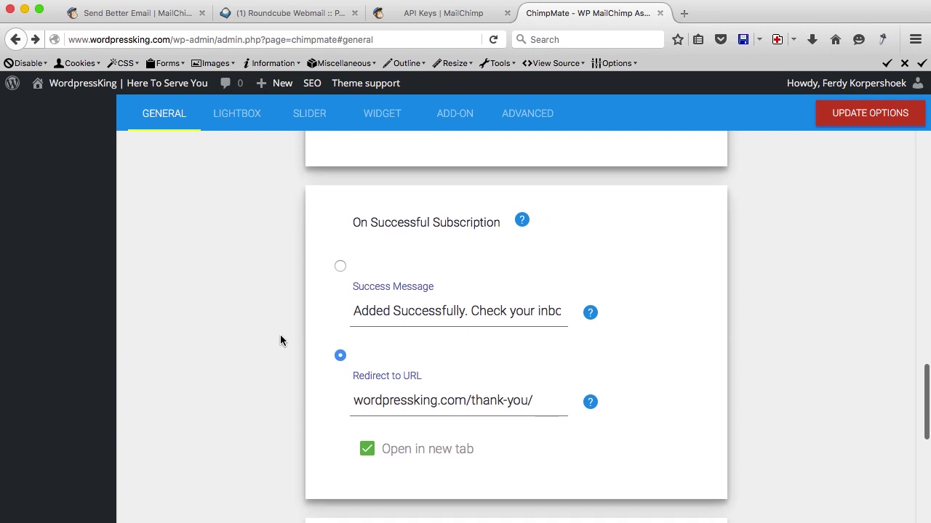
left_click(340, 266)
left_click(341, 356)
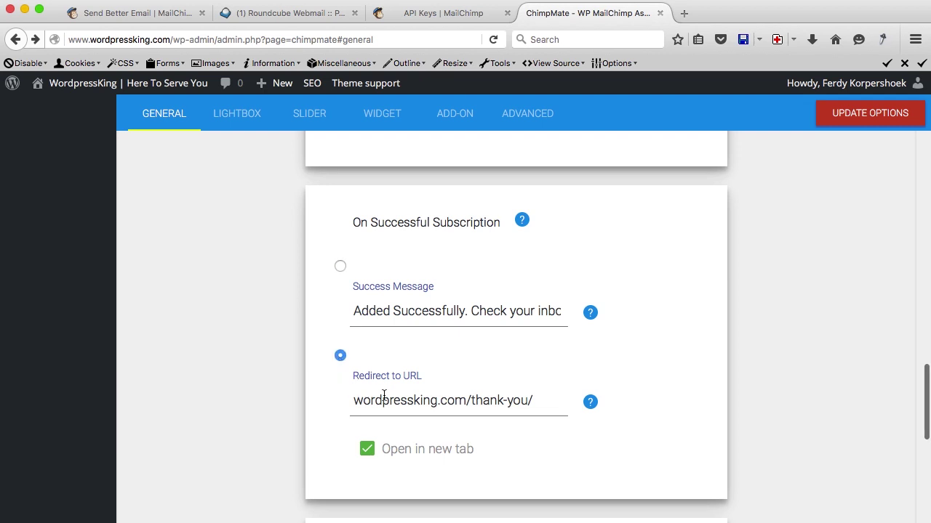
left_click(367, 450)
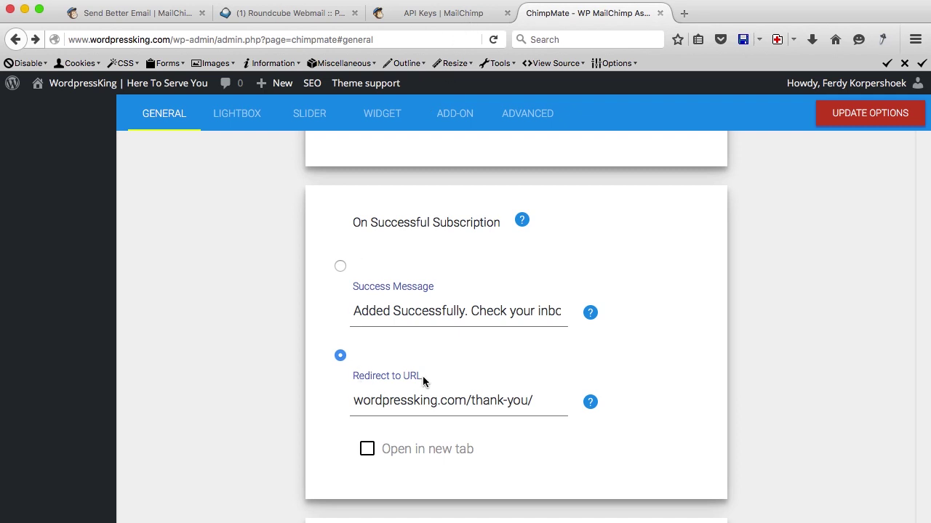
scroll(394, 412, "down", 10)
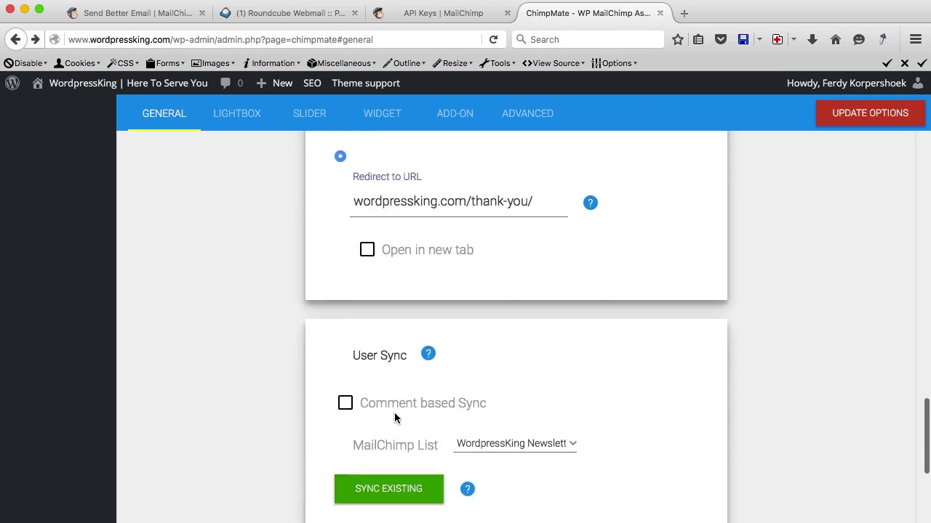
scroll(394, 413, "down", 11)
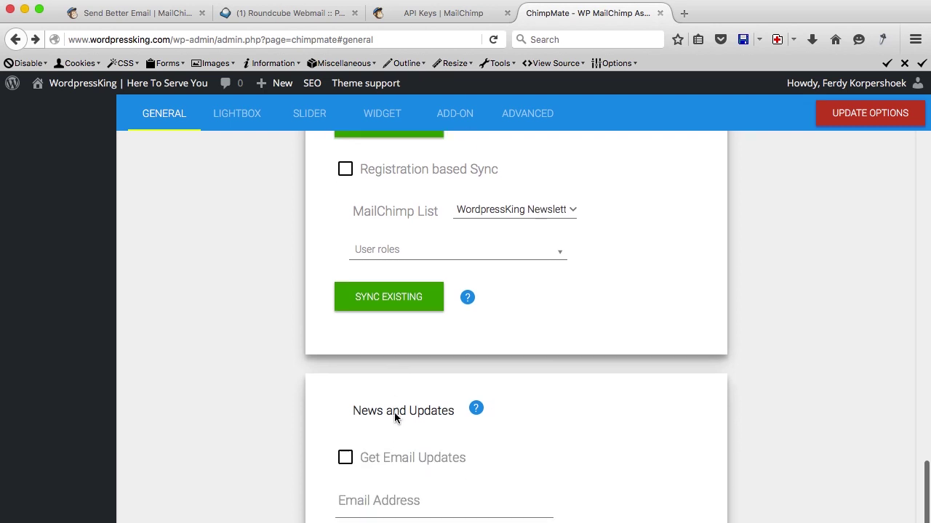
scroll(394, 413, "up", 20)
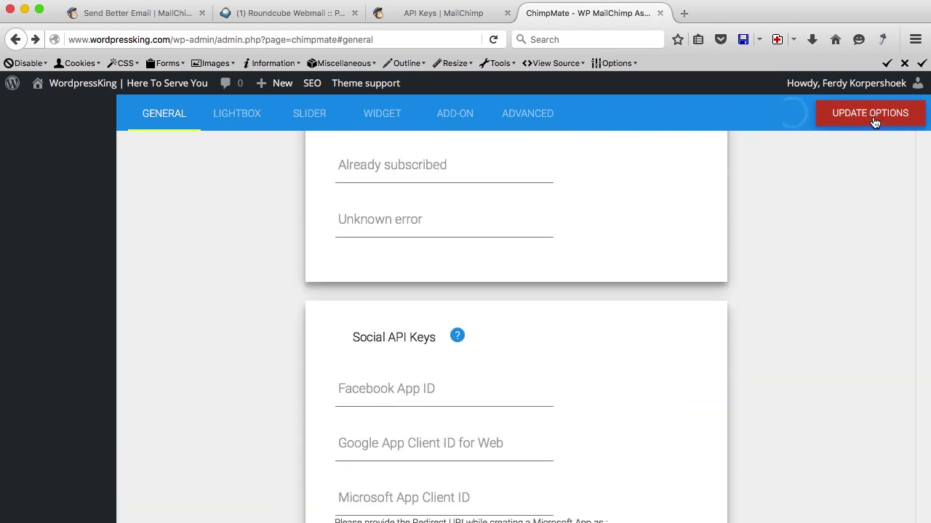
Load wordpressking.com in a new browser tab to see the live home page.
left_click(683, 13)
type("wordpressking.com/")
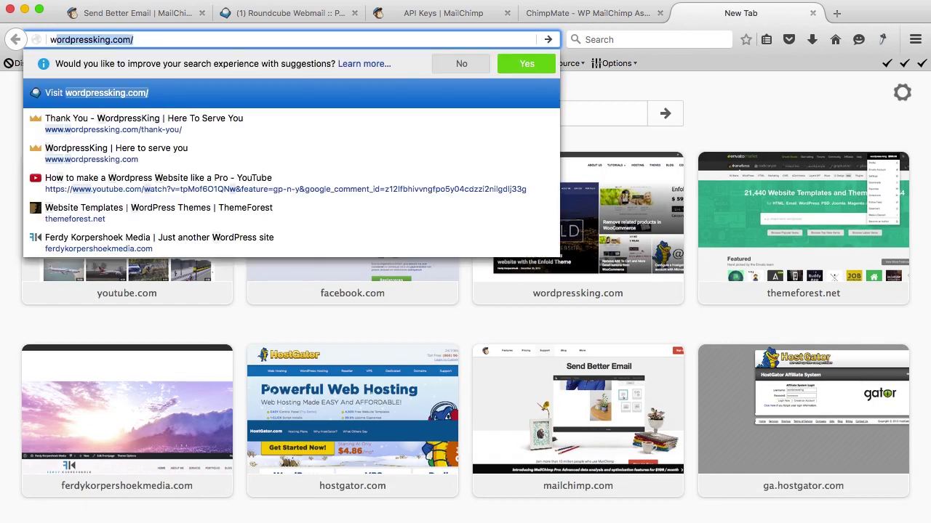
key("Return")
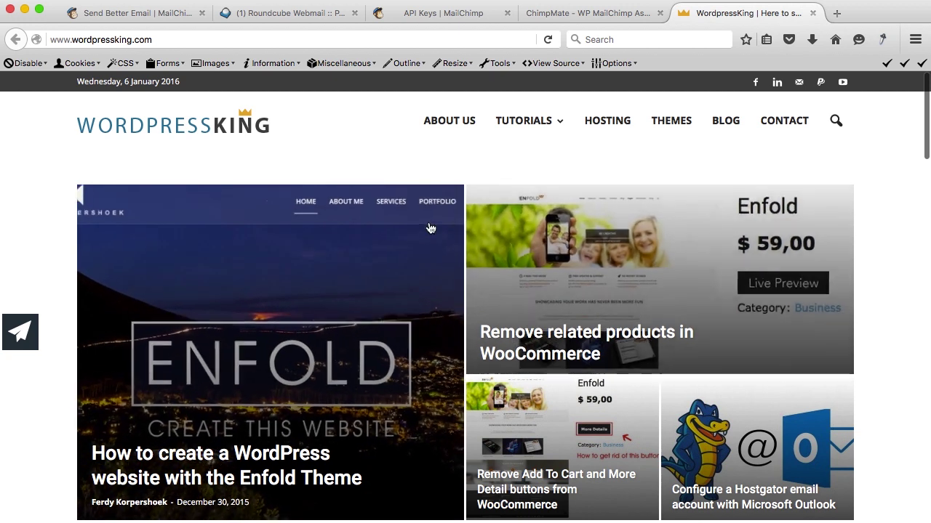
scroll(449, 247, "down", 8)
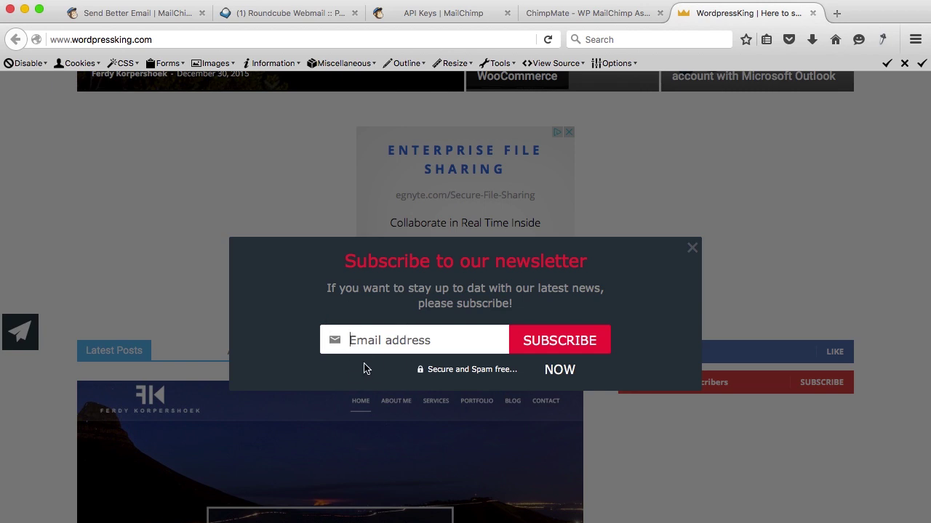
Dismiss the newsletter popup, test the slide-in signup panel, and go back to ChimpMate settings.
left_click(692, 248)
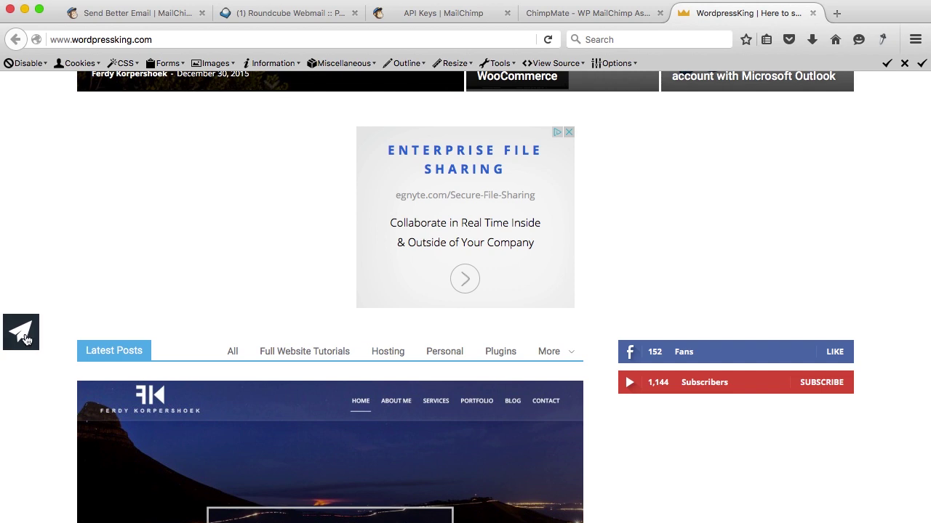
left_click(22, 331)
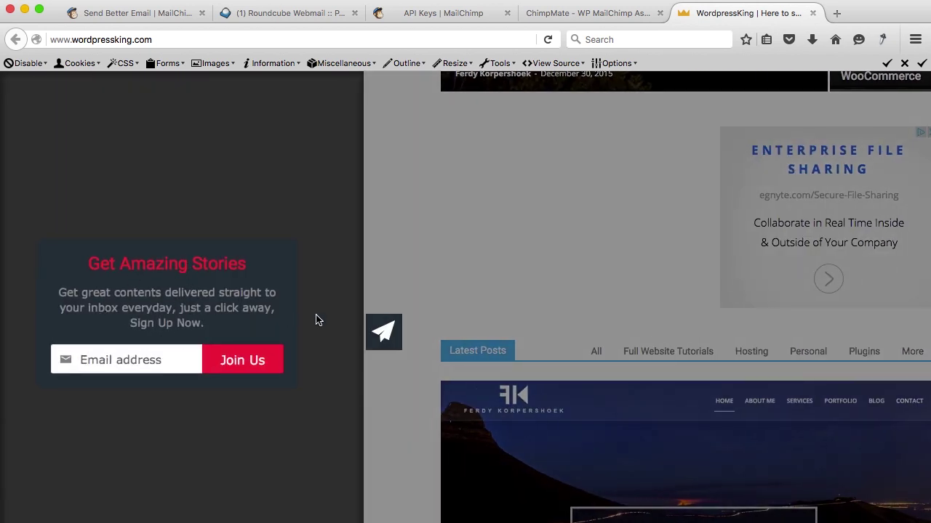
left_click(383, 332)
left_click(576, 13)
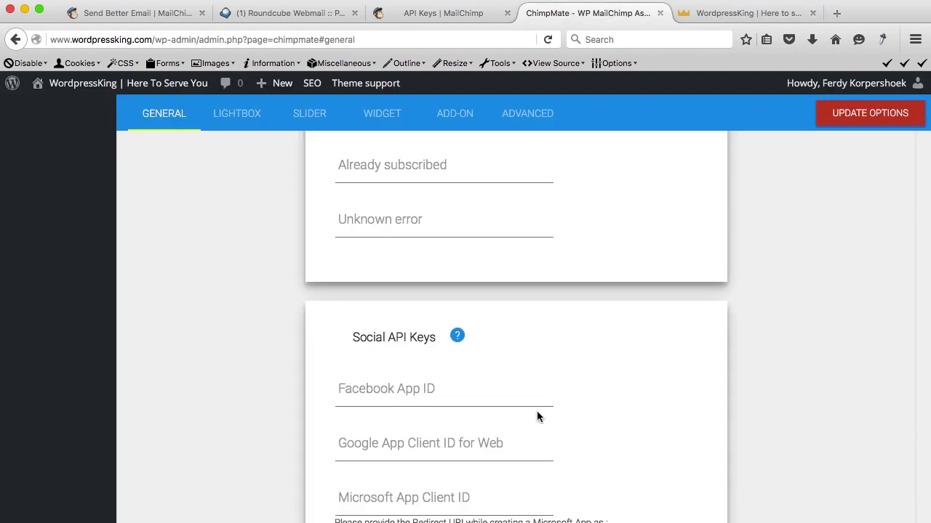
Shorten the Lightbox button text from 'SUBSCRIBE NOW' to 'SUBSCRIBE', save, then view Slider settings.
left_click(305, 110)
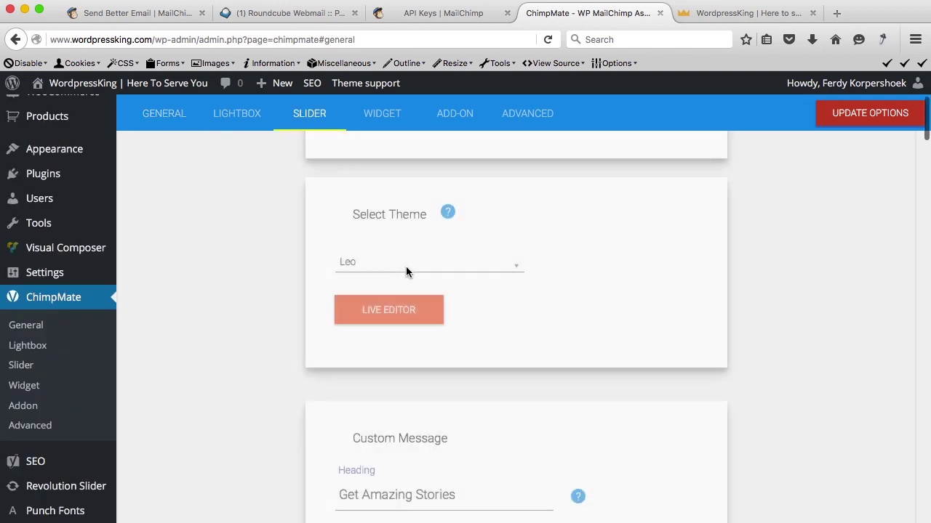
scroll(405, 266, "down", 3)
scroll(406, 266, "up", 2)
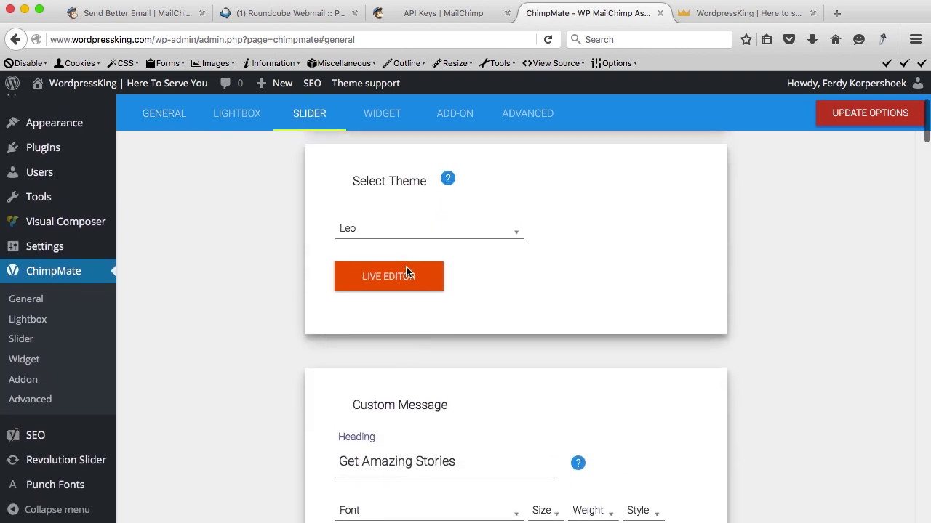
left_click(245, 120)
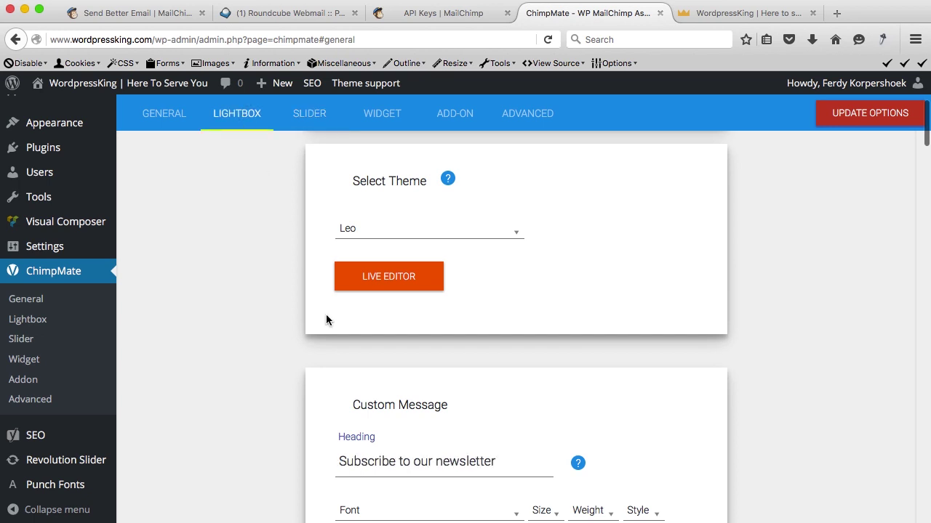
scroll(326, 320, "down", 4)
scroll(327, 320, "down", 10)
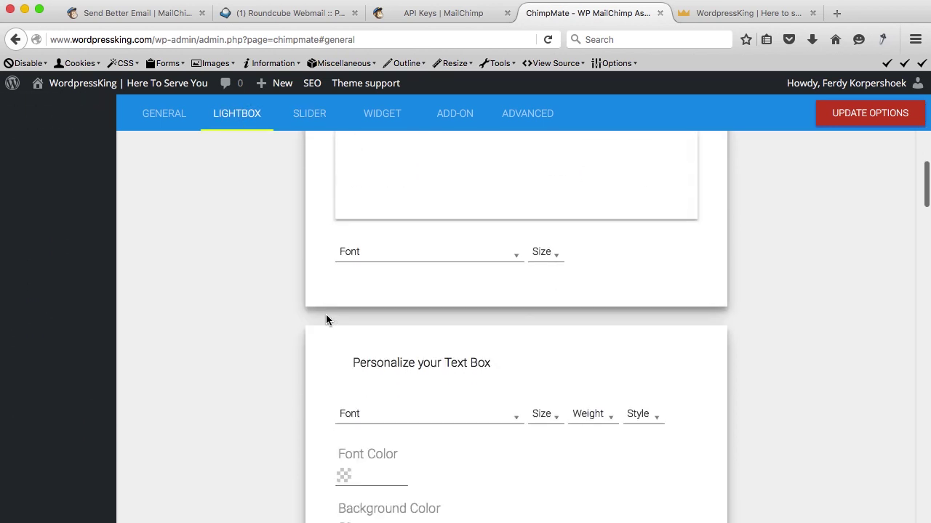
scroll(326, 314, "down", 10)
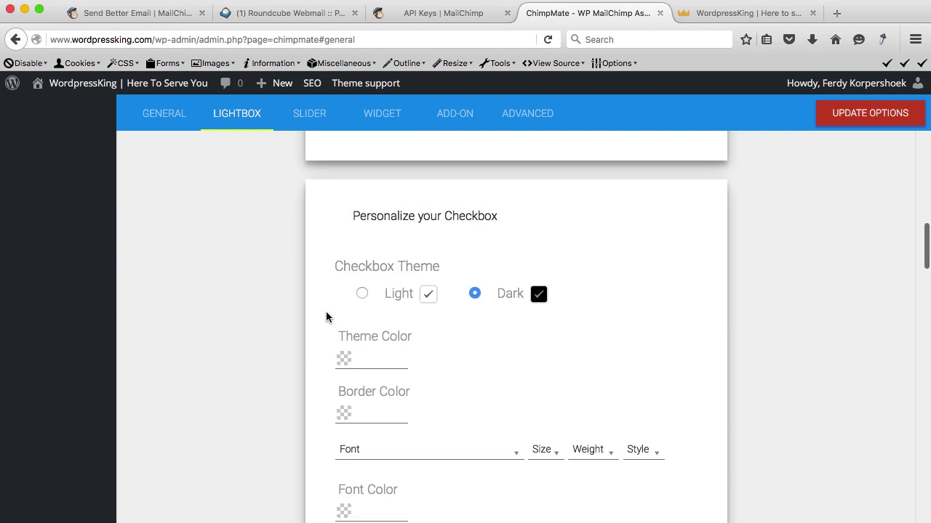
left_click_drag(409, 303, 465, 304)
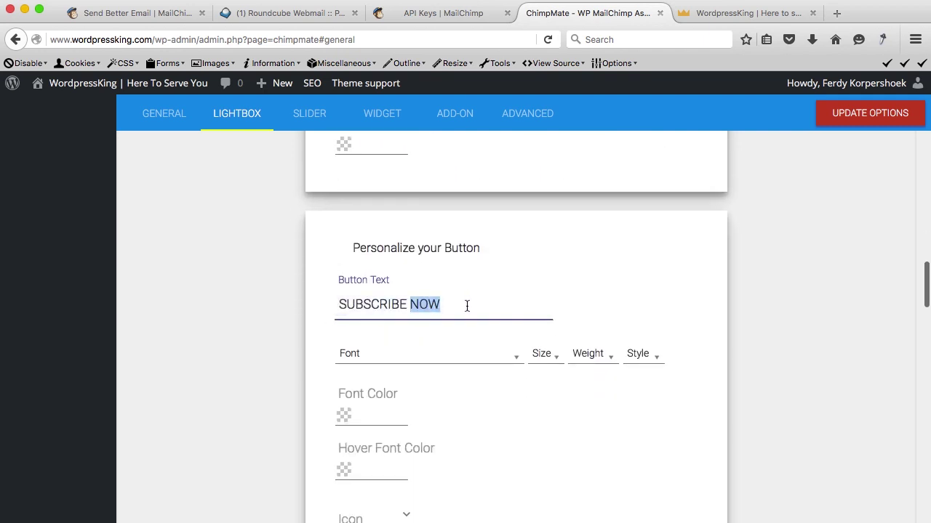
key("BackSpace")
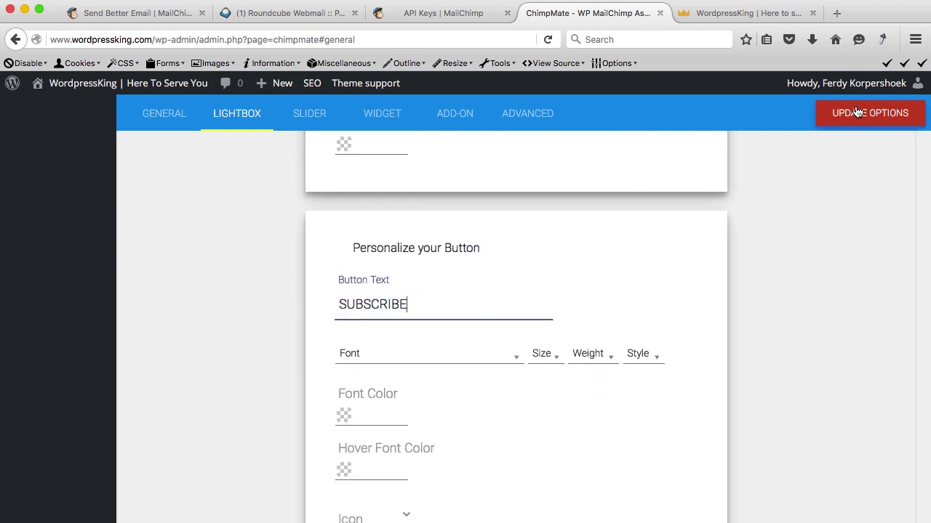
left_click(856, 113)
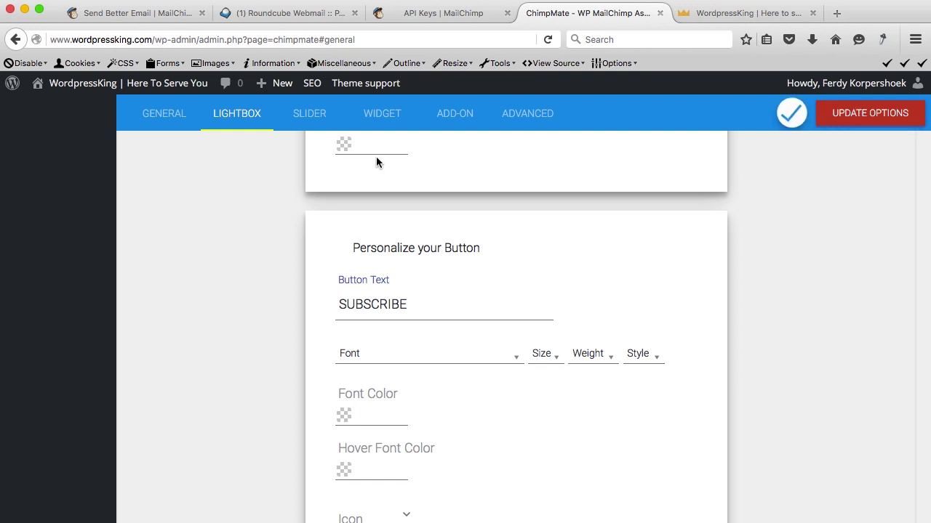
left_click(309, 114)
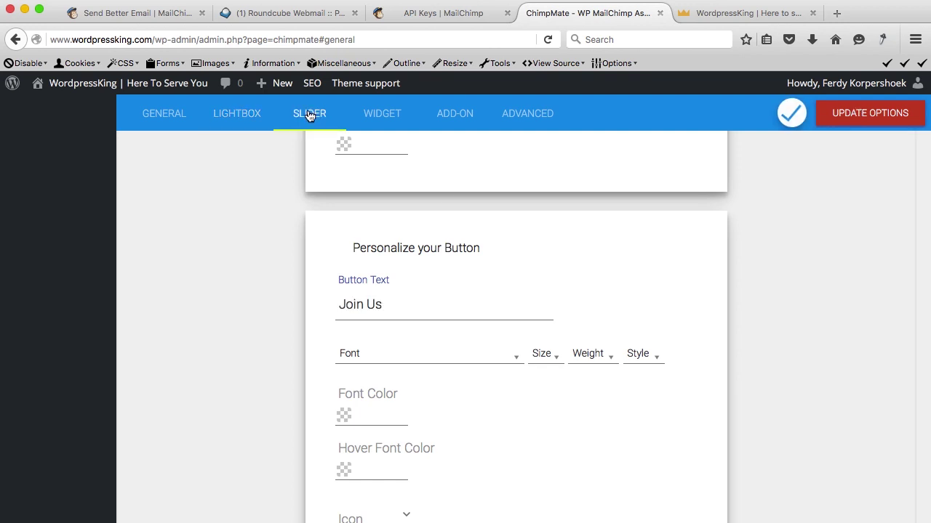
scroll(314, 223, "up", 10)
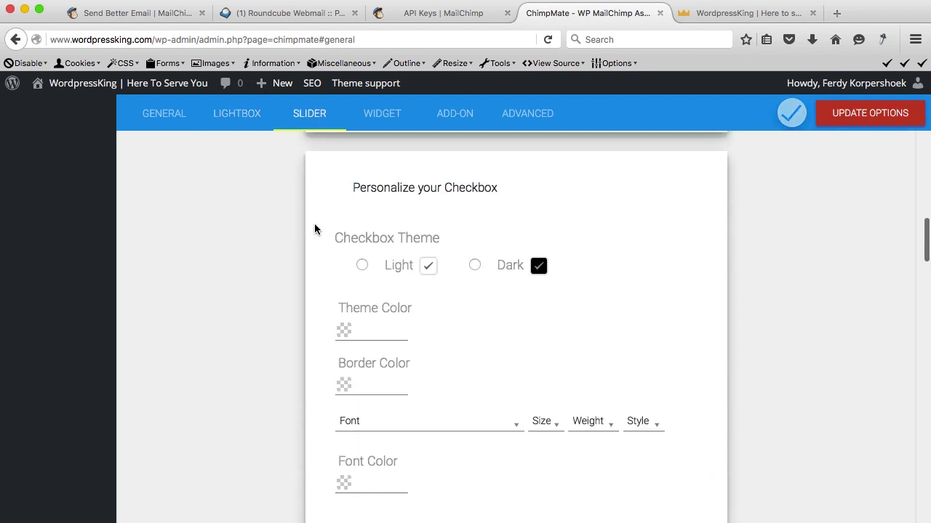
scroll(315, 227, "up", 10)
scroll(314, 227, "down", 5)
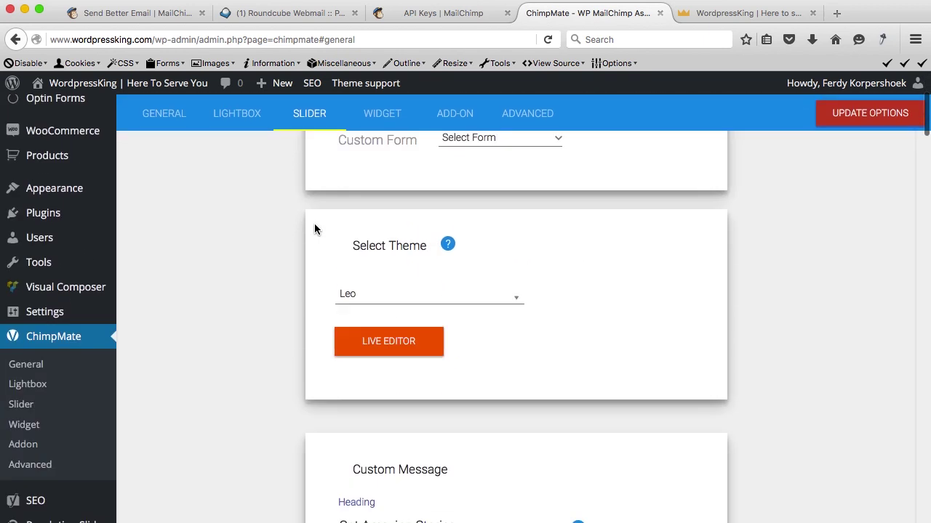
scroll(315, 227, "up", 1)
scroll(315, 228, "down", 5)
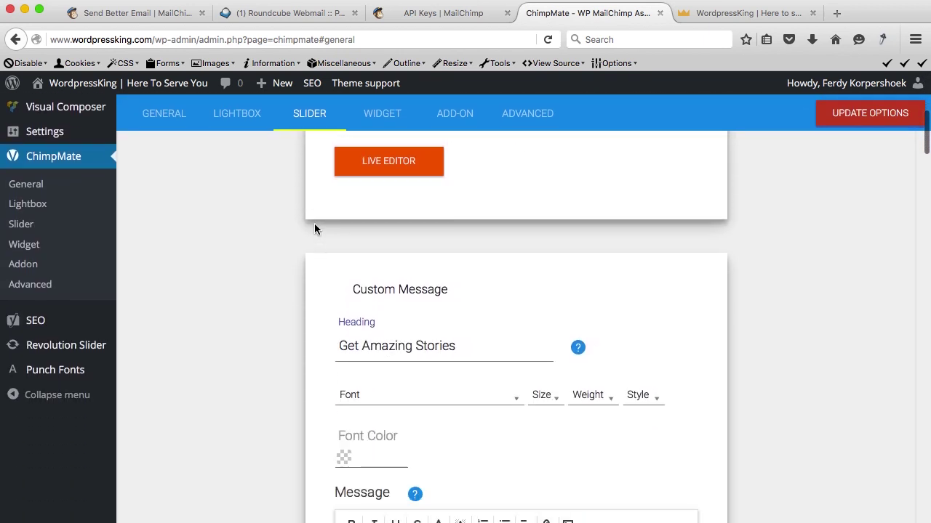
scroll(315, 230, "down", 1)
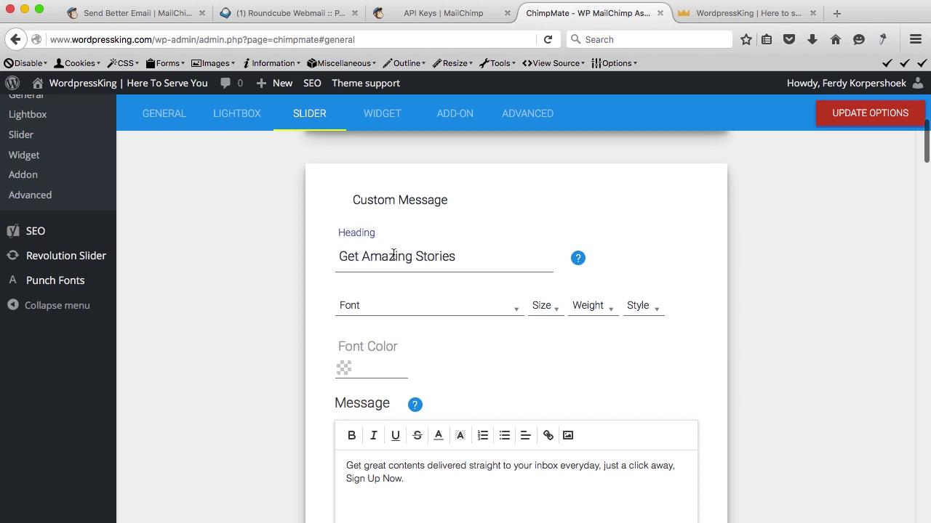
scroll(383, 295, "down", 12)
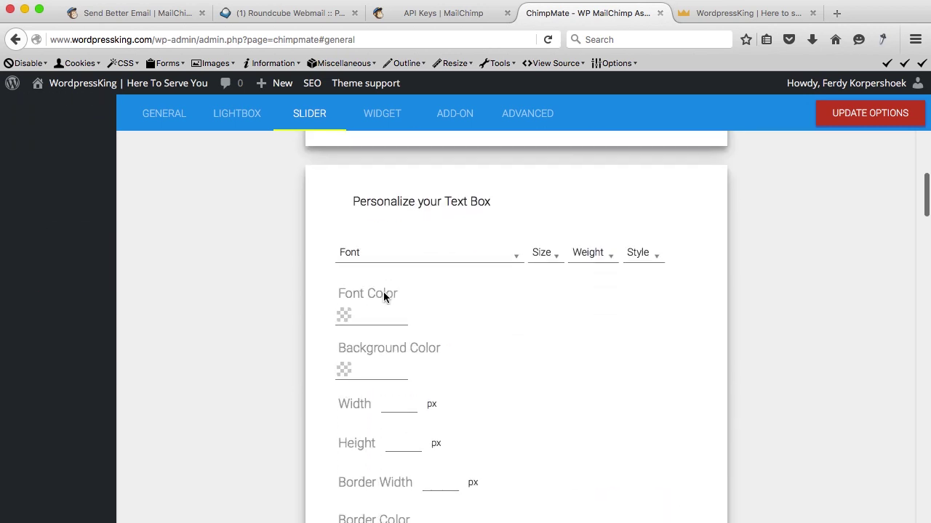
scroll(383, 292, "up", 10)
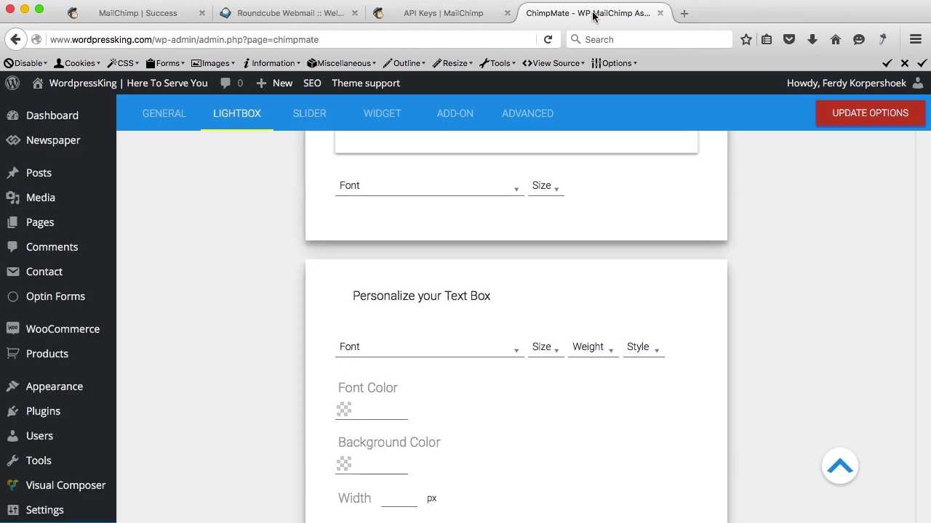
Close the ChimpMate tab and browse the Basic layouts on MailChimp's Create Template page.
left_click(660, 14)
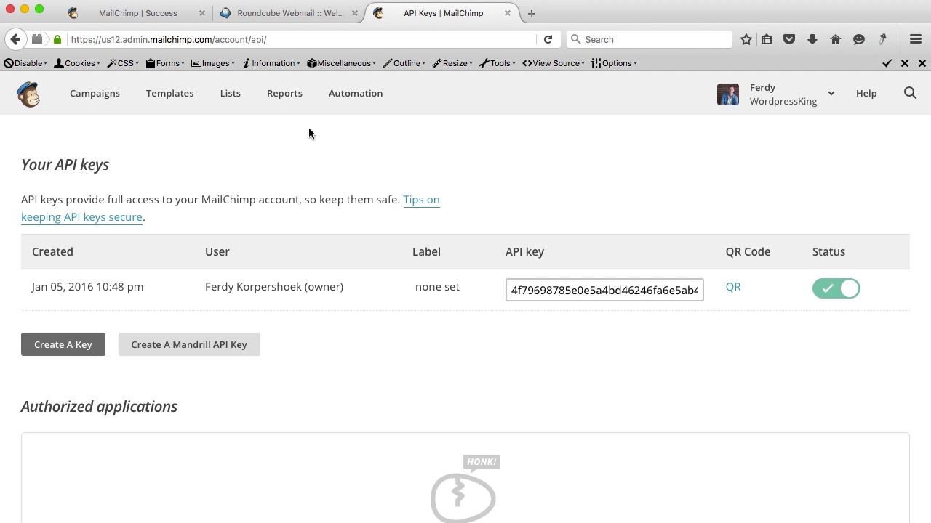
left_click(166, 101)
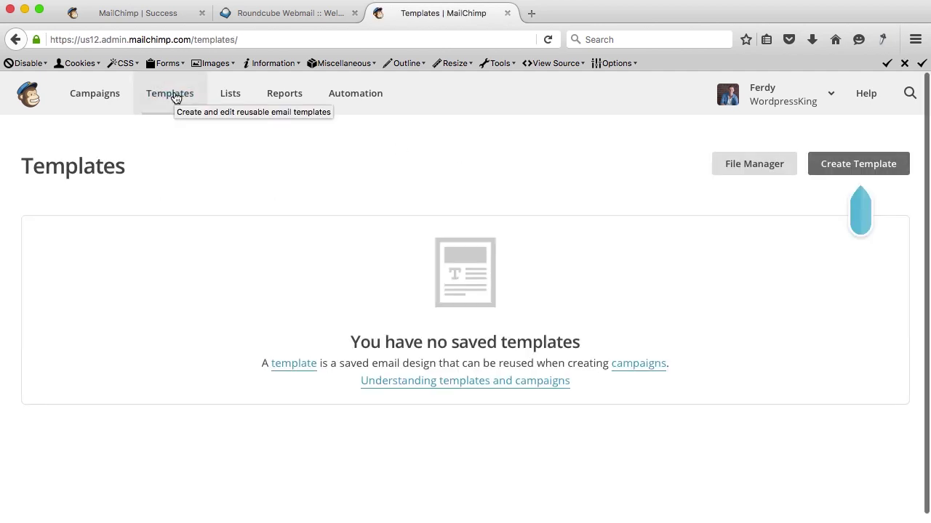
left_click(865, 164)
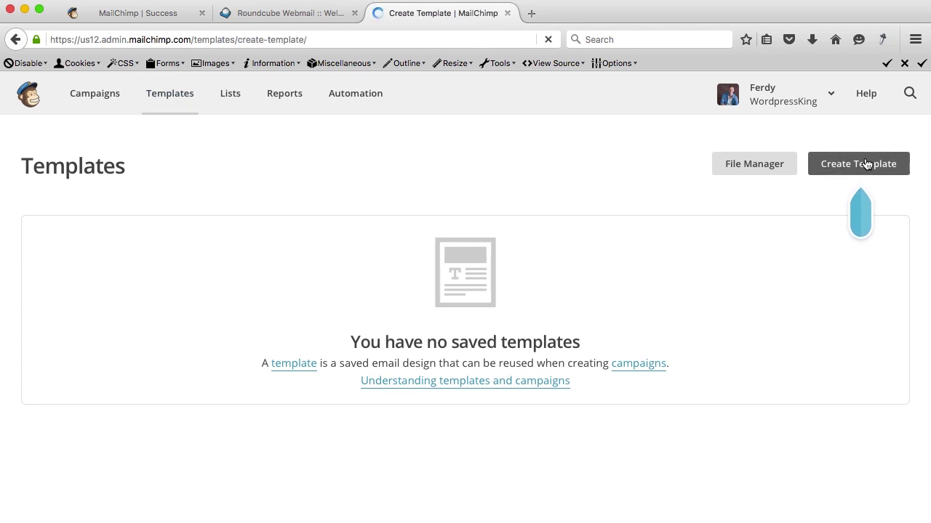
scroll(394, 288, "down", 5)
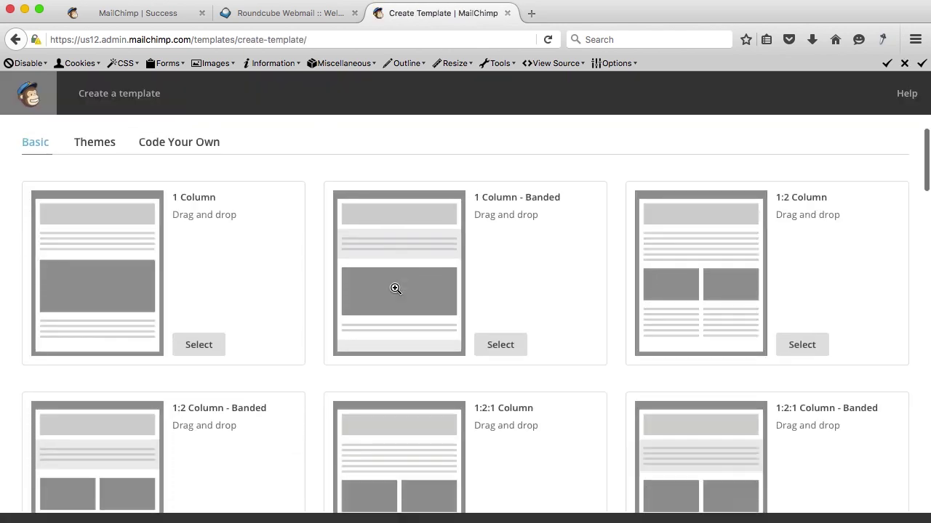
scroll(395, 289, "down", 6)
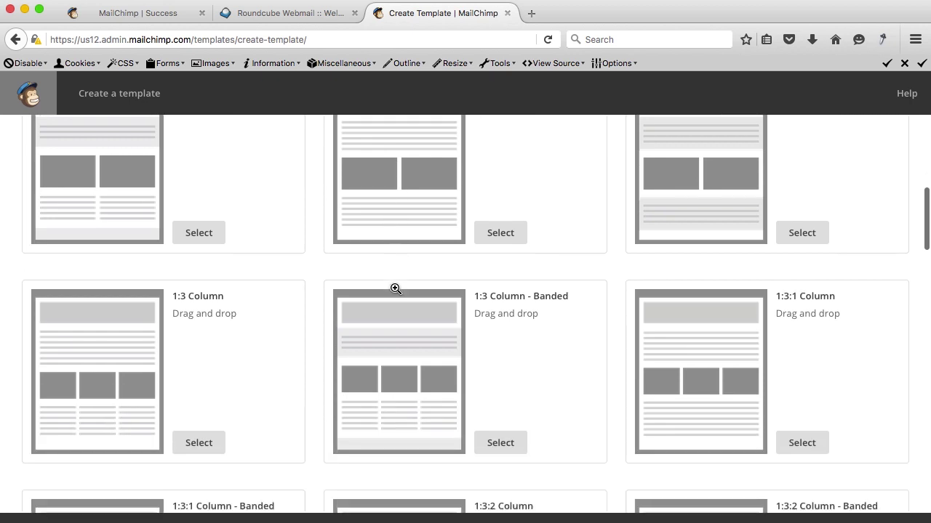
scroll(394, 291, "down", 2)
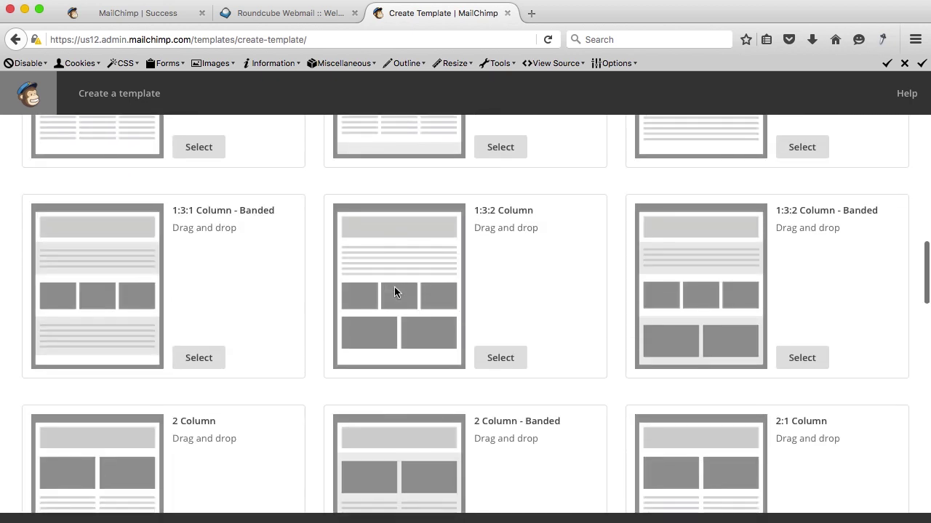
scroll(364, 276, "down", 10)
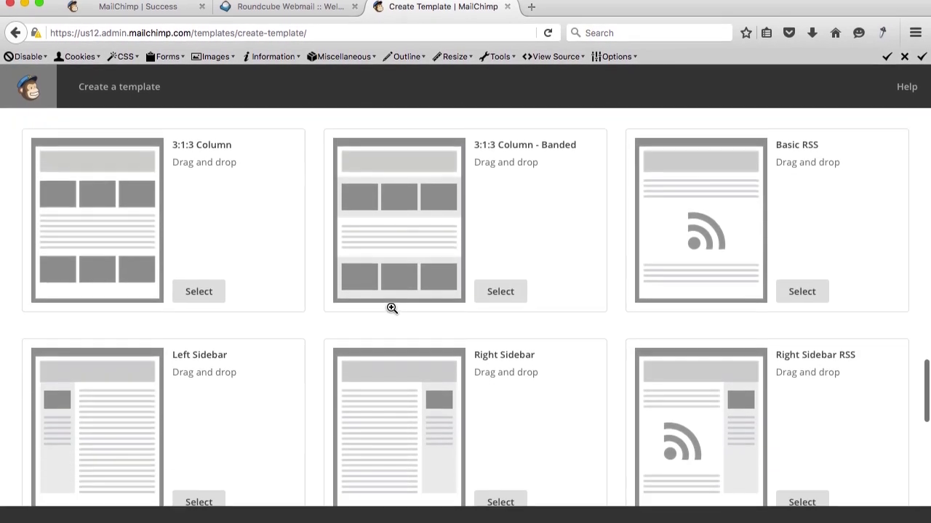
scroll(392, 311, "up", 10)
scroll(391, 297, "up", 12)
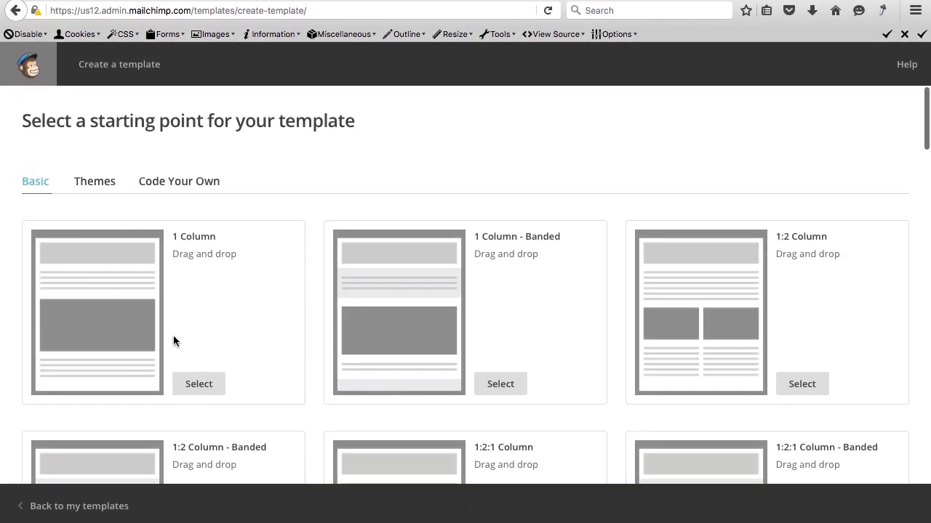
Start a new email template from the 1 Column basic layout.
left_click(207, 390)
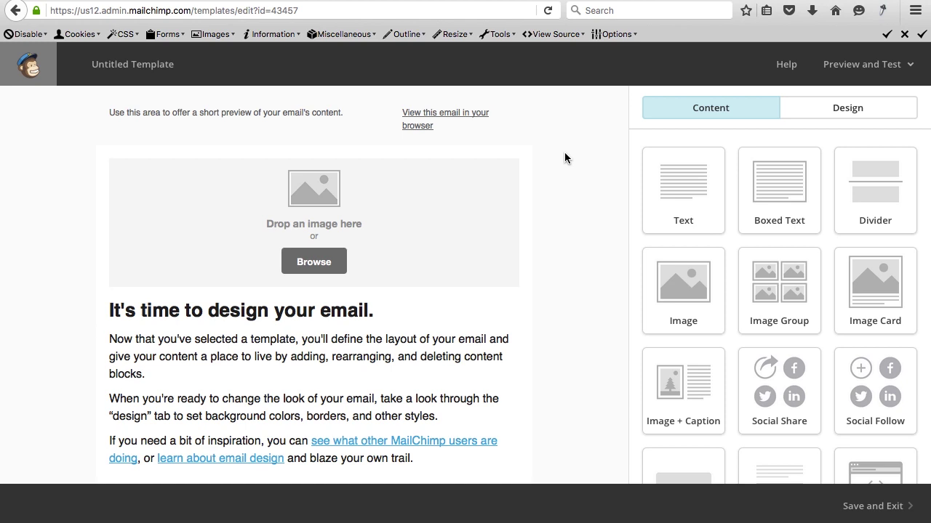
mouse_move(369, 163)
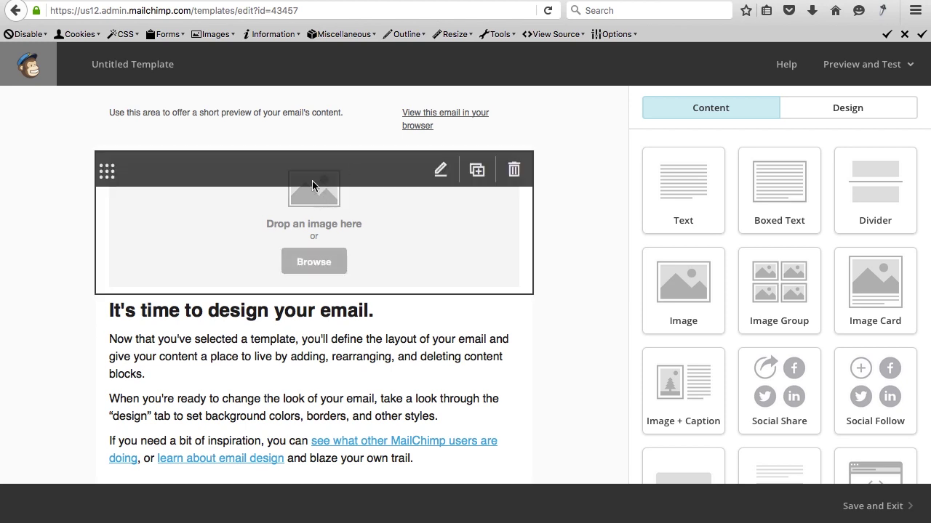
mouse_move(223, 120)
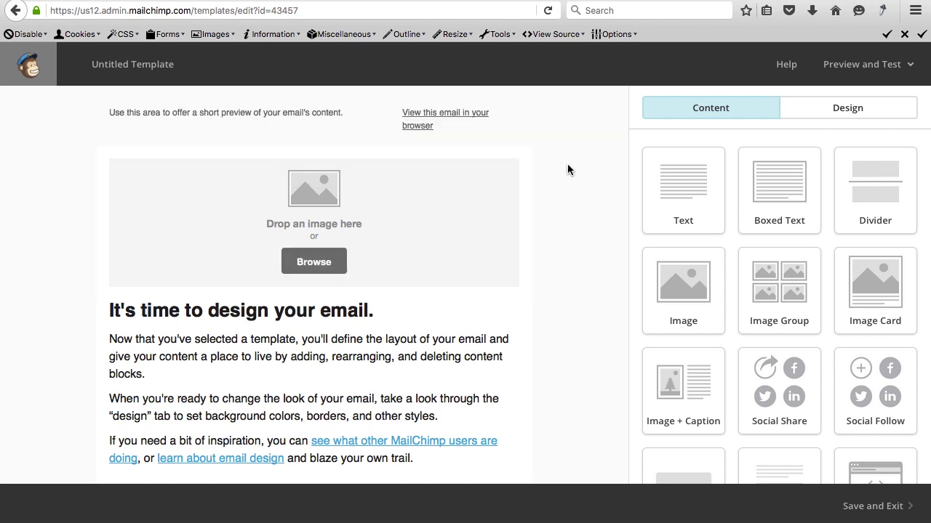
mouse_move(288, 129)
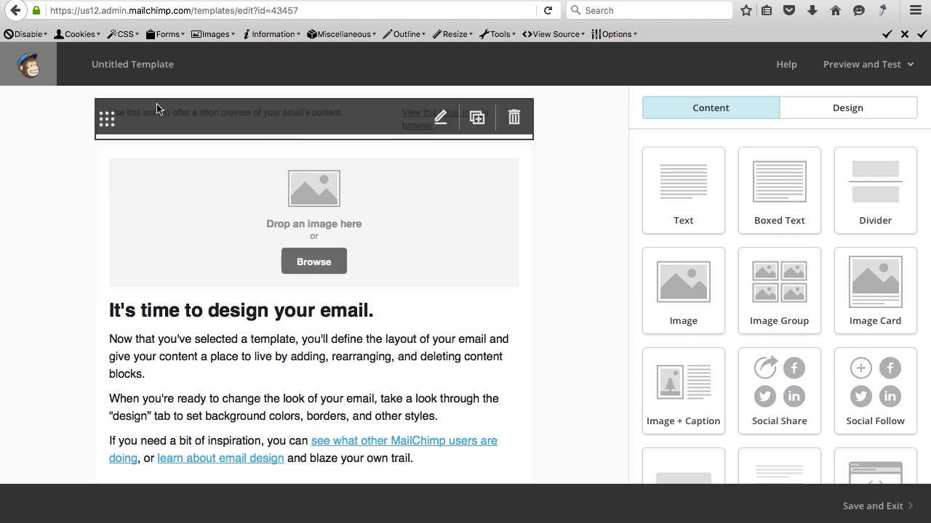
scroll(556, 189, "down", 3)
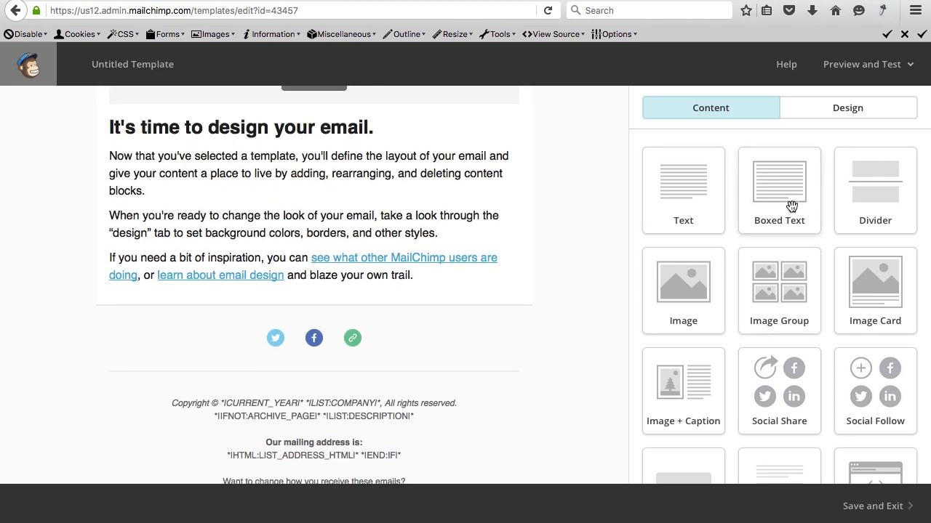
Add a Boxed Text block and an Image block below the body text.
left_click_drag(791, 207, 391, 227)
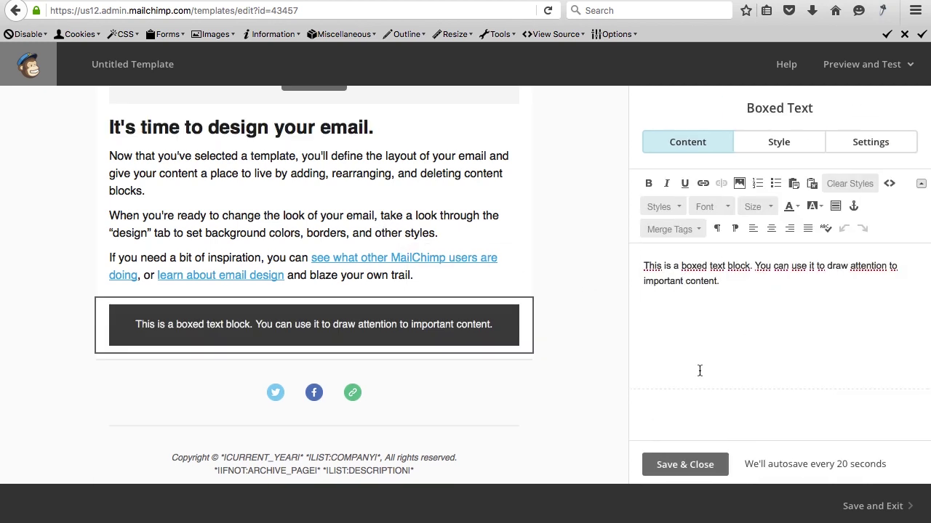
left_click(676, 464)
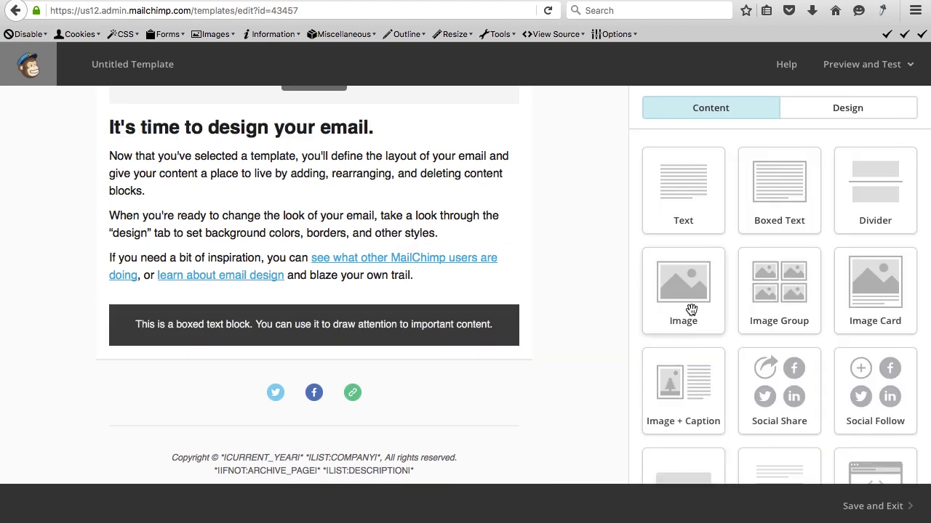
left_click_drag(690, 311, 353, 357)
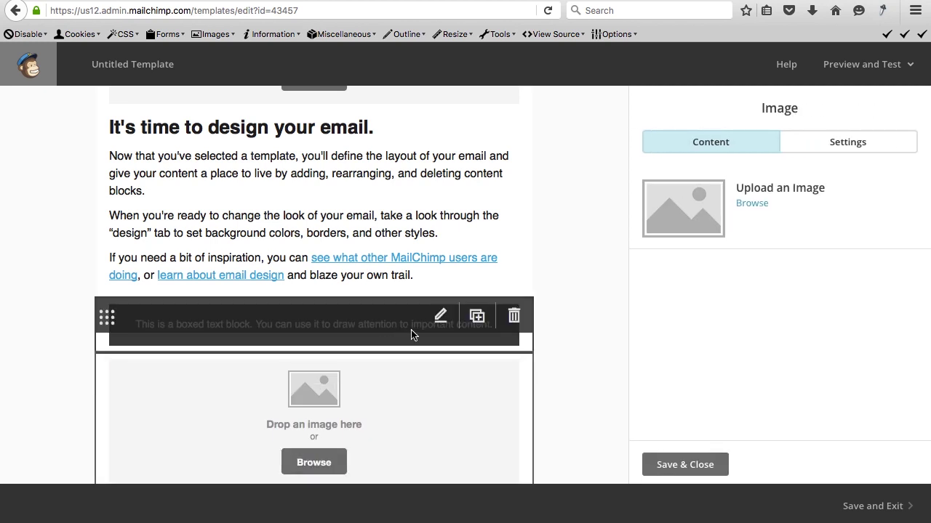
scroll(387, 328, "up", 5)
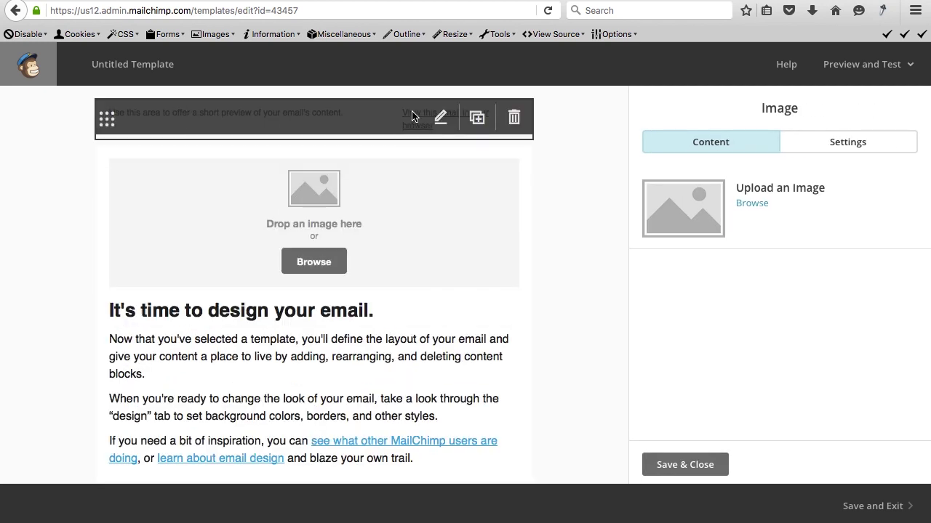
left_click(441, 118)
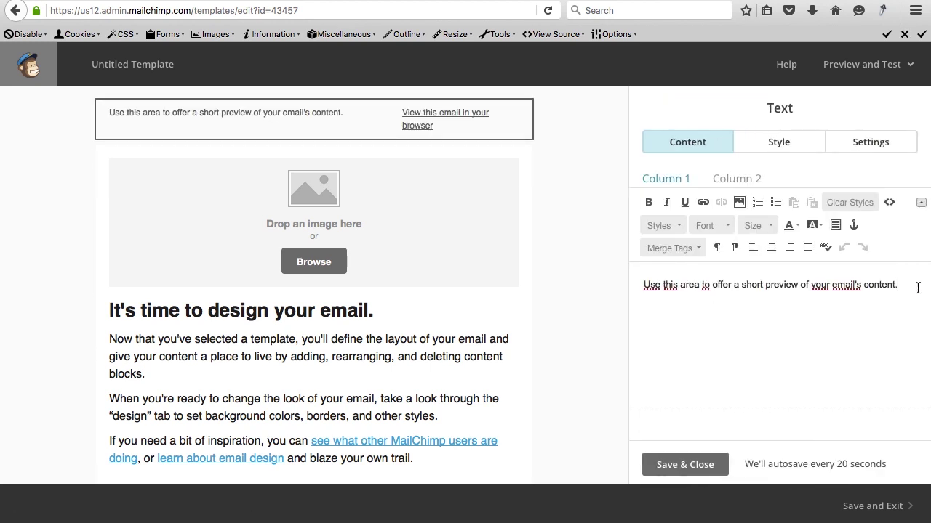
Replace the preheader text with 'This is the Newsletter of WordpressKing.com'.
left_click_drag(914, 288, 633, 281)
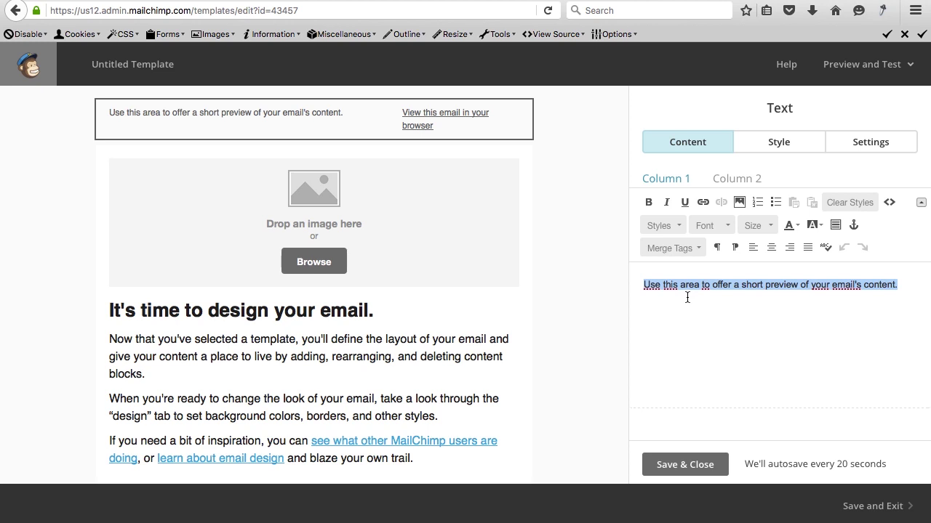
type("Th")
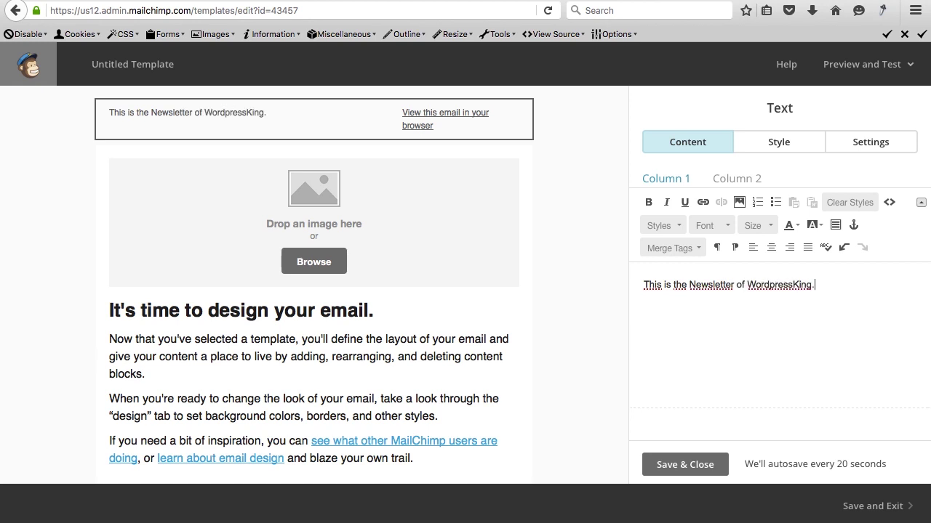
left_click(712, 460)
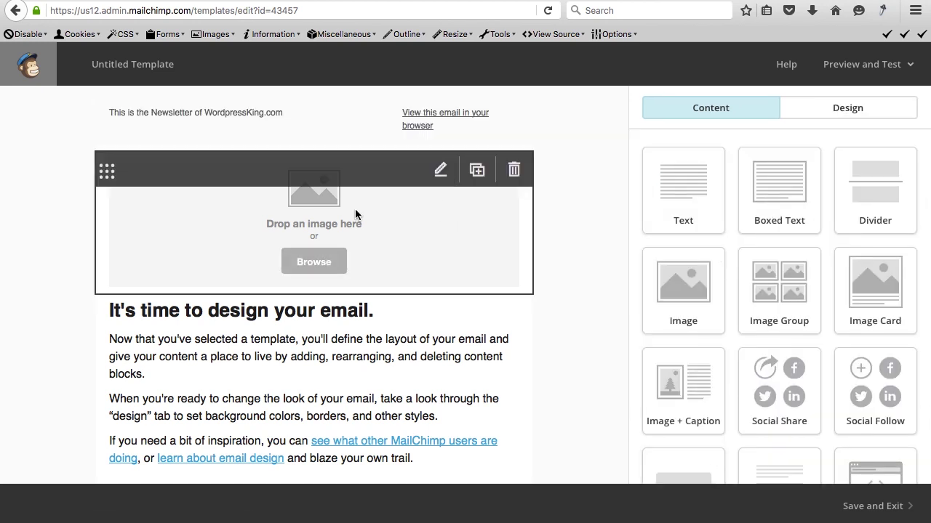
Insert the Wordpressking logo PNG from the File Manager into the top image block.
left_click(315, 263)
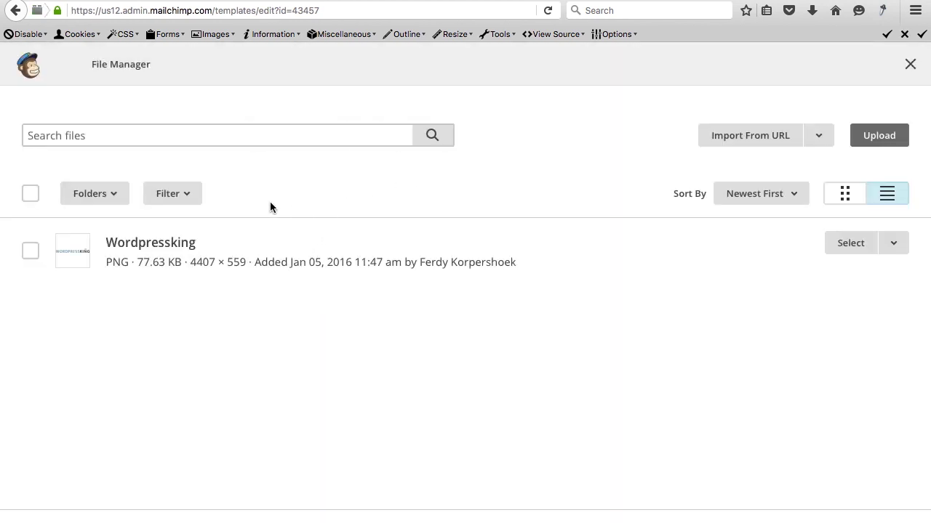
left_click(31, 251)
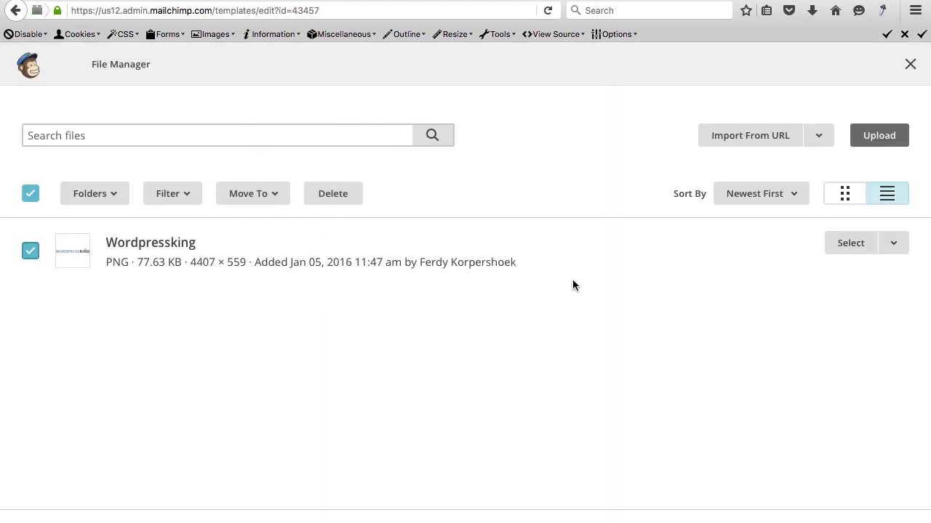
left_click(837, 247)
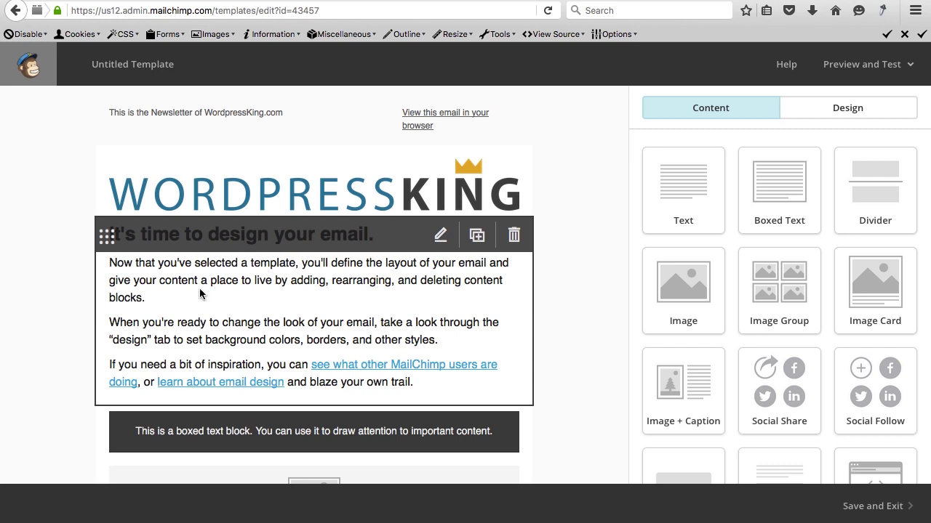
Delete the sample text, boxed text and empty image blocks, confirming each removal.
left_click(513, 235)
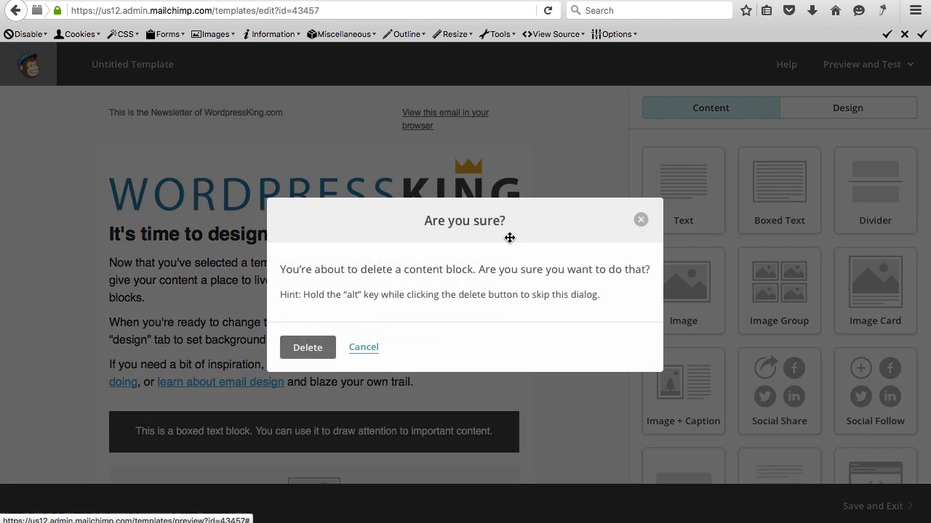
left_click(307, 347)
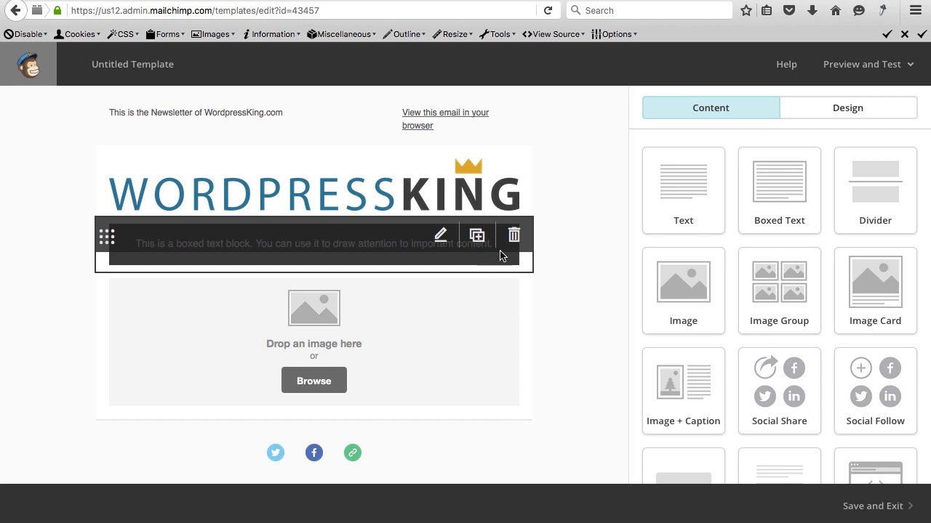
left_click(515, 236)
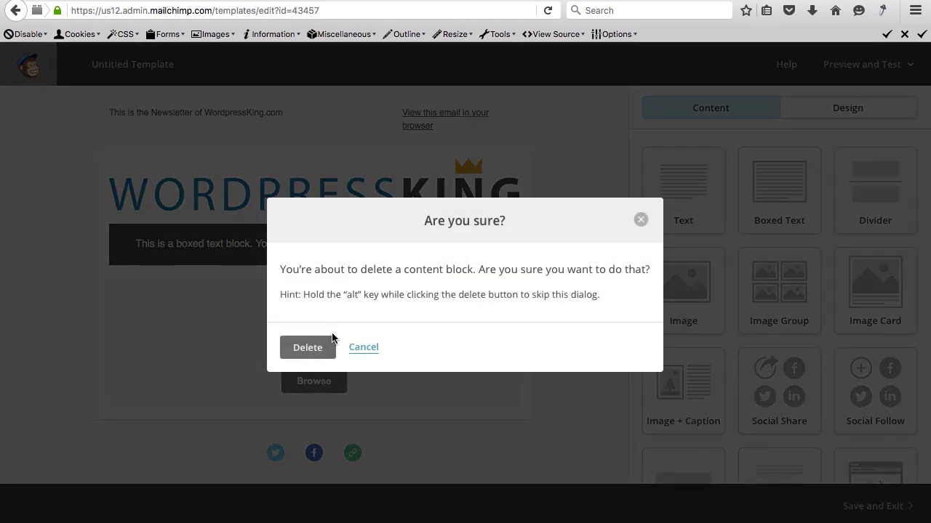
left_click(319, 349)
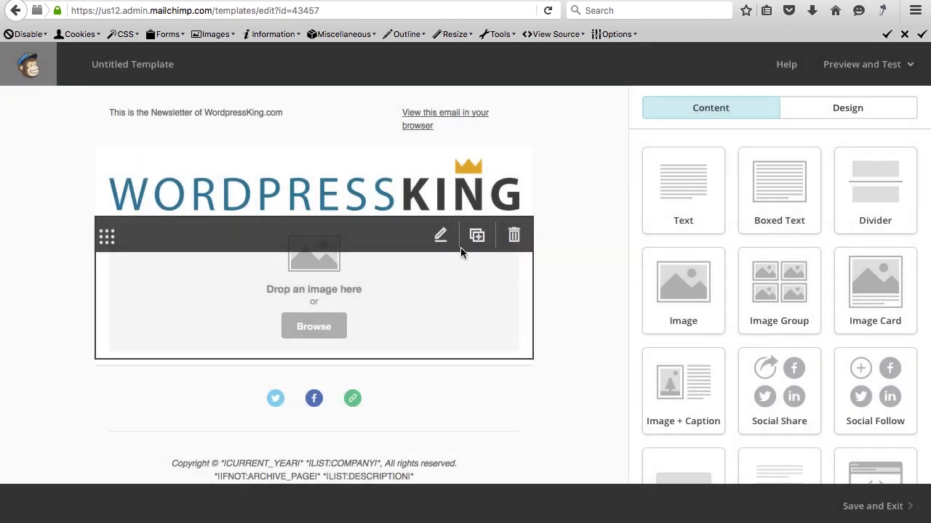
left_click(513, 236)
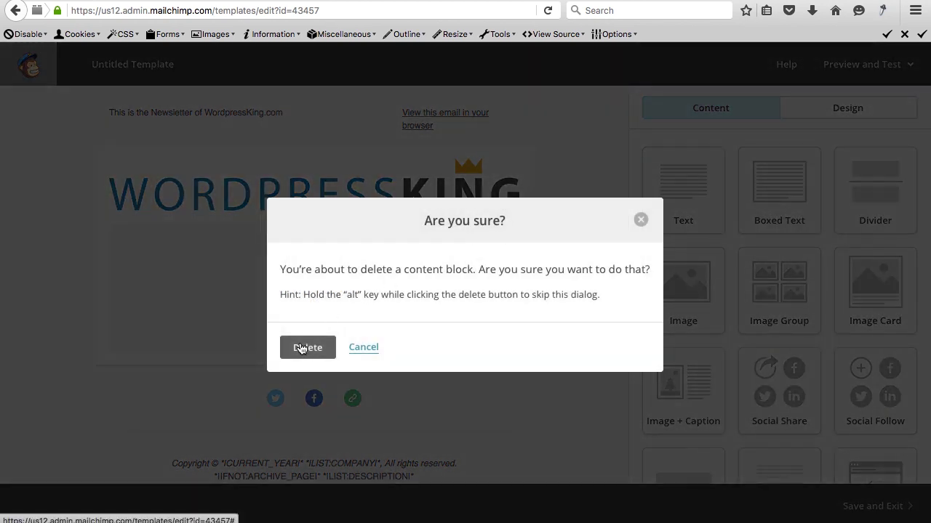
left_click(302, 346)
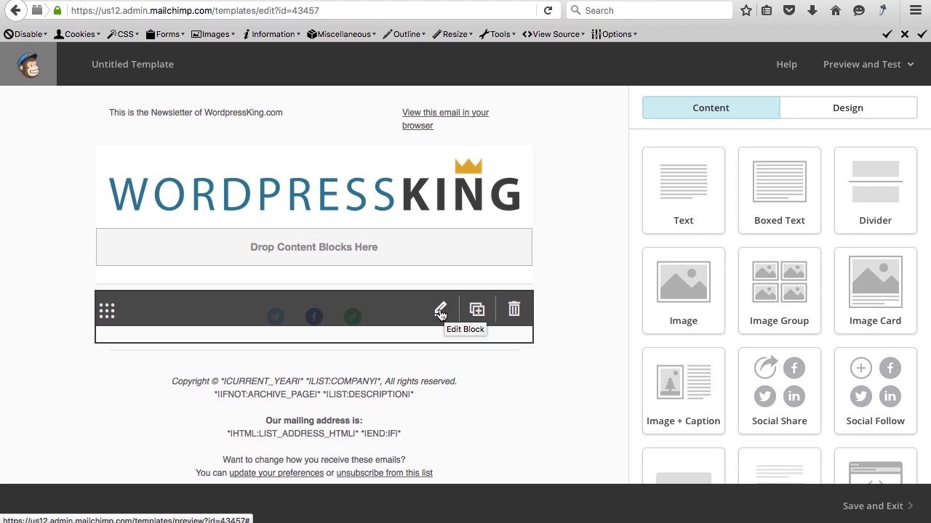
In the Social Follow block, extend the Twitter URL with the account name and add link text.
left_click(441, 312)
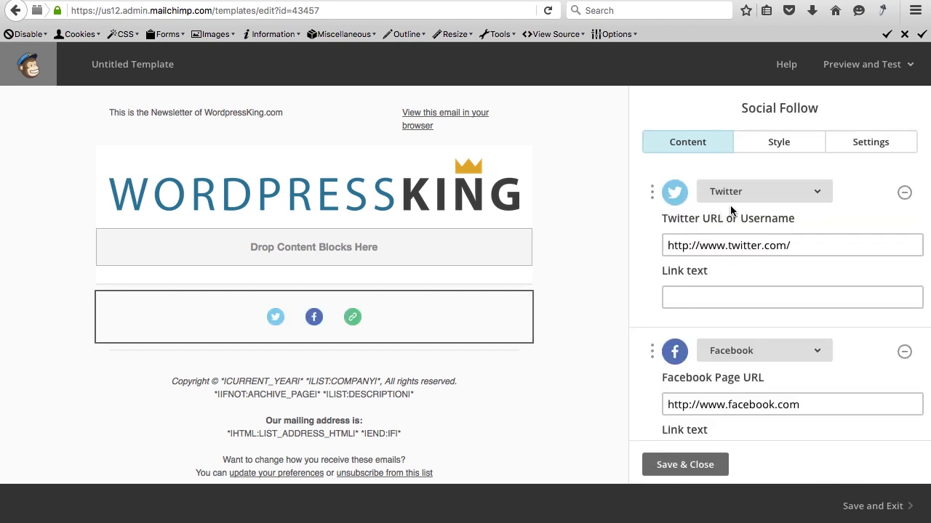
scroll(763, 222, "down", 1)
scroll(763, 222, "up", 1)
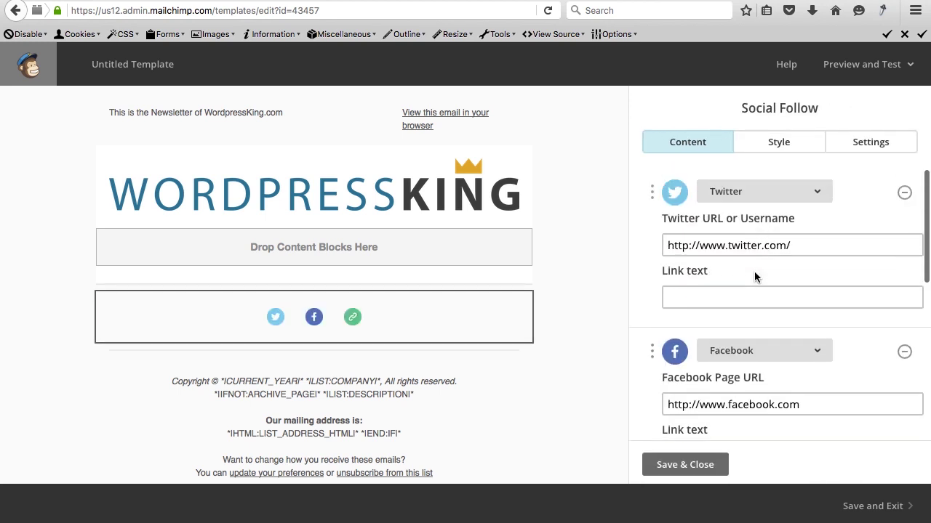
scroll(754, 271, "down", 4)
scroll(754, 272, "down", 3)
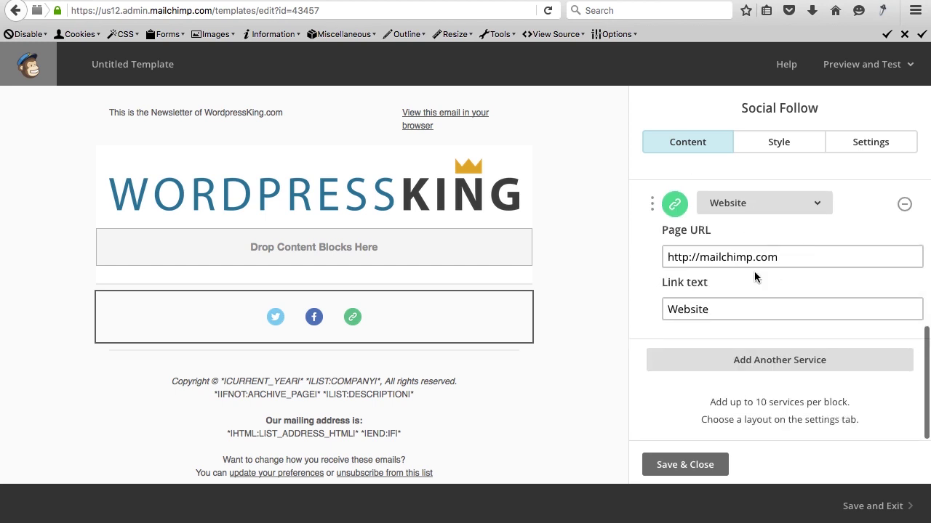
scroll(754, 271, "up", 8)
left_click(806, 245)
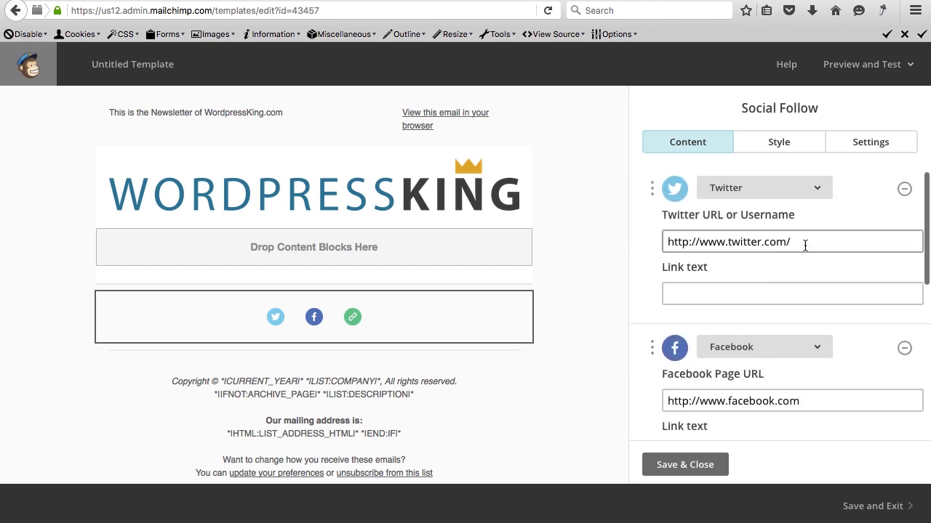
type("WordpressKing")
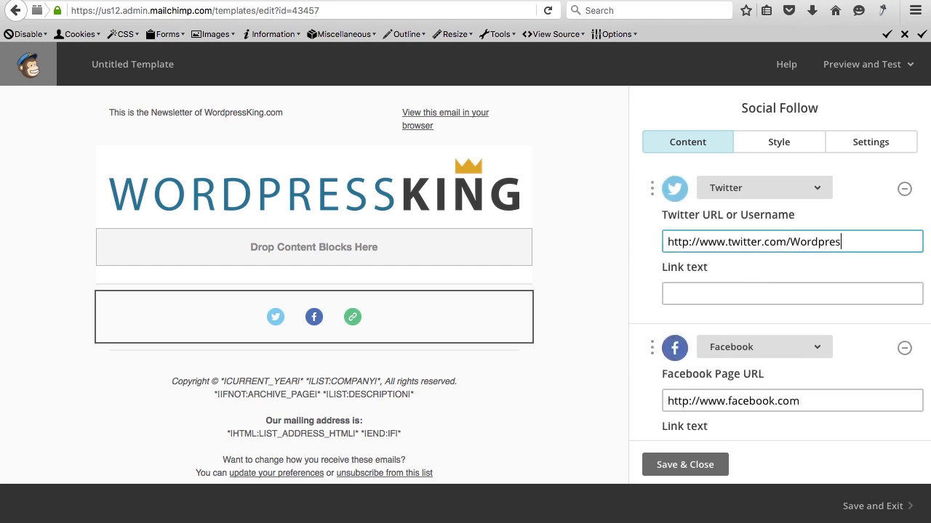
left_click(773, 293)
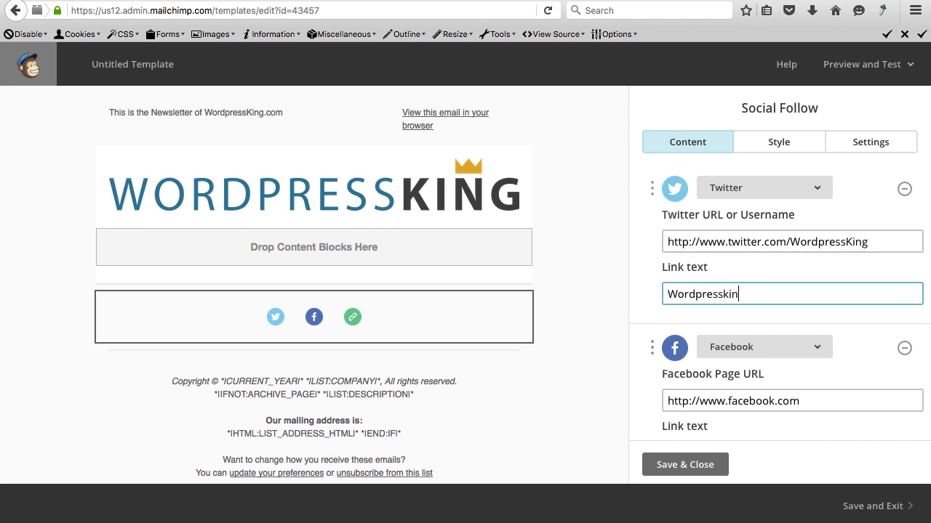
key("Tab")
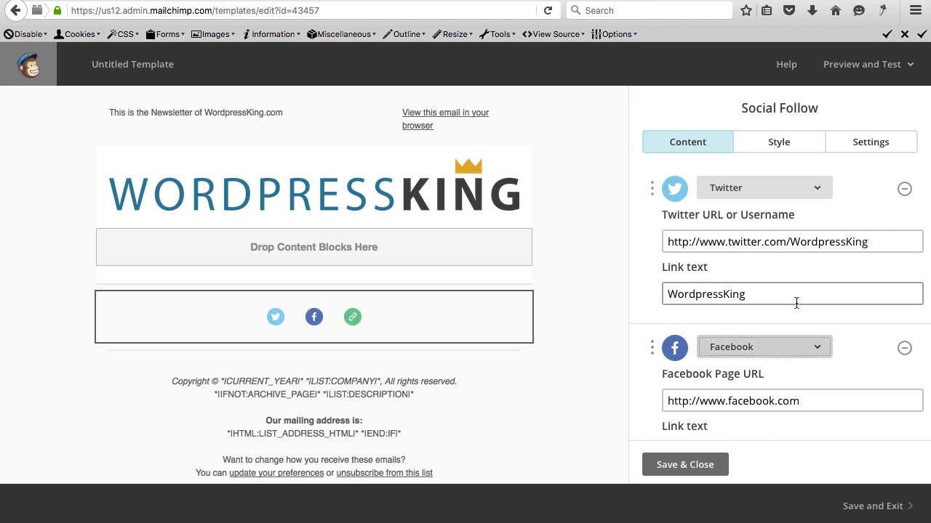
Paste the WordpressKing Facebook page URL and set its link text to 'Facebook'.
scroll(795, 303, "down", 3)
triple_click(808, 271)
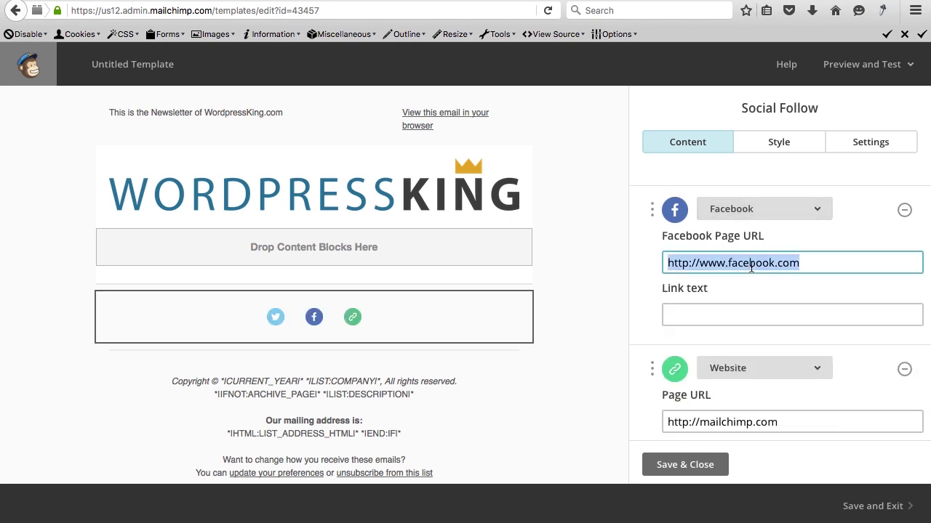
type("https://www.facebook.com/wordpresskingcom/")
key("Tab")
type("Fa")
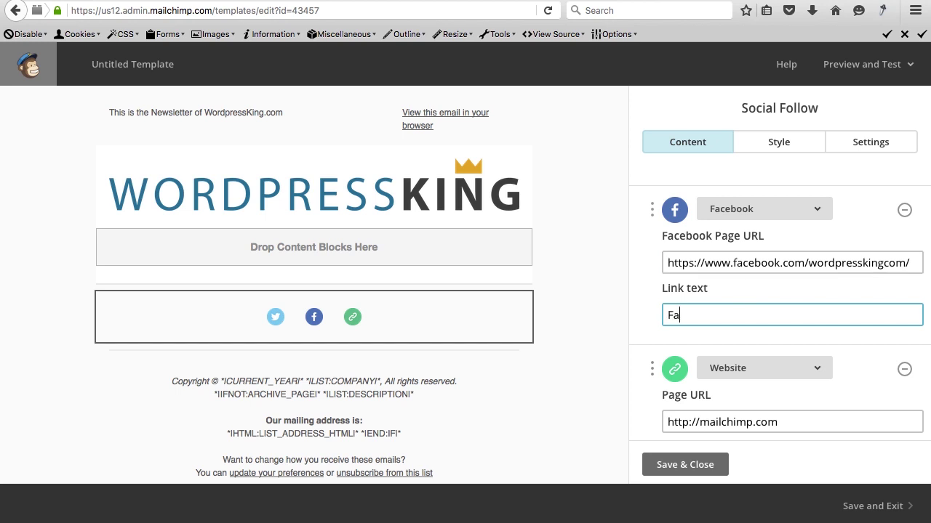
type("cebook")
Replace the placeholder website URL with a new web address.
scroll(762, 292, "down", 3)
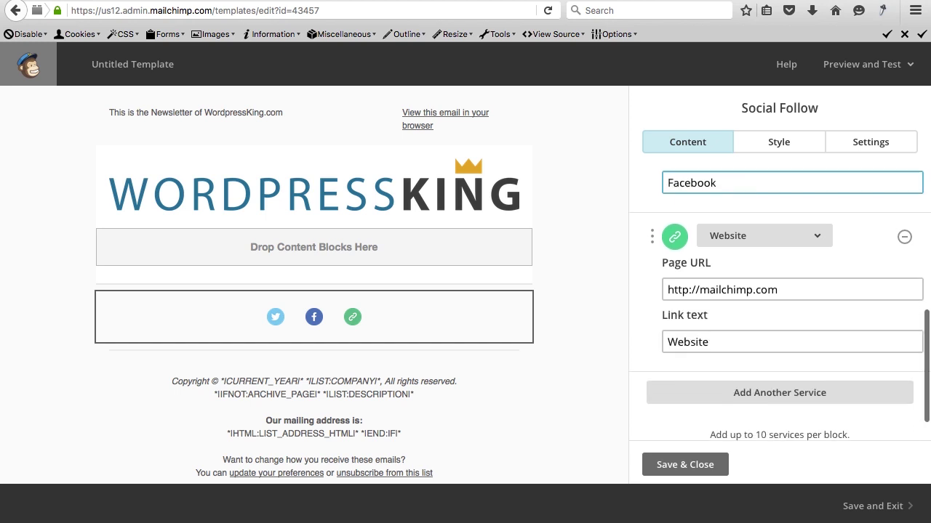
triple_click(762, 288)
type("h")
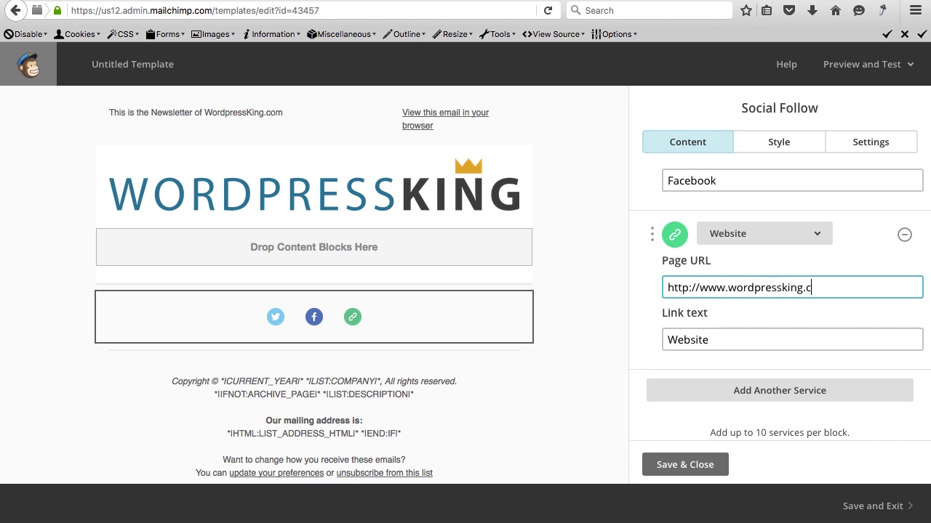
scroll(771, 302, "down", 1)
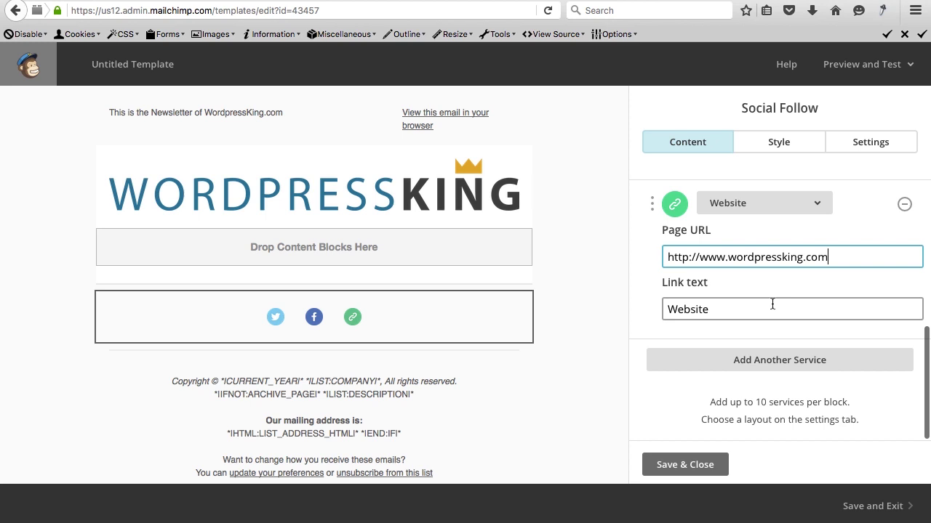
Add another service and replace its placeholder with the contact e-mail address.
left_click(771, 359)
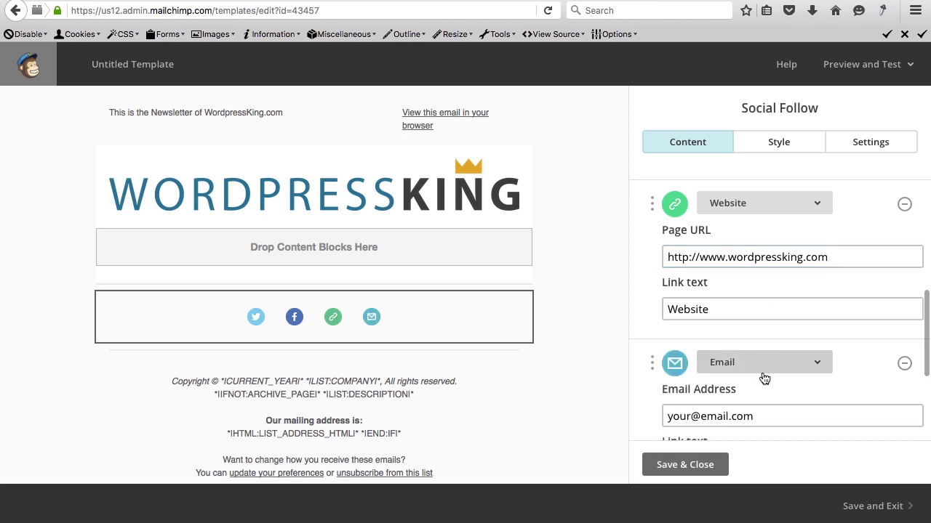
left_click(756, 418)
key("super+a")
type("inf")
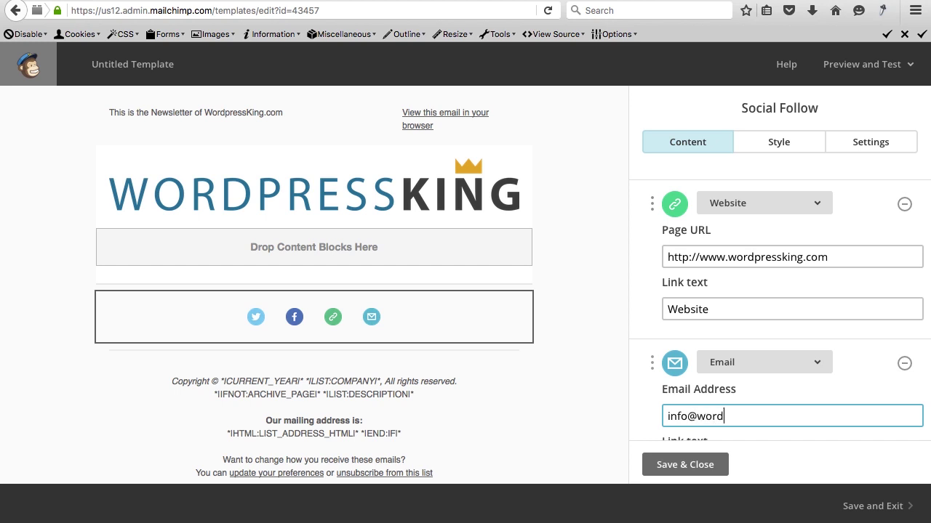
scroll(709, 407, "down", 4)
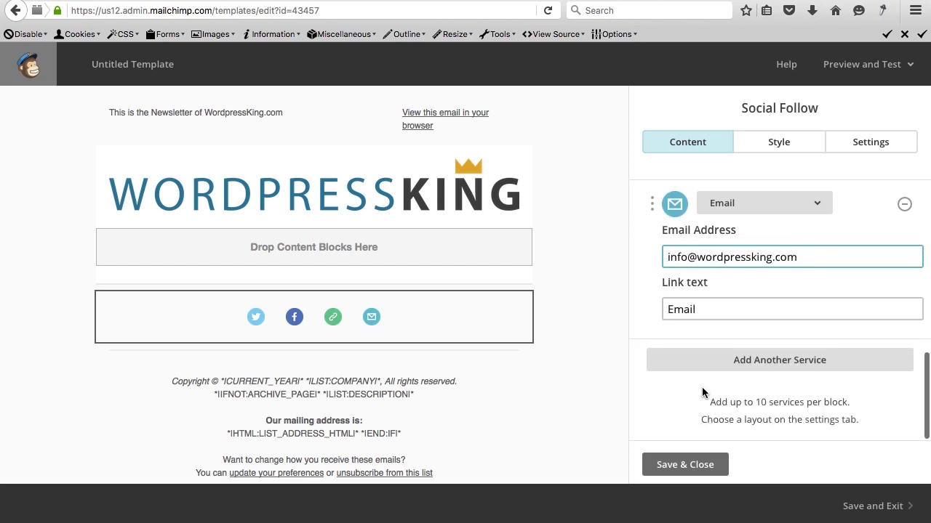
Add a fifth follow service and set it to YouTube.
left_click(733, 364)
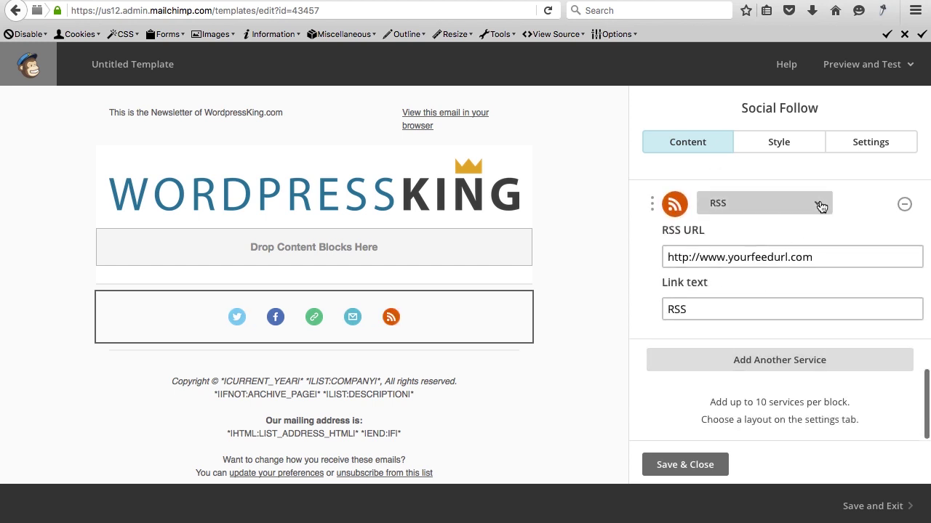
left_click(819, 204)
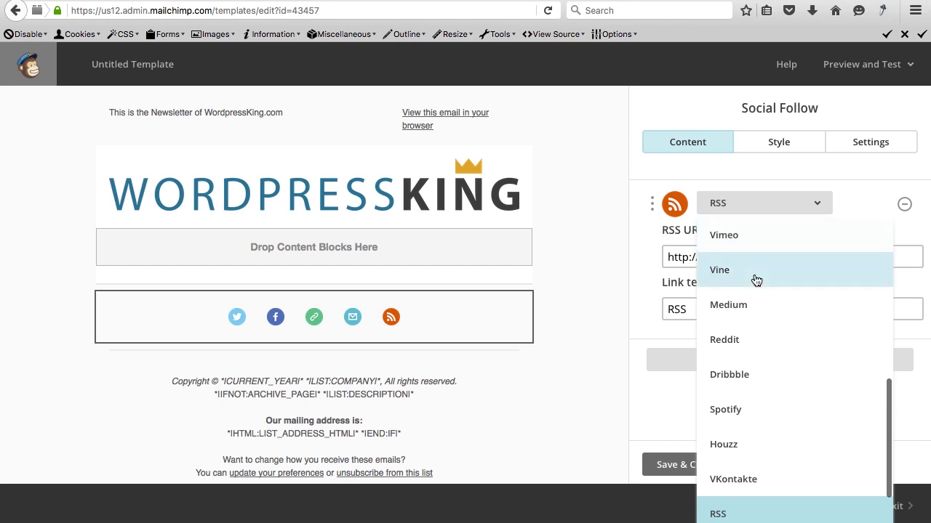
scroll(763, 329, "down", 2)
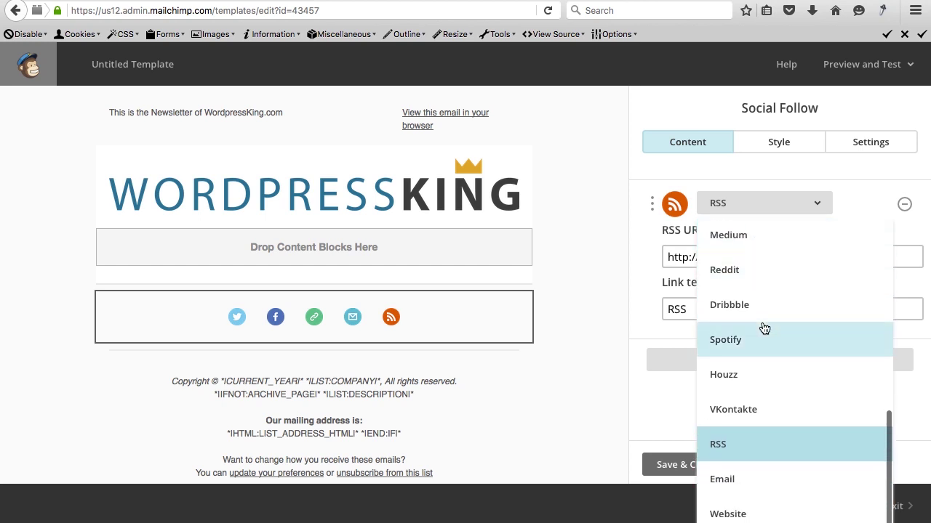
scroll(744, 450, "up", 5)
scroll(744, 451, "up", 5)
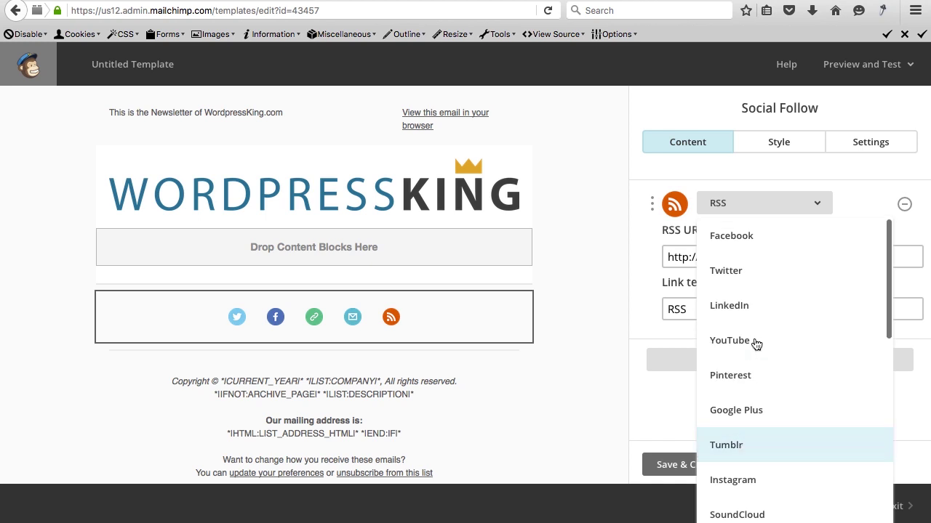
left_click(748, 342)
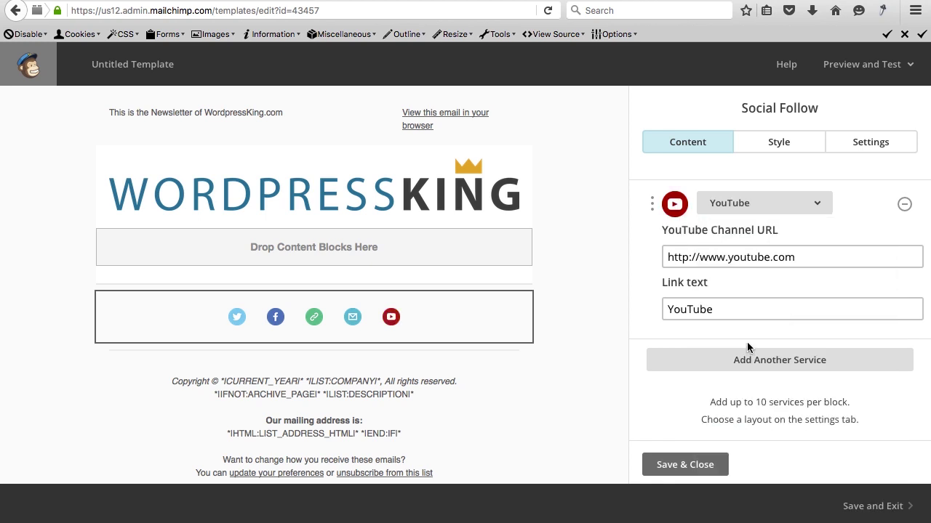
Copy the WordpressKing YouTube channel address and return to the template's YouTube URL field.
key("super+t")
type("youtube.com")
key("Return")
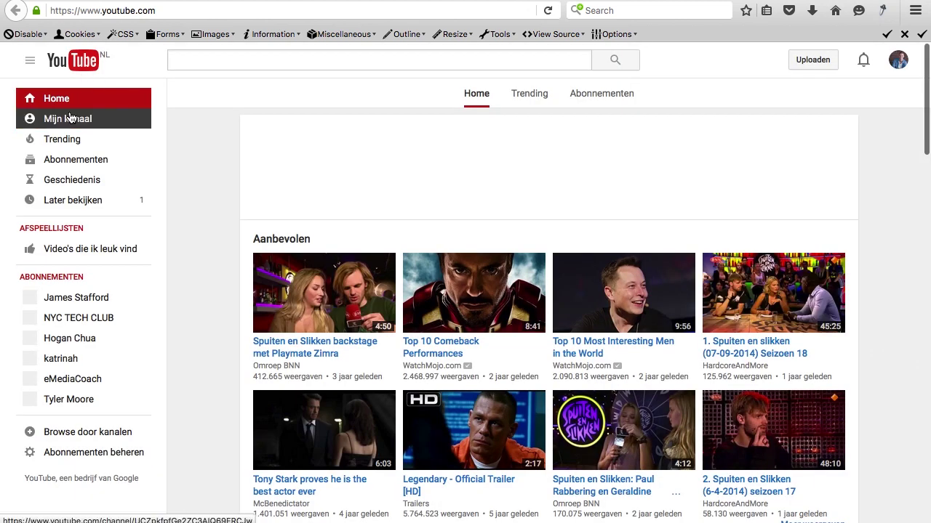
left_click(70, 119)
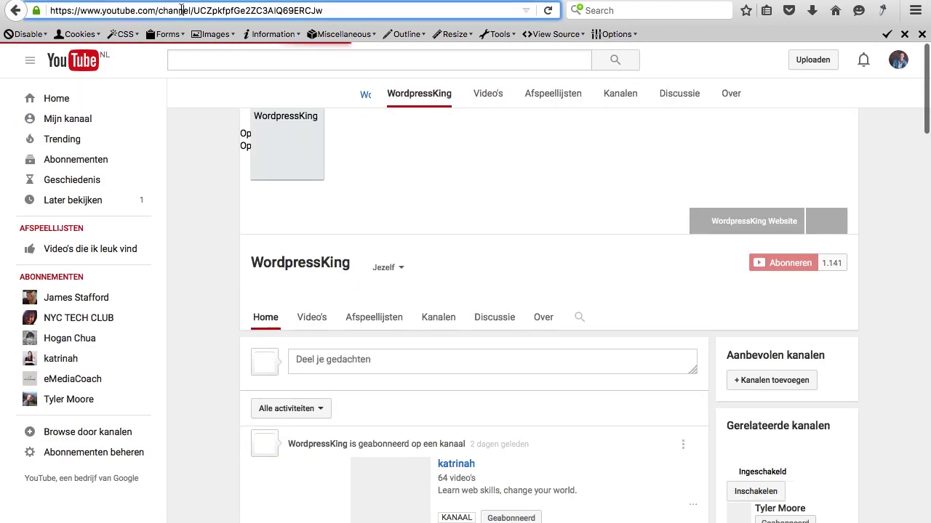
left_click(182, 10)
key("ctrl+c")
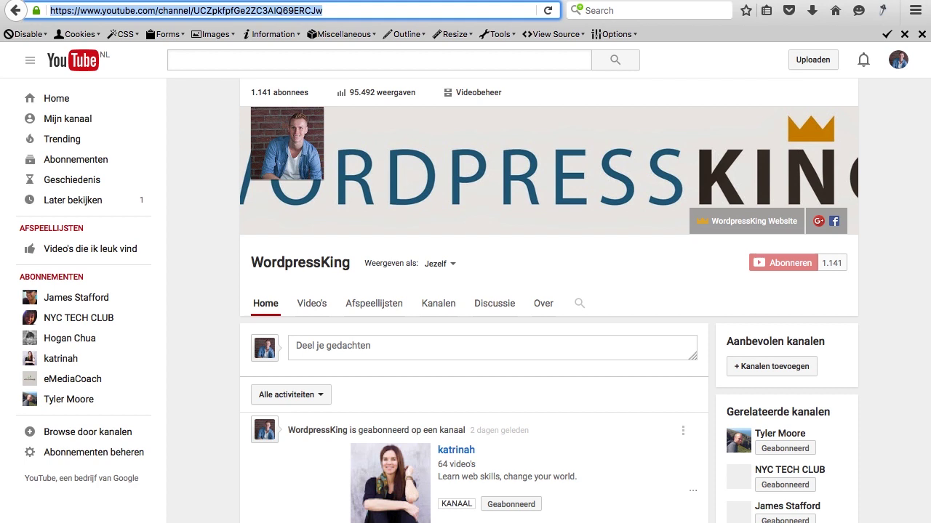
key("ctrl+Tab")
left_click(748, 257)
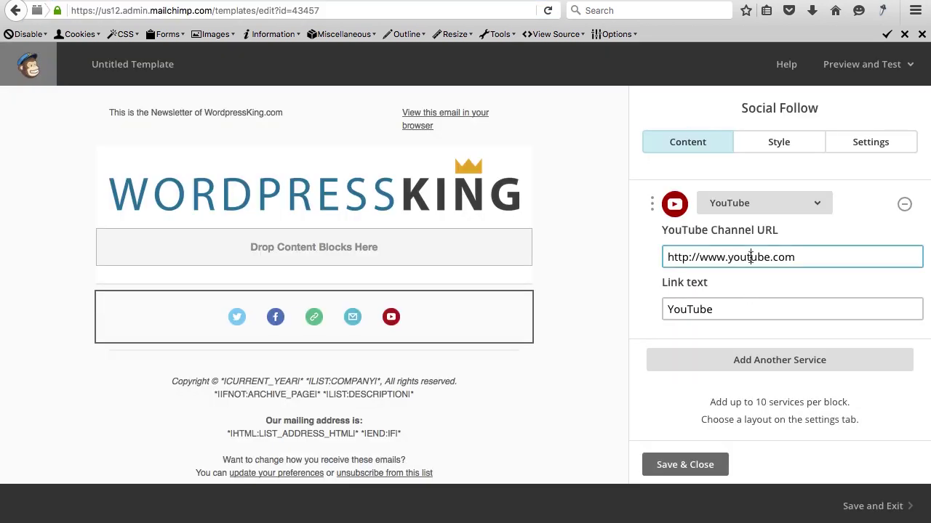
Paste the channel address into the YouTube URL field and move YouTube under Twitter.
key("ctrl+a")
key("ctrl+v")
key("Tab")
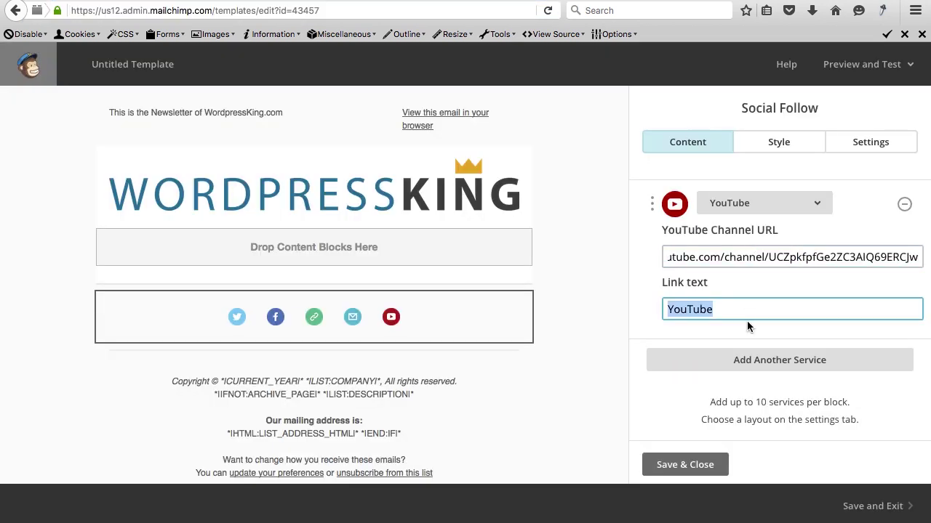
scroll(747, 320, "up", 2)
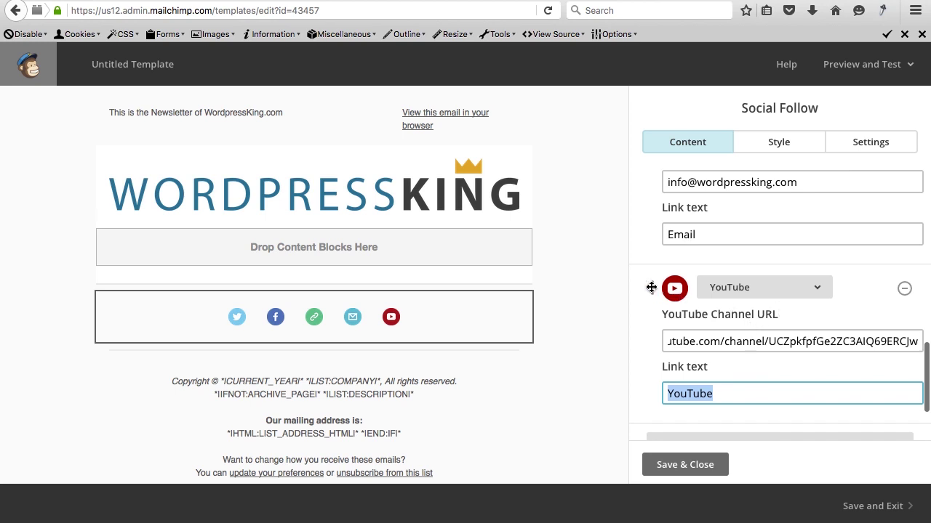
left_click_drag(651, 287, 647, 221)
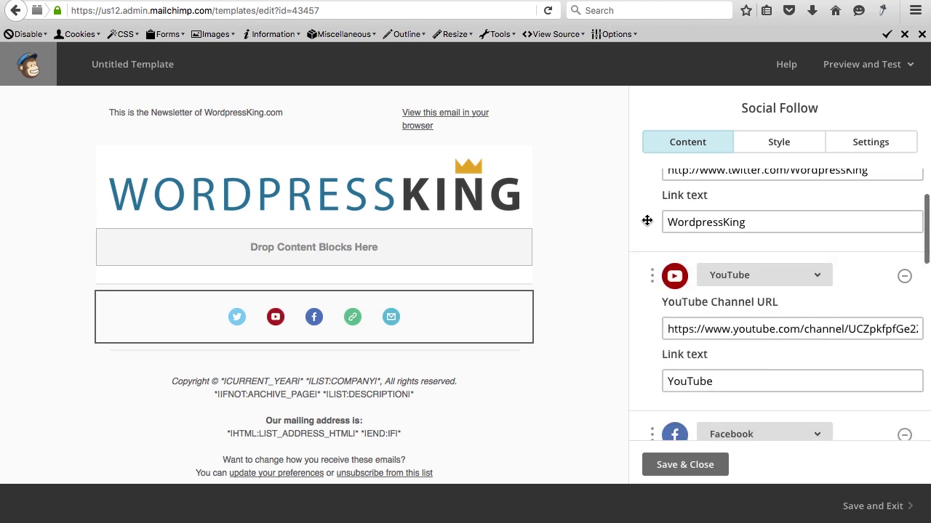
Move Facebook above YouTube so icons run Twitter, Facebook, YouTube, Website, Email, and save.
scroll(648, 270, "up", 2)
scroll(650, 312, "down", 4)
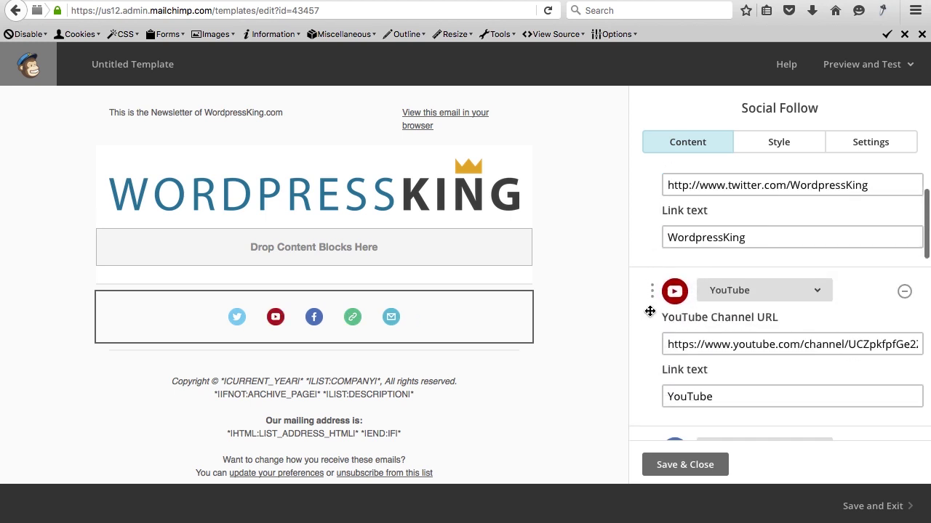
scroll(650, 312, "up", 2)
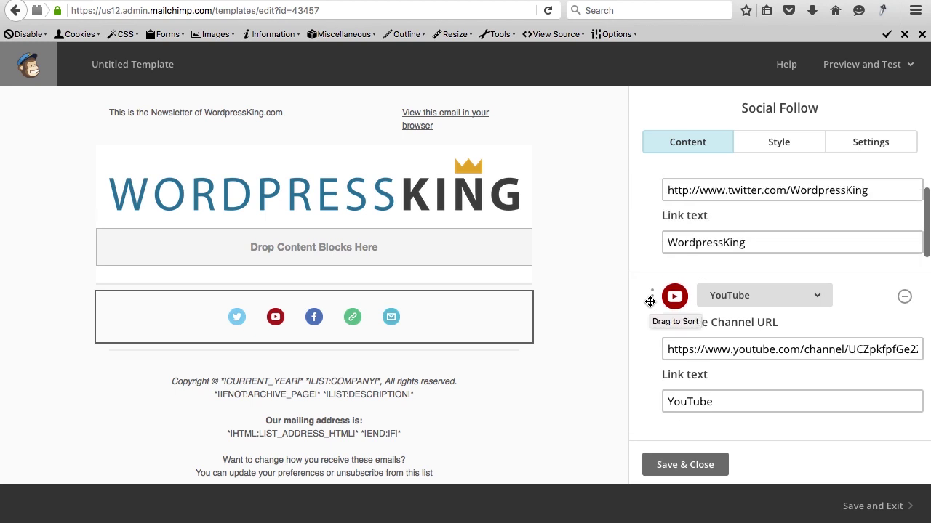
left_click_drag(650, 301, 641, 292)
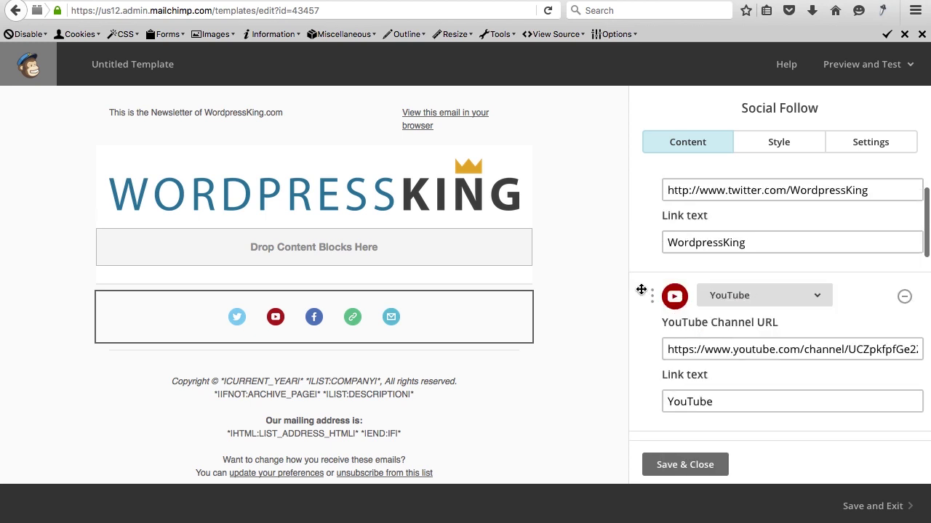
left_click_drag(652, 395, 647, 251)
mouse_move(262, 325)
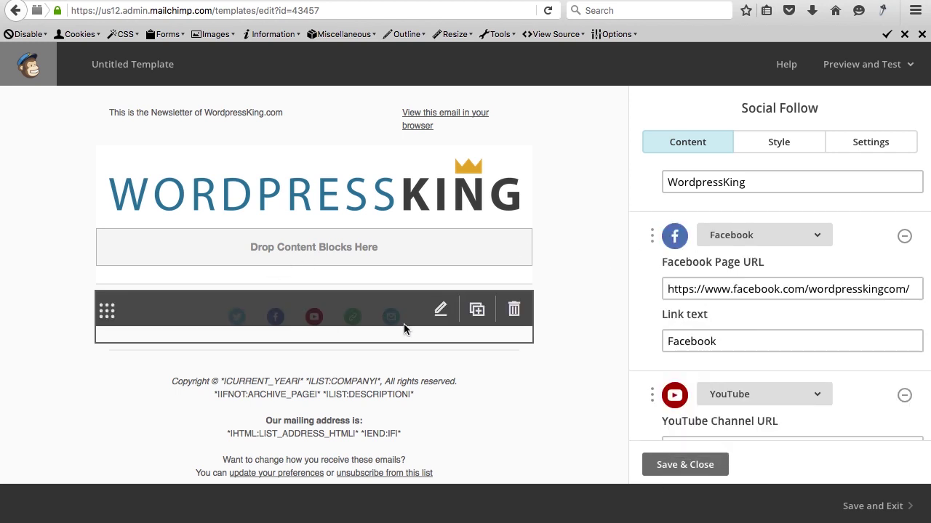
scroll(702, 308, "down", 5)
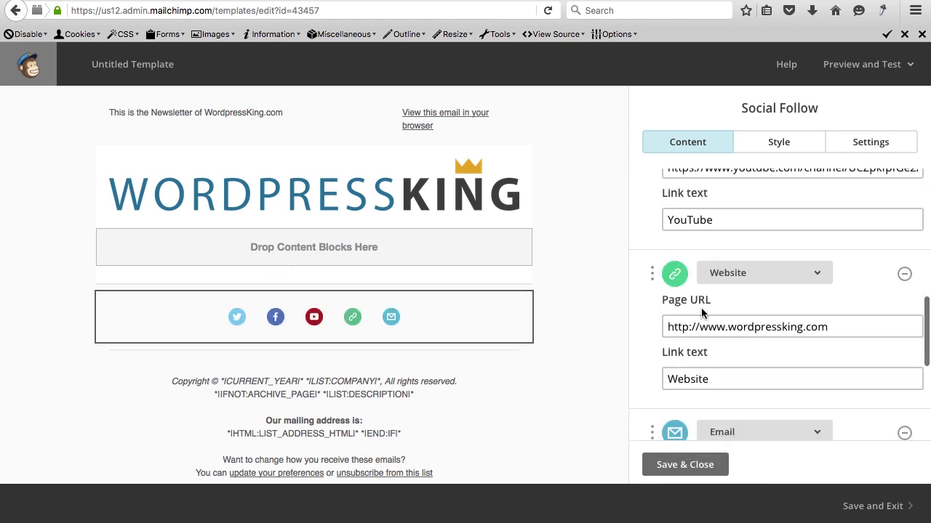
scroll(701, 312, "down", 2)
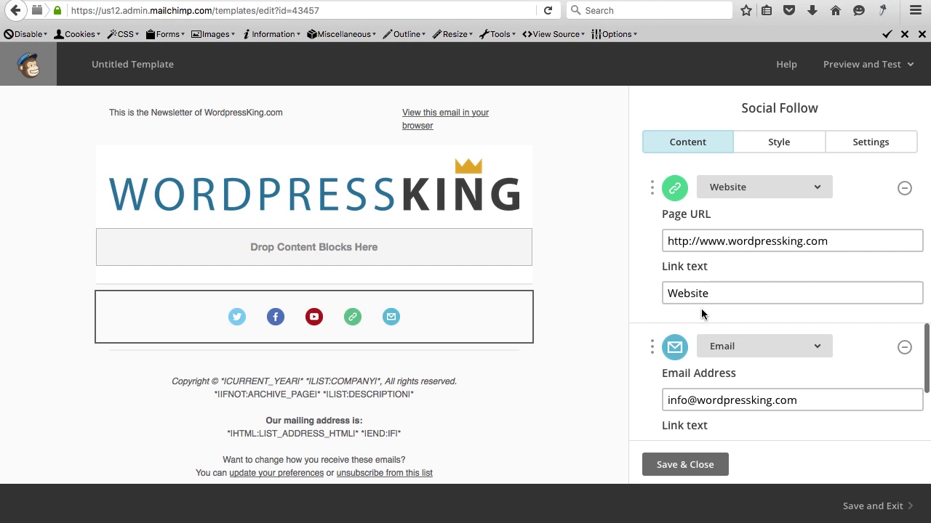
left_click(685, 465)
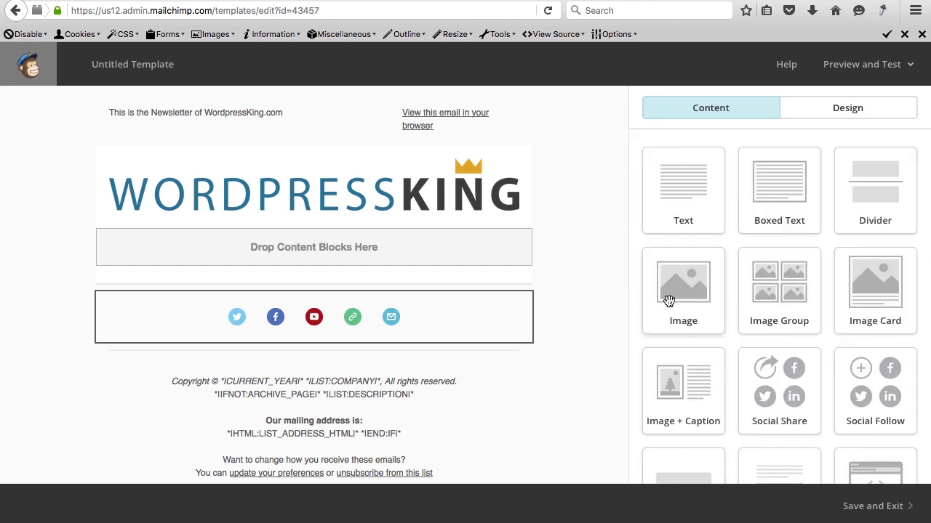
scroll(573, 311, "down", 2)
scroll(572, 311, "down", 2)
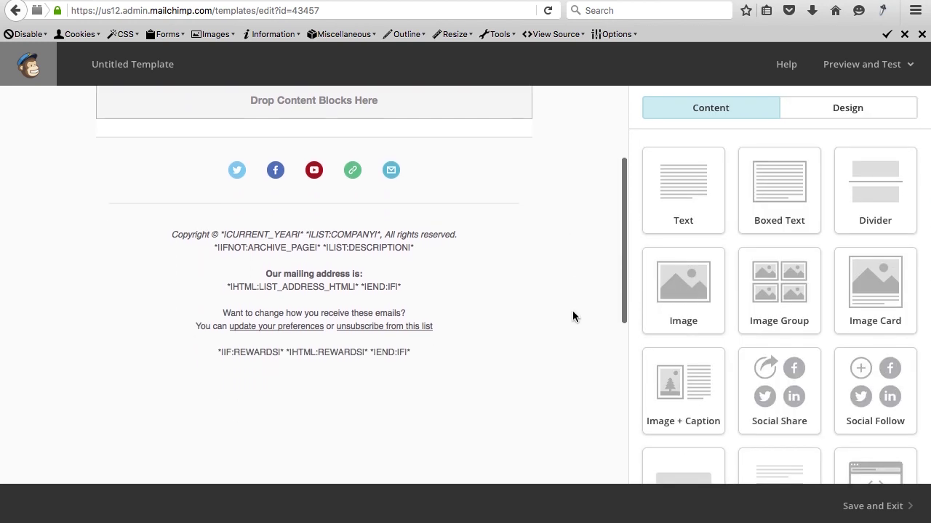
scroll(571, 312, "up", 1)
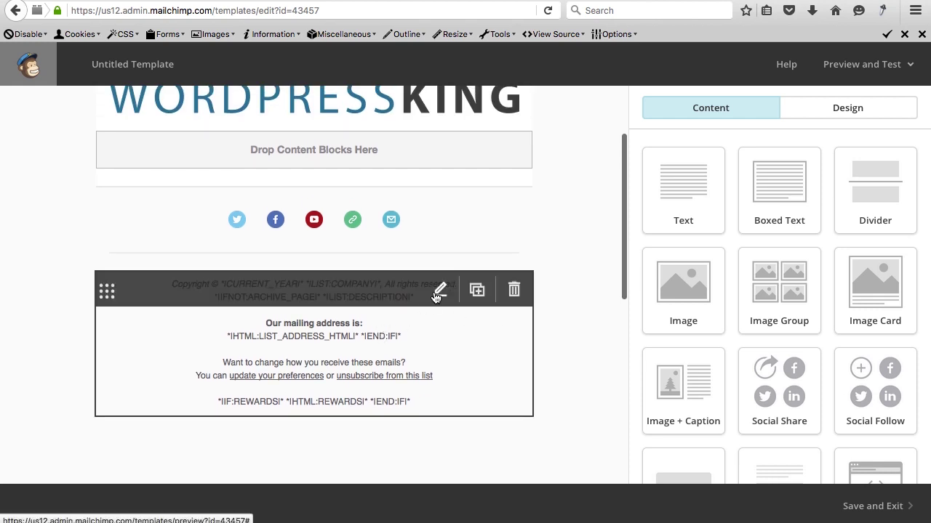
Review the footer text and its mailing address merge tags in the editor.
left_click(440, 290)
scroll(697, 318, "up", 3)
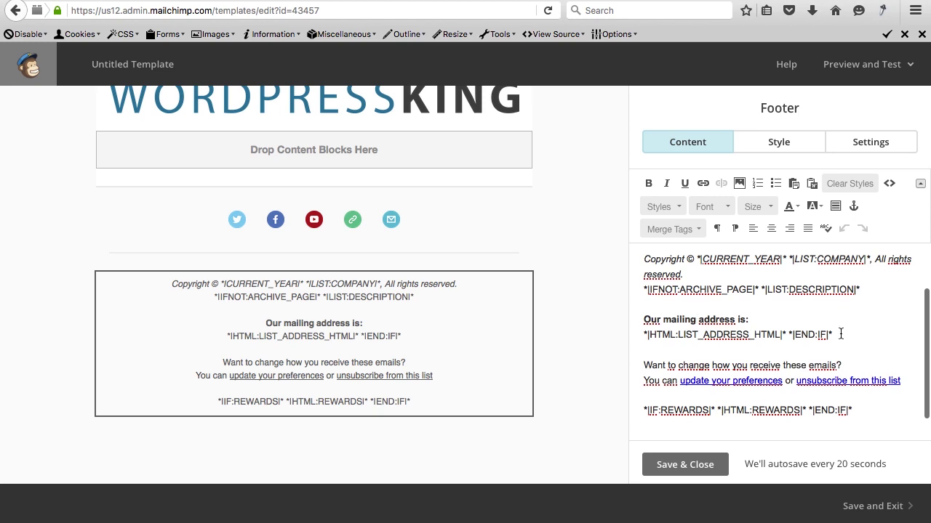
left_click_drag(833, 336, 751, 334)
left_click(651, 333)
left_click(750, 335)
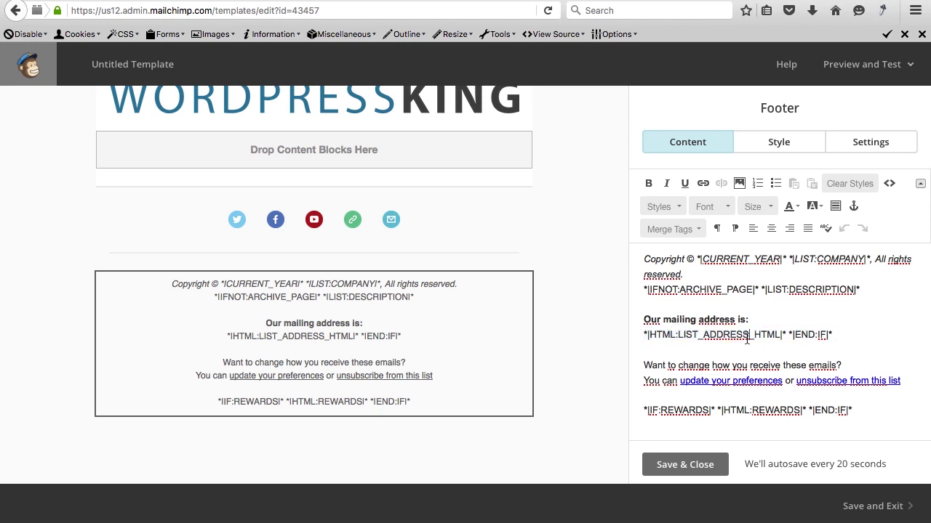
Preview the newsletter template in desktop and mobile layouts, then exit preview.
left_click(862, 73)
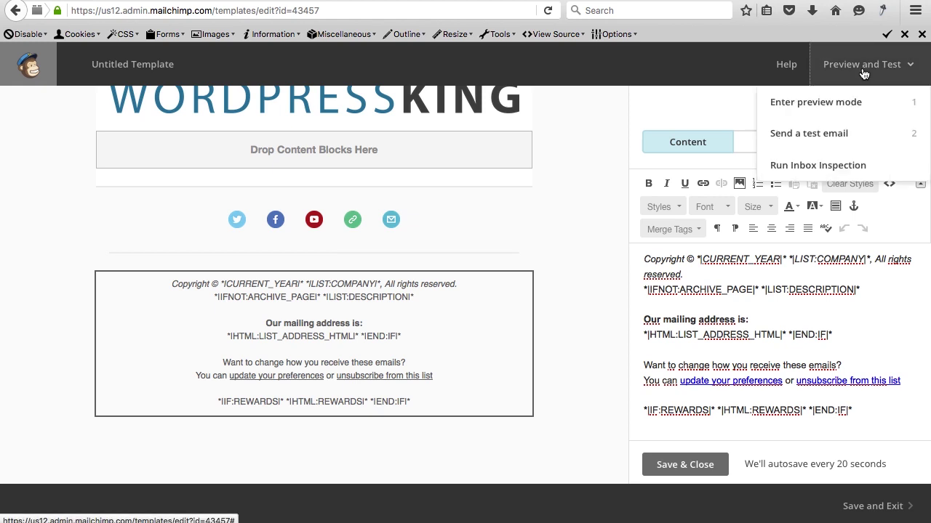
left_click(825, 109)
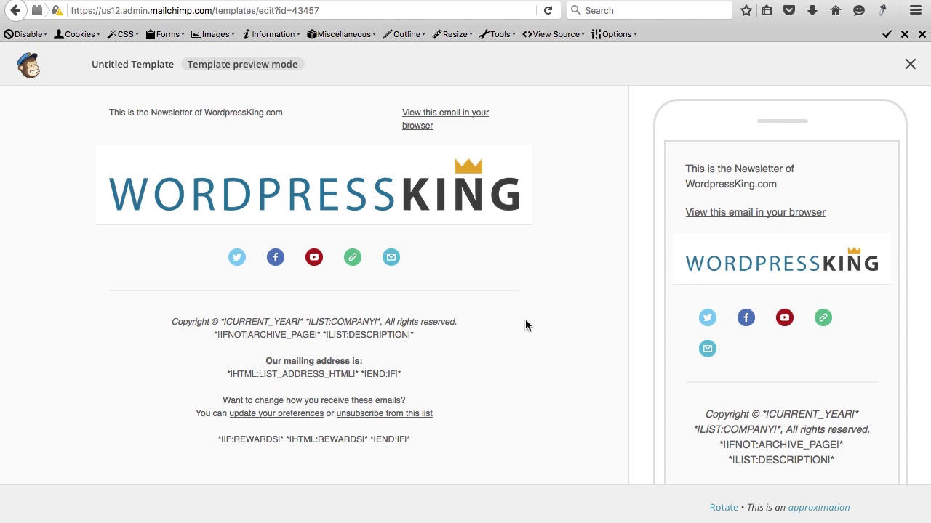
left_click(909, 64)
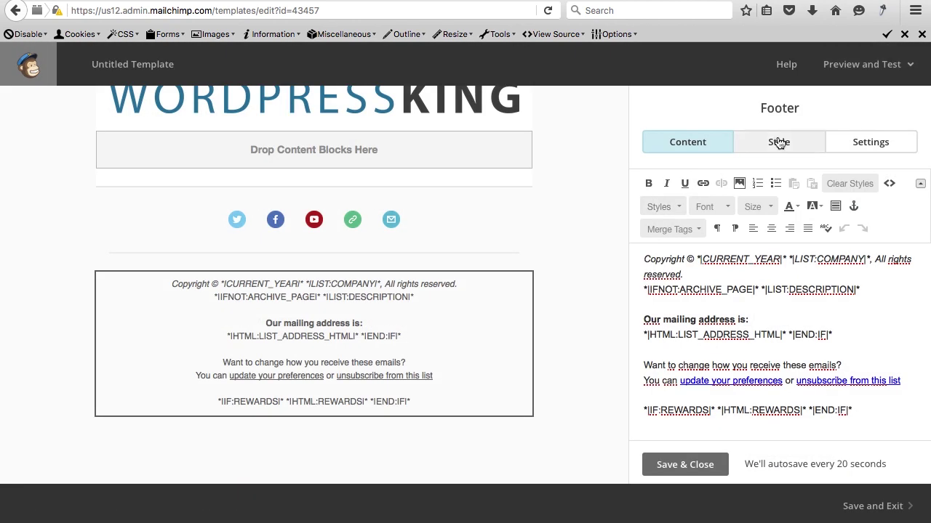
Finish the footer and save the design as the template 'WordpressKing Newsletter Template'.
left_click(676, 465)
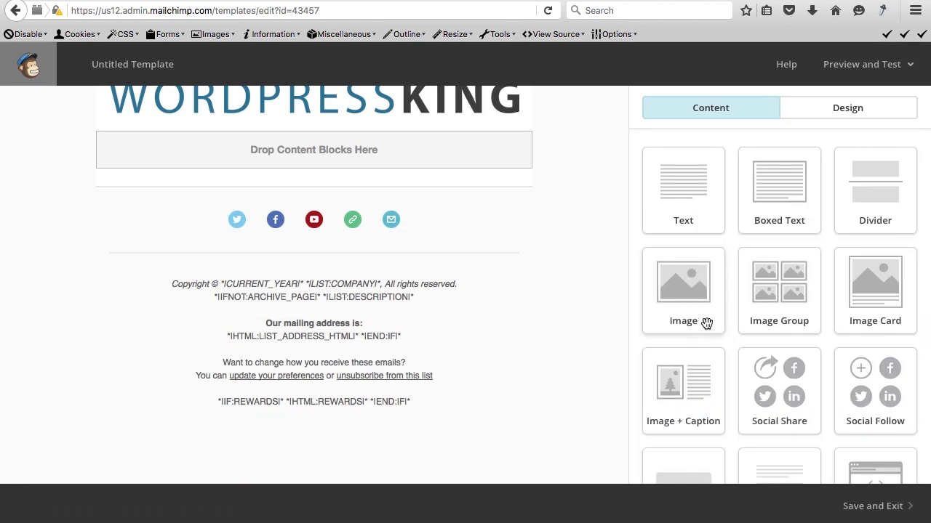
scroll(538, 240, "up", 3)
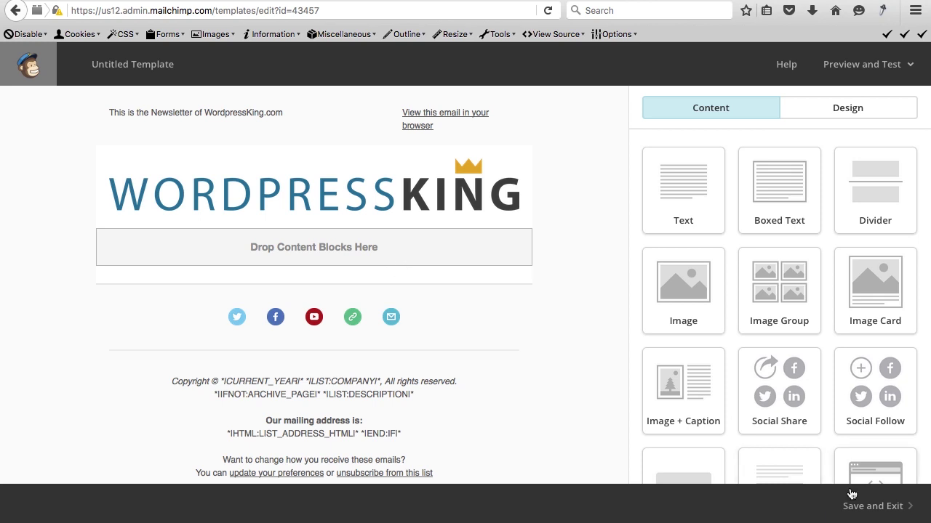
left_click(874, 506)
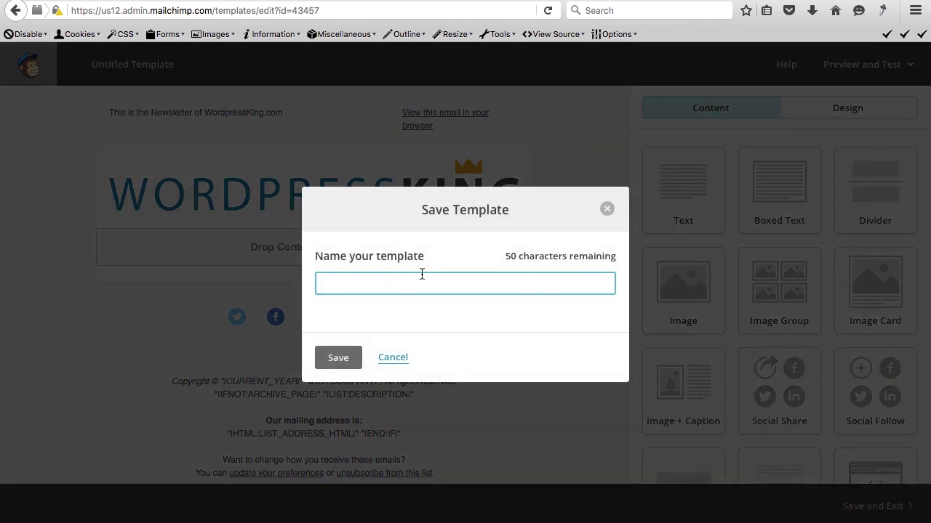
type("N")
type("Wordpres")
type("sKing Newsl")
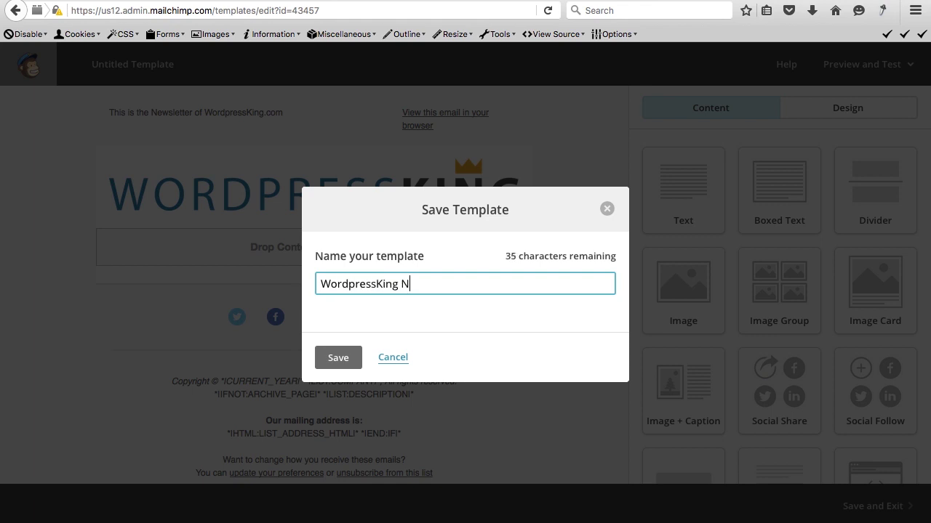
type("etter Template")
left_click(346, 358)
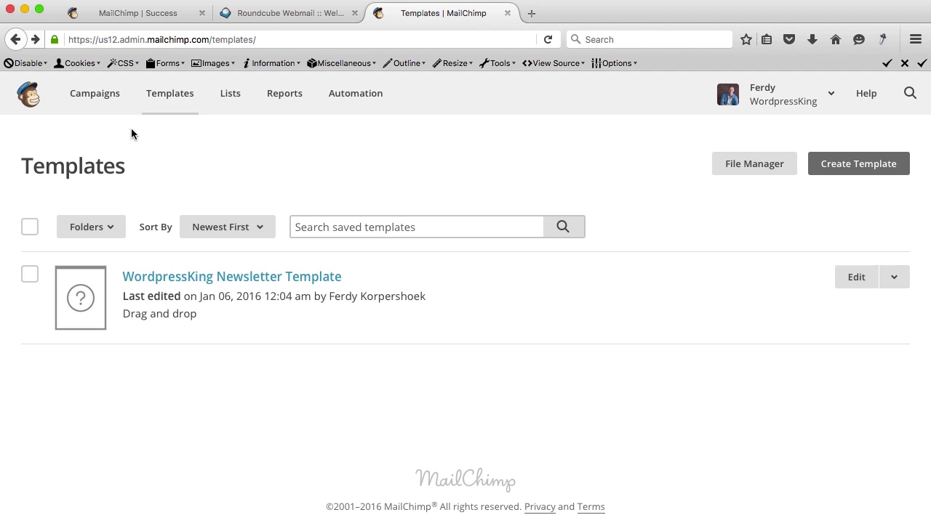
From the Campaigns page, create a new Regular campaign for the WordpressKing Newsletter list.
left_click(93, 99)
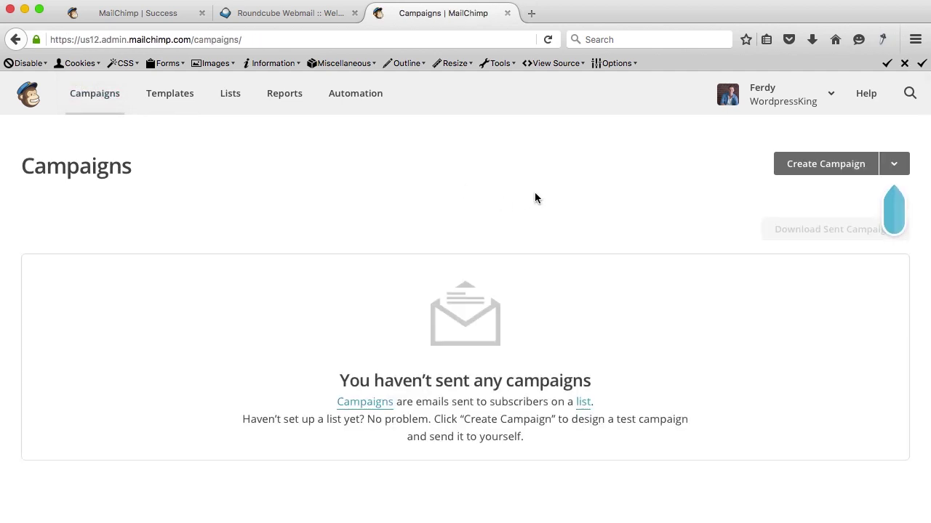
left_click(894, 165)
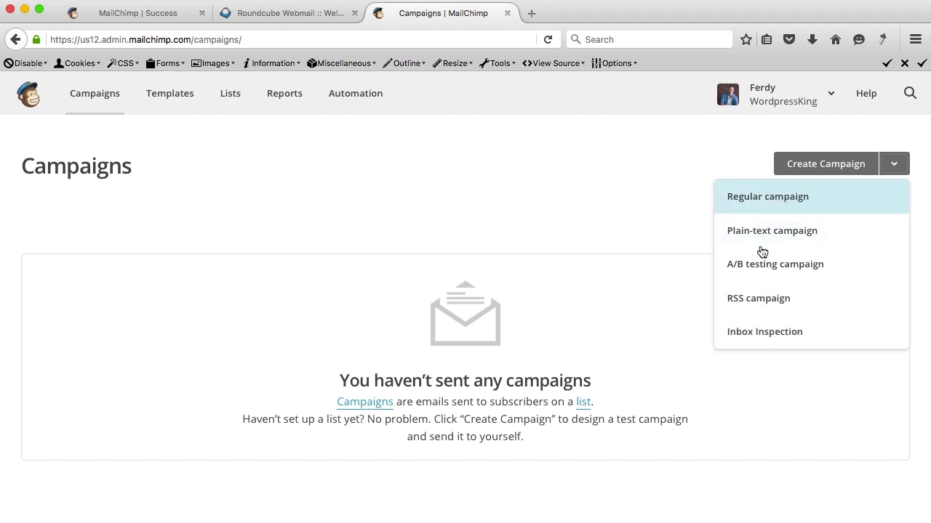
left_click(764, 199)
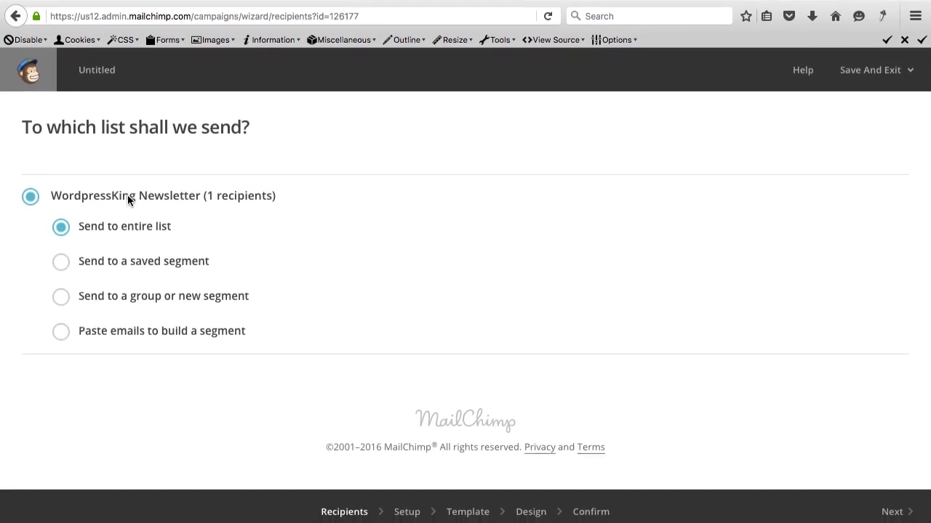
On the Setup step, enter name '2016_01_A new Enfold Tutorial' and subject 'A brandnew Wordpress Tutorial with the Enfold theme'.
left_click(891, 509)
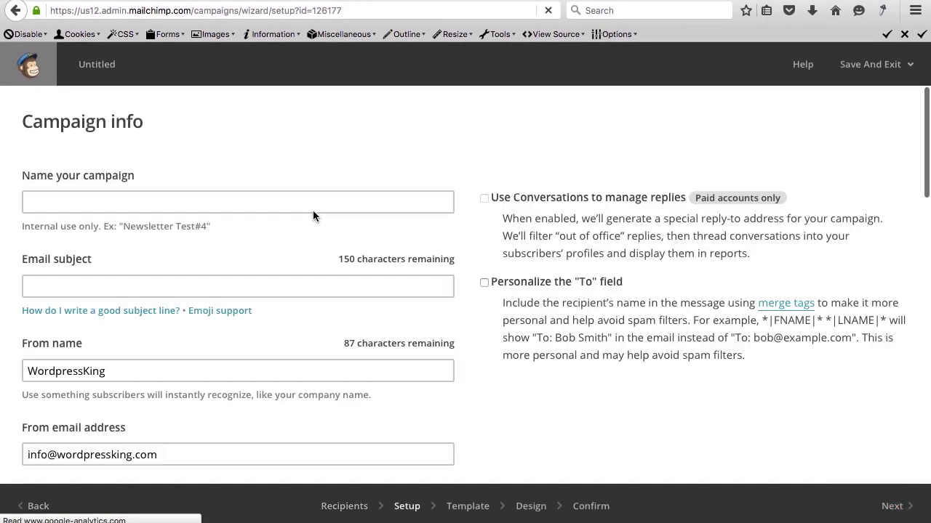
left_click(139, 200)
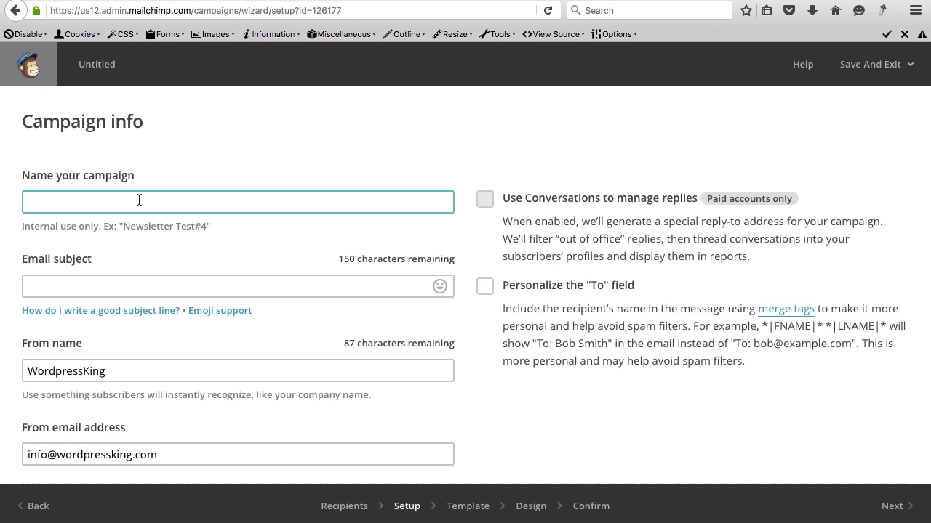
type("2016_01_A new Enfold Tutorial")
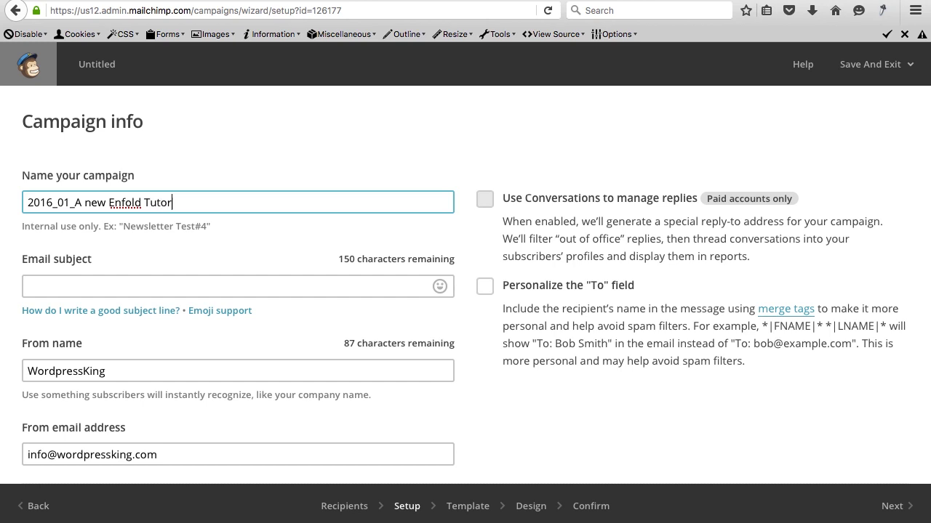
left_click(52, 283)
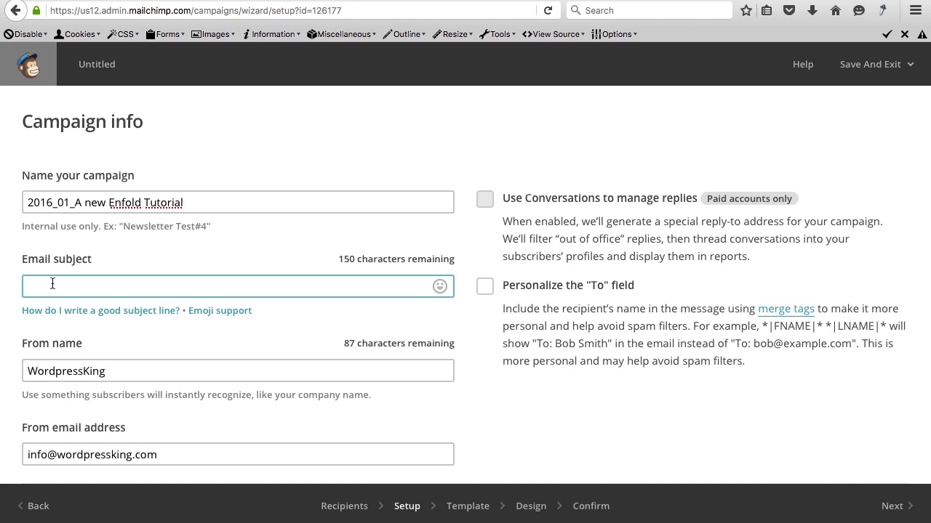
type("A brandnew")
type(" Wordpres")
type("ess")
type(" T")
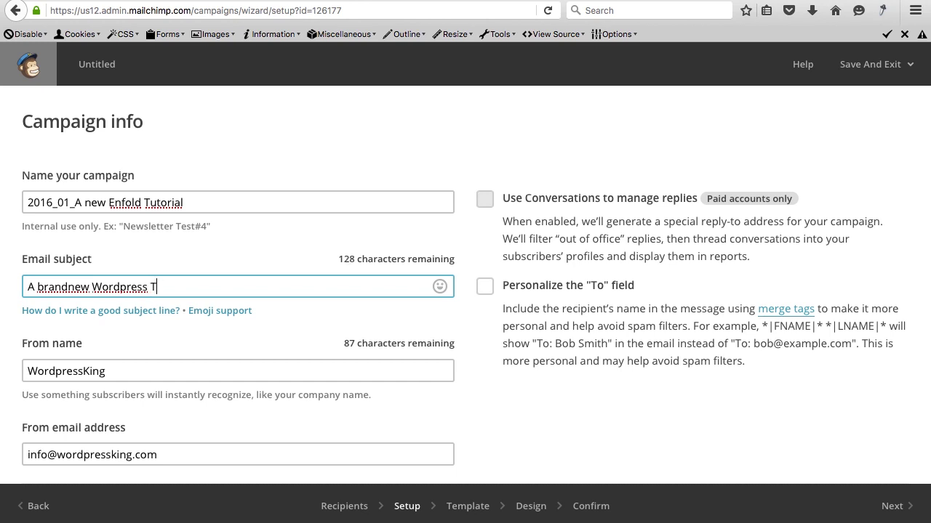
type("utorial with th")
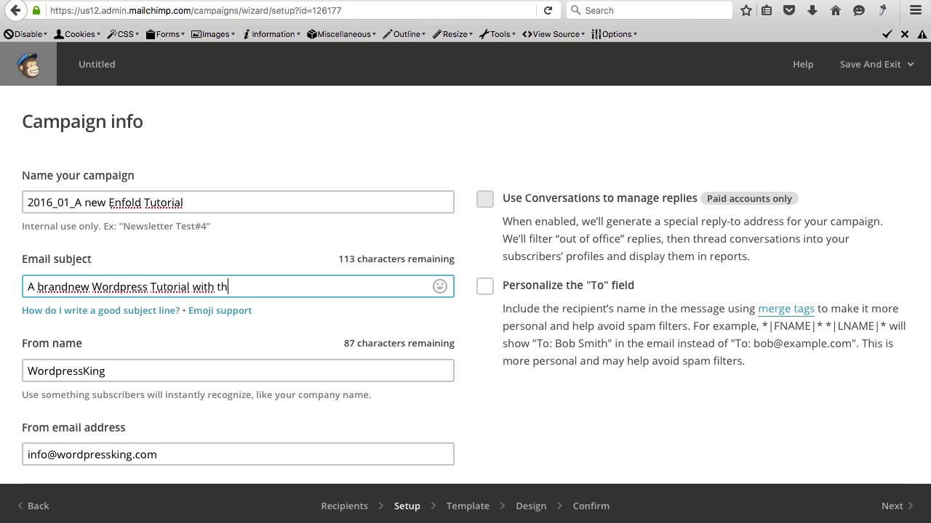
type("e Enfold theme")
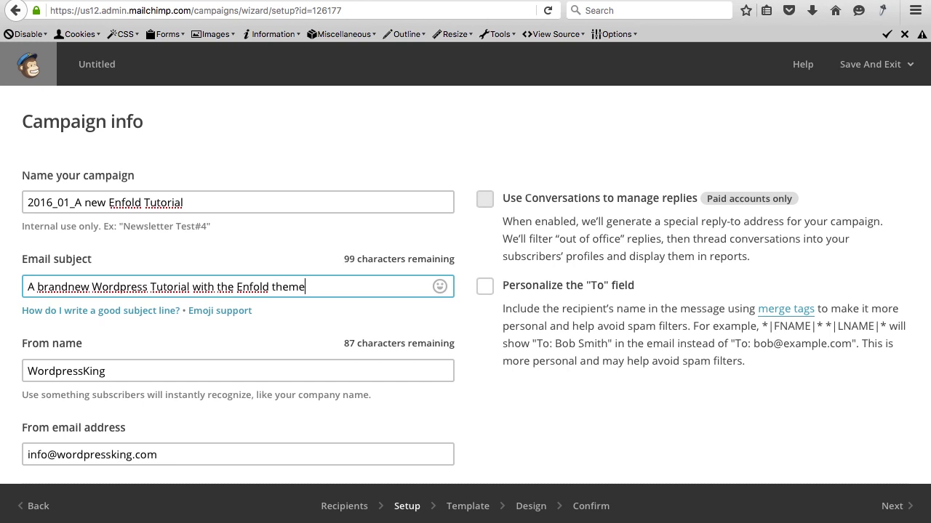
scroll(145, 313, "down", 2)
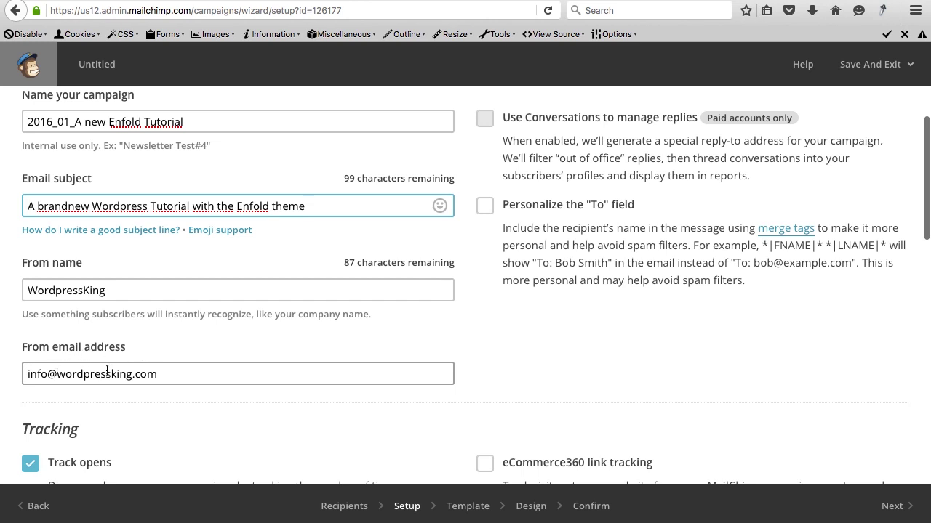
Enable Google Analytics link tracking for the campaign.
scroll(291, 320, "up", 2)
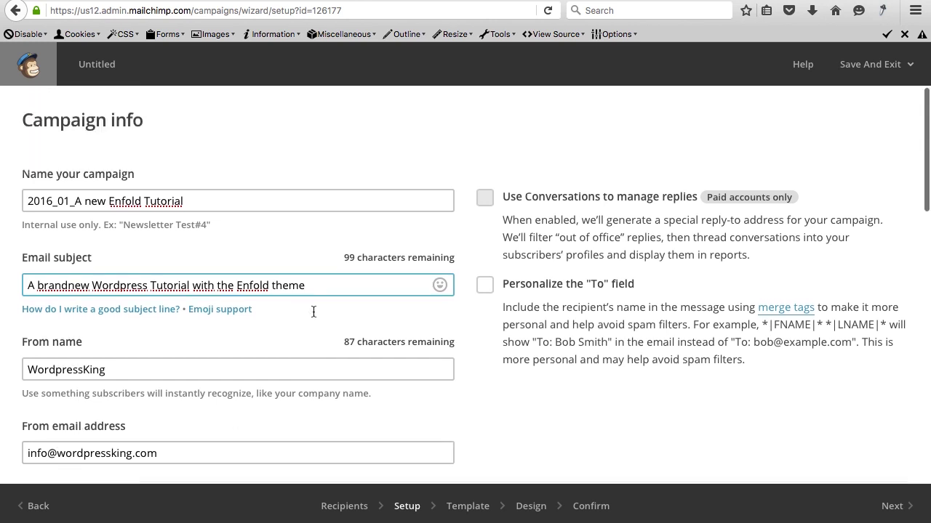
scroll(313, 311, "down", 1)
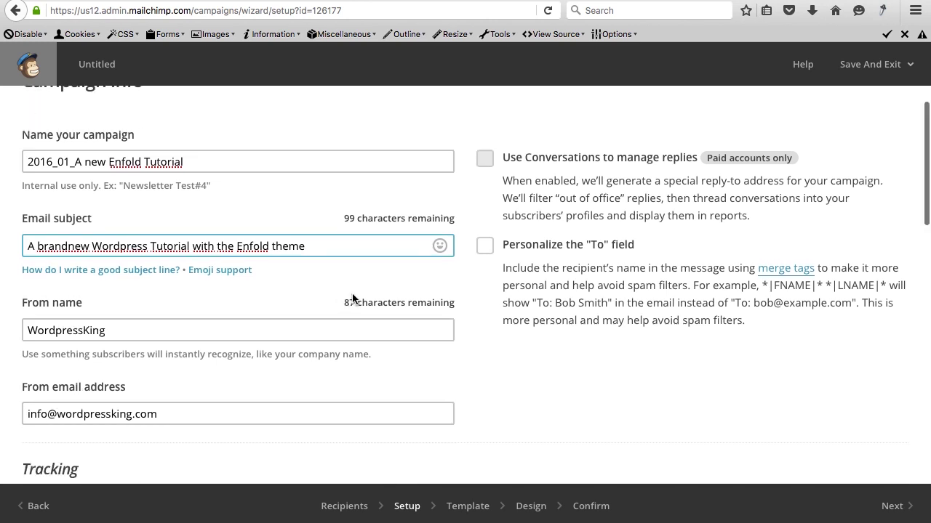
scroll(351, 294, "down", 3)
scroll(352, 294, "up", 1)
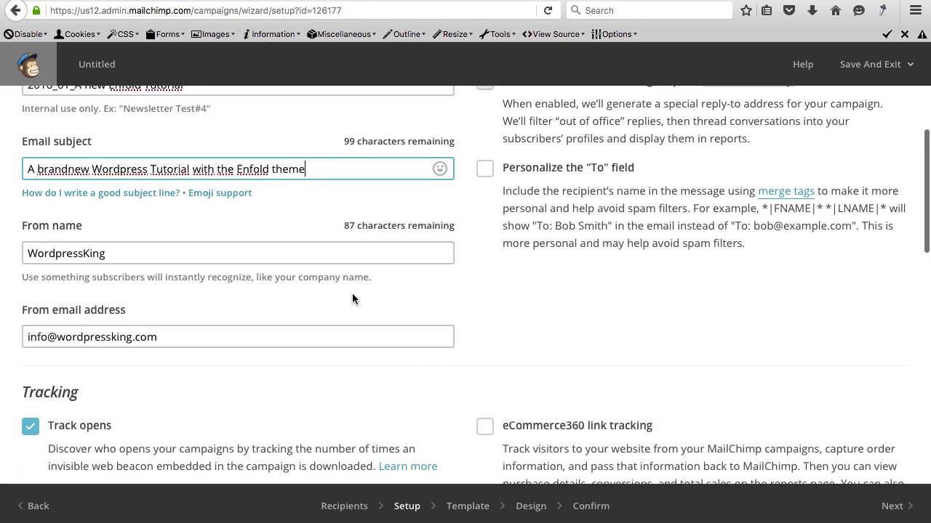
scroll(352, 294, "down", 4)
scroll(352, 293, "down", 4)
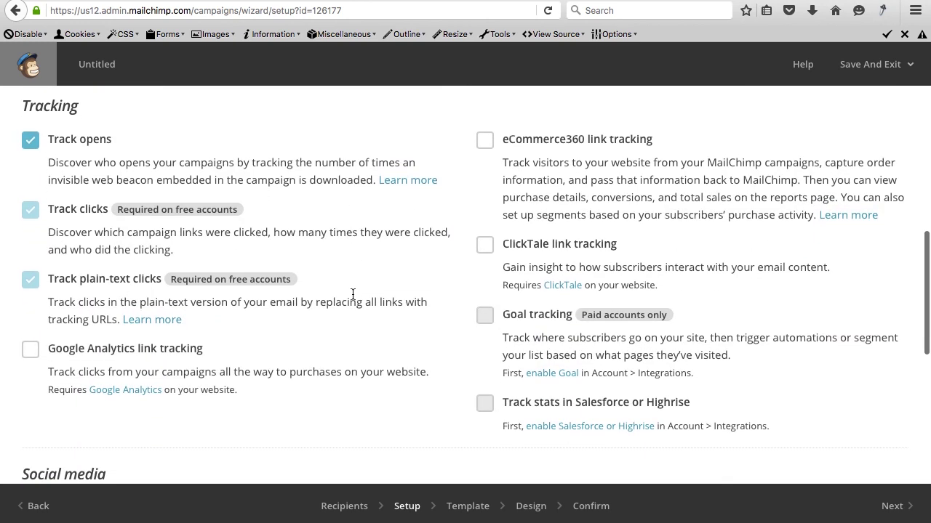
left_click(30, 356)
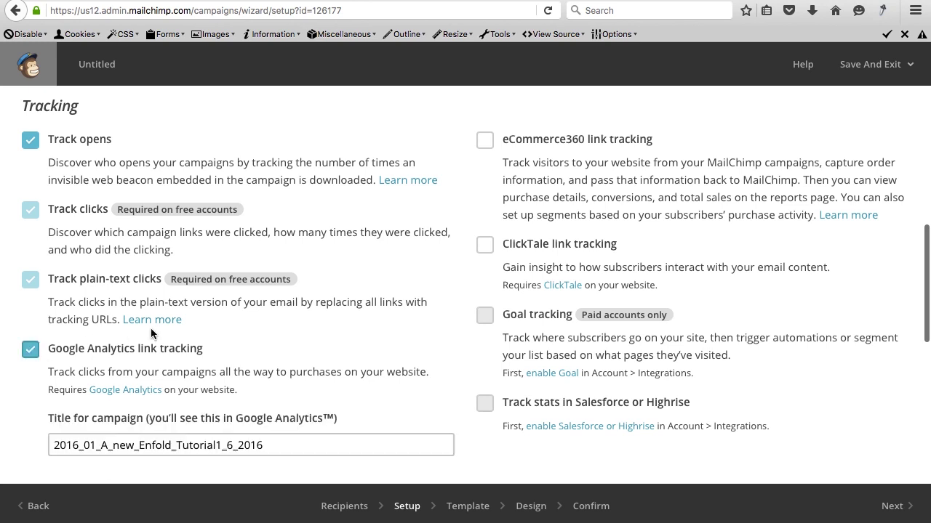
Turn on Auto-convert video and continue to the Template step.
scroll(151, 328, "down", 3)
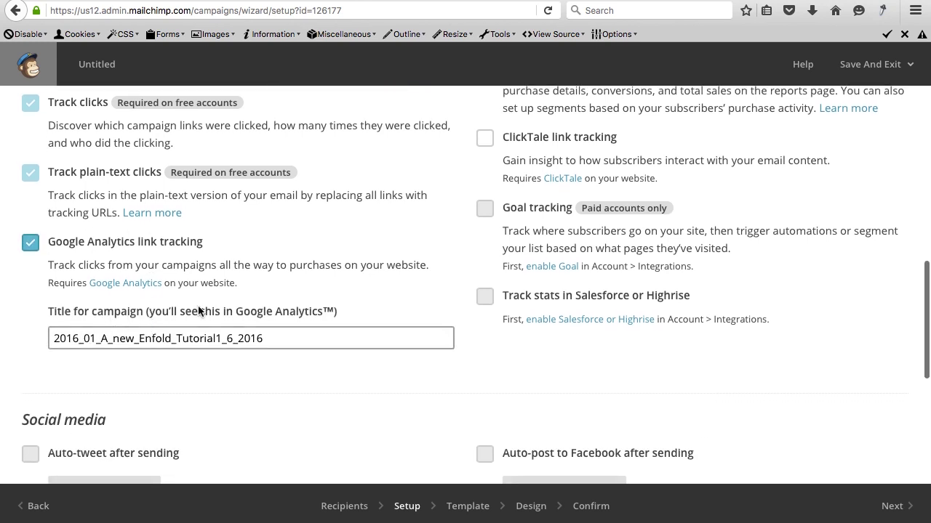
scroll(254, 319, "down", 3)
scroll(253, 319, "down", 6)
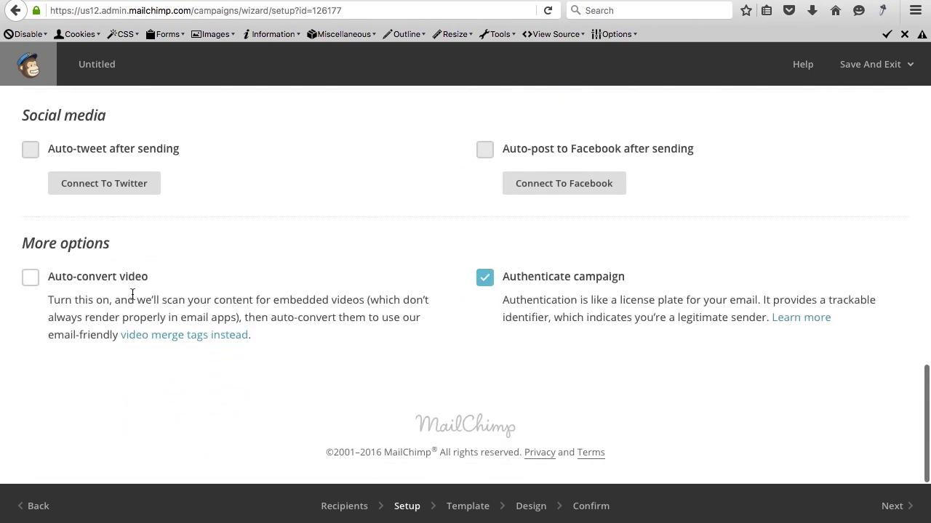
scroll(112, 293, "up", 10)
scroll(110, 295, "down", 8)
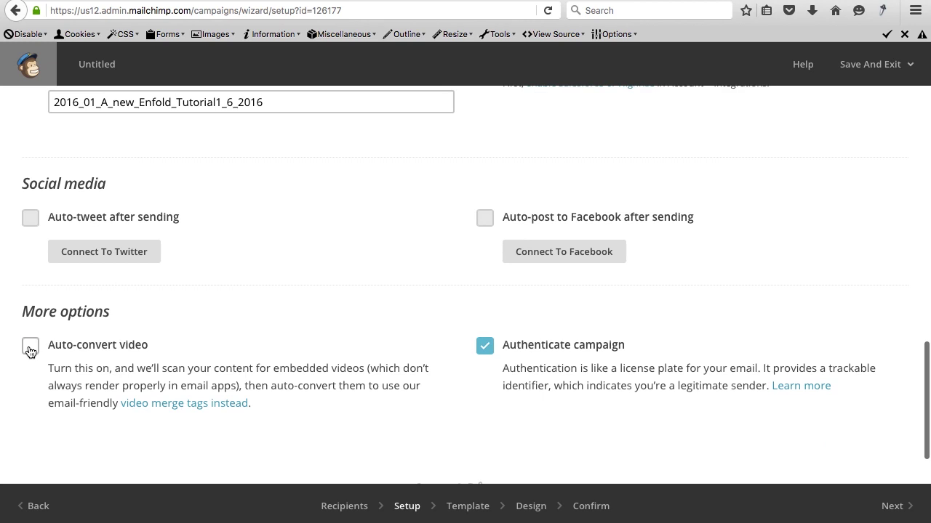
left_click(29, 349)
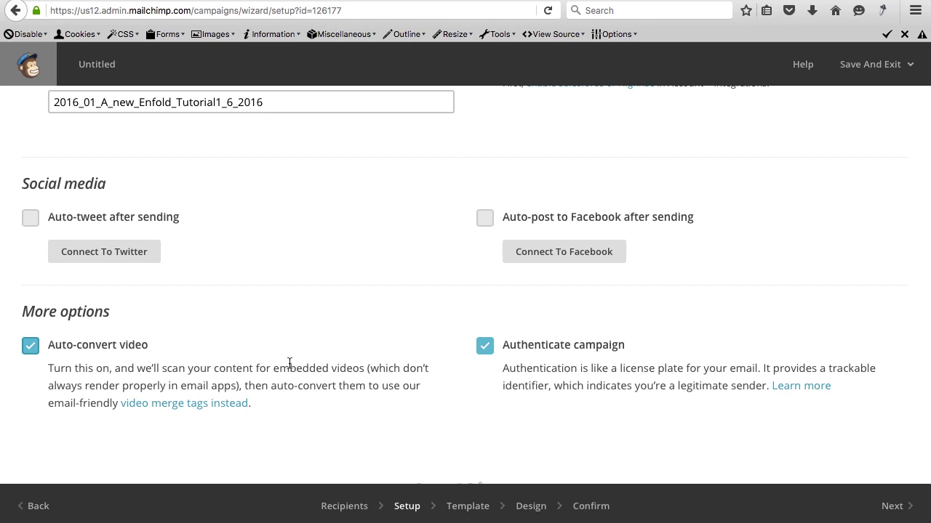
left_click(892, 511)
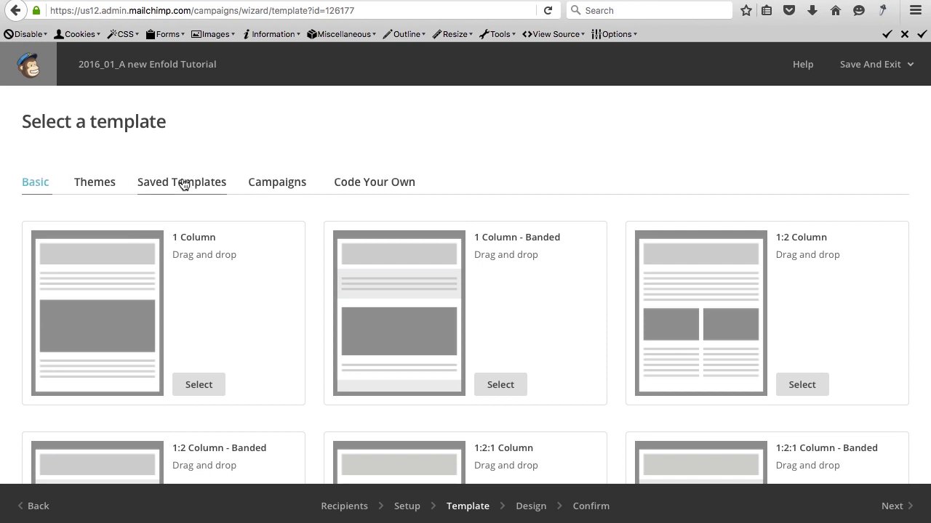
Select the saved 'WordpressKing Newsletter Template' for the campaign.
left_click(183, 183)
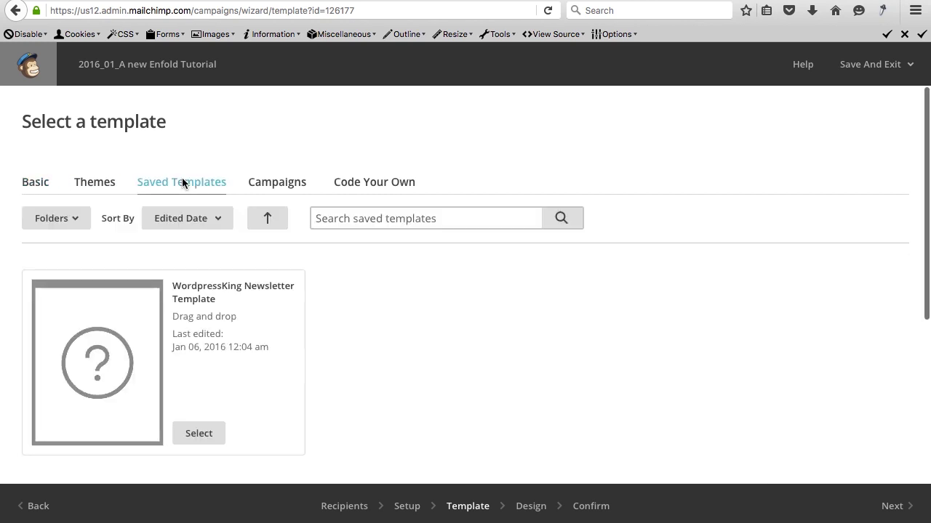
left_click(199, 435)
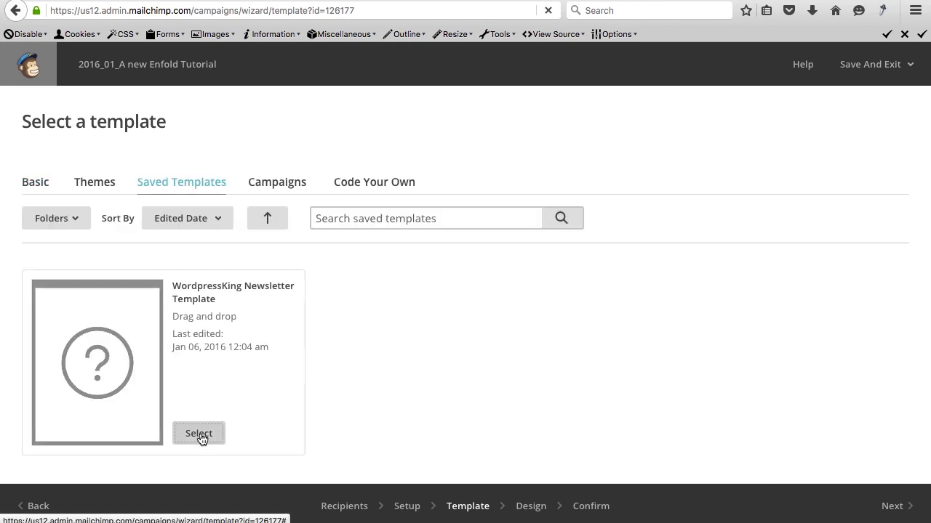
scroll(561, 271, "down", 2)
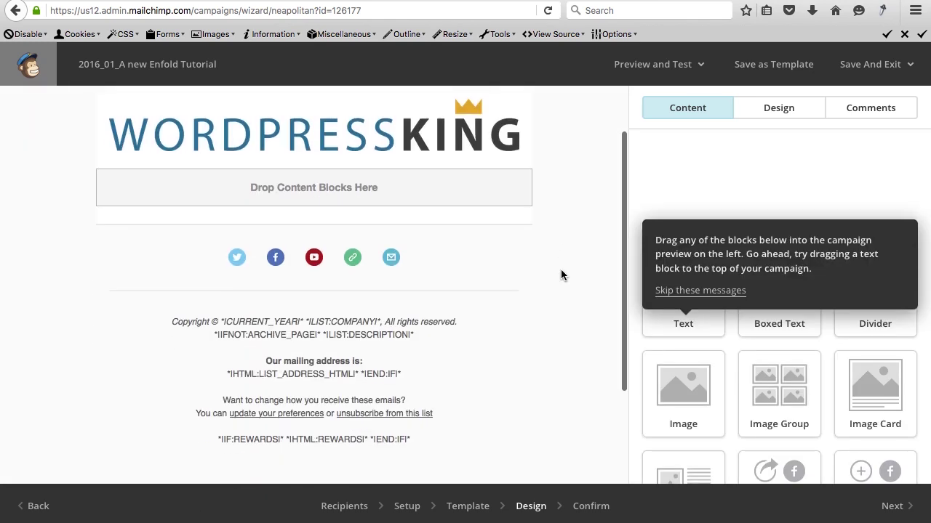
scroll(560, 275, "down", 1)
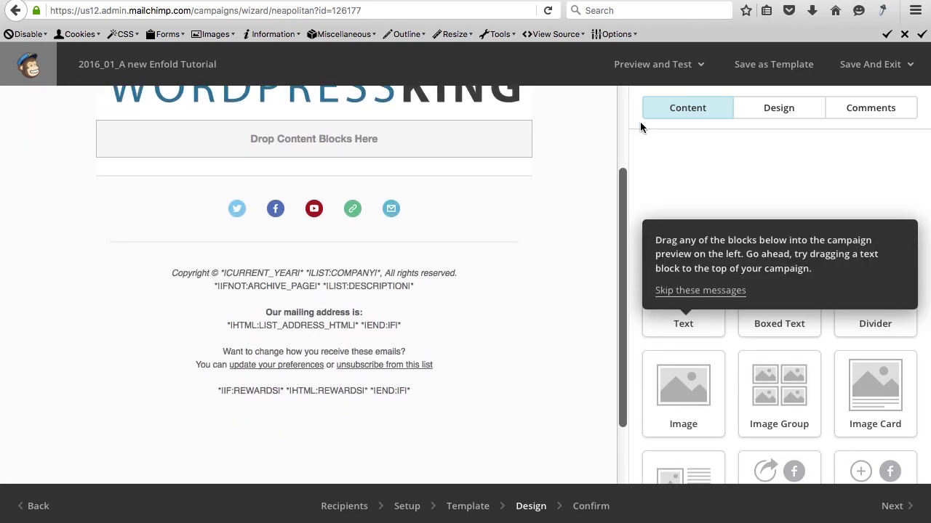
Preview the email in desktop and mobile views.
left_click(672, 69)
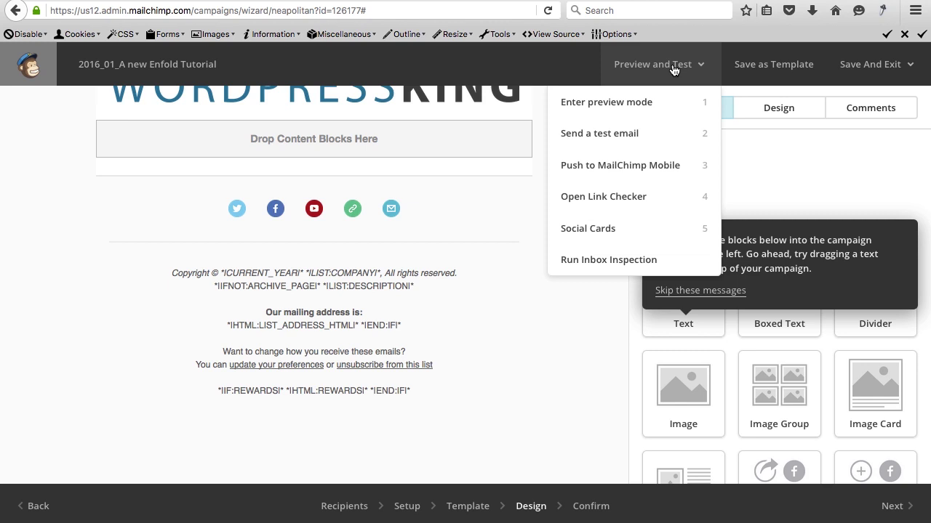
left_click(638, 107)
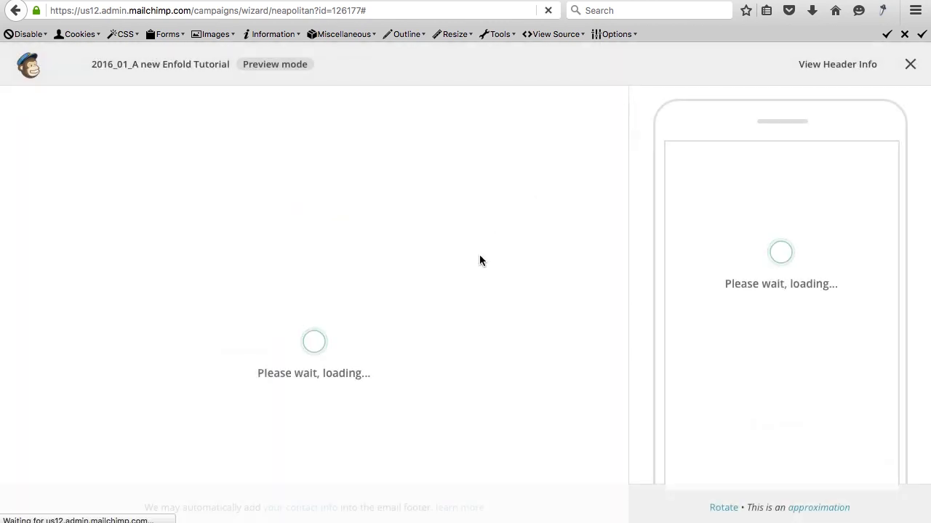
scroll(442, 301, "down", 1)
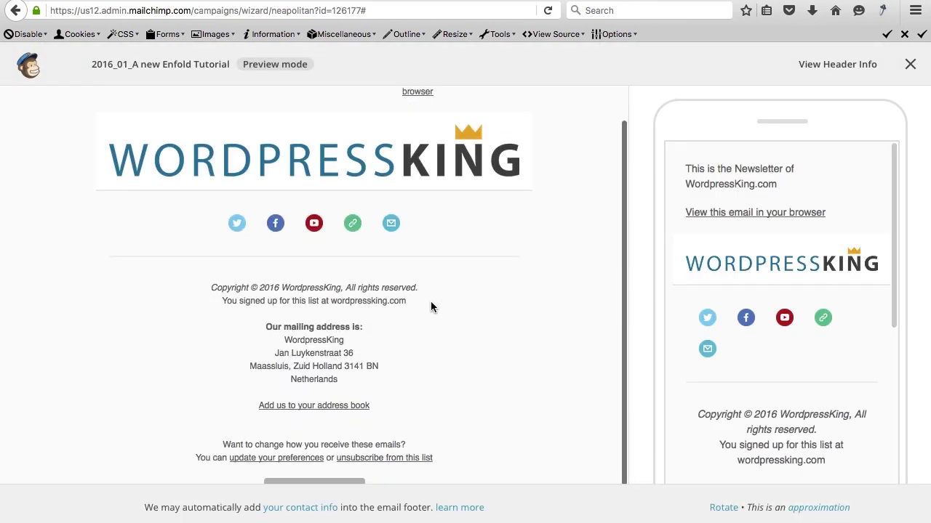
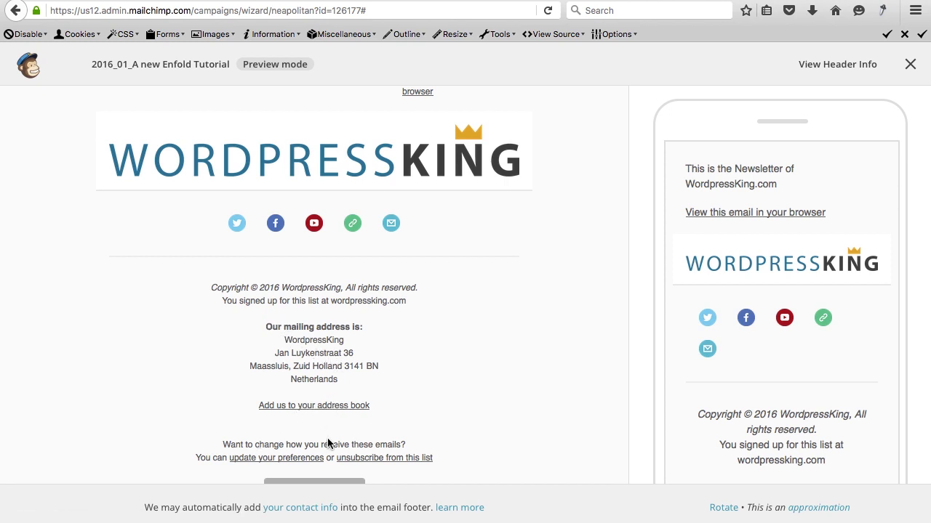
Exit preview mode and dismiss the drag-blocks hint to return to editing.
scroll(324, 455, "down", 1)
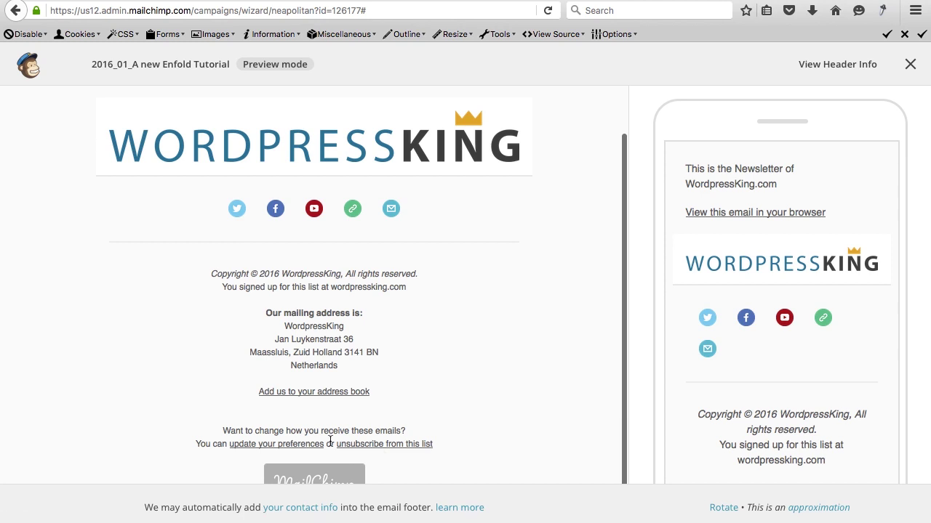
scroll(332, 447, "up", 3)
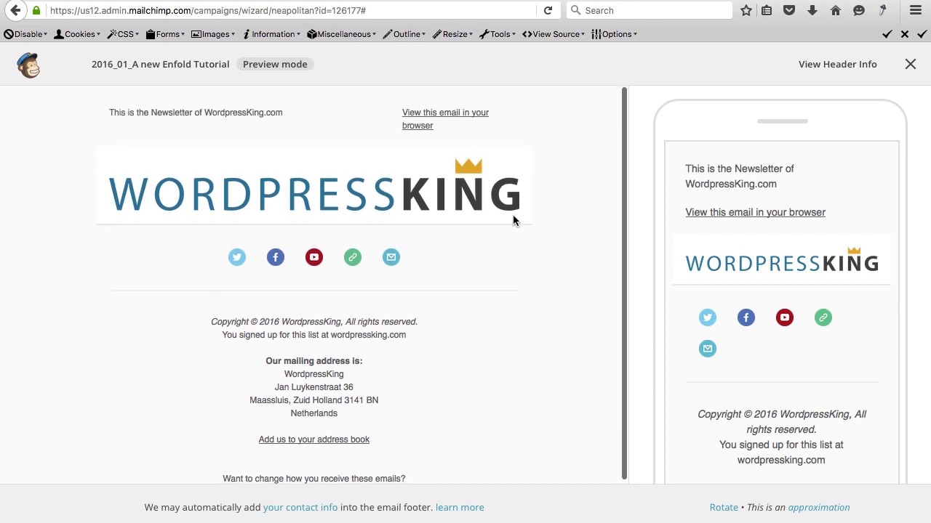
left_click(913, 65)
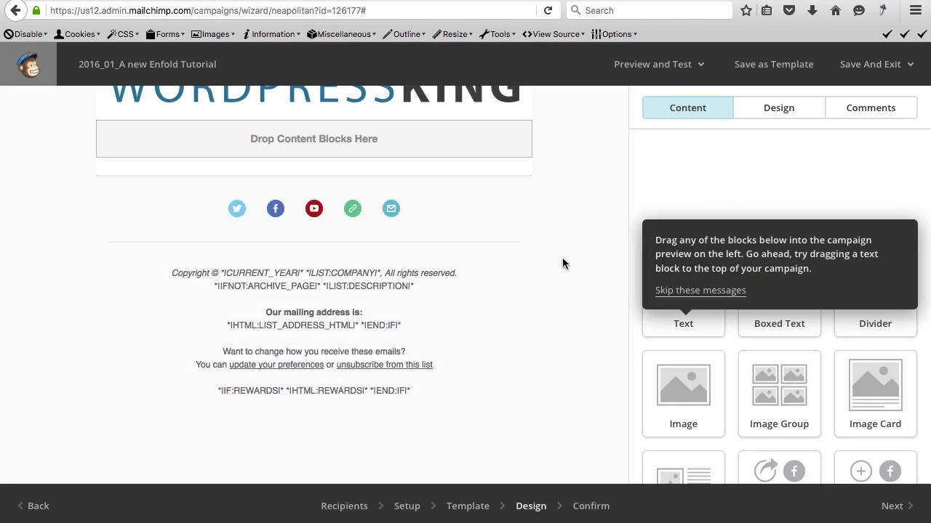
scroll(575, 270, "down", 1)
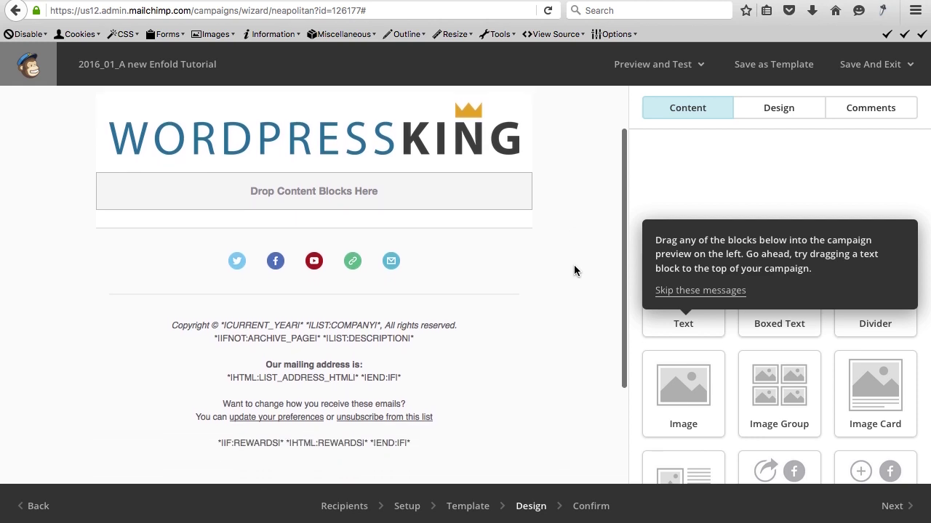
left_click(701, 291)
Add a Text block below the WordPressKing logo and replace its placeholder with pasted Lorem ipsum.
scroll(743, 237, "down", 2)
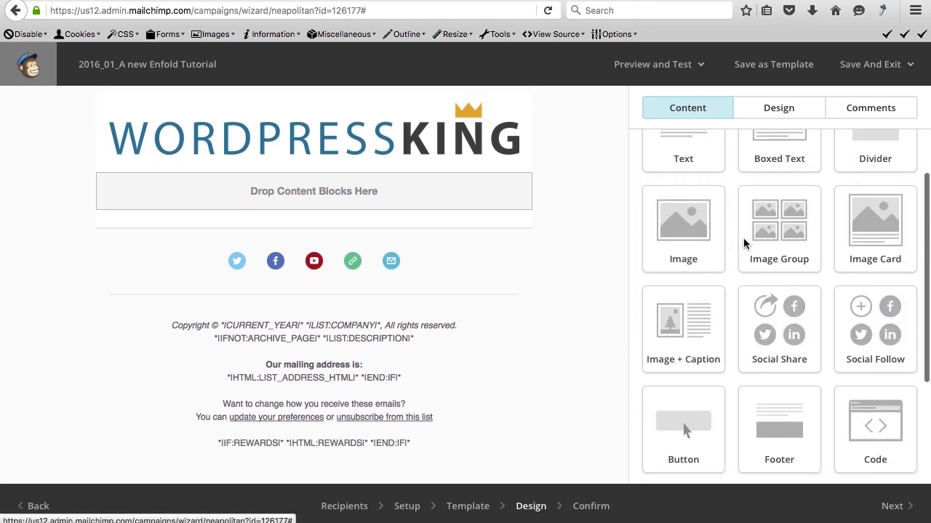
scroll(743, 238, "down", 2)
scroll(743, 237, "up", 3)
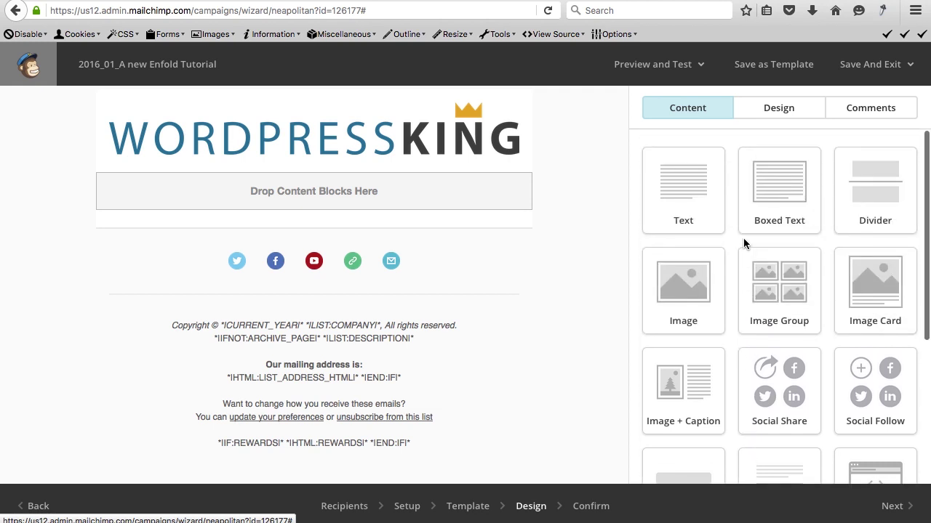
left_click_drag(689, 192, 408, 193)
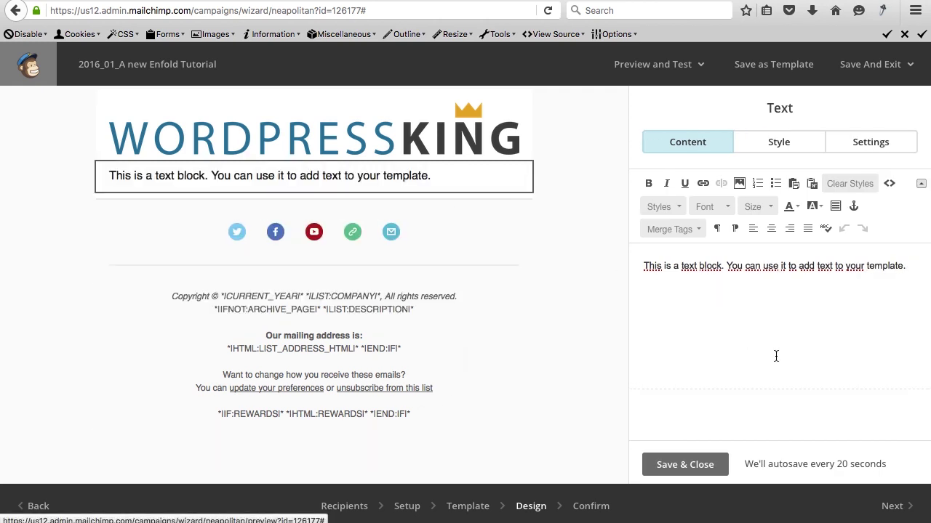
left_click(795, 328)
key("ctrl+a")
type("Lorem ipsum dolor sit amet, consectetur adipiscing elit, sed do eiusmod tempor incididunt ut labore et dolore magna aliqua. Ut enim ad minim veniam, quis nostrud exercitation ullamco laboris nisi ut aliquip ex ea commodo consequat. Duis aute irure dolor in reprehenderit in voluptate velit esse cillum dolore eu fugiat nulla pariatur. Excepteur sint occaecat cupidatat non proident, sunt in culpa qui officia deserunt mollit anim id est laborum.")
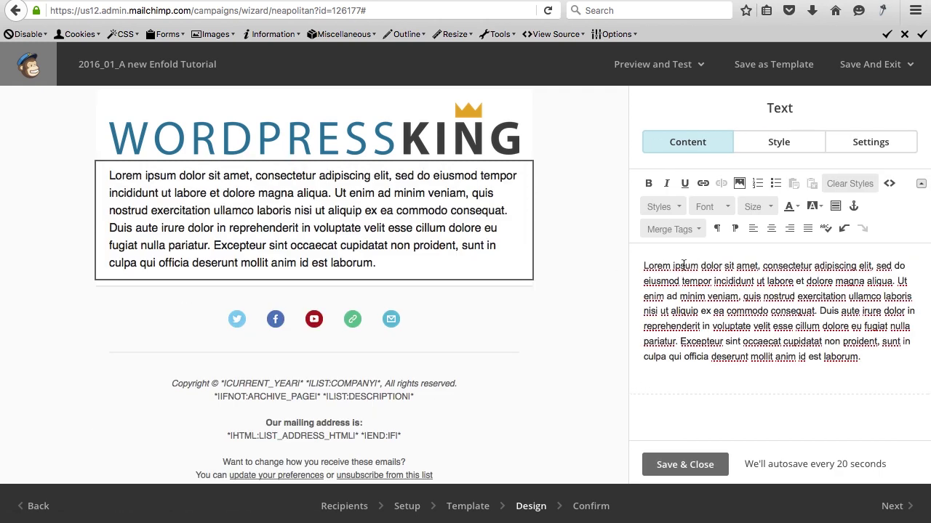
left_click(739, 184)
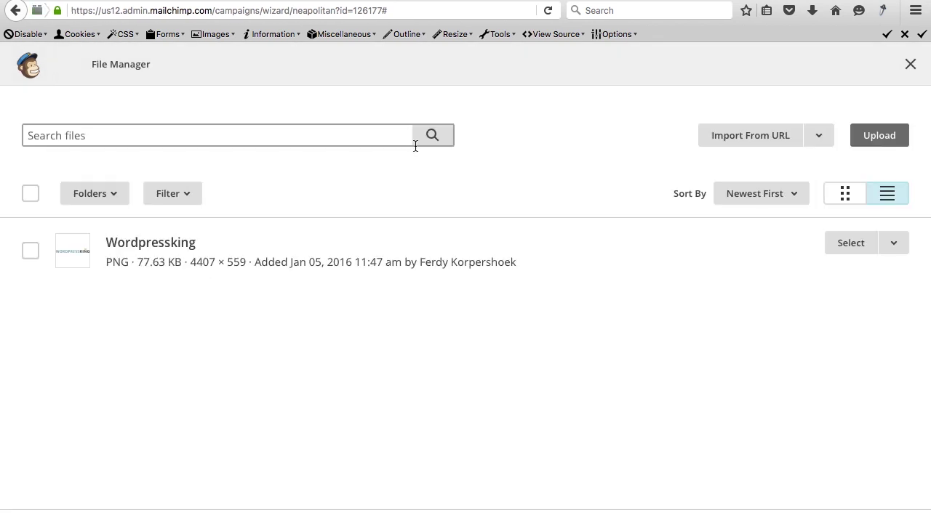
Upload the portrait photo at width 250 with the link not opening a new window.
left_click(873, 137)
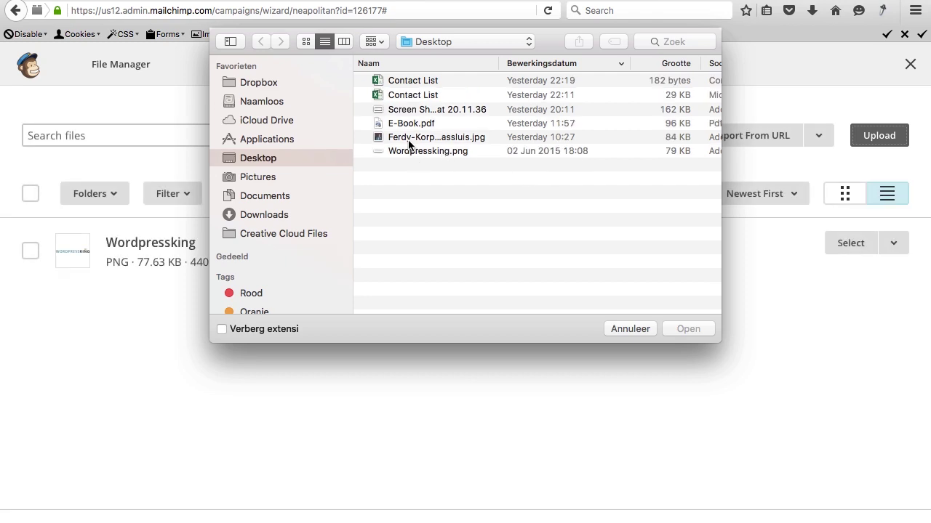
left_click(409, 140)
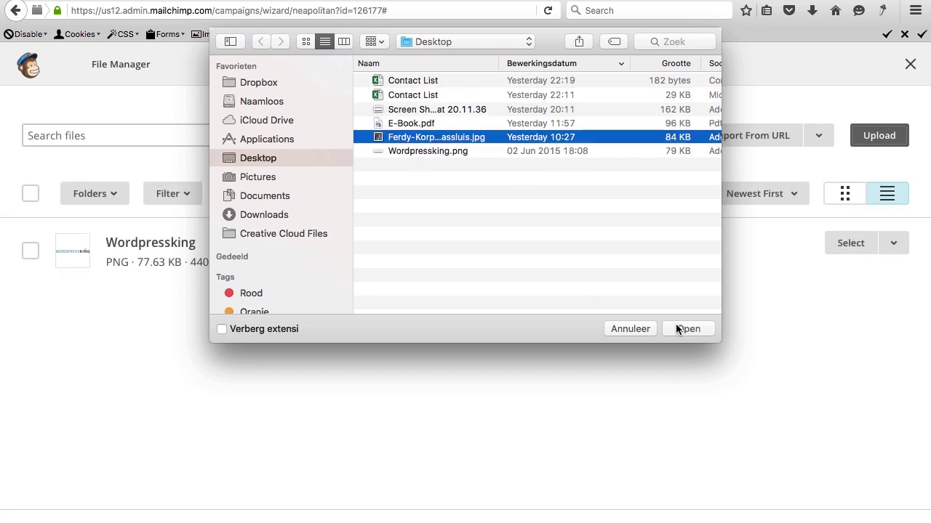
left_click(675, 330)
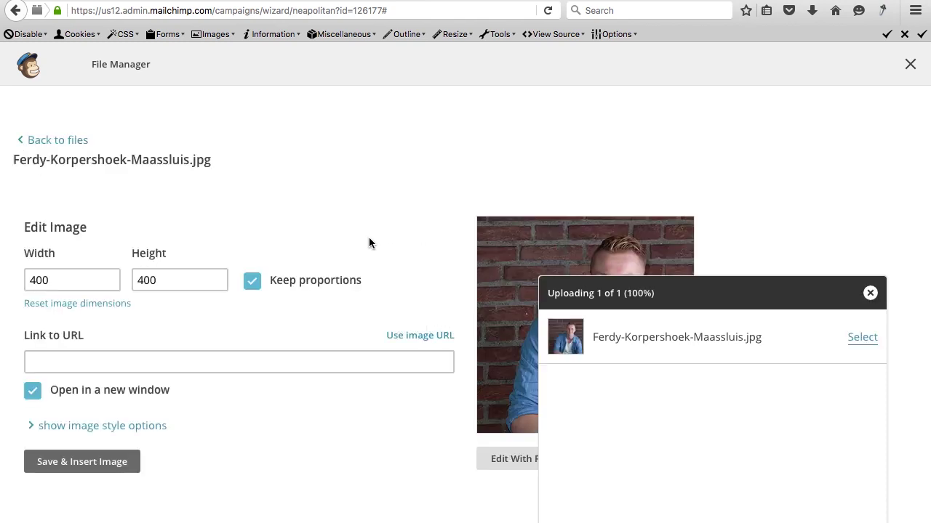
left_click_drag(37, 280, 25, 279)
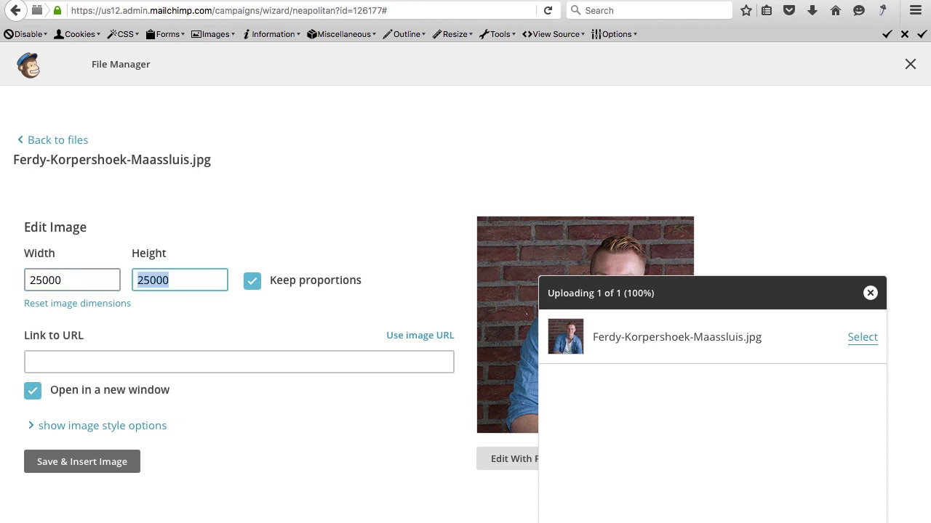
key("Tab")
left_click(36, 391)
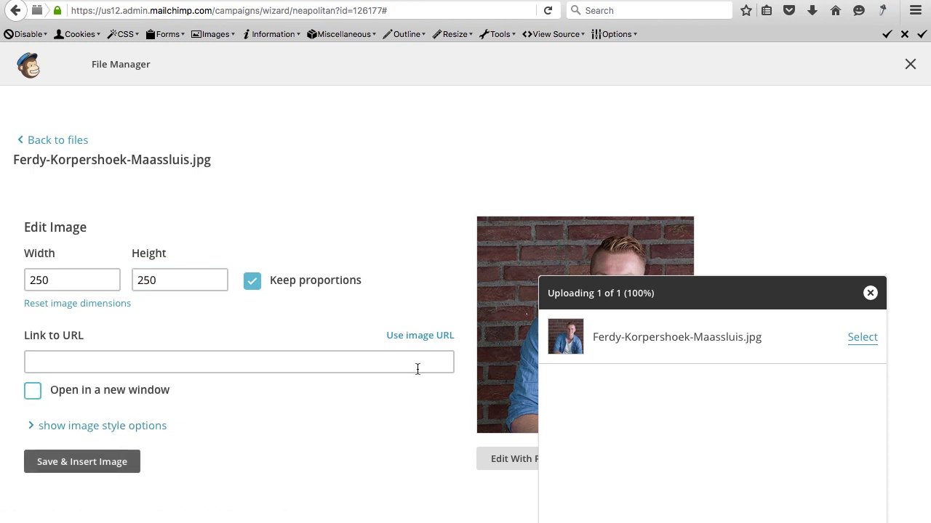
left_click(870, 293)
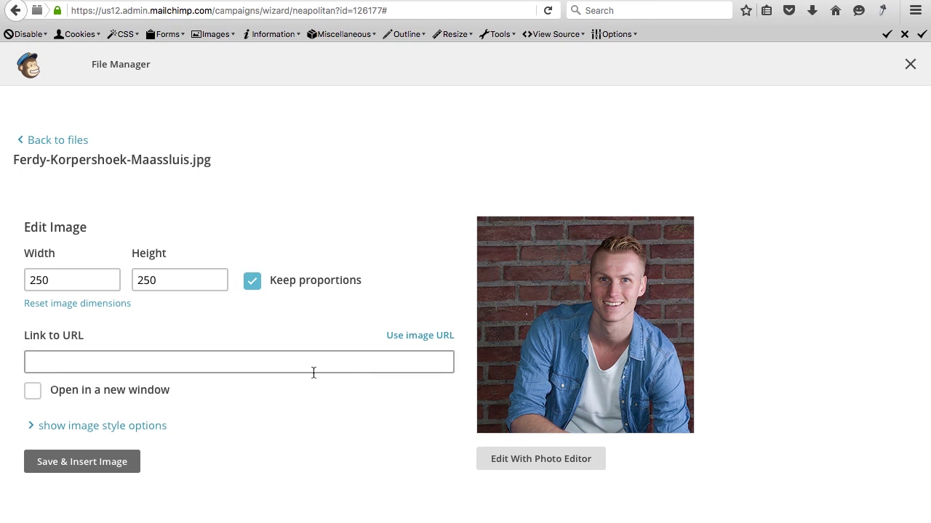
Align the photo right with 2 px margins and insert it into the text block.
left_click(105, 429)
scroll(238, 378, "down", 3)
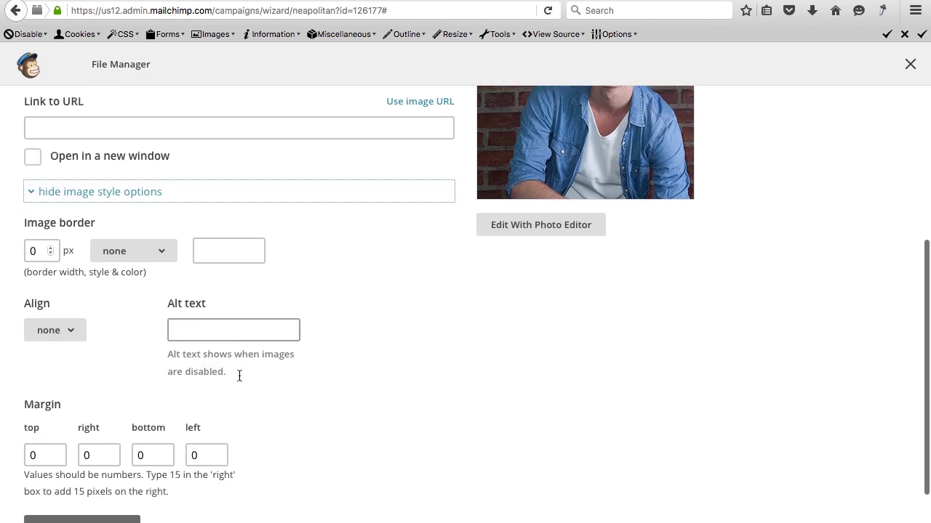
left_click(69, 328)
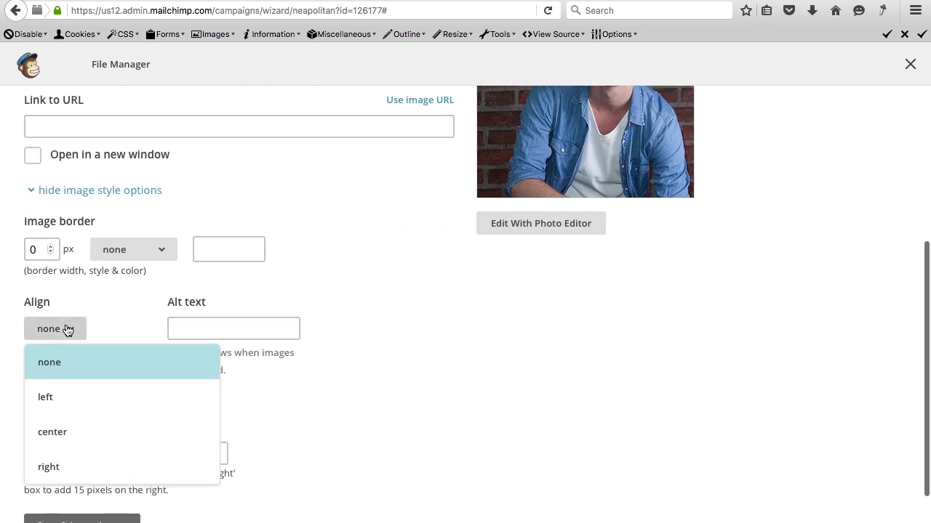
left_click(52, 467)
scroll(218, 358, "down", 1)
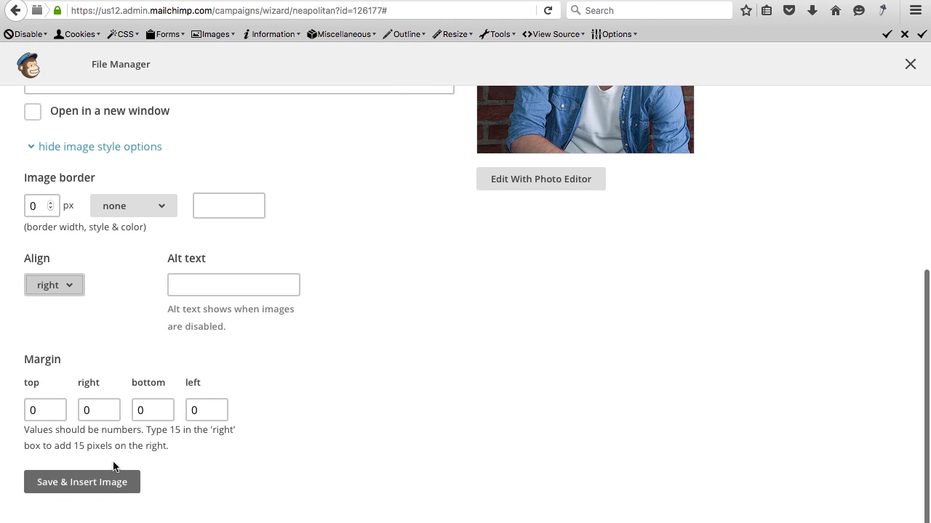
left_click_drag(38, 410, 21, 412)
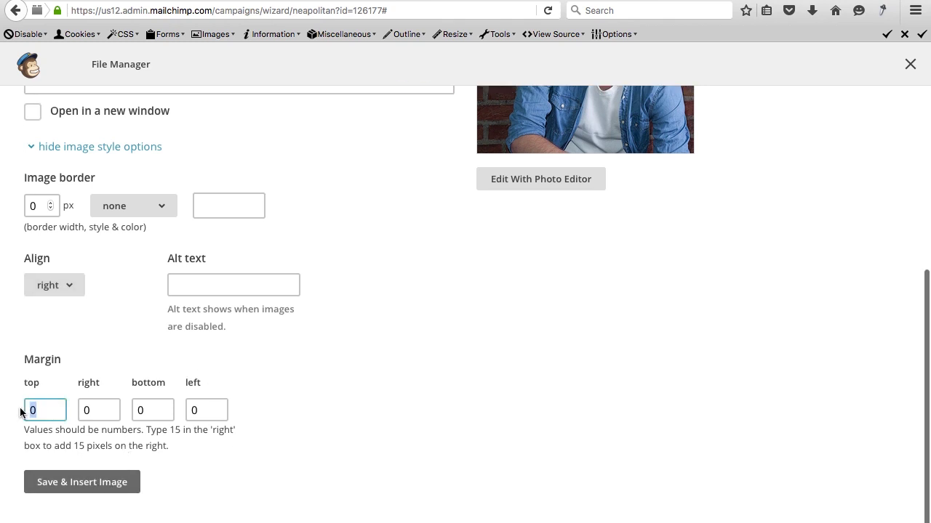
type("2")
key("Tab")
type("2")
key("Tab")
type("2")
key("Tab")
type("2")
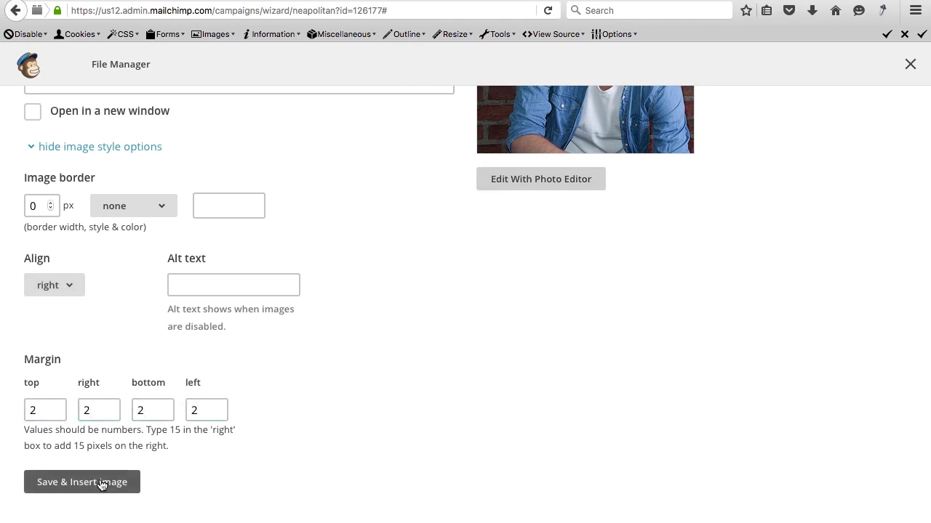
left_click(101, 482)
scroll(578, 312, "up", 1)
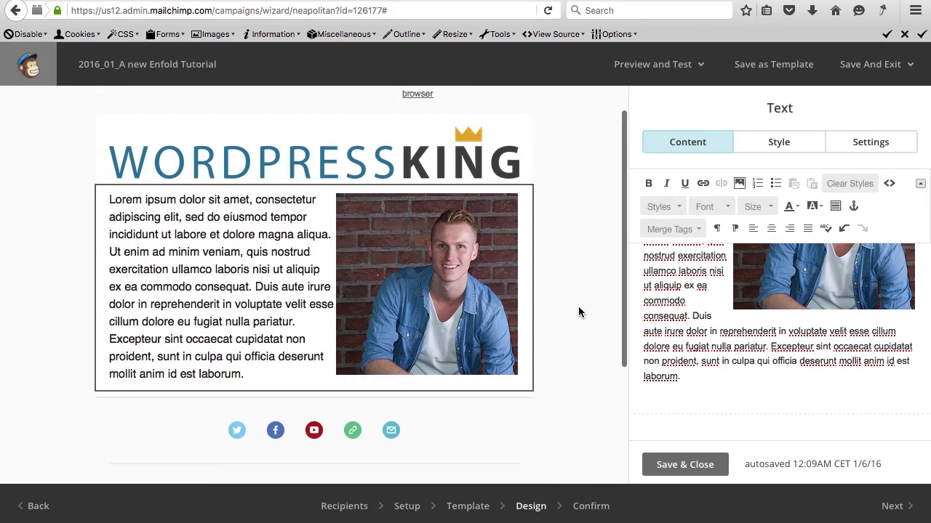
Paste a second Lorem ipsum paragraph into the text block.
scroll(694, 293, "up", 1)
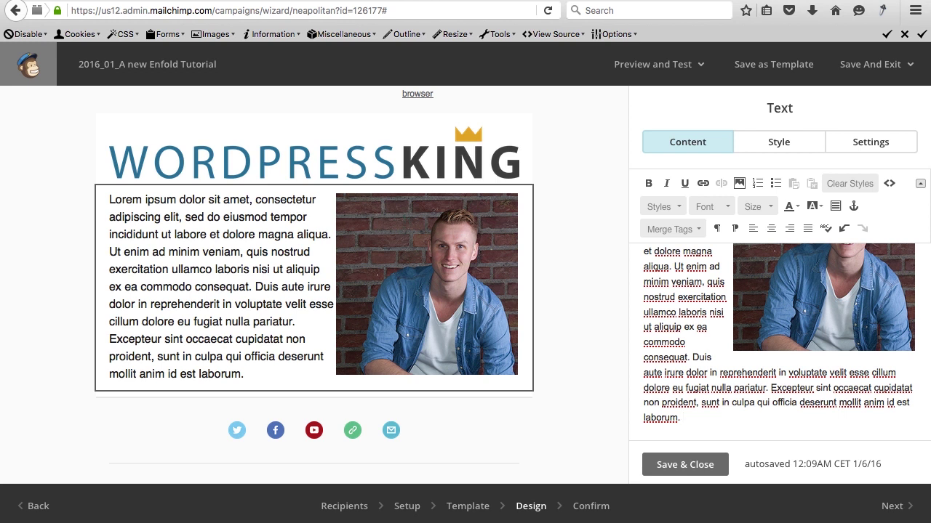
type("Lorem ipsum dolor sit amet, consectetur adipiscing elit, sed do eiusmod tempor incididunt ut labore et dolore magna aliqua. Ut enim ad minim veniam, quis nostrud exercitation ullamco laboris nisi ut aliquip ex ea commodo consequat. Duis aute irure dolor in reprehenderit in voluptate velit esse cillum dolore eu fugiat nulla pariatur. Excepteur sint occaecat cupidatat non proident, sunt in culpa qui officia deserunt mollit anim id est laborum.")
scroll(309, 239, "down", 3)
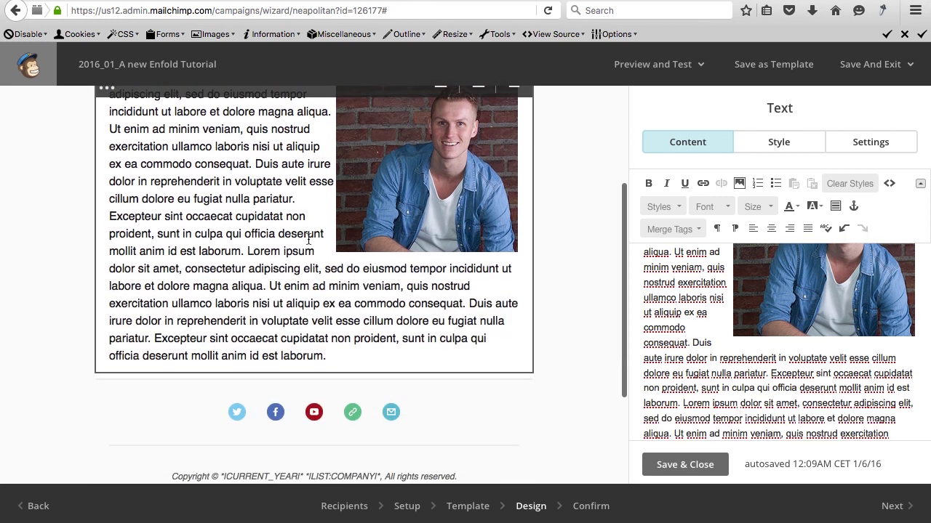
scroll(407, 188, "up", 1)
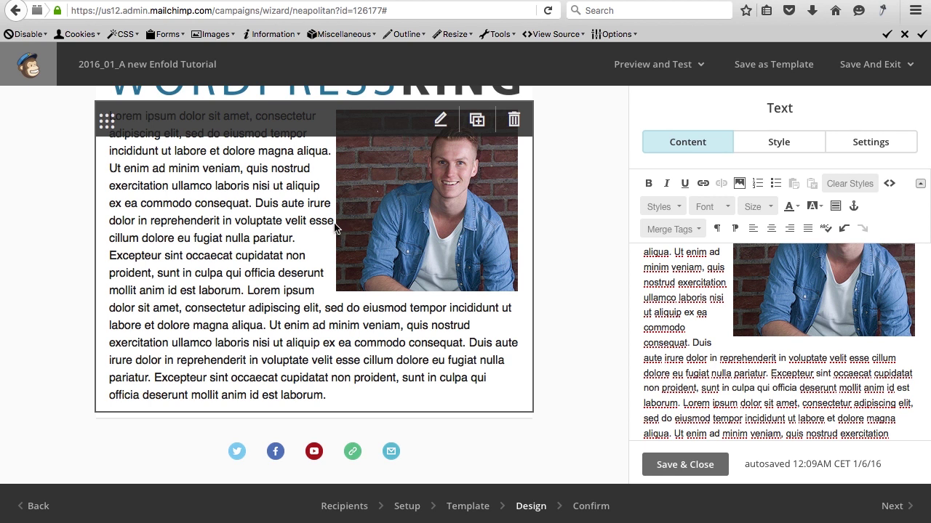
Change the portrait photo's margins to 5 on all sides and re-insert it.
left_click(781, 287)
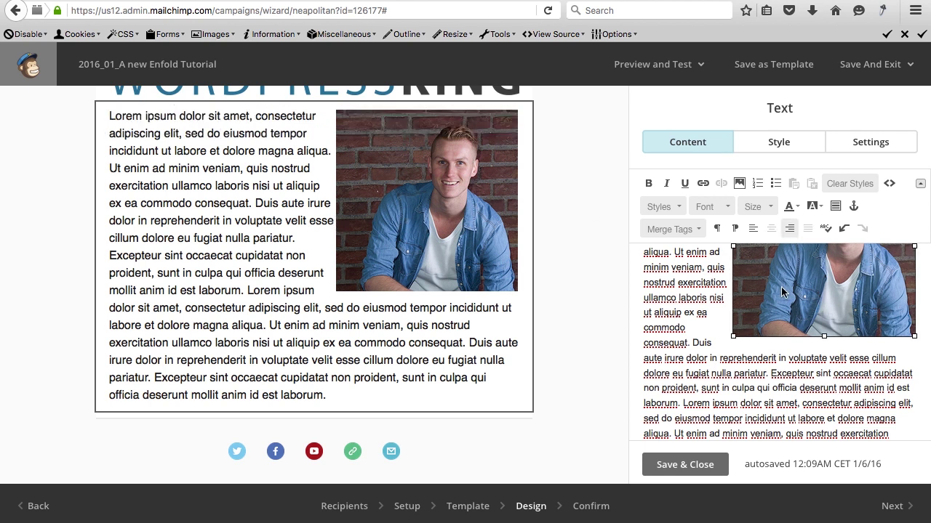
left_click(739, 183)
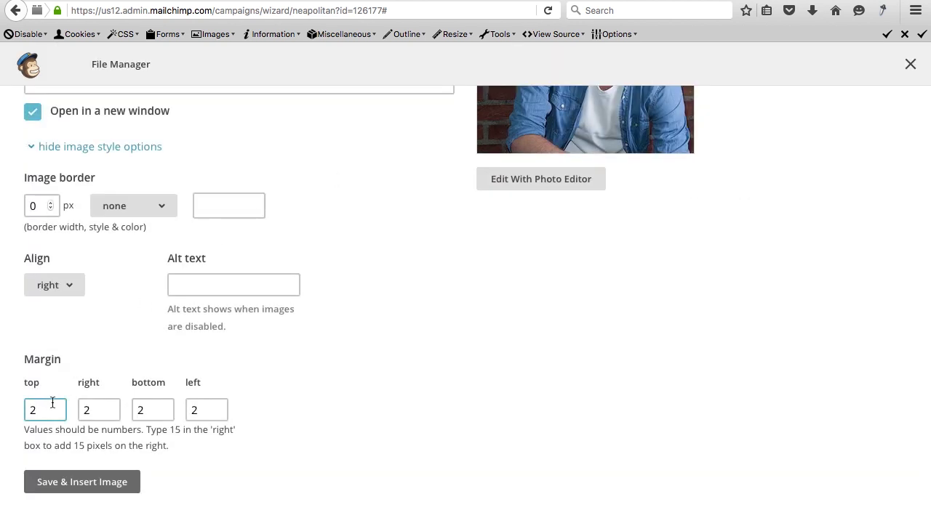
left_click_drag(53, 403, 6, 405)
type("5")
key("Tab")
type("5")
key("Tab")
type("5")
key("Tab")
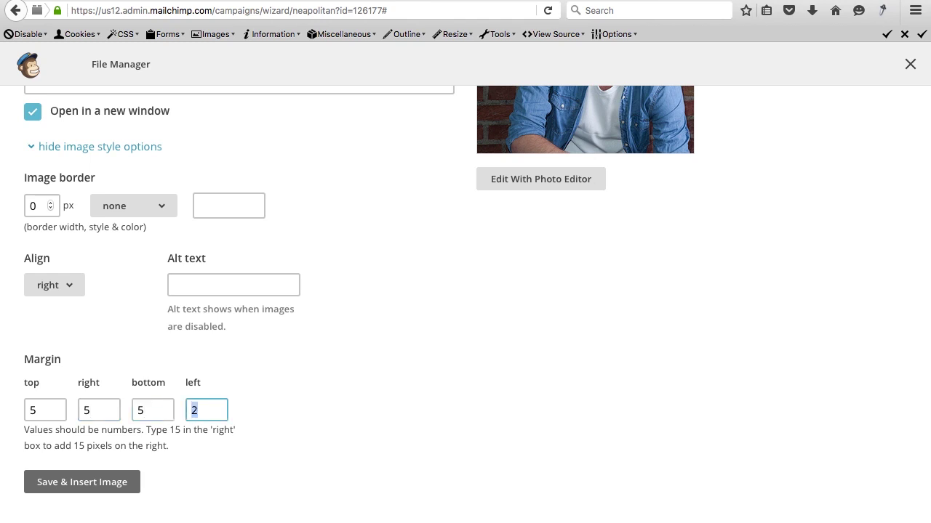
type("5")
key("Tab")
left_click(62, 481)
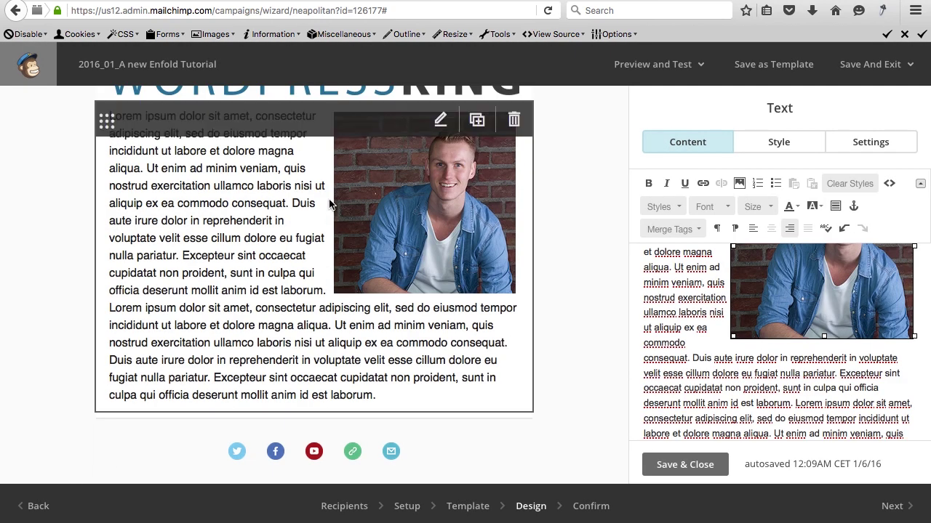
scroll(324, 245, "up", 2)
scroll(322, 243, "down", 2)
scroll(322, 243, "up", 4)
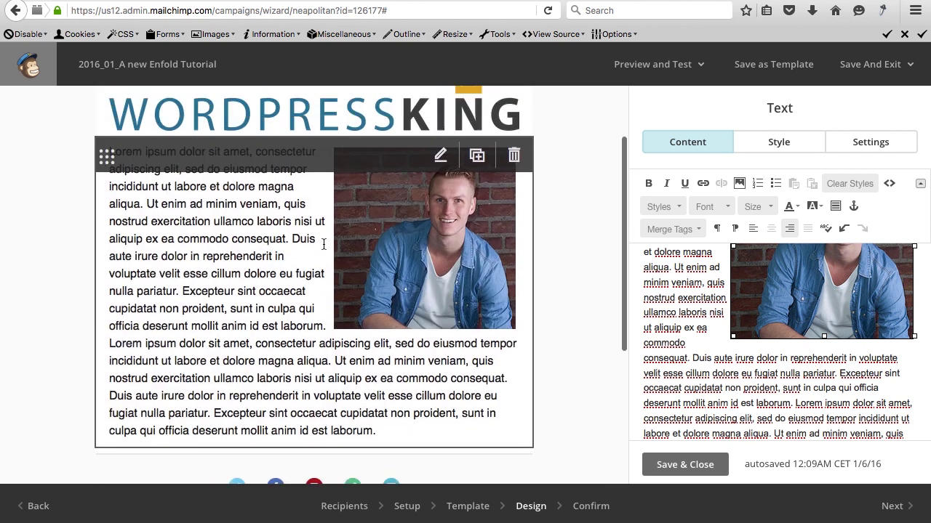
scroll(673, 271, "up", 3)
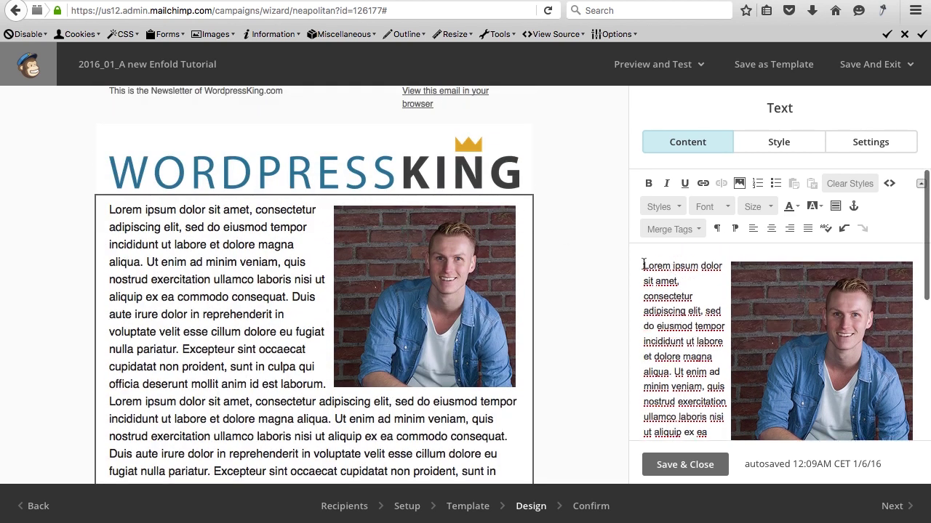
Add the heading 'This is the first Newletter of WordpressKing' above the text, styled as heading 2.
left_click(643, 266)
key("Return")
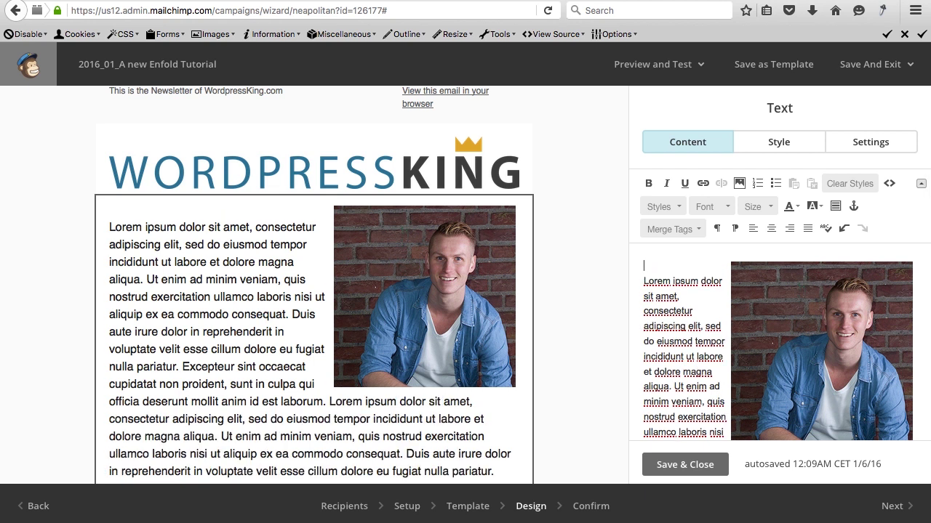
type("This is the firs")
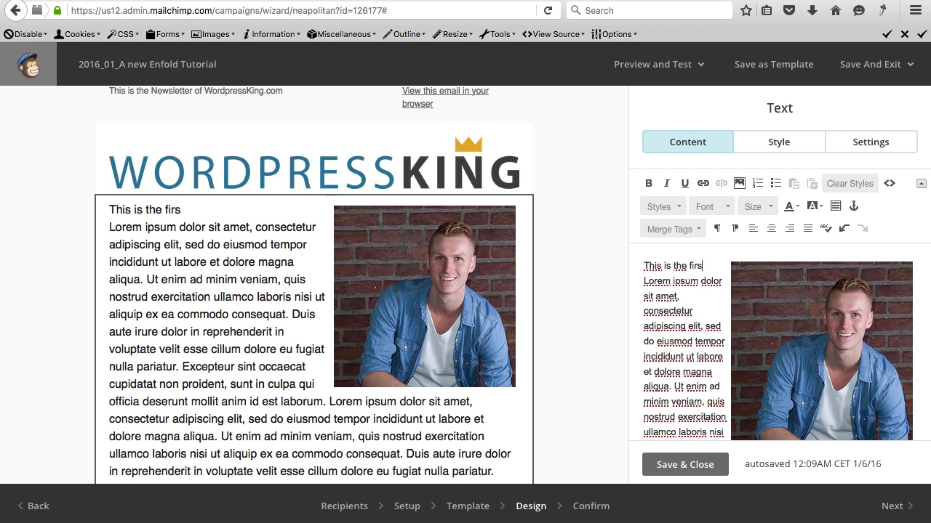
type("t Newlet")
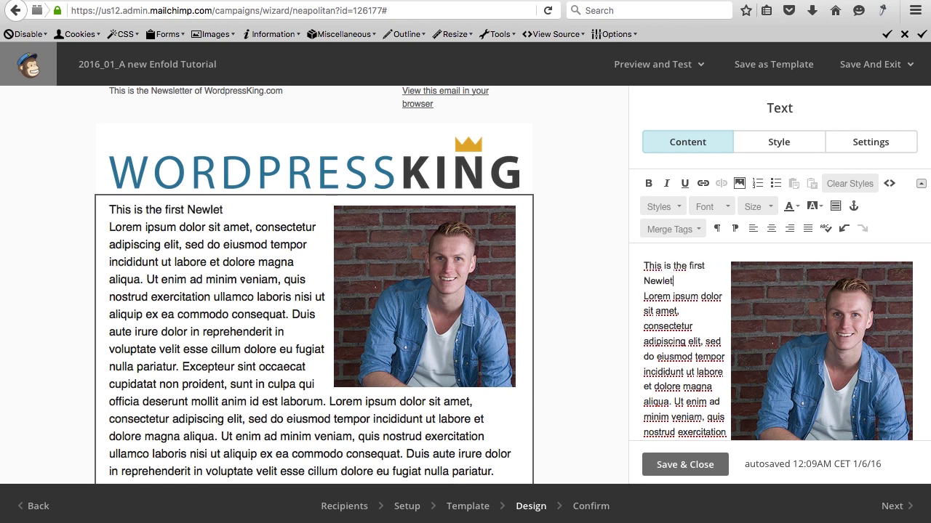
type("ter of WordpressKing")
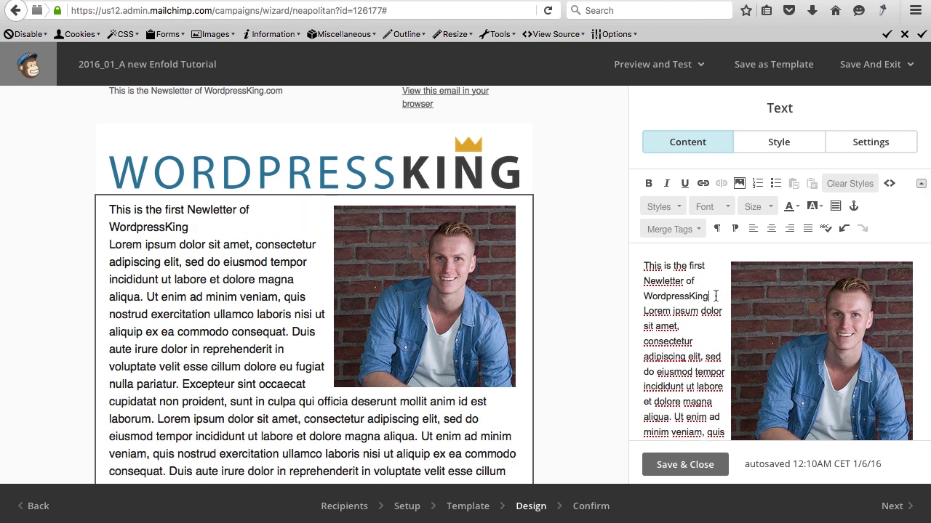
left_click_drag(715, 296, 642, 265)
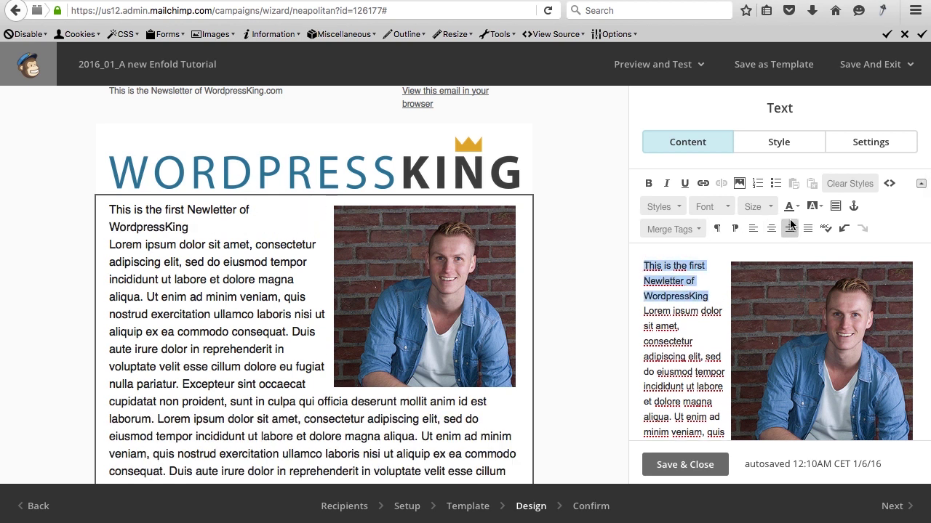
left_click(679, 208)
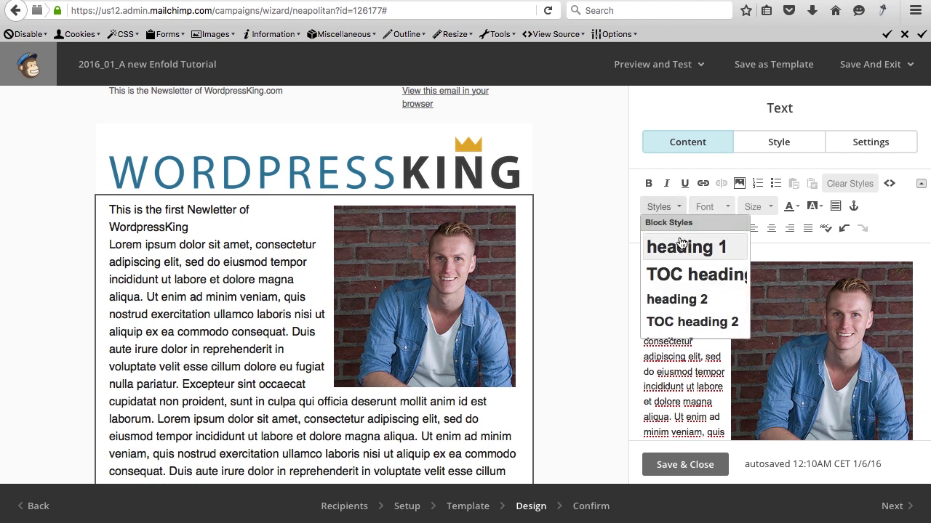
left_click(678, 300)
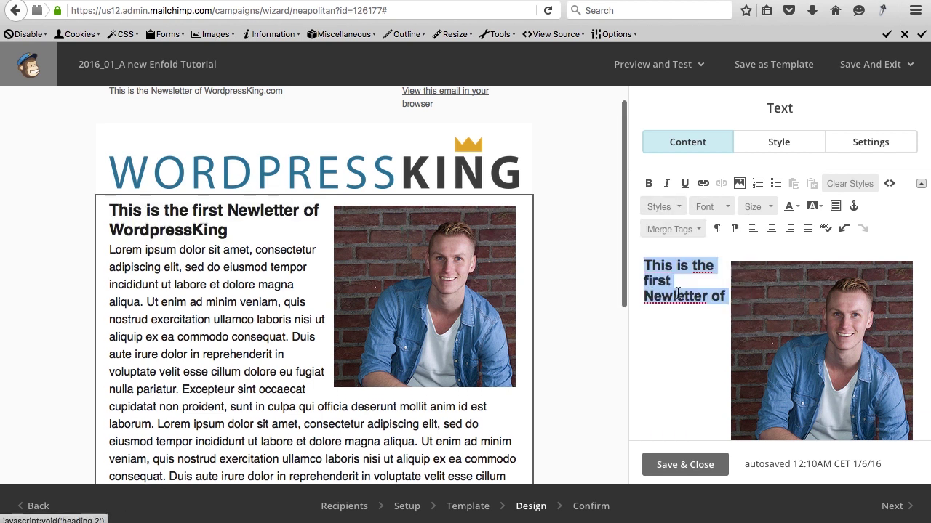
left_click(679, 291)
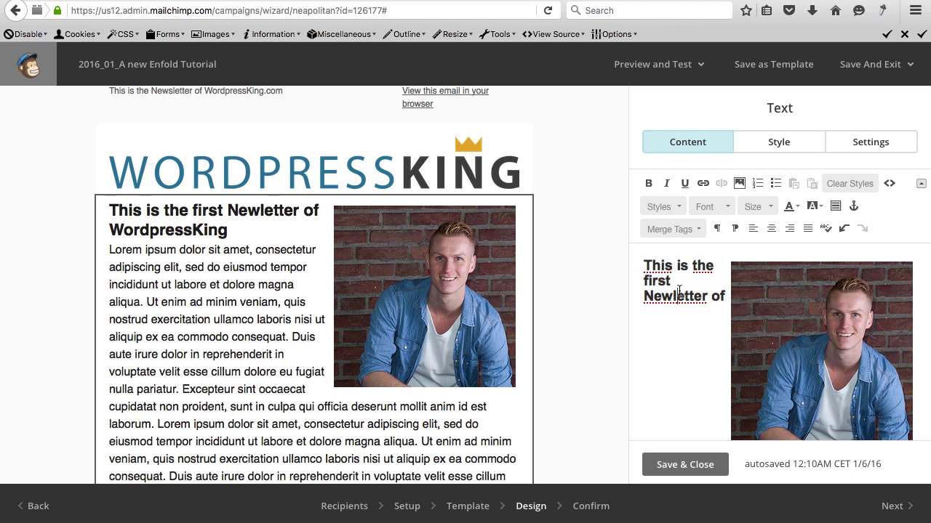
Move the photo below the heading line and save the text block.
left_click(757, 308)
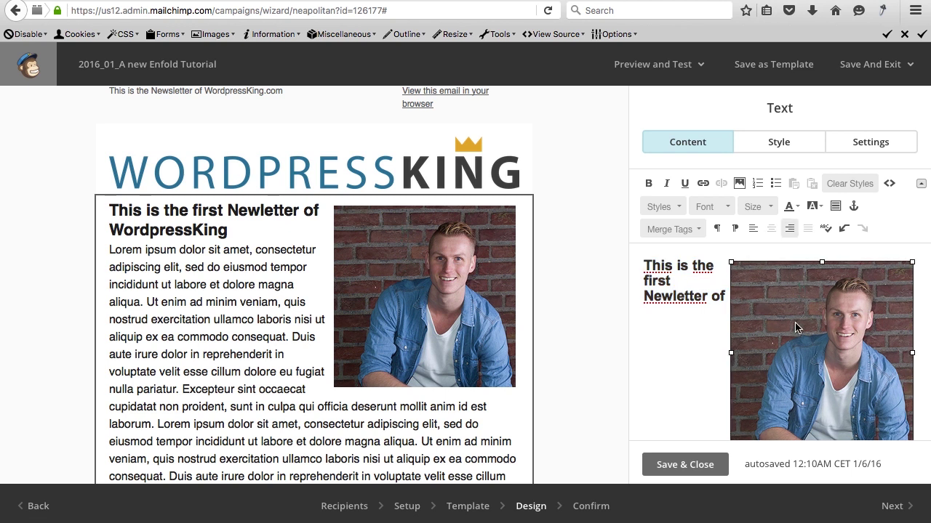
scroll(795, 328, "down", 2)
left_click_drag(788, 320, 644, 409)
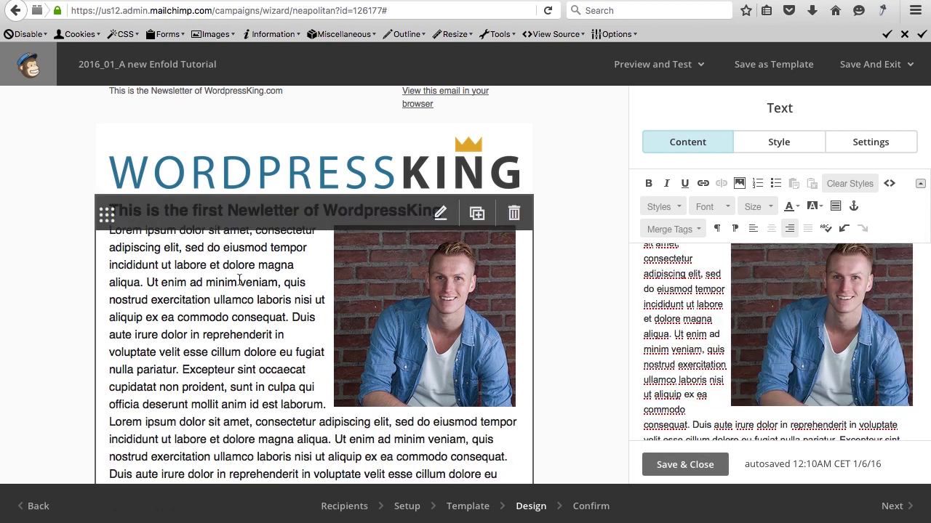
scroll(411, 297, "down", 3)
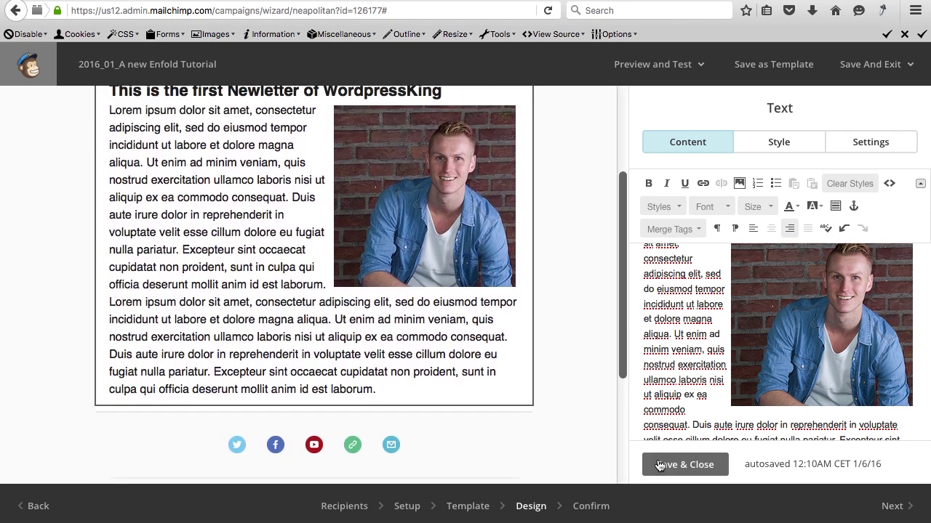
left_click(663, 464)
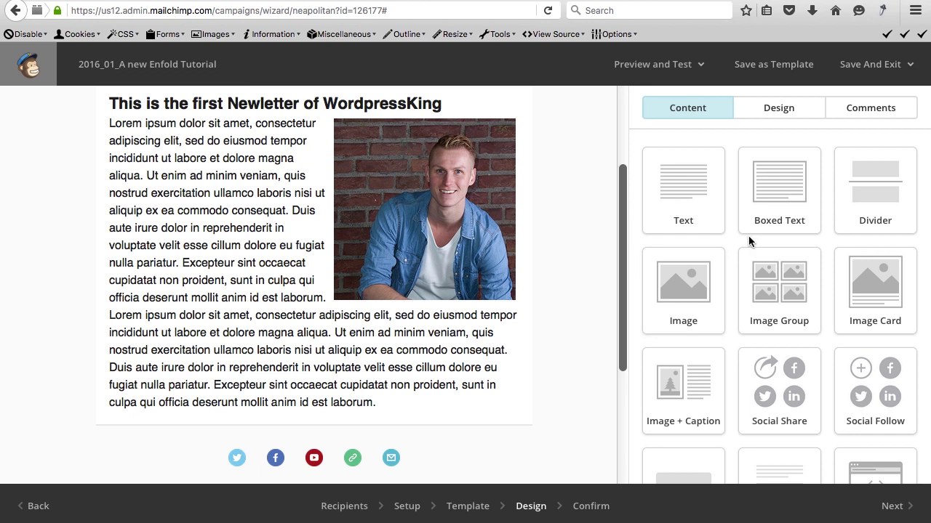
Add a Divider block below the text and set its border colour to #5C9AB5.
left_click_drag(869, 190, 397, 400)
scroll(398, 401, "down", 3)
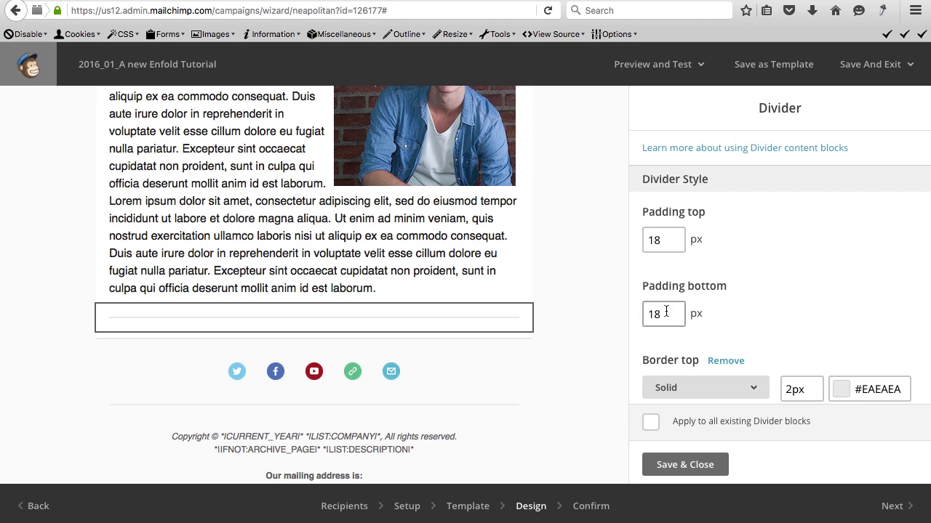
left_click(836, 389)
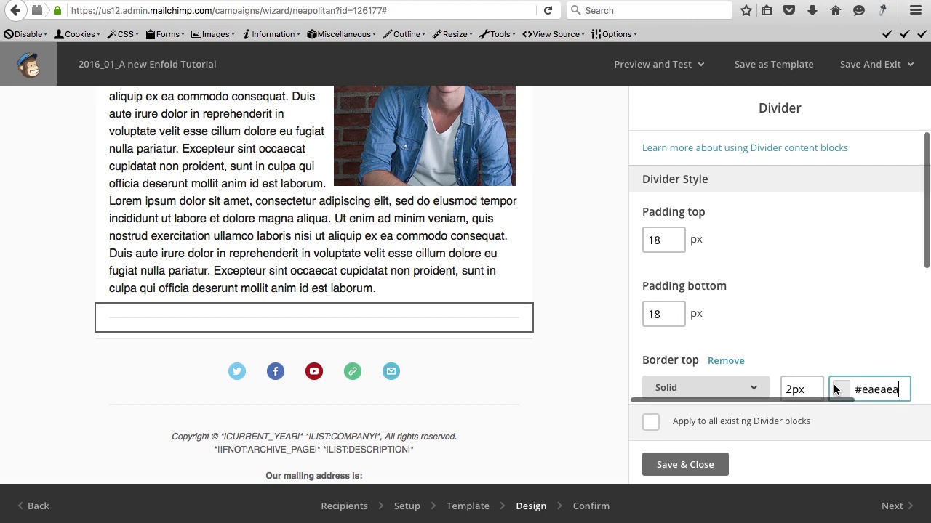
triple_click(876, 387)
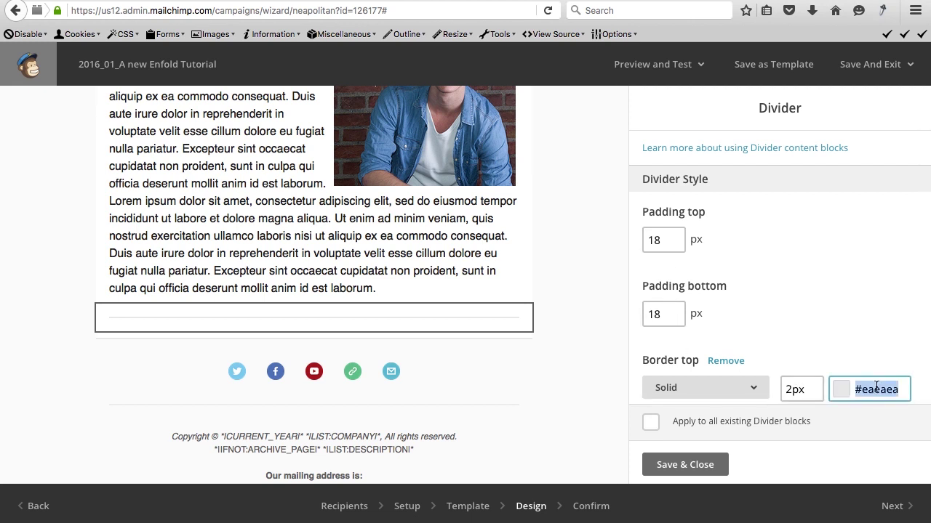
type("#5C9AB5")
left_click(684, 298)
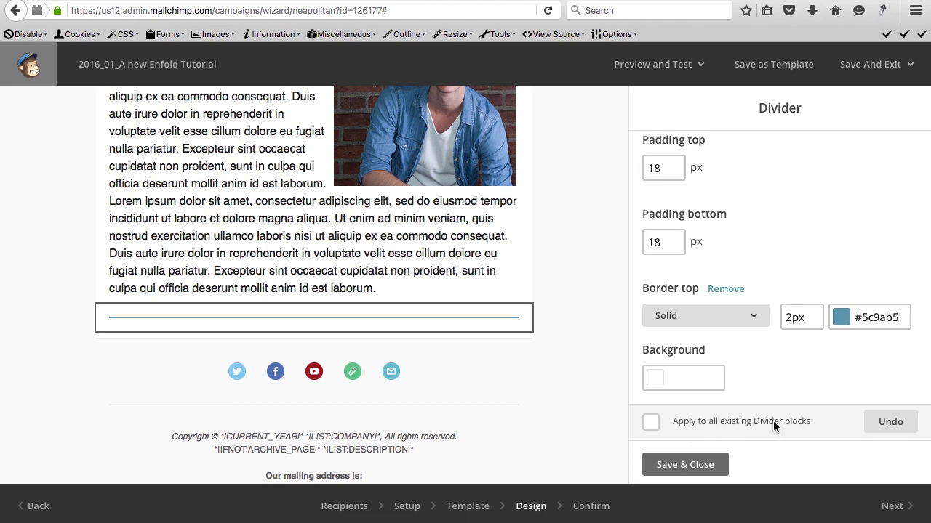
mouse_move(389, 324)
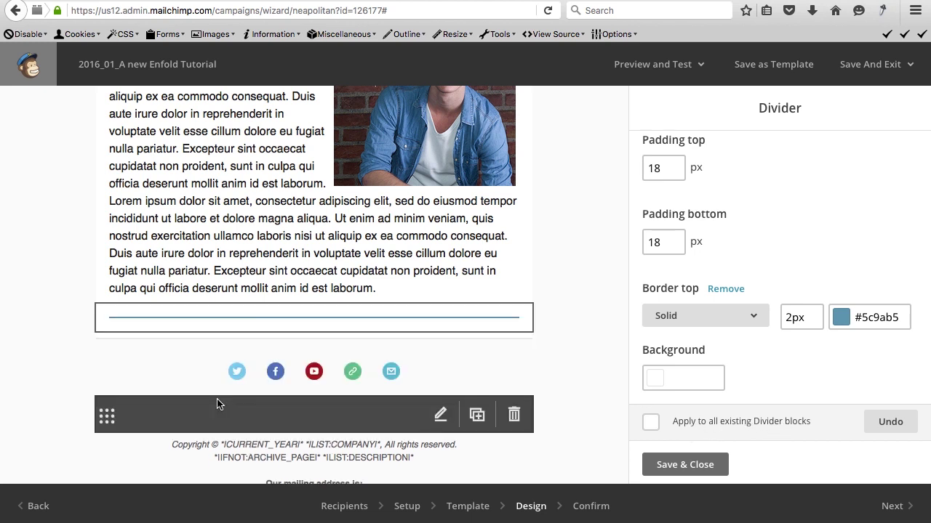
Save and close the Divider settings, keeping the blue line above the social icons.
left_click(680, 467)
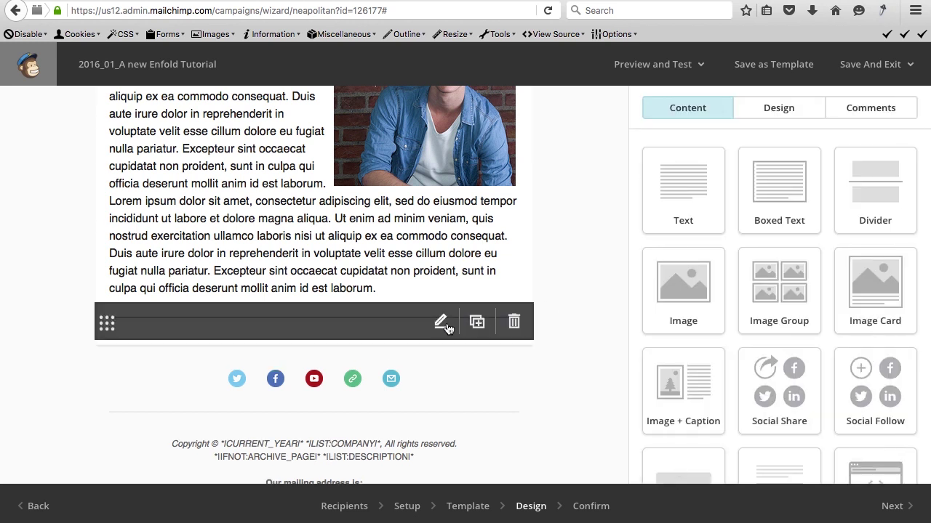
scroll(568, 256, "down", 1)
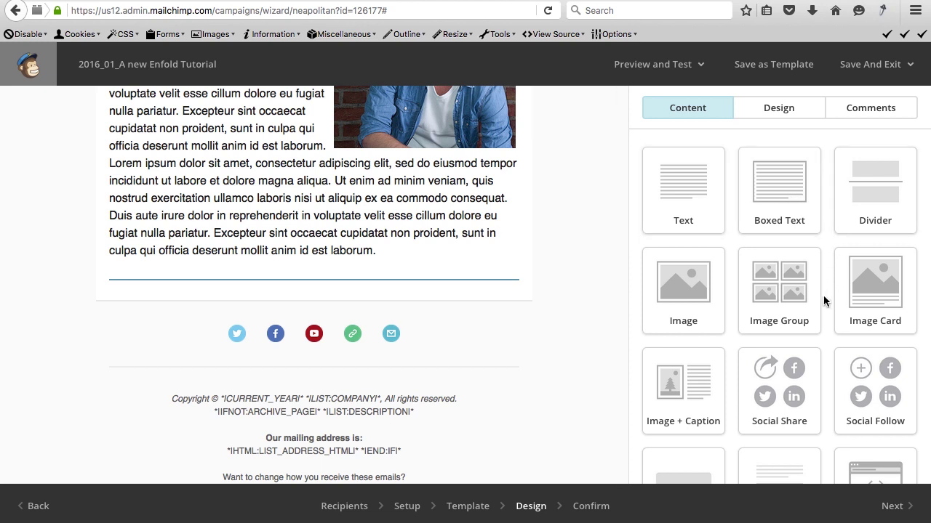
scroll(824, 299, "down", 3)
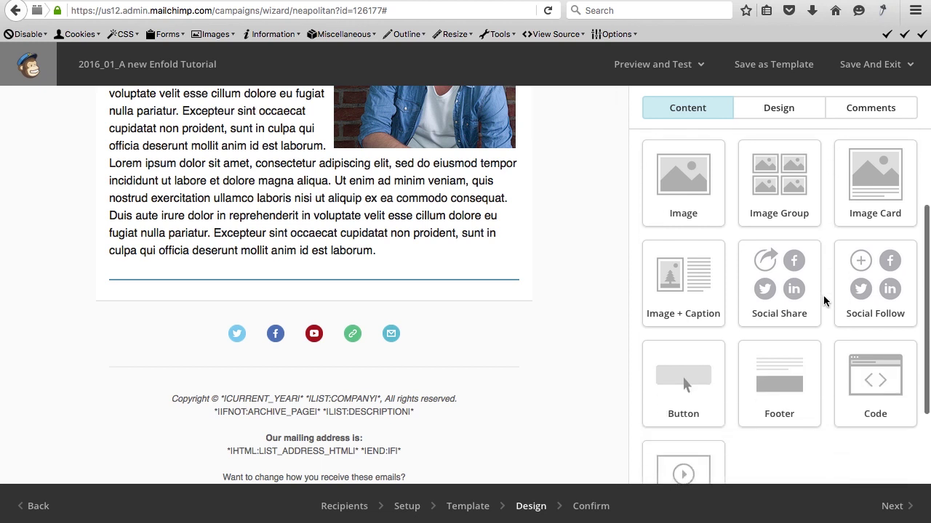
Add an Image + Caption block below the divider using the Wordpressking logo from File Manager.
left_click_drag(680, 271, 387, 301)
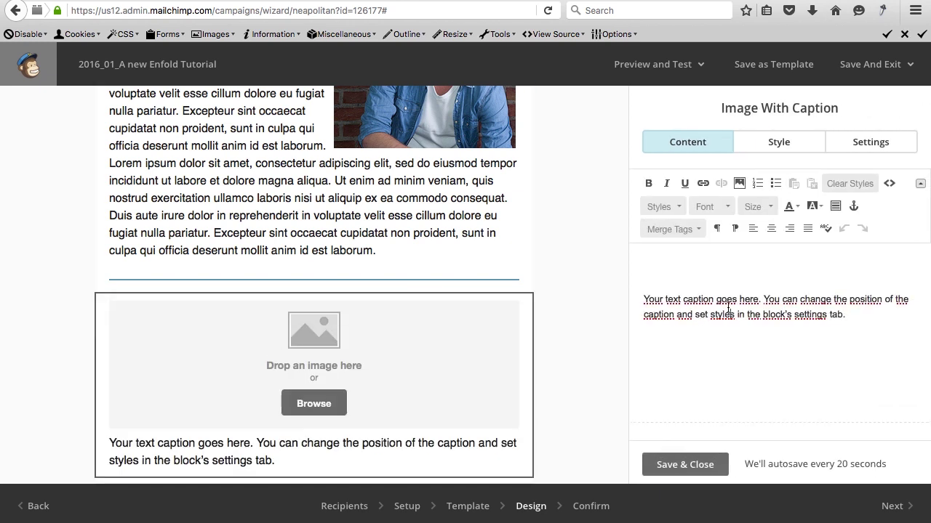
triple_click(728, 309)
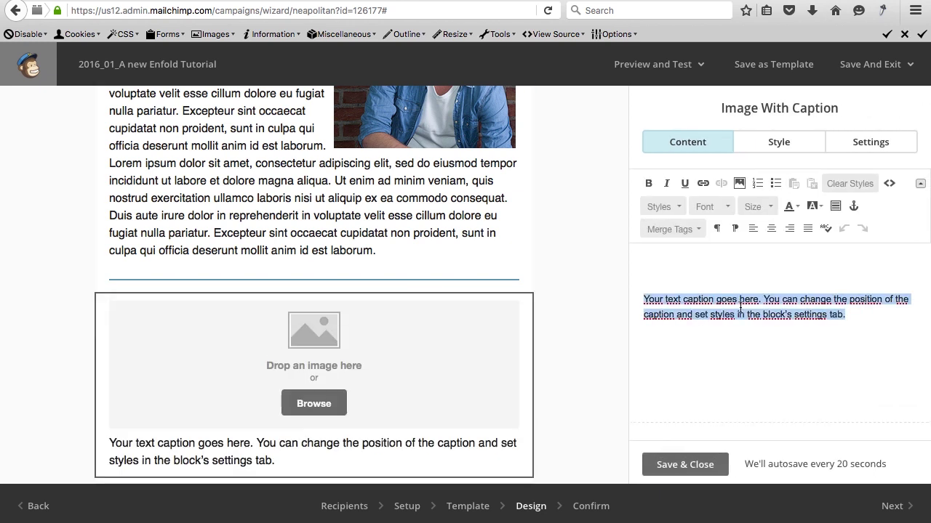
left_click(829, 339)
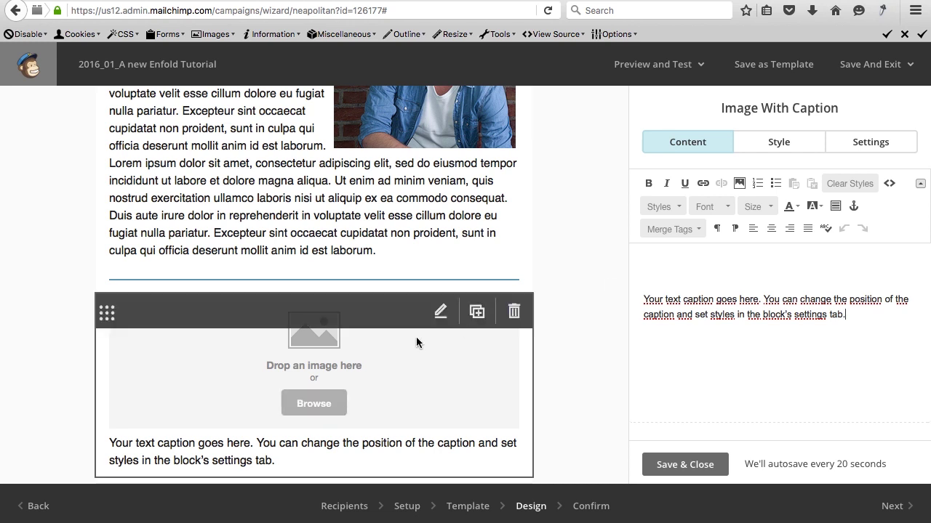
left_click(319, 406)
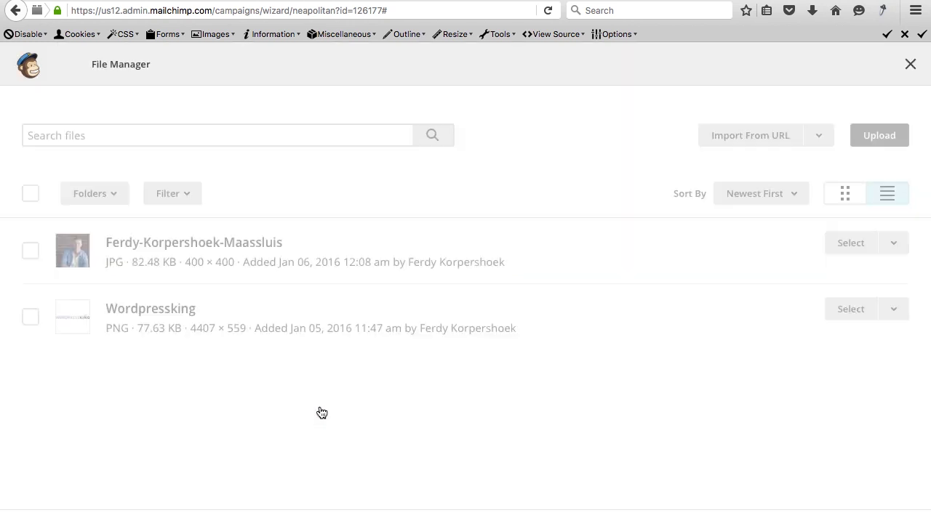
left_click(30, 317)
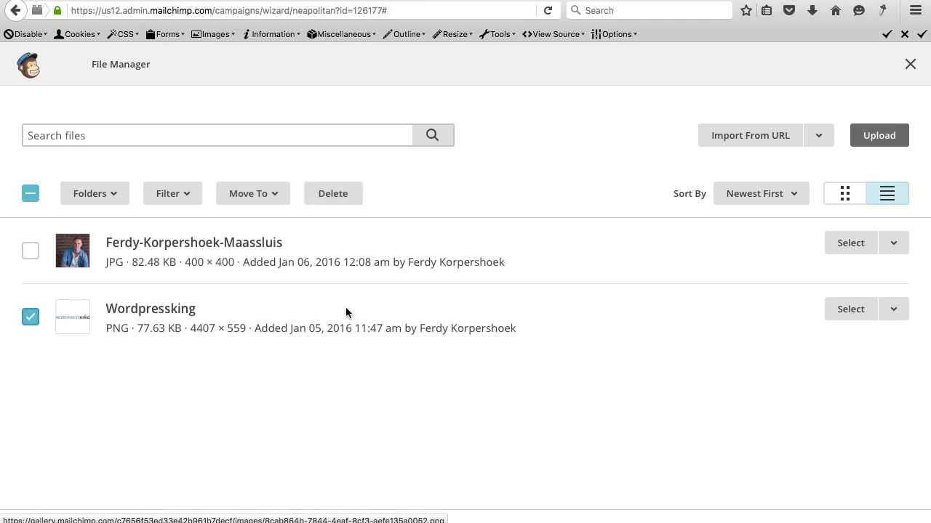
left_click(840, 311)
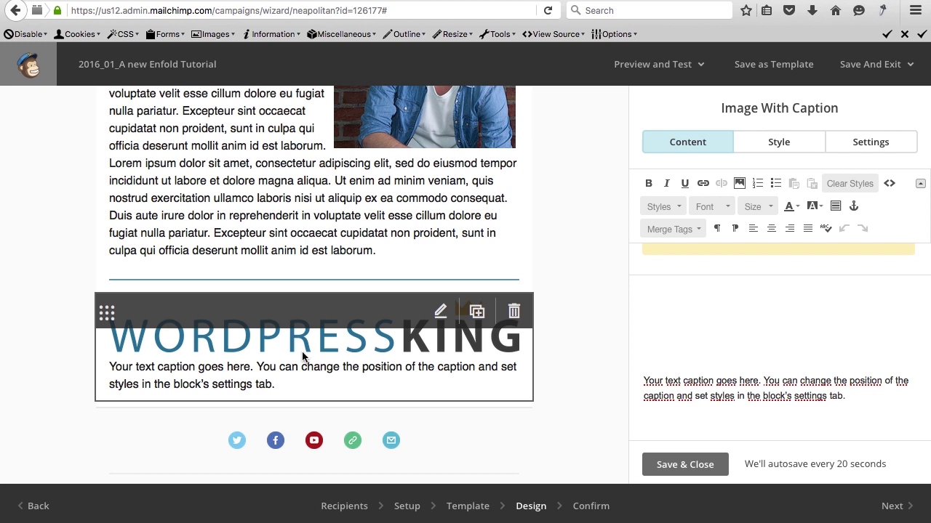
scroll(404, 333, "down", 3)
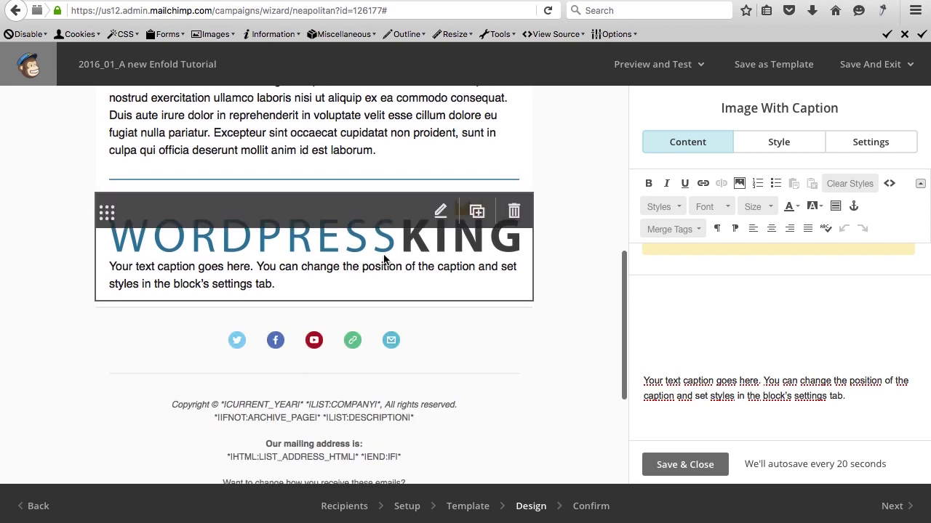
left_click(685, 465)
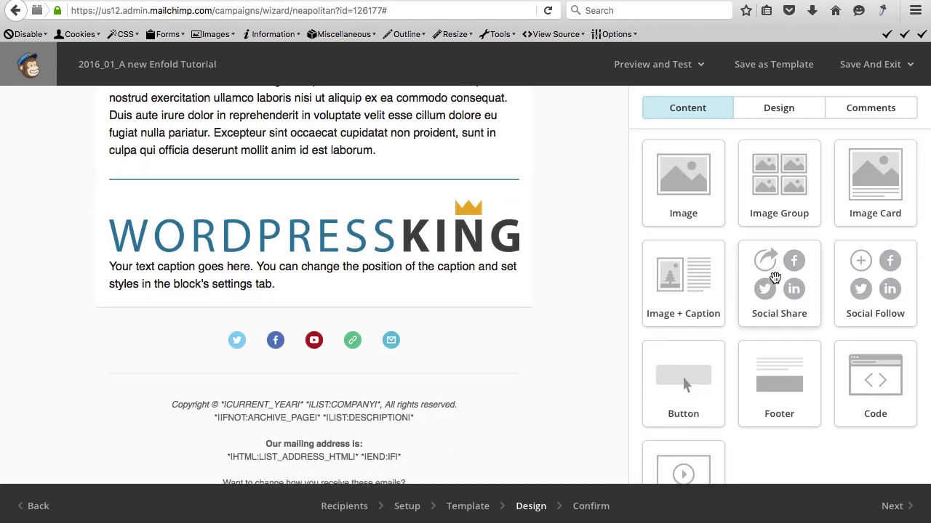
Add a Video block below the image caption block.
scroll(698, 291, "down", 3)
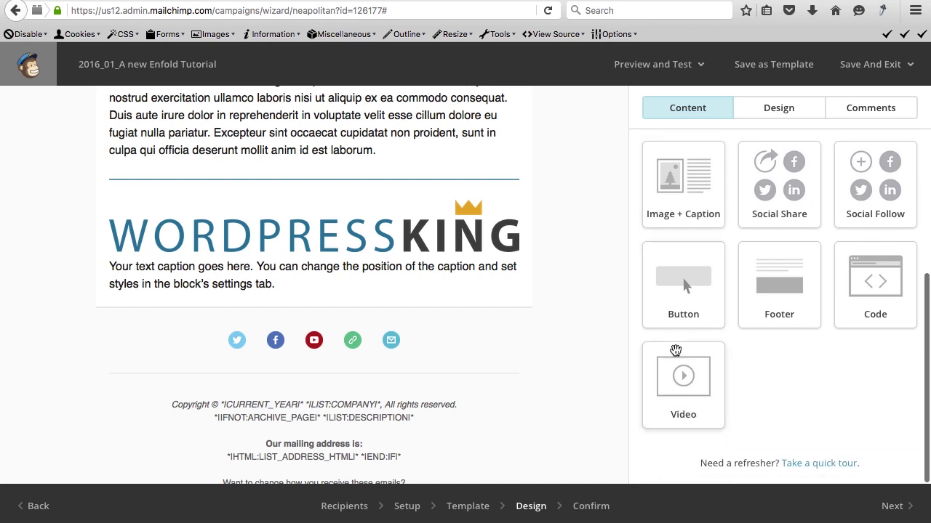
left_click_drag(680, 381, 377, 313)
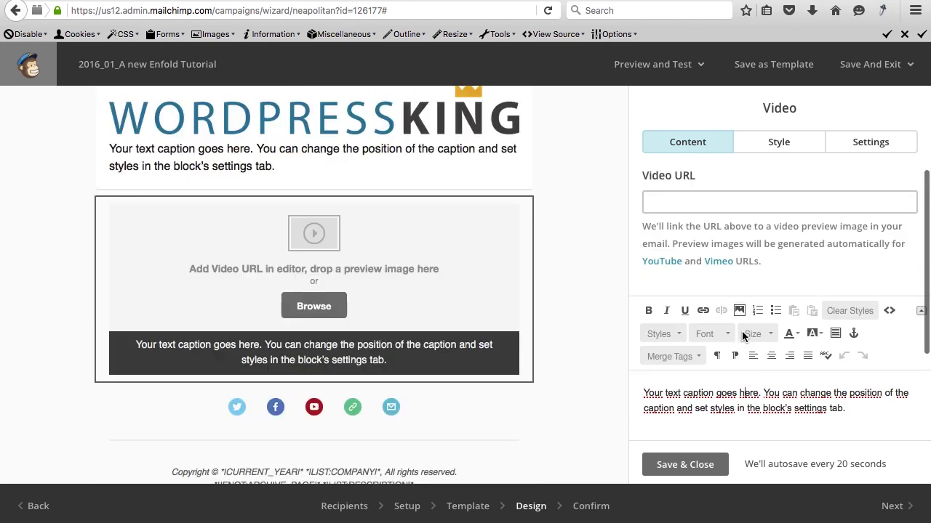
scroll(742, 331, "down", 1)
scroll(742, 331, "up", 1)
left_click(698, 203)
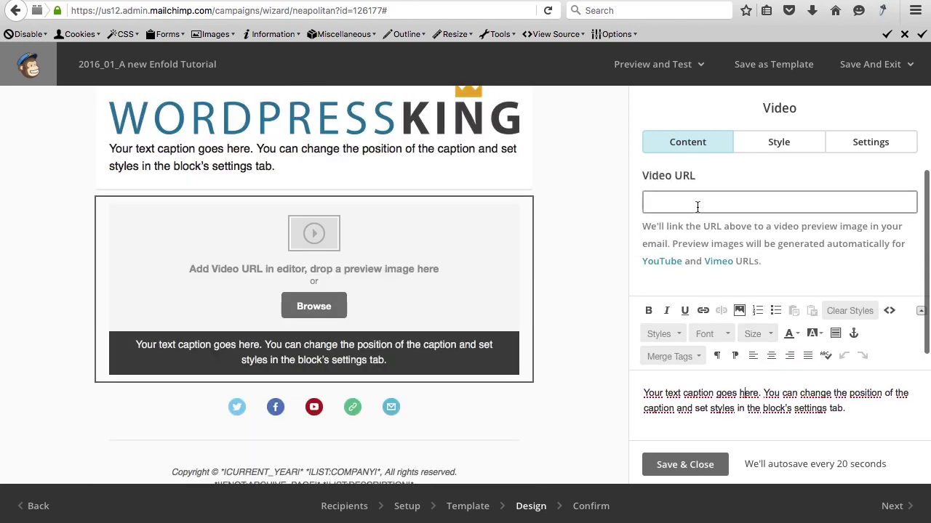
Open the YouTube tutorial video in a new tab, copy its URL, and return to Mailchimp.
key("ctrl+t")
type("youtube.com/")
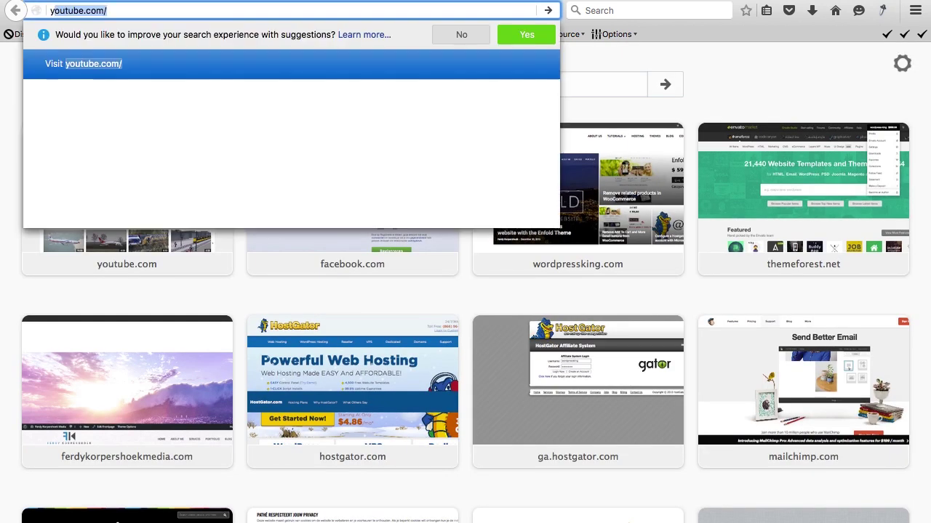
key("Down")
key("Return")
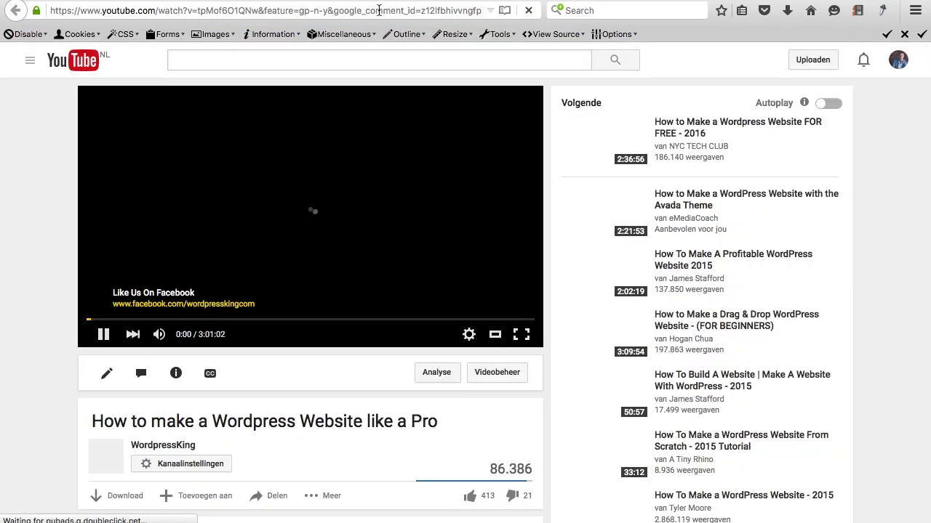
left_click(378, 10)
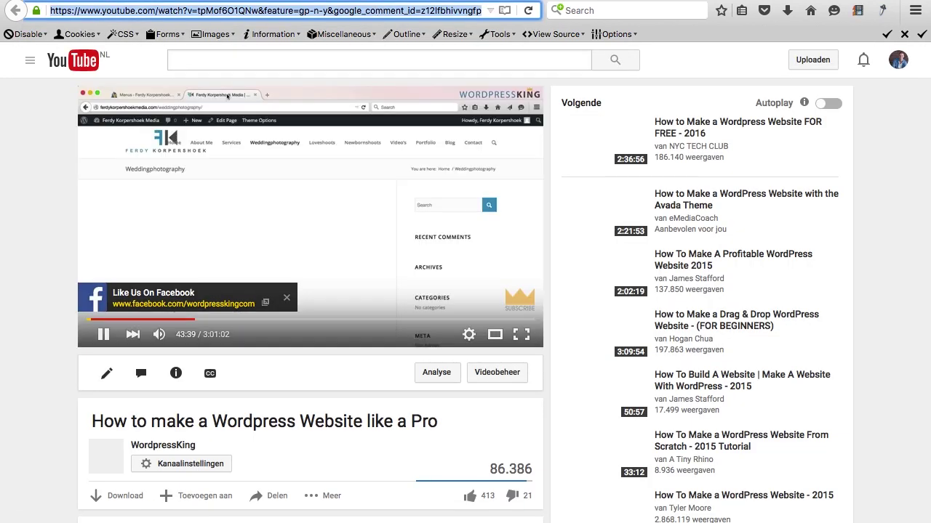
key("ctrl+w")
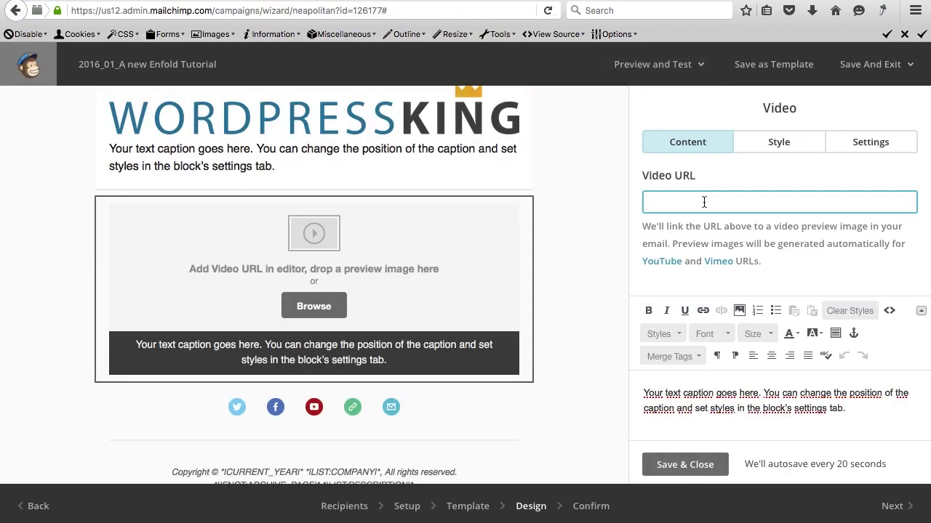
Paste the YouTube URL into the Video URL field until the 'How to make a Wordpress Website like a Pro' preview loads.
key("ctrl+v")
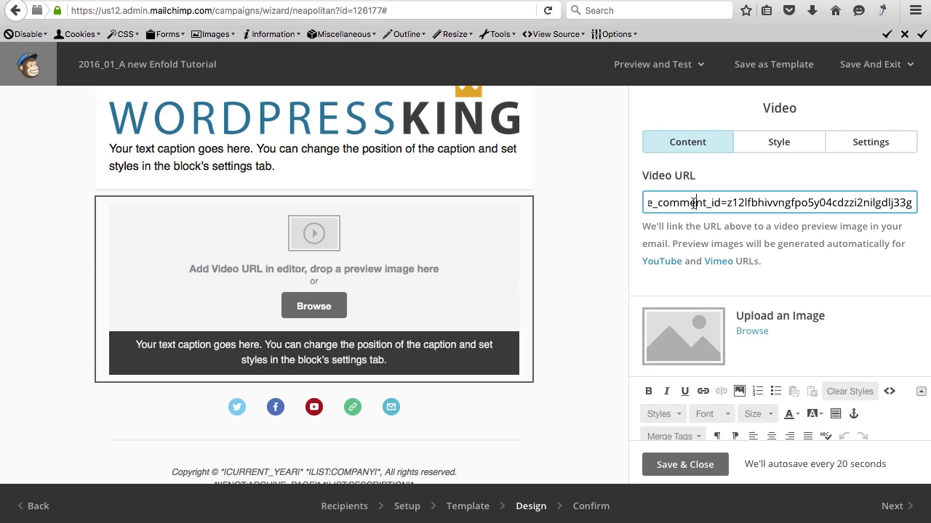
left_click_drag(694, 203, 602, 208)
left_click(689, 203)
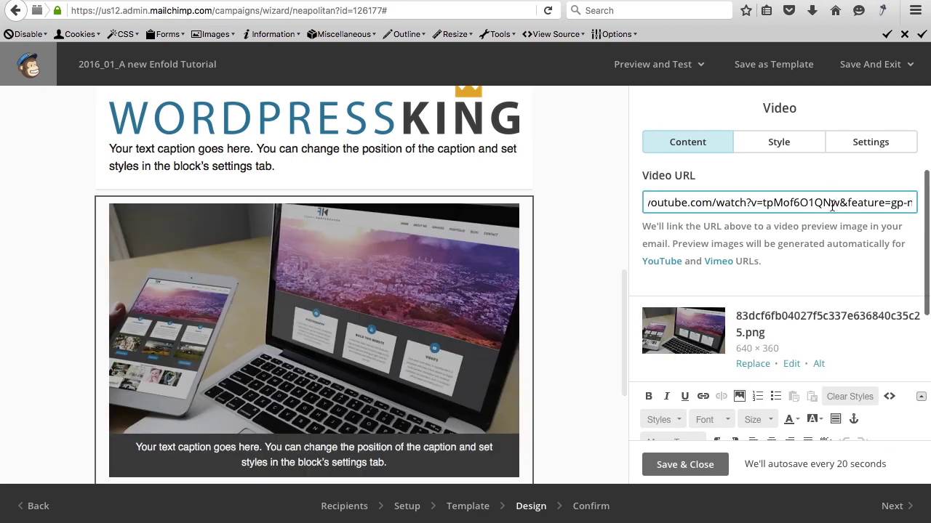
left_click_drag(841, 204, 918, 204)
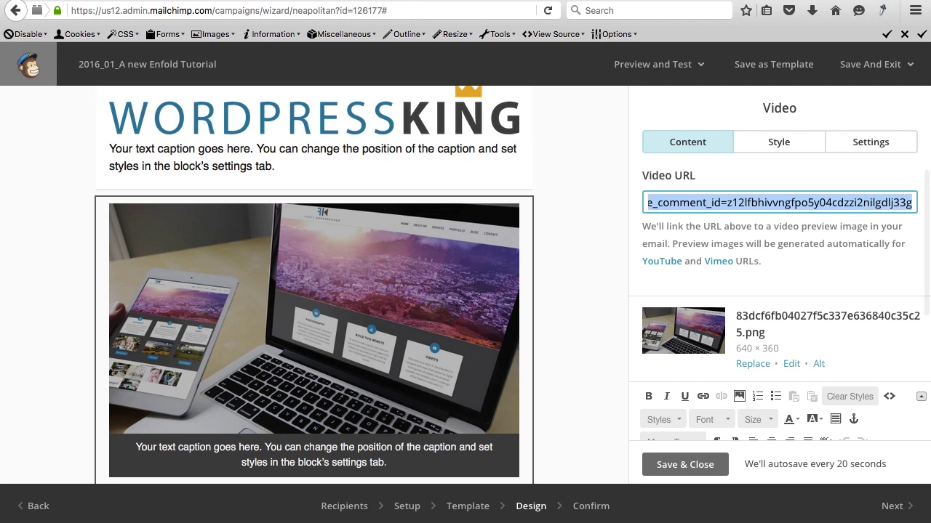
type("https://www.youtube.com/watch?v=rpMoFk01QNw")
scroll(901, 219, "down", 3)
scroll(821, 290, "up", 3)
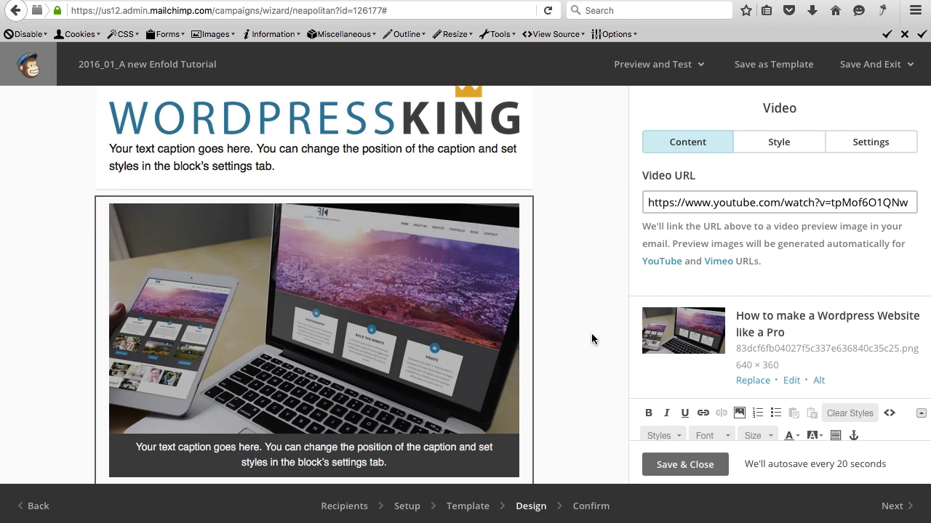
scroll(562, 336, "down", 4)
scroll(688, 354, "down", 5)
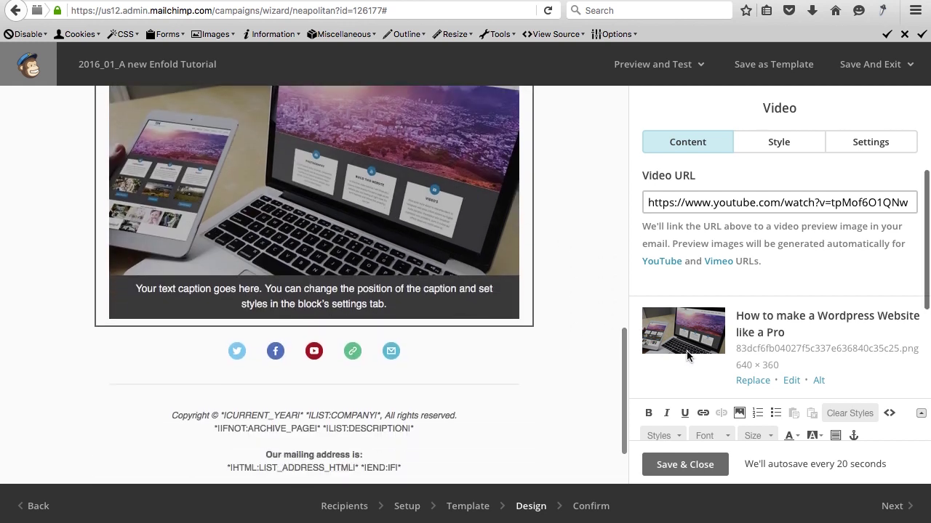
Replace the video caption with the Wordpress and Enfold tutorial announcement ending 'Check it out now!'.
left_click_drag(847, 390, 623, 376)
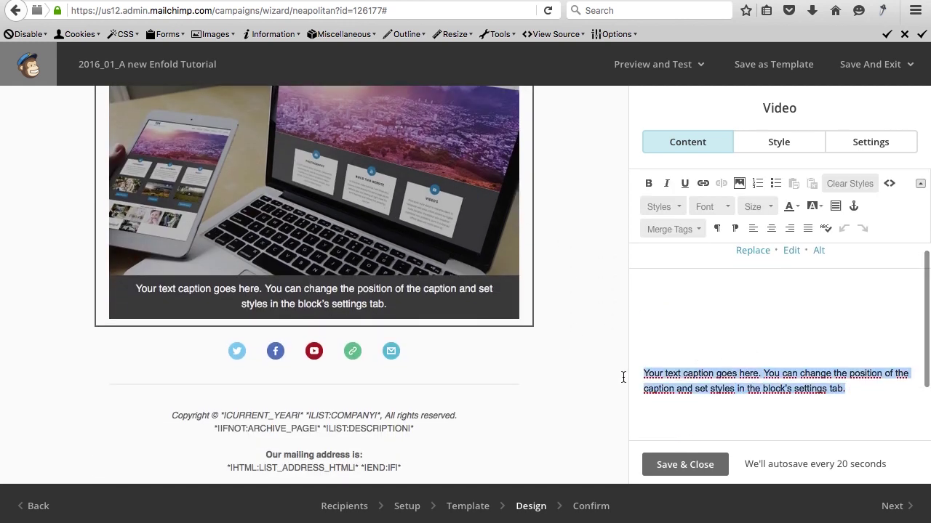
key("BackSpace")
type("I made a br")
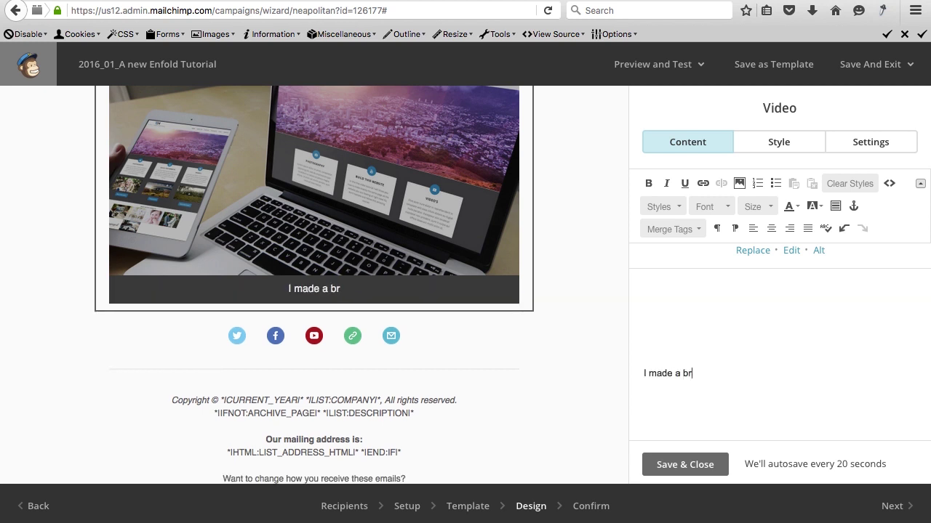
type("and new video tu")
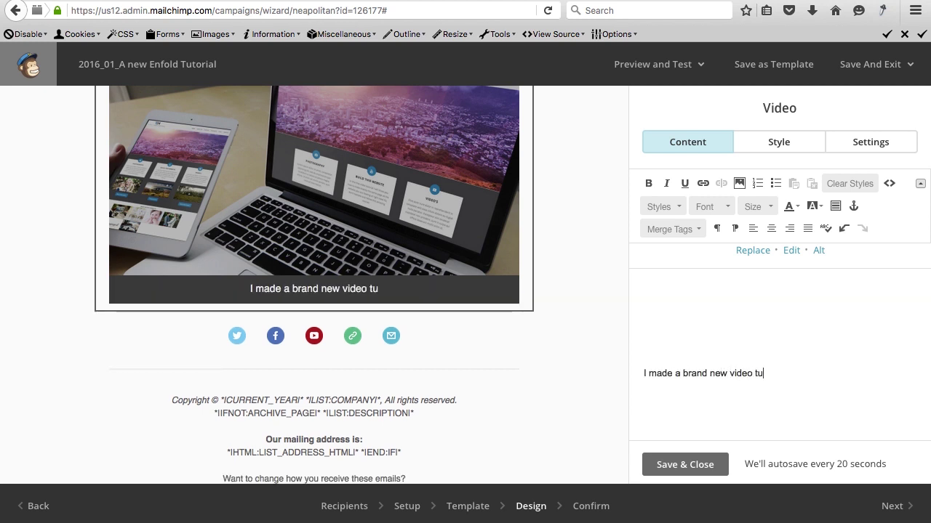
type("torial about mak")
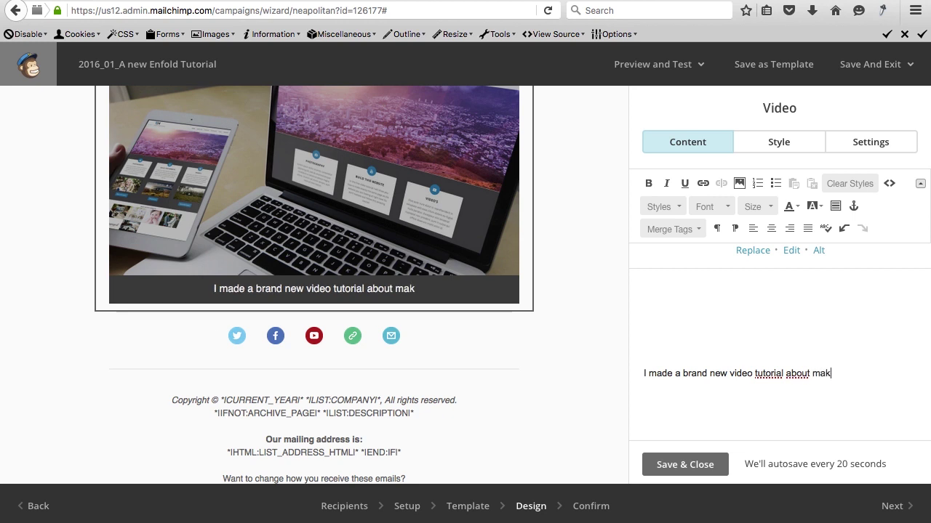
type("ing a complet")
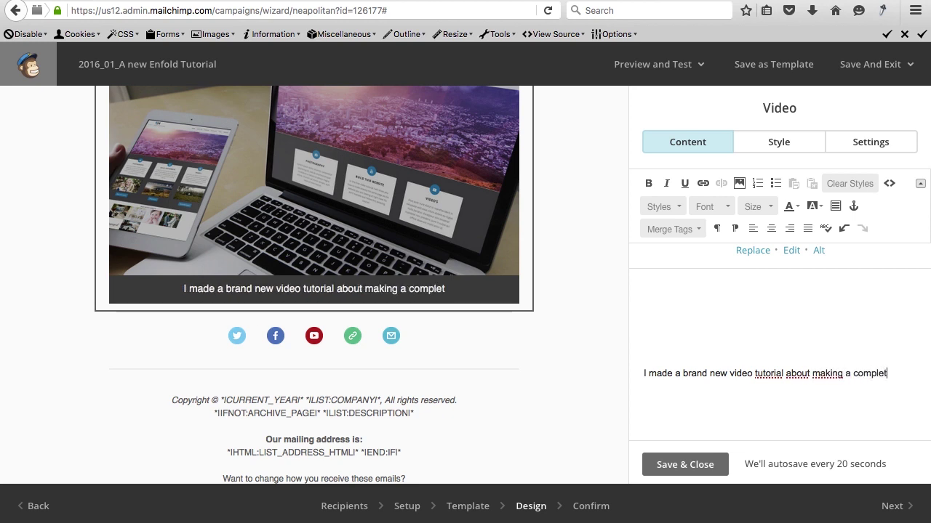
type("e website with ")
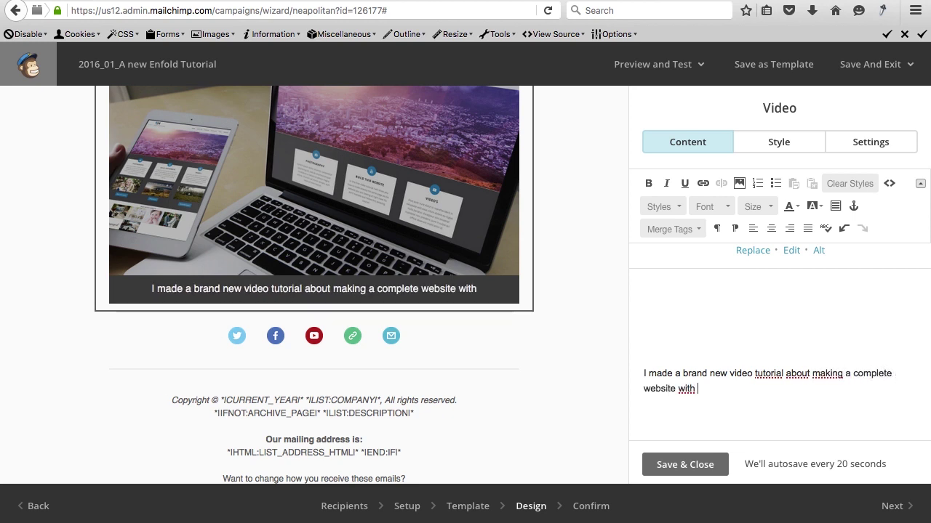
type("Wordpress and the E")
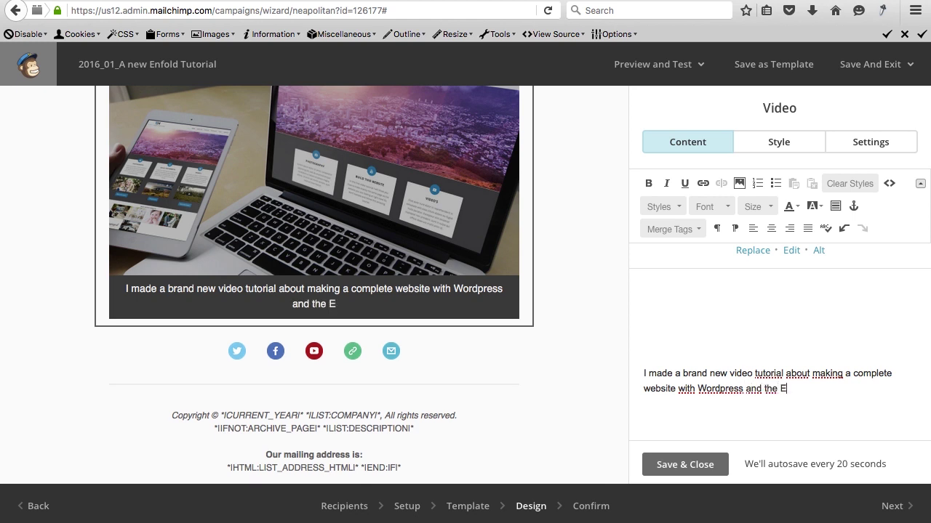
type("nfold theme. ")
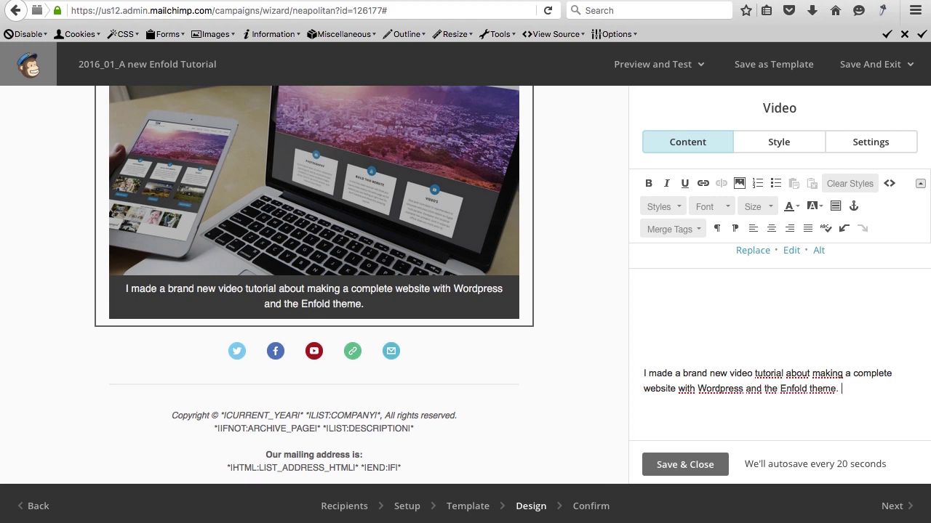
type("Check i")
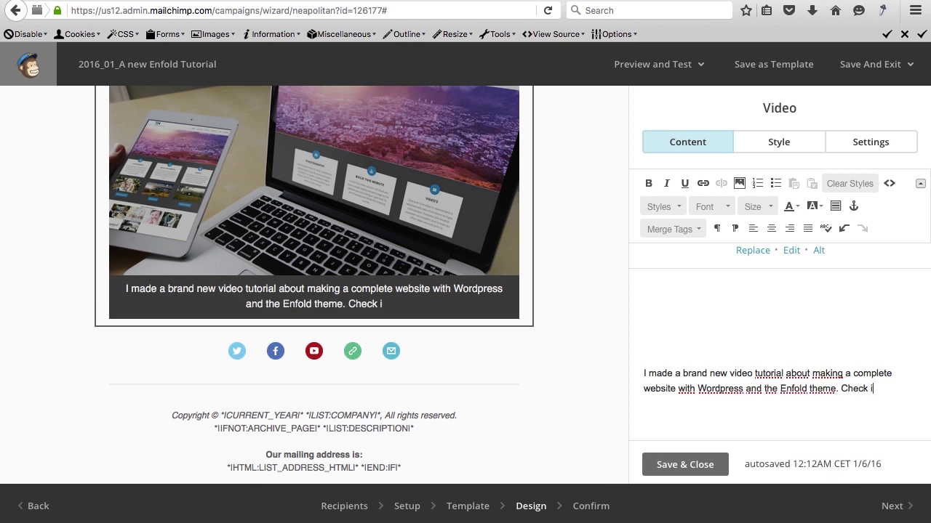
type("t out now!")
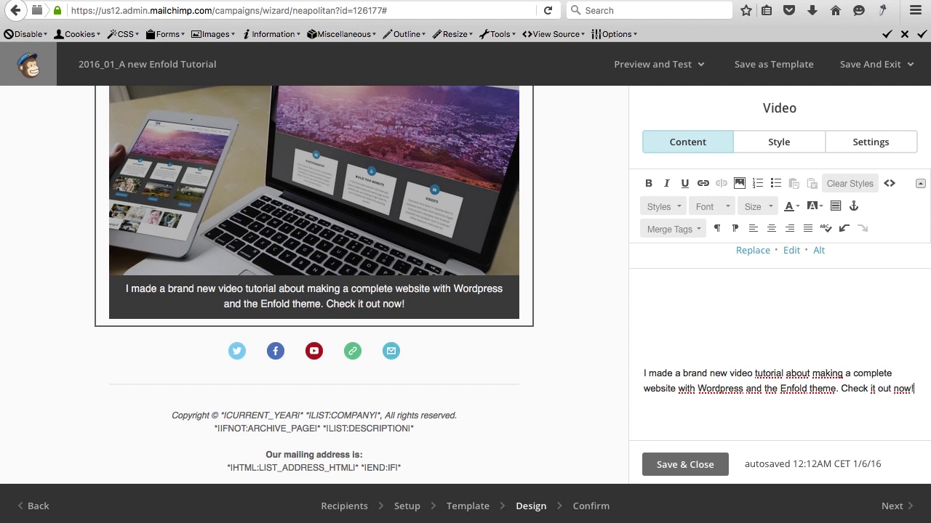
left_click(685, 465)
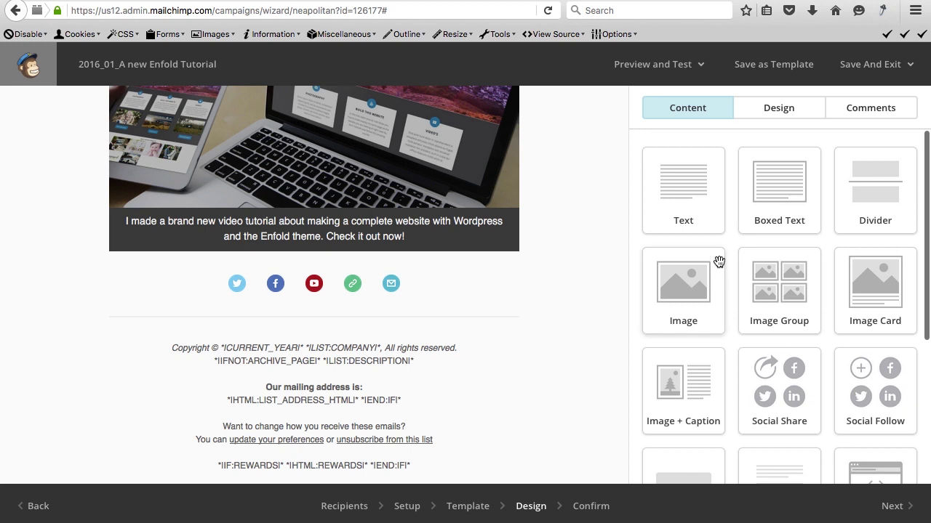
Set the Page background colour in the Design tab to dark grey #222222.
left_click(760, 113)
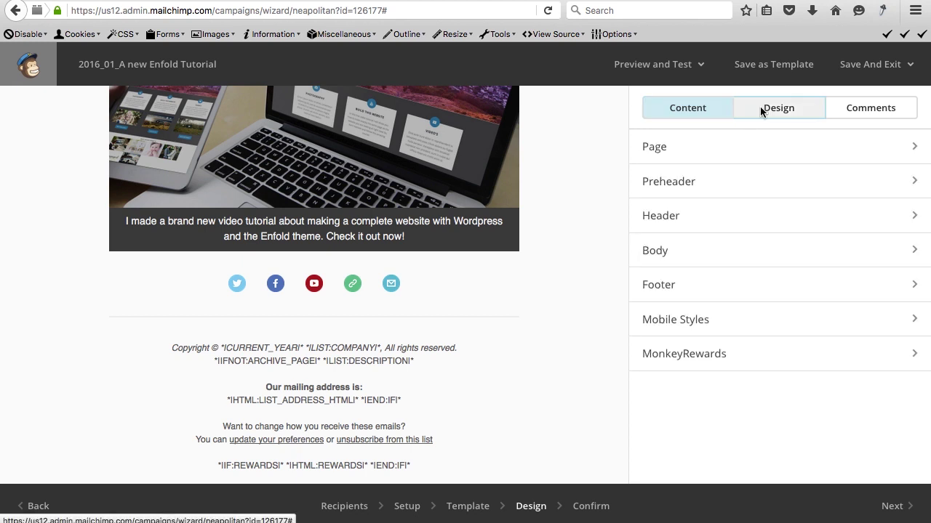
left_click(691, 153)
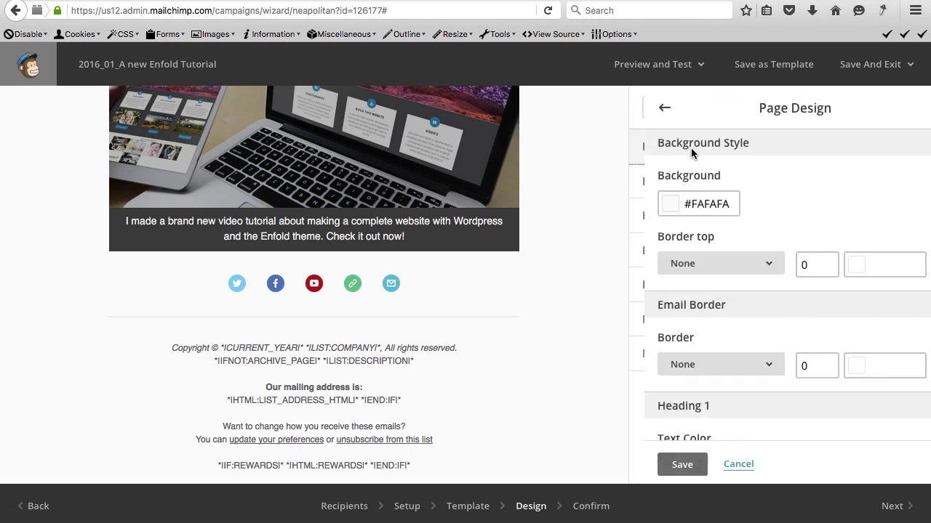
left_click(659, 208)
left_click(715, 382)
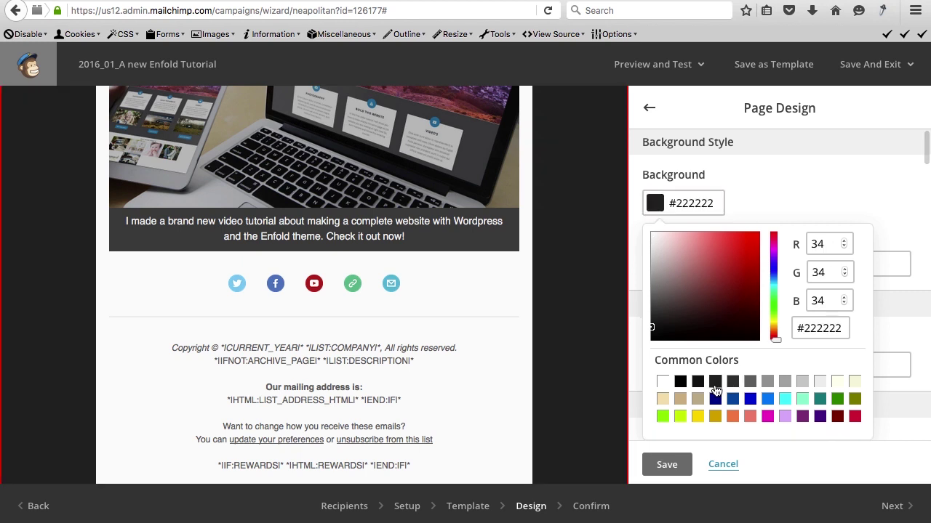
left_click(772, 189)
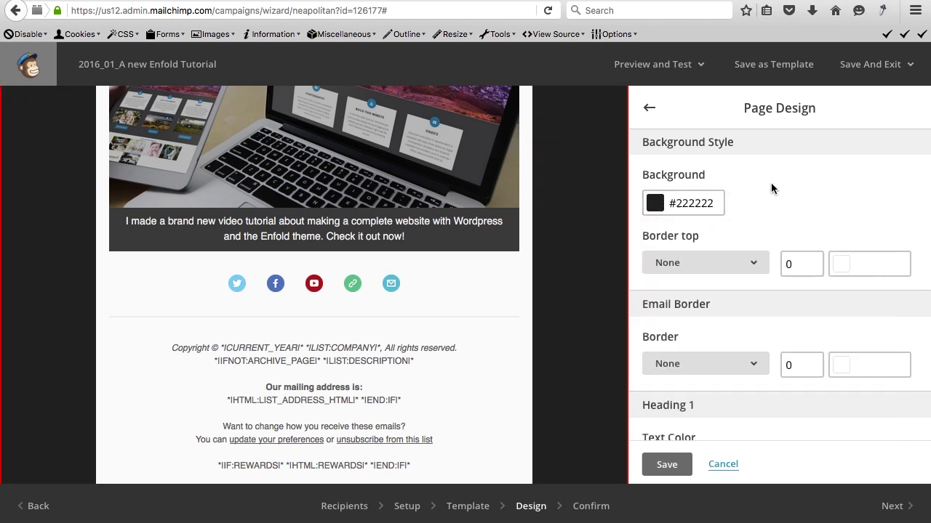
scroll(687, 311, "down", 5)
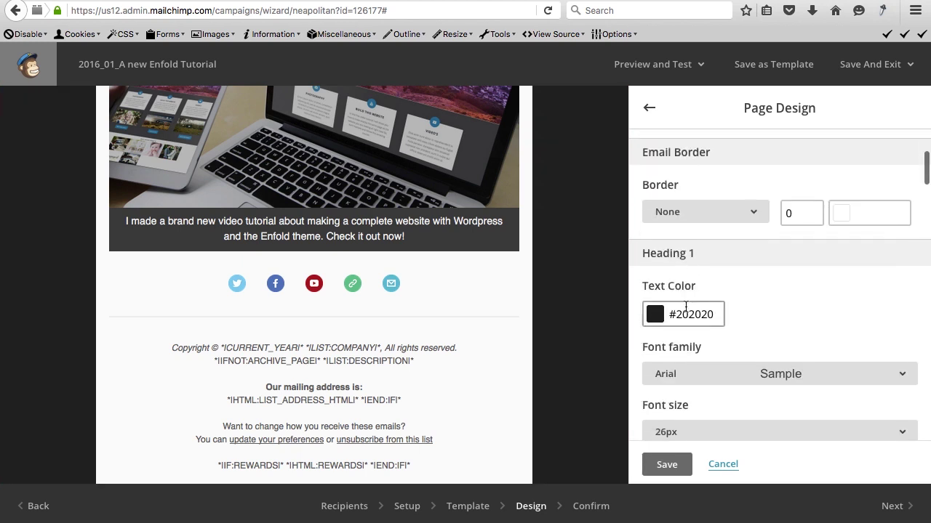
scroll(696, 360, "down", 3)
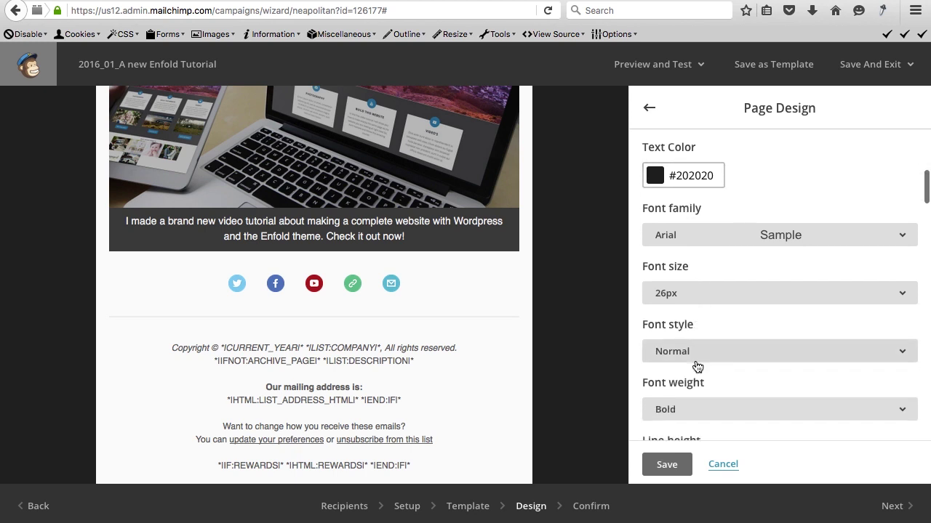
scroll(691, 268, "up", 1)
scroll(680, 271, "down", 5)
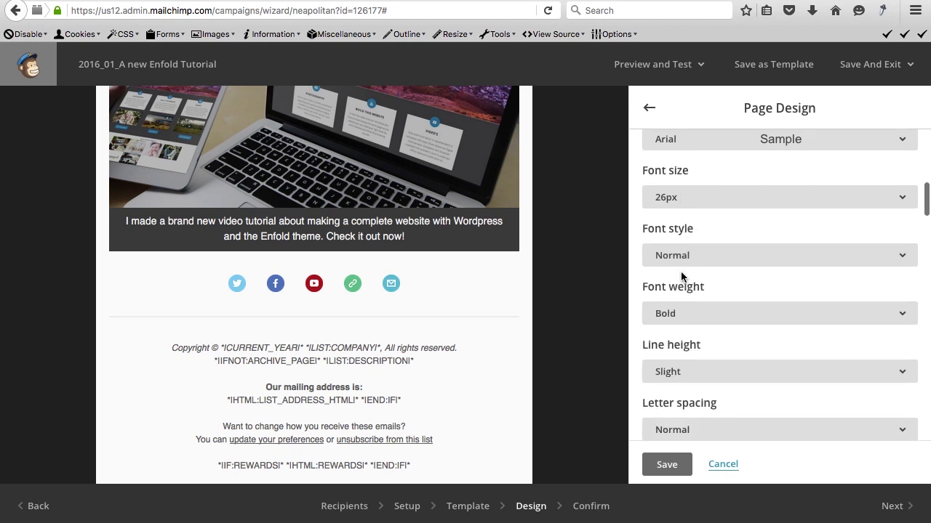
scroll(736, 335, "up", 2)
scroll(735, 333, "up", 5)
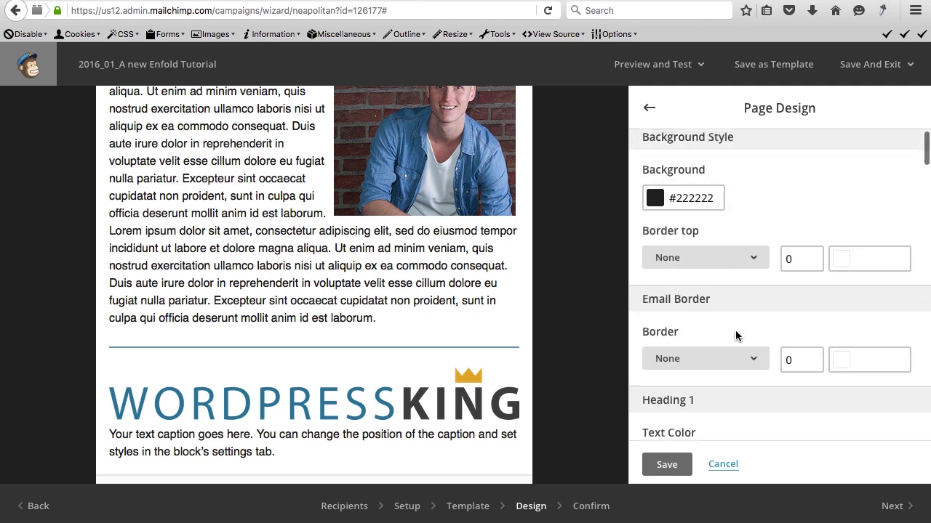
left_click(649, 107)
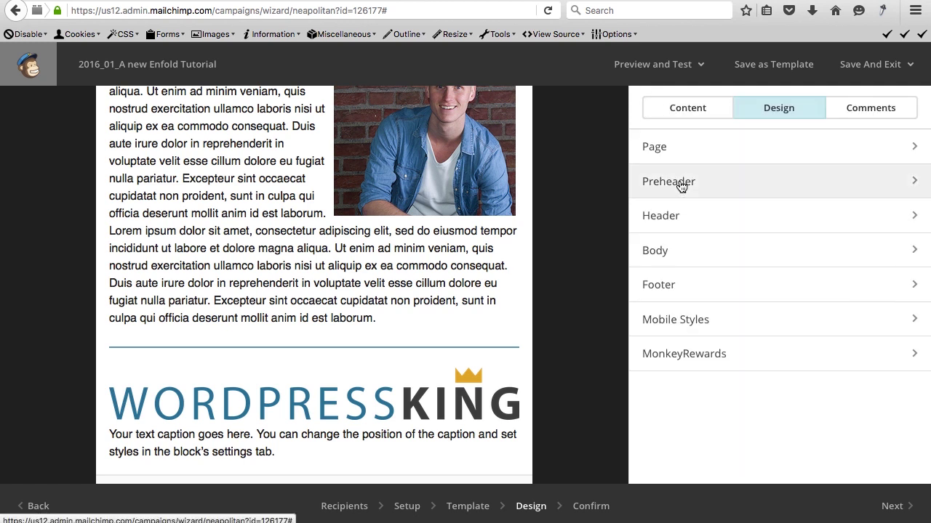
Look over the footer settings and comments, then switch the side panel to the Content block library.
left_click(682, 290)
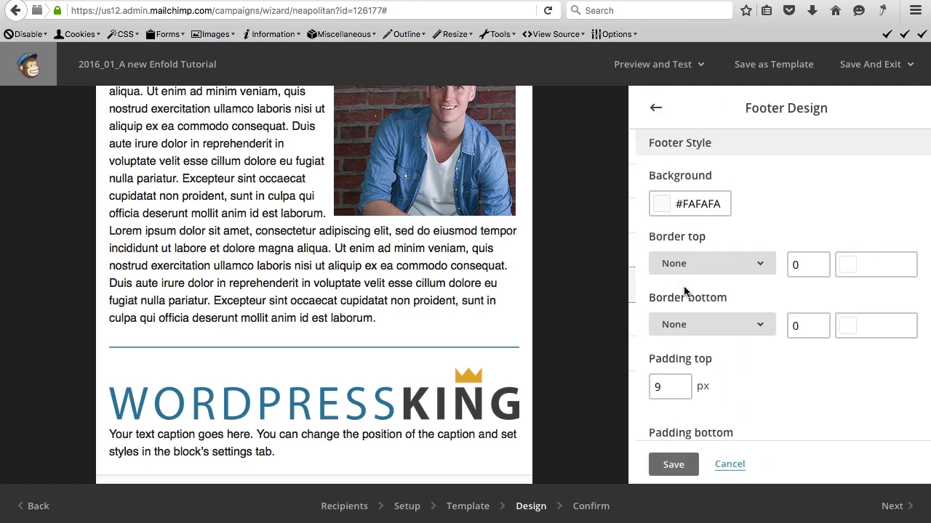
left_click(651, 109)
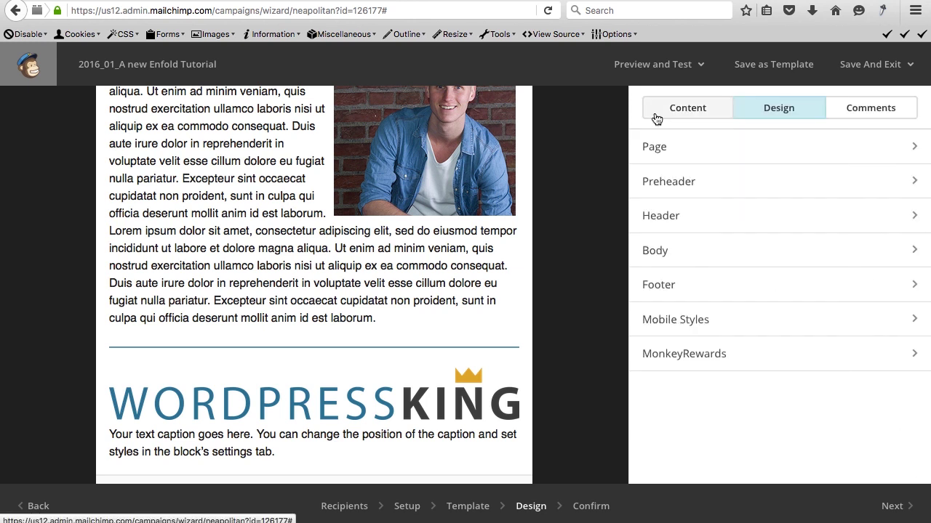
left_click(878, 107)
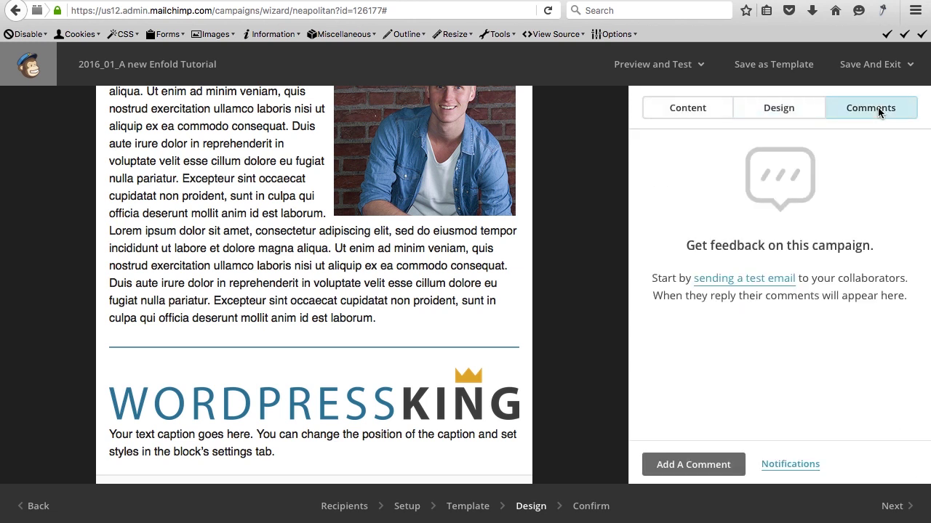
left_click(791, 108)
left_click(689, 108)
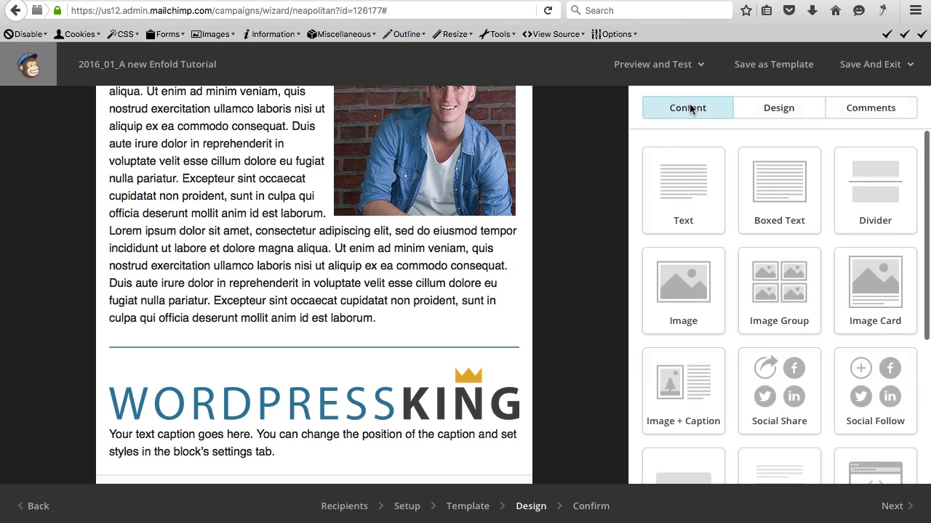
left_click(666, 67)
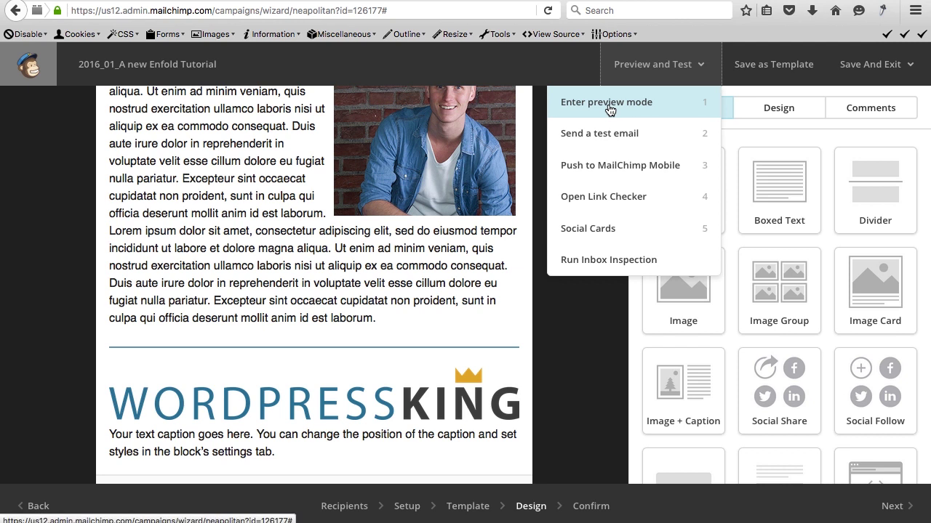
left_click(609, 108)
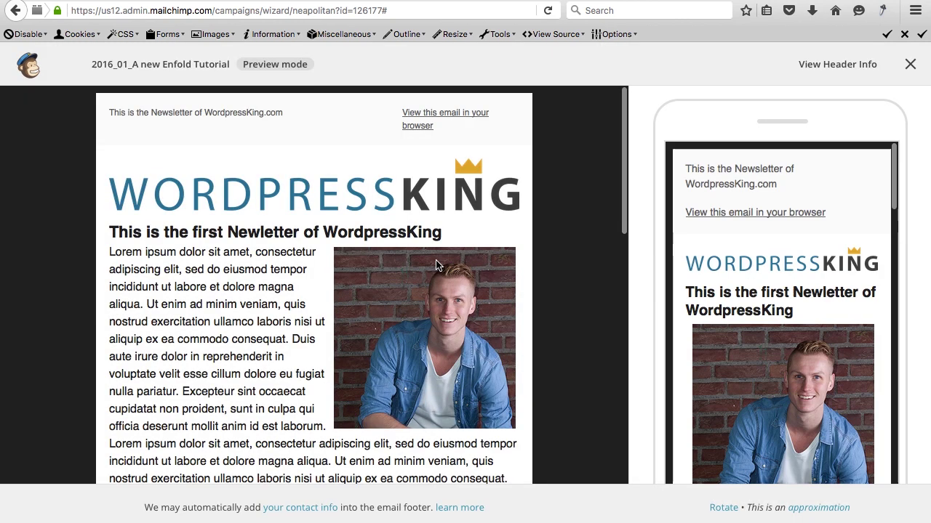
scroll(310, 242, "down", 10)
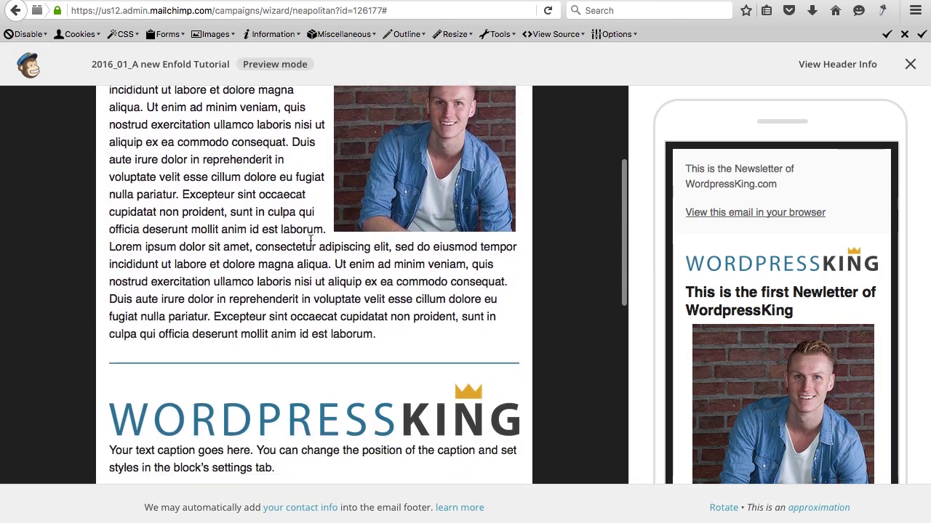
scroll(311, 242, "down", 5)
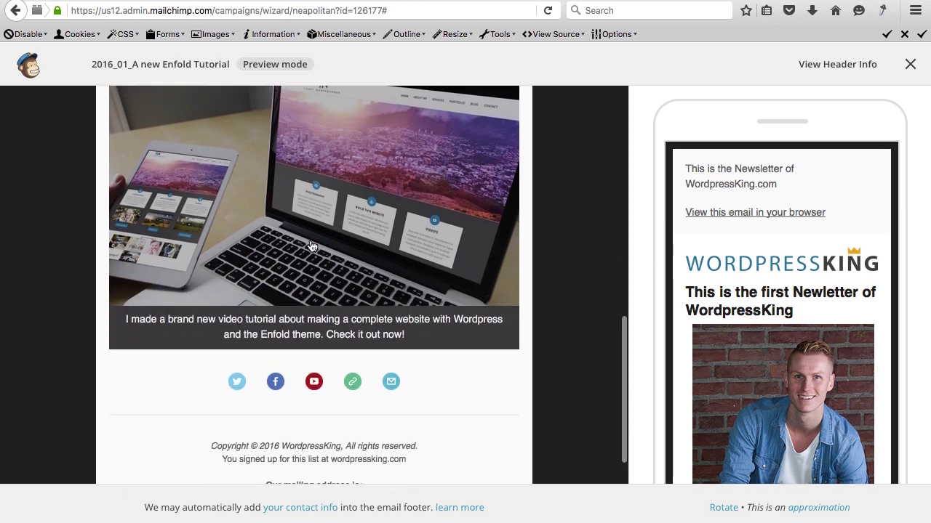
left_click(306, 220)
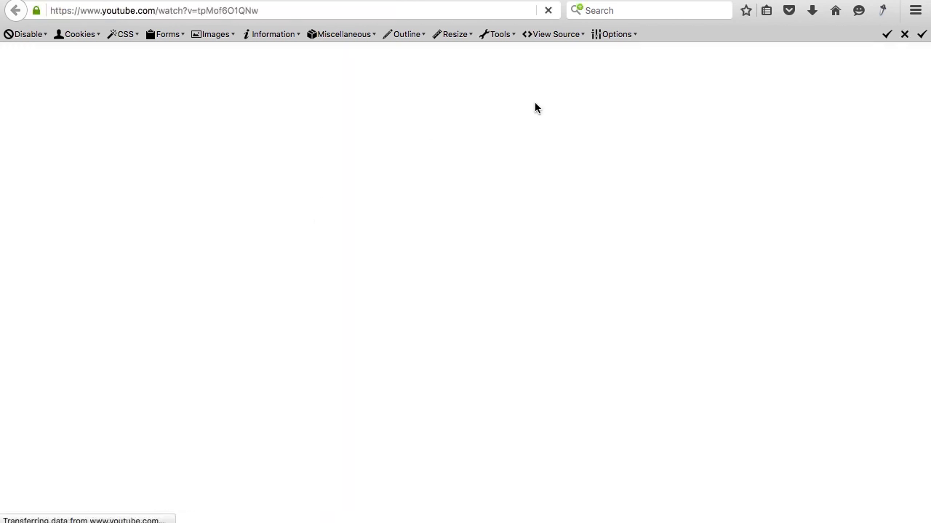
key("alt+Left")
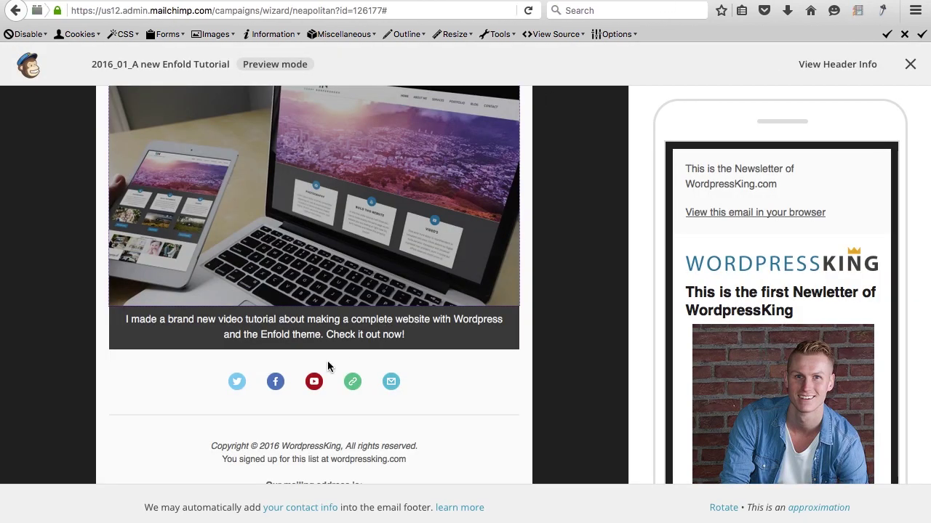
left_click(314, 383)
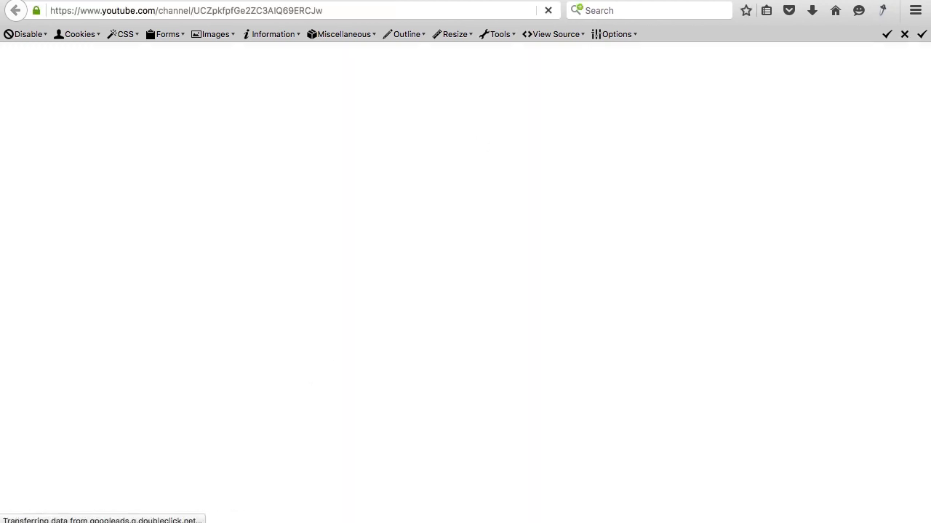
key("alt+Left")
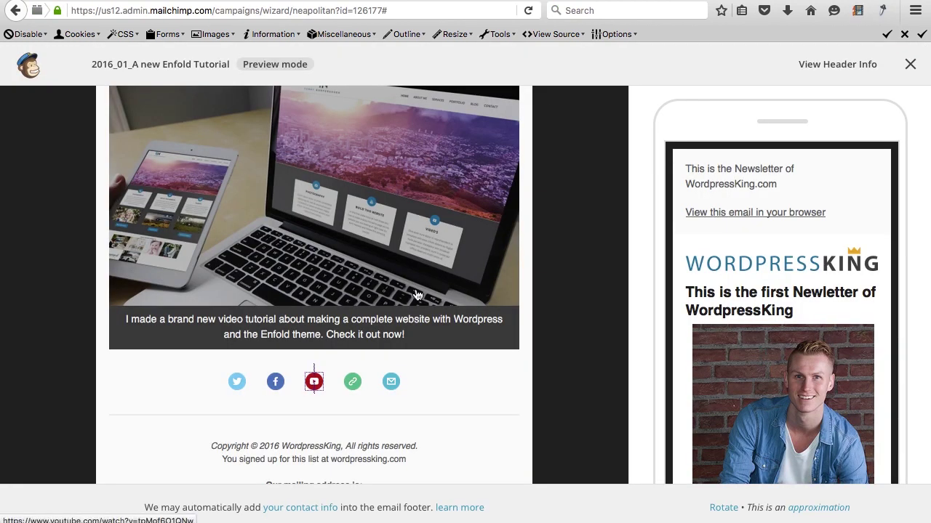
scroll(788, 266, "down", 10)
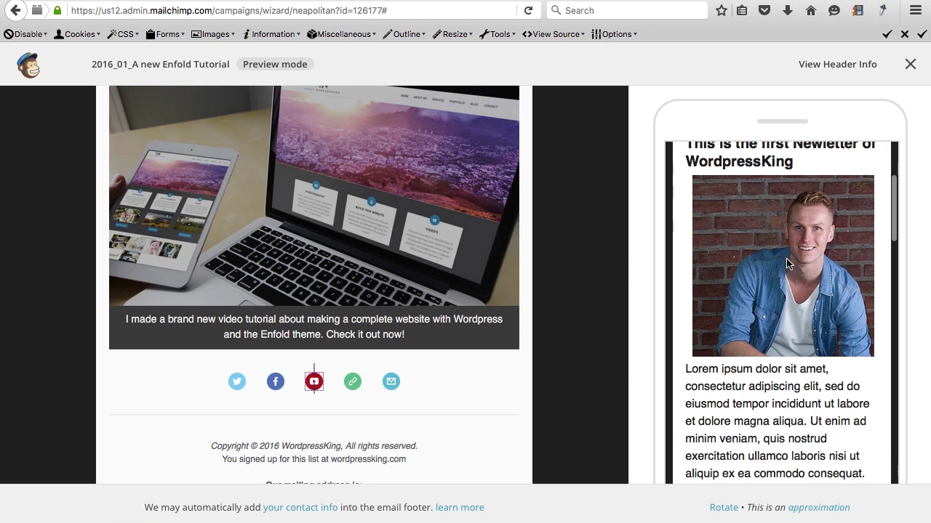
scroll(788, 264, "down", 10)
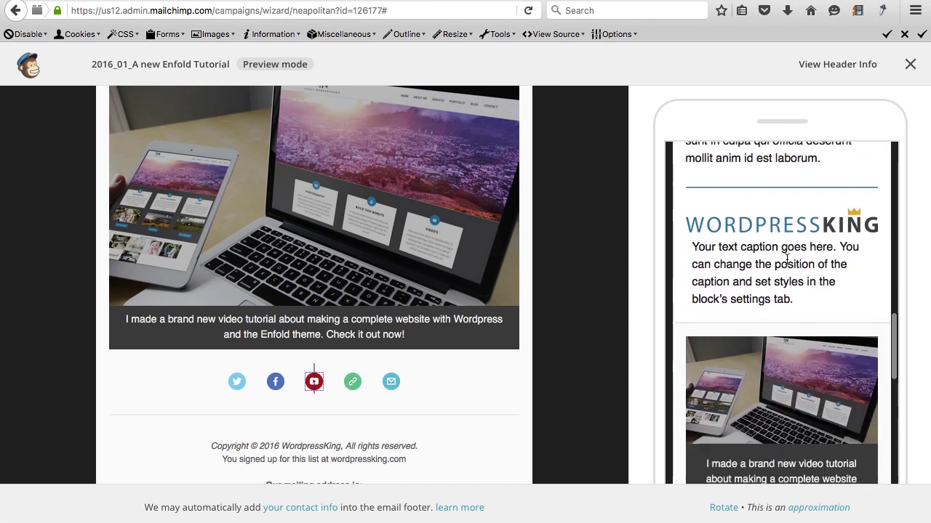
scroll(787, 260, "down", 8)
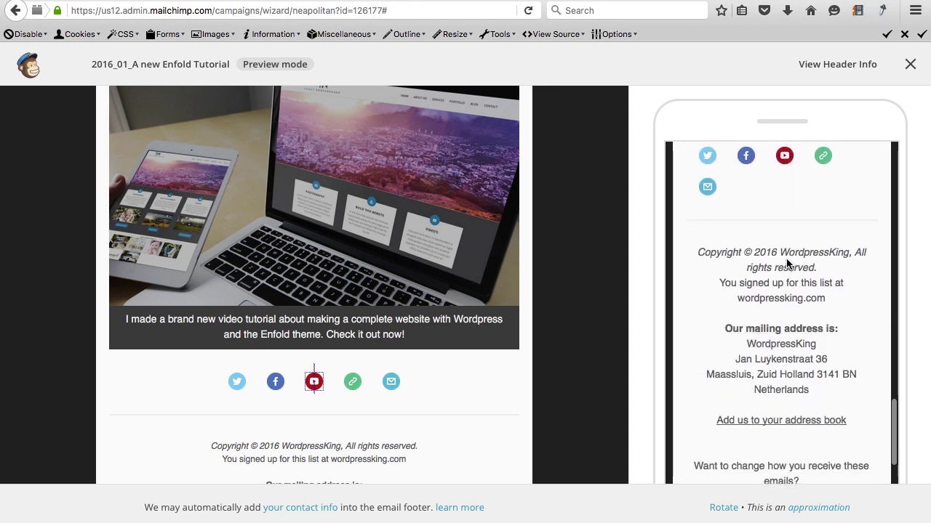
scroll(787, 263, "up", 10)
scroll(787, 264, "up", 5)
left_click(910, 64)
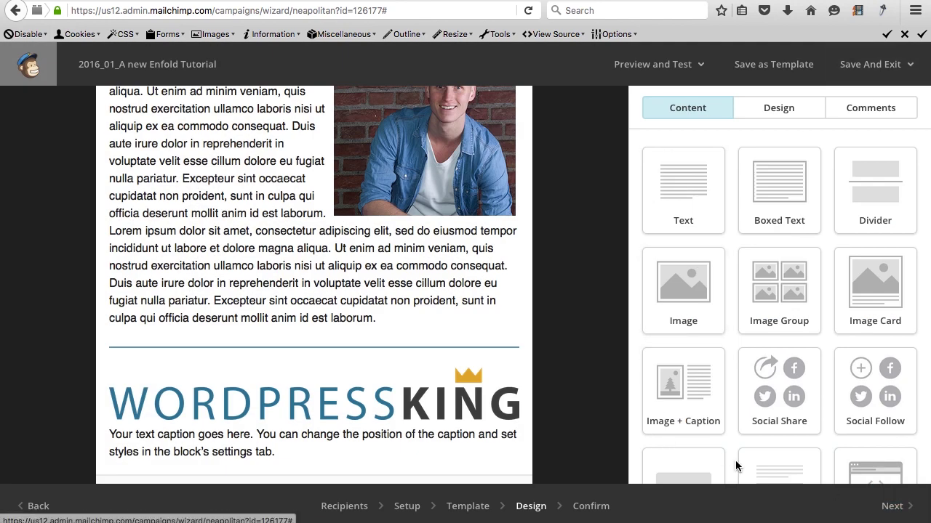
Remove the Email service from the social follow block and save the block.
scroll(718, 341, "down", 2)
scroll(324, 409, "down", 6)
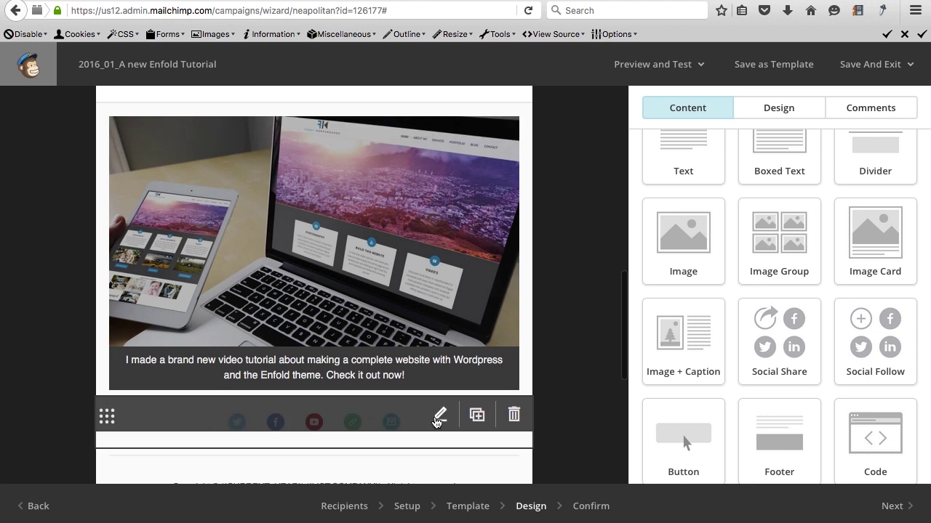
left_click(439, 416)
scroll(732, 349, "down", 6)
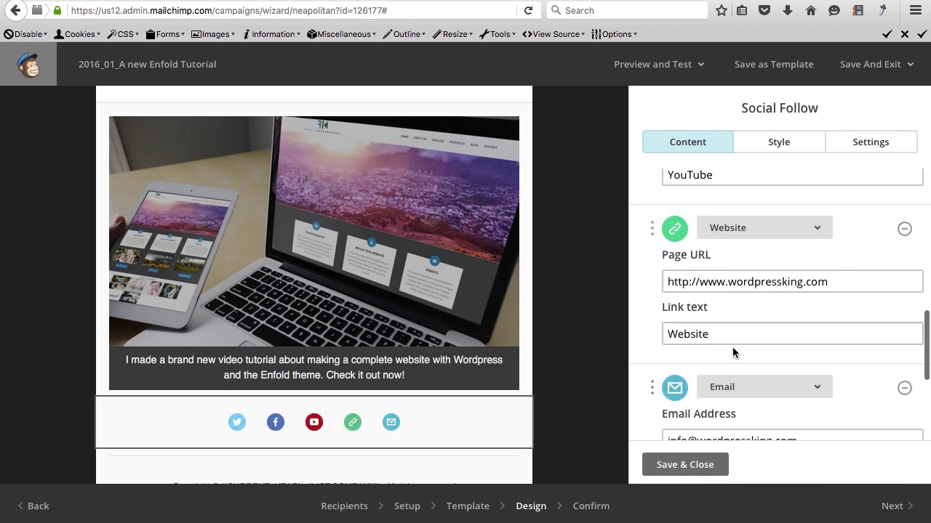
scroll(732, 353, "down", 1)
left_click(904, 335)
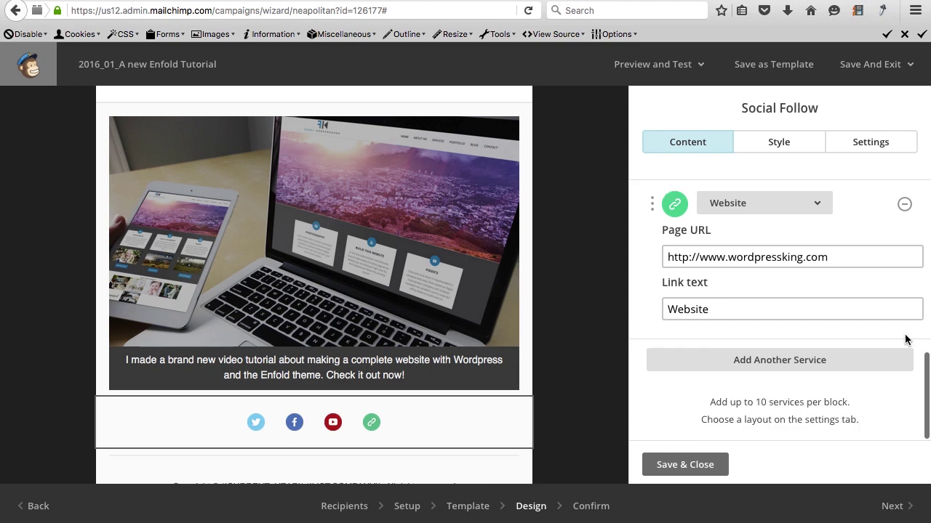
left_click(664, 465)
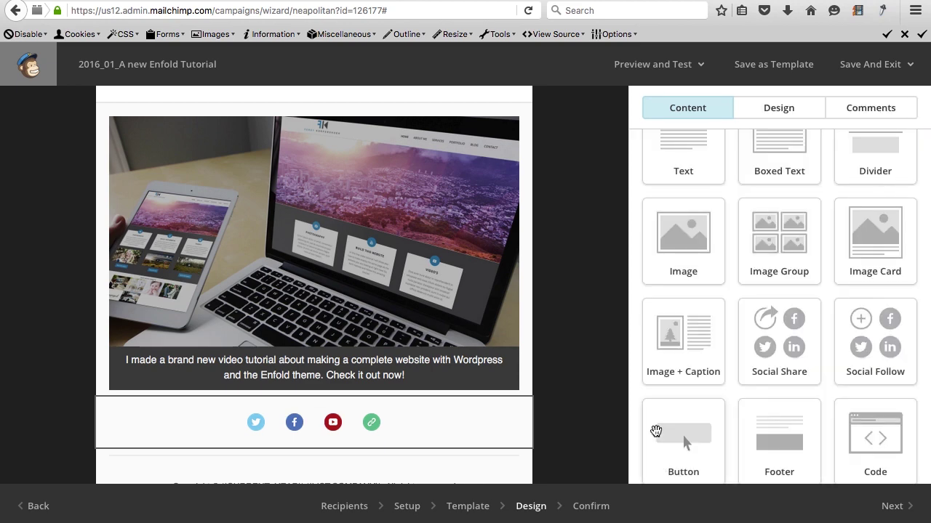
scroll(575, 407, "down", 5)
scroll(576, 407, "up", 7)
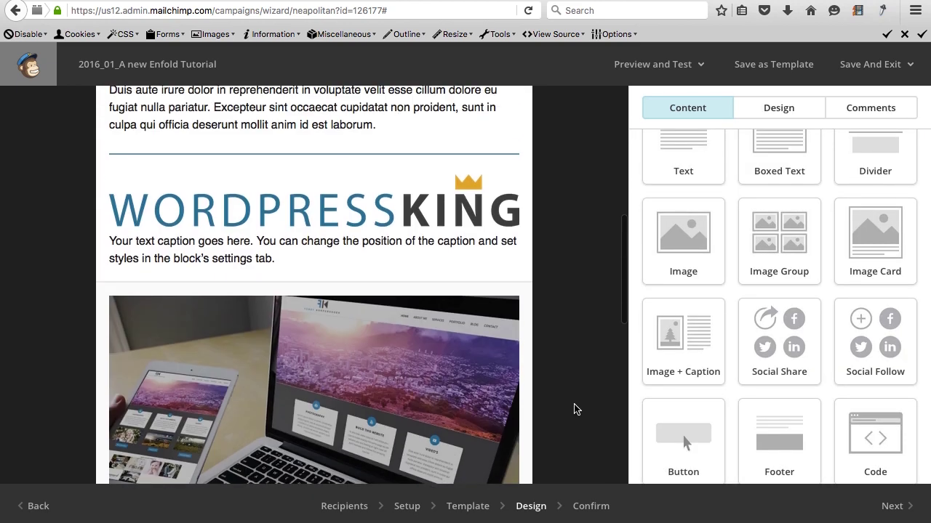
scroll(573, 410, "up", 5)
scroll(583, 254, "down", 3)
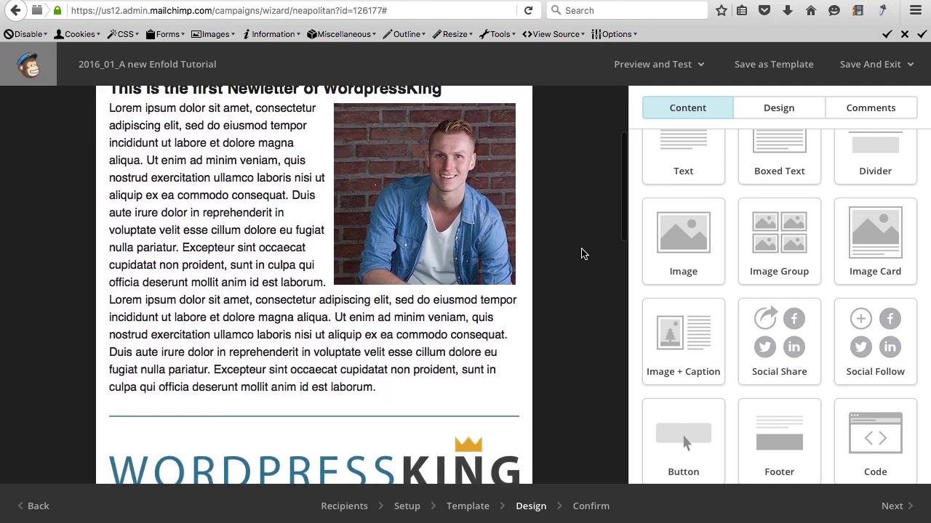
scroll(584, 254, "up", 3)
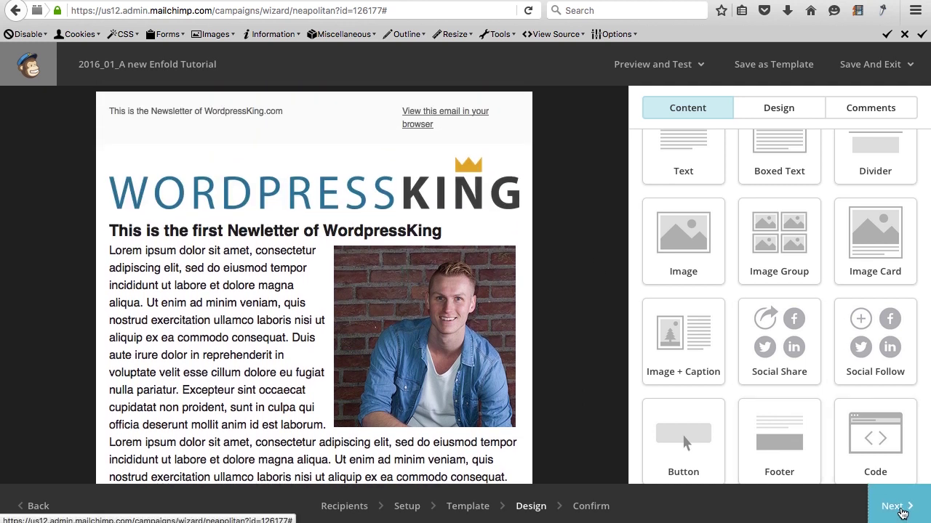
Advance the campaign to the Confirm step and review its pre-send checklist.
left_click(901, 513)
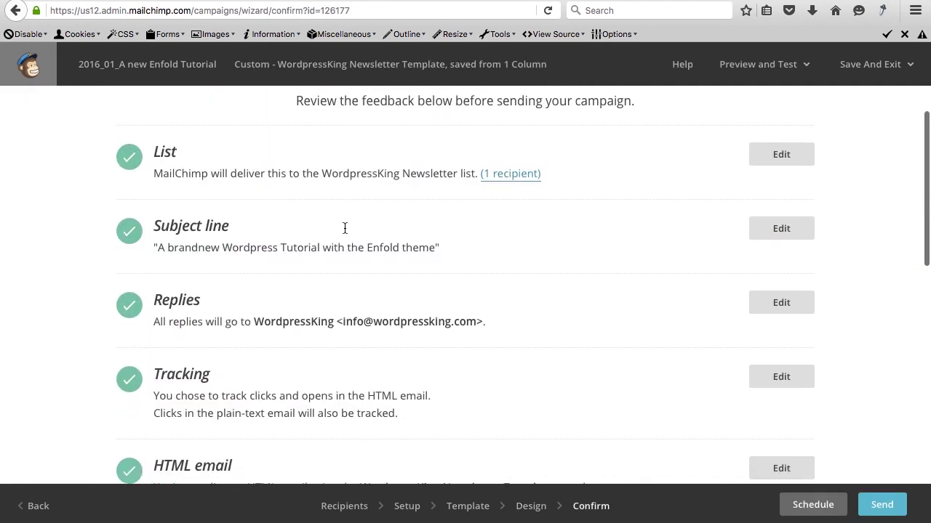
scroll(343, 227, "down", 5)
scroll(344, 229, "down", 3)
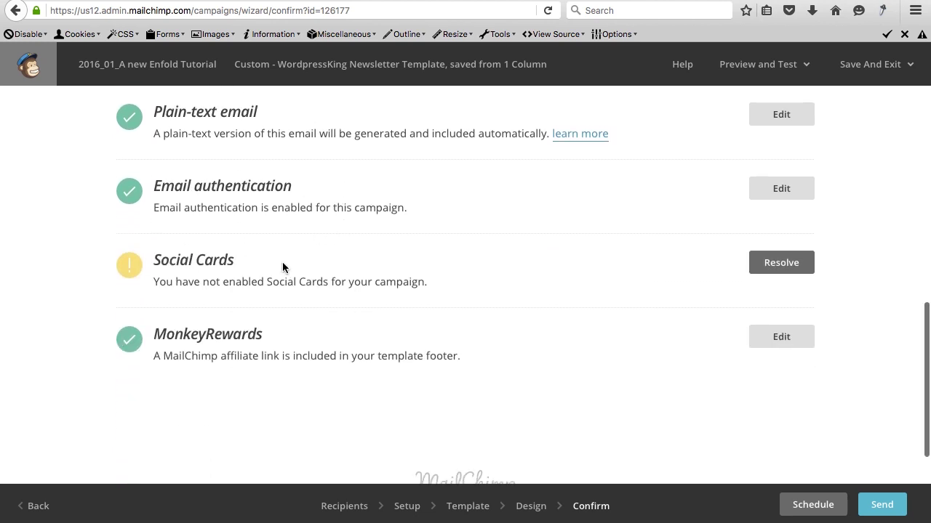
scroll(283, 264, "down", 1)
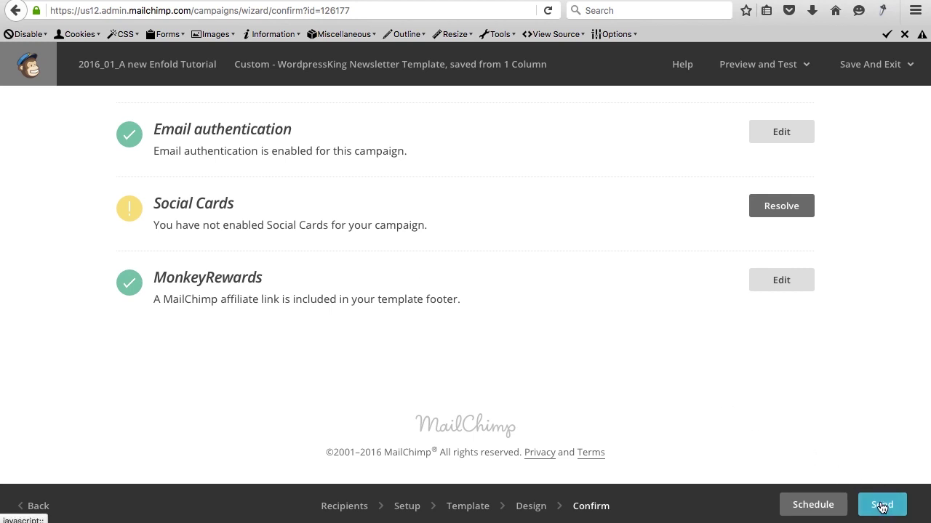
Try a delivery hour of 6 in the Schedule options, then cancel without scheduling.
left_click(795, 504)
scroll(433, 386, "up", 1)
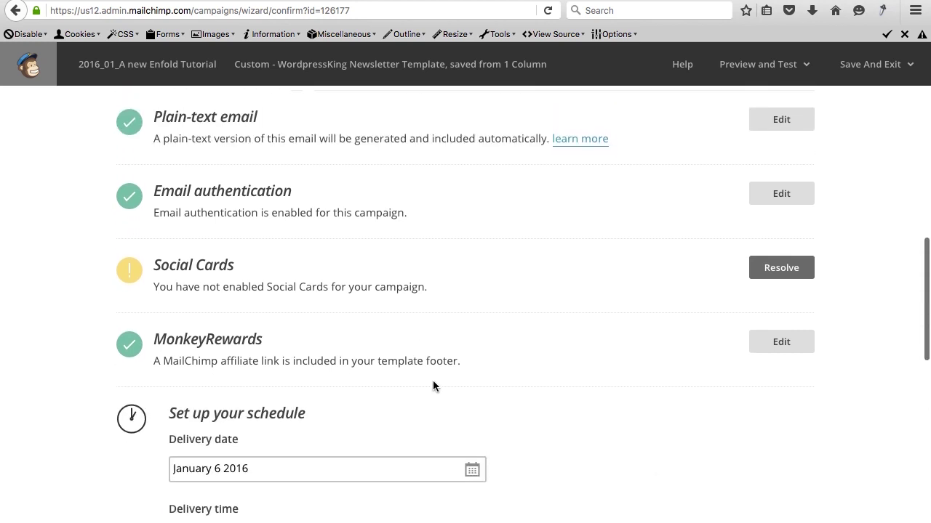
scroll(433, 382, "down", 3)
left_click(225, 342)
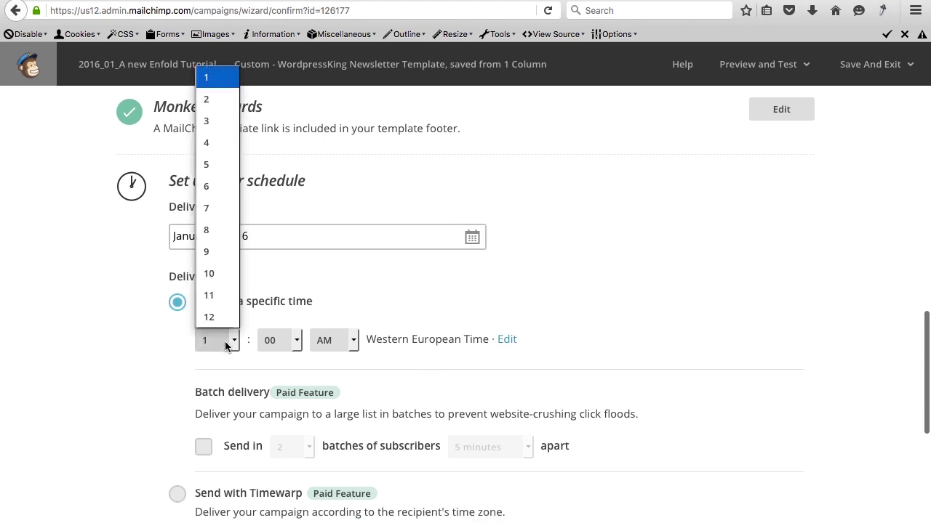
left_click(137, 331)
left_click(231, 338)
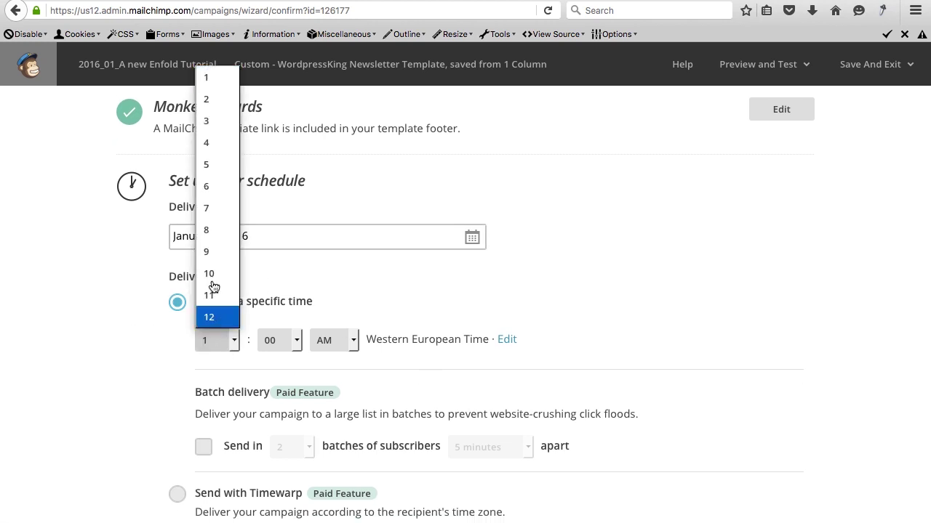
left_click(208, 186)
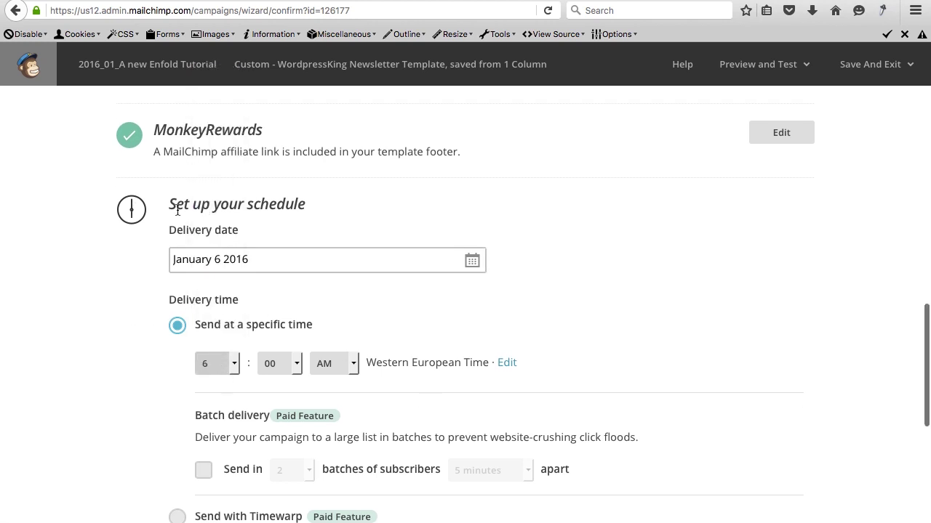
scroll(660, 377, "down", 2)
scroll(661, 377, "down", 2)
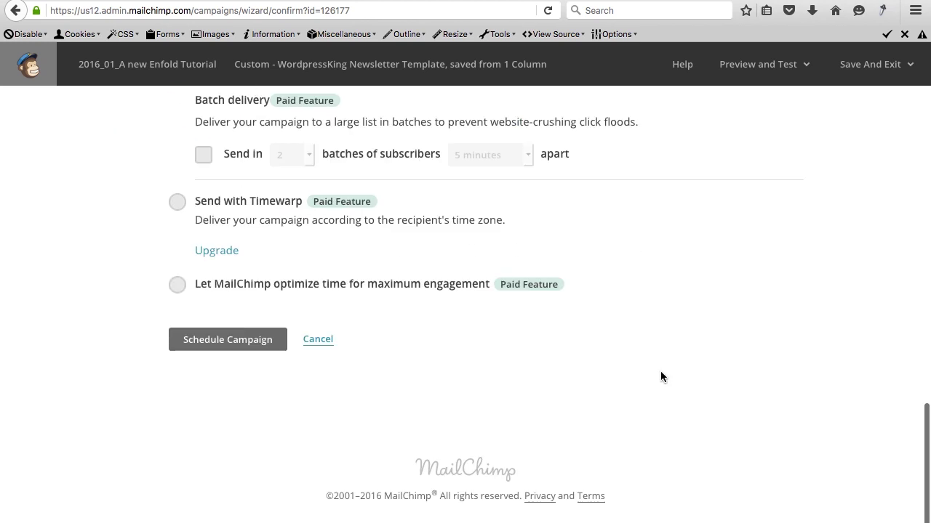
left_click(323, 344)
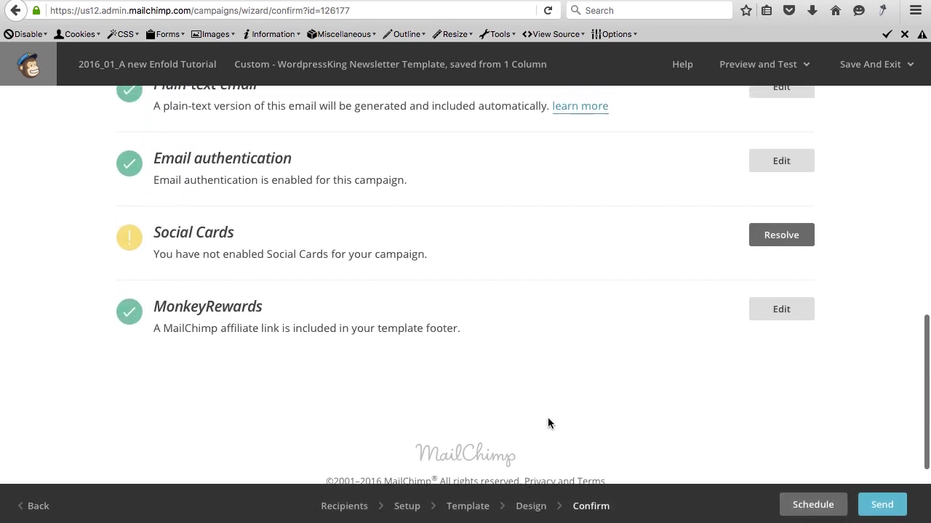
left_click(882, 505)
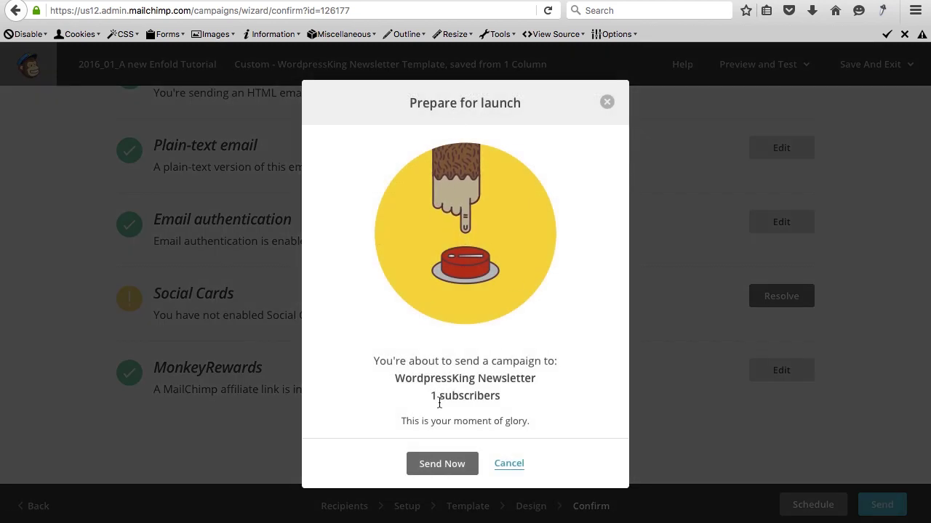
left_click(441, 465)
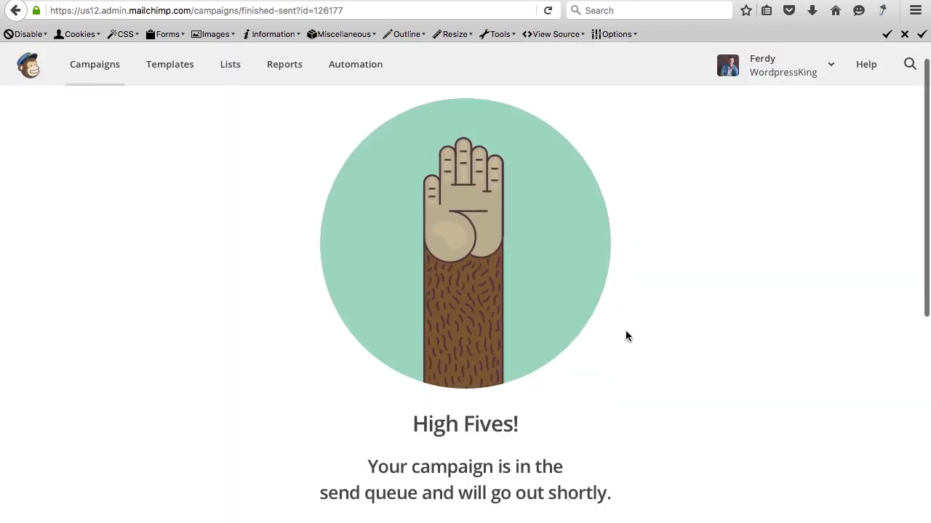
scroll(627, 336, "down", 3)
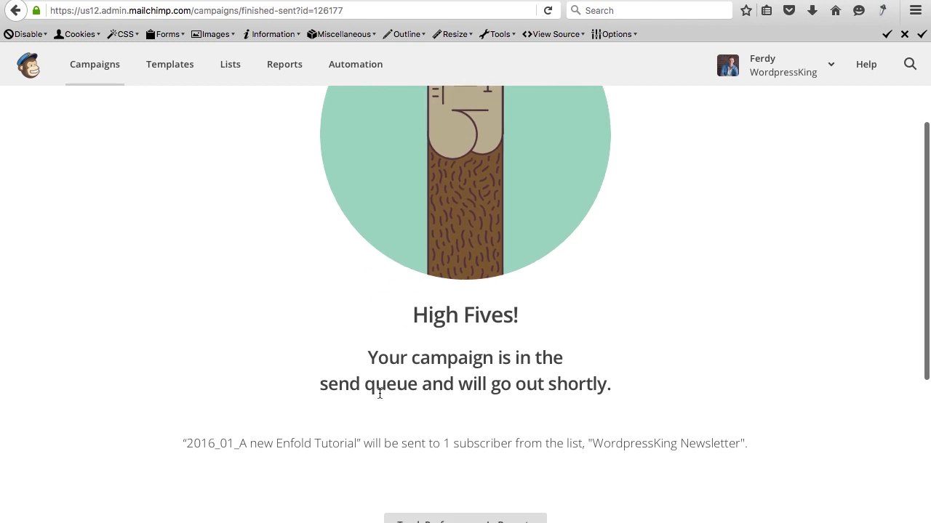
scroll(570, 381, "down", 6)
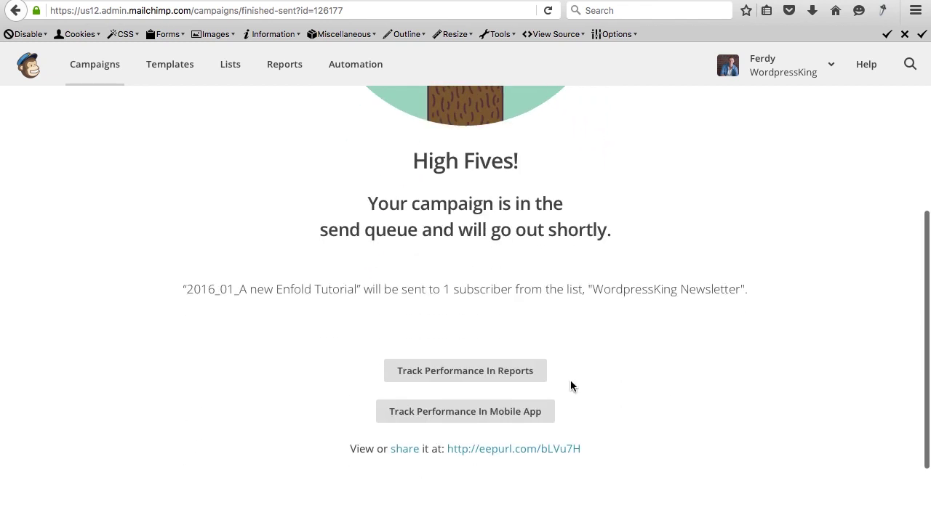
scroll(570, 386, "up", 9)
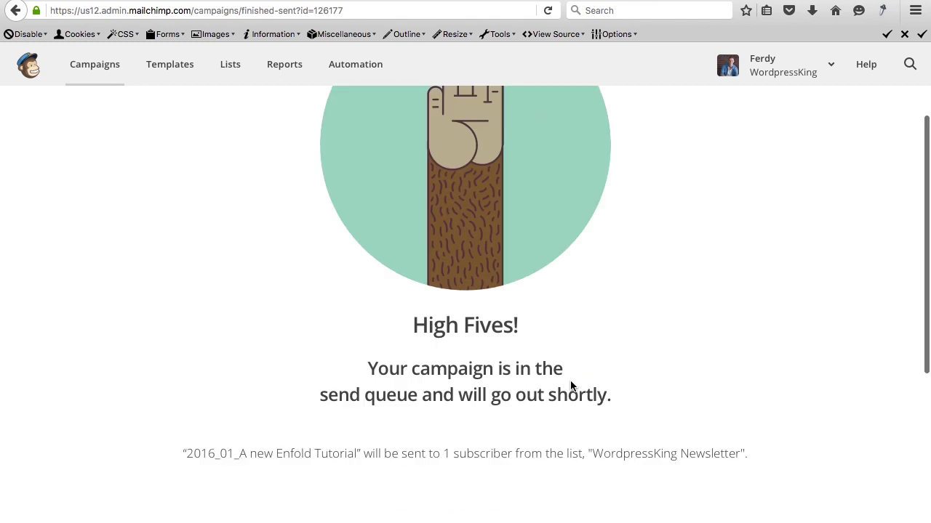
Go to hotmail.com in a new tab and open the newest WordpressKing newsletter.
key("ctrl+t")
type("hotmail.com/")
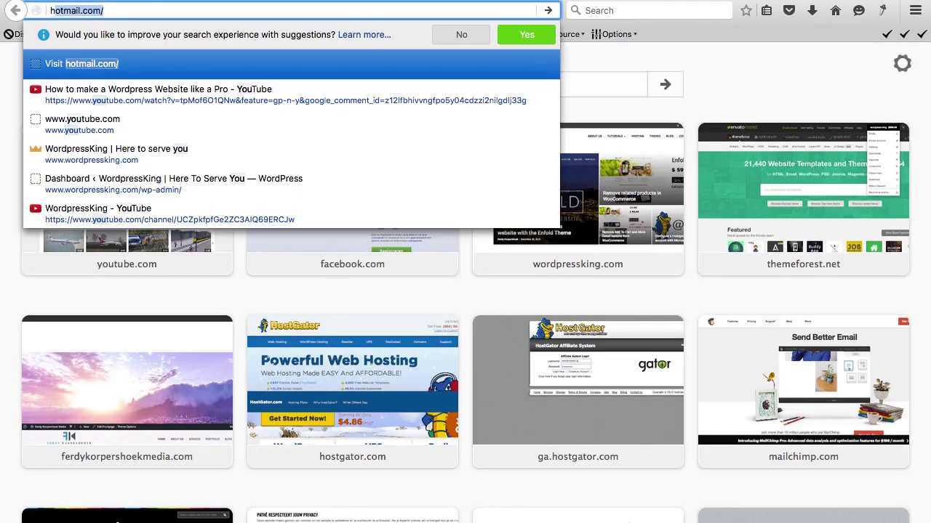
key("Return")
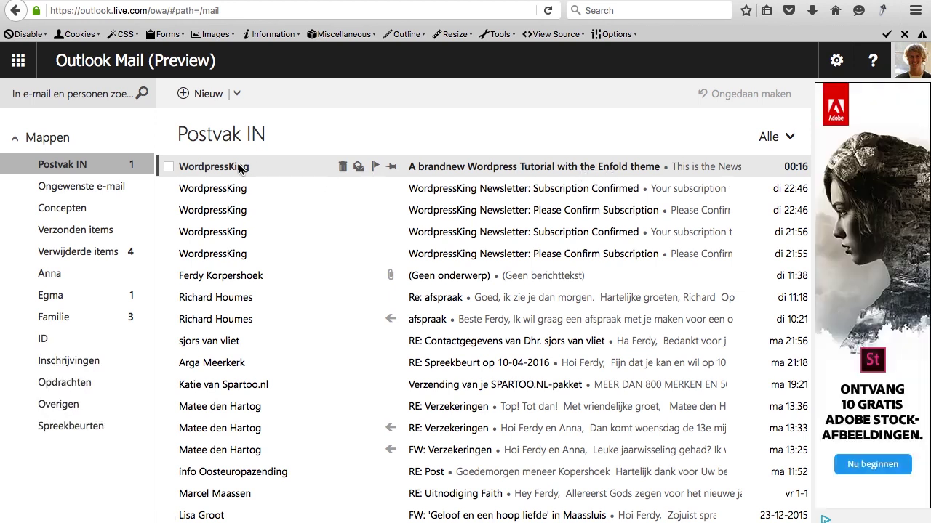
left_click(240, 170)
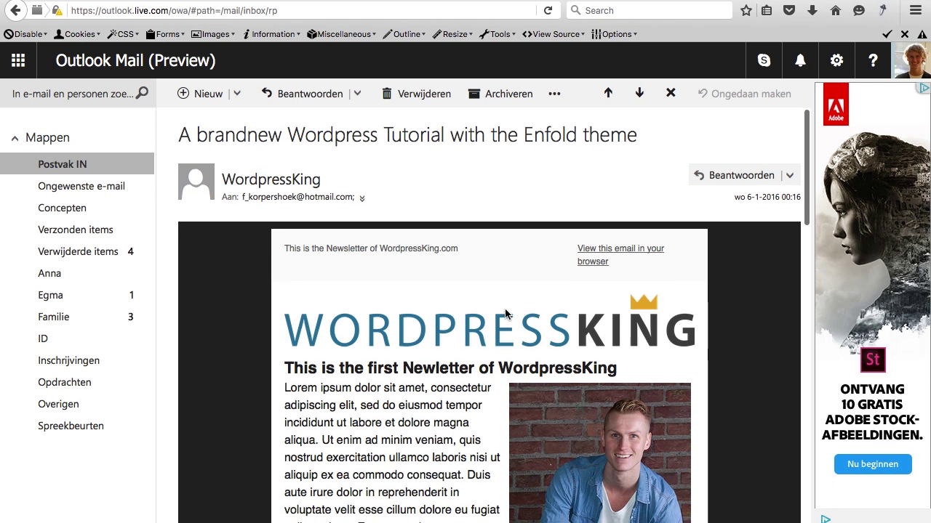
View the newsletter's web version, then go back to the message in the inbox.
scroll(365, 246, "down", 1)
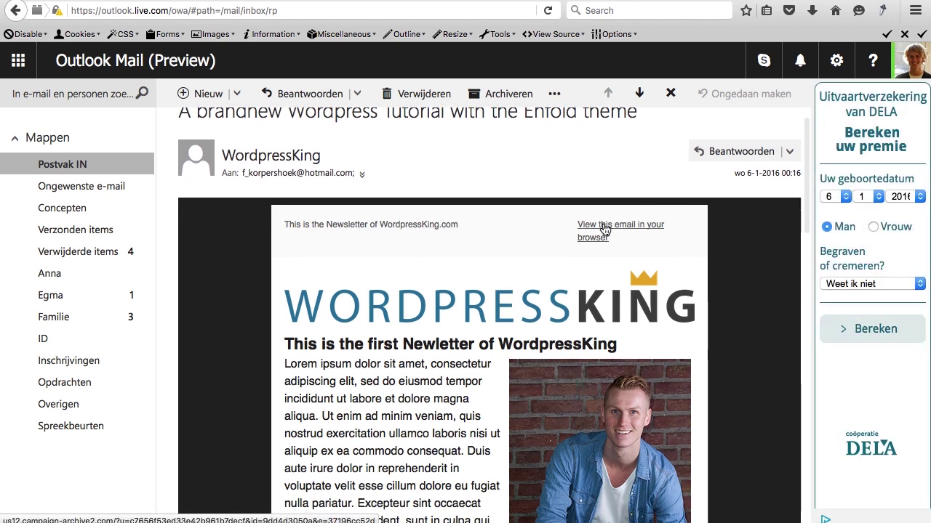
left_click(603, 228)
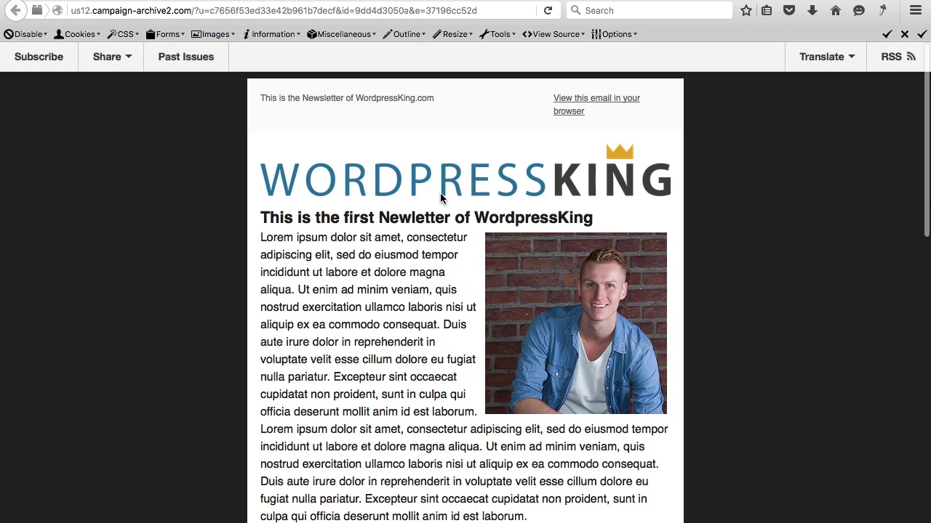
scroll(440, 193, "down", 15)
scroll(439, 193, "up", 15)
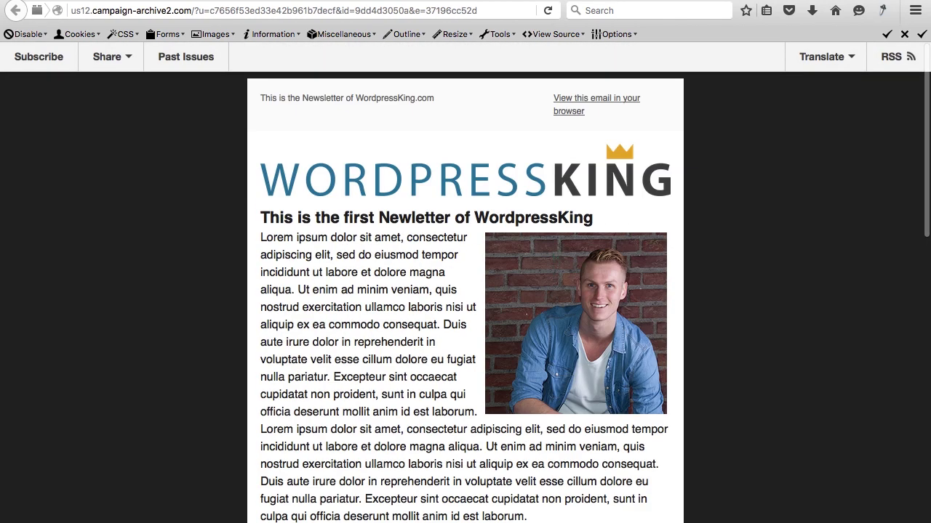
key("super+Left")
scroll(421, 280, "down", 2)
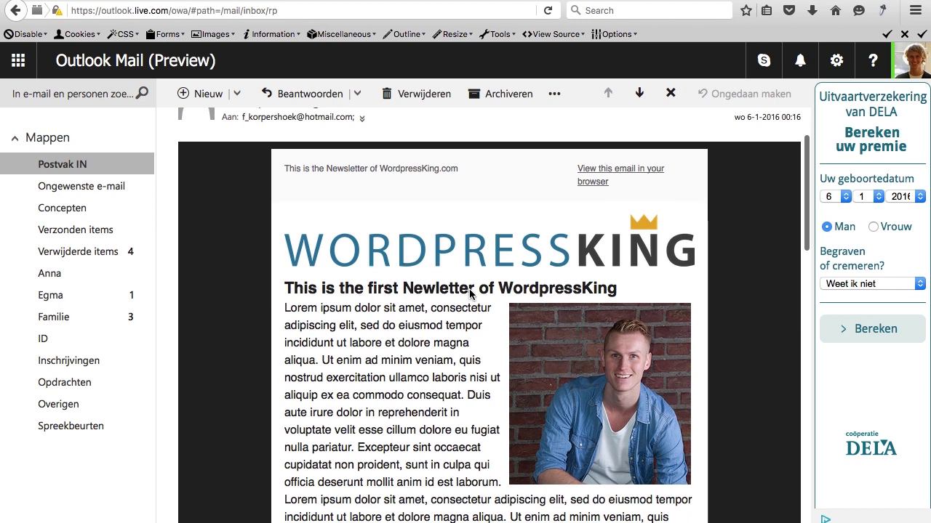
scroll(431, 293, "down", 4)
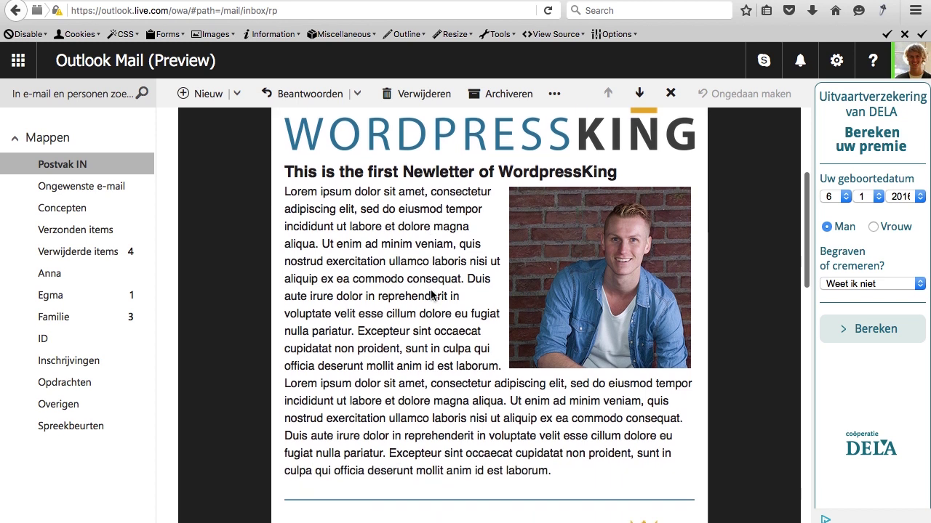
left_click_drag(380, 252, 538, 295)
left_click(441, 283)
scroll(458, 291, "down", 7)
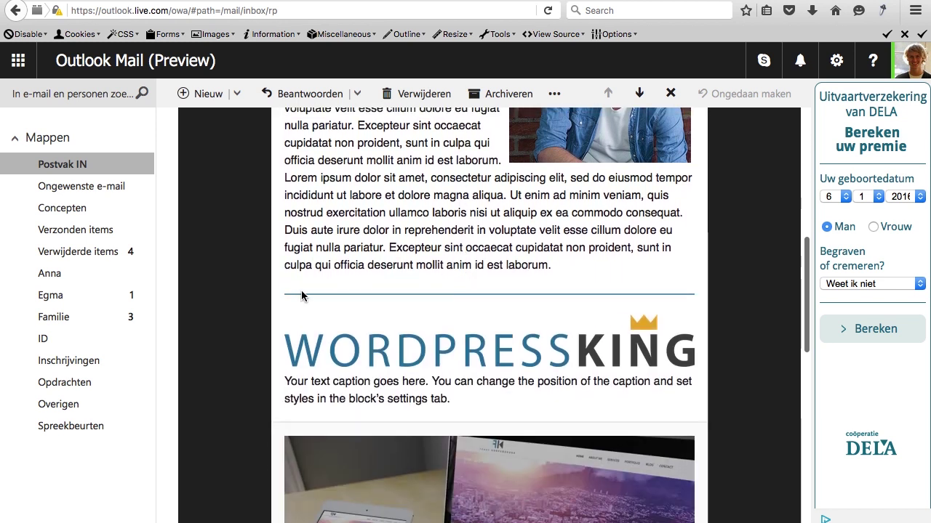
scroll(527, 303, "down", 3)
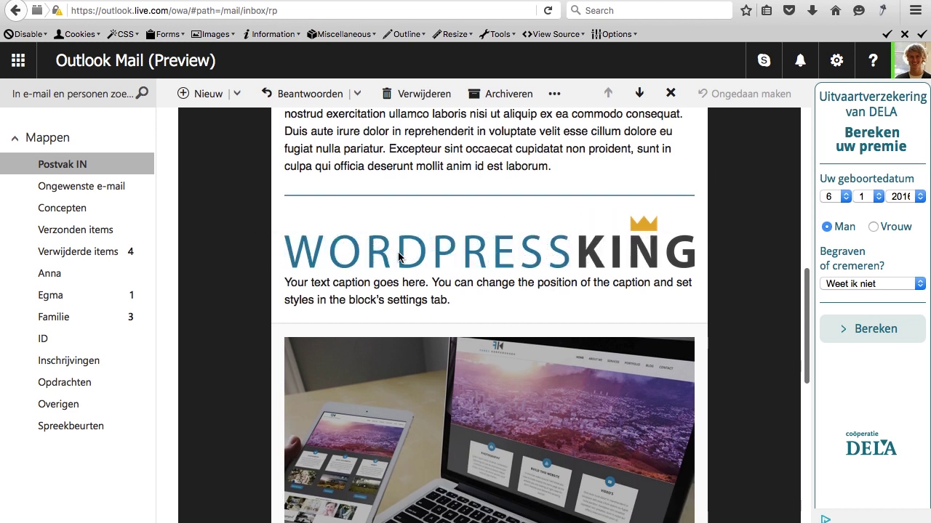
left_click_drag(330, 286, 426, 304)
left_click(427, 298)
scroll(427, 293, "down", 6)
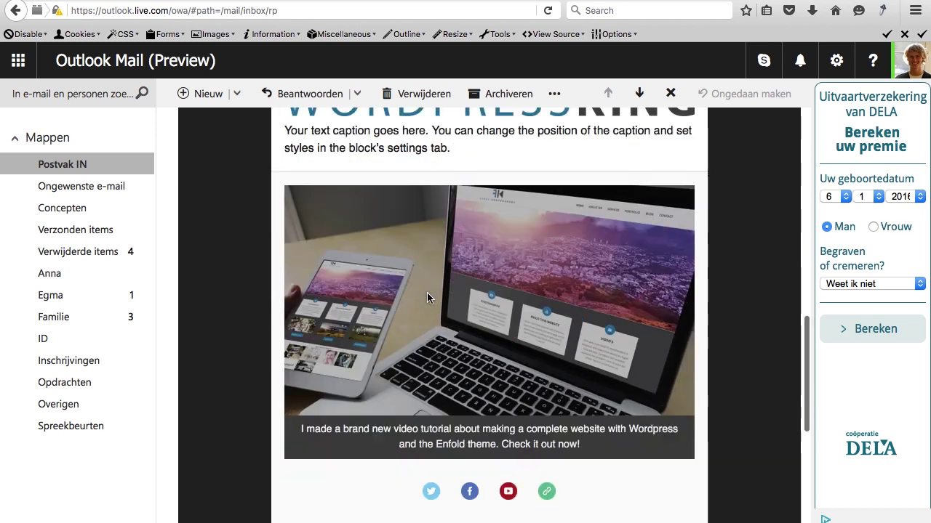
left_click(491, 311)
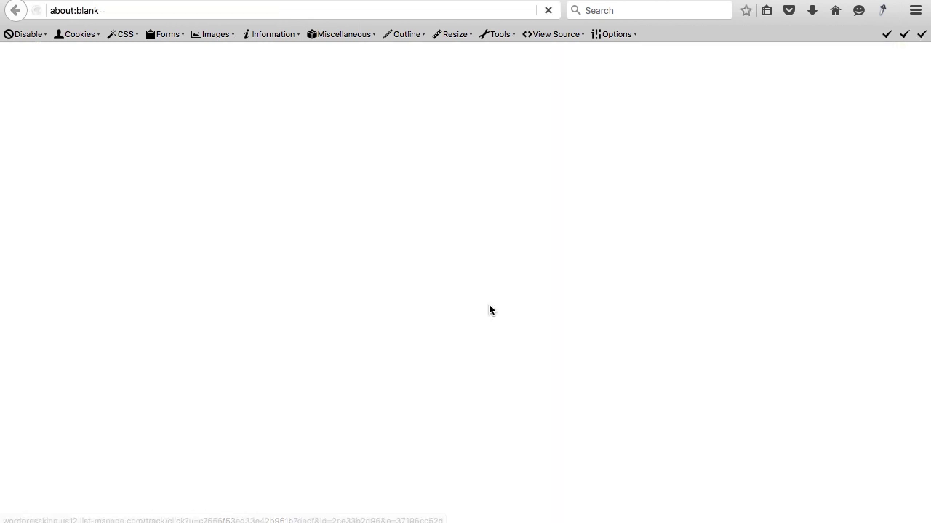
key("super+Left")
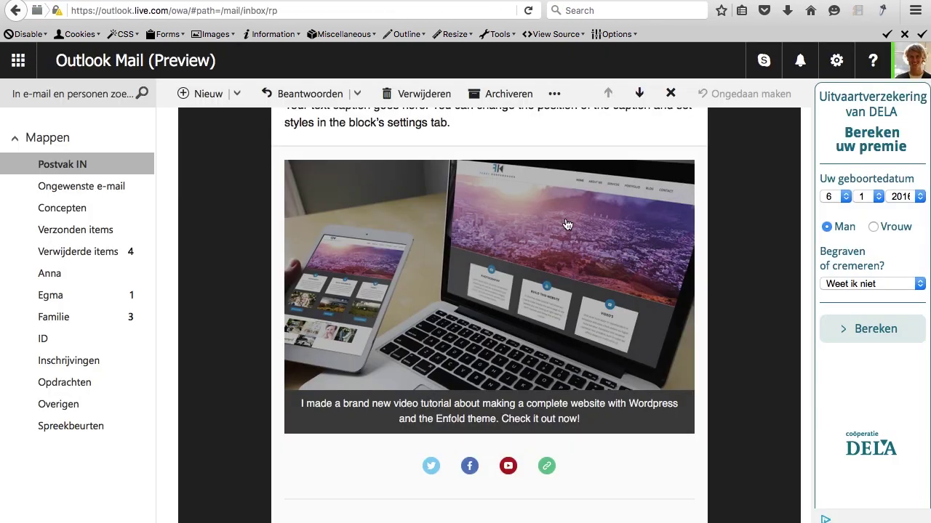
scroll(402, 213, "down", 8)
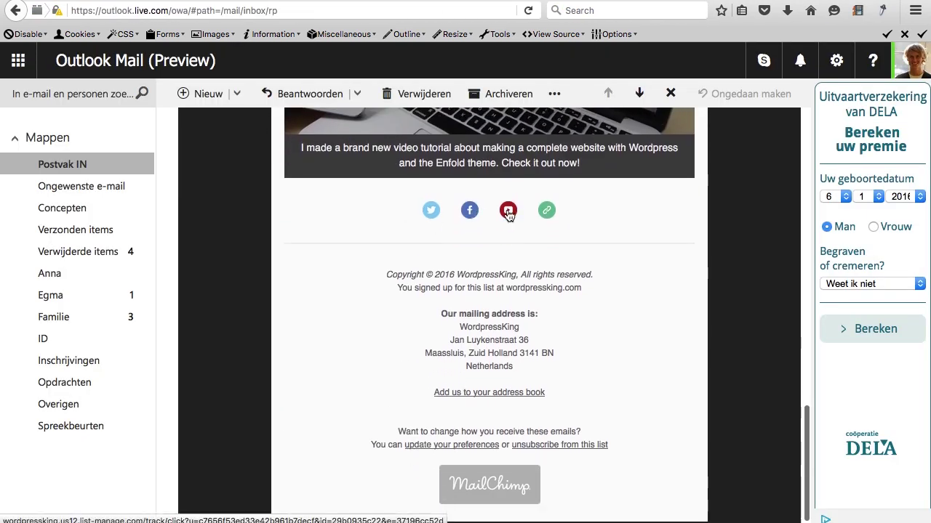
scroll(466, 280, "down", 1)
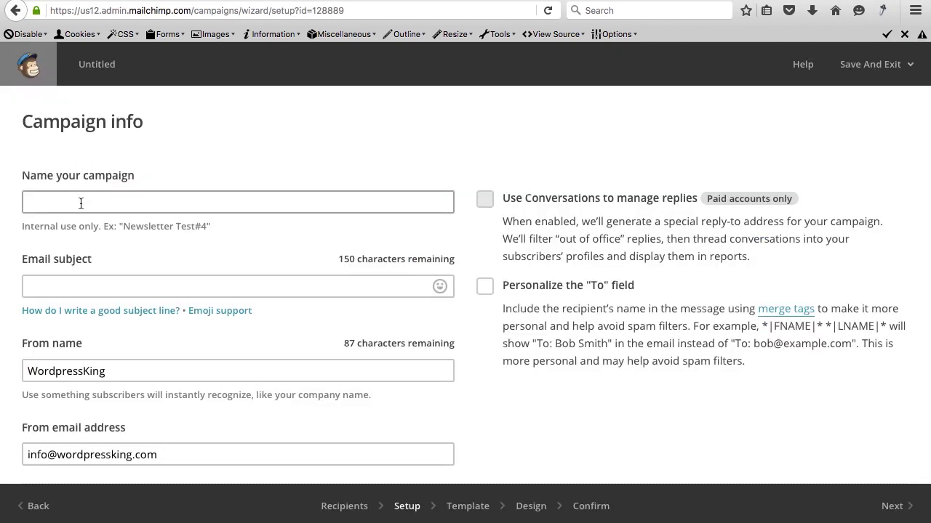
Name the campaign 'Call you by name' and enable personalizing the To field.
type("Call you by name")
left_click(485, 288)
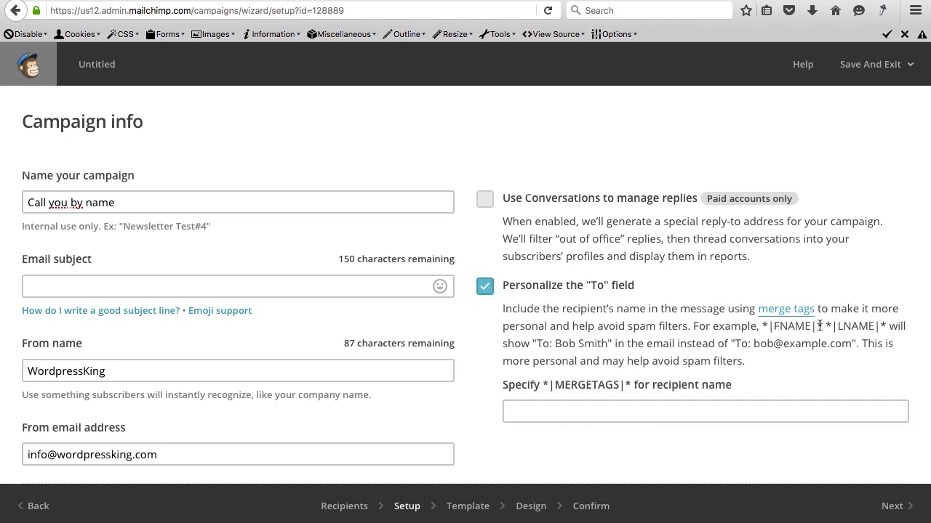
left_click_drag(821, 325, 763, 326)
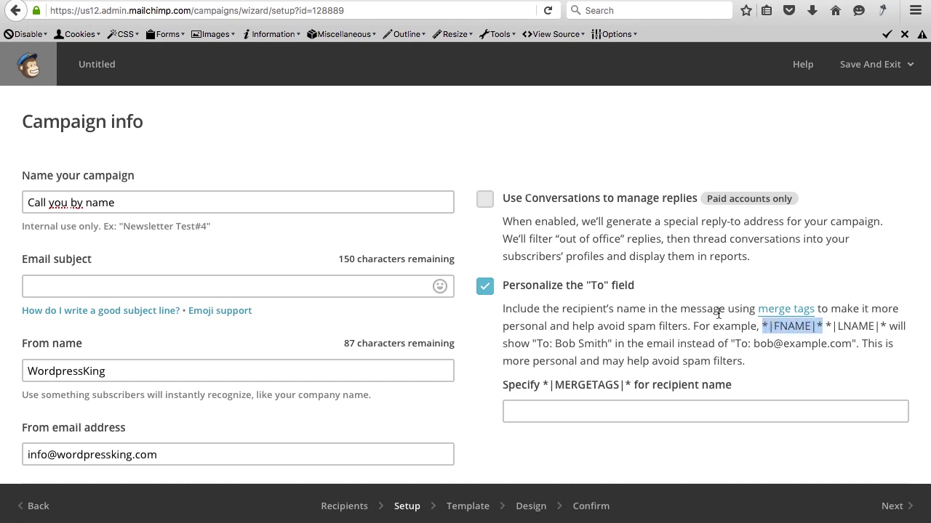
Set the email subject to 'Hi *|NAME|*'.
left_click(184, 277)
type("H")
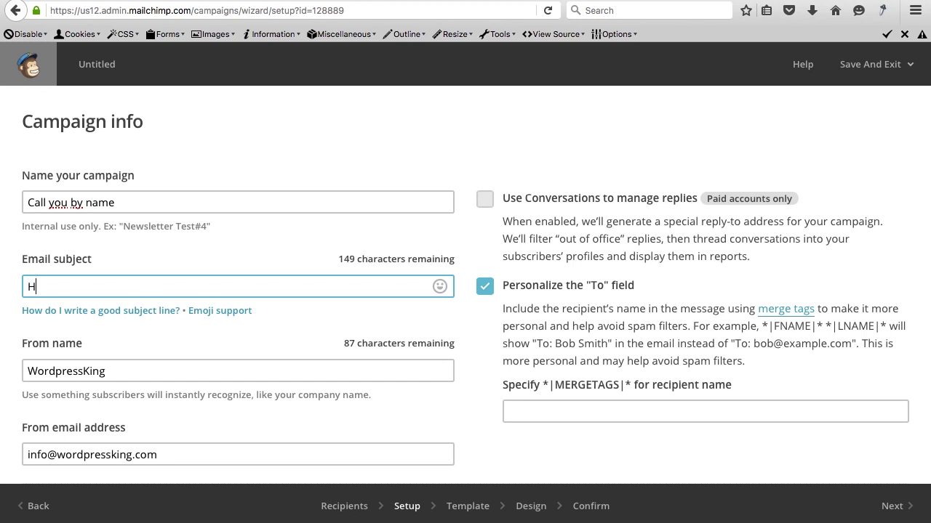
type("i")
type("*|FNAME|*")
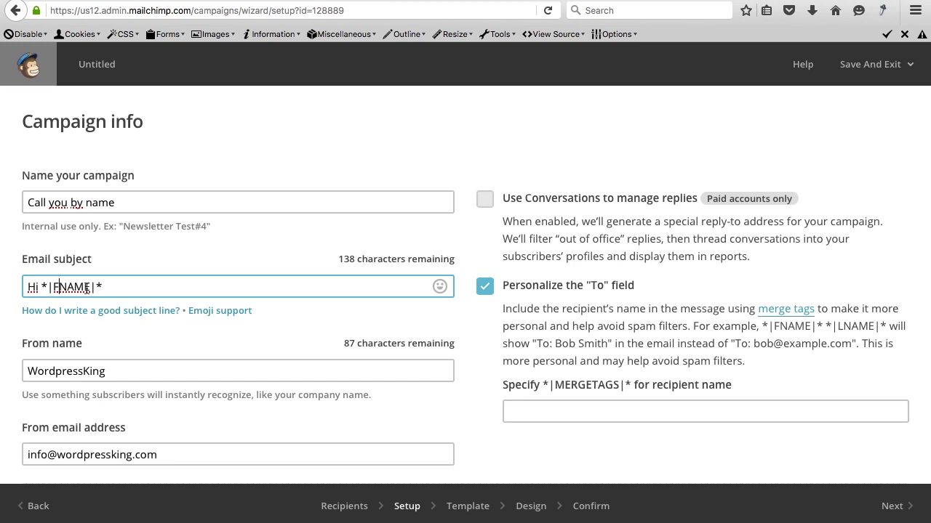
key("Delete")
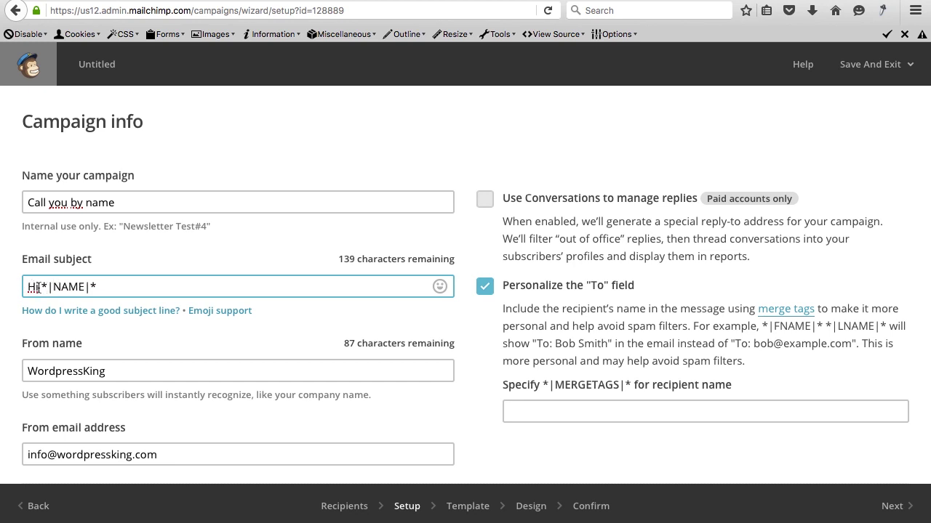
Enter *|NAME|* as the merge tag for the personalized To field.
scroll(567, 218, "down", 2)
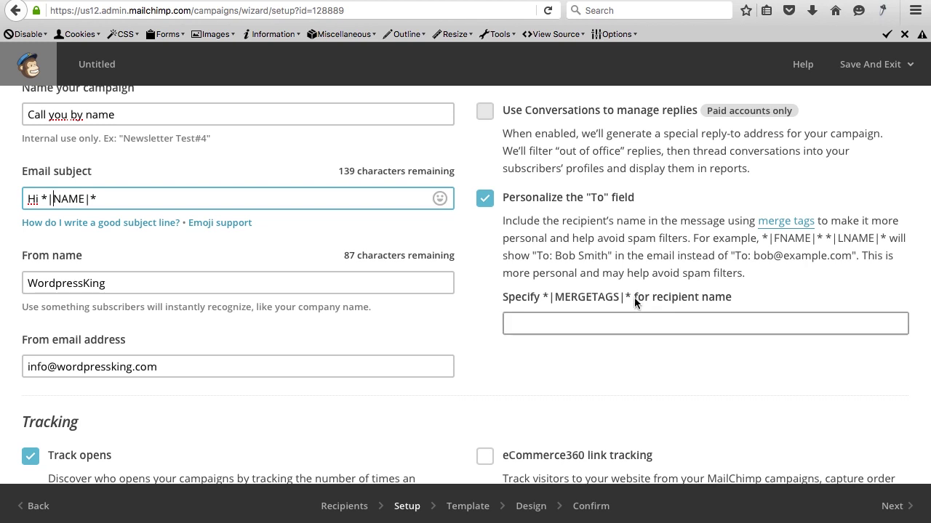
left_click(613, 323)
type("*|FNAME|*")
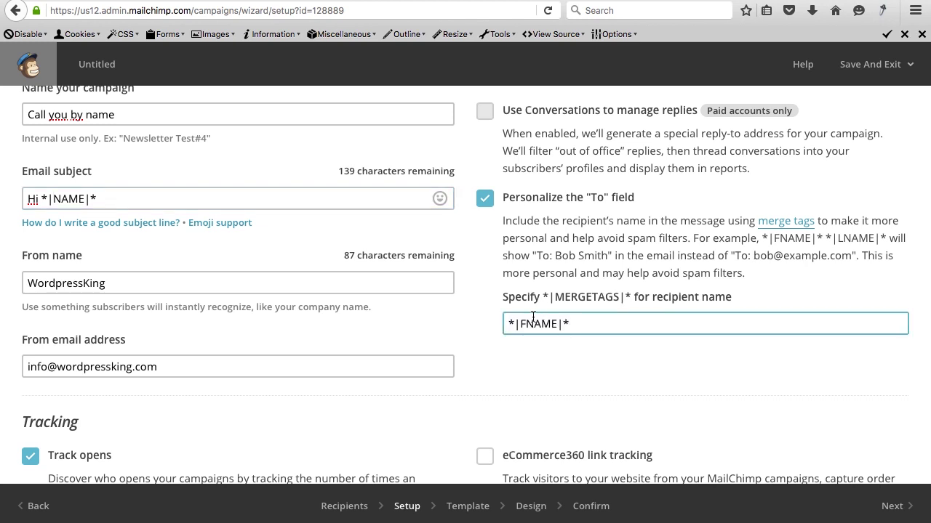
left_click(526, 324)
key("BackSpace")
left_click_drag(507, 324, 574, 325)
scroll(146, 252, "down", 4)
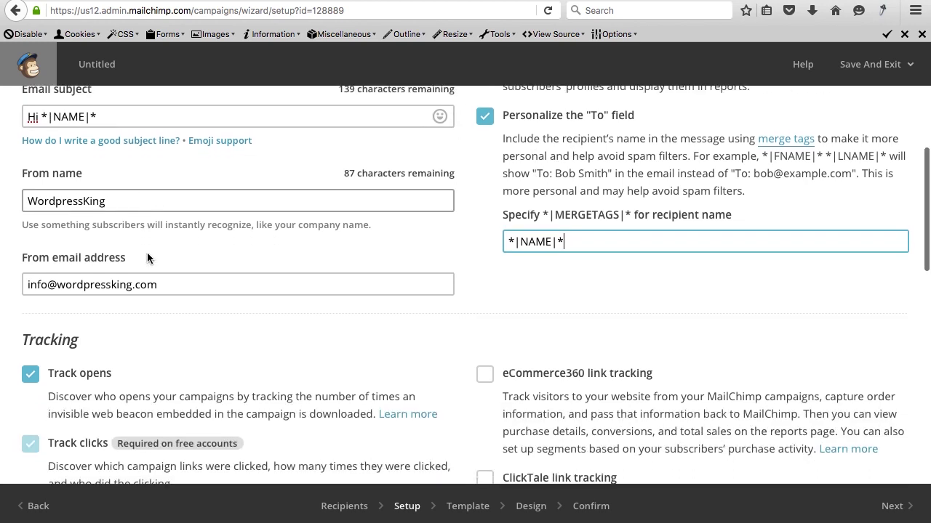
scroll(147, 252, "down", 5)
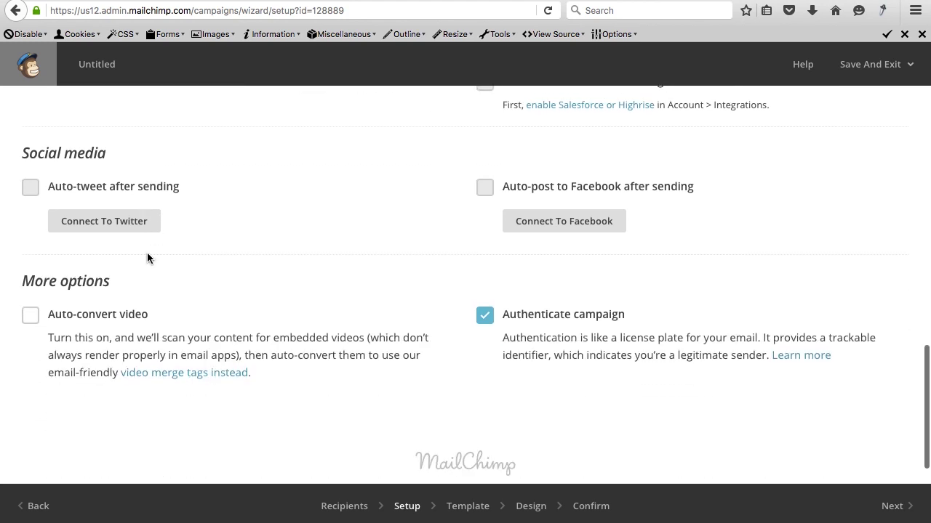
scroll(477, 393, "down", 1)
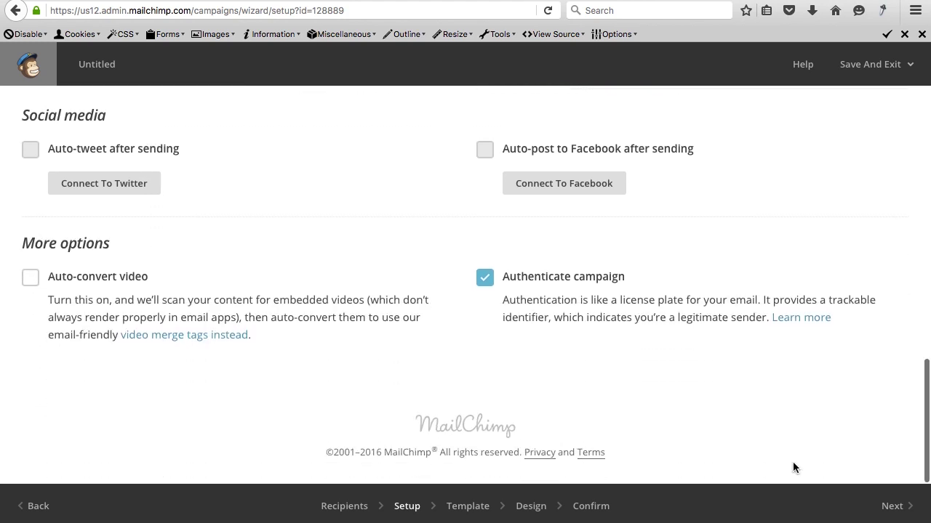
Choose the saved WordpressKing Newsletter Template and add a text block under the logo.
left_click(894, 507)
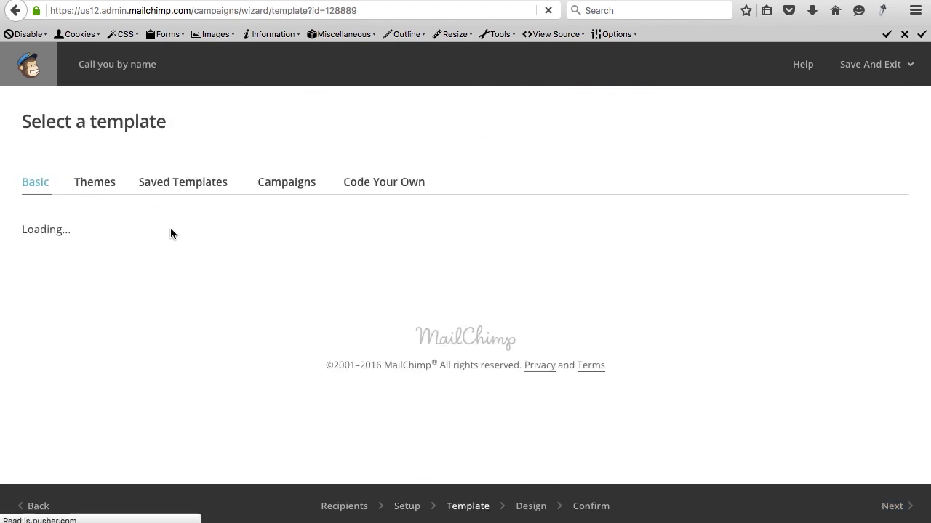
left_click(182, 191)
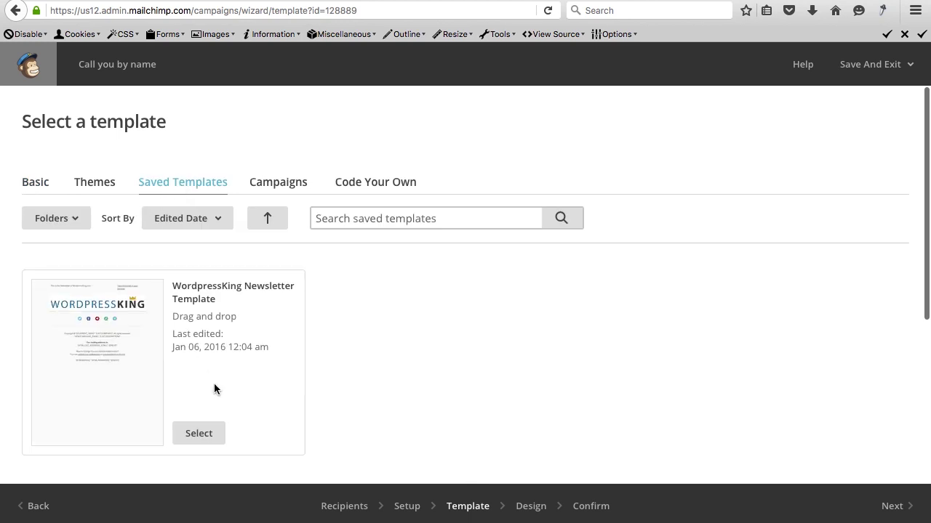
left_click(200, 430)
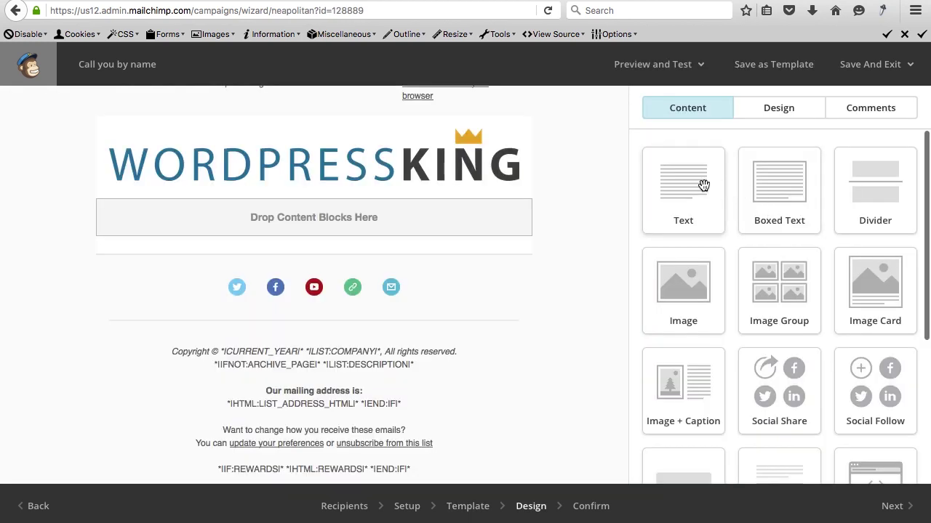
left_click_drag(703, 186, 349, 218)
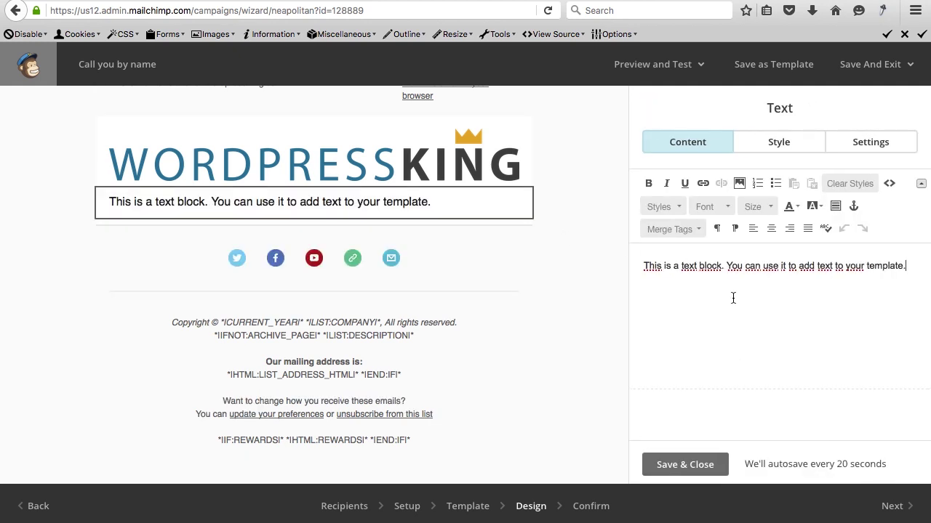
Replace the text block's placeholder with the greeting 'Hi *|NAME|*,' and save it.
key("ctrl+a")
type("Hi")
type("*|FNAME|*")
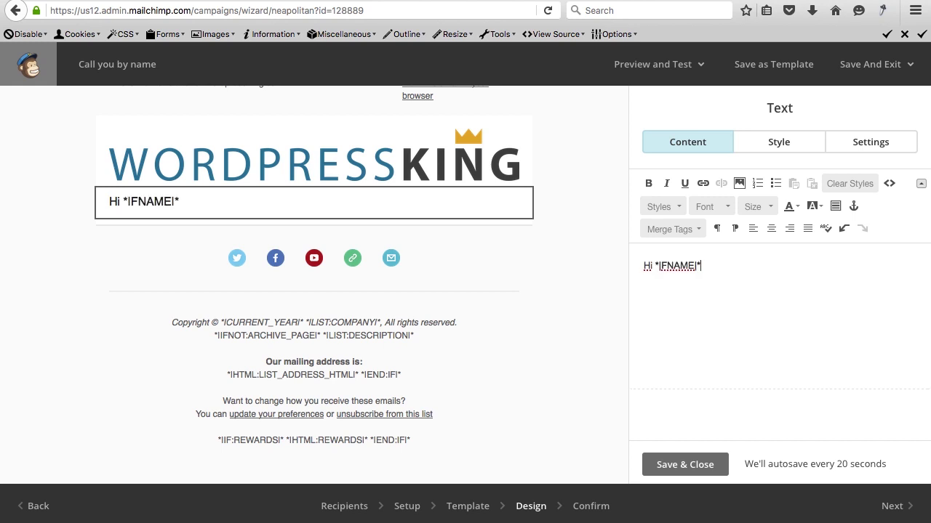
key("BackSpace")
key("BackSpace")
type("N")
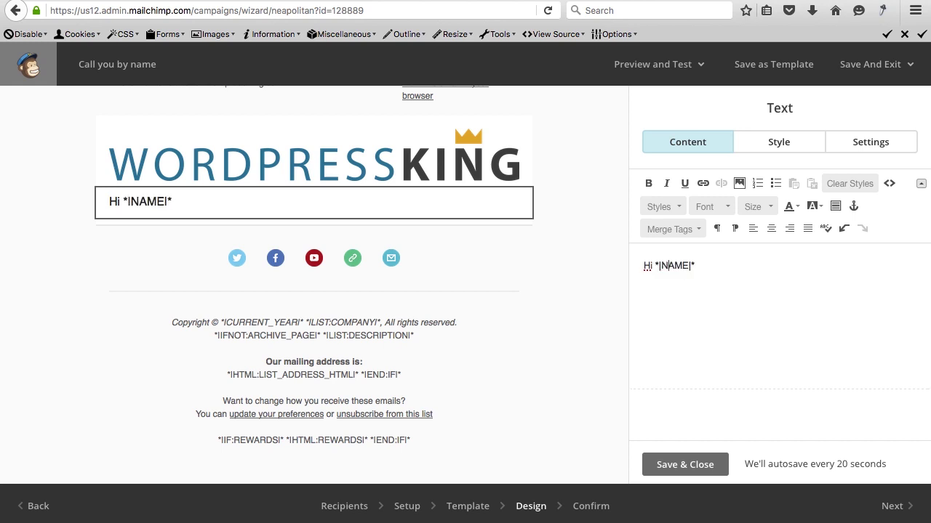
type(",")
key("Return")
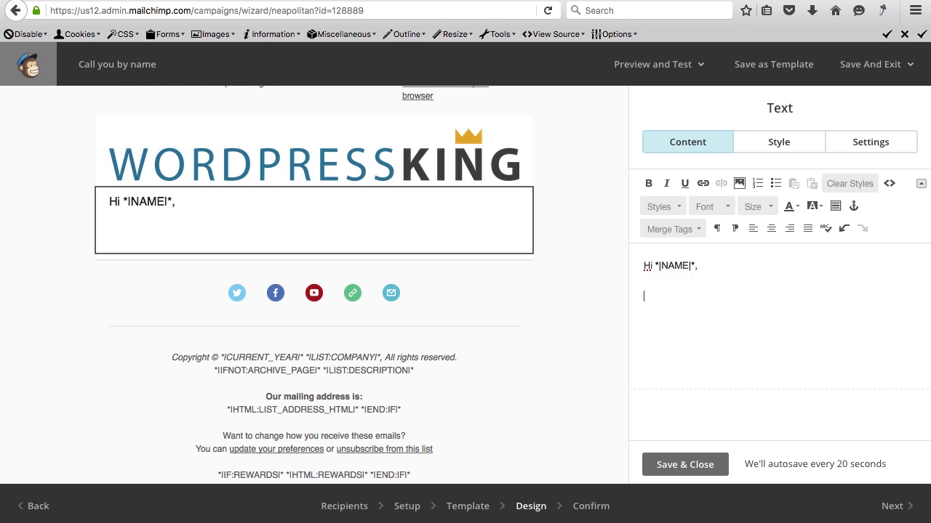
left_click(684, 463)
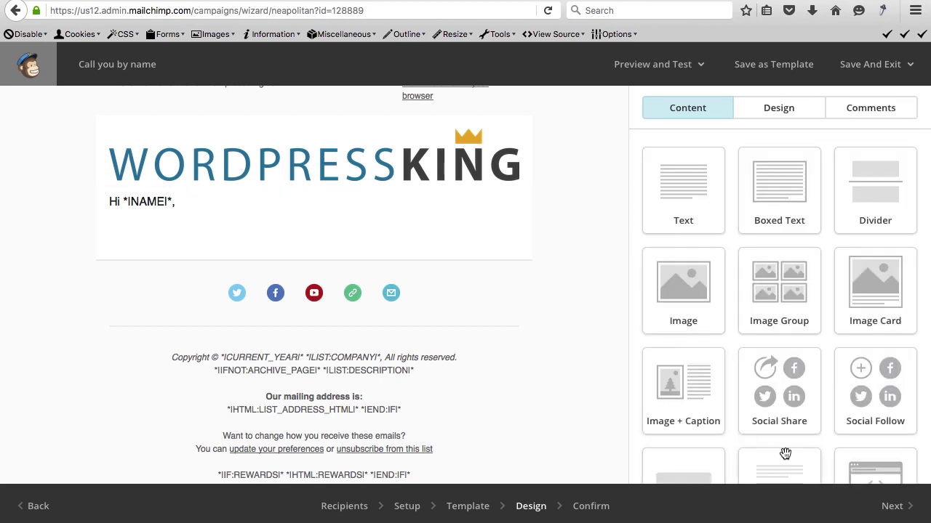
Send the campaign now to the WordpressKing Newsletter list.
left_click(890, 507)
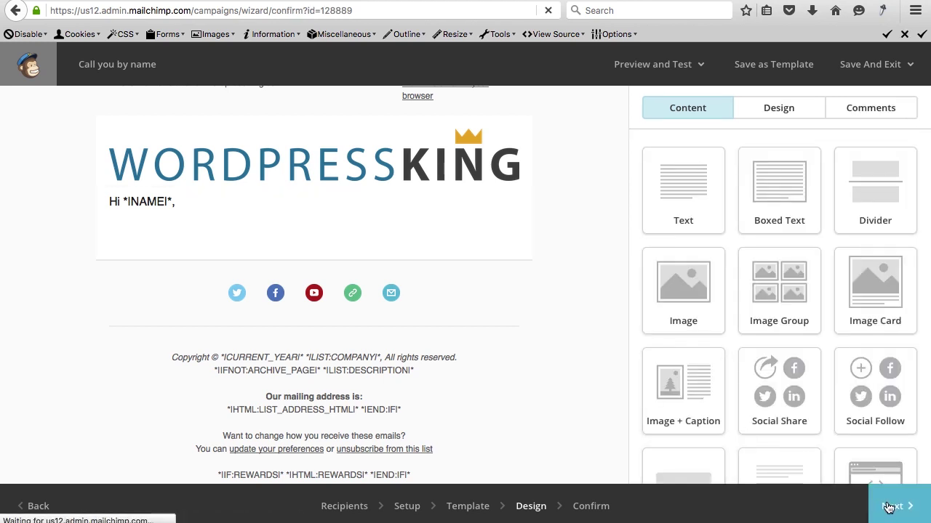
scroll(405, 264, "down", 10)
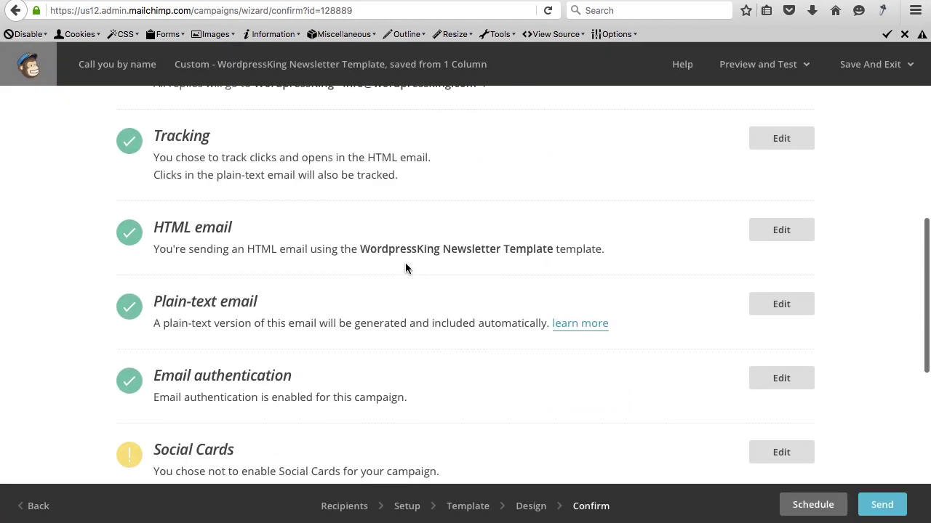
left_click(882, 504)
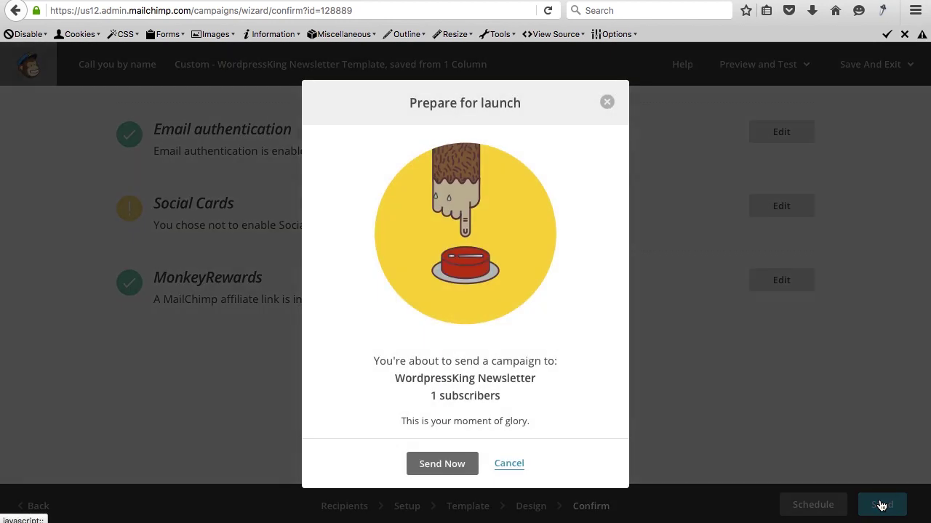
left_click(440, 463)
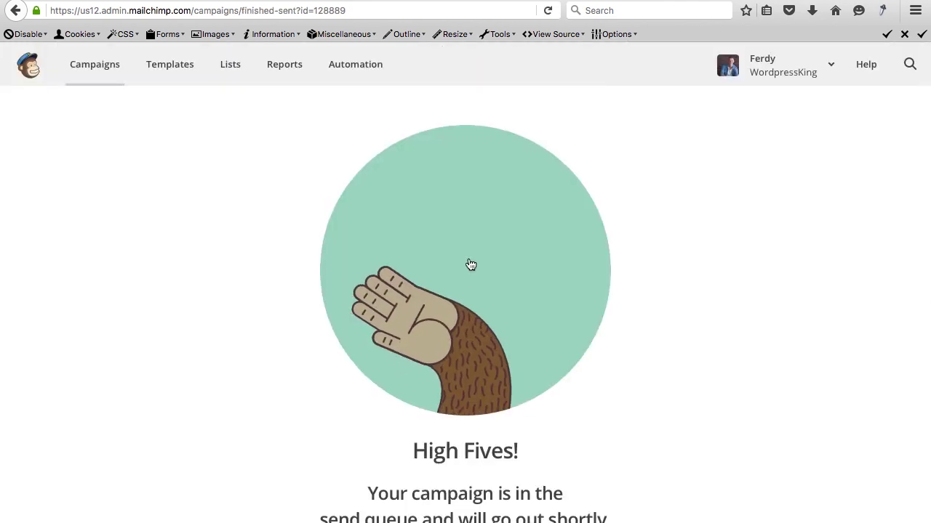
scroll(453, 317, "down", 5)
scroll(453, 317, "up", 5)
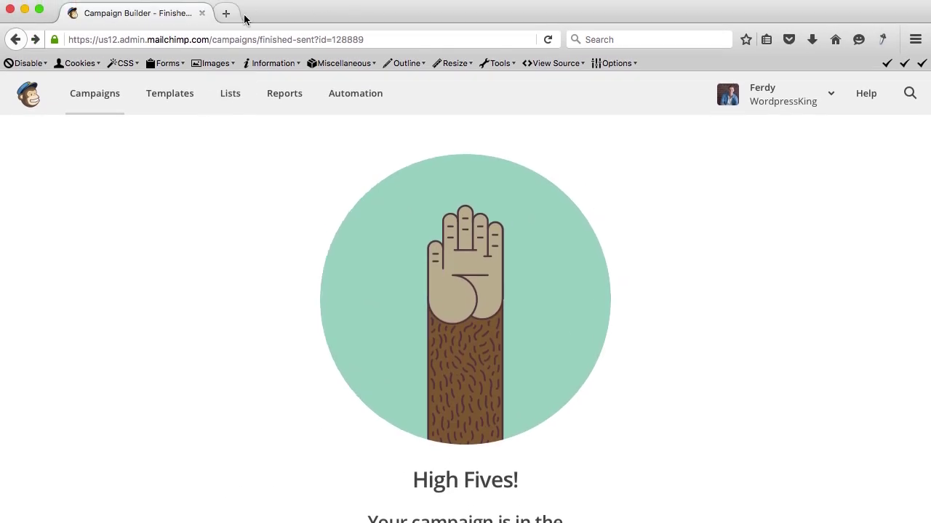
Reach Gmail through a web search and open the WordpressKing newsletter under the Reclame category.
left_click(231, 14)
type("gmail")
key("Return")
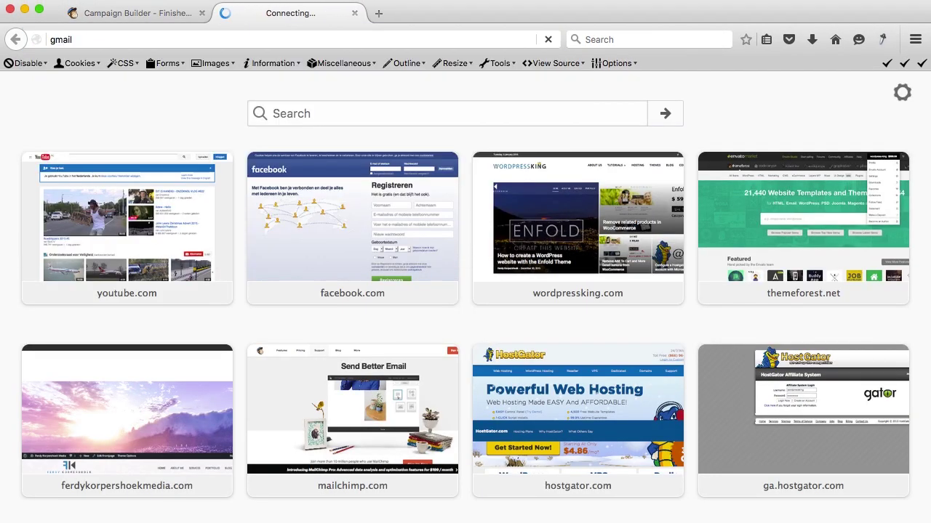
left_click(152, 271)
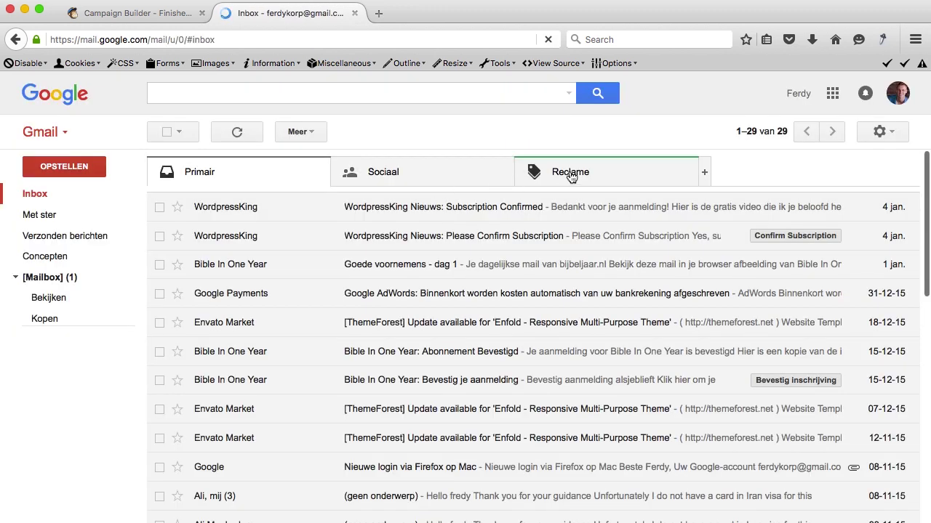
left_click(571, 178)
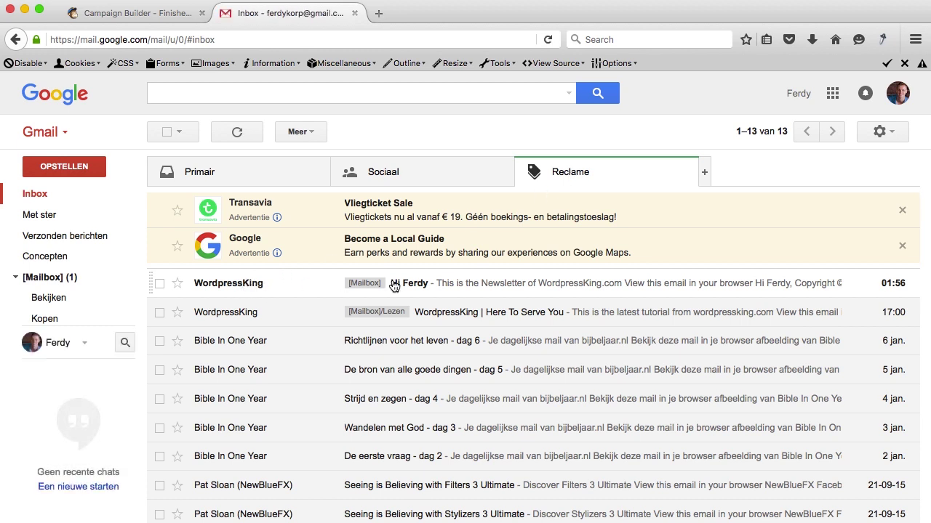
left_click(234, 283)
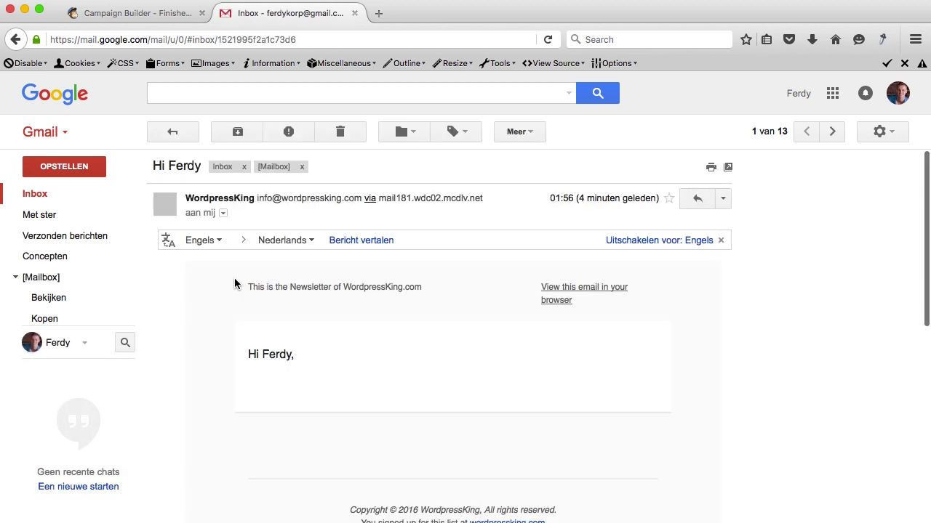
scroll(284, 333, "down", 3)
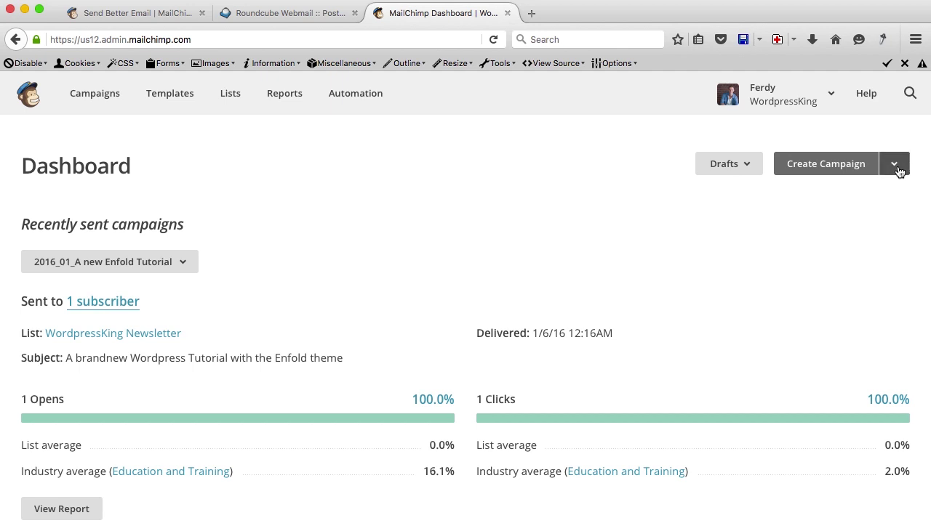
Create a new RSS campaign from the Campaigns page's Create Campaign dropdown.
left_click(95, 95)
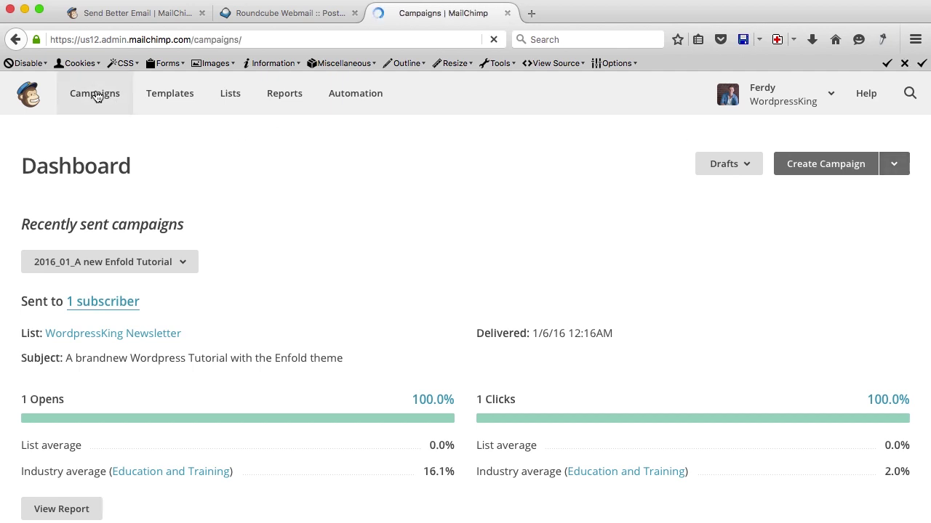
left_click(894, 165)
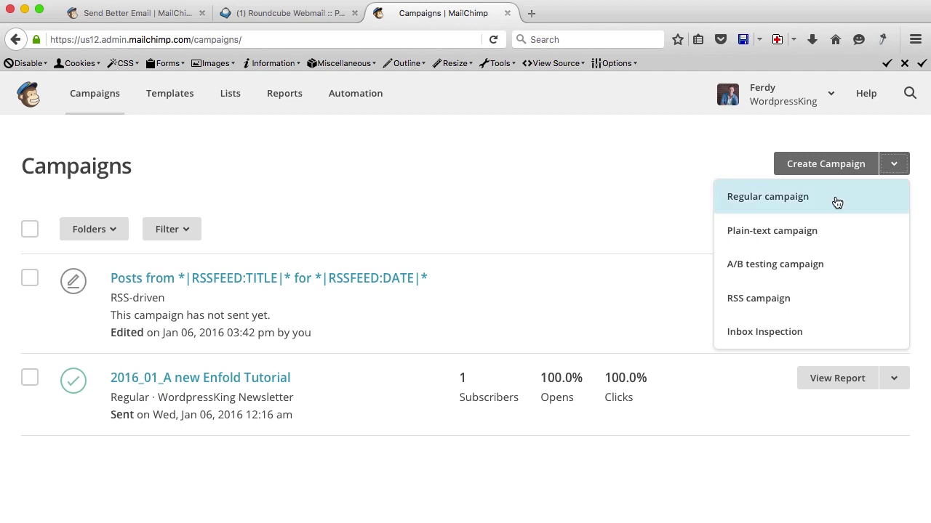
left_click(760, 299)
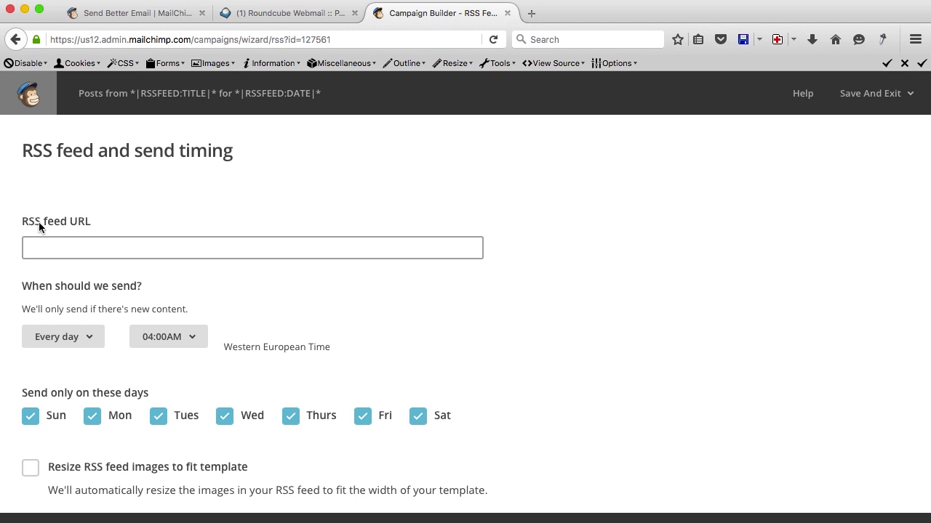
Load wordpressking.com/tutorials/ in a new tab, select its address, and return to the campaign builder.
left_click(530, 14)
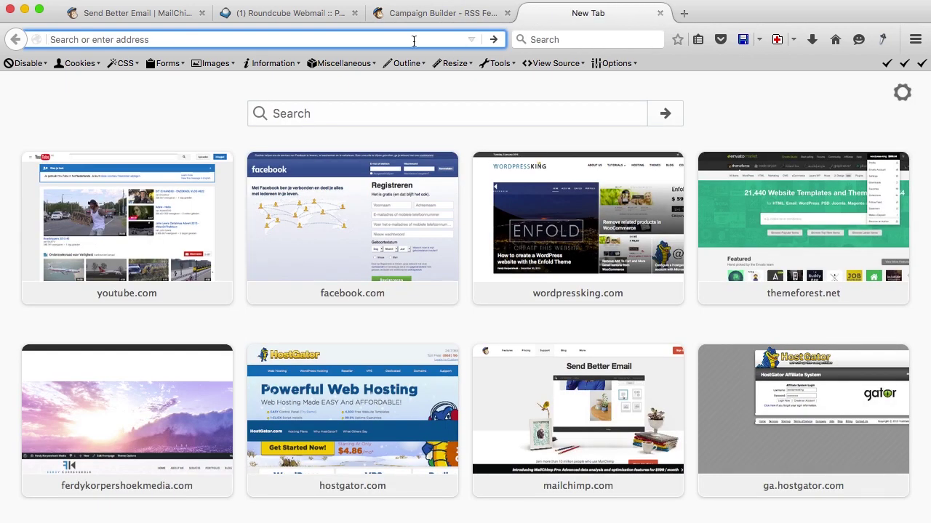
type("wordpressking.com/")
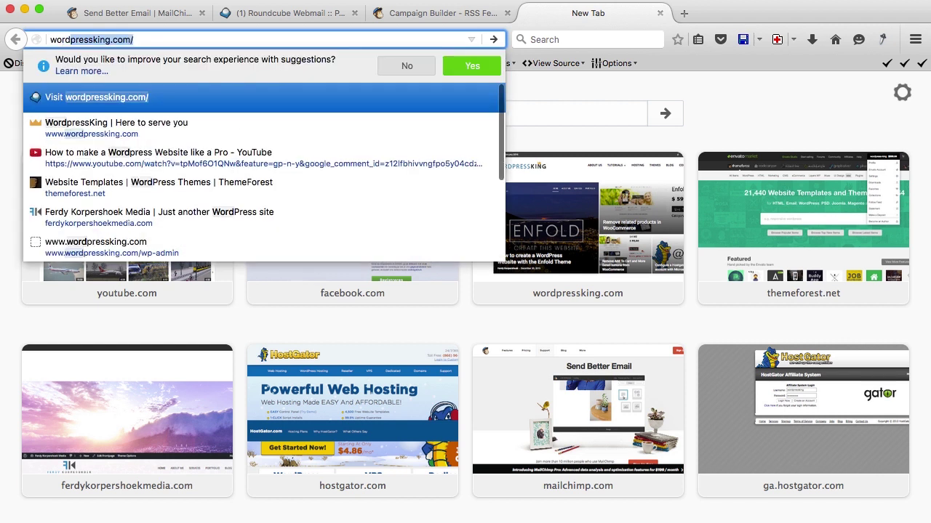
key("Right")
type("tut")
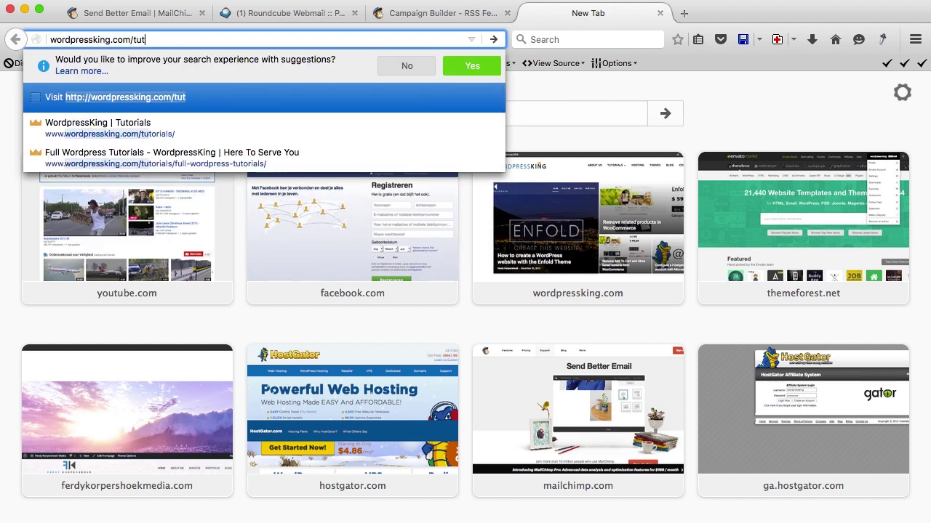
key("Return")
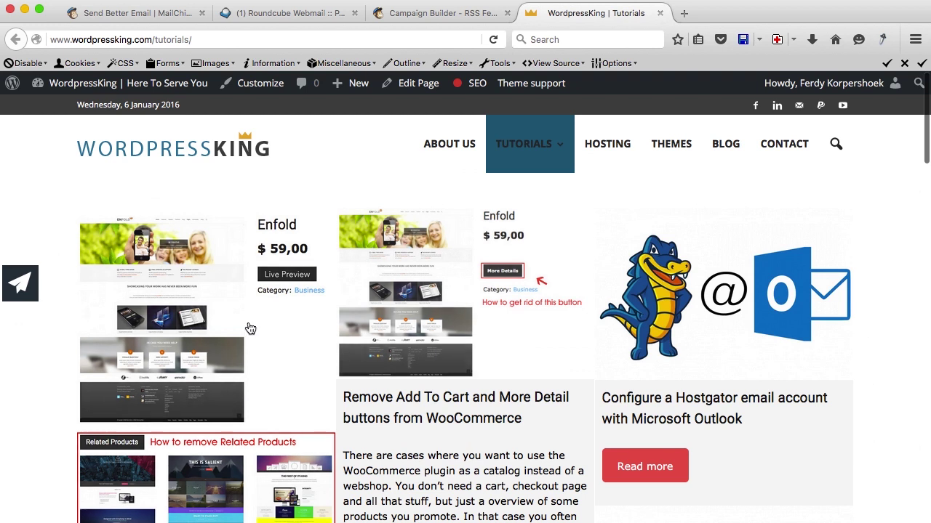
scroll(395, 301, "down", 5)
scroll(395, 301, "up", 5)
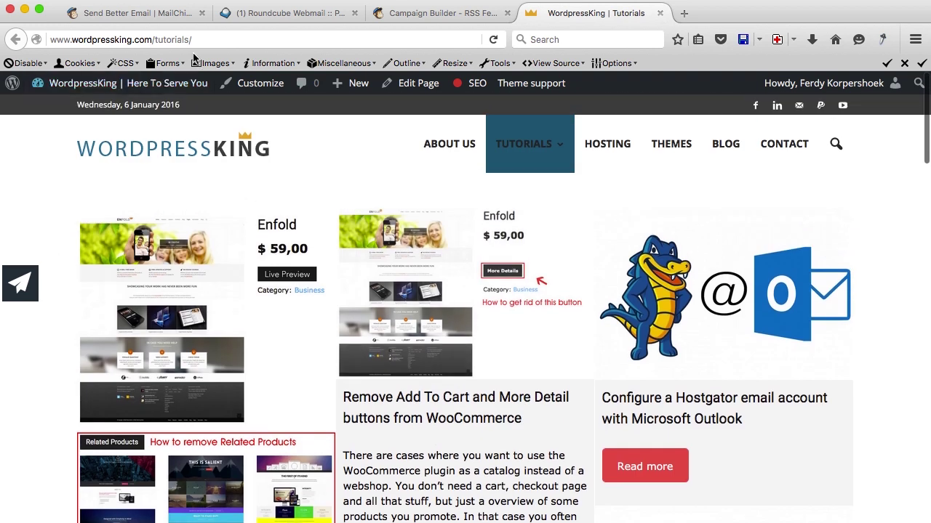
left_click(188, 41)
key("super+c")
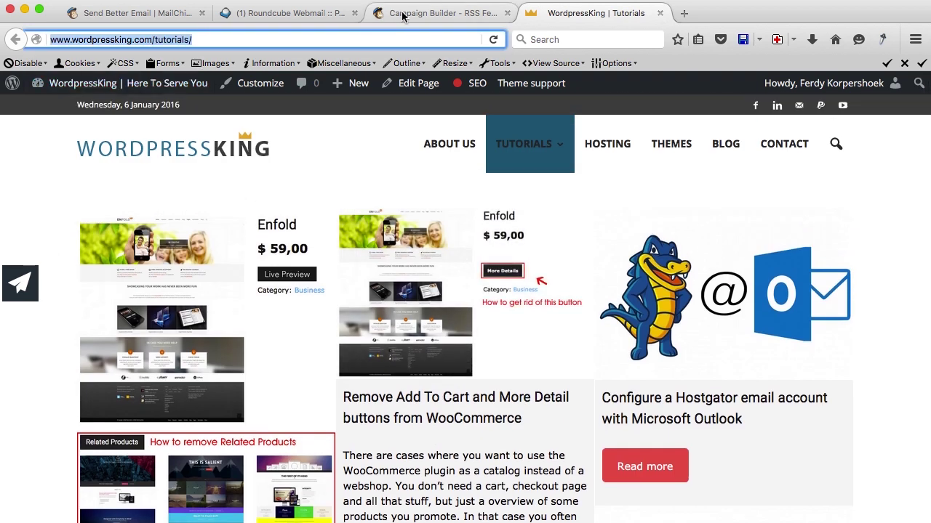
left_click(404, 16)
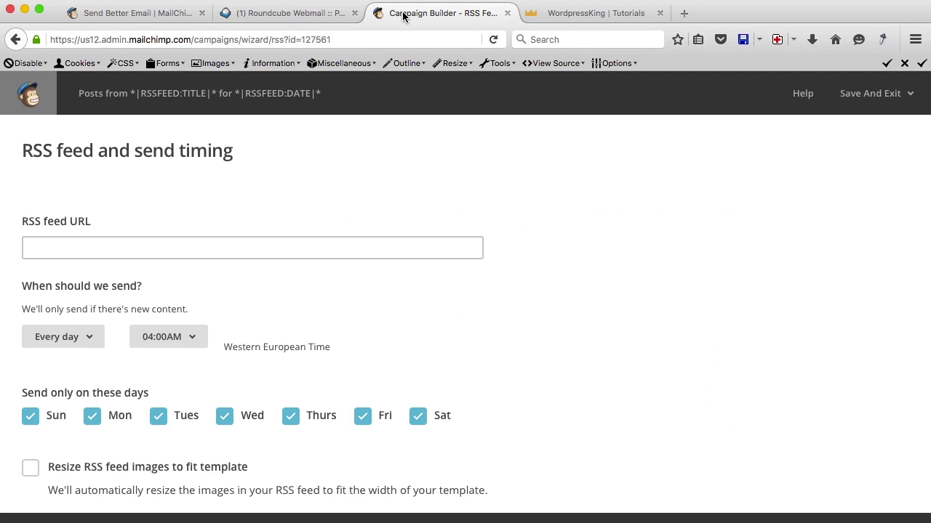
Paste the tutorials page address as the RSS feed URL.
left_click(116, 244)
key("super+v")
key("Tab")
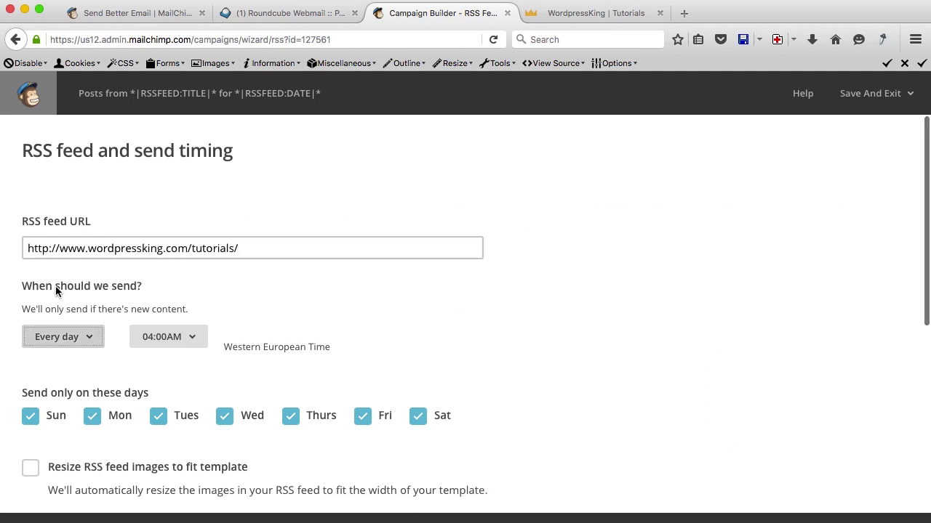
Set the daily send time to 05:00PM, keeping Saturdays enabled.
scroll(57, 314, "down", 2)
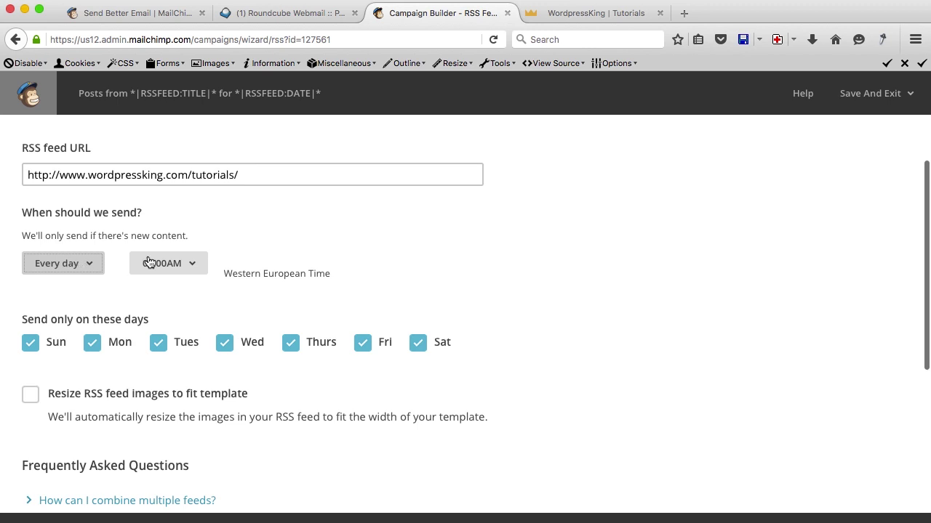
left_click(193, 266)
scroll(215, 424, "down", 5)
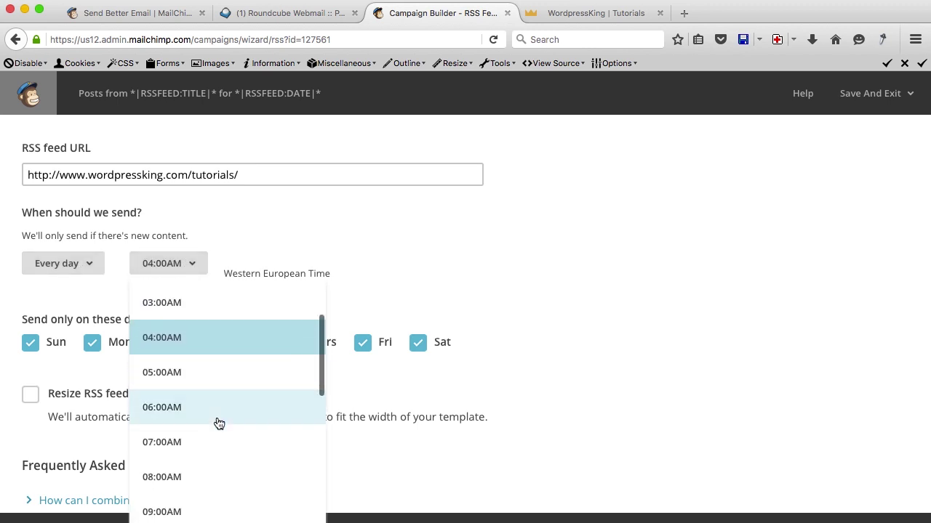
scroll(219, 424, "down", 9)
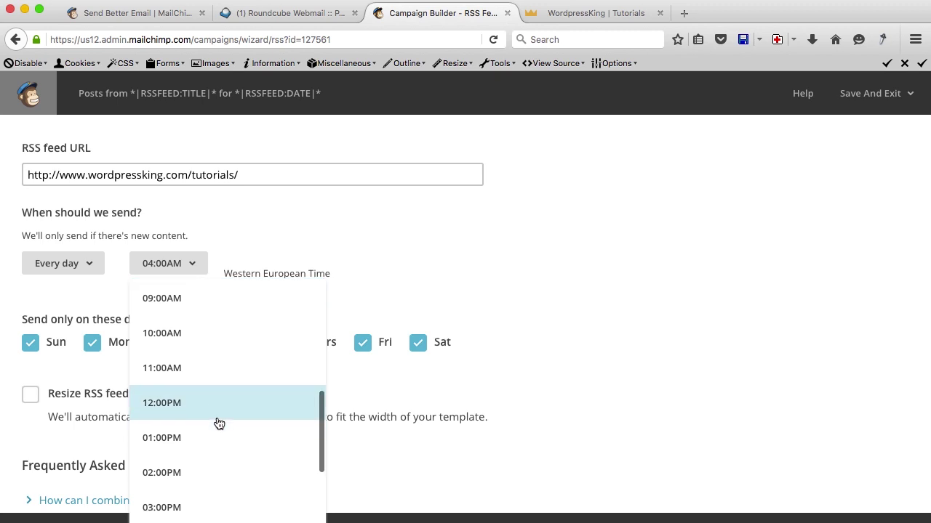
left_click(207, 431)
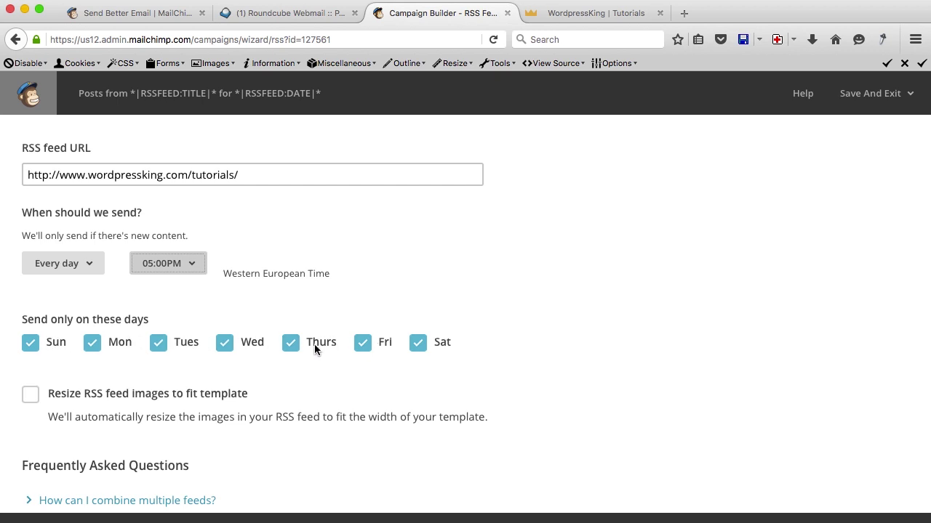
left_click(419, 345)
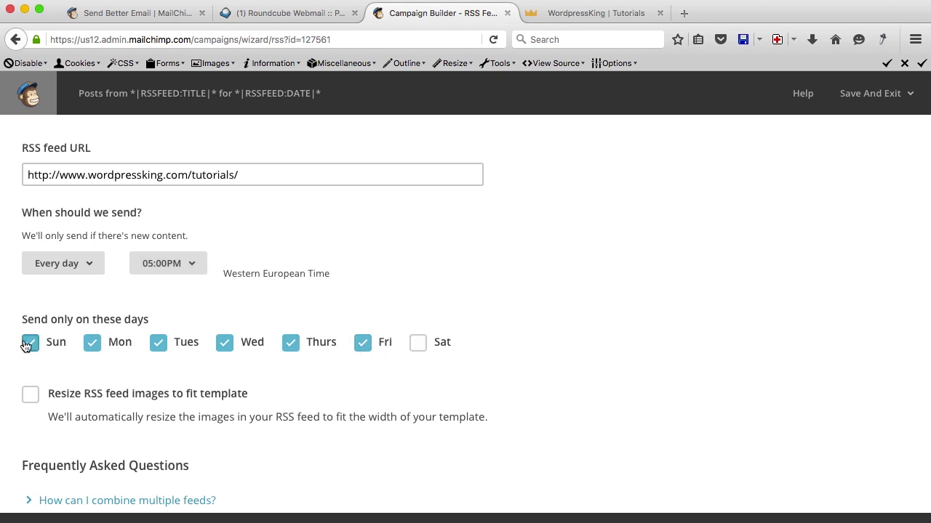
left_click(419, 344)
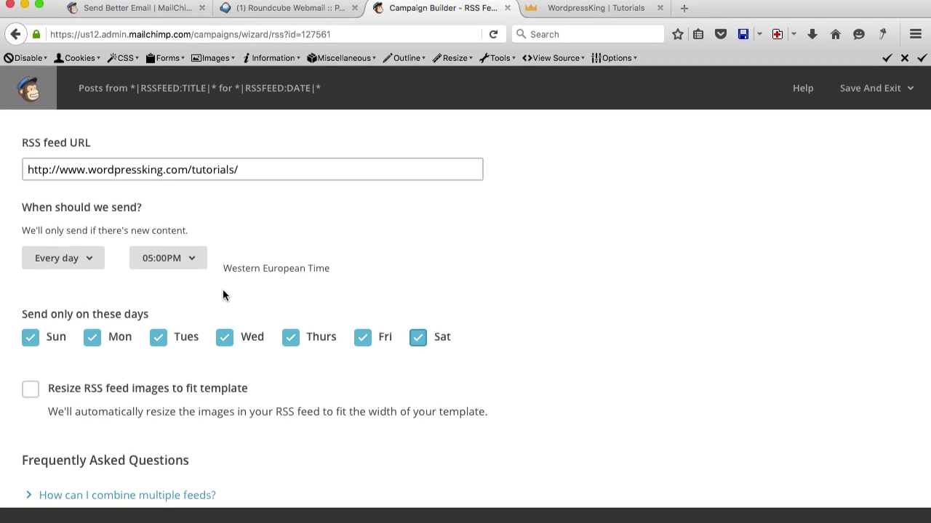
Resize RSS feed images to fit the template and continue to the Recipients step.
scroll(223, 295, "down", 3)
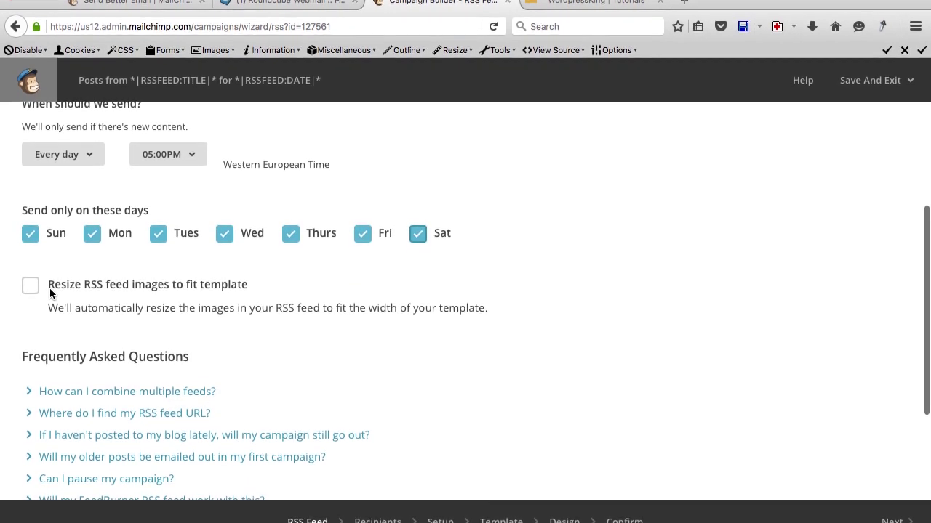
left_click(30, 285)
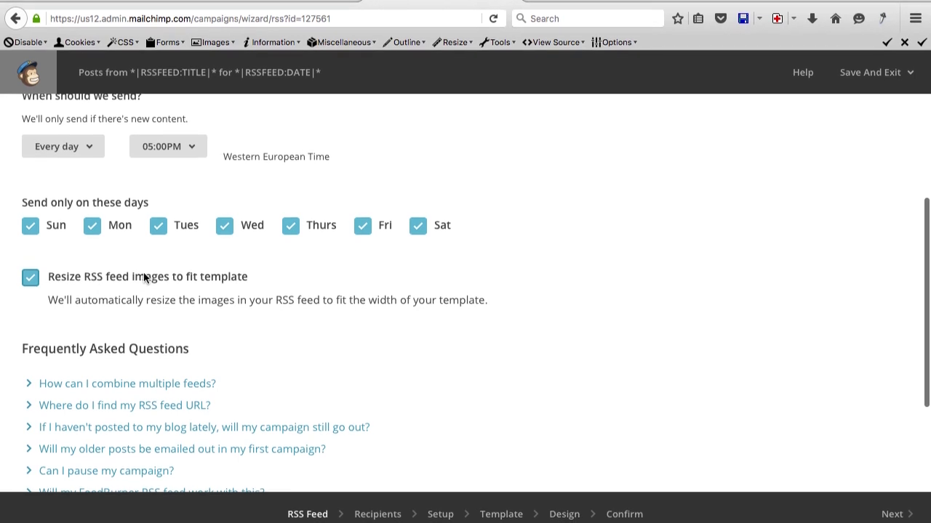
scroll(214, 276, "down", 3)
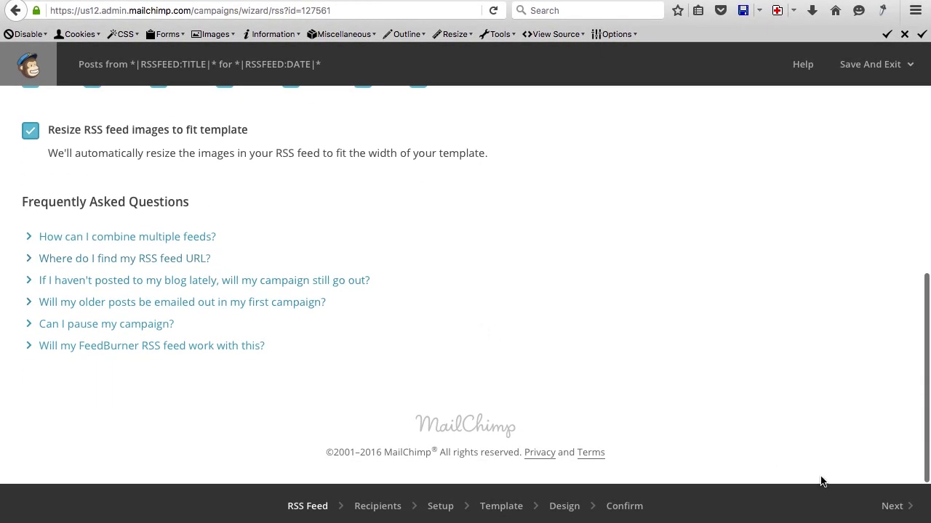
left_click(887, 508)
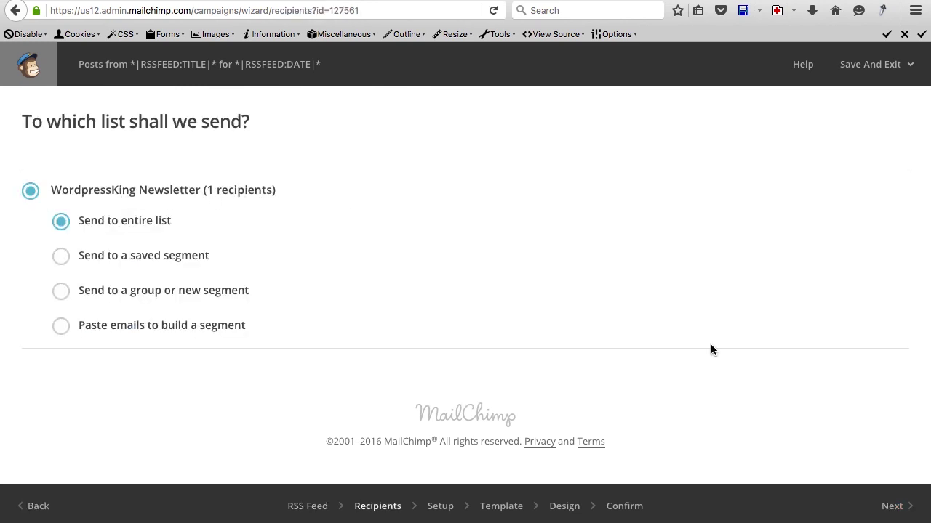
Keep the whole list, name the campaign 'RSS Feed Tutorials' and trim the subject to the feed title.
left_click(891, 505)
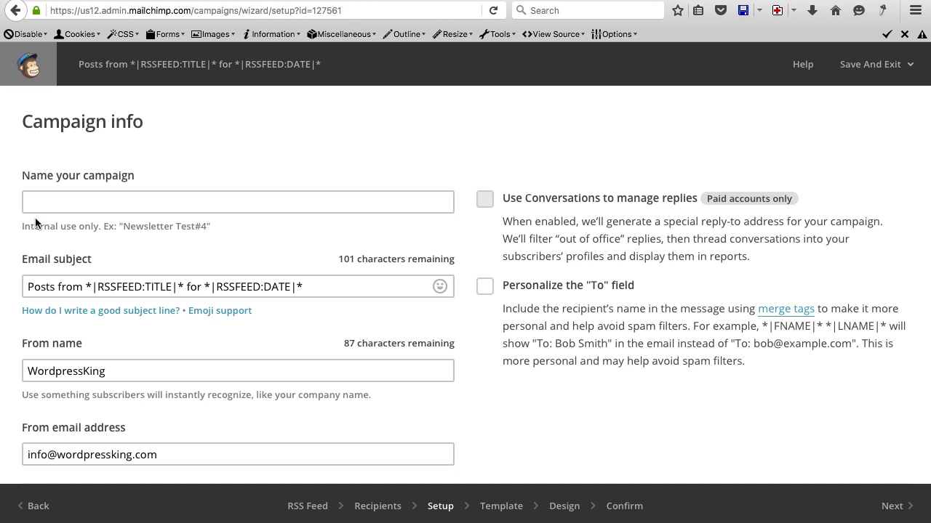
left_click(73, 198)
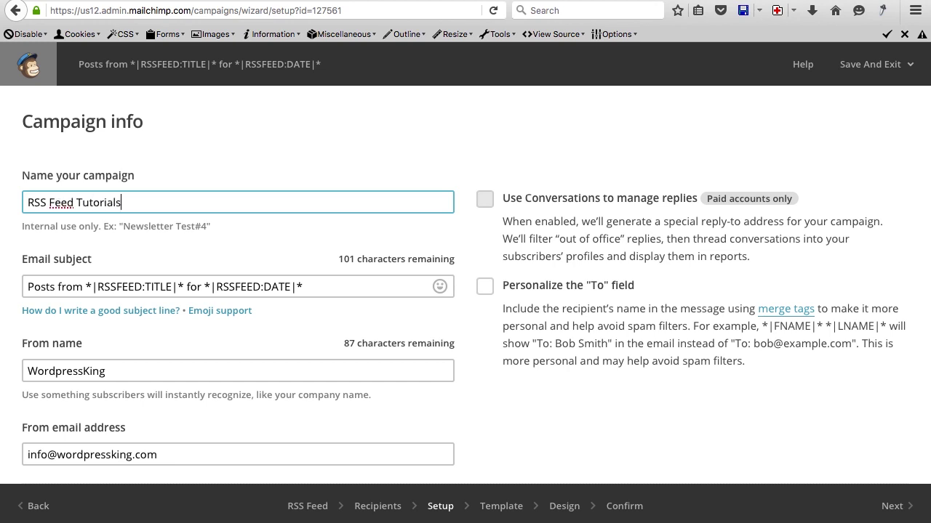
scroll(85, 254, "down", 1)
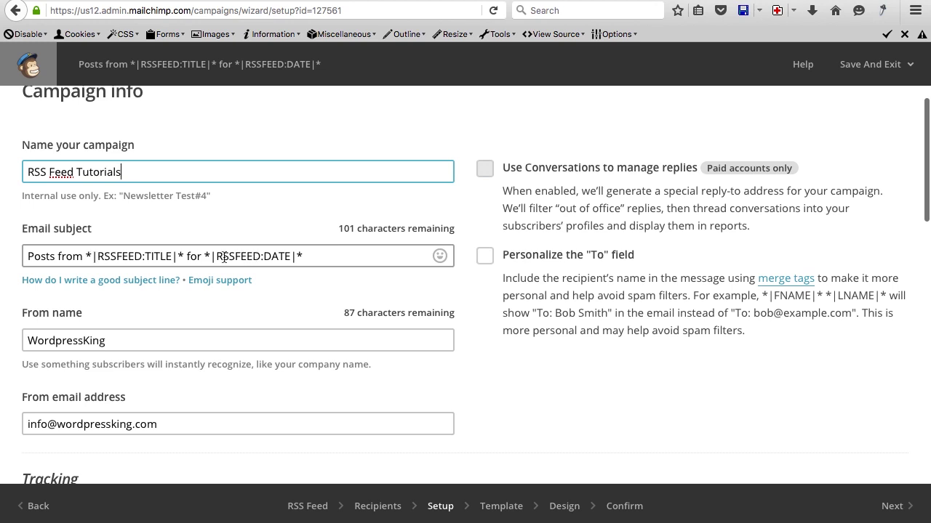
left_click_drag(88, 256, 6, 262)
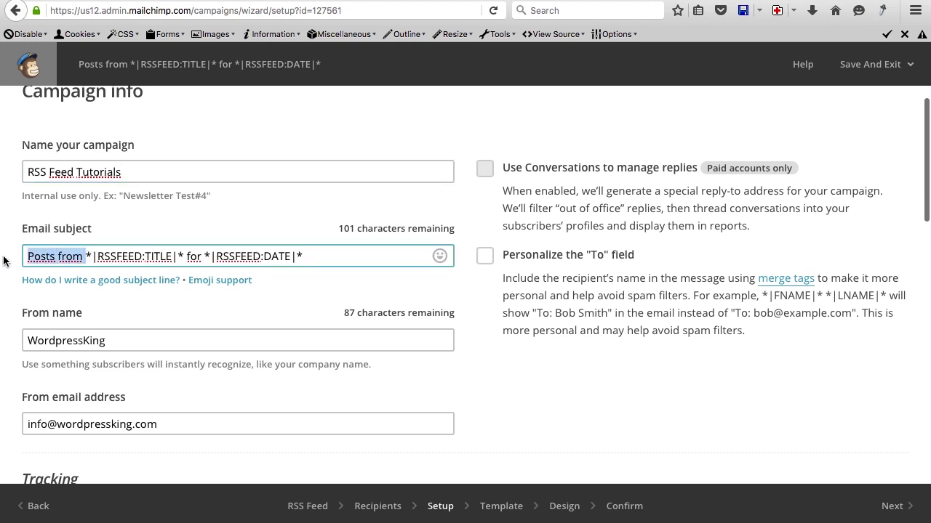
key("BackSpace")
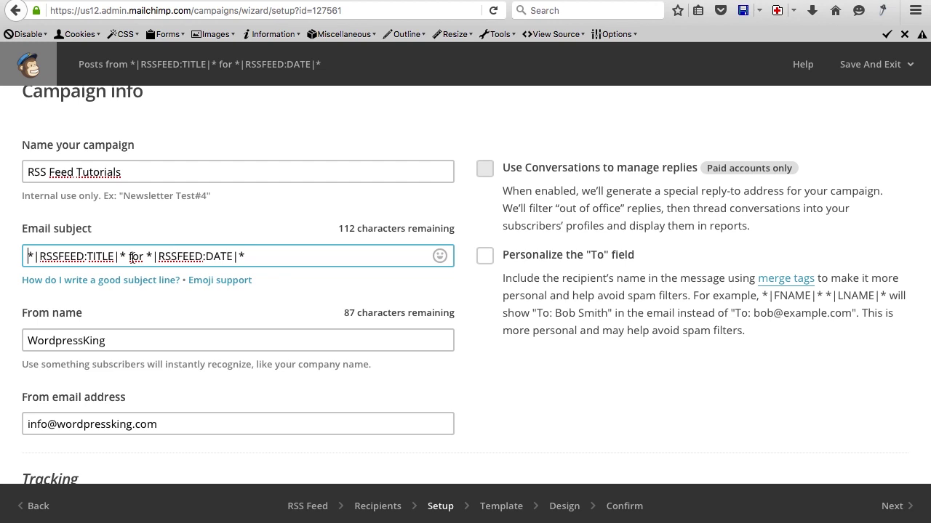
left_click_drag(128, 255, 247, 256)
key("BackSpace")
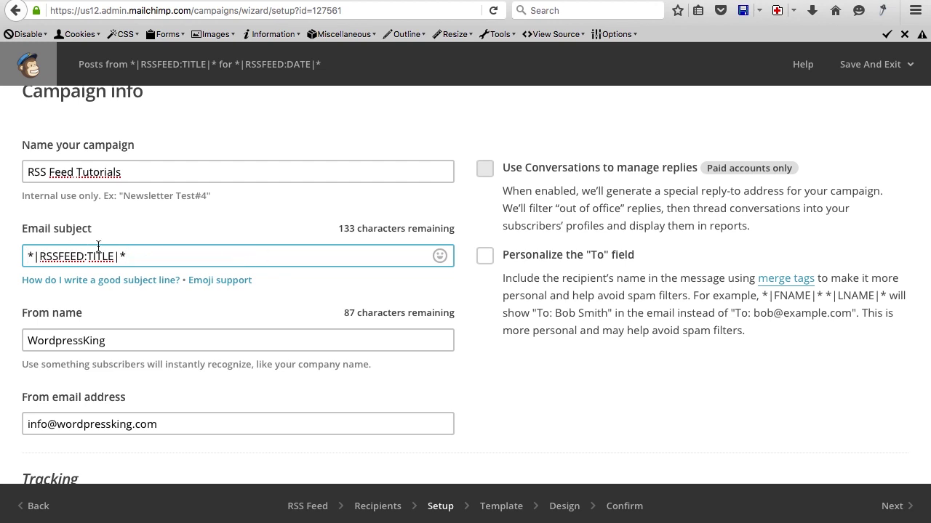
Enable Google Analytics link tracking and auto-convert video.
scroll(194, 214, "down", 4)
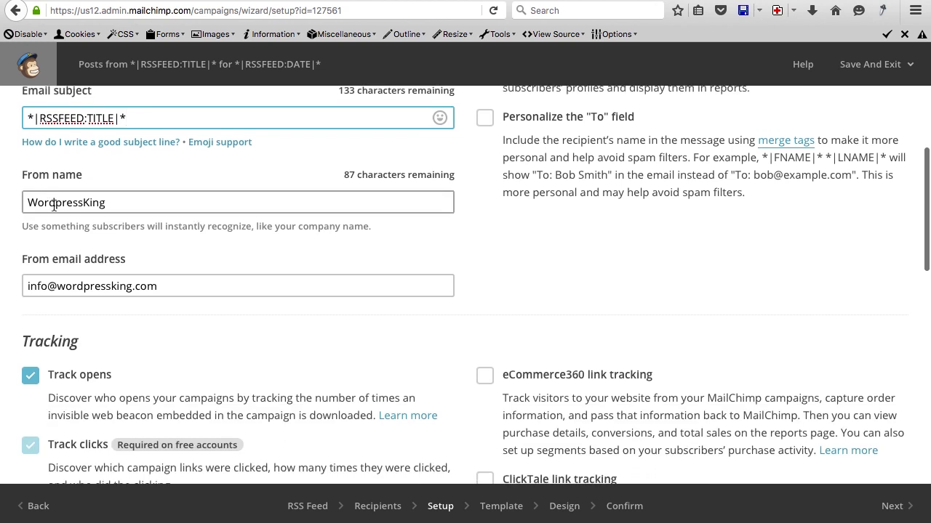
scroll(84, 288, "down", 6)
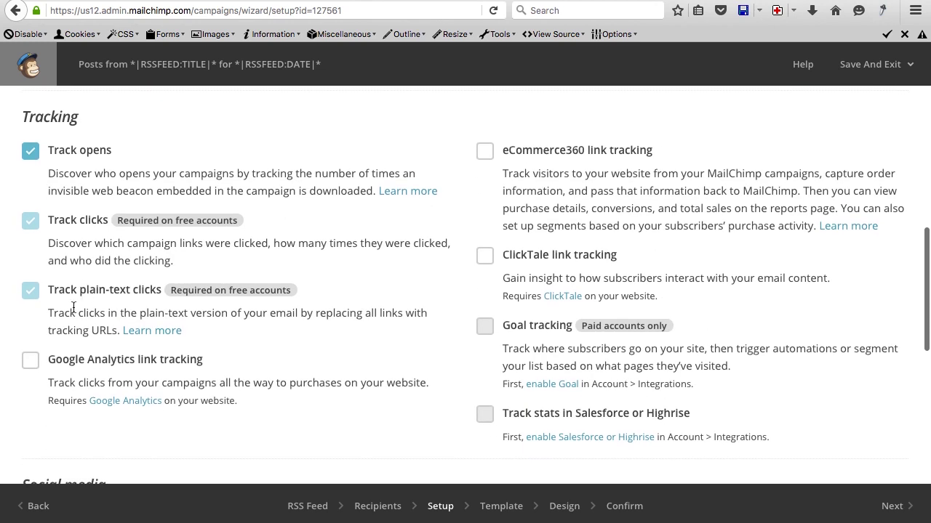
left_click(35, 364)
scroll(192, 362, "down", 7)
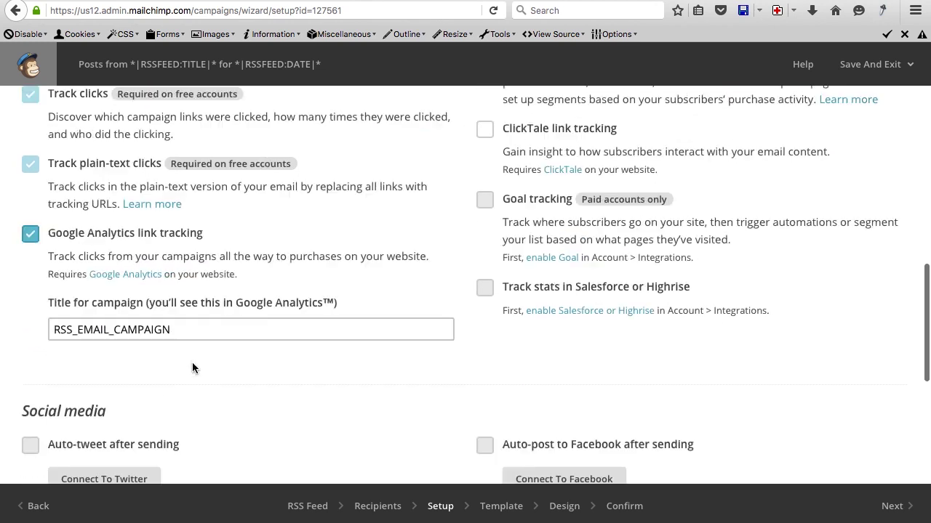
scroll(190, 362, "down", 3)
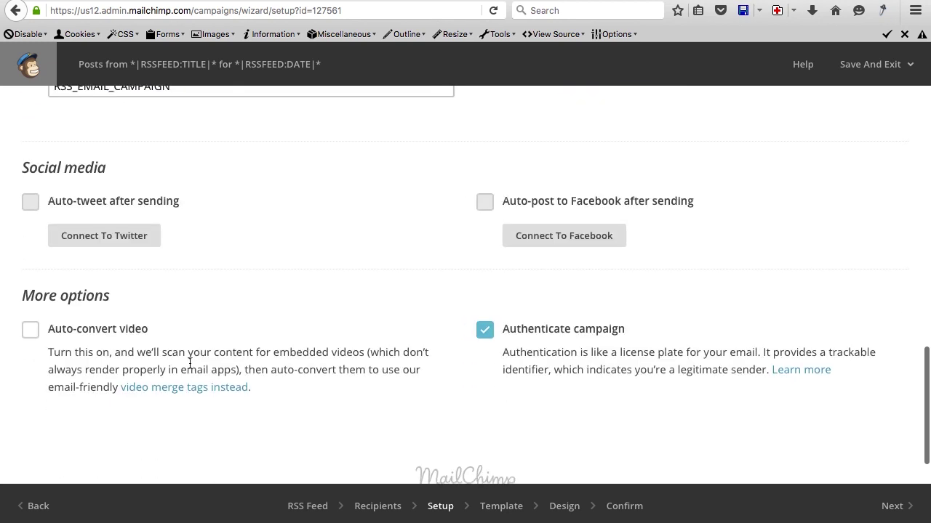
left_click(30, 331)
scroll(344, 301, "up", 10)
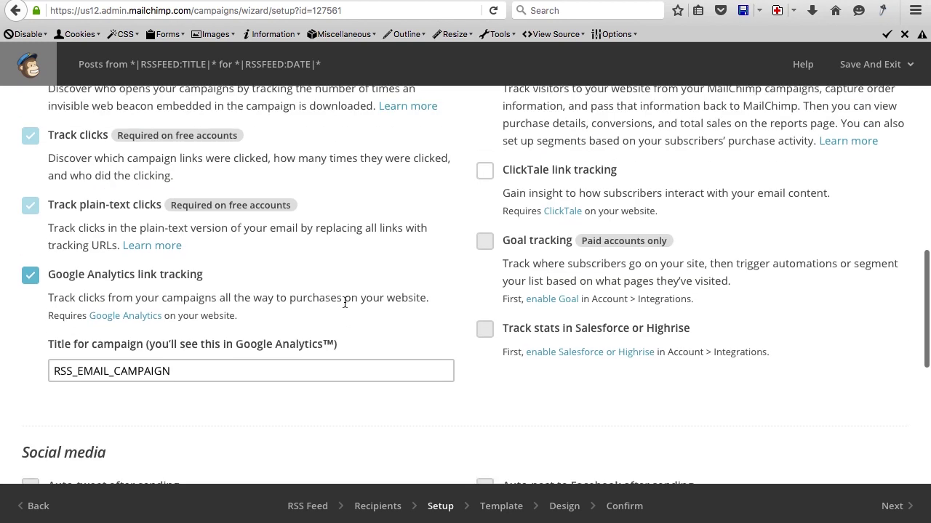
scroll(568, 203, "down", 6)
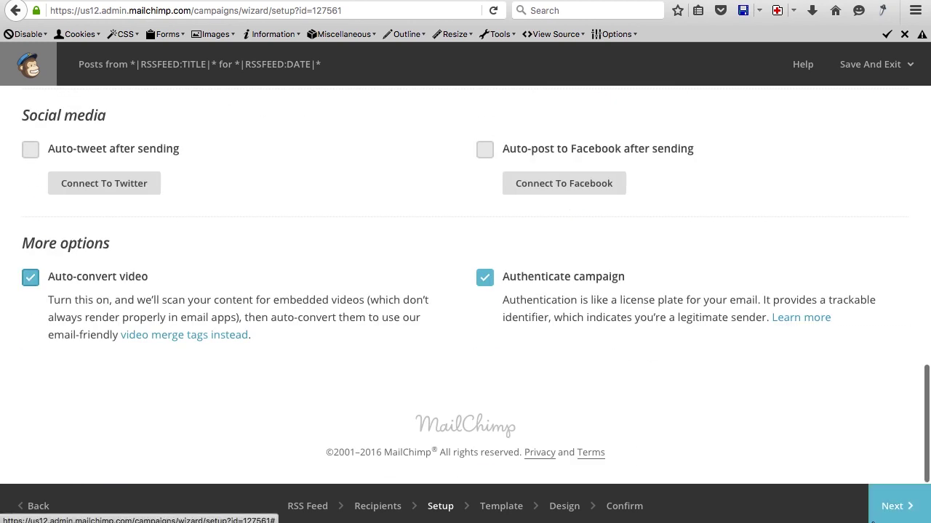
Choose the Basic RSS template from the Basic templates list.
left_click(888, 511)
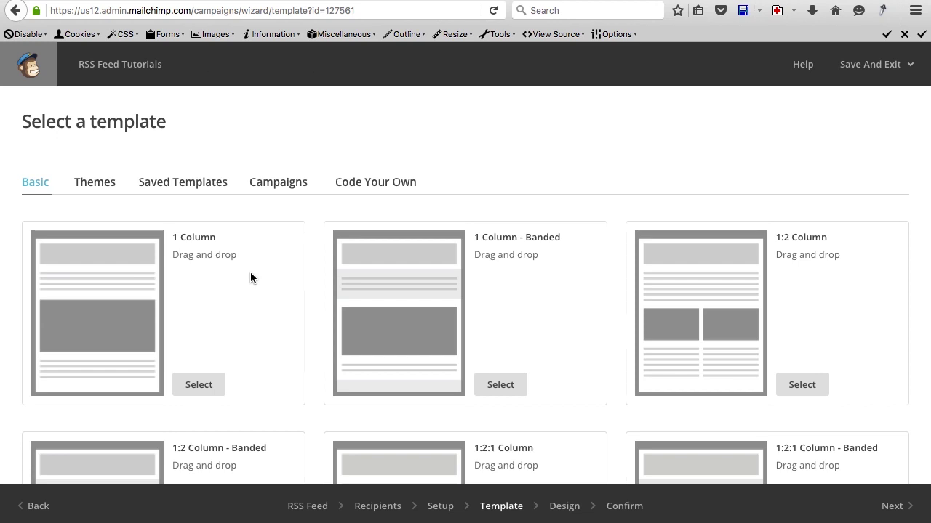
scroll(314, 247, "down", 5)
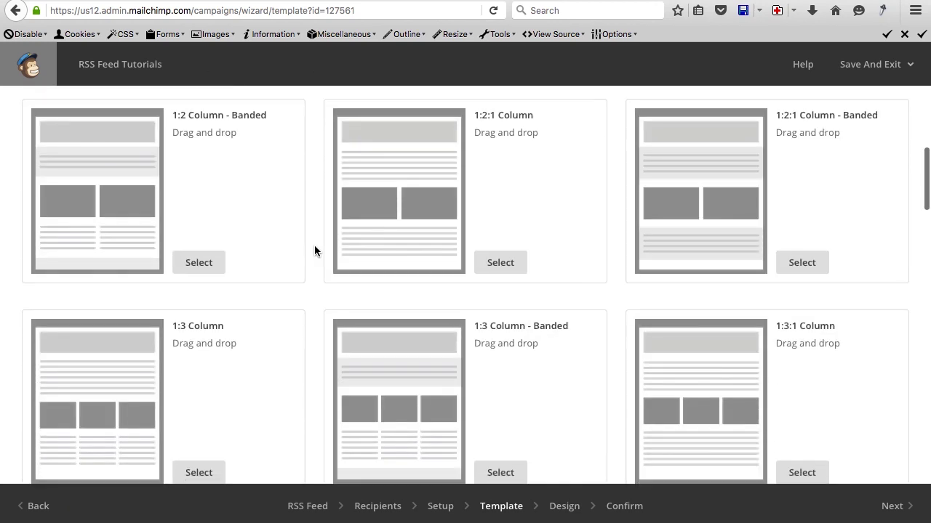
scroll(314, 251, "down", 10)
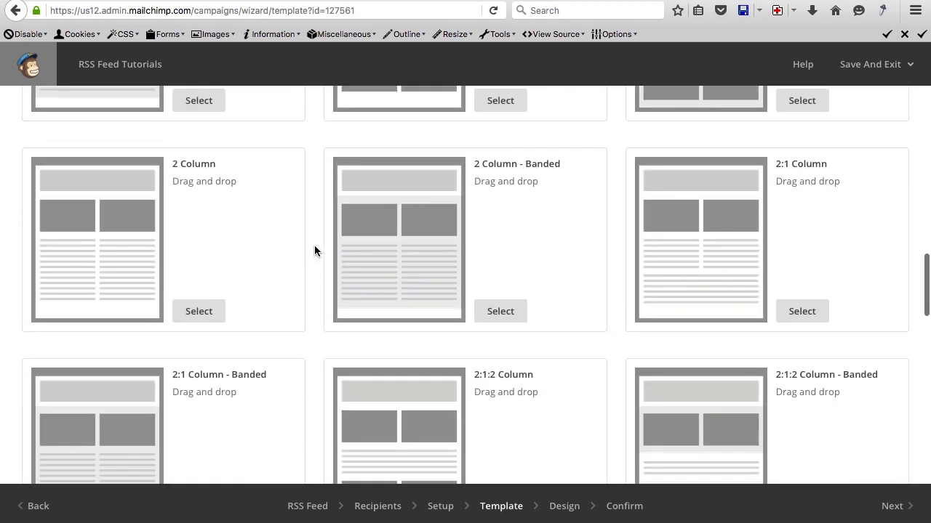
scroll(314, 247, "down", 5)
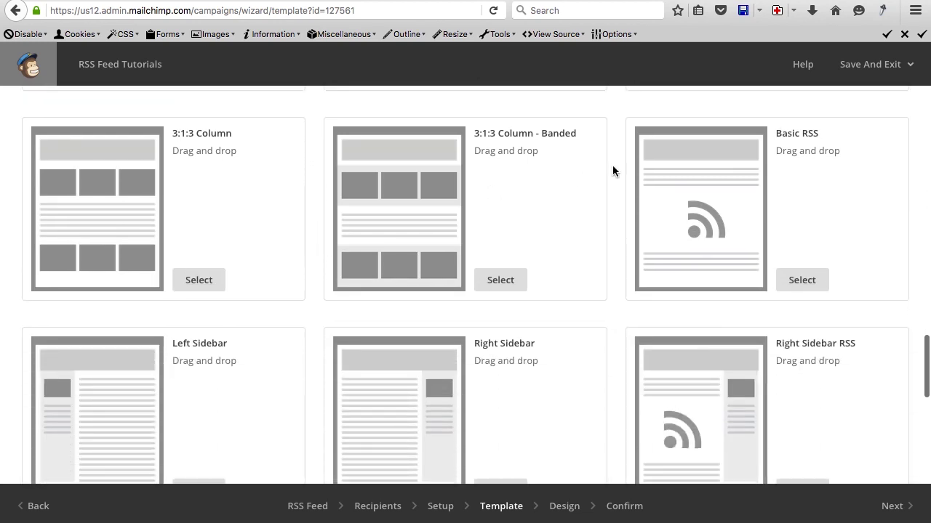
left_click(800, 280)
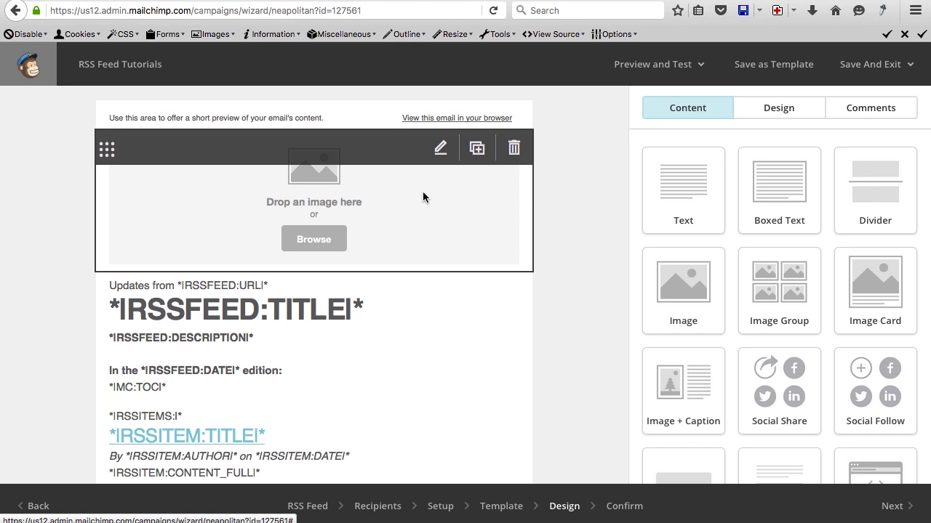
Insert the Wordpressking logo into the header image block.
left_click(514, 148)
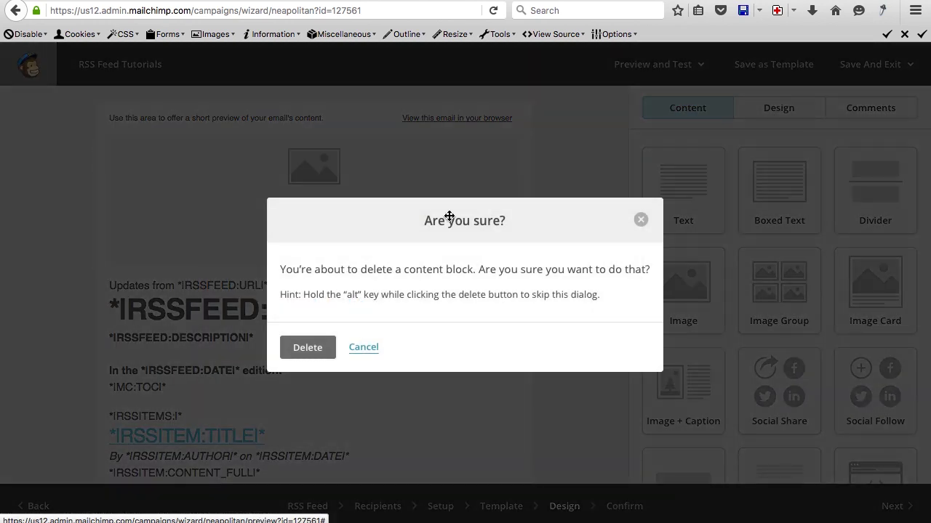
left_click(364, 348)
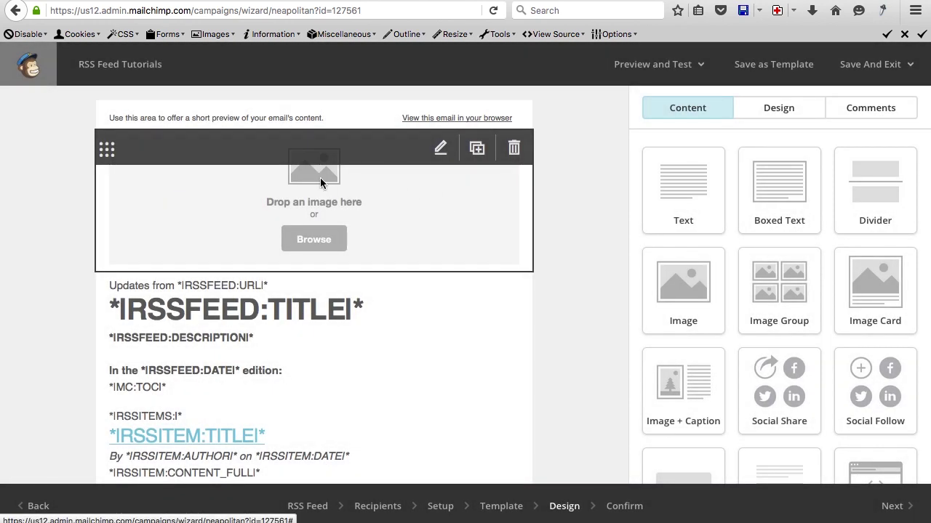
left_click(320, 178)
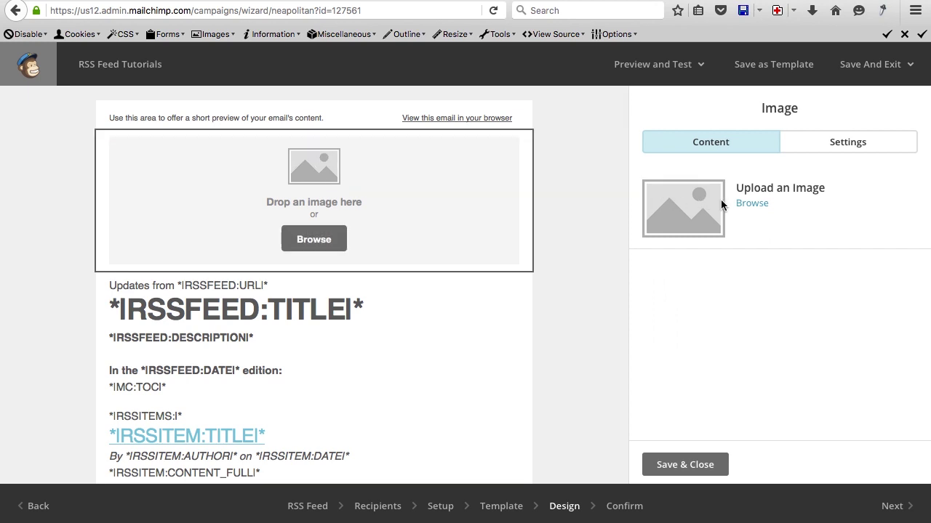
left_click(752, 204)
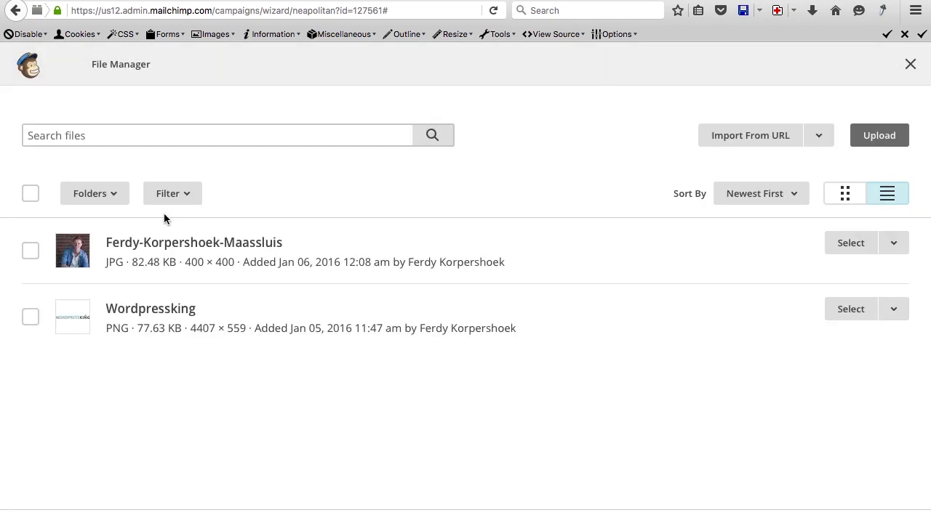
left_click(850, 310)
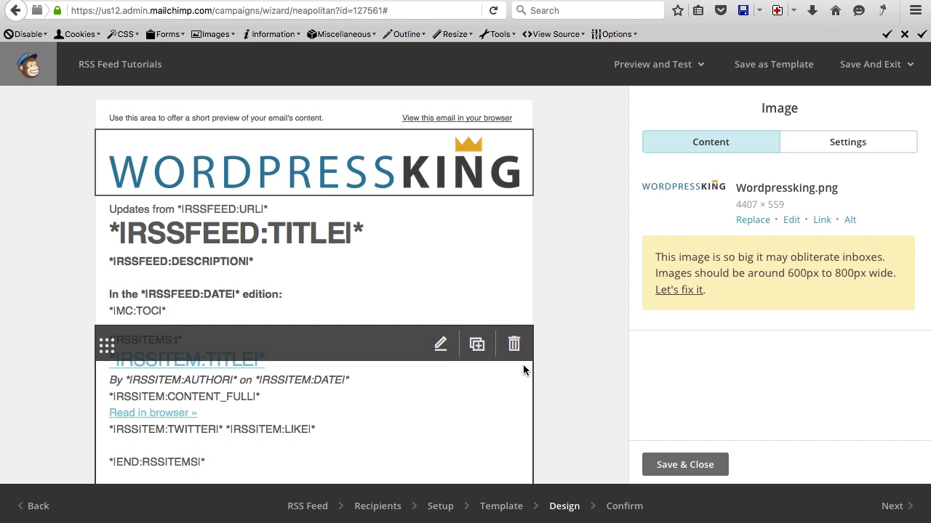
Change the preheader to 'This is the latest tutorial from wordpressking.com' and continue to Confirm.
left_click(440, 126)
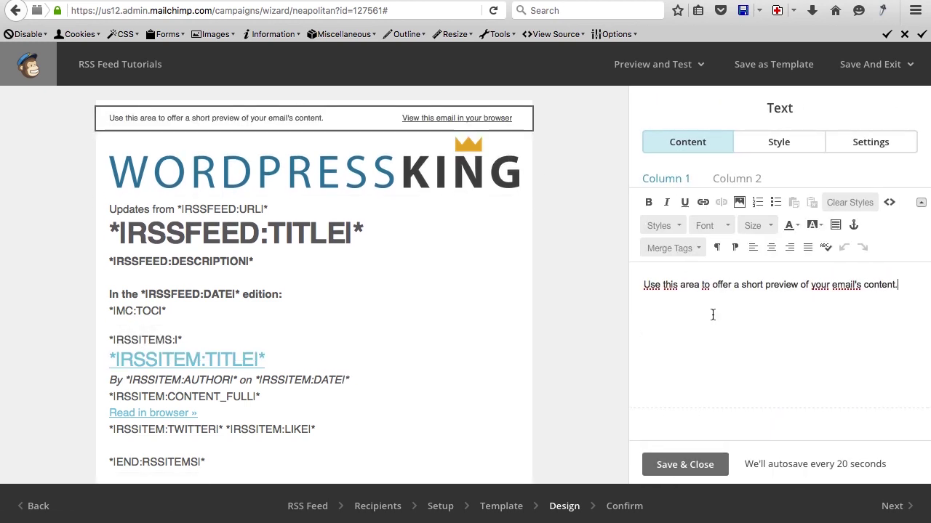
key("ctrl+a")
type("This")
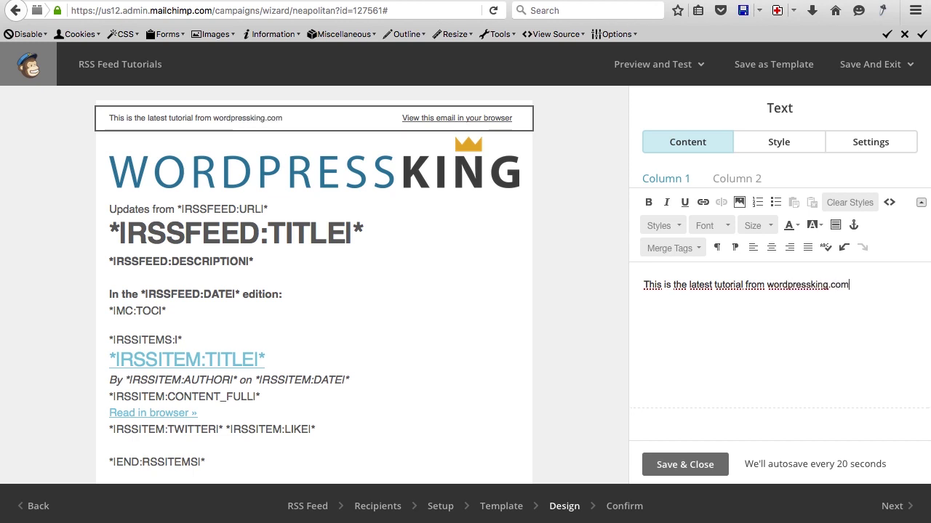
left_click(685, 465)
scroll(607, 313, "down", 5)
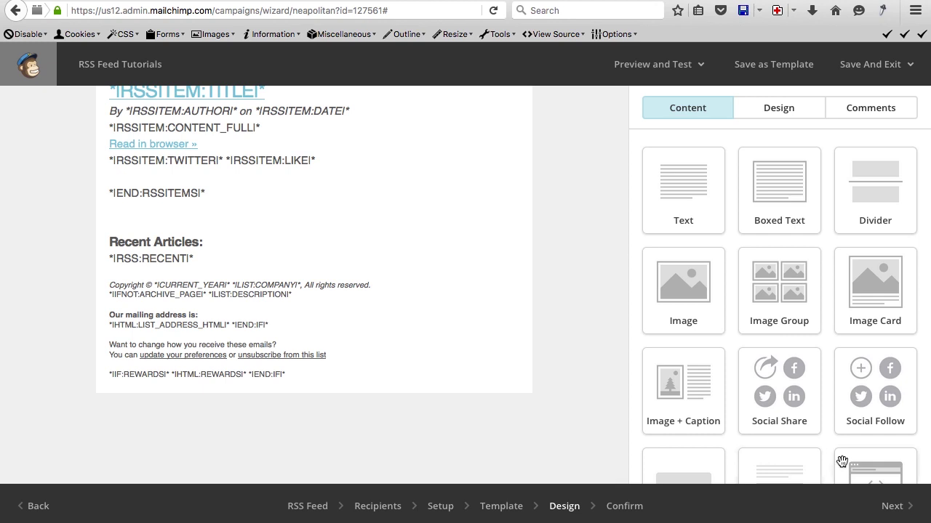
left_click(887, 506)
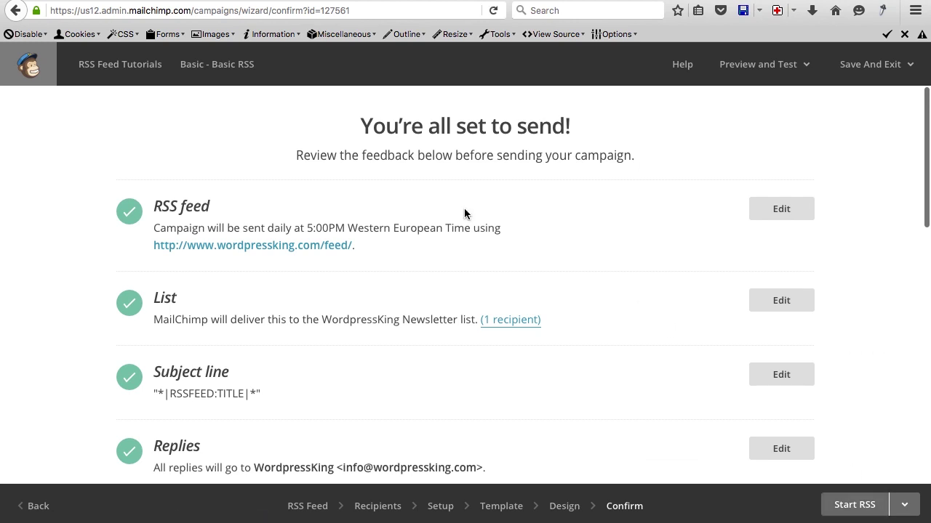
Start the WordpressKing Newsletter RSS campaign, first email due Wed, Jan 06, 2016 05:00 pm.
scroll(464, 211, "down", 6)
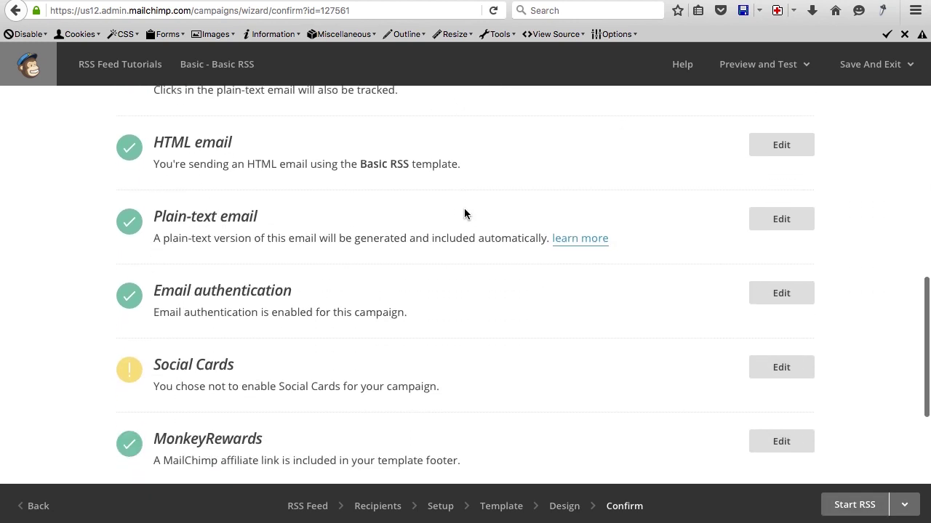
scroll(464, 213, "down", 3)
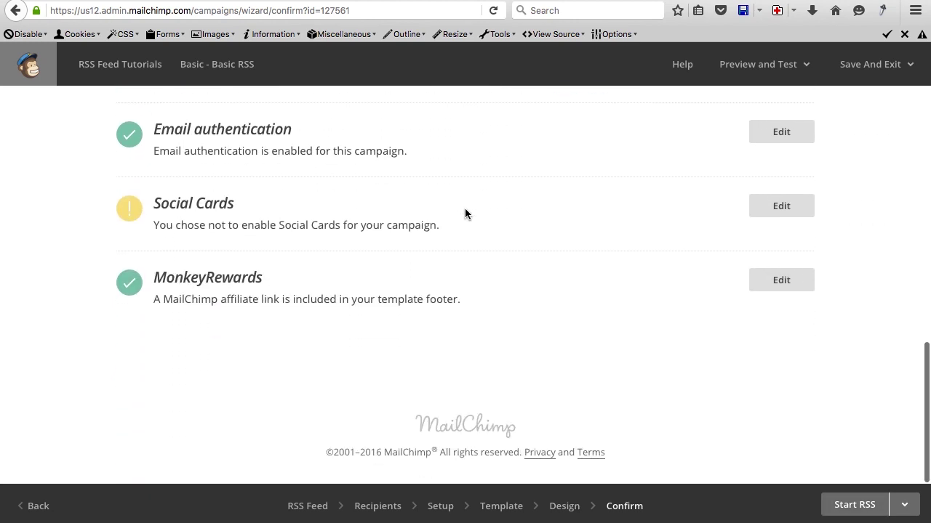
left_click(852, 507)
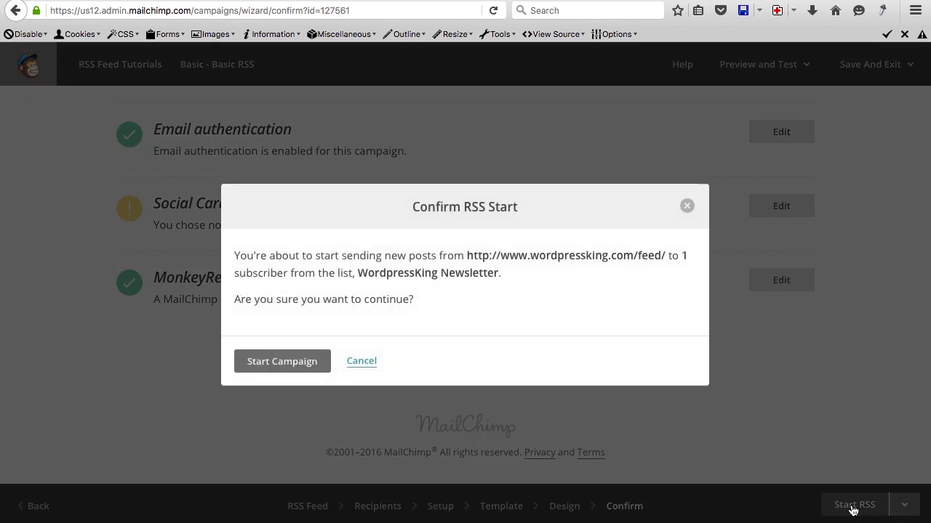
left_click(285, 363)
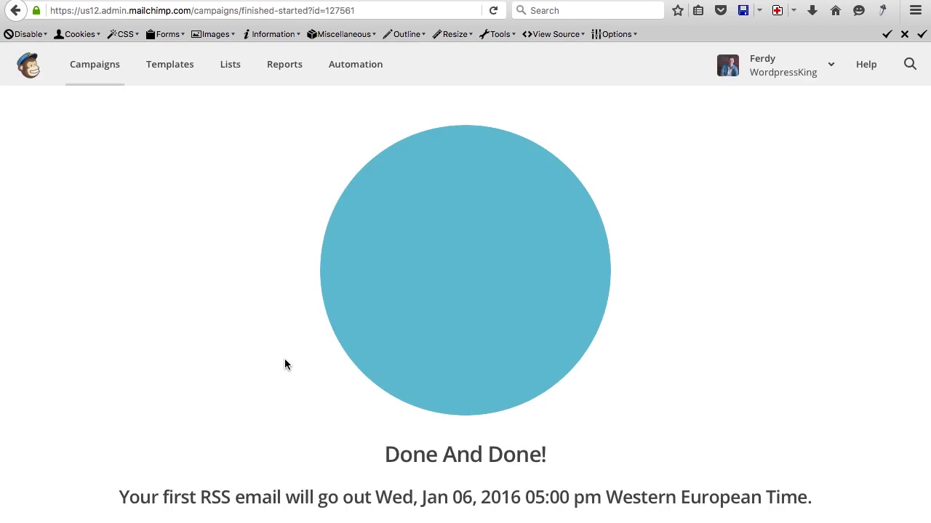
scroll(285, 363, "down", 2)
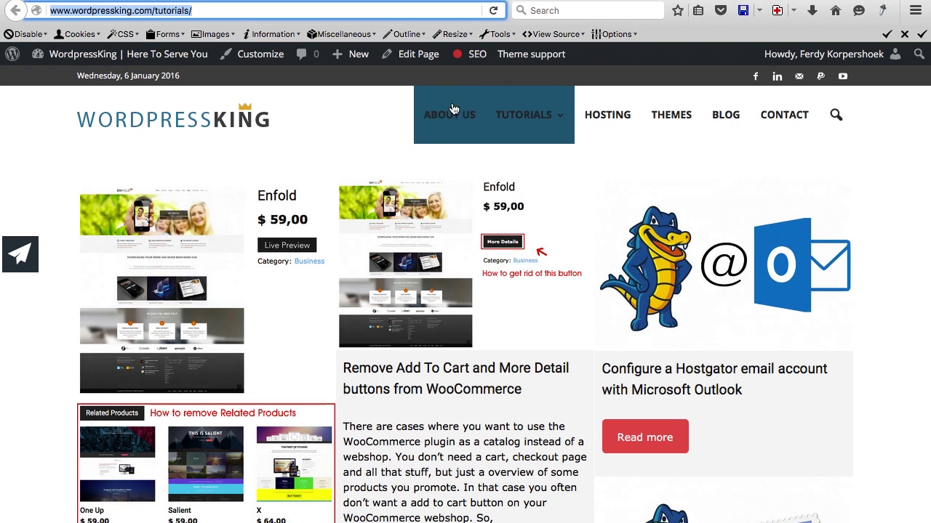
mouse_move(347, 64)
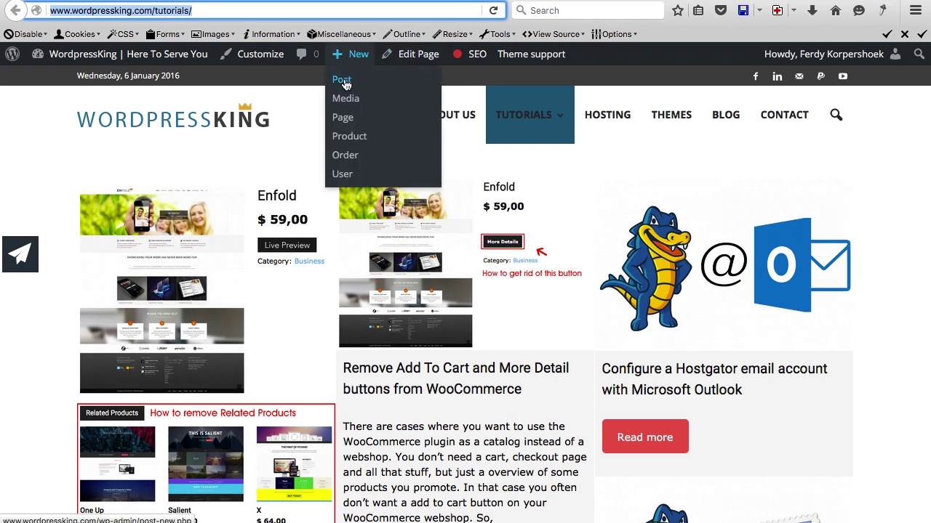
Start a new post titled 'New Tutorial' in the Visual editor, with YouTube open in another tab.
left_click(342, 80)
type("New u")
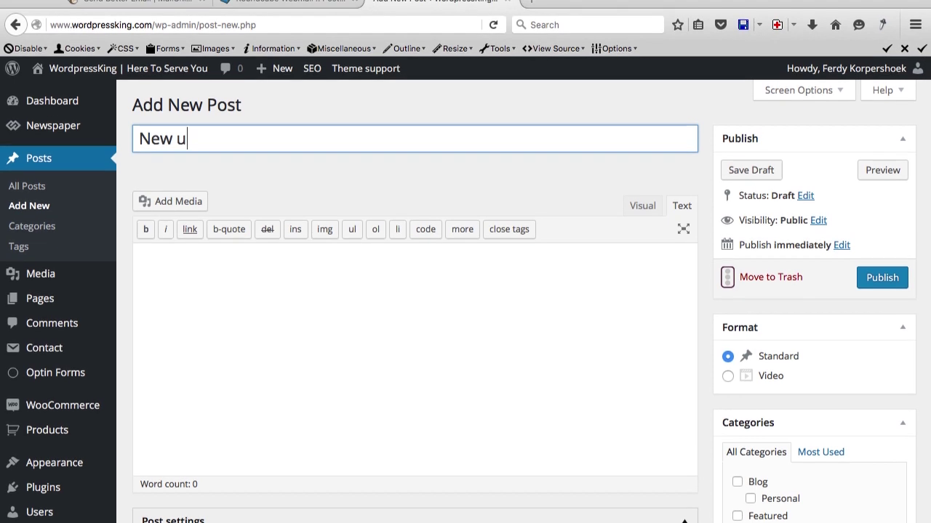
key("BackSpace")
type("Tutroail")
key("BackSpace")
key("BackSpace")
key("BackSpace")
key("BackSpace")
key("BackSpace")
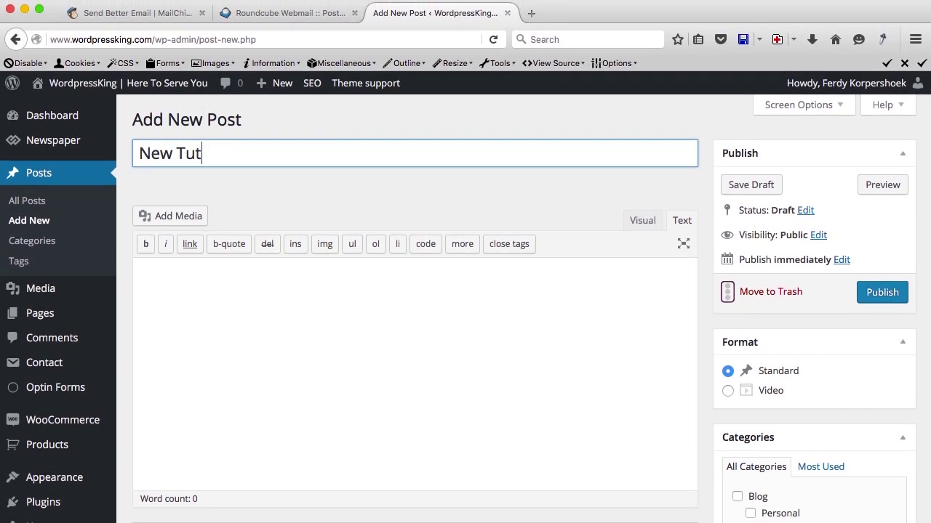
left_click(443, 356)
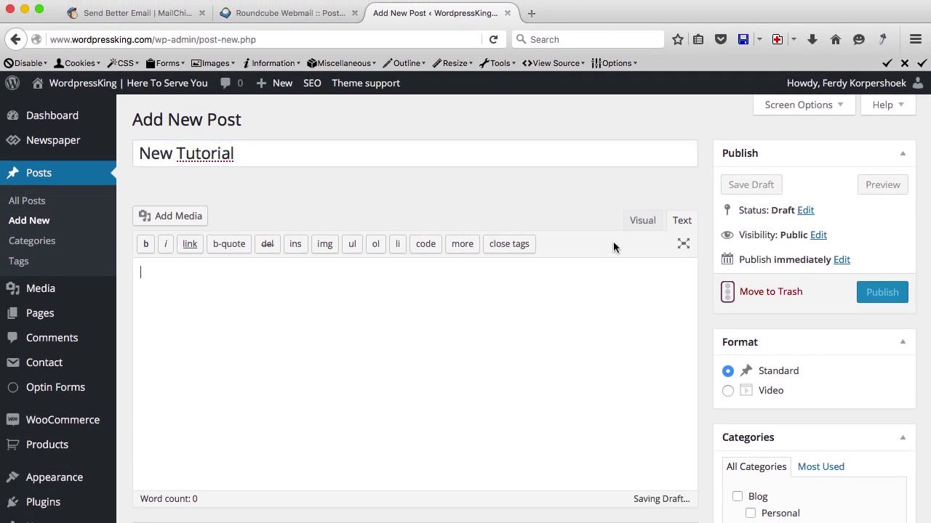
left_click(641, 225)
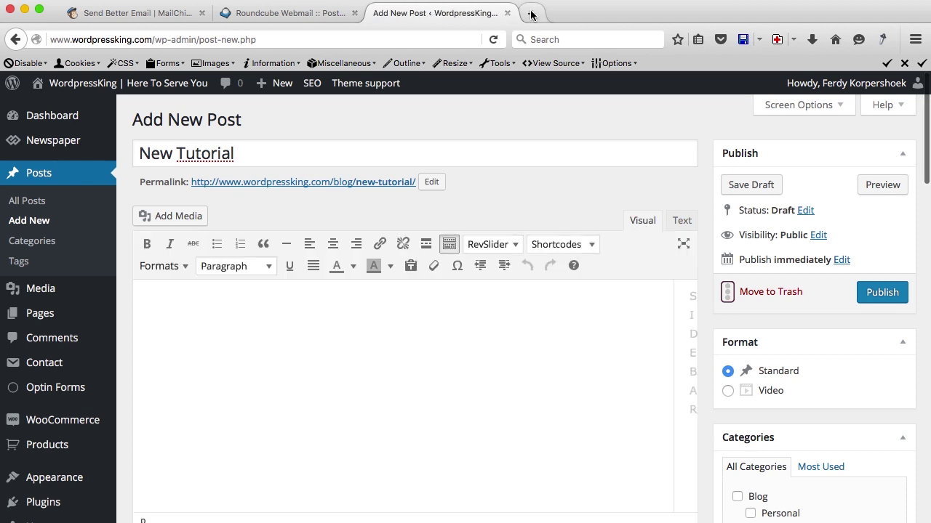
left_click(531, 15)
left_click(85, 211)
Open the Enfold website tutorial video from your channel and show its embed code.
left_click(102, 149)
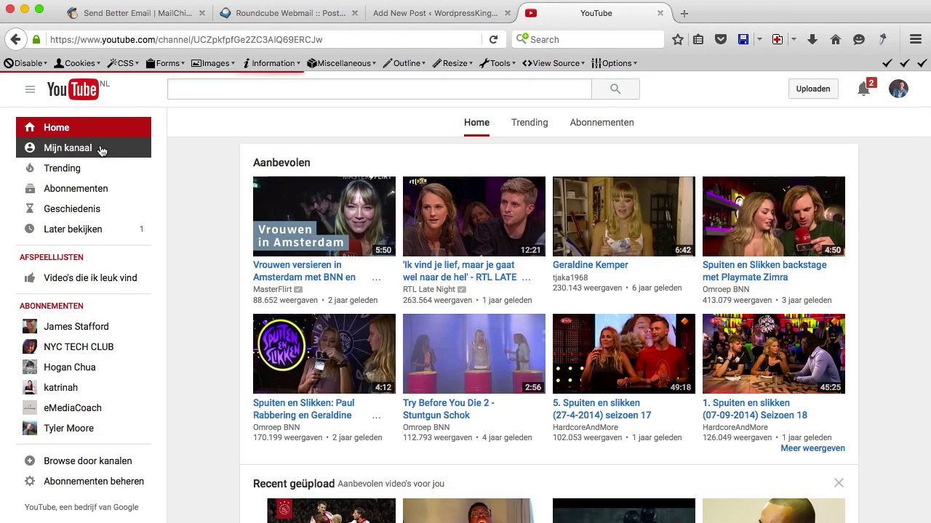
left_click(309, 339)
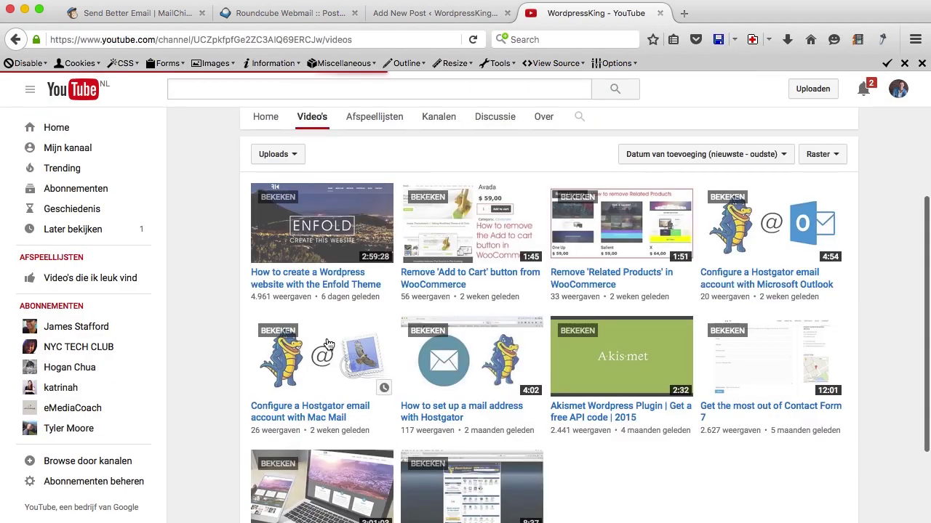
left_click(324, 278)
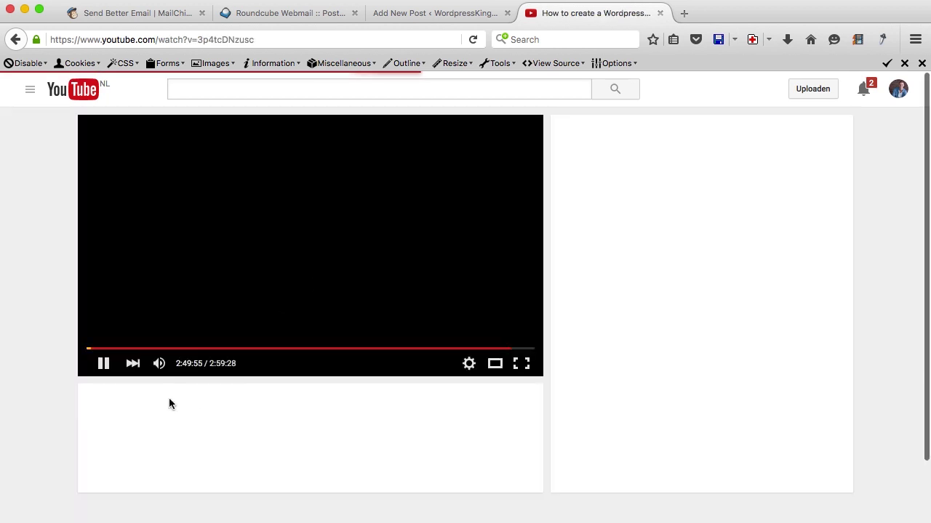
scroll(102, 368, "down", 5)
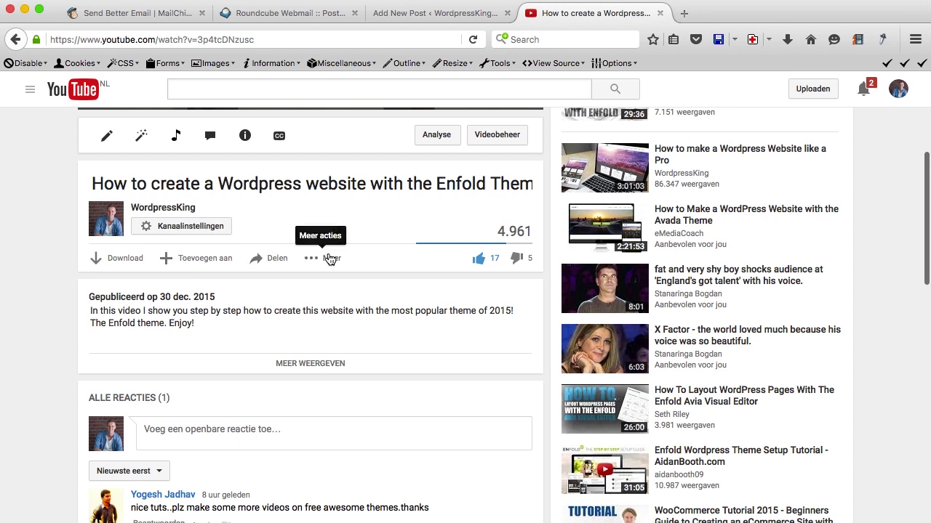
left_click(290, 265)
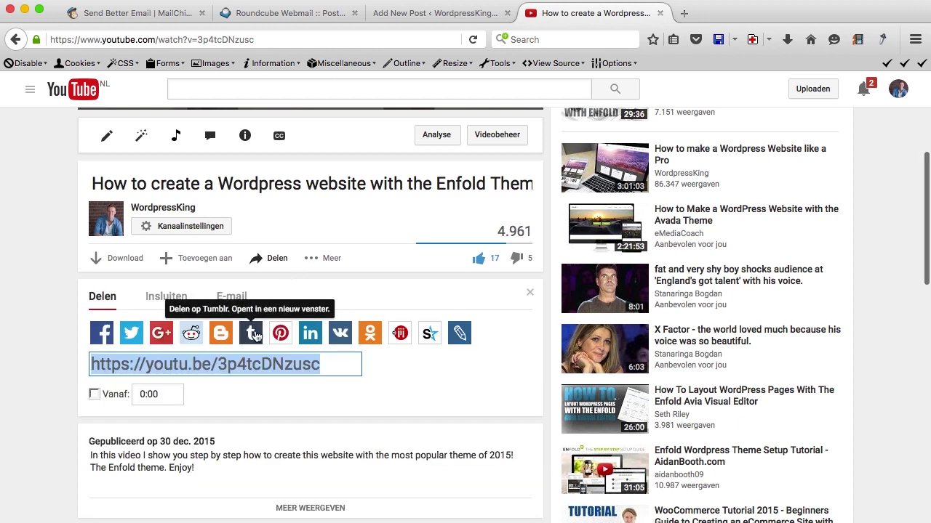
left_click(160, 299)
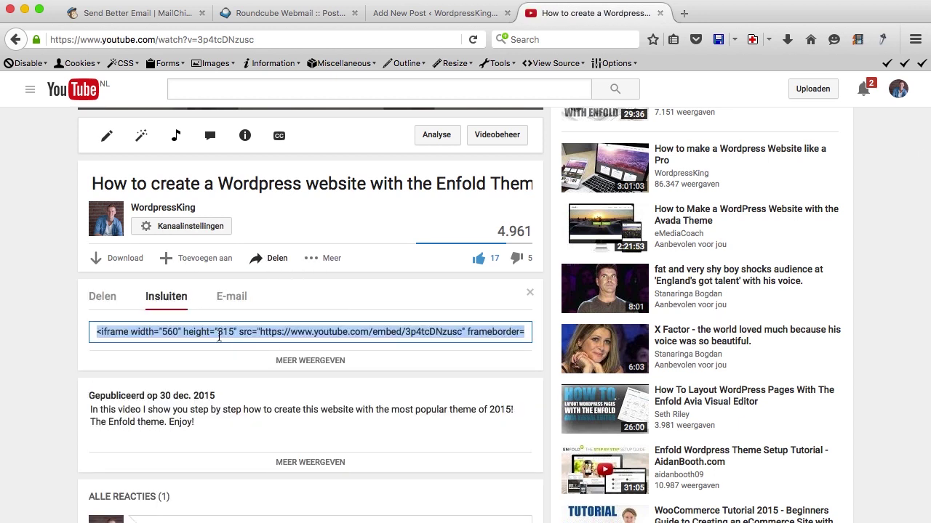
Paste the embed code into the New Tutorial post's Text tab, then view it in Visual.
left_click(435, 13)
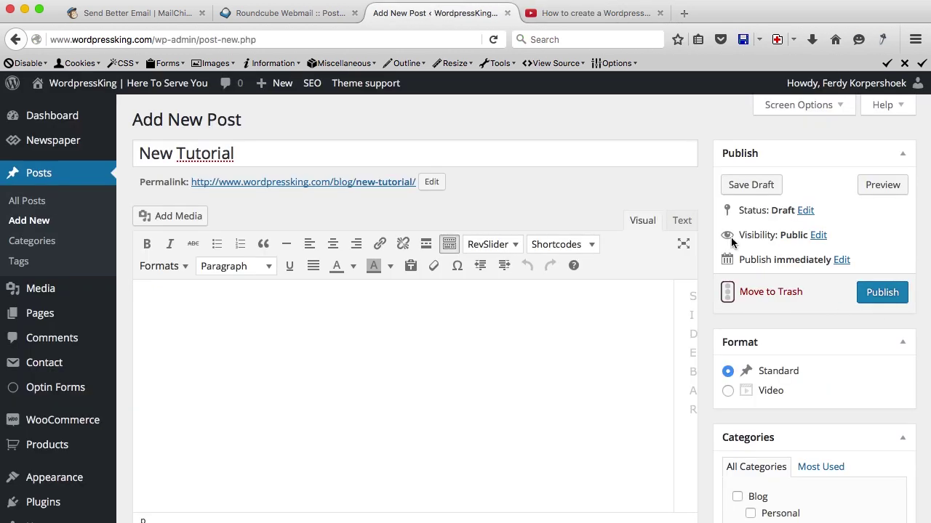
left_click(682, 220)
left_click(517, 317)
type("<iframe width=\"560\" height=\"315\" src=\"https://www.youtube.com/embed/3p4tcDNzusc\" frameborder=\"0\" allowfullscreen></iframe>")
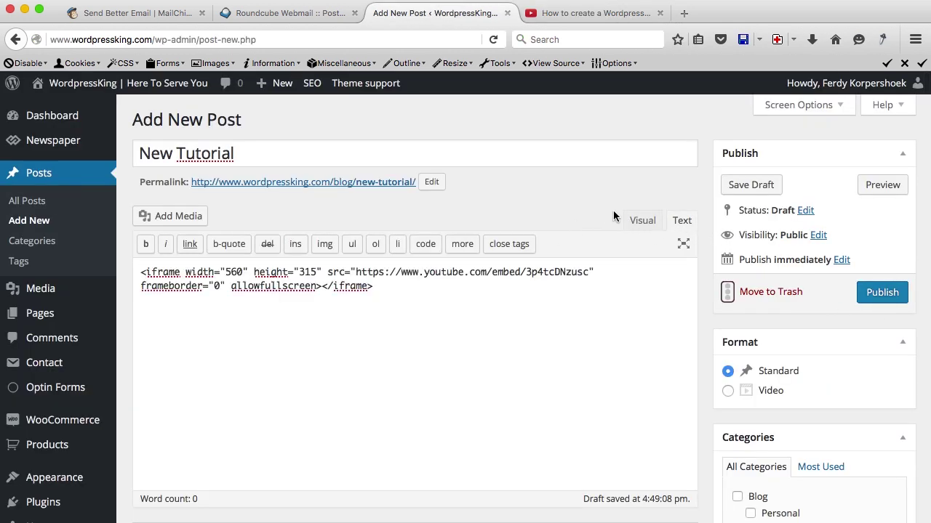
left_click(637, 220)
Publish the 'New Tutorial' post and view it live with the embedded Enfold video.
scroll(589, 373, "down", 3)
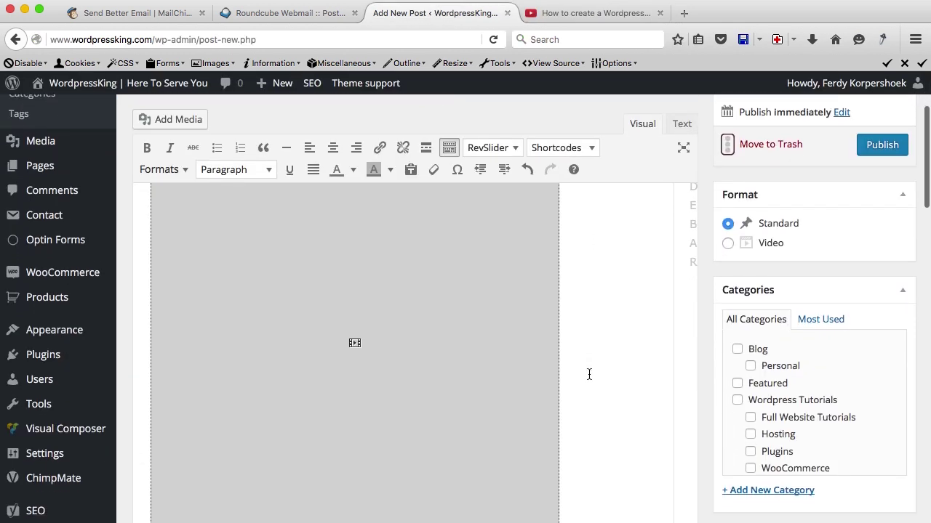
scroll(589, 374, "up", 4)
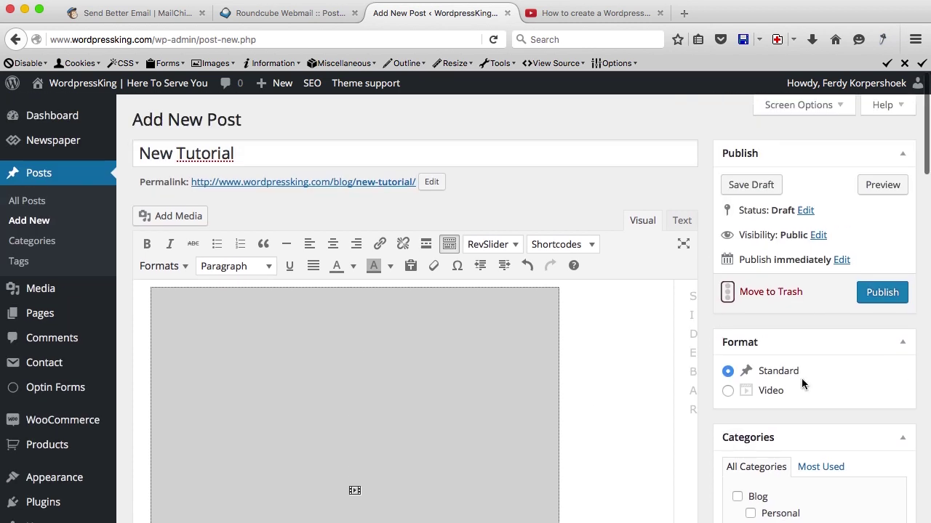
scroll(802, 378, "down", 4)
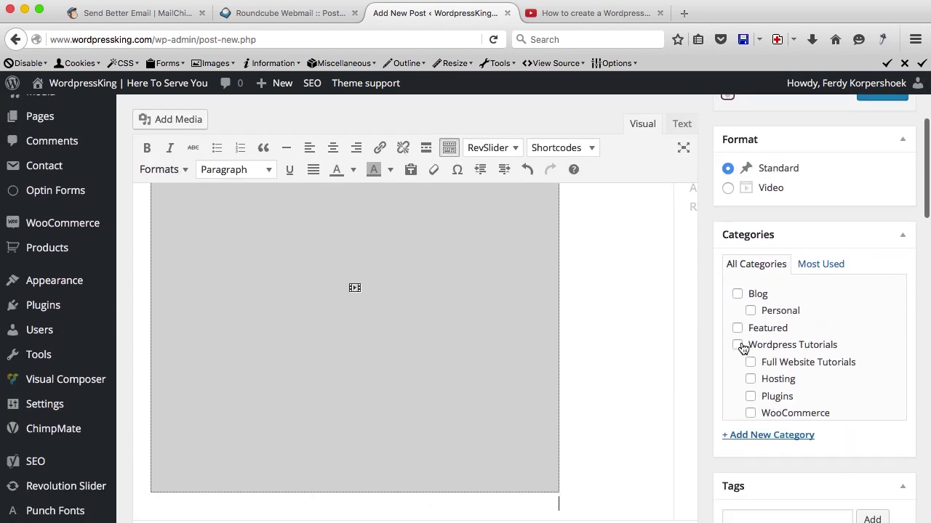
scroll(824, 320, "up", 4)
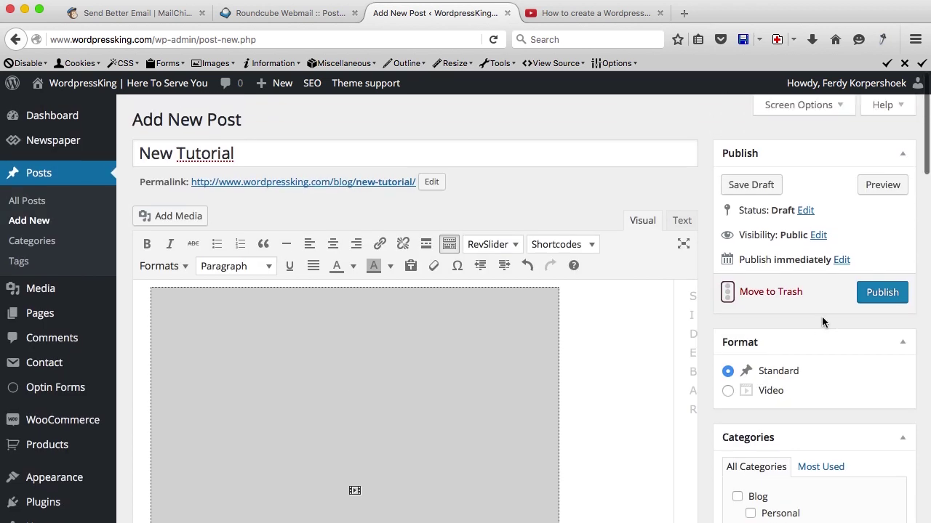
left_click(879, 299)
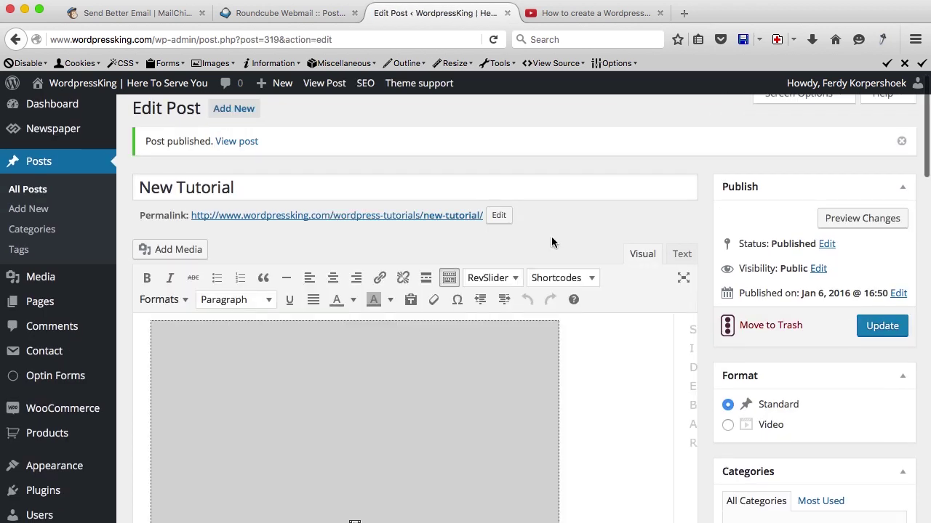
left_click(319, 88)
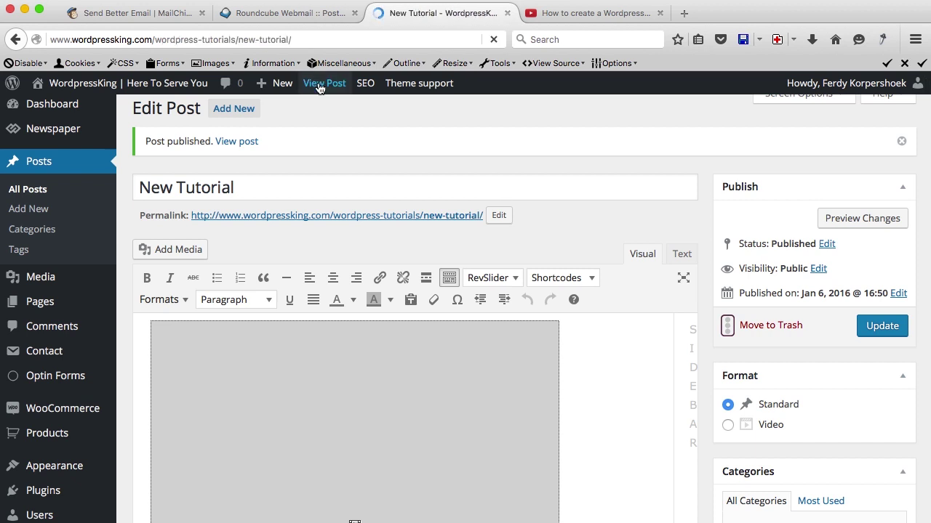
scroll(582, 243, "down", 5)
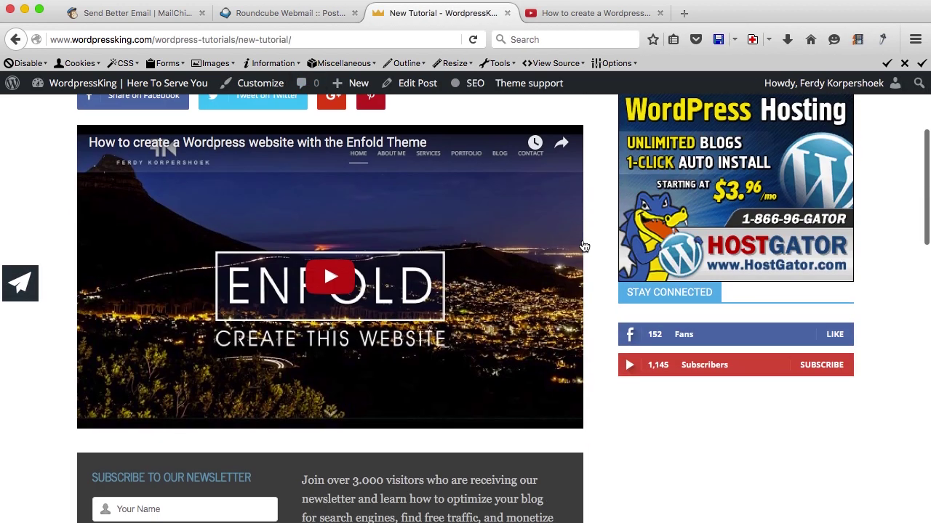
scroll(583, 246, "up", 5)
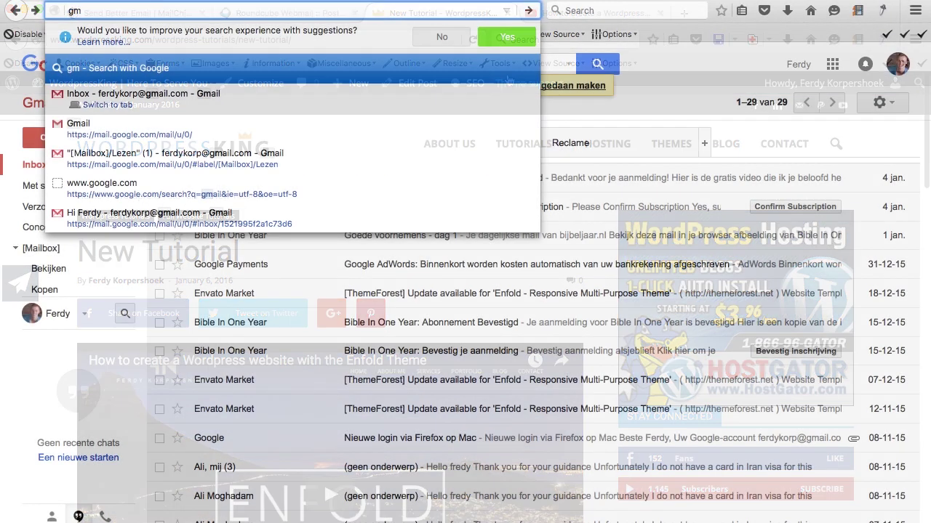
Open the WordpressKing newsletter email from Gmail's Promotions category.
type("ail.com")
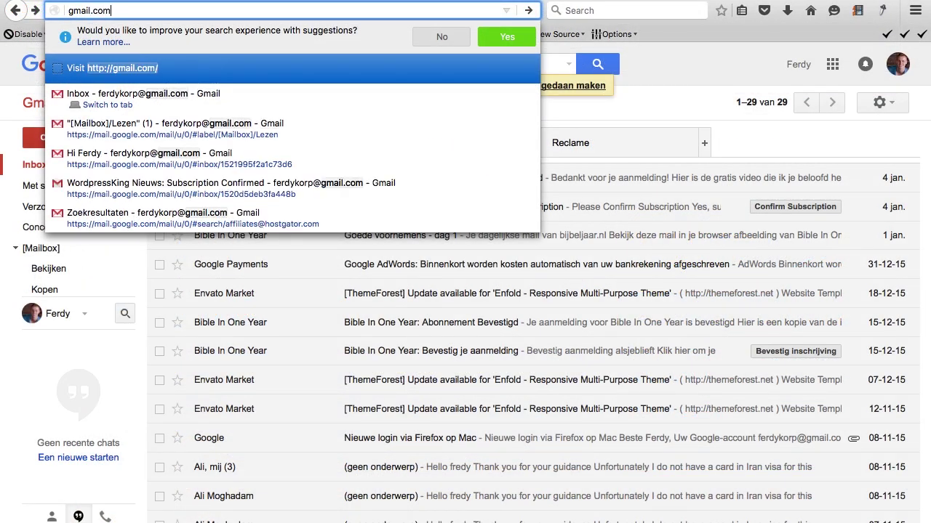
key("Return")
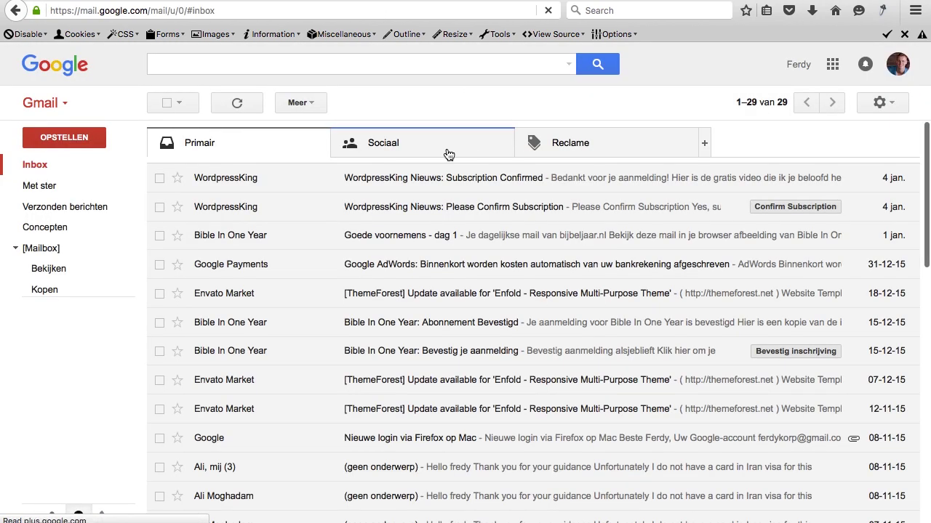
left_click(551, 154)
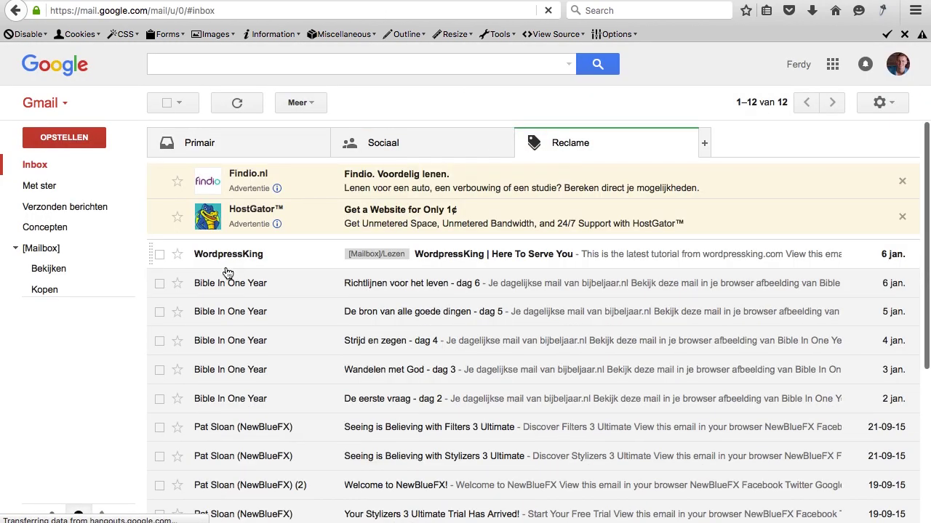
left_click(245, 256)
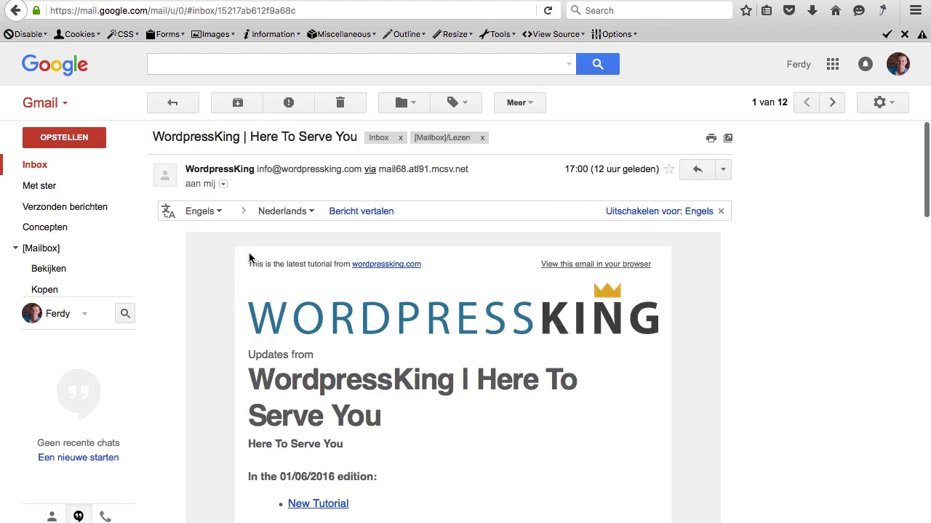
scroll(228, 318, "down", 5)
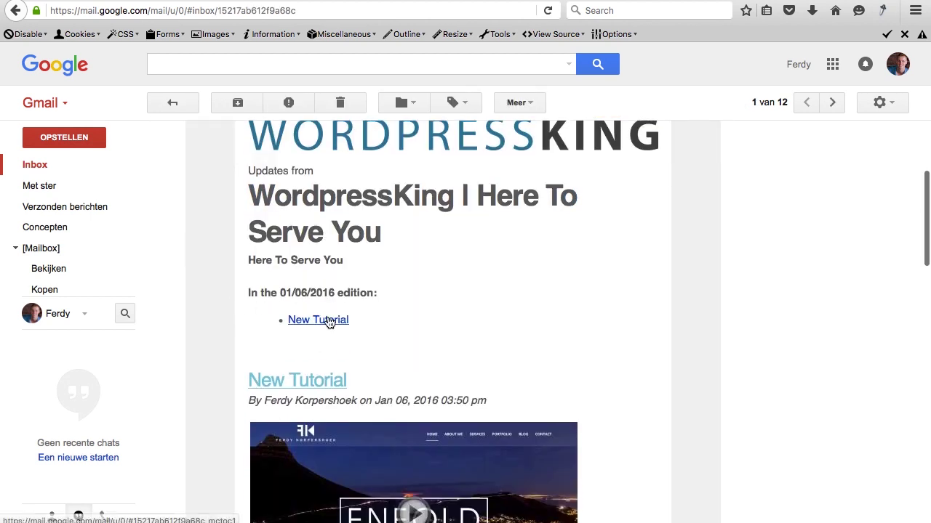
scroll(329, 323, "down", 2)
scroll(318, 266, "down", 3)
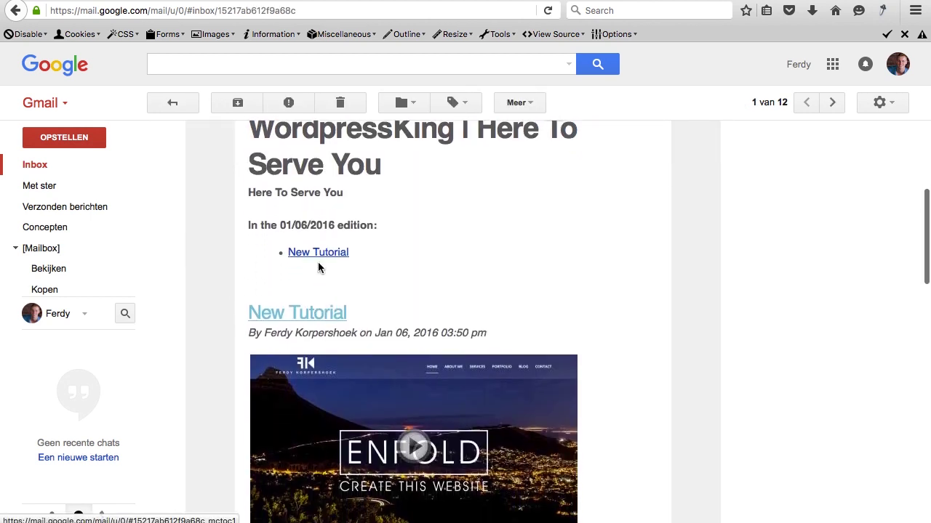
Play the embedded tutorial video, close it, and open the New Tutorial post.
left_click(350, 311)
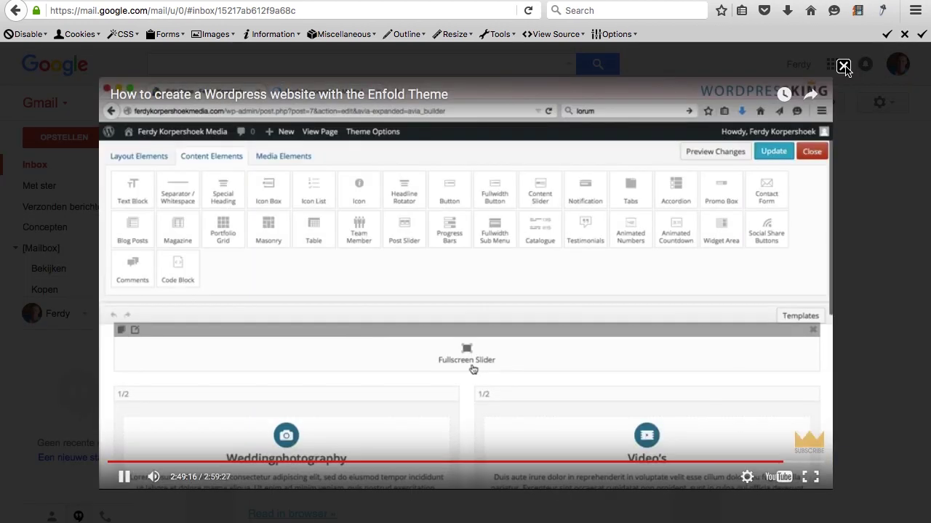
left_click(846, 69)
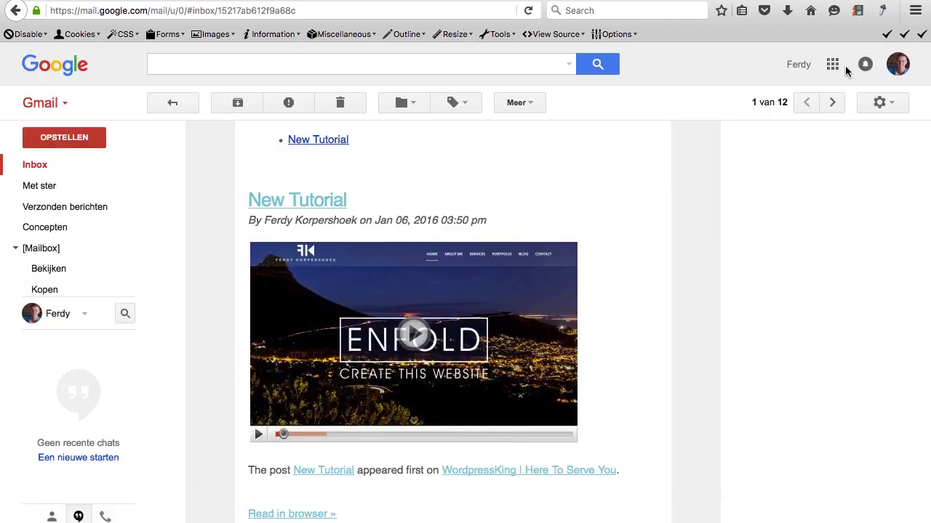
left_click(322, 200)
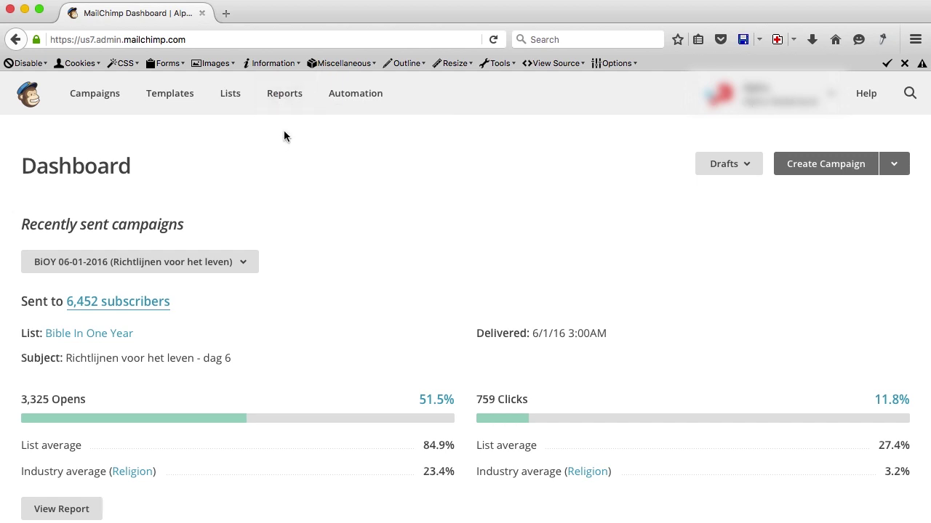
Open Mailchimp Reports, list the chart's mailing lists, and scroll through the sent campaigns.
left_click(284, 94)
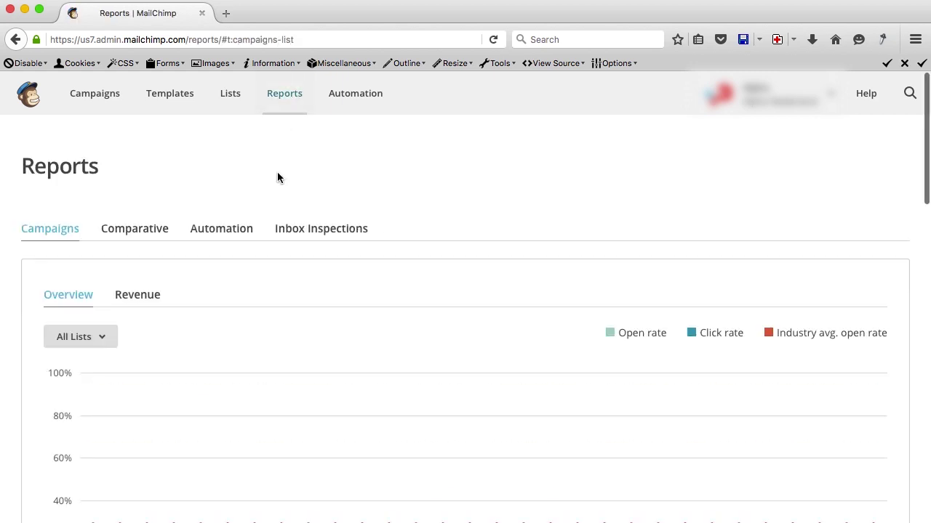
scroll(277, 177, "down", 3)
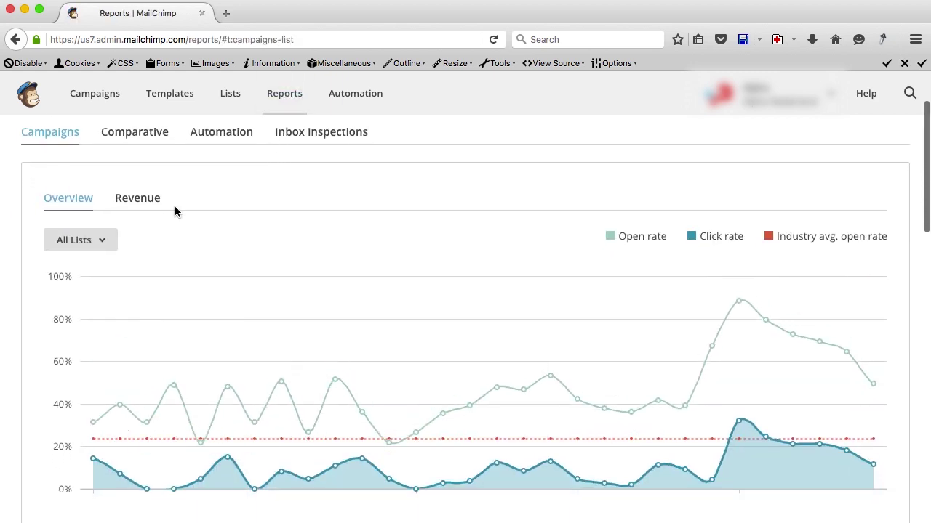
left_click(104, 240)
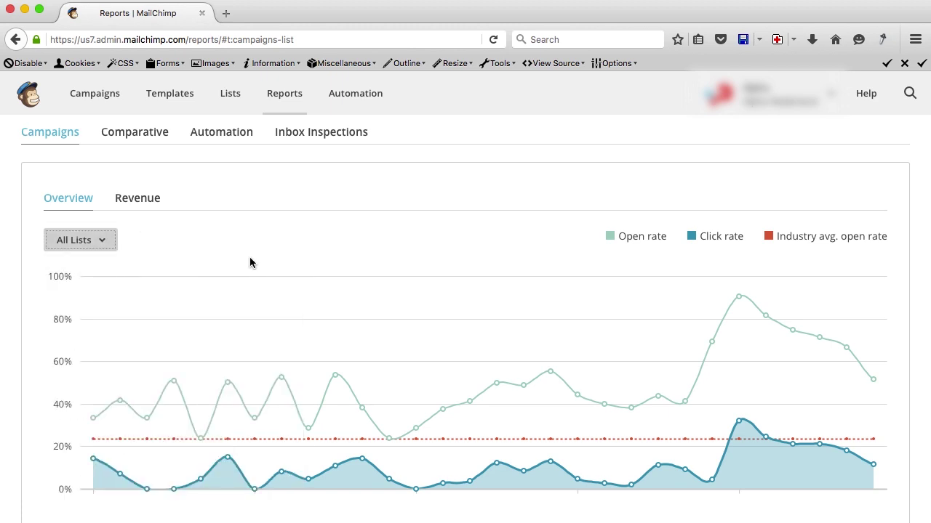
scroll(250, 261, "down", 1)
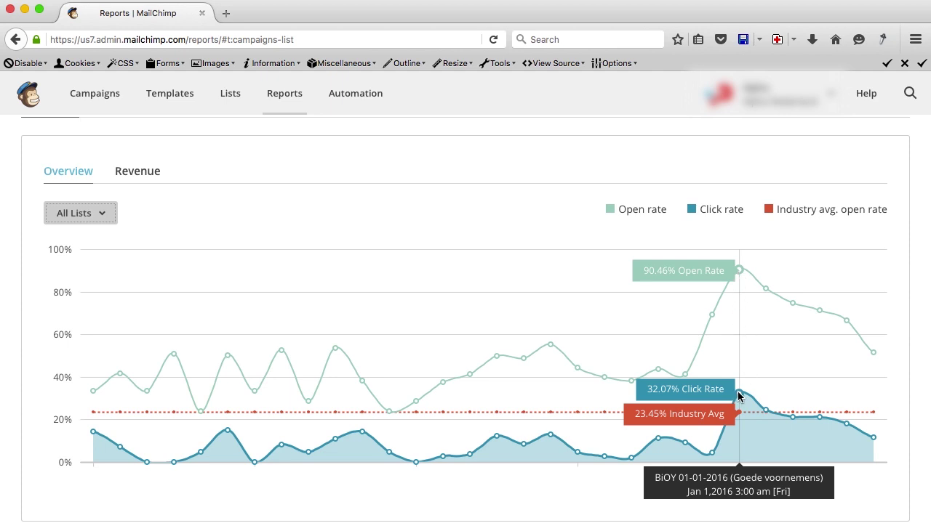
scroll(705, 317, "down", 5)
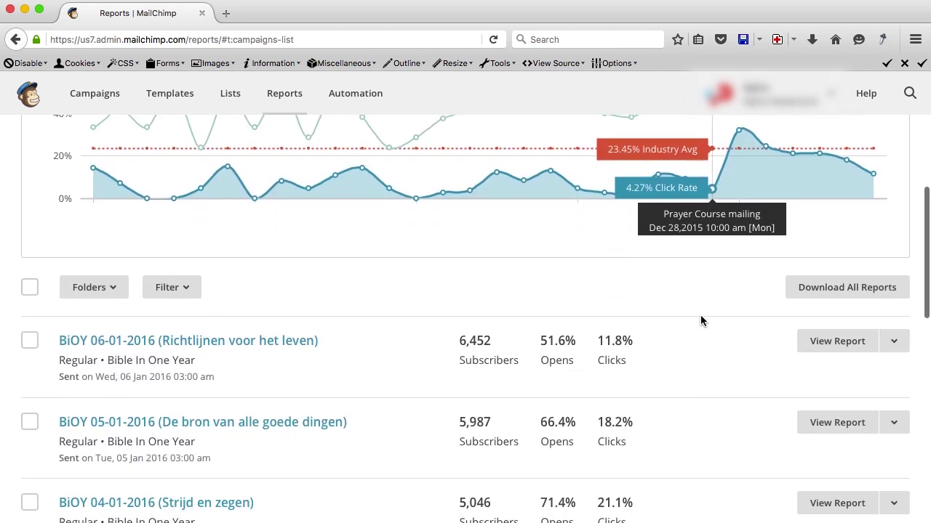
scroll(701, 316, "down", 1)
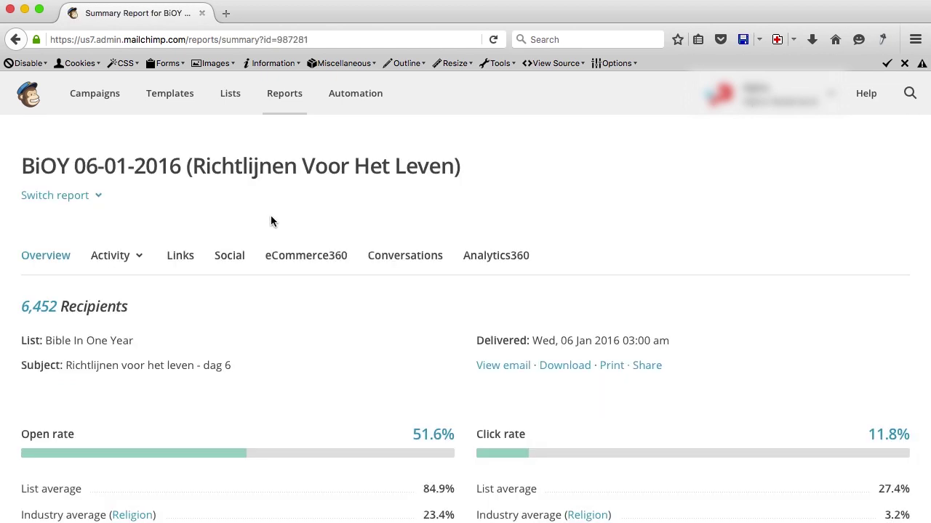
Scroll through the BiOY 06-01-2016 report's open and click stats and 24-hour chart.
scroll(271, 215, "down", 4)
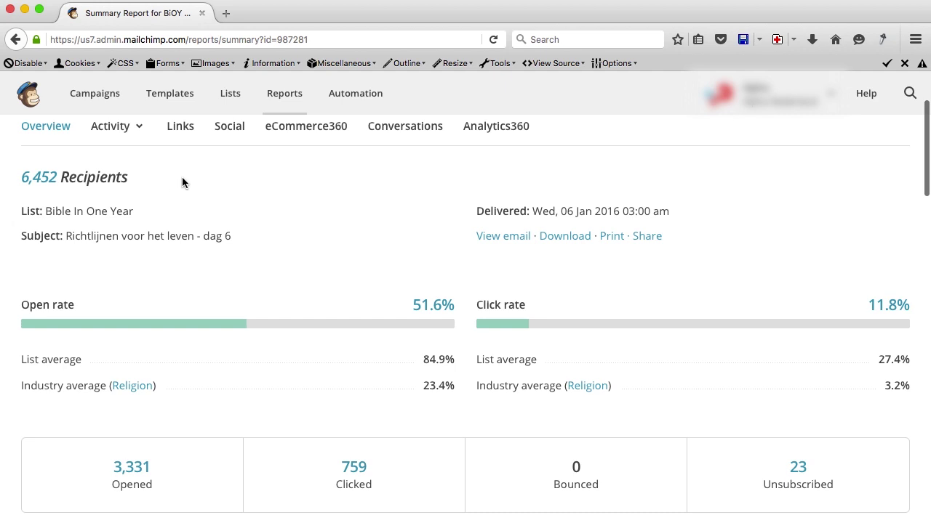
scroll(223, 193, "down", 1)
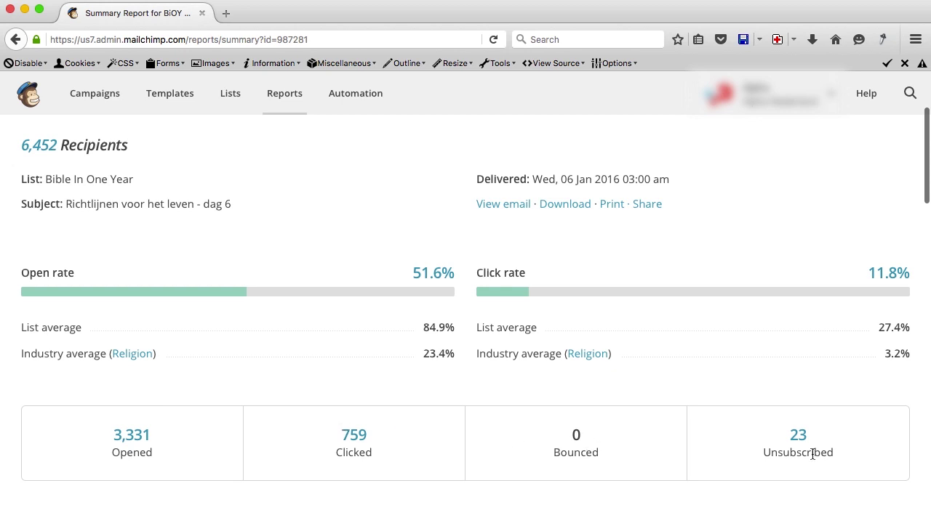
scroll(286, 312, "down", 3)
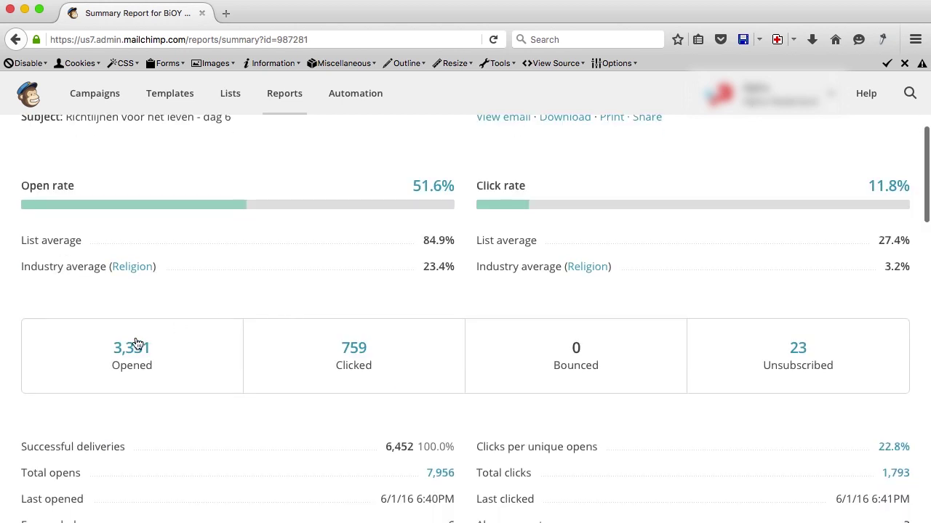
scroll(375, 377, "down", 5)
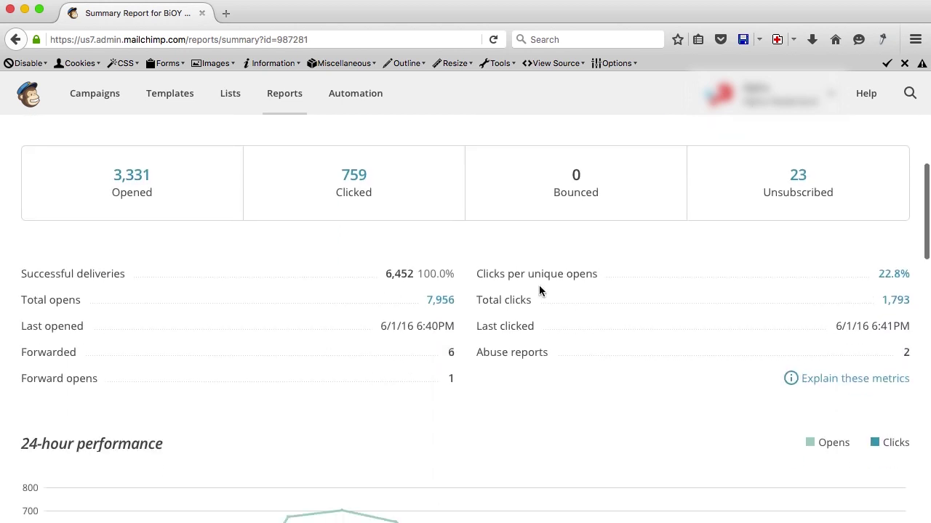
scroll(253, 317, "down", 9)
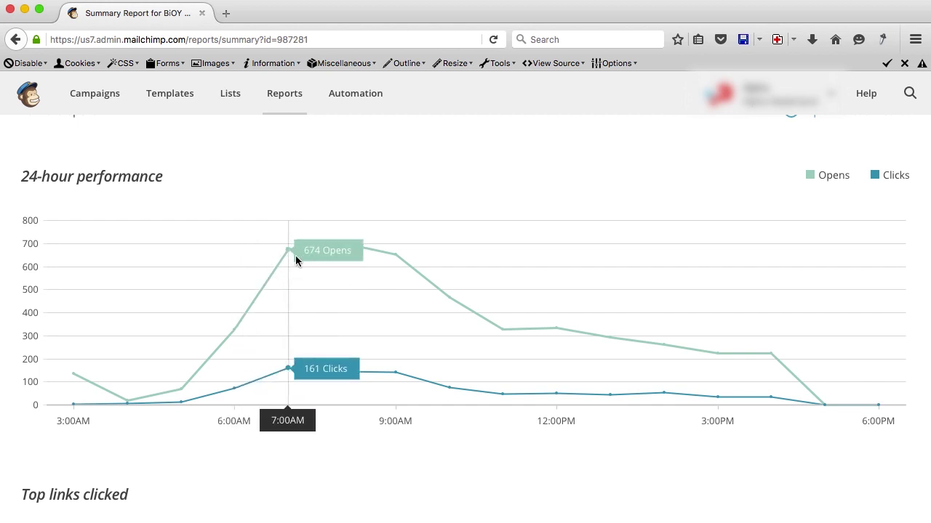
scroll(407, 255, "down", 1)
Review the report's top links, social stats and opens-by-location map, then return upward.
scroll(407, 252, "down", 5)
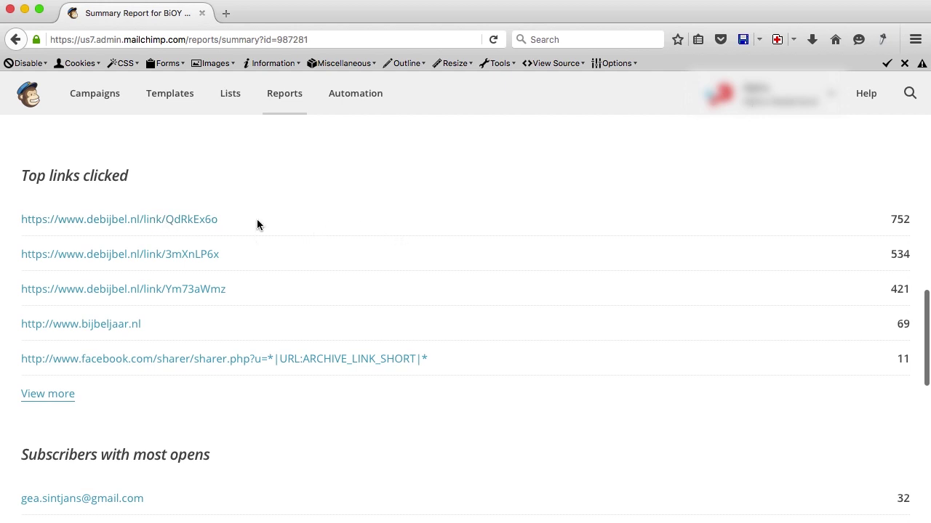
scroll(257, 218, "down", 3)
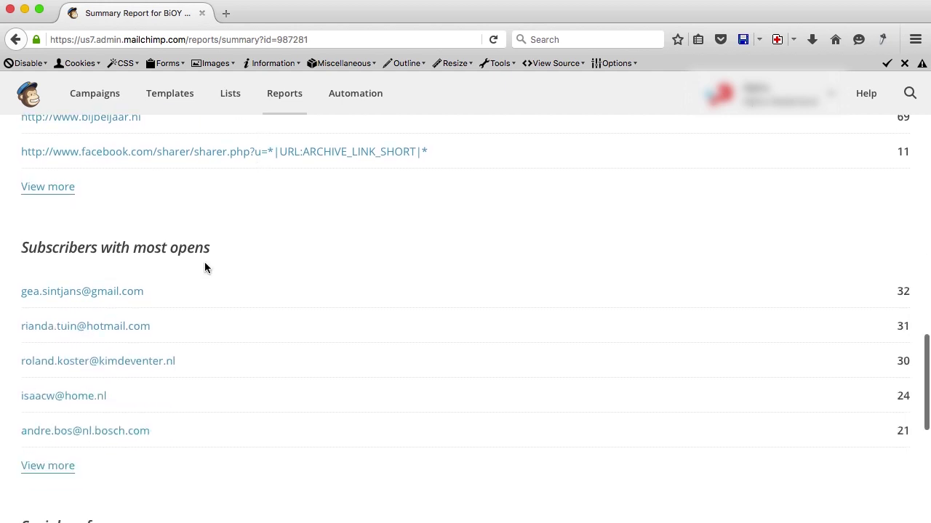
scroll(204, 266, "down", 4)
scroll(232, 324, "down", 3)
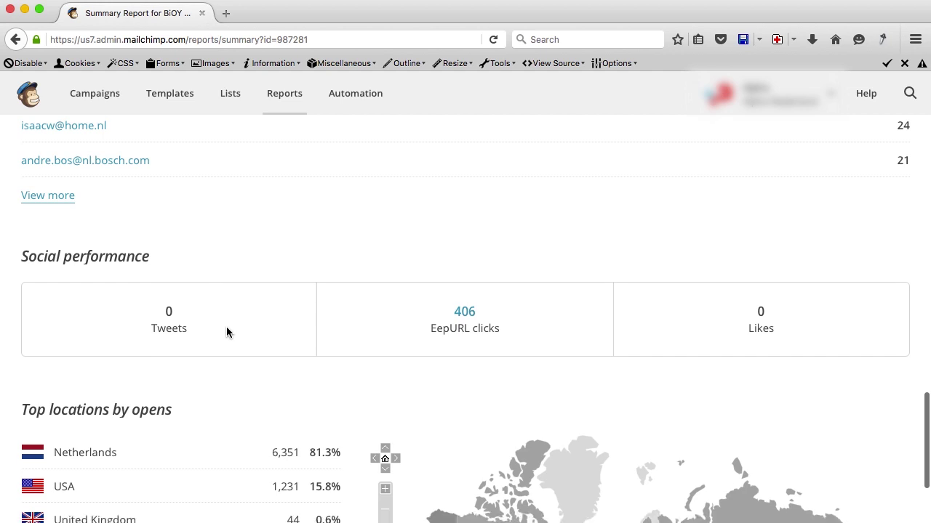
scroll(289, 362, "down", 1)
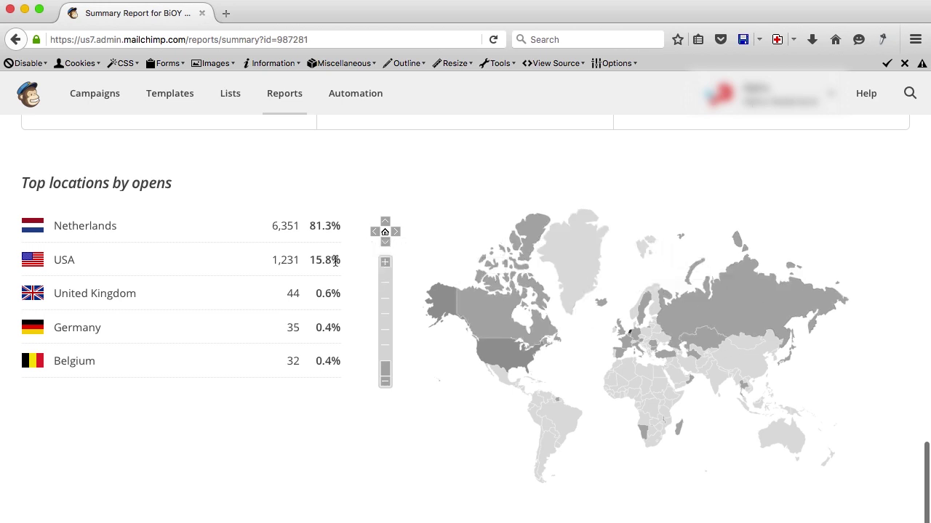
scroll(502, 298, "down", 2)
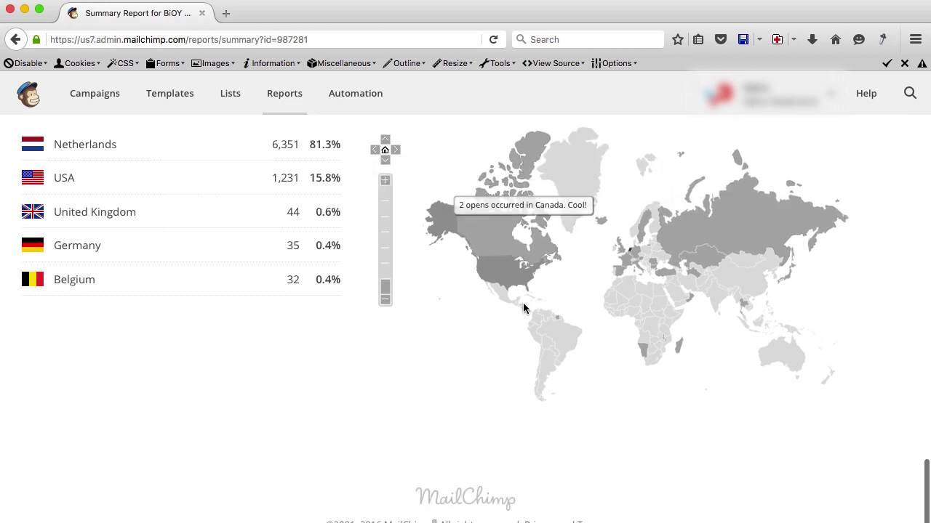
scroll(523, 309, "up", 10)
scroll(522, 304, "up", 15)
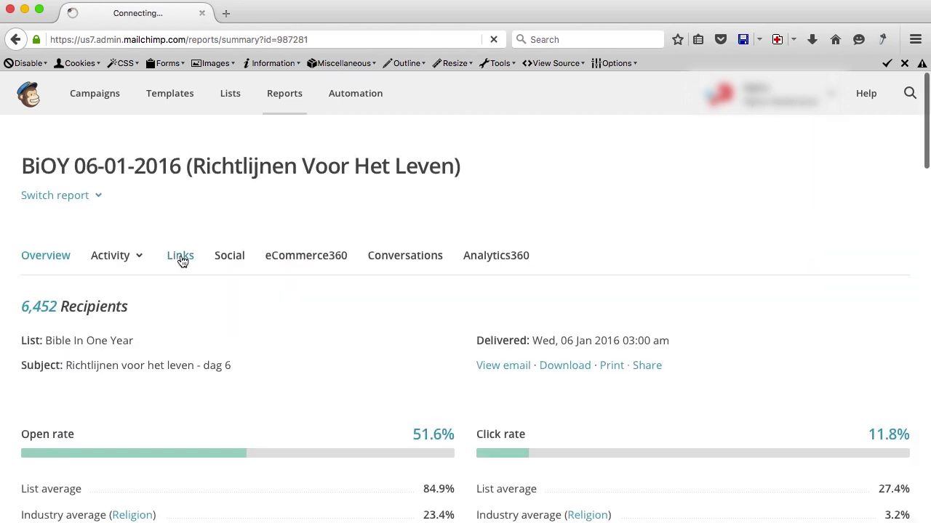
Check the BiOY 06-01-2016 campaign's link click activity breakdown.
scroll(192, 298, "down", 2)
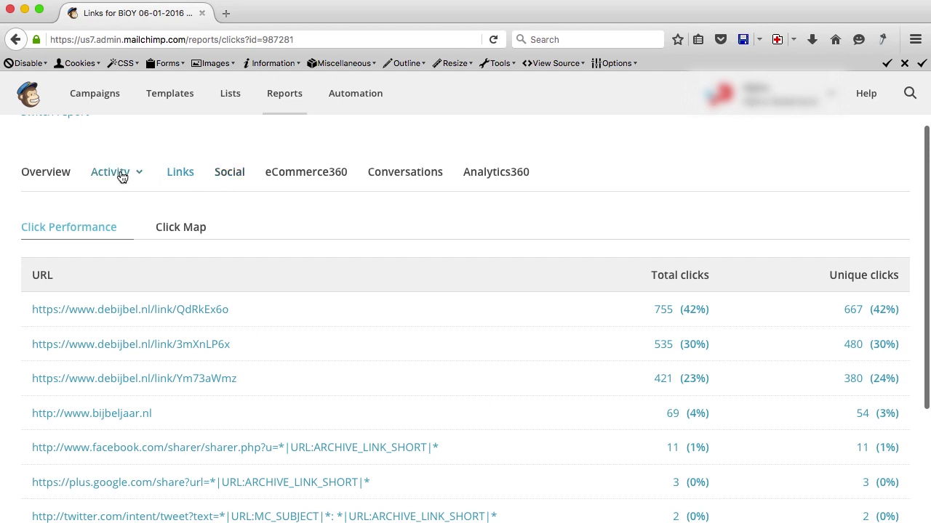
left_click(120, 175)
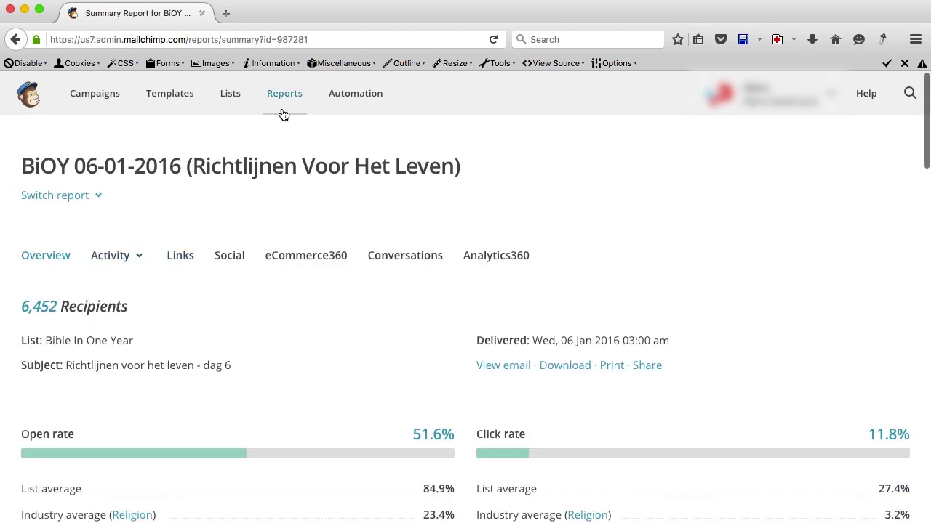
left_click(291, 94)
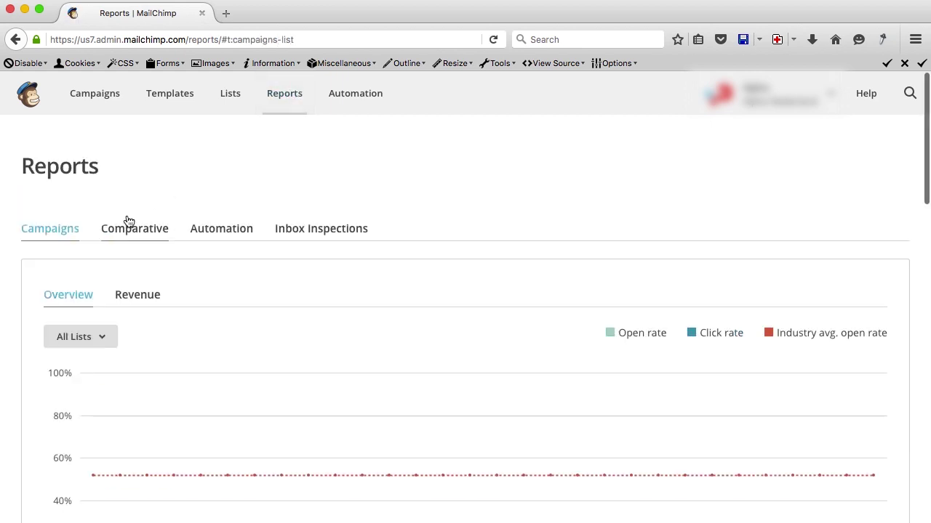
Filter campaign reports to the Bible In One Year list and browse its daily BiOY campaigns.
scroll(98, 291, "down", 2)
left_click(102, 264)
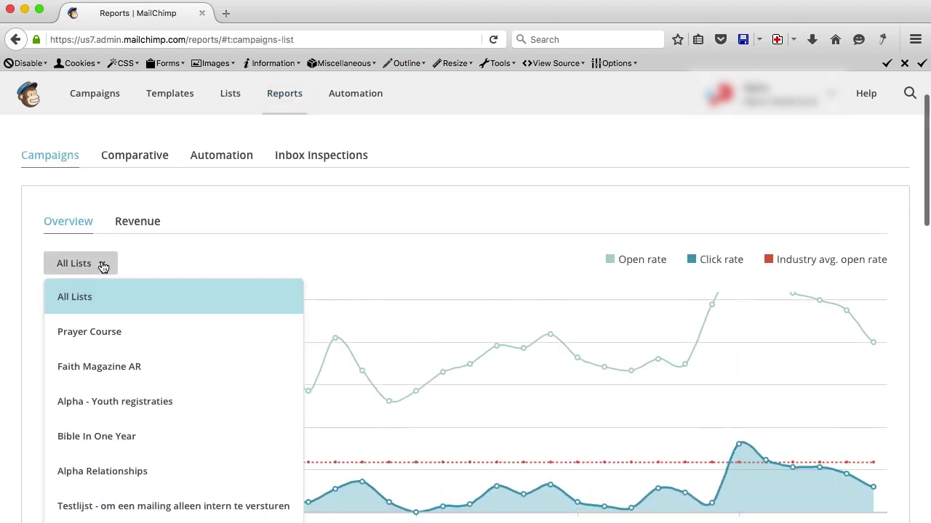
left_click(99, 437)
scroll(135, 234, "down", 2)
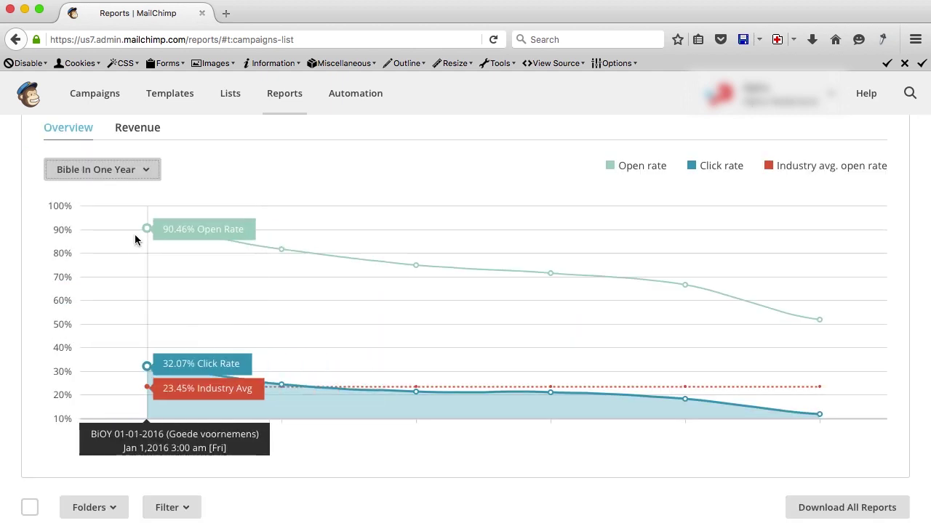
scroll(261, 241, "down", 5)
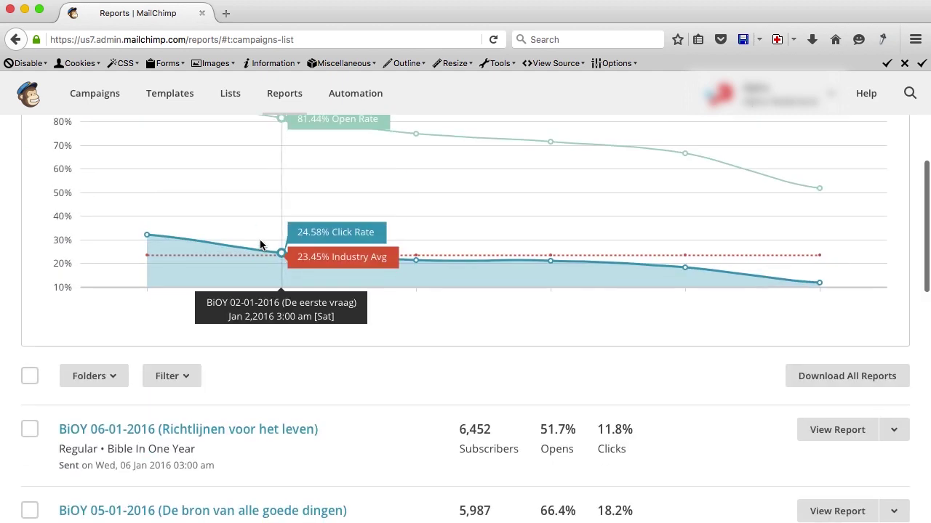
scroll(260, 245, "down", 4)
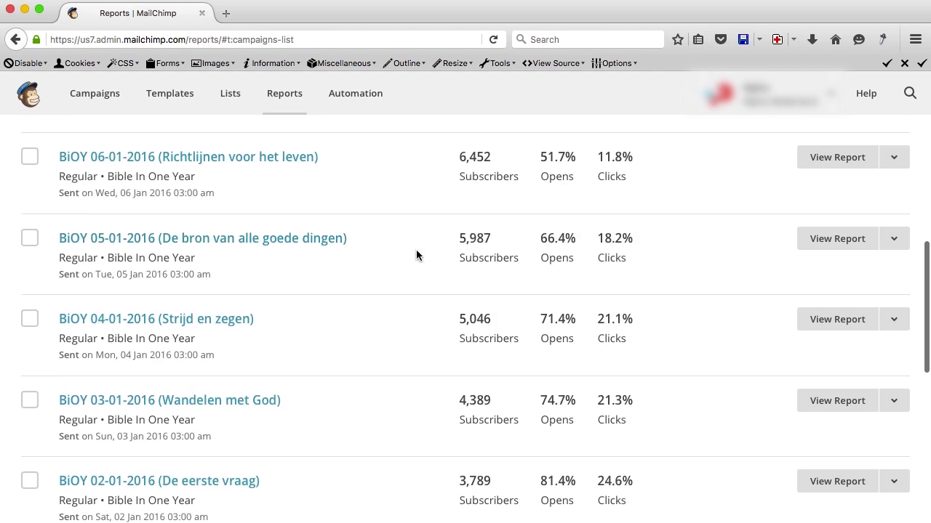
scroll(412, 255, "down", 10)
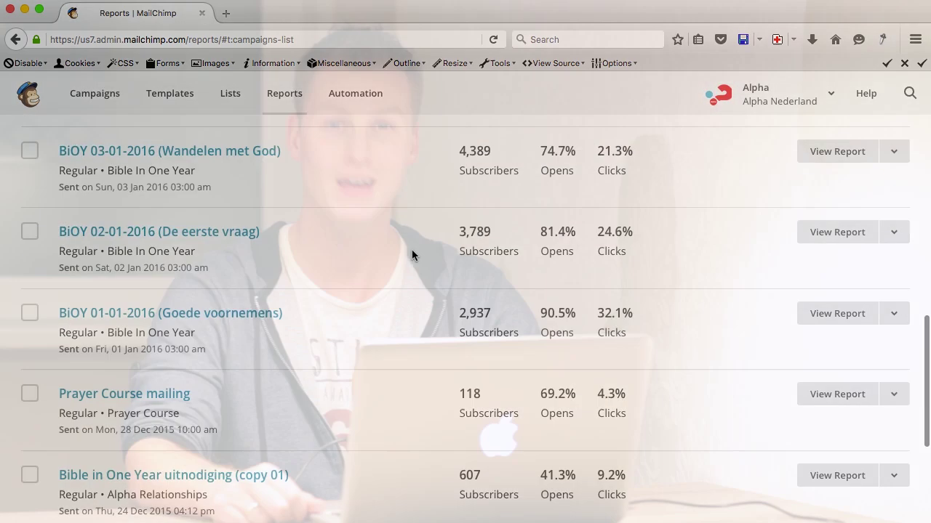